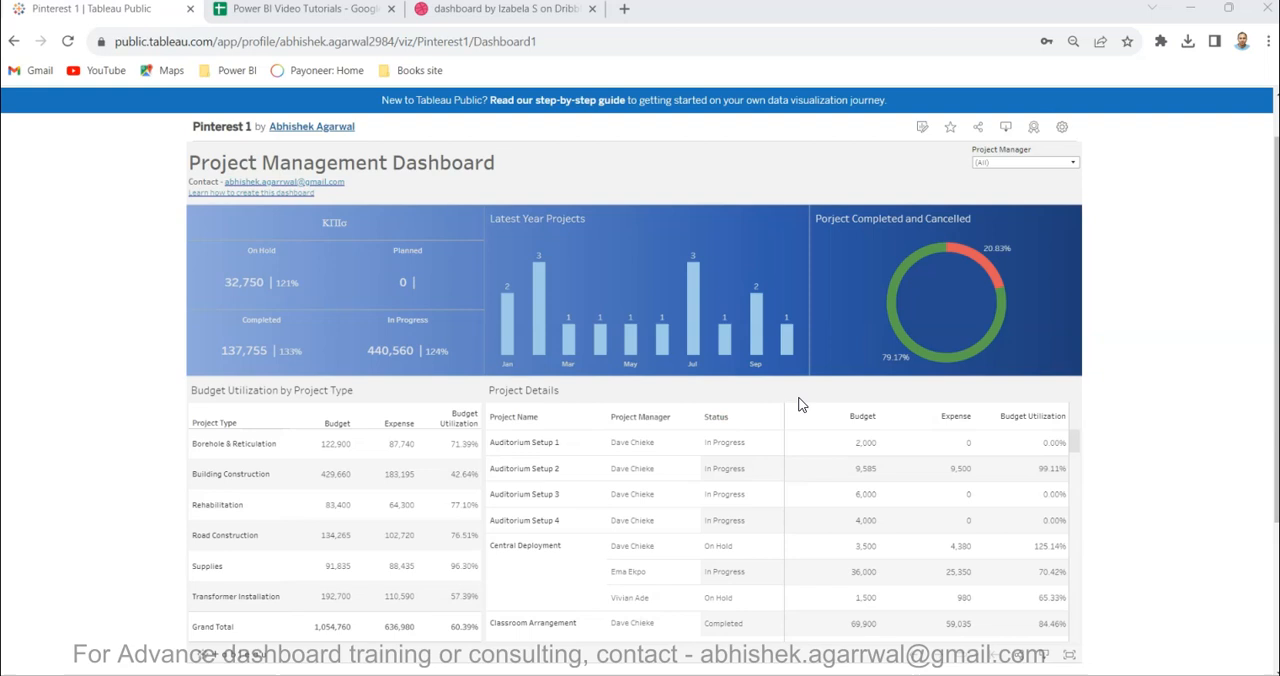
- Compare the Dribbble reference dashboard with the Project Management Dashboard on Tableau Public, including its KPI, chart and table sections
{"action": "left_click", "coordinate": [485, 9]}
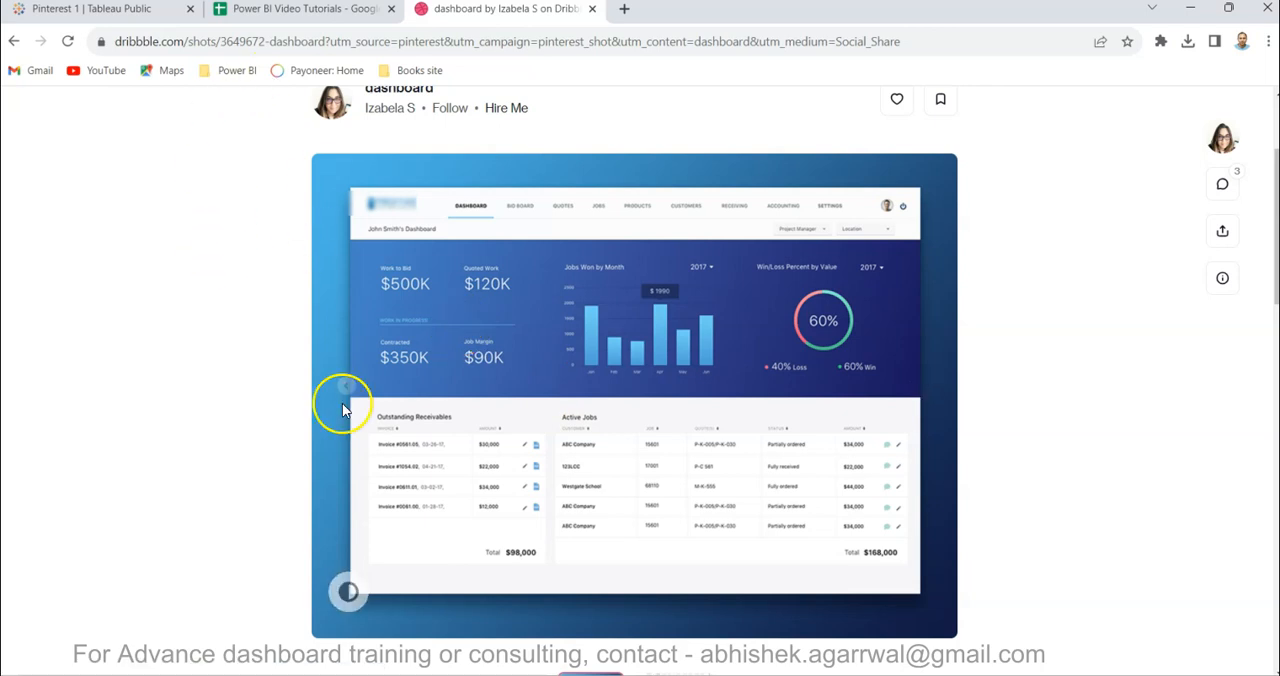
{"action": "left_click", "coordinate": [138, 14]}
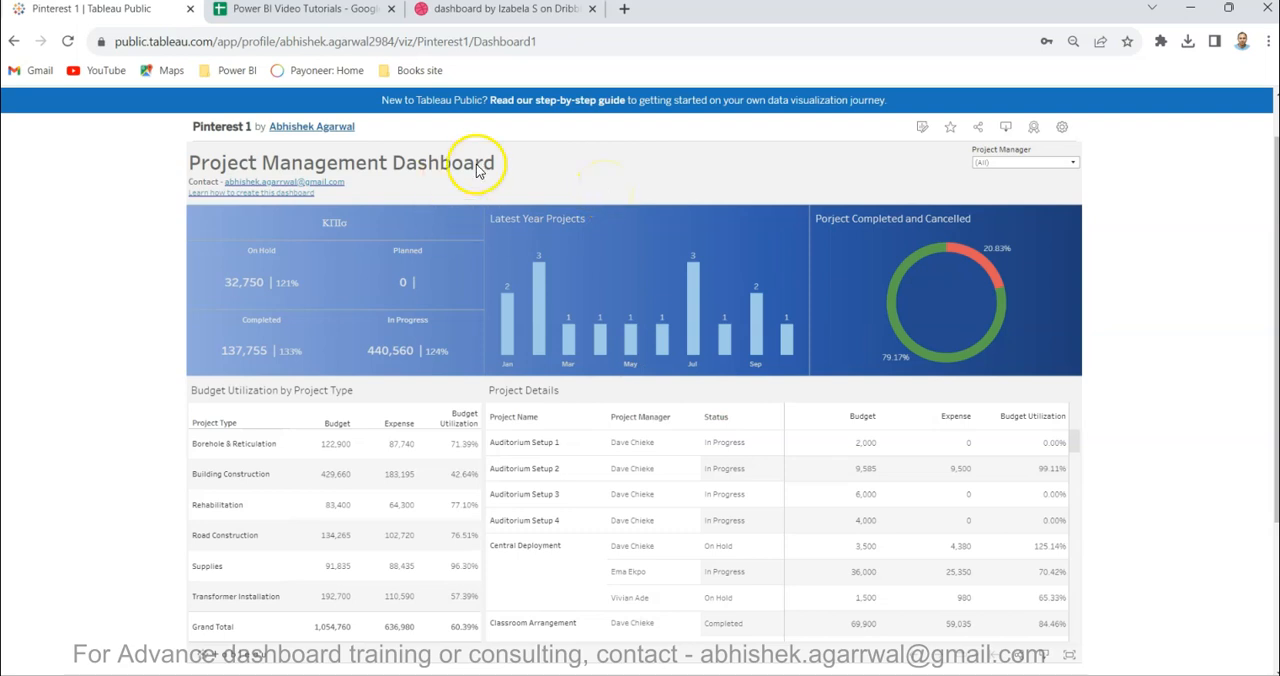
{"action": "mouse_move", "coordinate": [335, 295]}
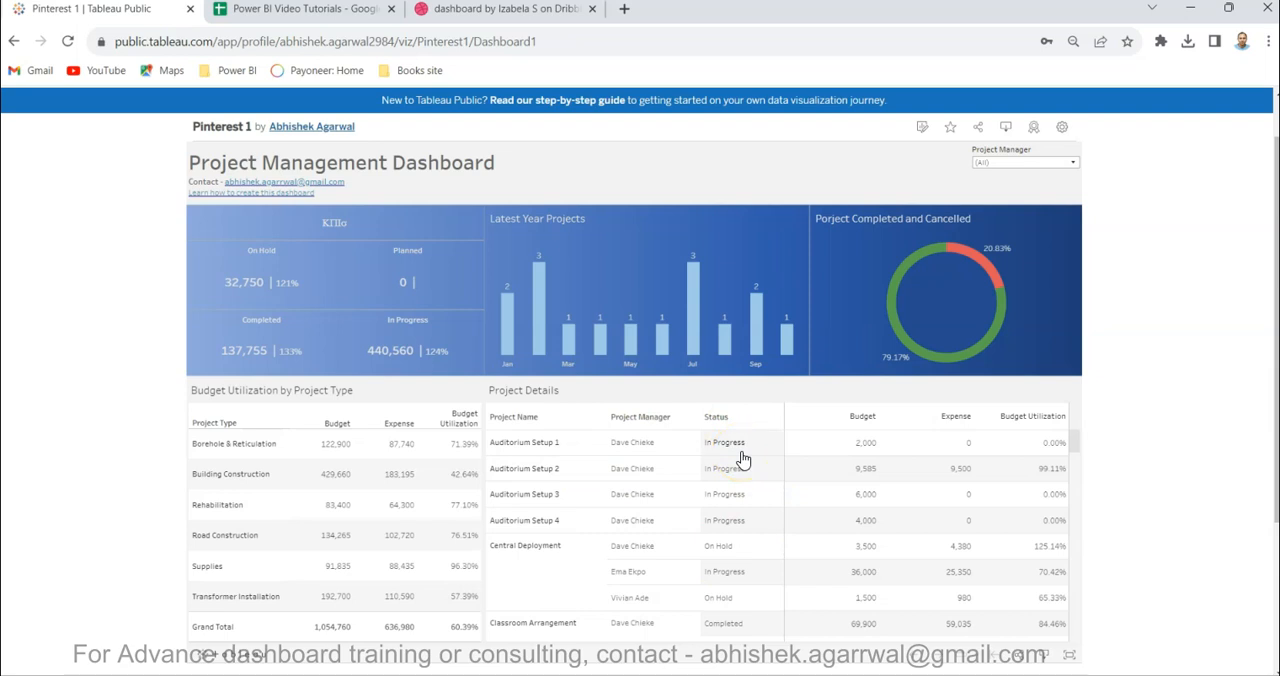
{"action": "mouse_move", "coordinate": [908, 483]}
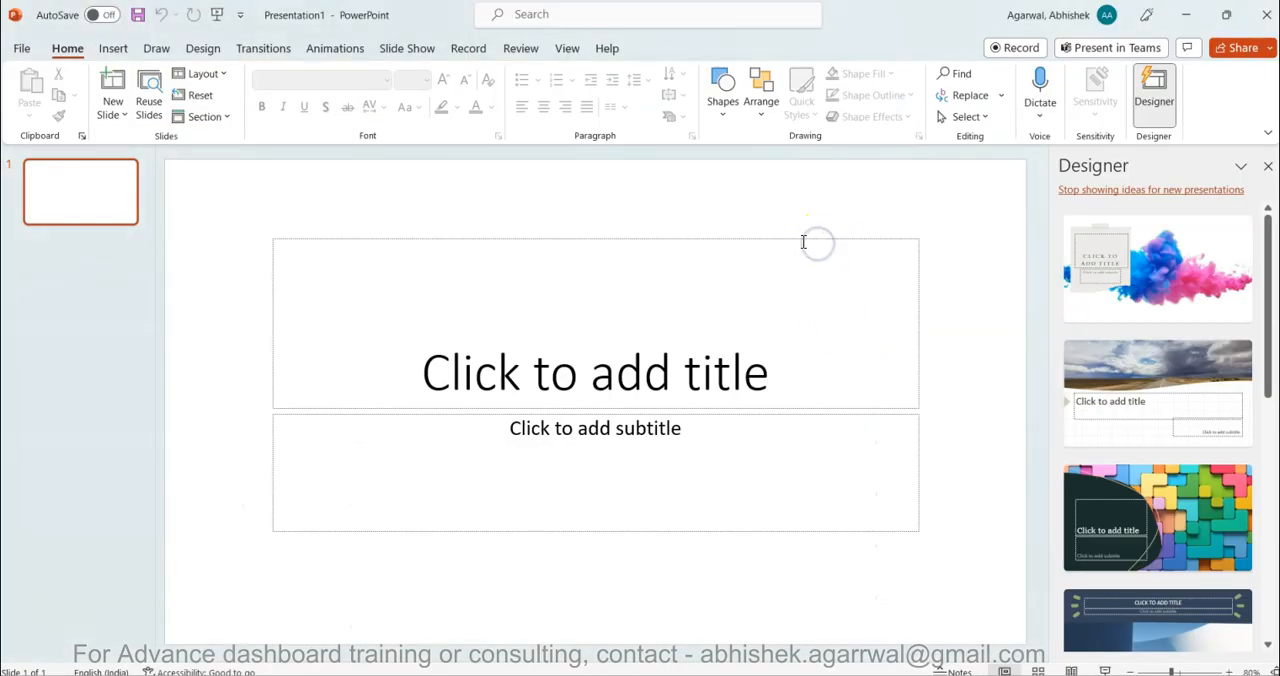
- In the blank PowerPoint presentation, delete the title and subtitle placeholders from the first slide
{"action": "left_click", "coordinate": [799, 236]}
{"action": "key", "text": "Delete"}
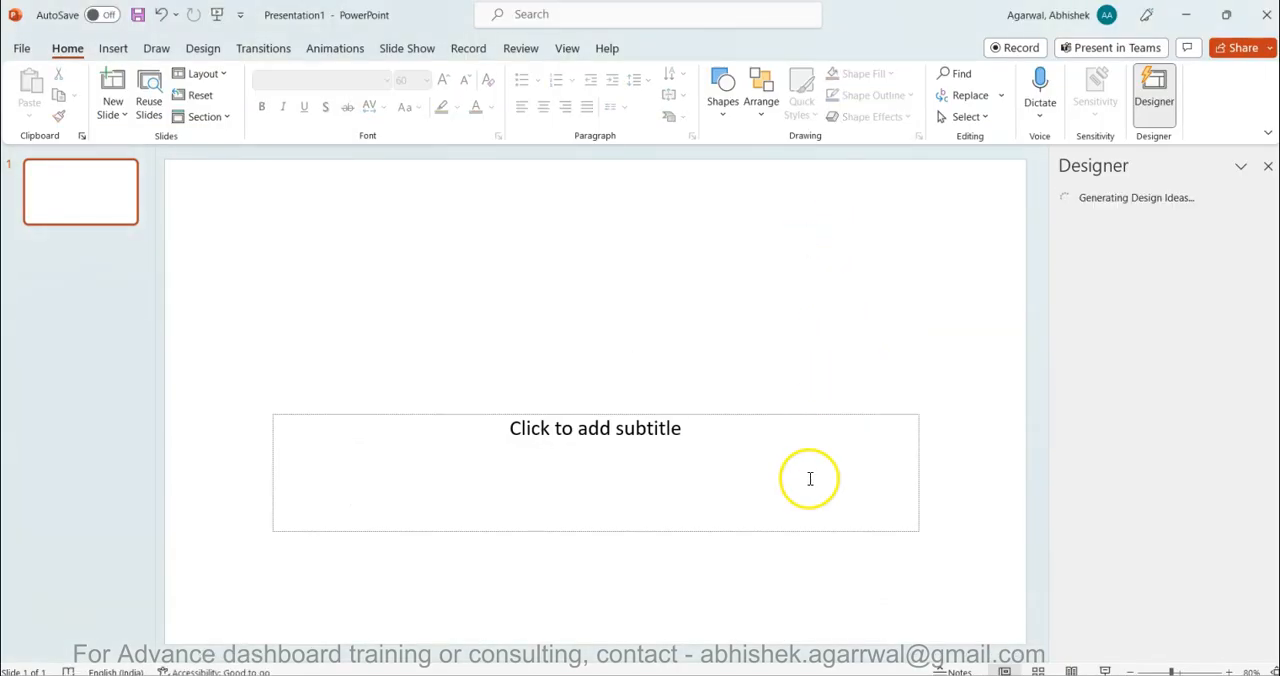
{"action": "left_click", "coordinate": [828, 414]}
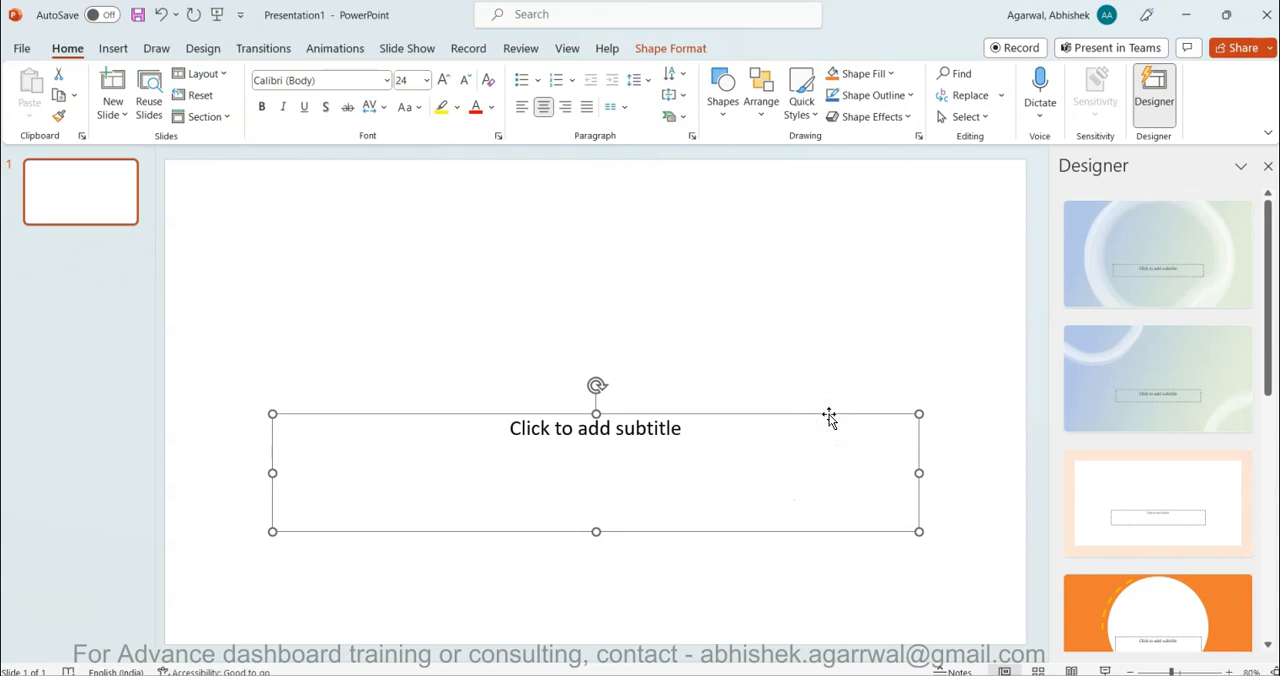
{"action": "key", "text": "Delete"}
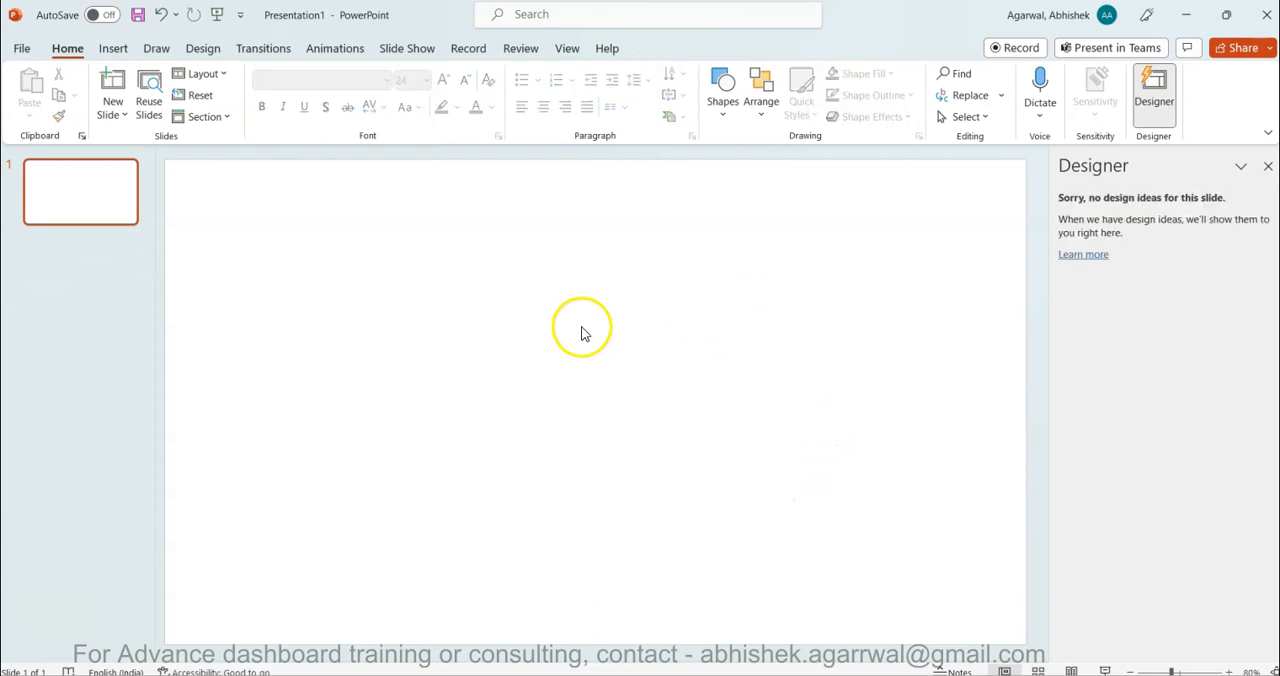
- Draw a full-width rectangle about 33.87 cm by 7.59 cm, place it slightly below the slide's top edge, and close the Designer pane
{"action": "left_click", "coordinate": [716, 108]}
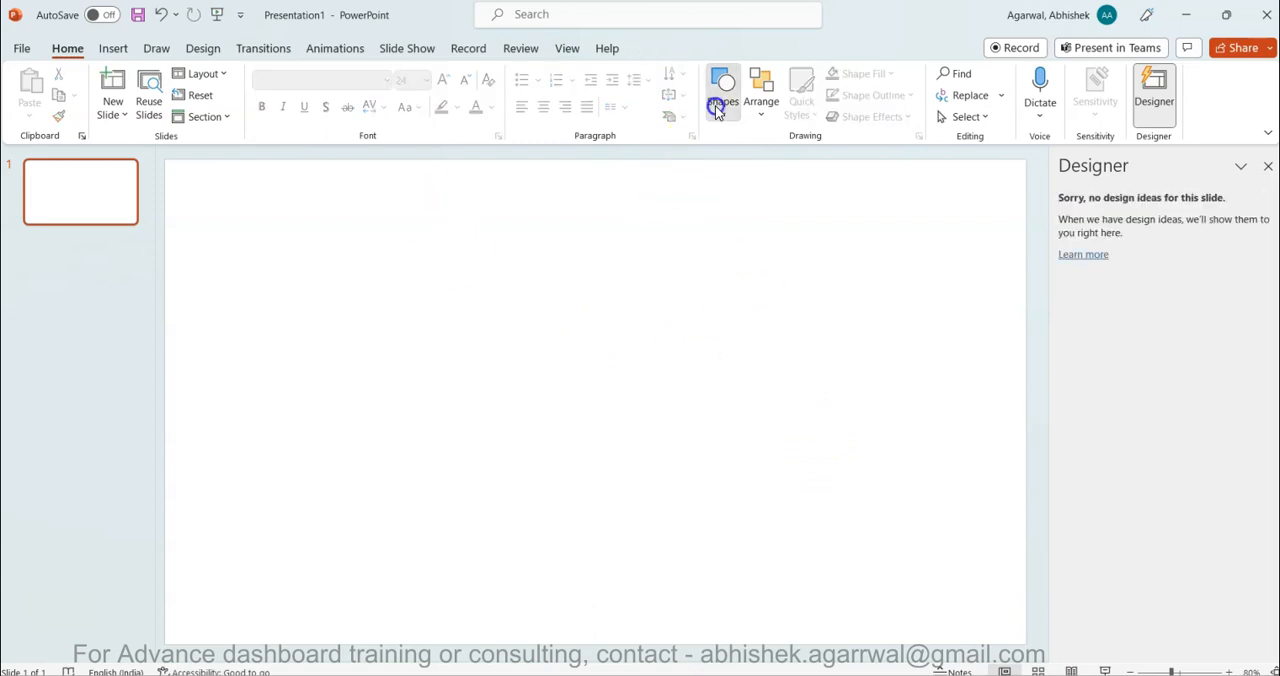
{"action": "left_click", "coordinate": [763, 157]}
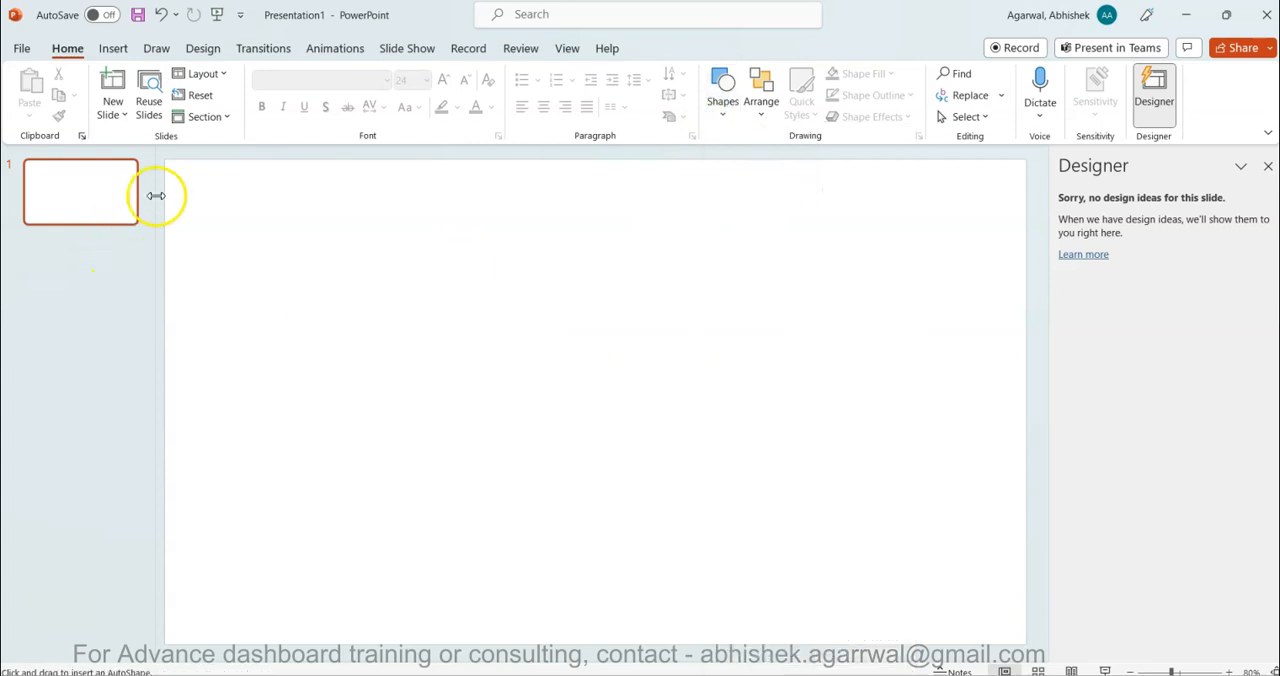
{"action": "left_click_drag", "start_coordinate": [165, 195], "coordinate": [1026, 394]}
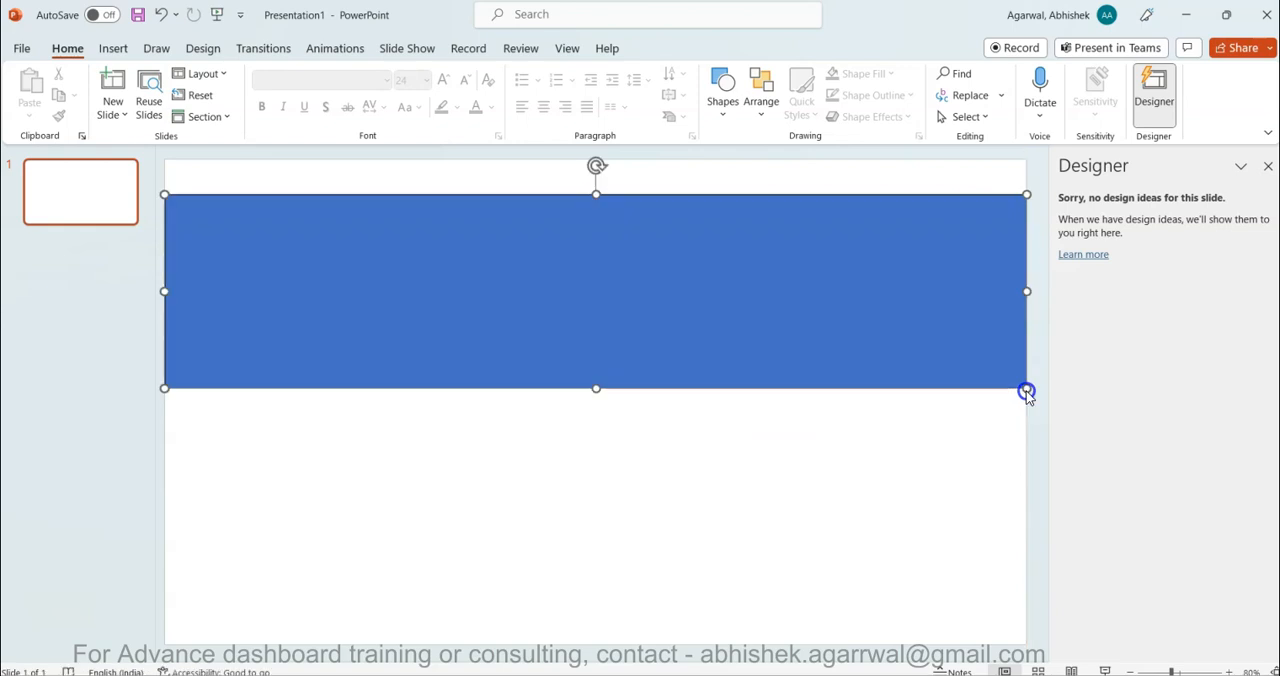
{"action": "left_click_drag", "start_coordinate": [776, 327], "coordinate": [920, 354]}
{"action": "left_click", "coordinate": [1214, 393]}
{"action": "left_click", "coordinate": [1034, 340]}
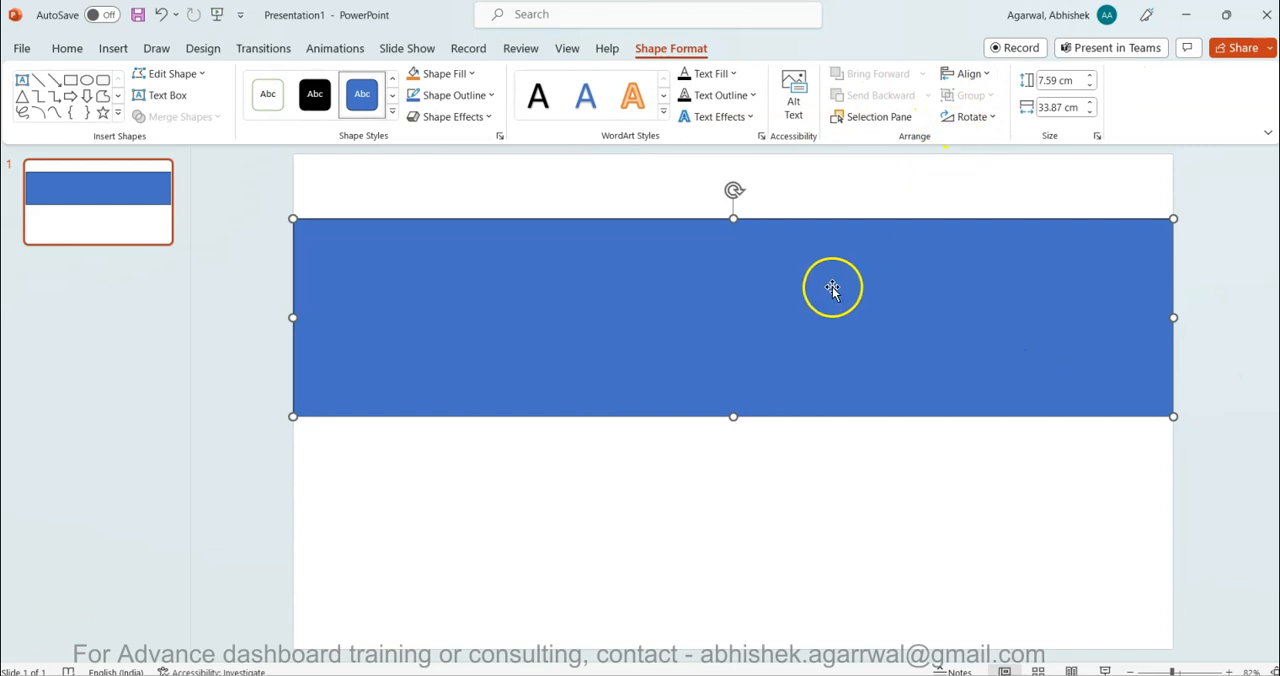
- Give the rectangle a gradient fill using the medium blue preset that shades from light to dark blue
{"action": "left_click_drag", "start_coordinate": [733, 284], "coordinate": [732, 284]}
{"action": "right_click", "coordinate": [732, 284]}
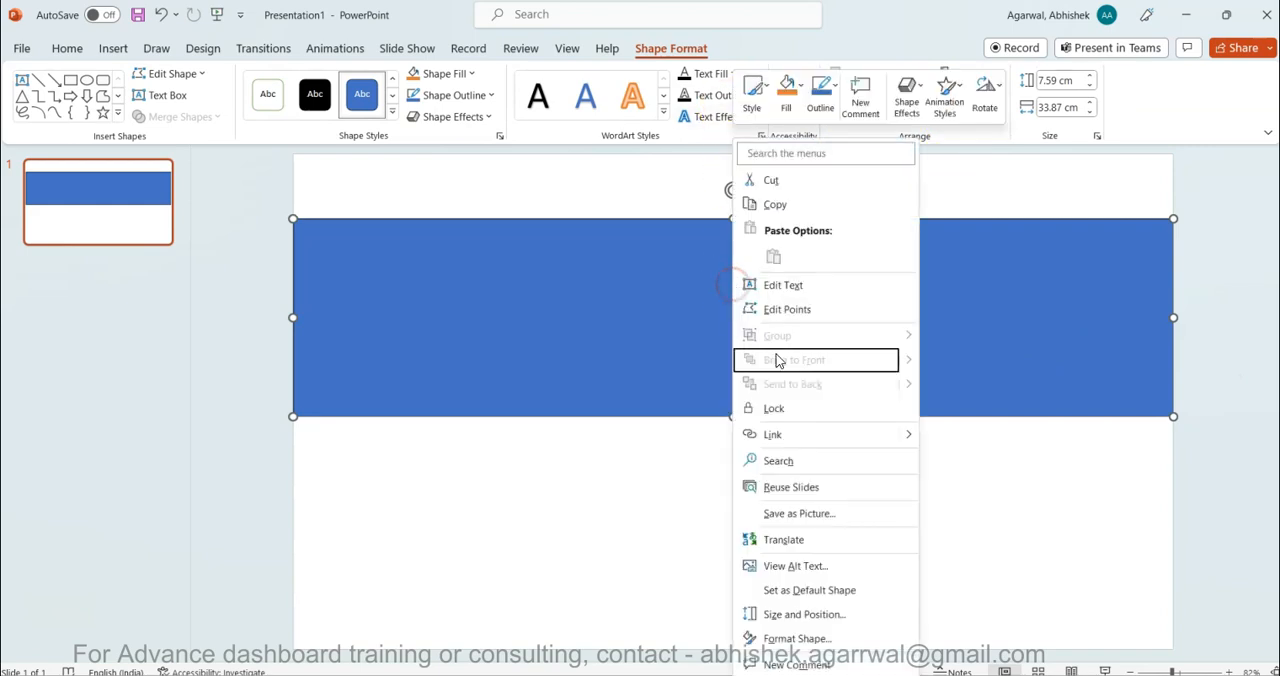
{"action": "left_click", "coordinate": [833, 638]}
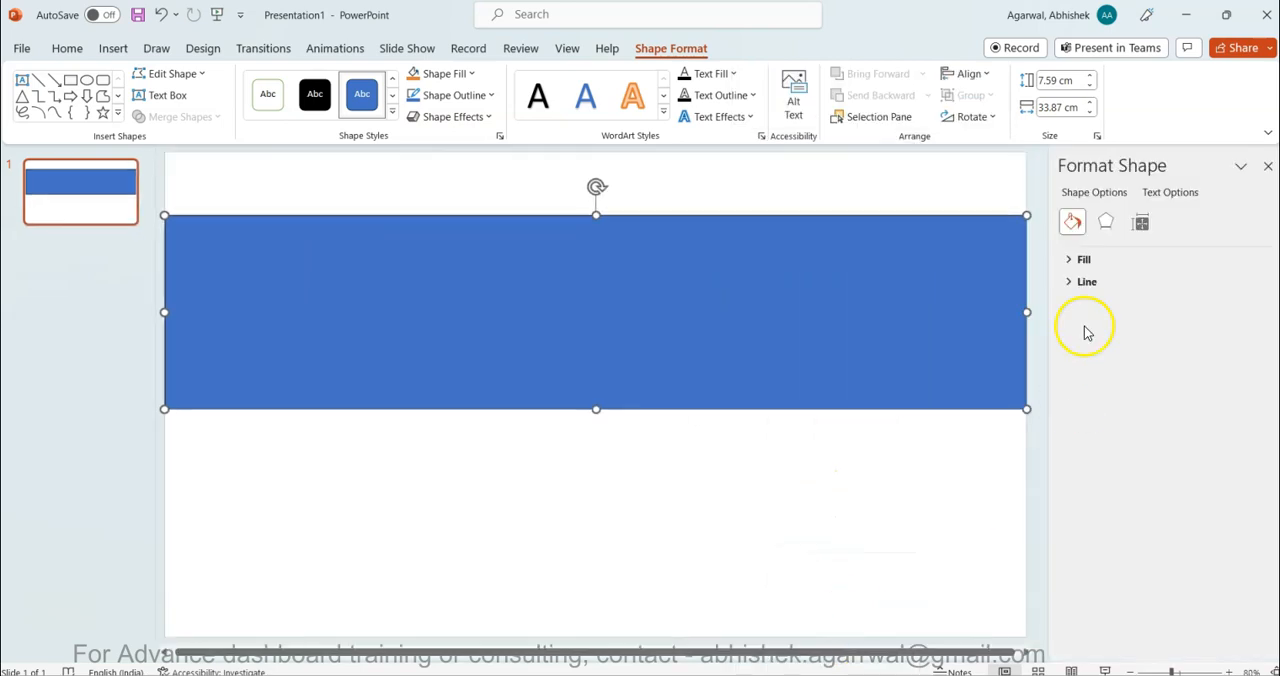
{"action": "left_click", "coordinate": [1080, 259]}
{"action": "left_click", "coordinate": [1090, 325]}
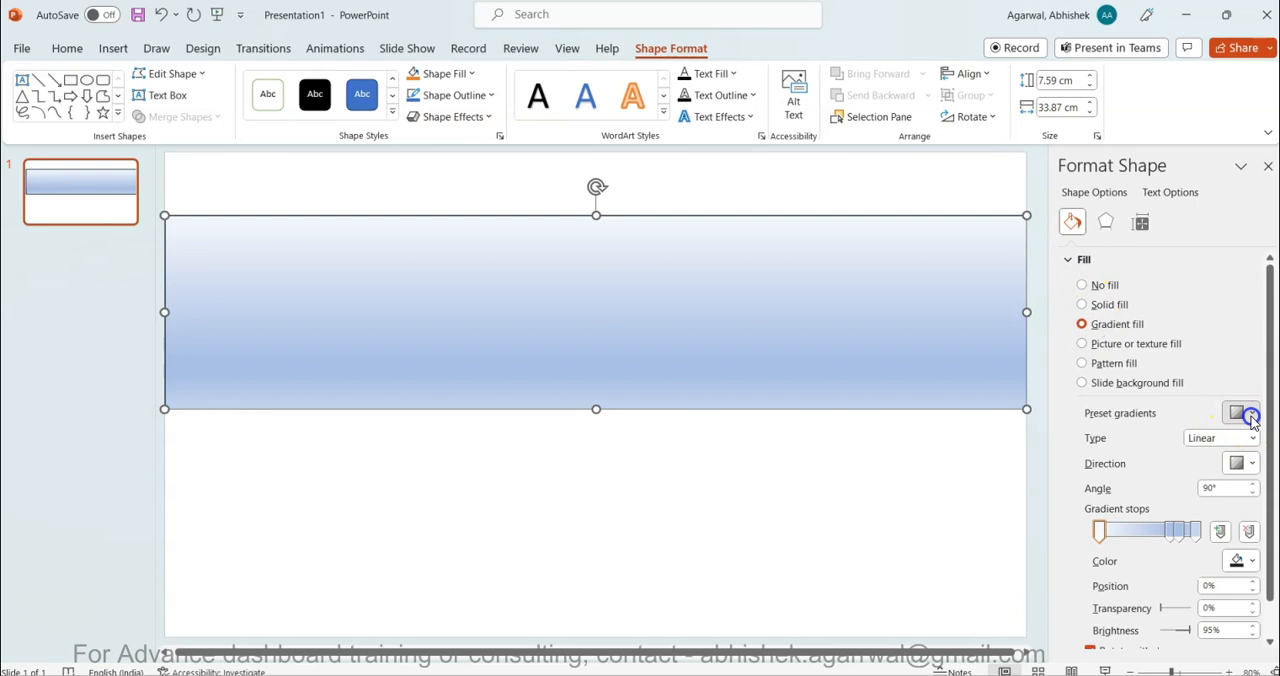
{"action": "left_click", "coordinate": [1248, 415]}
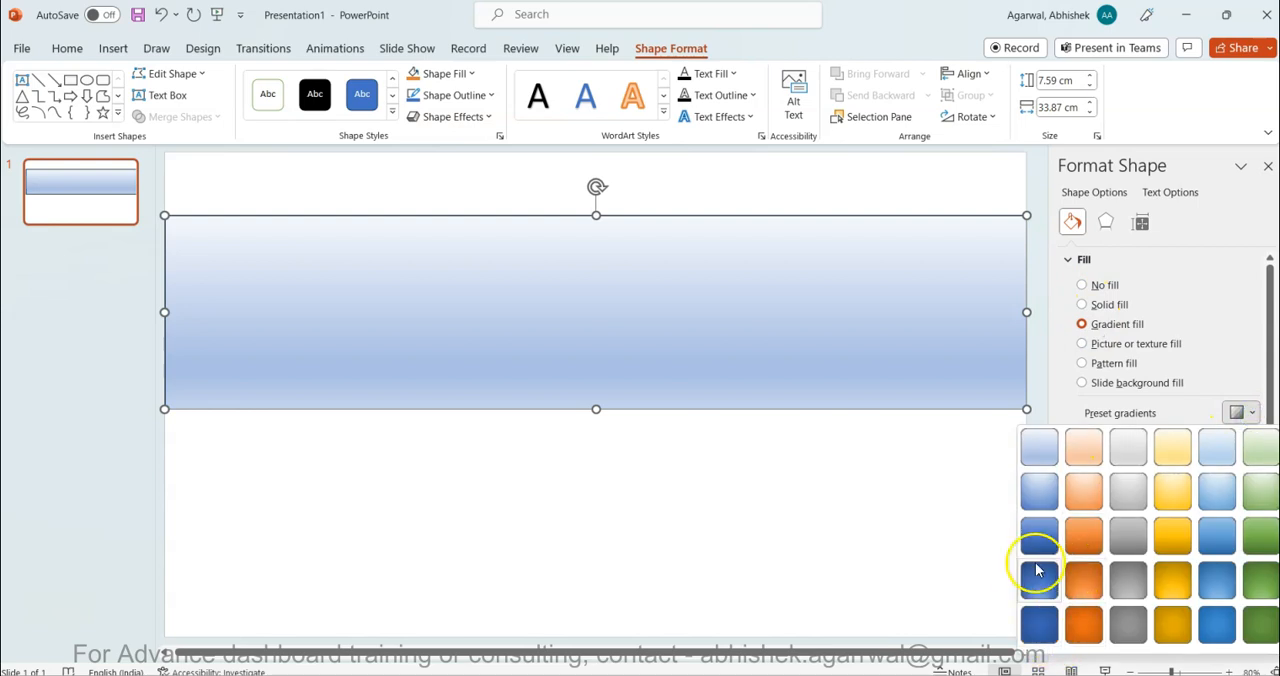
{"action": "left_click", "coordinate": [1043, 543]}
- Set the linear gradient to run horizontally at 180°, light to dark from left to right, with the middle stop at 55%
{"action": "left_click", "coordinate": [1240, 466]}
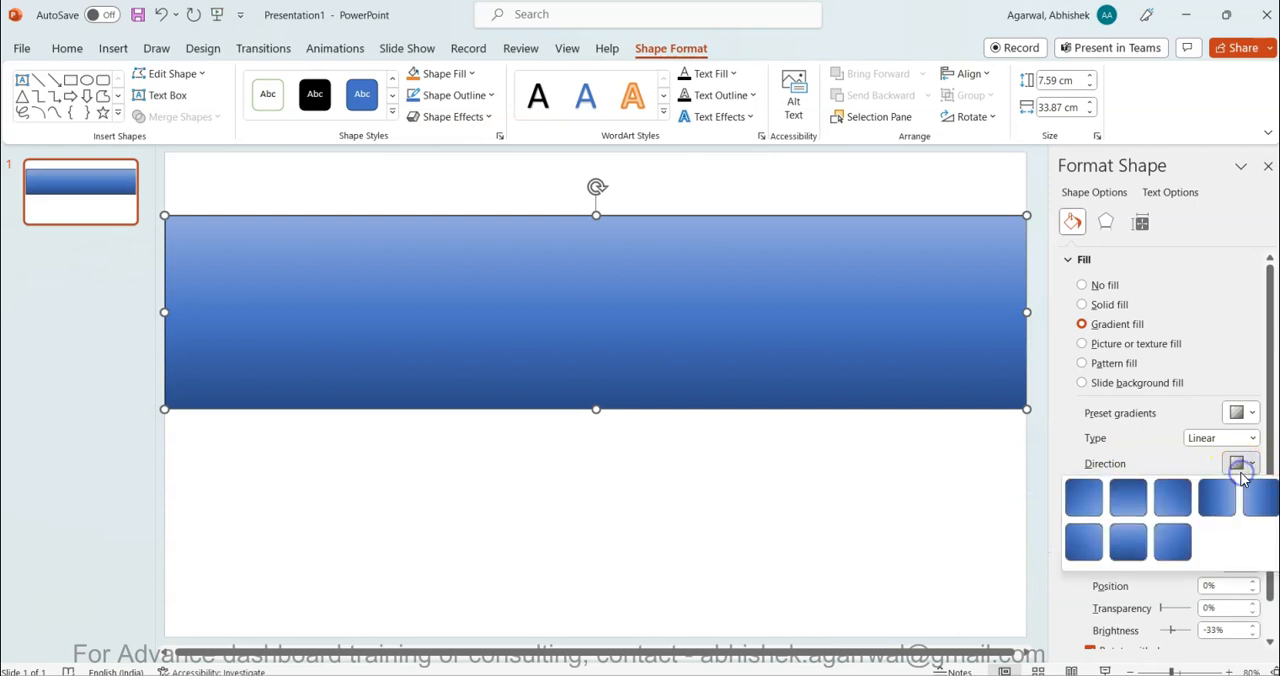
{"action": "left_click", "coordinate": [1237, 463]}
{"action": "left_click", "coordinate": [1230, 438]}
{"action": "left_click", "coordinate": [1230, 438]}
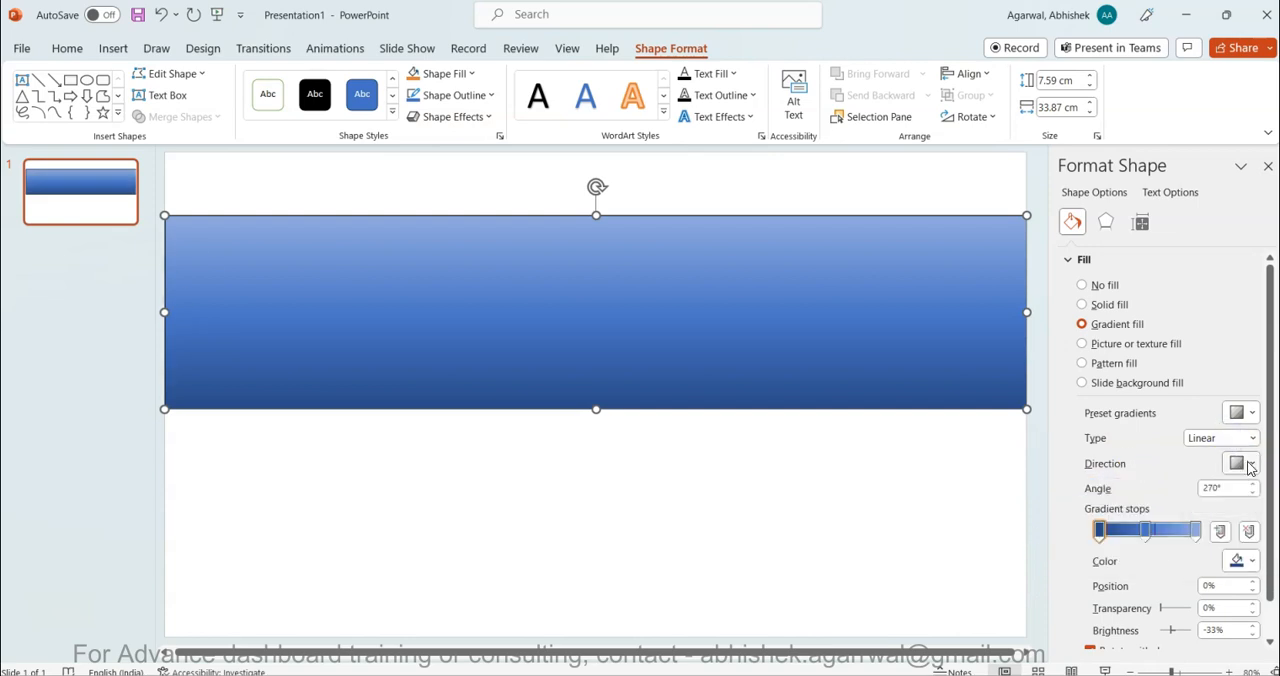
{"action": "left_click", "coordinate": [1246, 465]}
{"action": "left_click", "coordinate": [1262, 508]}
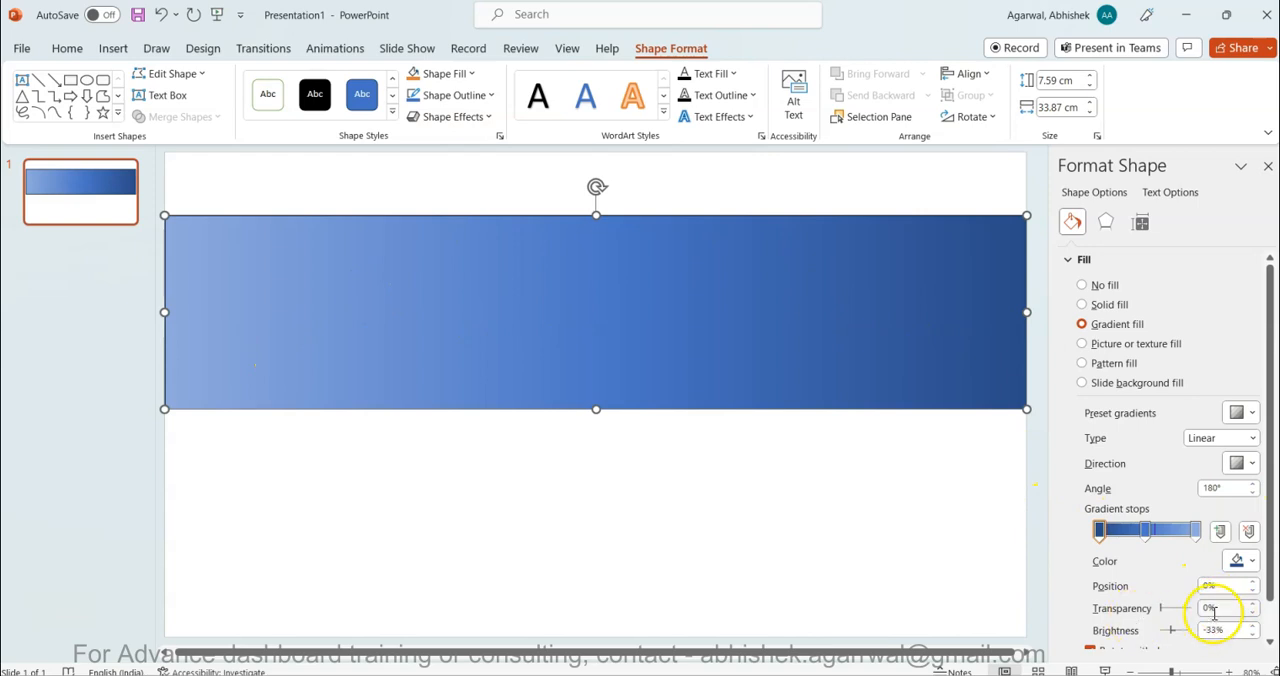
{"action": "mouse_move", "coordinate": [1172, 535]}
{"action": "left_mouse_down"}
{"action": "mouse_move", "coordinate": [1133, 532]}
{"action": "mouse_move", "coordinate": [1175, 533]}
{"action": "mouse_move", "coordinate": [1157, 535]}
{"action": "left_mouse_up"}
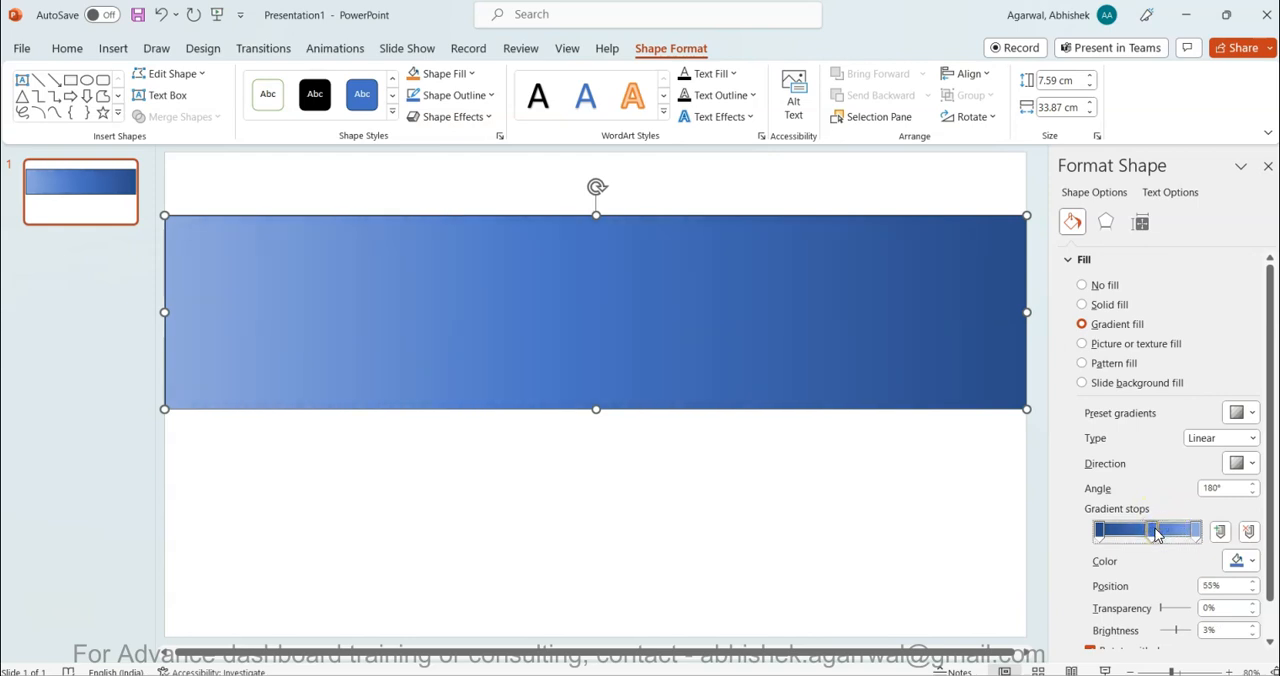
{"action": "left_click", "coordinate": [500, 466]}
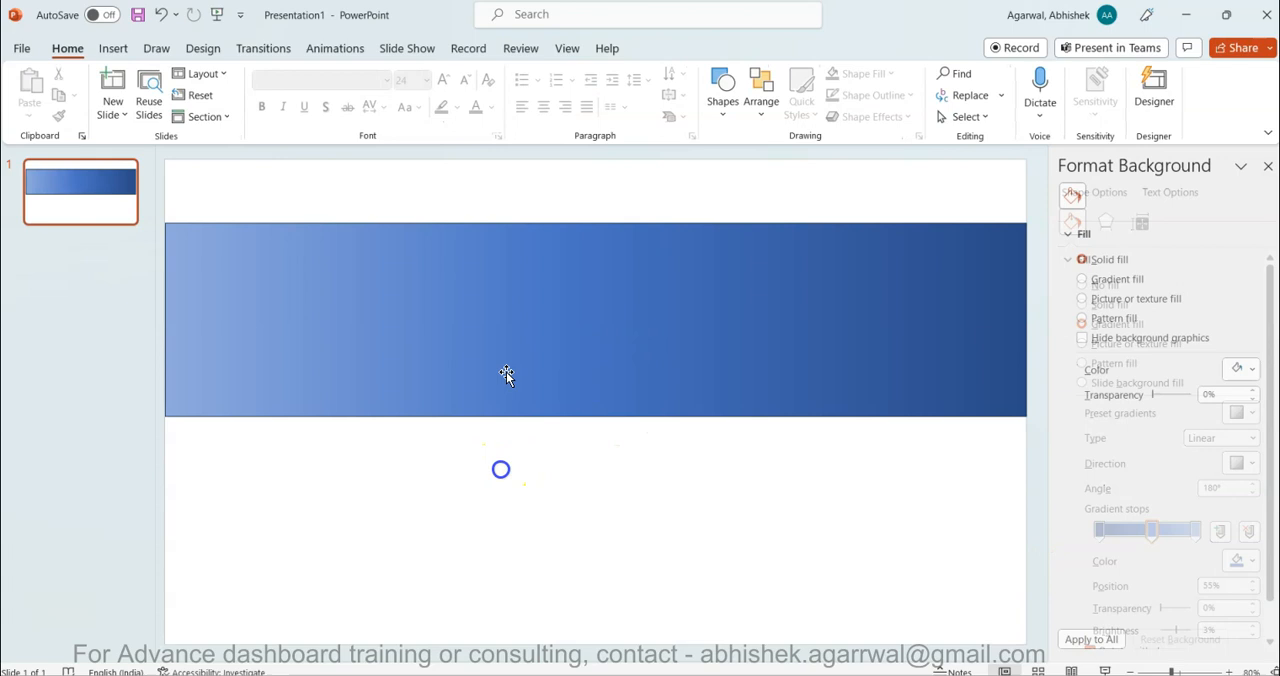
{"action": "left_click", "coordinate": [561, 290]}
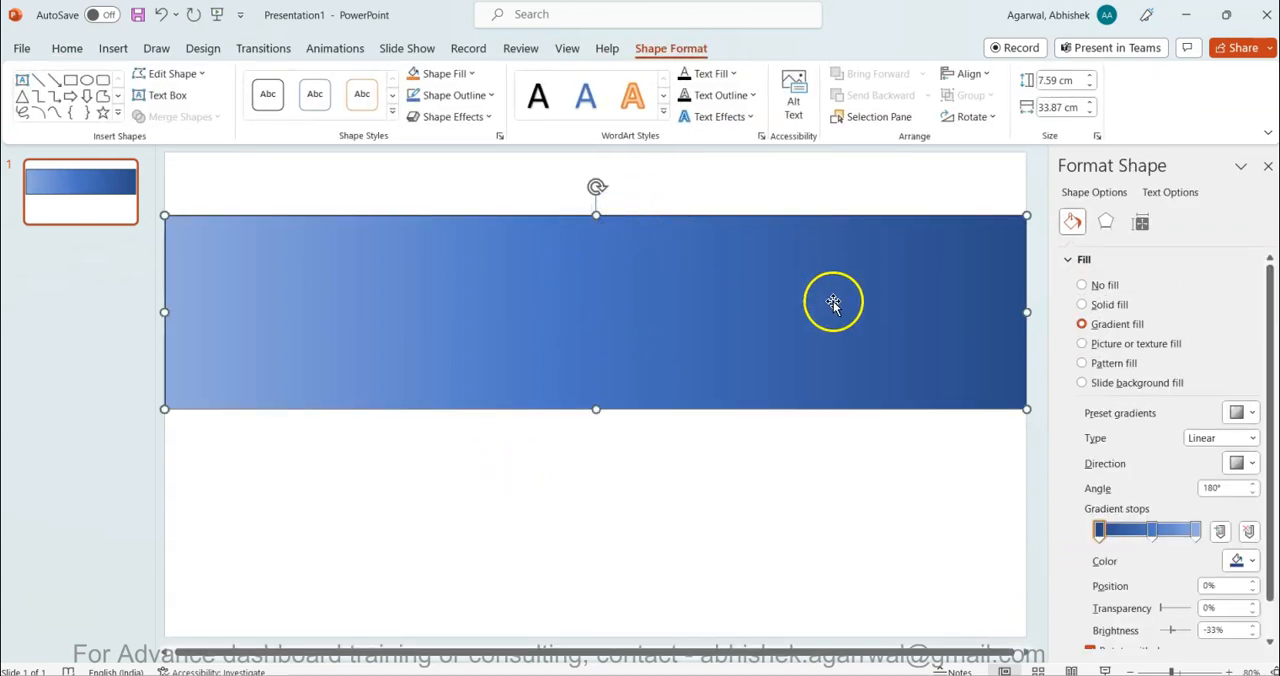
{"action": "left_click", "coordinate": [1107, 224]}
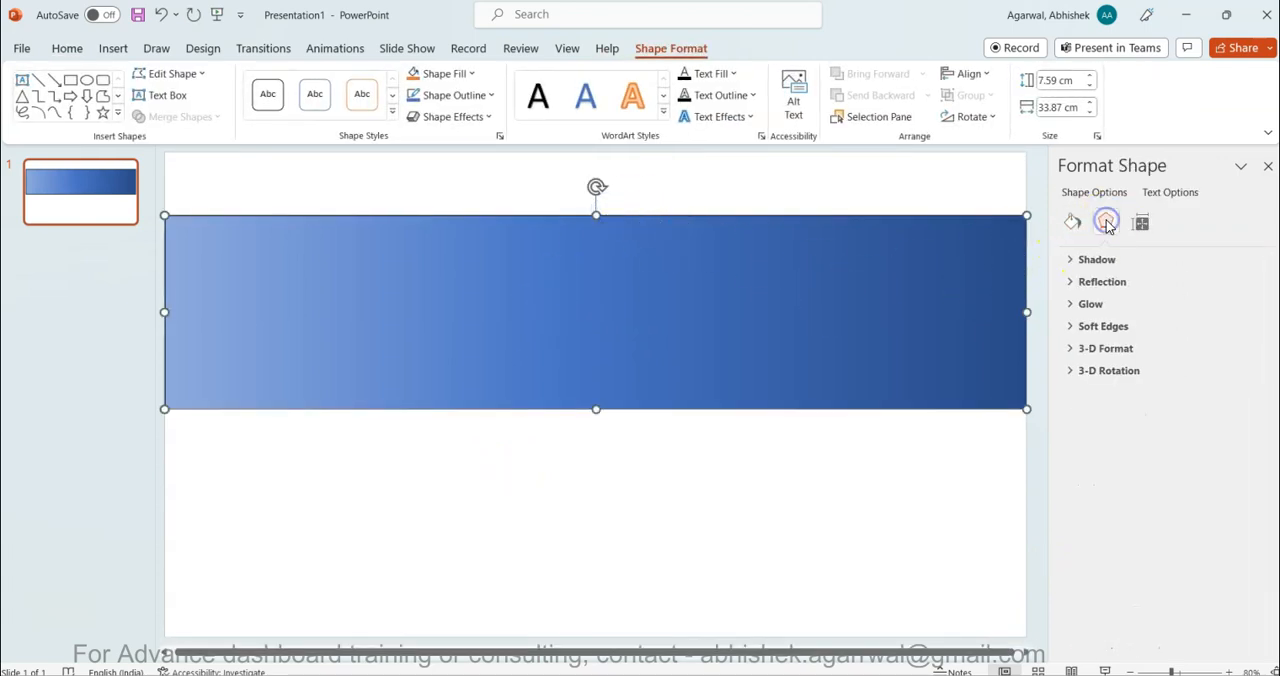
{"action": "left_click", "coordinate": [1138, 224]}
{"action": "left_click", "coordinate": [1107, 224]}
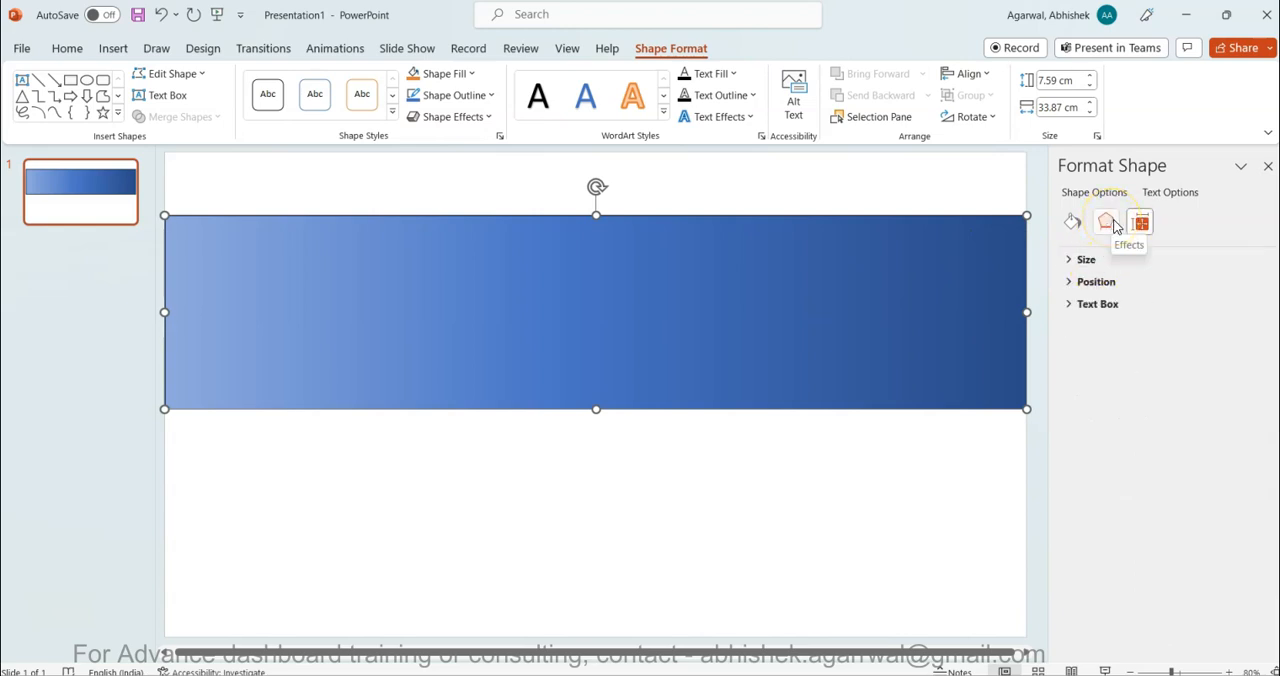
{"action": "left_click", "coordinate": [1142, 228]}
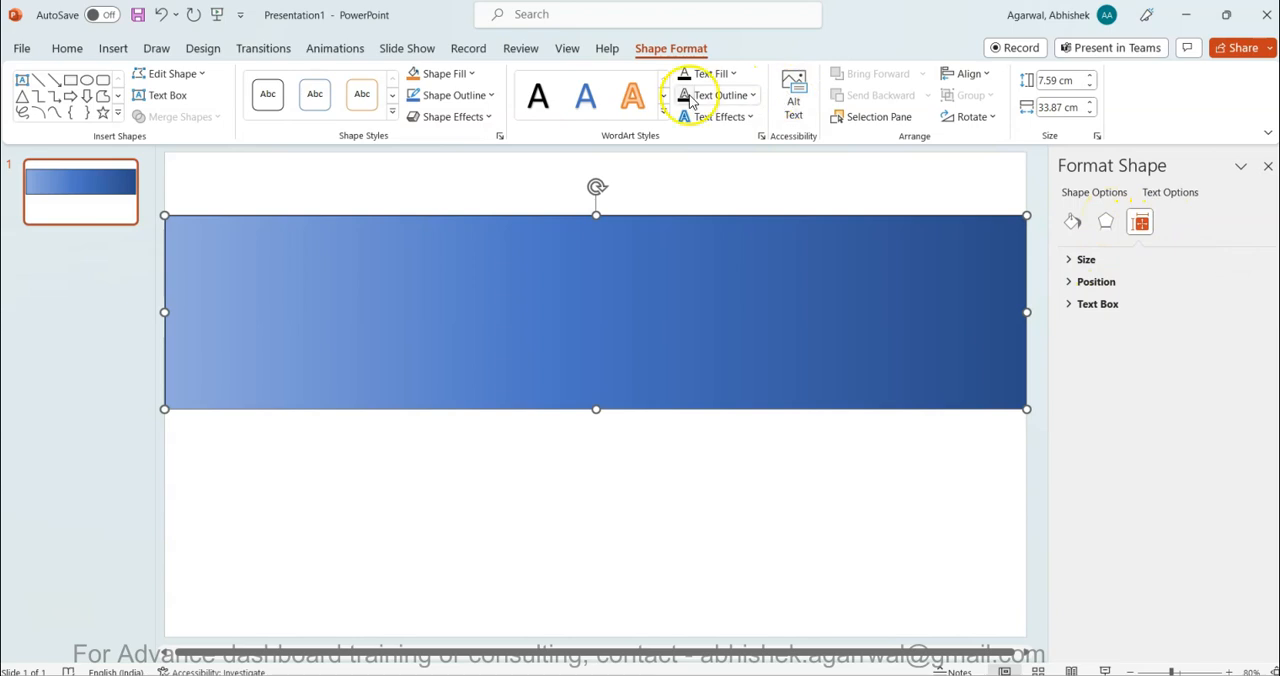
{"action": "left_click", "coordinate": [752, 97]}
{"action": "left_click", "coordinate": [752, 96]}
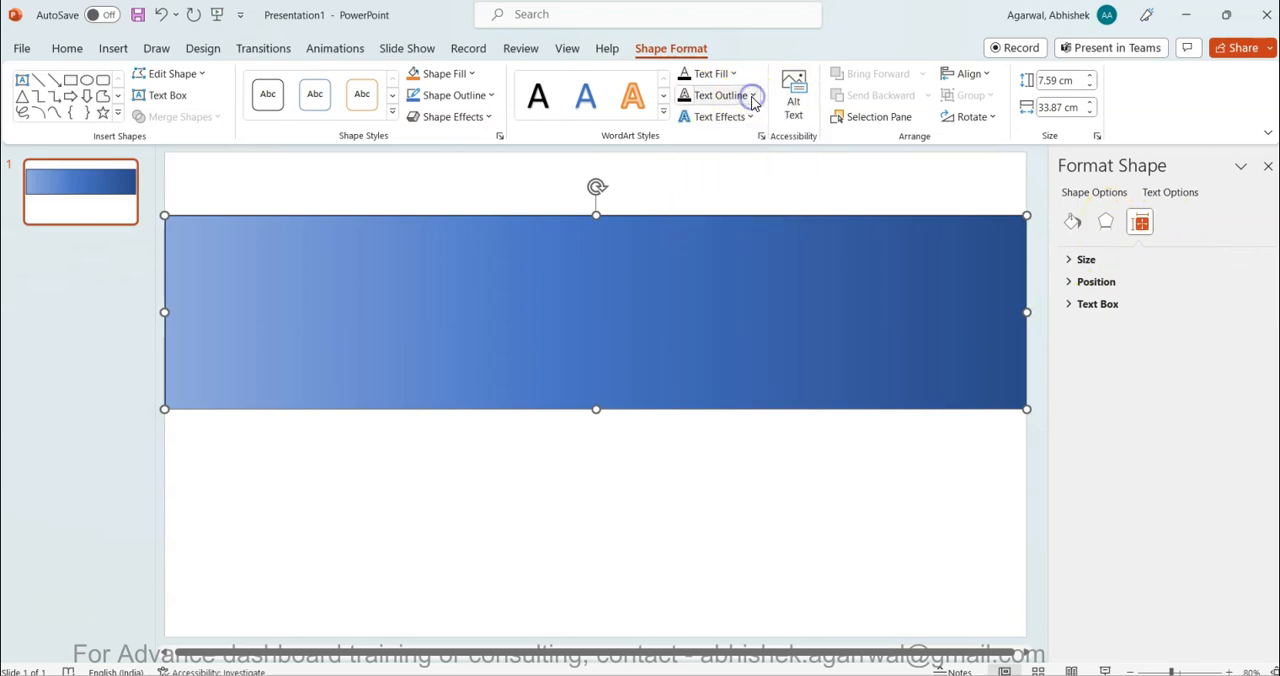
{"action": "left_click", "coordinate": [688, 52]}
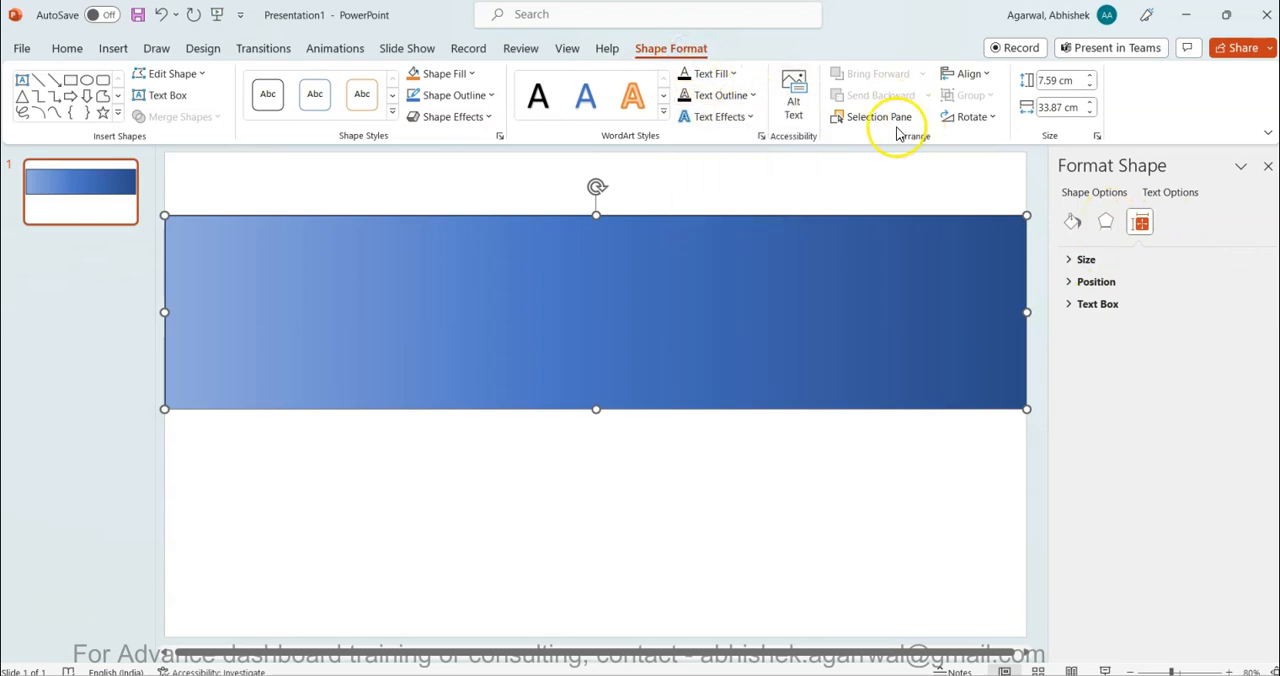
- Remove the outline from the gradient rectangle and deselect it
{"action": "left_click", "coordinate": [495, 98]}
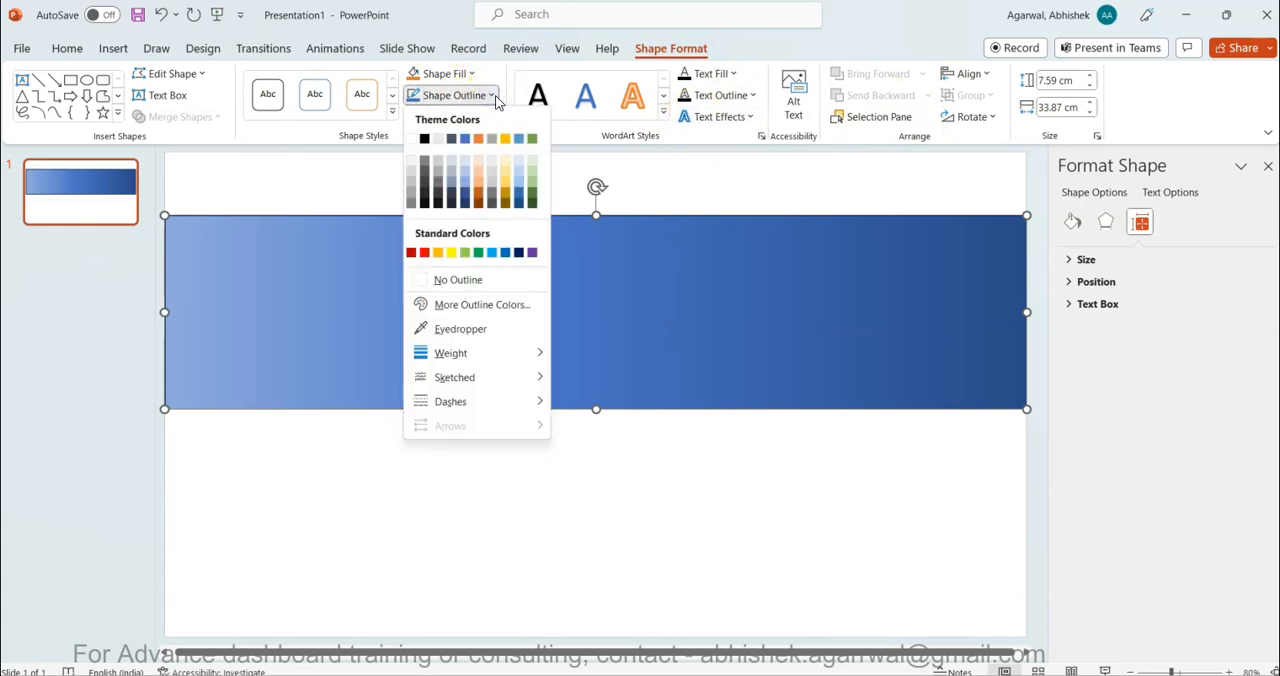
{"action": "left_click", "coordinate": [471, 279]}
{"action": "left_click", "coordinate": [528, 513]}
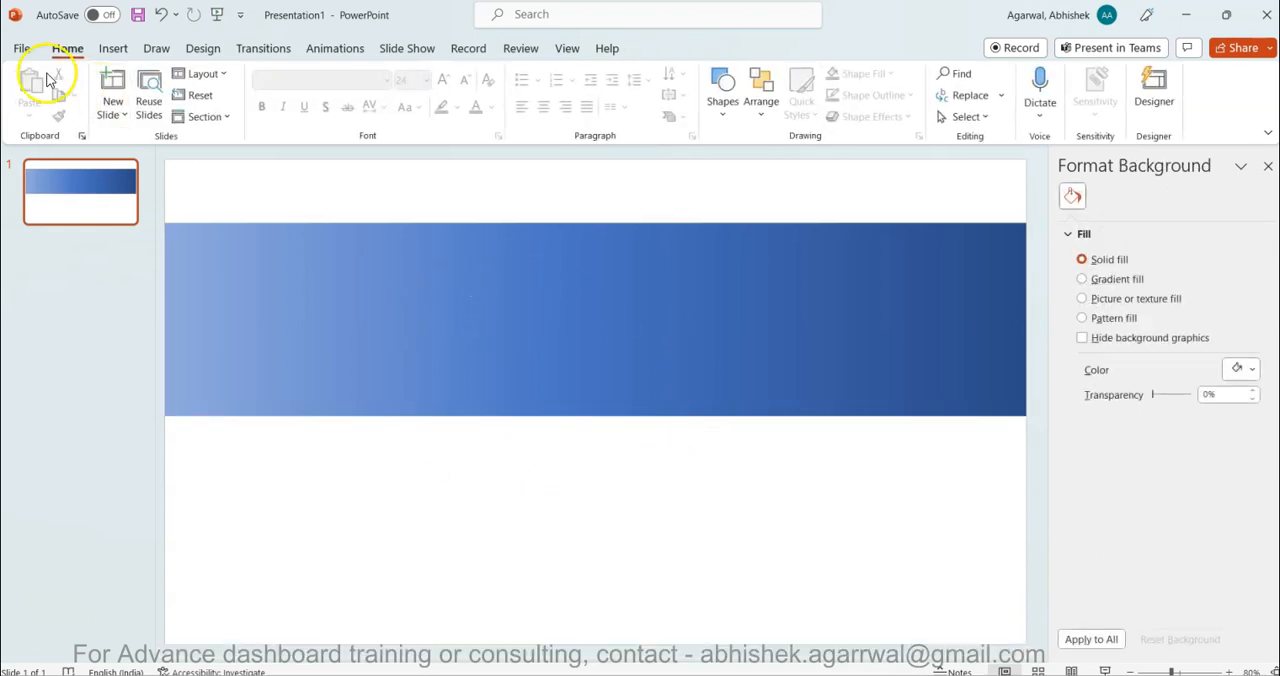
- Export only the current slide as a PNG image named bg to the Downloads folder
{"action": "left_click", "coordinate": [22, 52]}
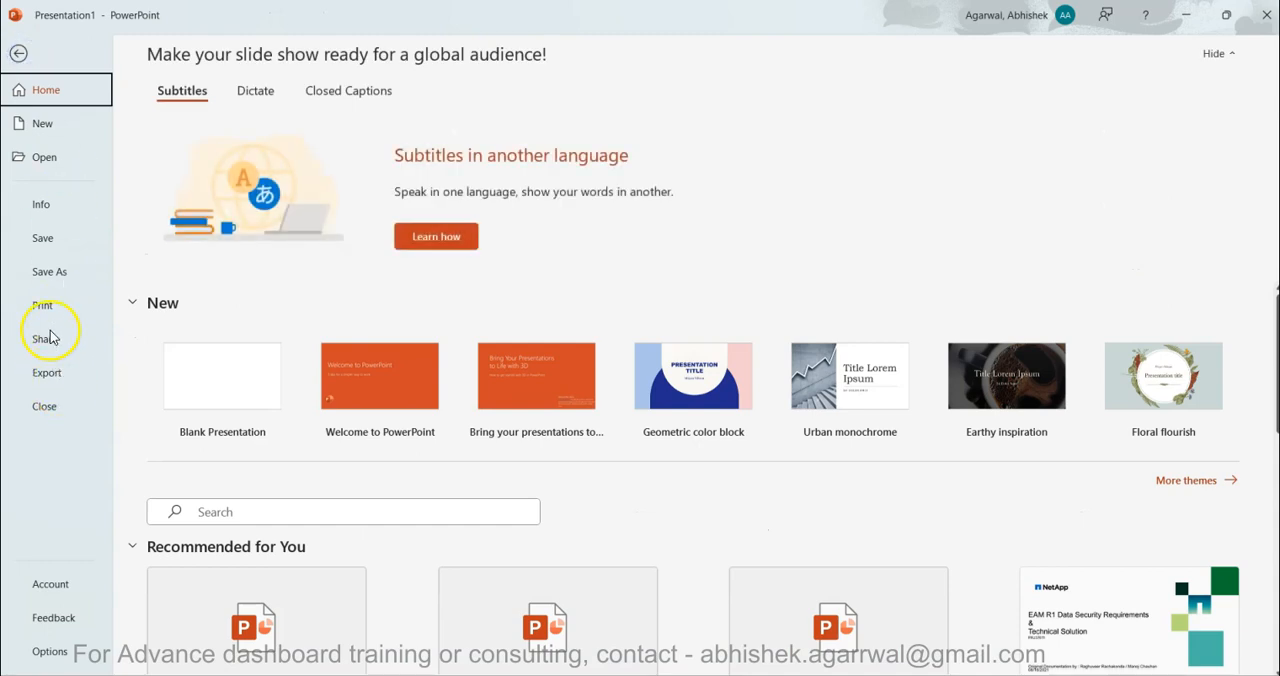
{"action": "left_click", "coordinate": [57, 369]}
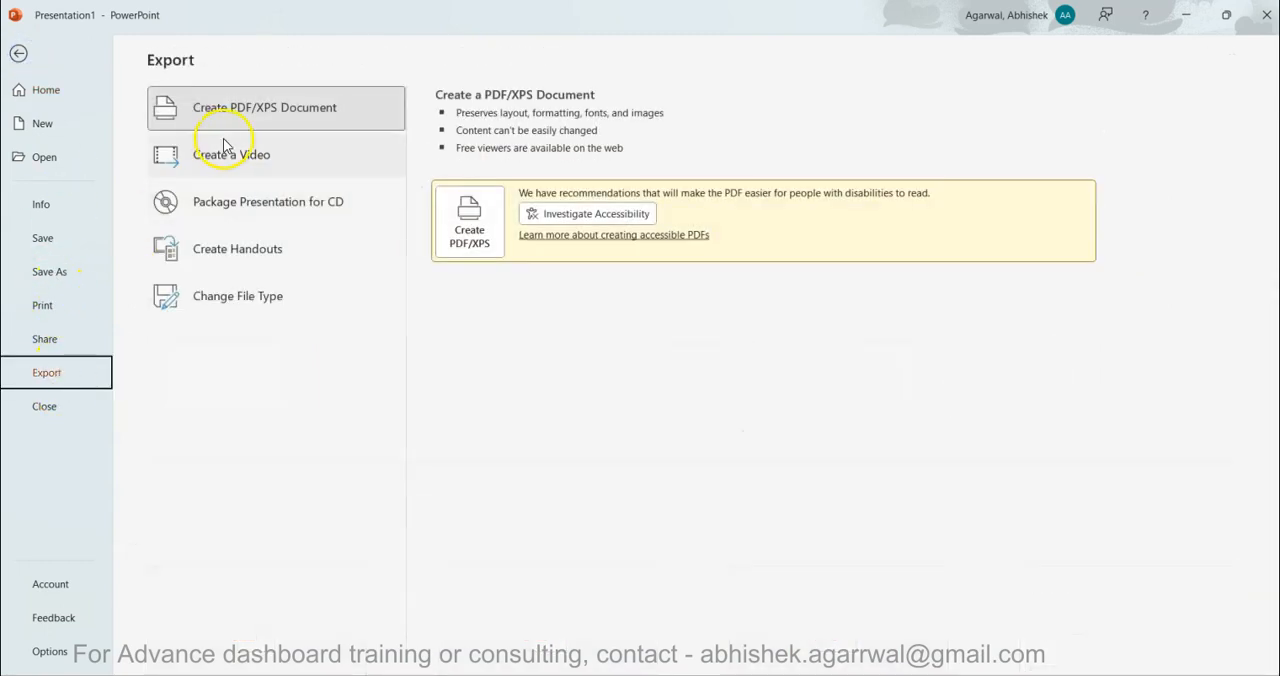
{"action": "left_click", "coordinate": [274, 296]}
{"action": "left_click", "coordinate": [271, 345]}
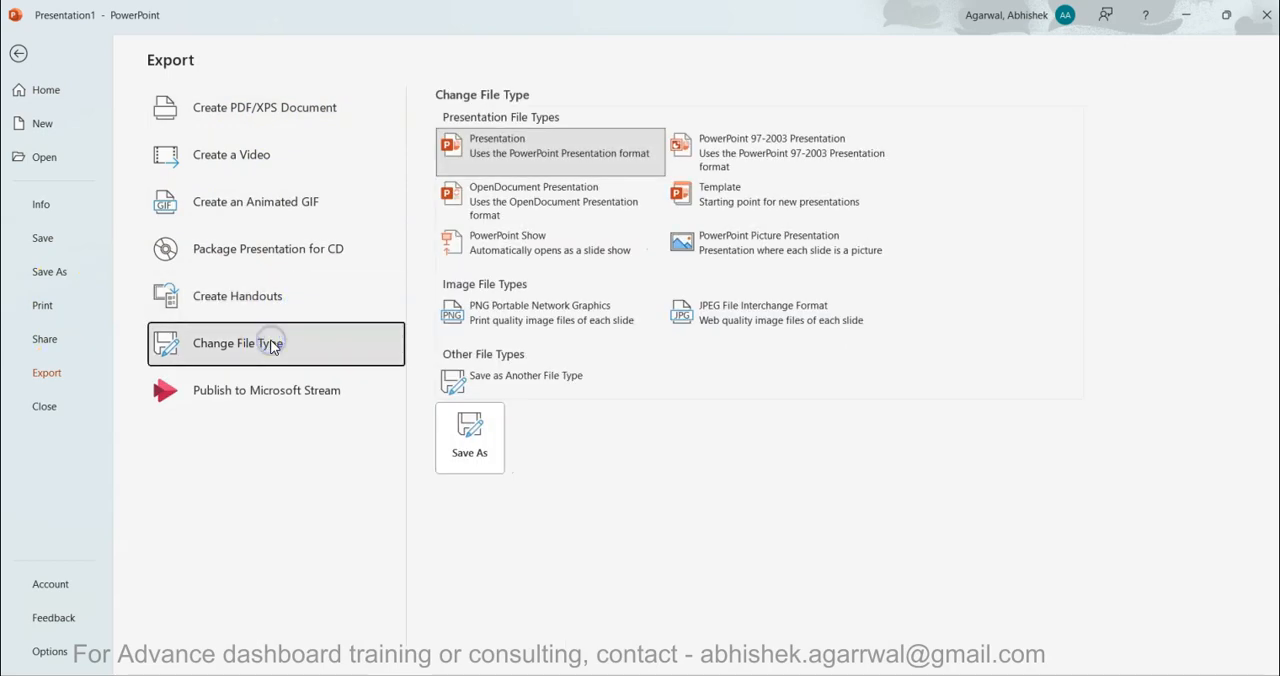
{"action": "left_click", "coordinate": [515, 325]}
{"action": "left_click", "coordinate": [489, 410]}
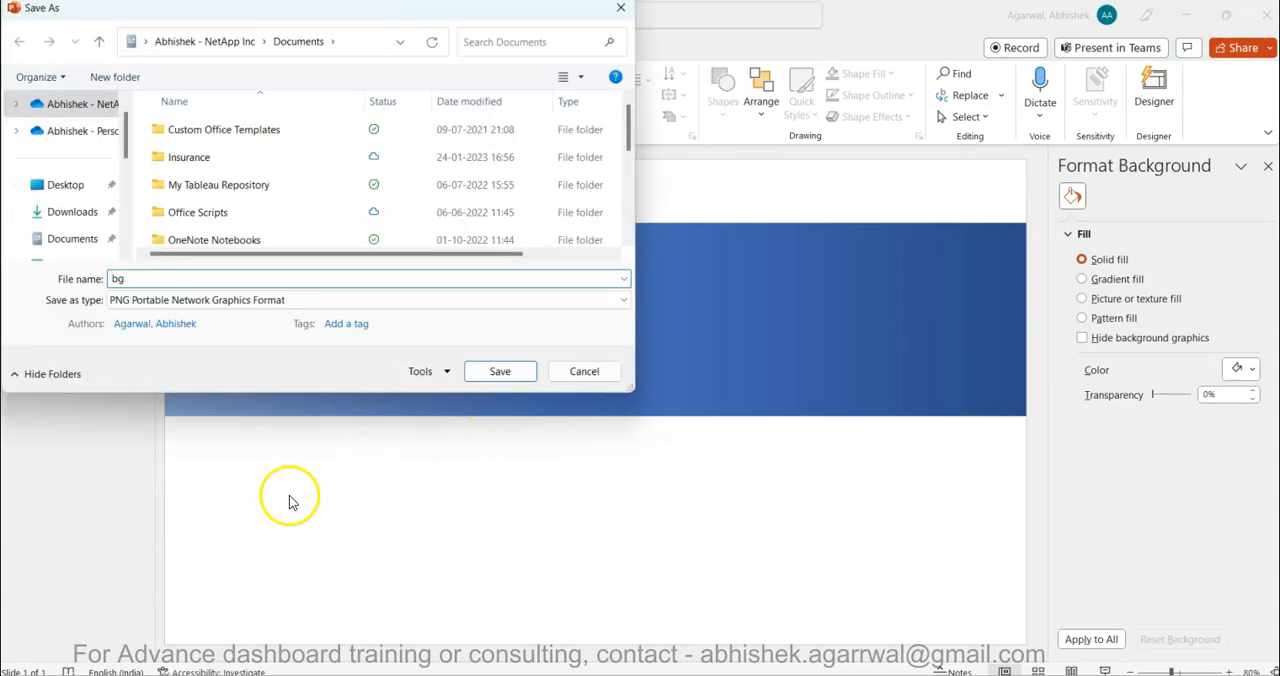
{"action": "left_click", "coordinate": [72, 212]}
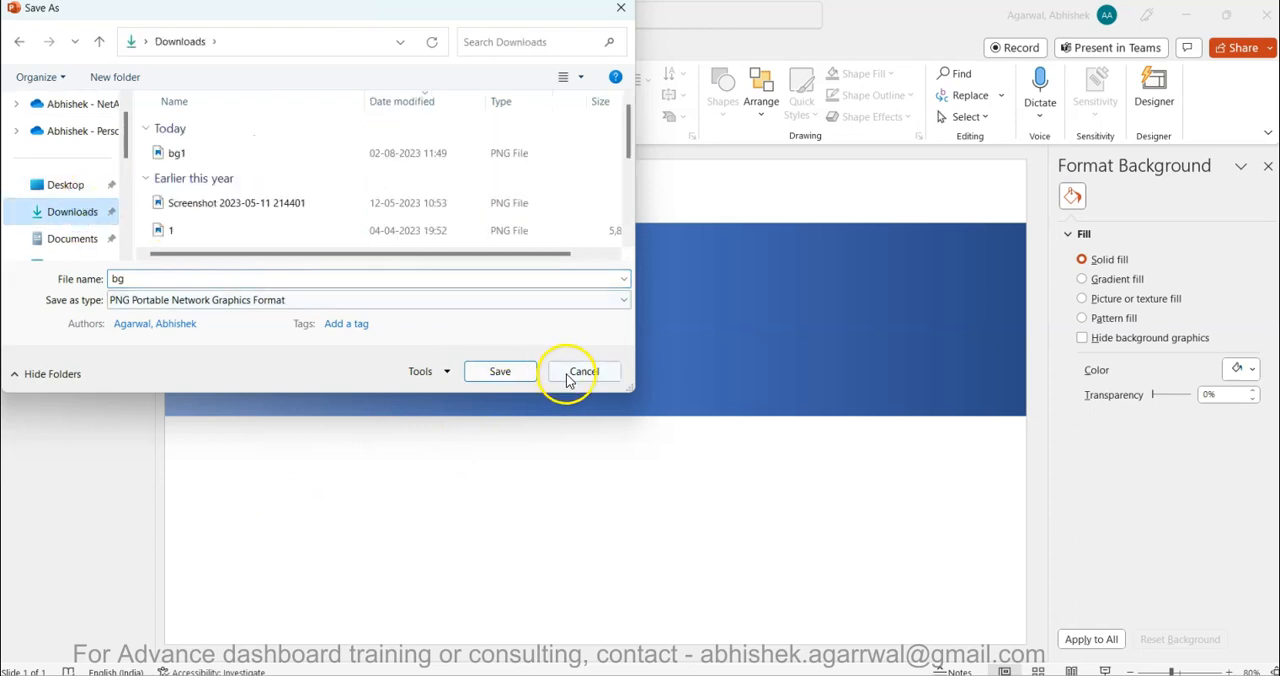
{"action": "left_click", "coordinate": [520, 371]}
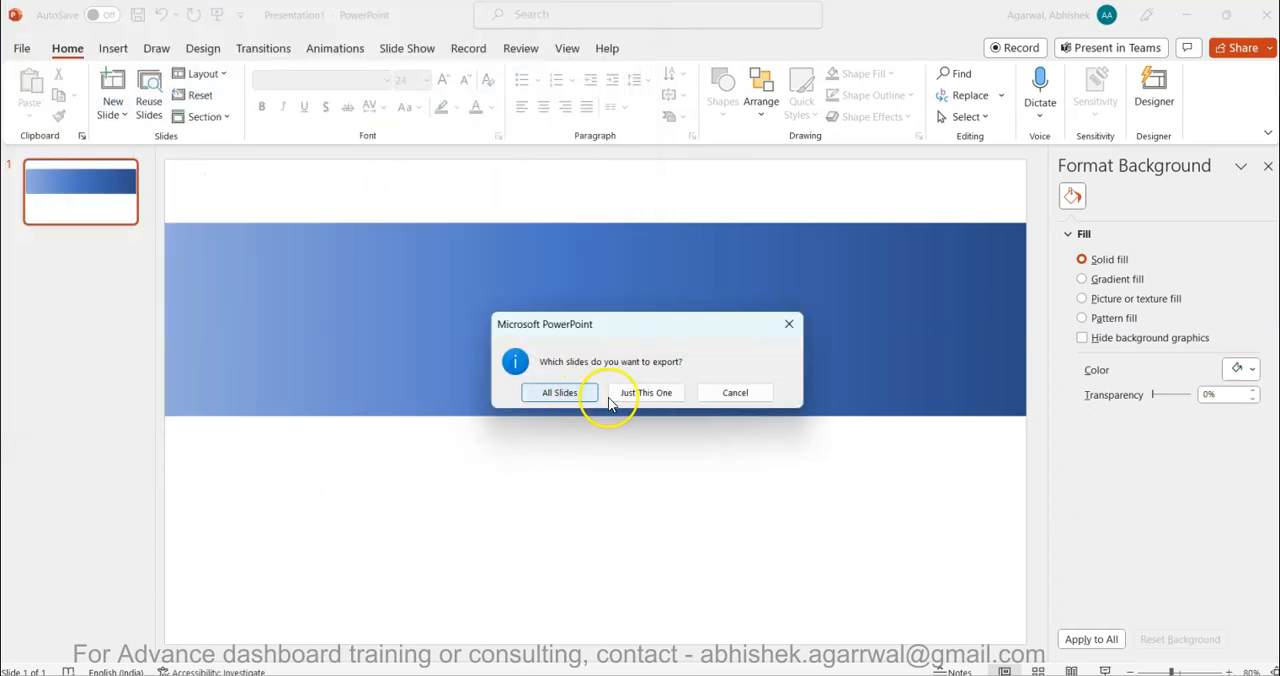
{"action": "left_click", "coordinate": [642, 393]}
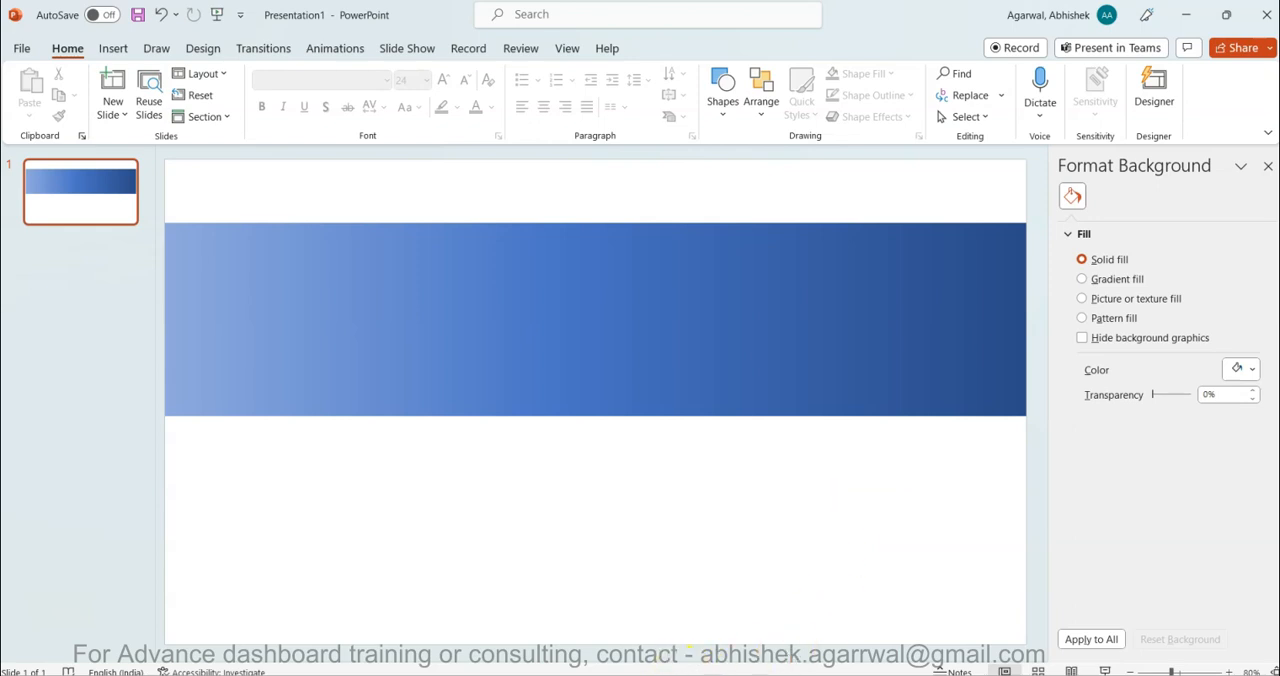
- Switch to Power BI Desktop and replace the report page's canvas background image with bg.png from the Downloads folder
{"action": "left_click", "coordinate": [673, 670]}
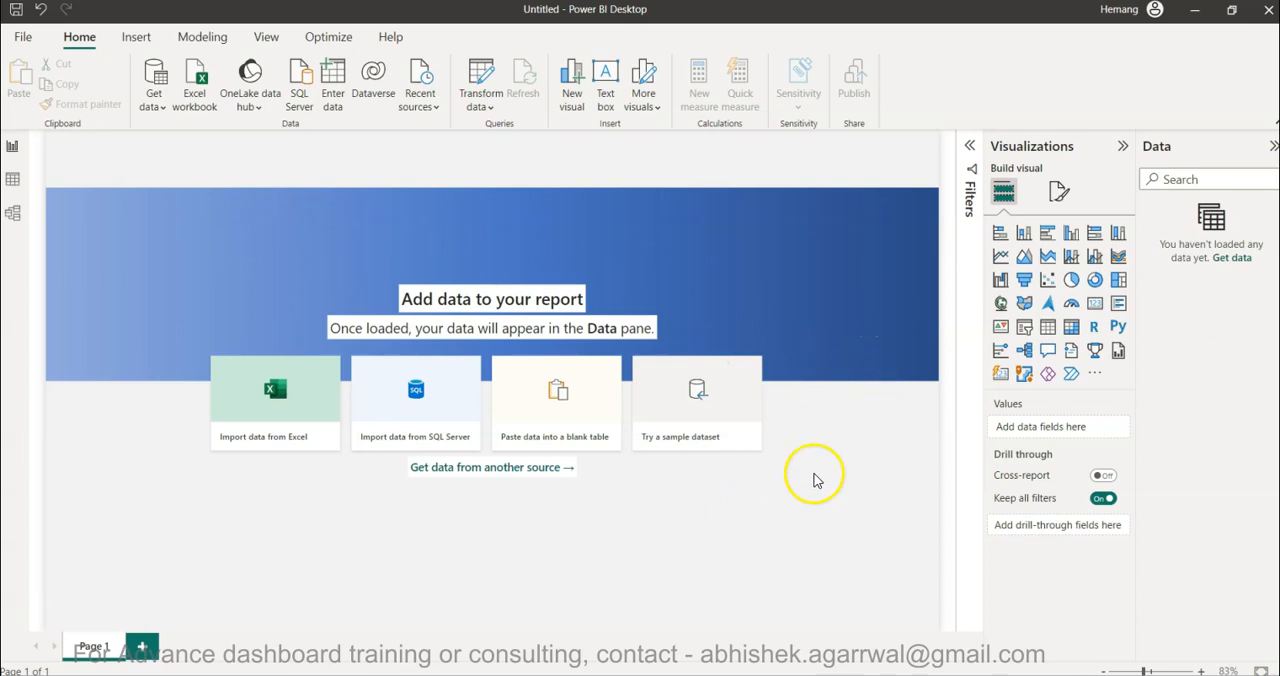
{"action": "left_click", "coordinate": [1056, 192]}
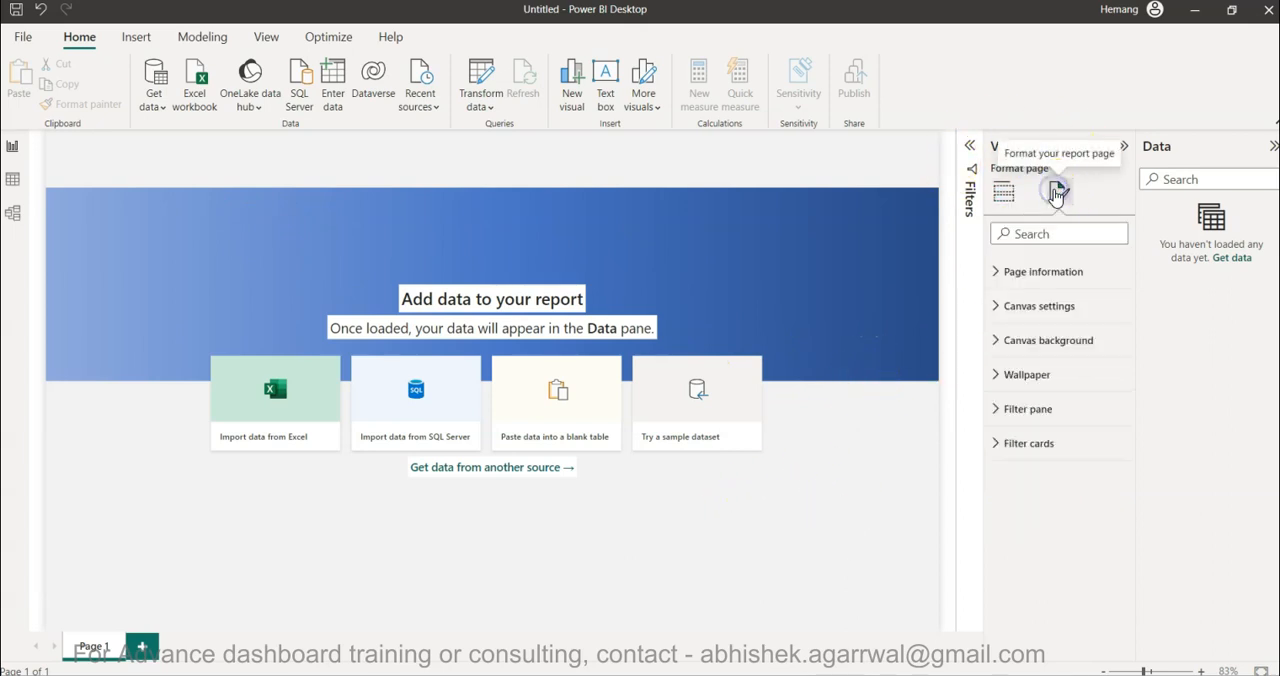
{"action": "left_click", "coordinate": [996, 340]}
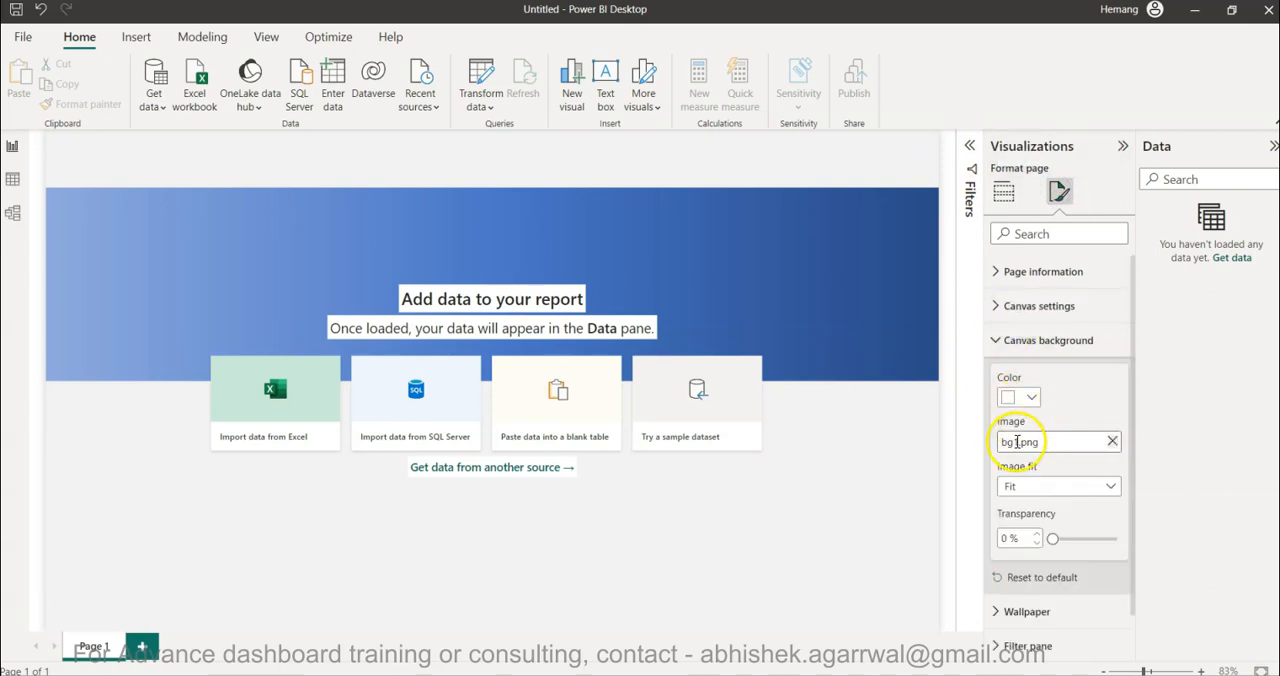
{"action": "left_click", "coordinate": [1112, 441]}
{"action": "left_click", "coordinate": [1112, 444]}
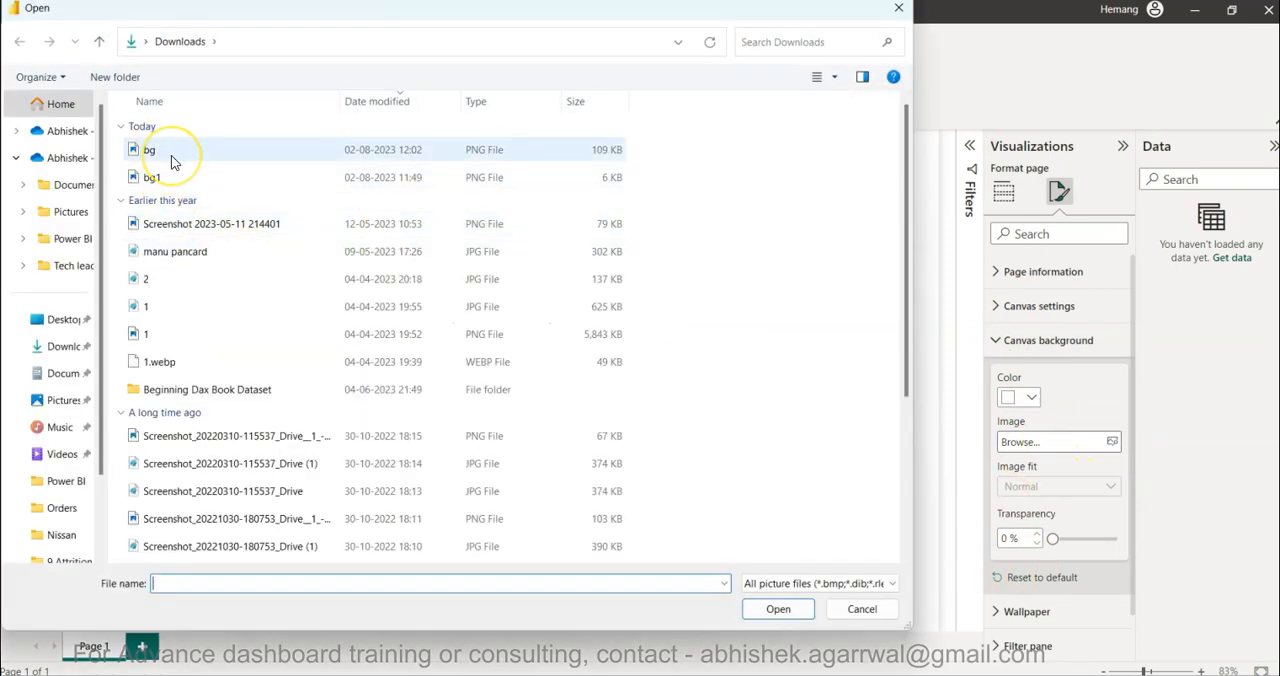
{"action": "double_click", "coordinate": [178, 158]}
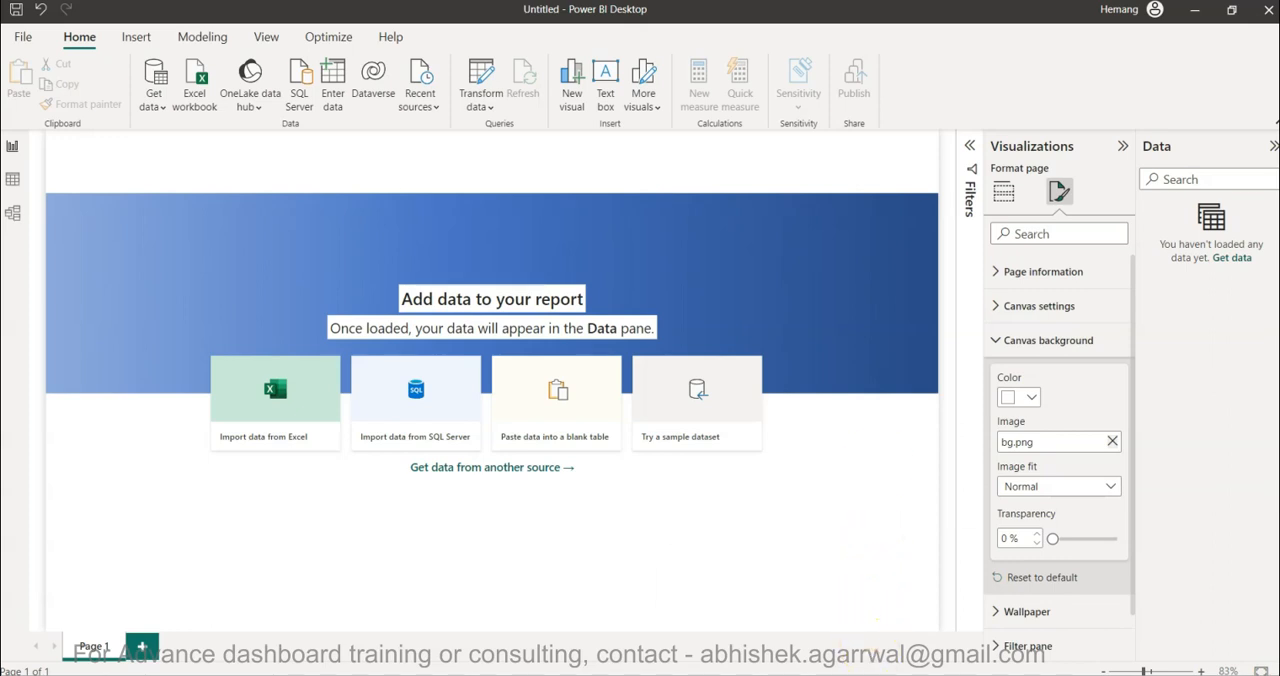
- Switch to the Power BI Video Tutorials sheet in the browser and enter "Project Managment Dashboard" in cell A262, below the last video title
{"action": "mouse_move", "coordinate": [860, 675]}
{"action": "mouse_move", "coordinate": [870, 602]}
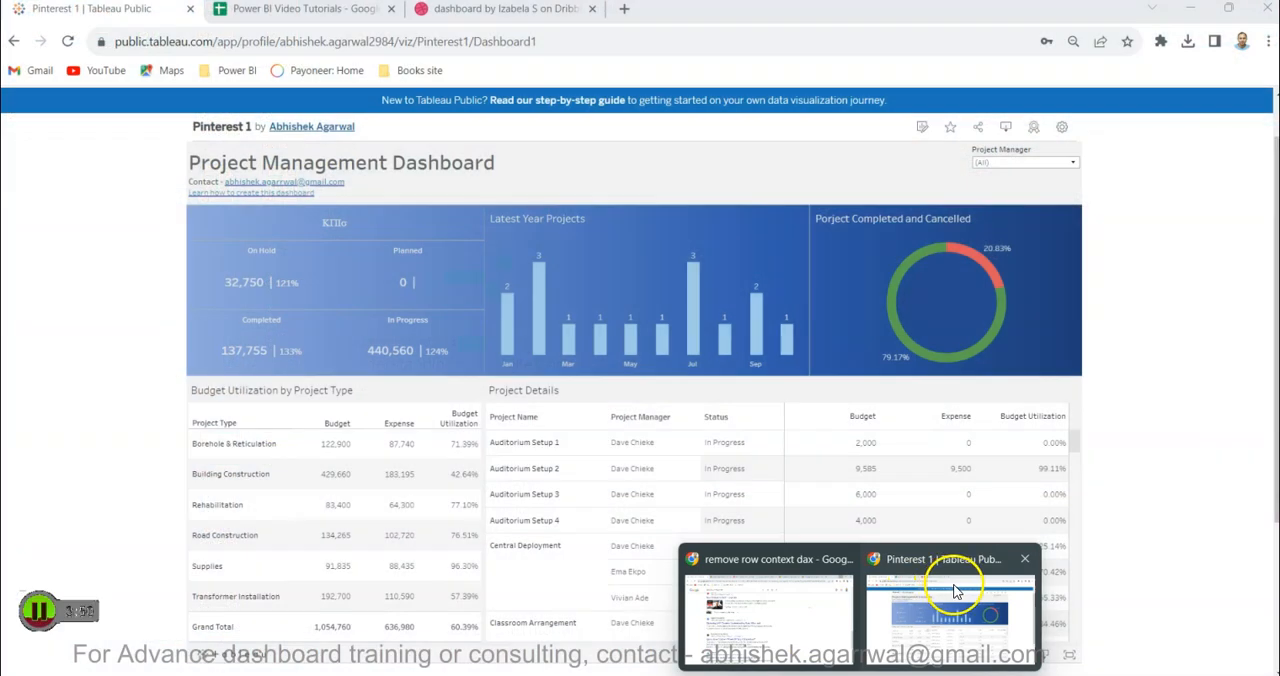
{"action": "left_click", "coordinate": [954, 592]}
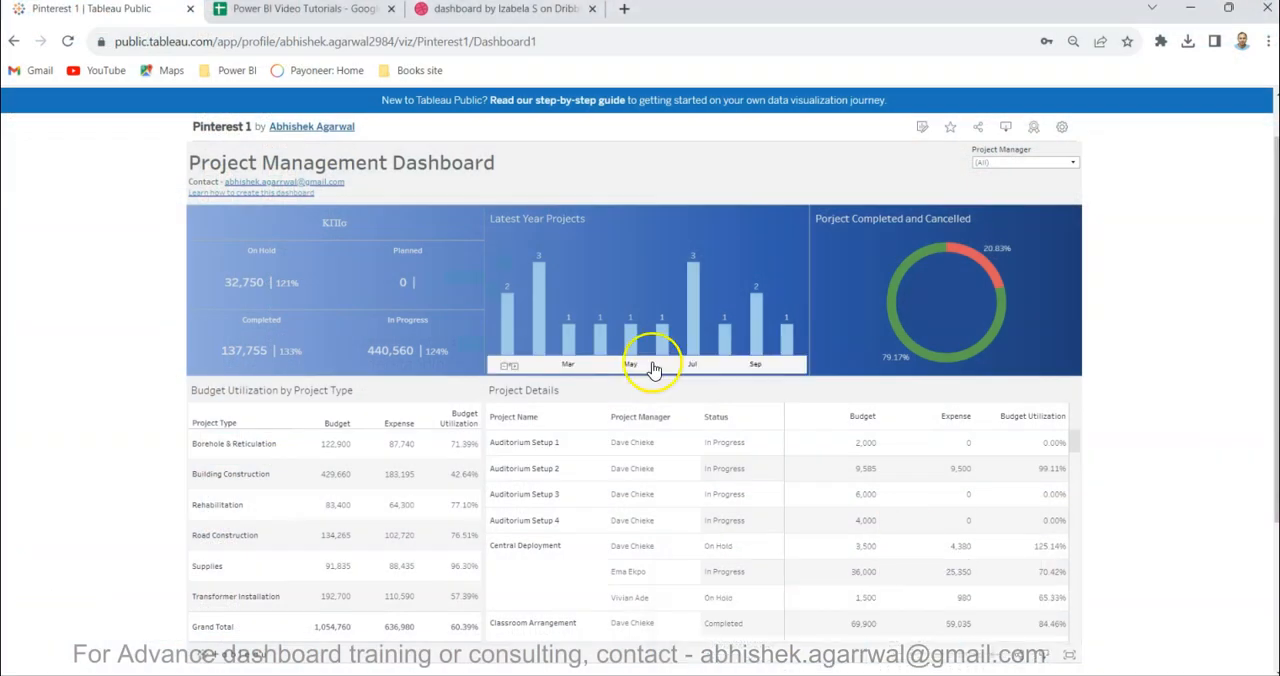
{"action": "left_click", "coordinate": [340, 10]}
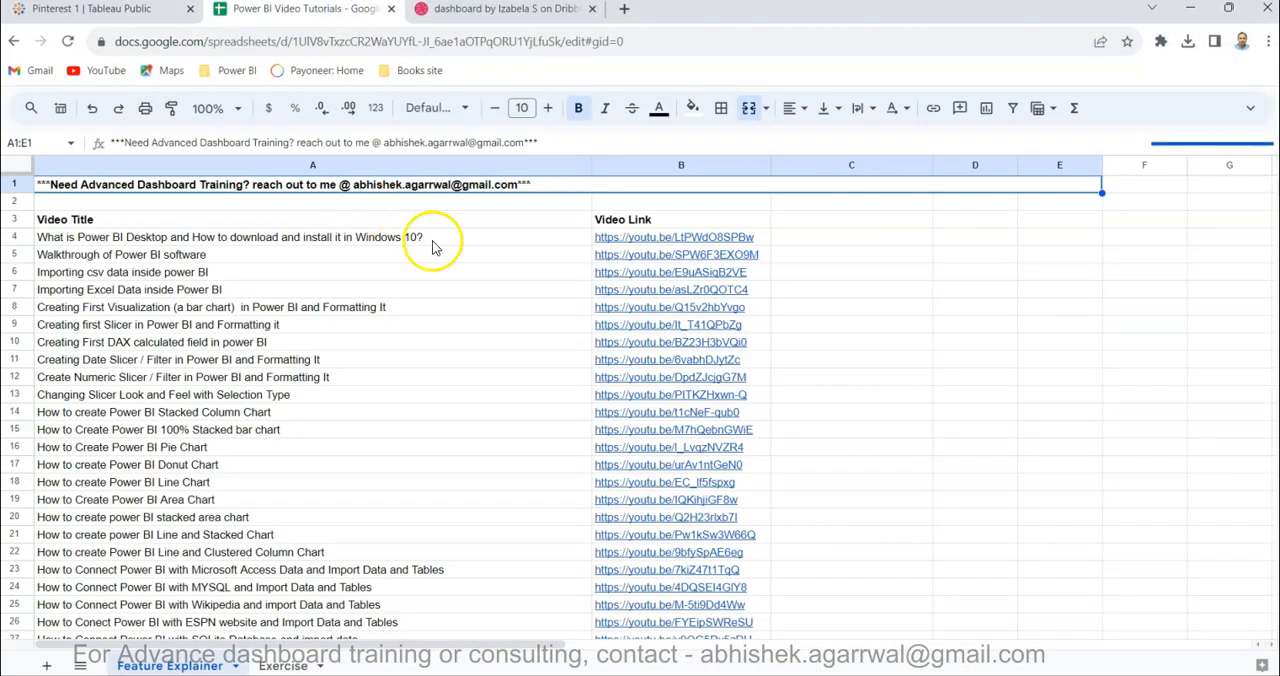
{"action": "left_click", "coordinate": [372, 292]}
{"action": "key", "text": "ctrl+Down"}
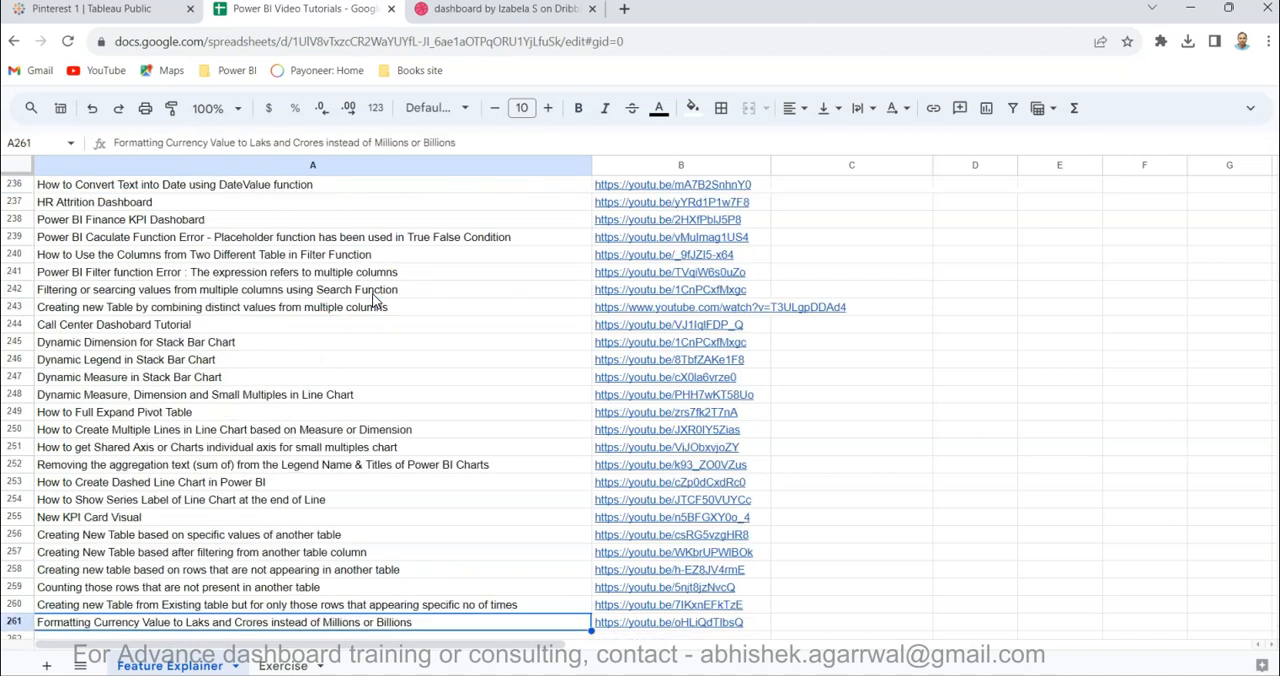
{"action": "key", "text": "Down"}
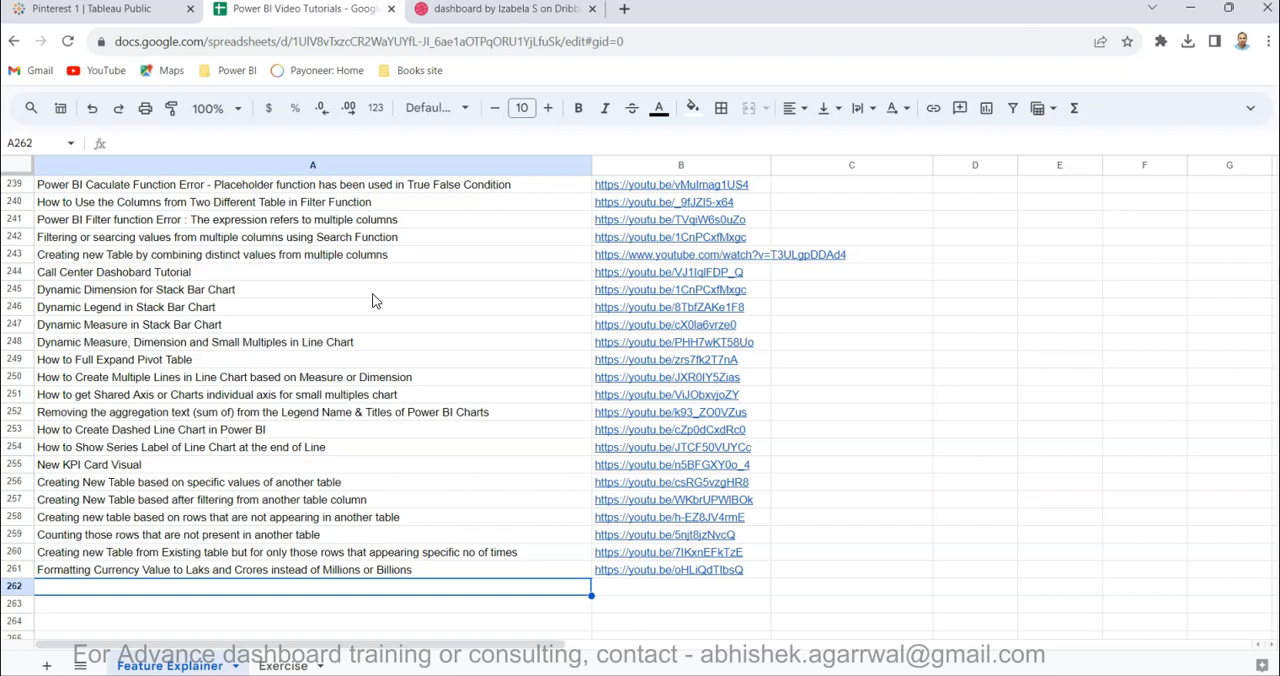
{"action": "scroll", "coordinate": [397, 432], "scroll_direction": "down", "scroll_amount": 2}
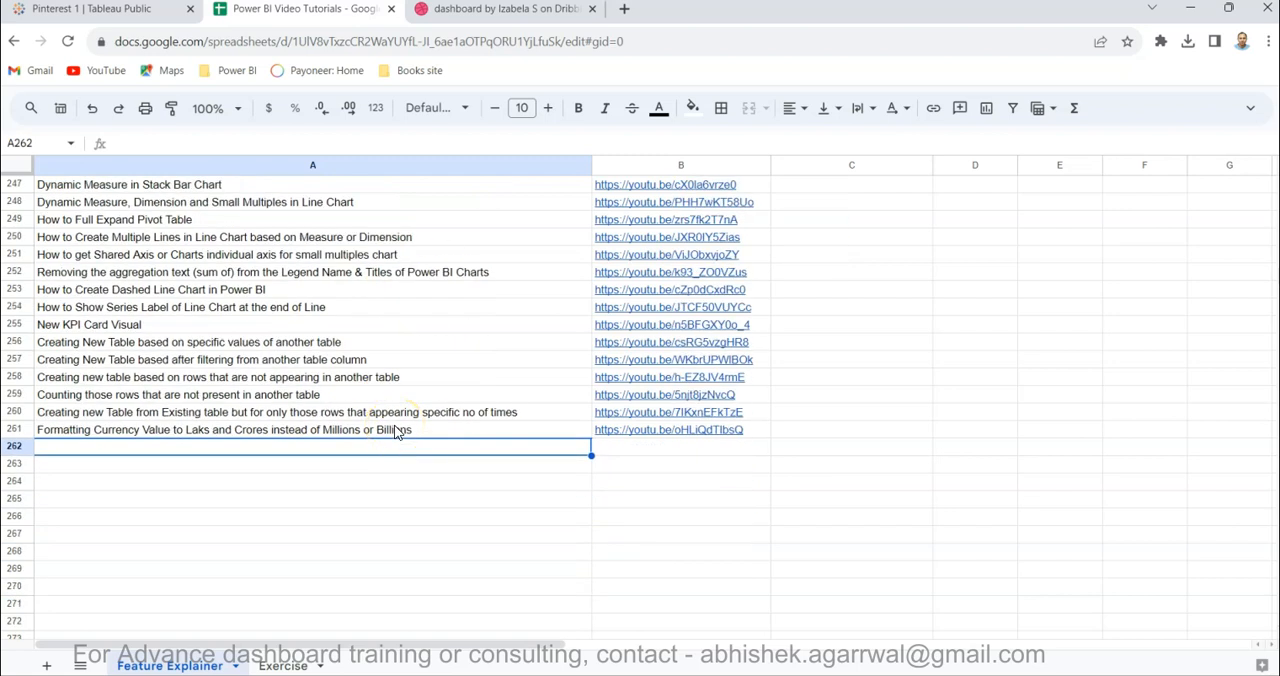
{"action": "type", "text": "Po"}
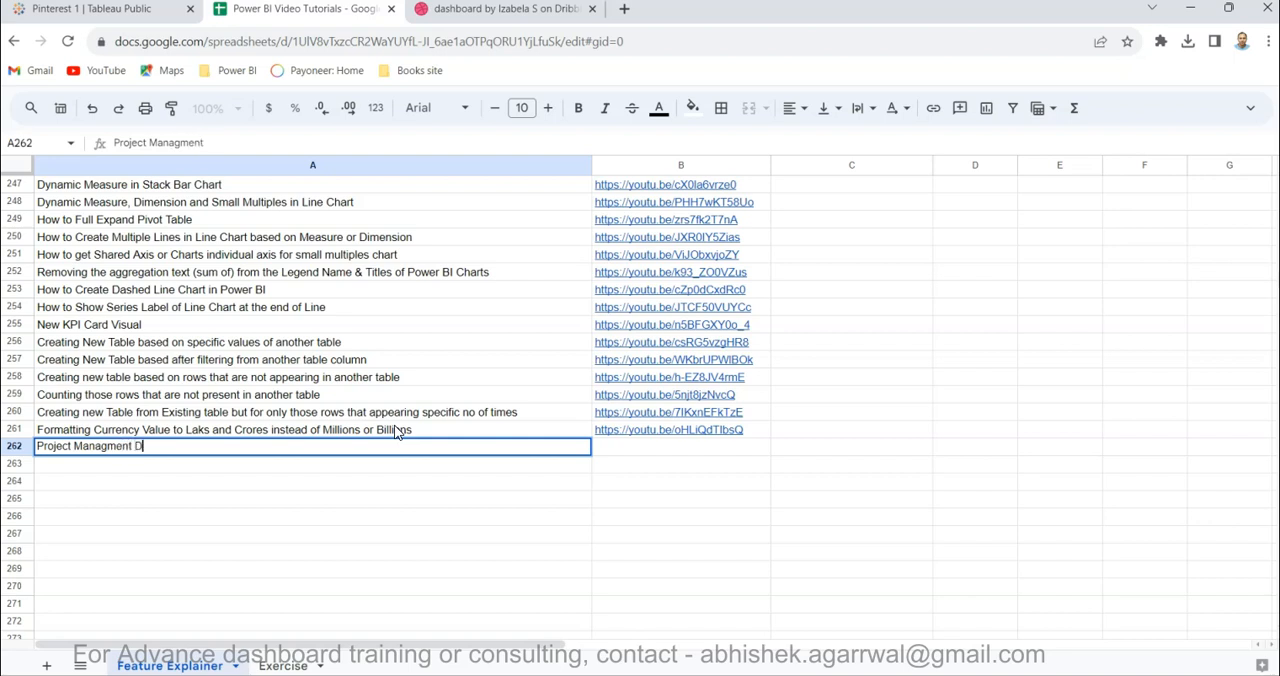
{"action": "key", "text": "Tab"}
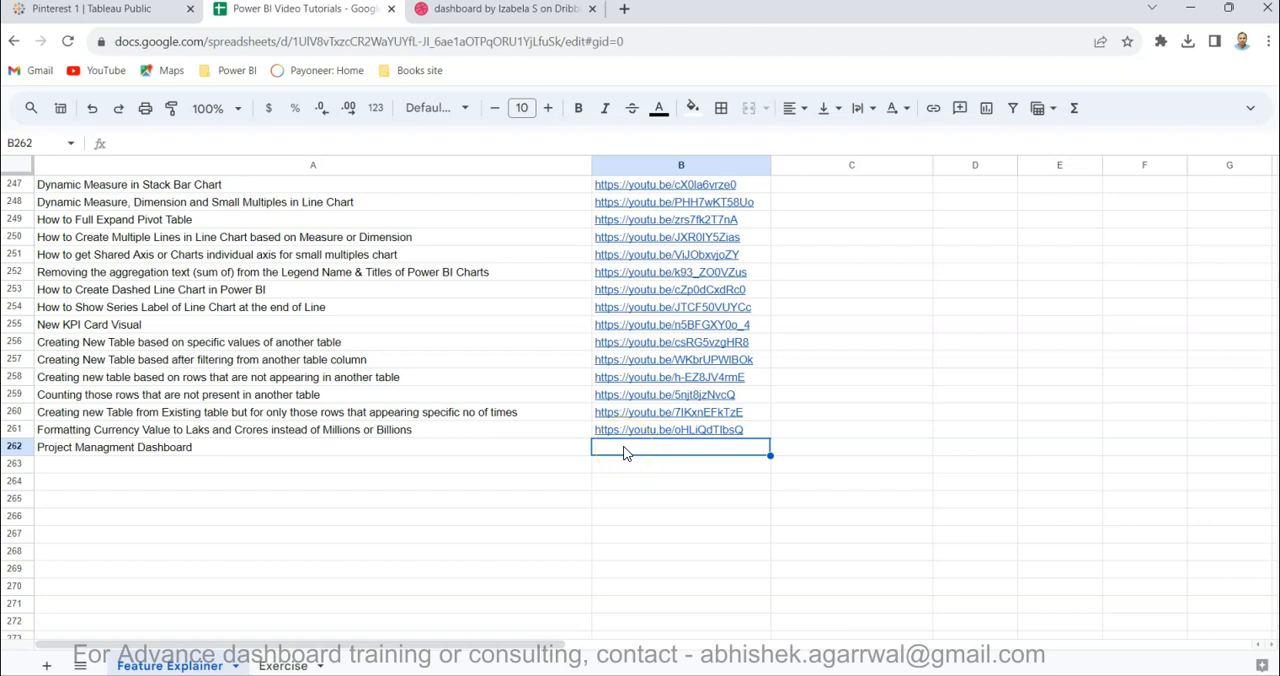
{"action": "left_click", "coordinate": [380, 453]}
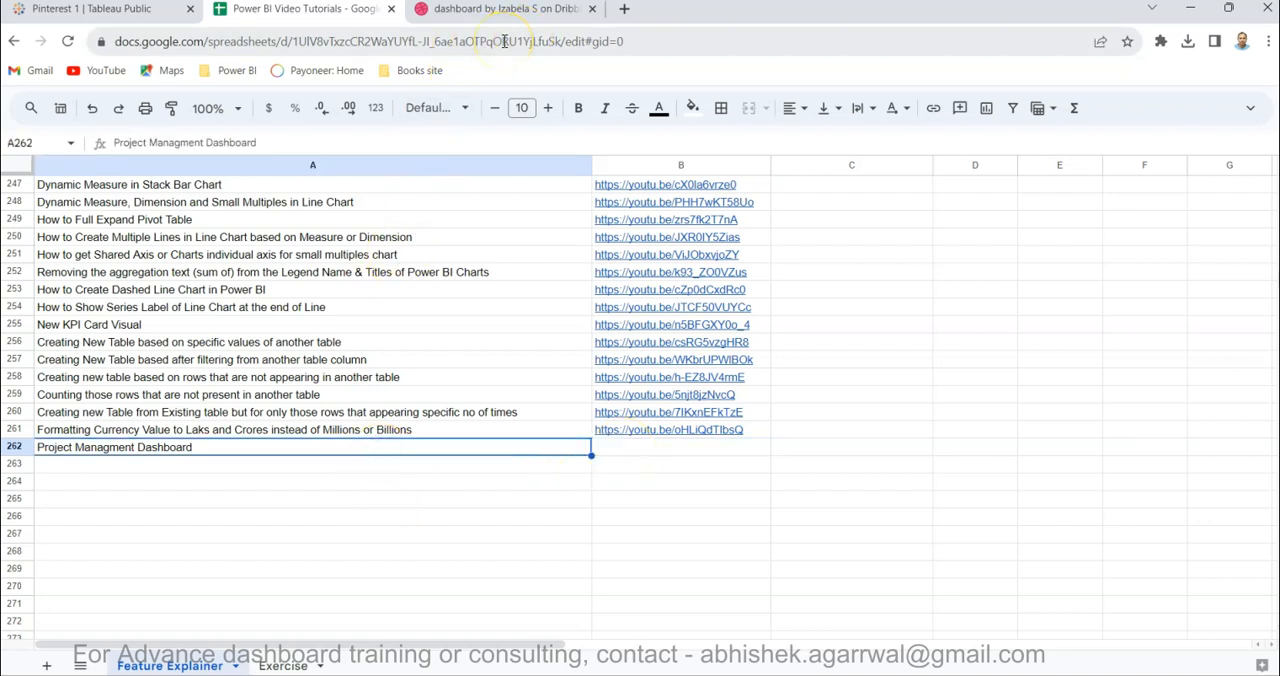
{"action": "scroll", "coordinate": [500, 334], "scroll_direction": "up", "scroll_amount": 2}
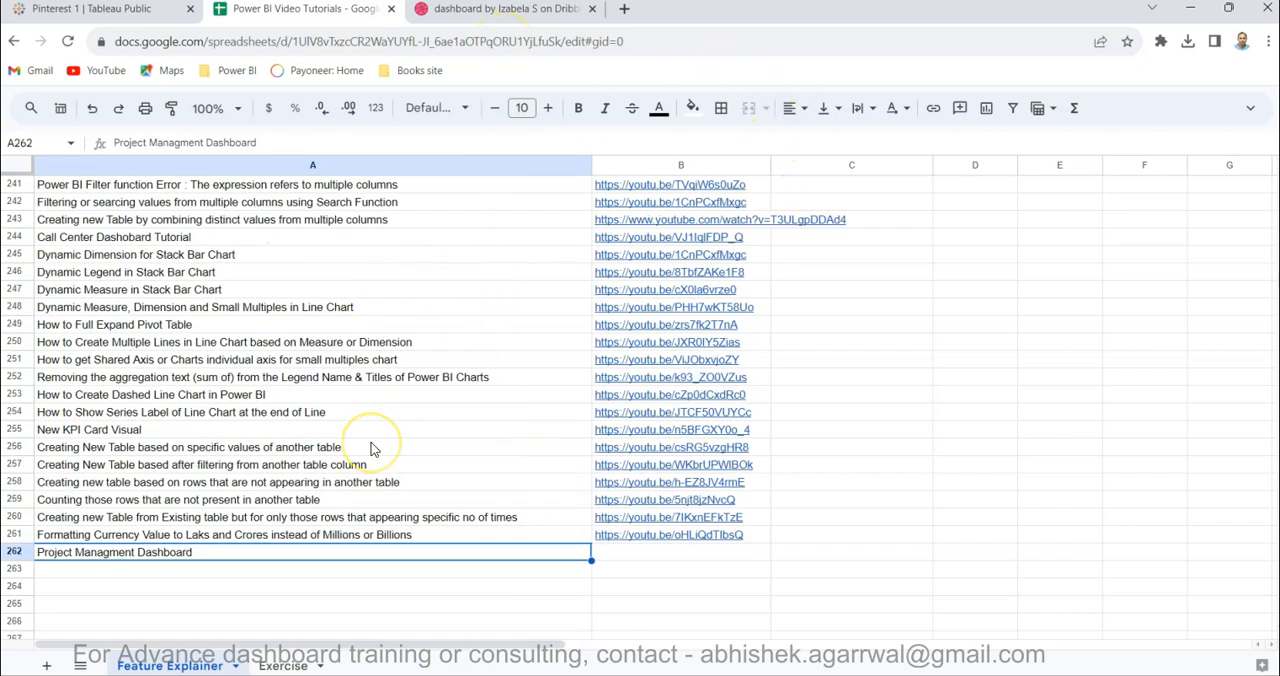
- Return to Power BI Desktop and check the transparency setting of the report page's canvas background
{"action": "mouse_move", "coordinate": [674, 675]}
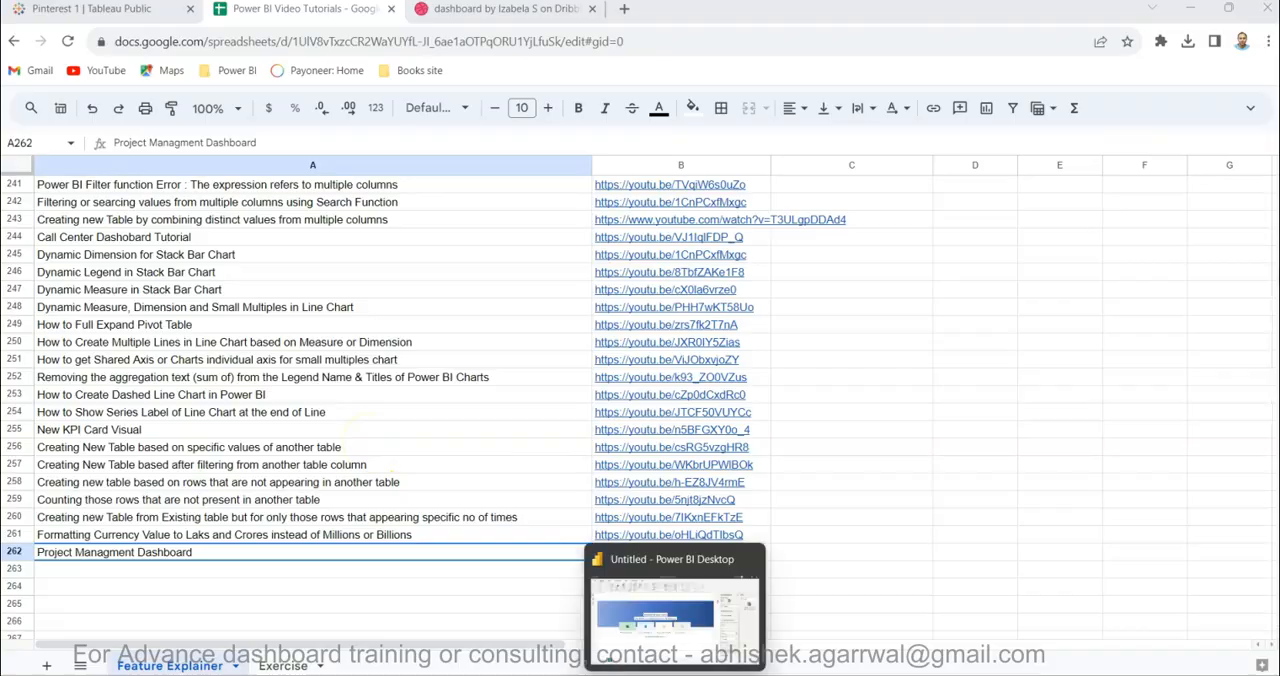
{"action": "left_click", "coordinate": [630, 608]}
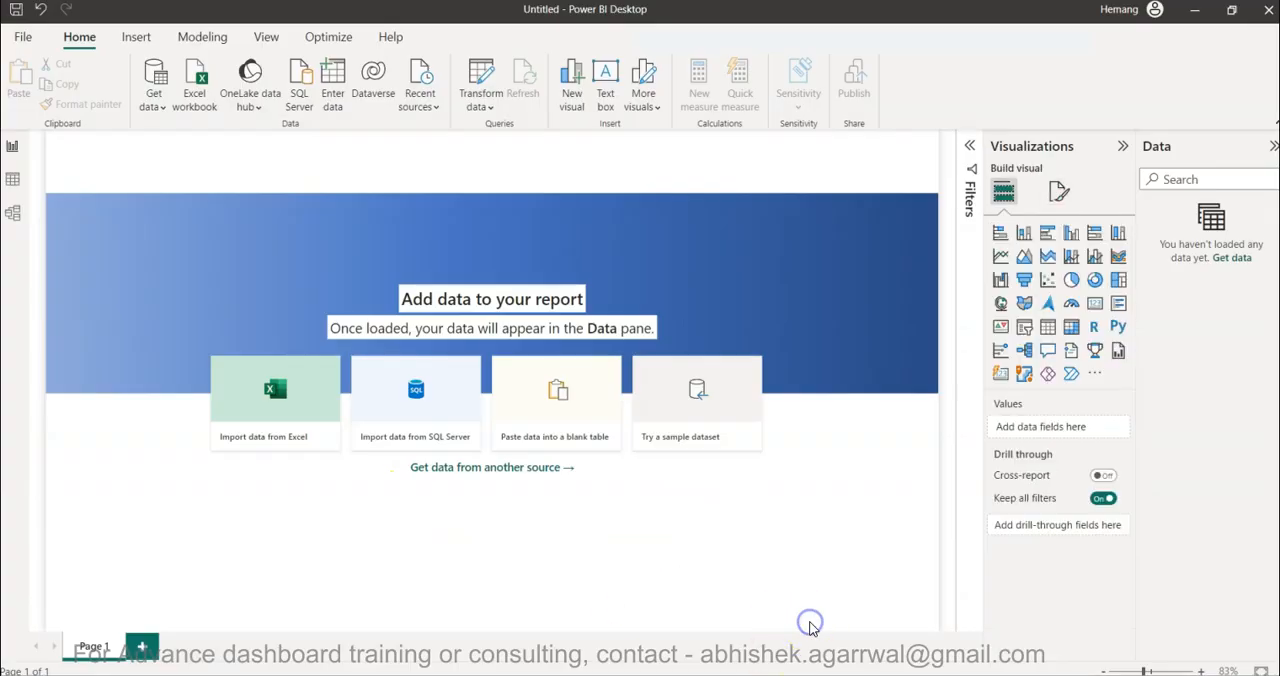
{"action": "left_click", "coordinate": [850, 515]}
{"action": "left_click", "coordinate": [1059, 191]}
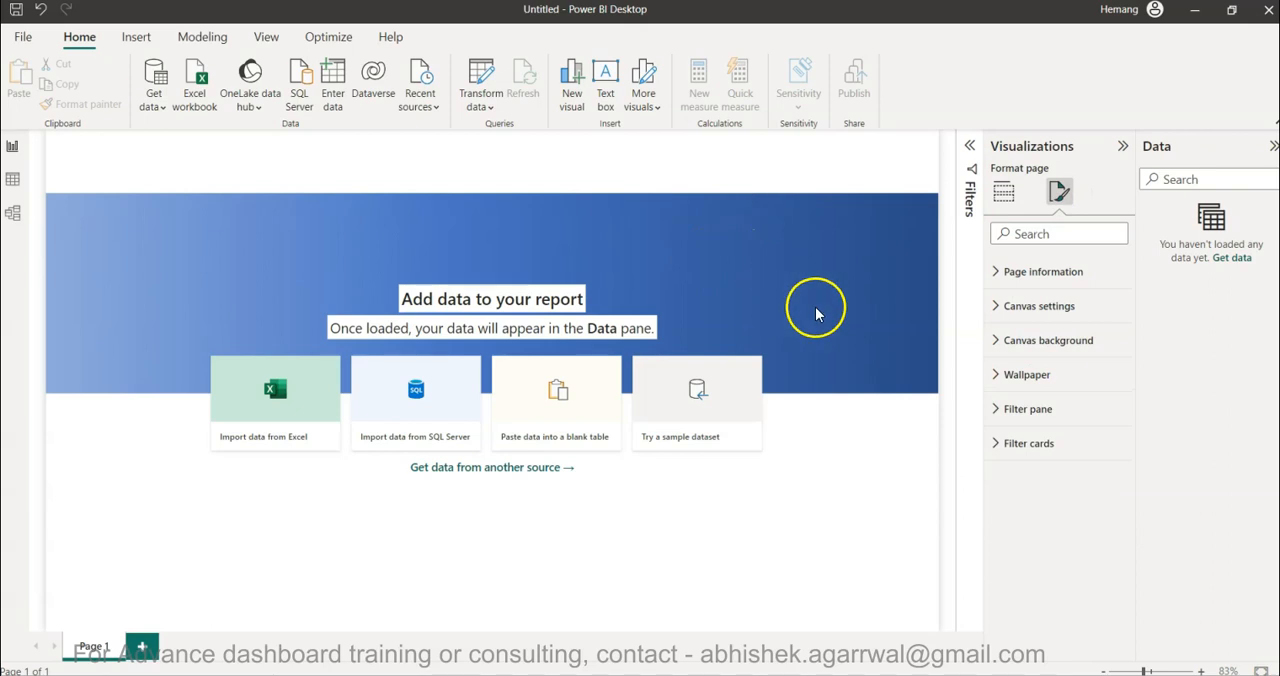
{"action": "left_click", "coordinate": [1000, 340]}
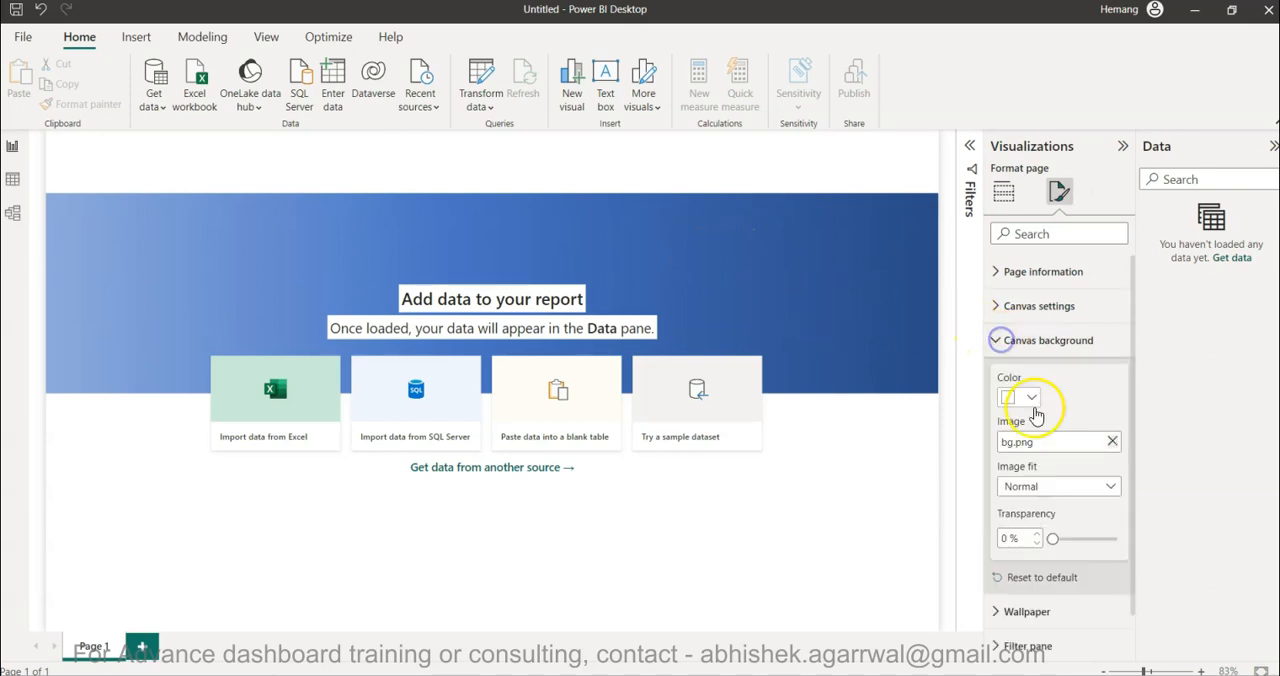
{"action": "mouse_move", "coordinate": [1052, 538]}
{"action": "left_mouse_down"}
{"action": "mouse_move", "coordinate": [1139, 544]}
{"action": "mouse_move", "coordinate": [1047, 535]}
{"action": "left_mouse_up"}
{"action": "left_click", "coordinate": [1006, 538]}
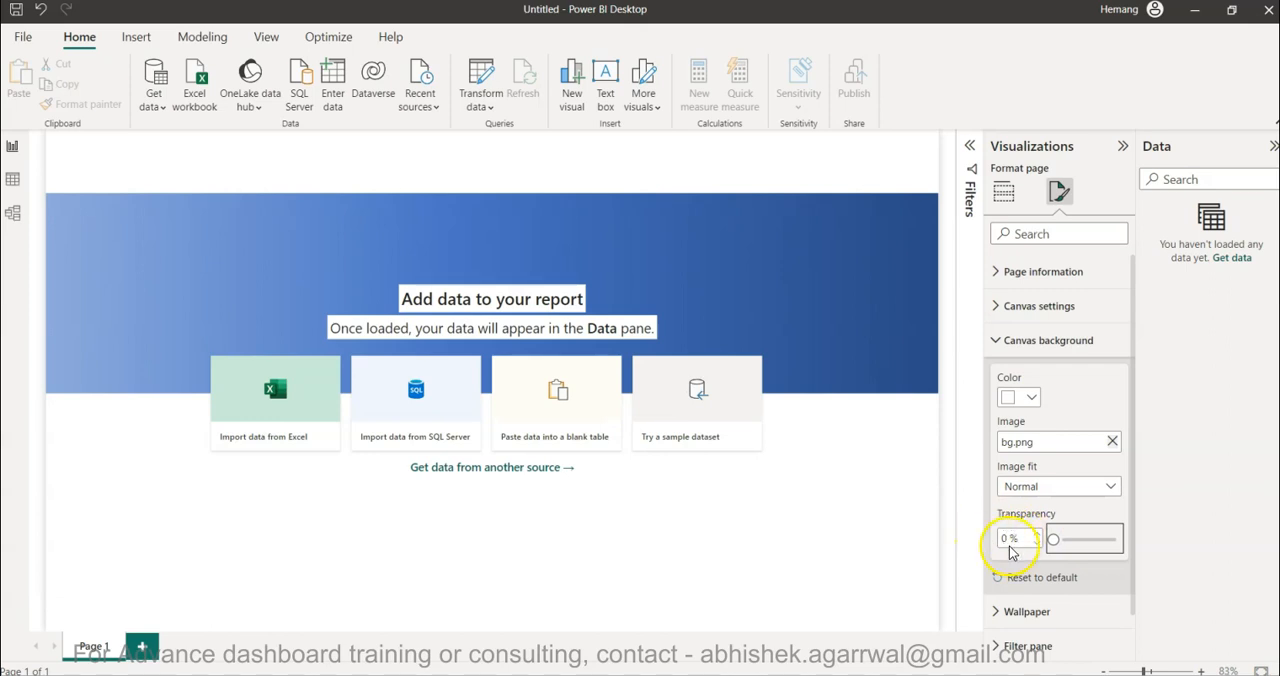
{"action": "left_click", "coordinate": [833, 344]}
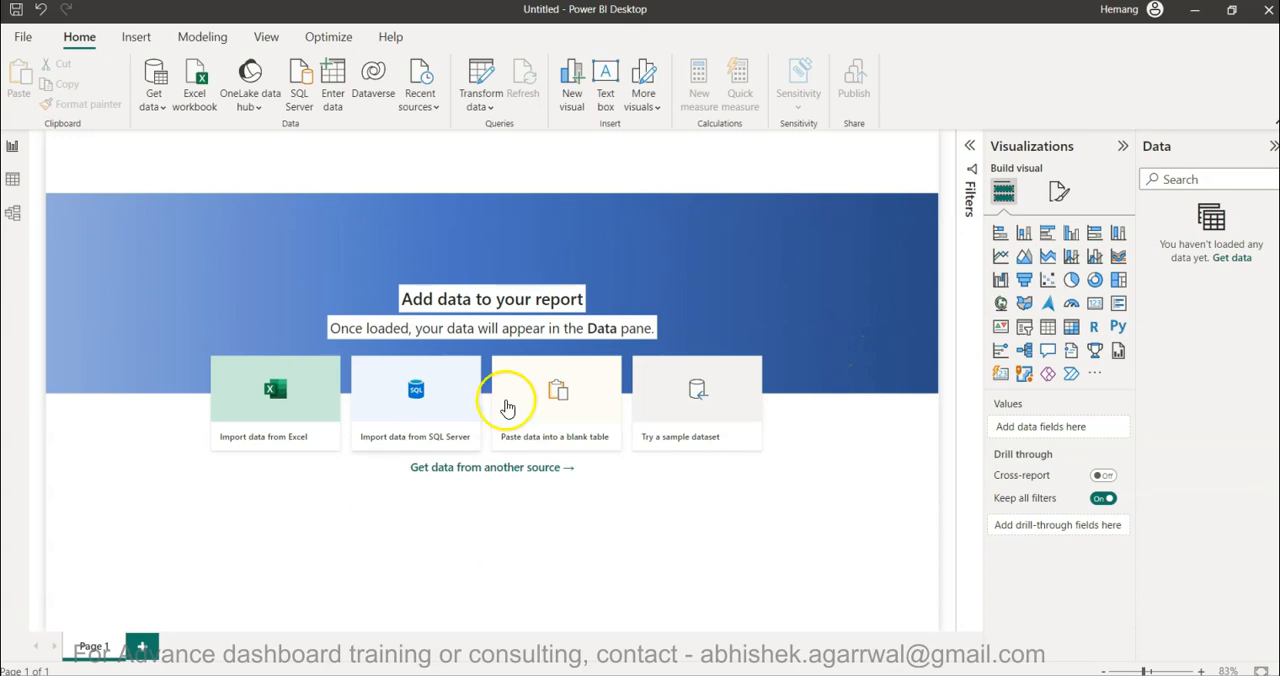
{"action": "left_click", "coordinate": [830, 307]}
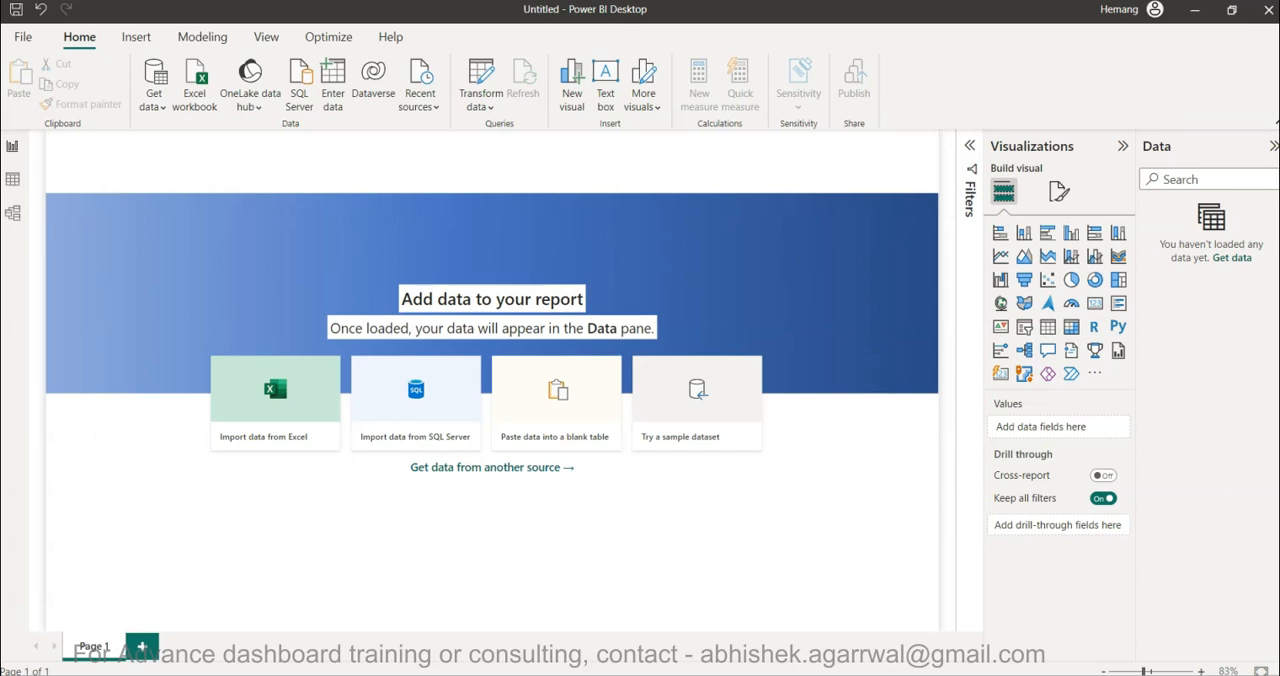
- Switch to the browser and view the Dribbble reference design and the published Tableau Public dashboard
{"action": "mouse_move", "coordinate": [862, 672]}
{"action": "left_click", "coordinate": [948, 601]}
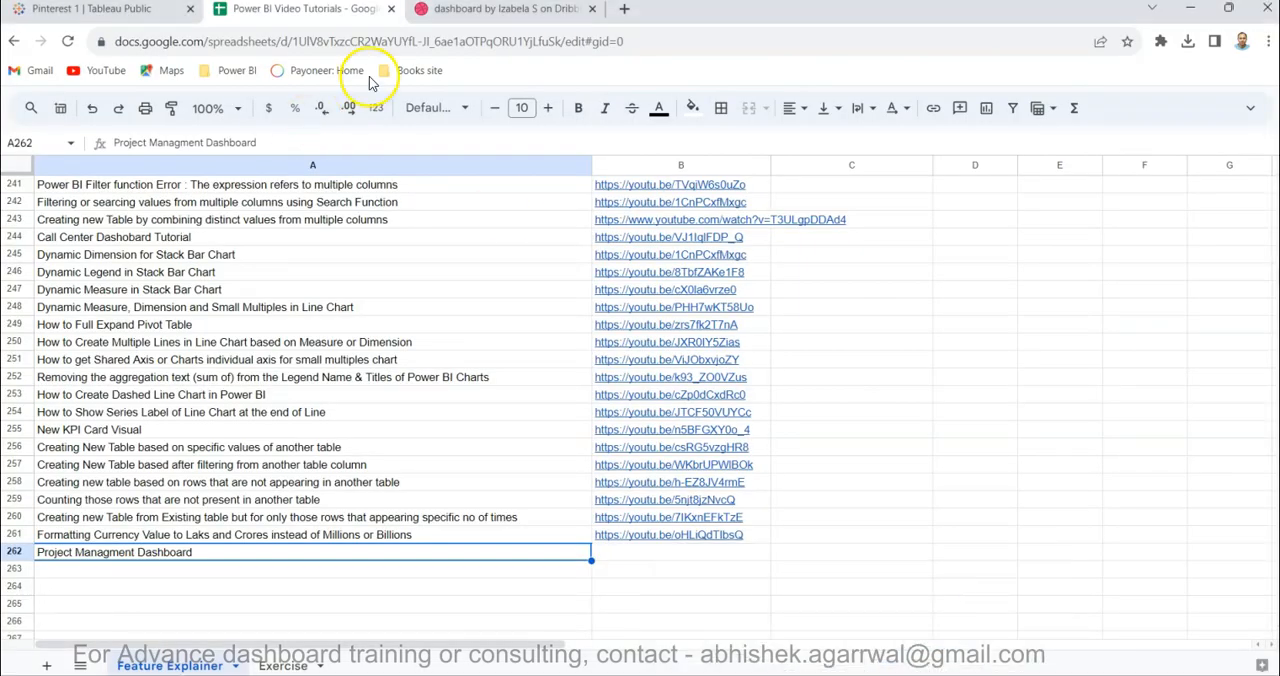
{"action": "left_click", "coordinate": [459, 9]}
{"action": "left_click", "coordinate": [168, 12]}
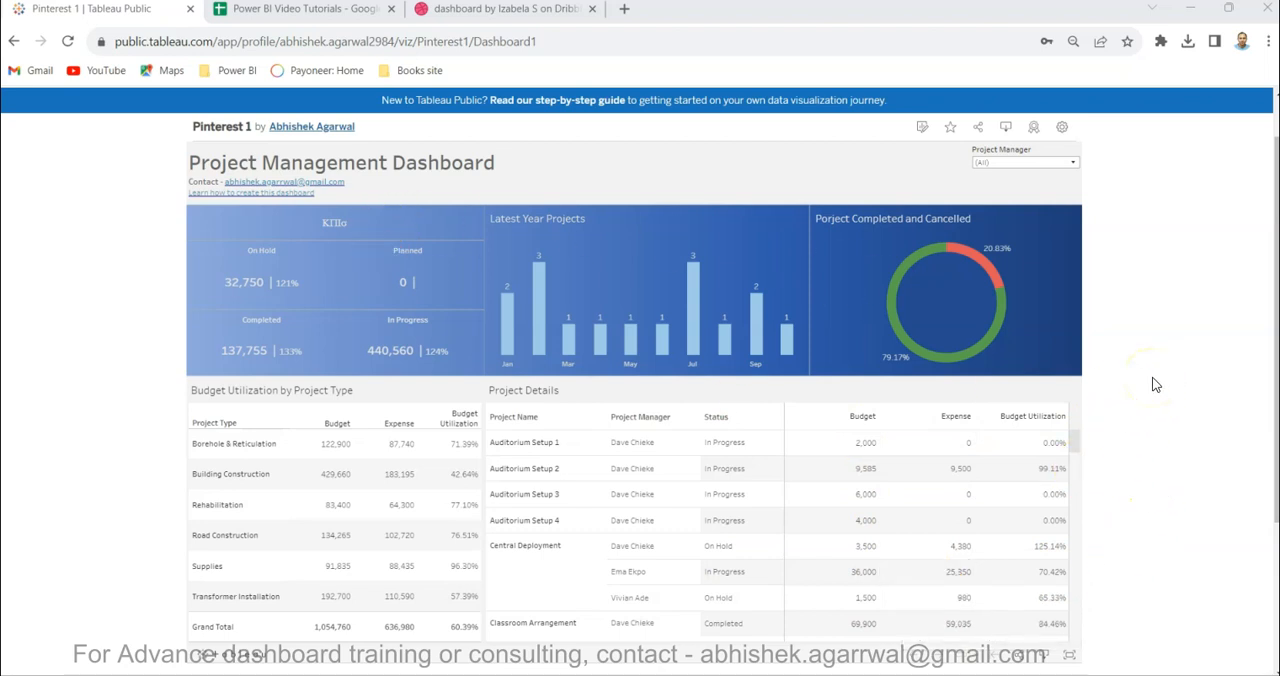
- Try the dashboard's Project Manager filter with individual managers, reset it to All and close the filter list
{"action": "left_click", "coordinate": [1025, 162]}
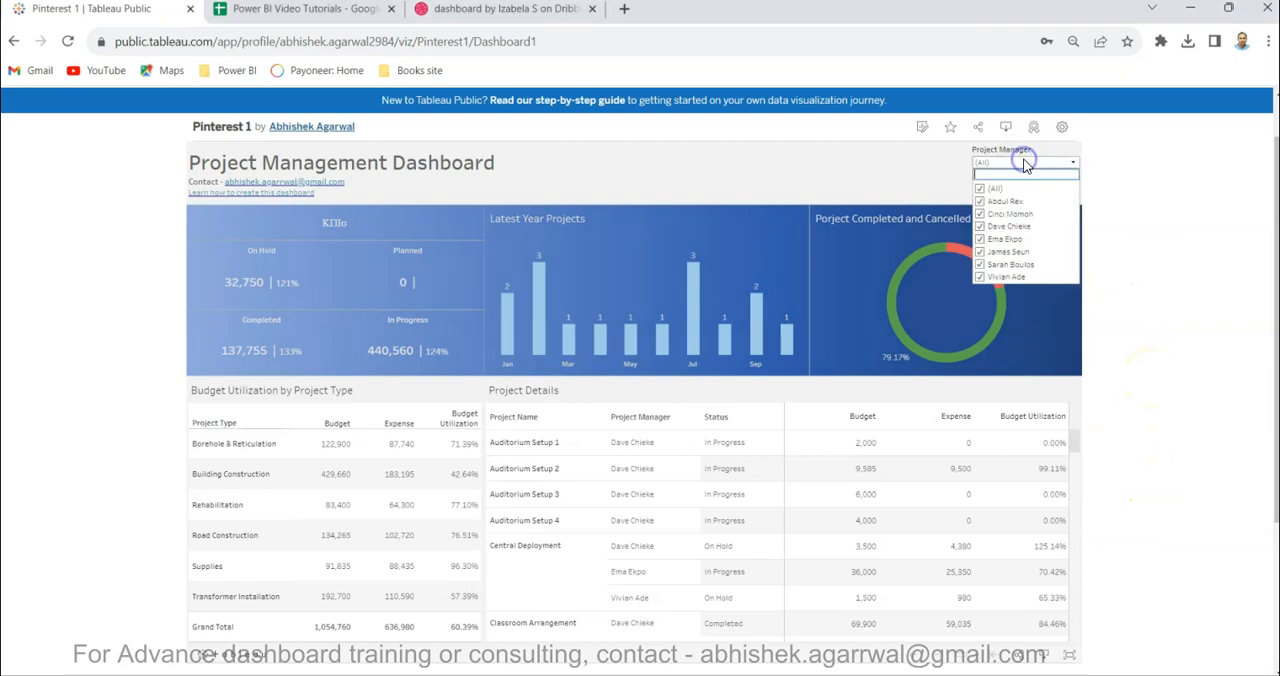
{"action": "left_click", "coordinate": [979, 189]}
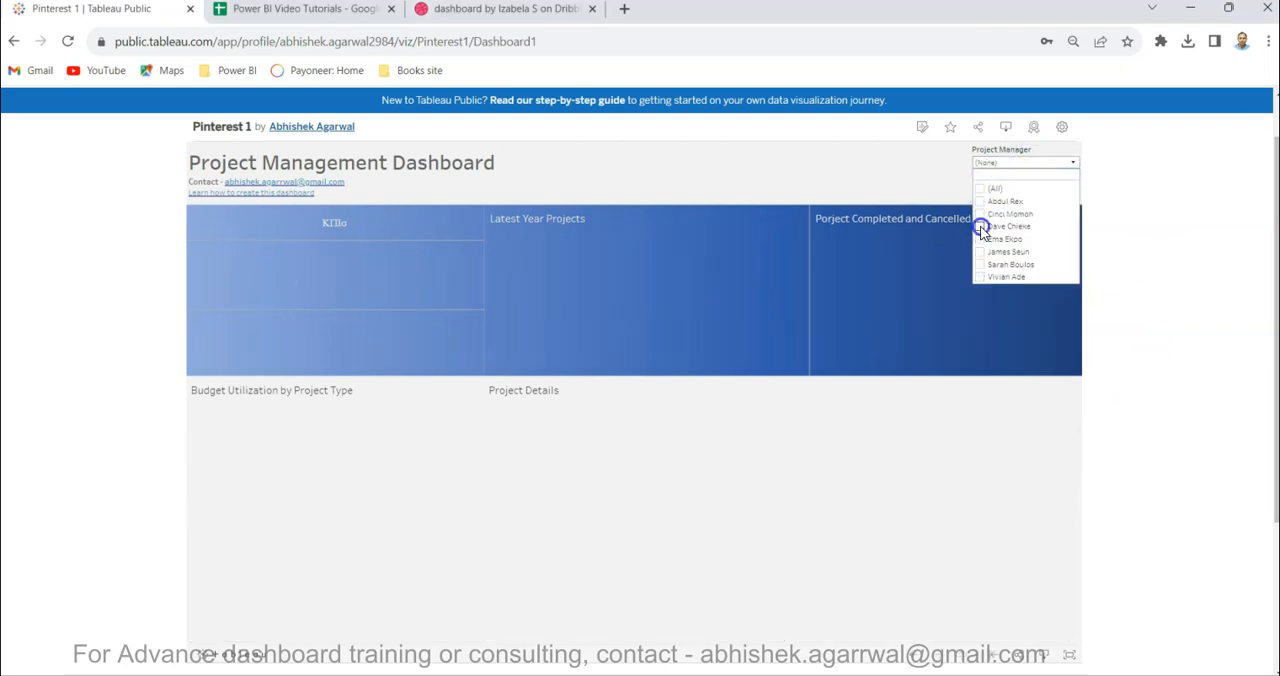
{"action": "left_click", "coordinate": [981, 228]}
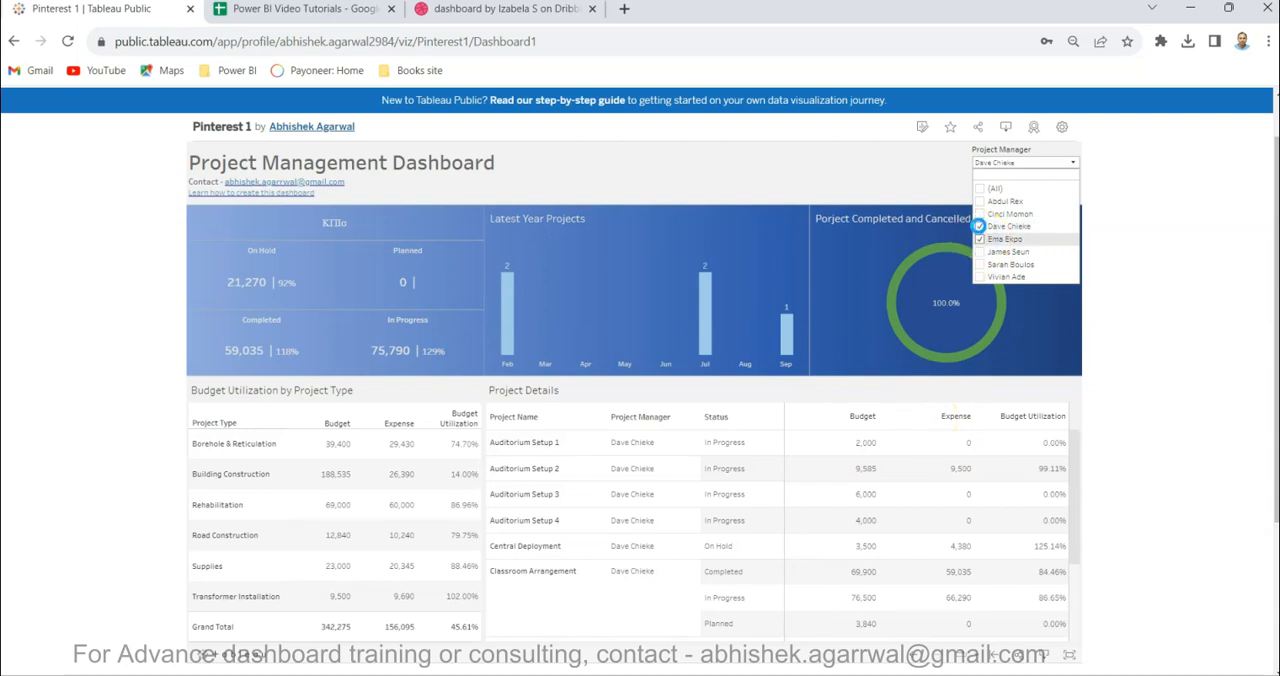
{"action": "left_click", "coordinate": [980, 227]}
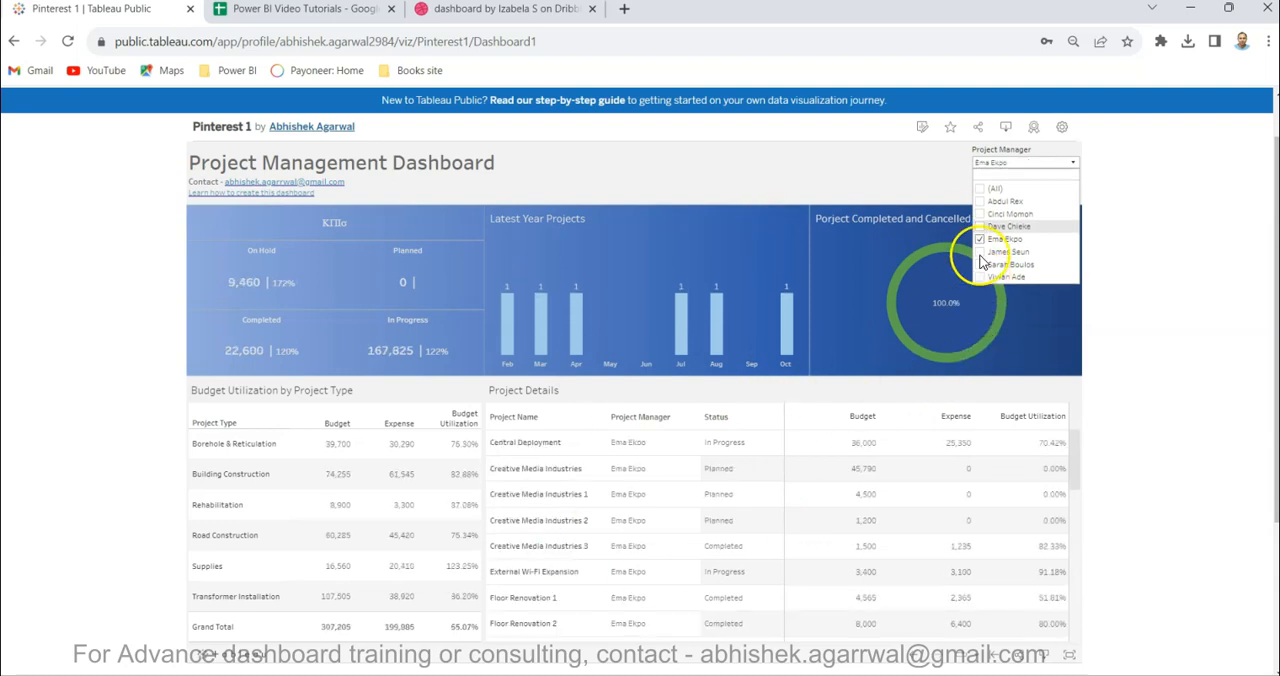
{"action": "left_click", "coordinate": [979, 188]}
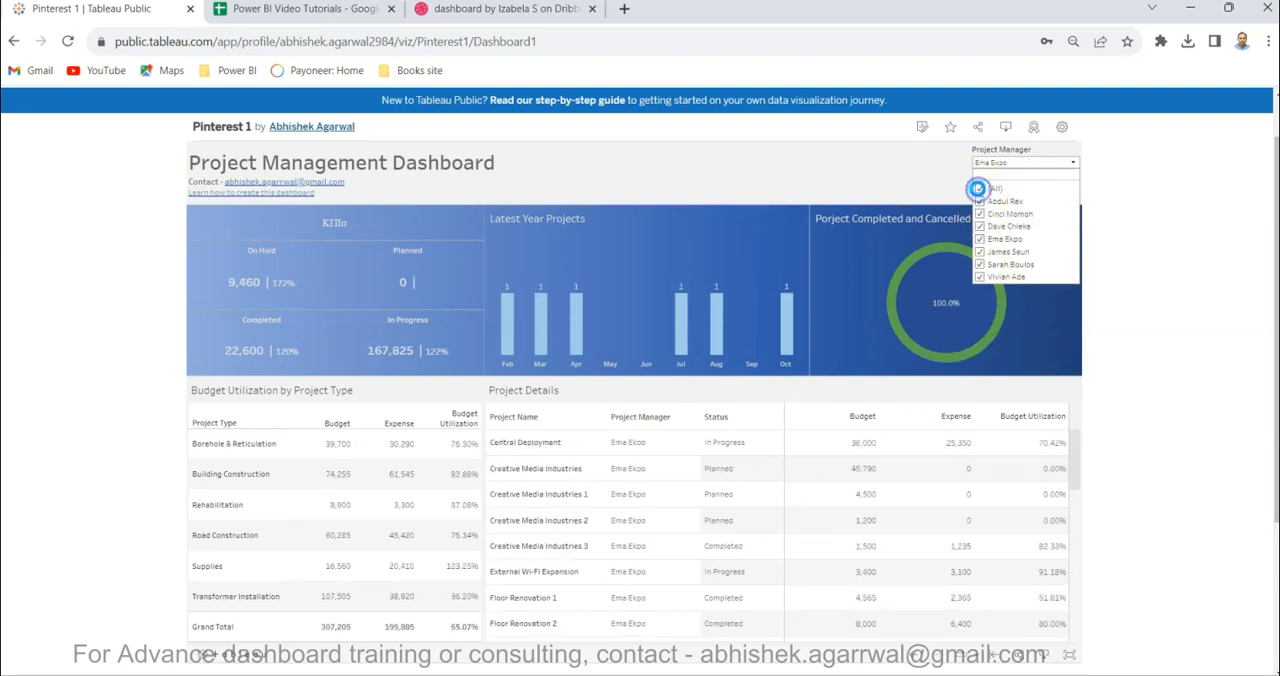
{"action": "left_click", "coordinate": [1121, 272]}
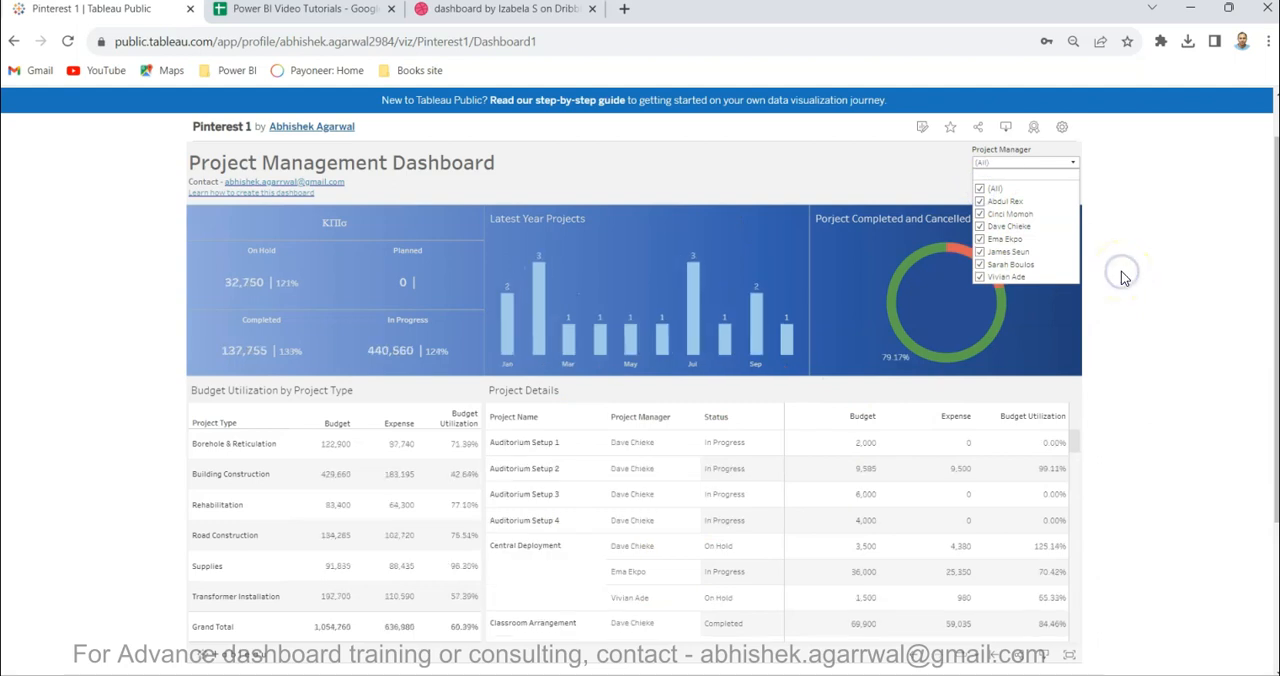
{"action": "left_click", "coordinate": [1072, 162]}
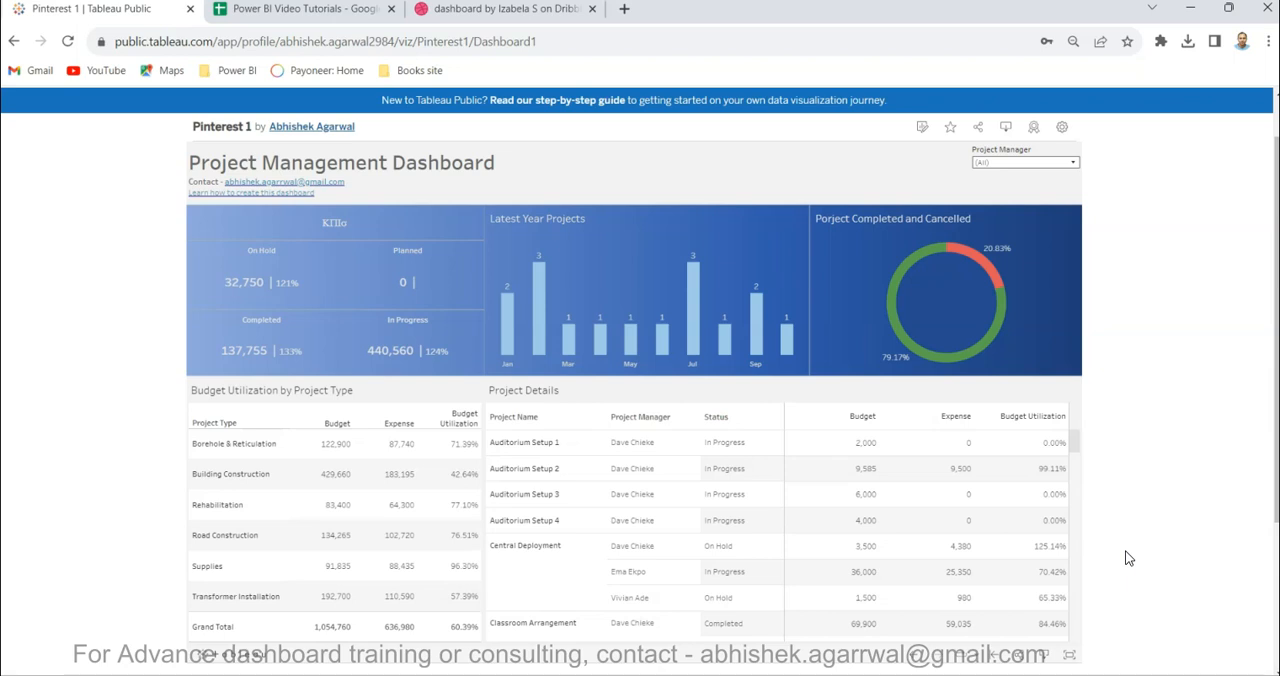
- Compare the Dribbble reference design with the KPI and chart sections of the Tableau Public dashboard
{"action": "left_click", "coordinate": [557, 10]}
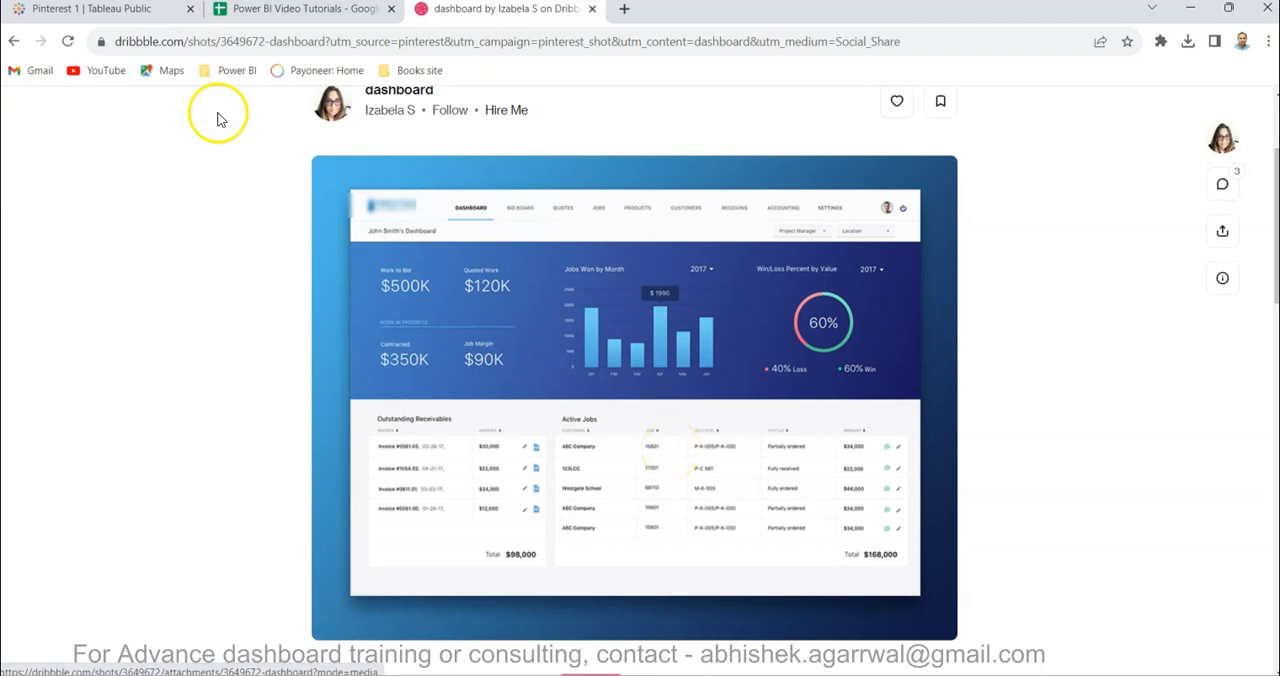
{"action": "left_click", "coordinate": [150, 15]}
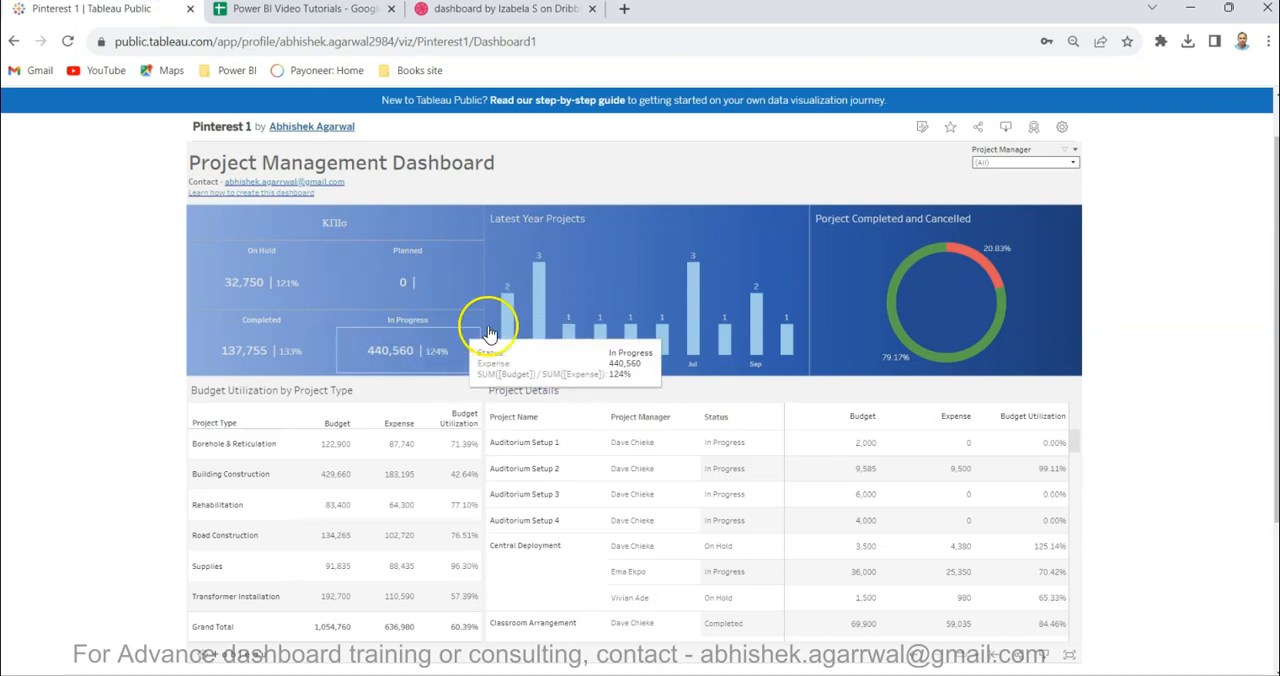
{"action": "mouse_move", "coordinate": [686, 350]}
- Return to Power BI Desktop and connect to the Project Management Data CSV file from the 3 Project Mgmt folder
{"action": "mouse_move", "coordinate": [700, 650]}
{"action": "left_click", "coordinate": [676, 572]}
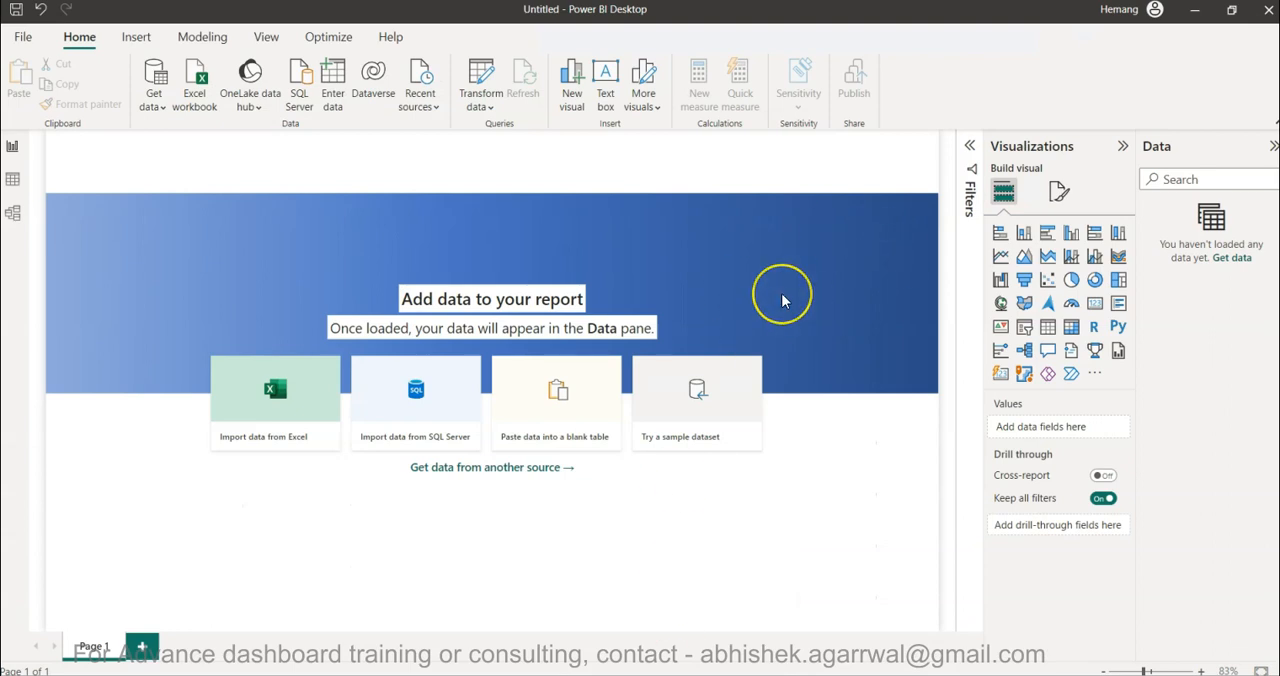
{"action": "left_click", "coordinate": [155, 97]}
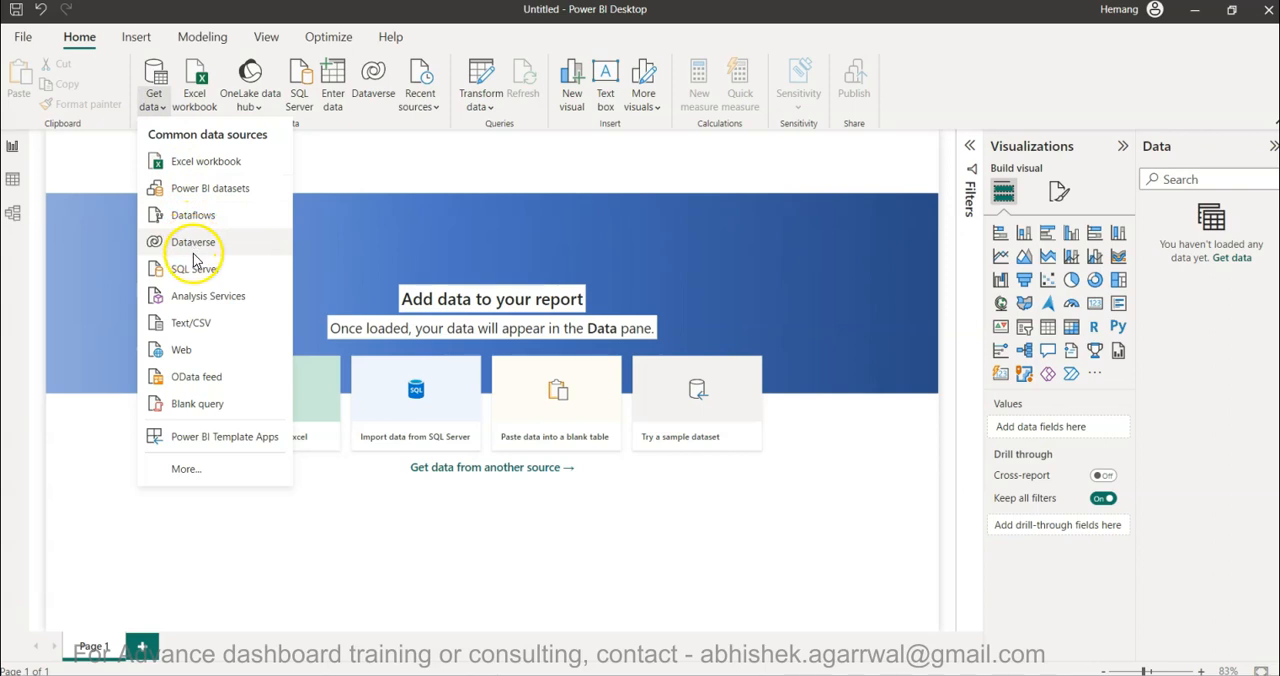
{"action": "left_click", "coordinate": [196, 323]}
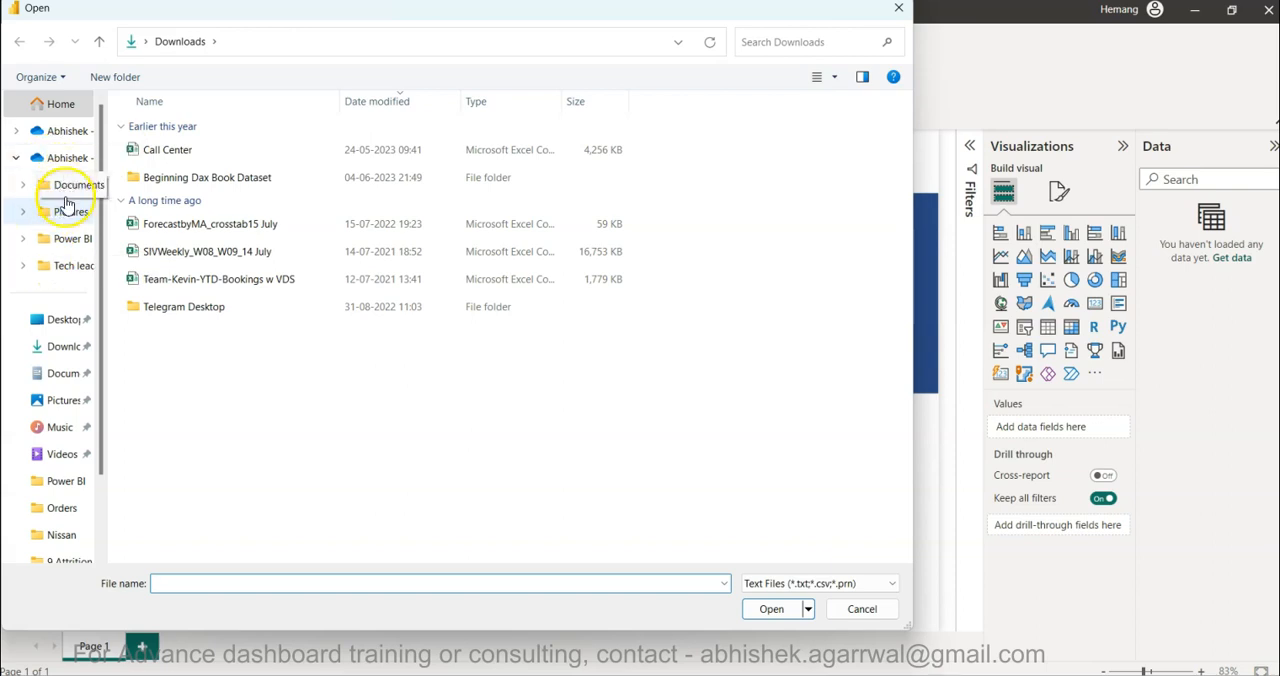
{"action": "left_click", "coordinate": [68, 240]}
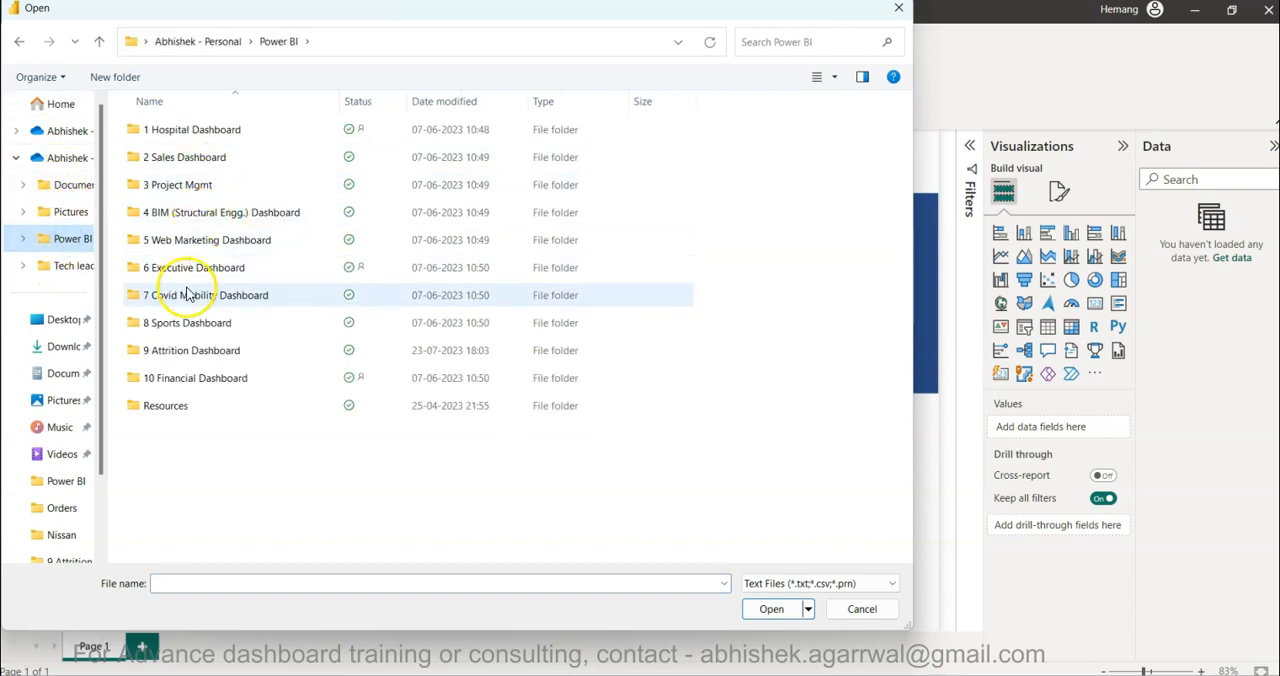
{"action": "double_click", "coordinate": [190, 184]}
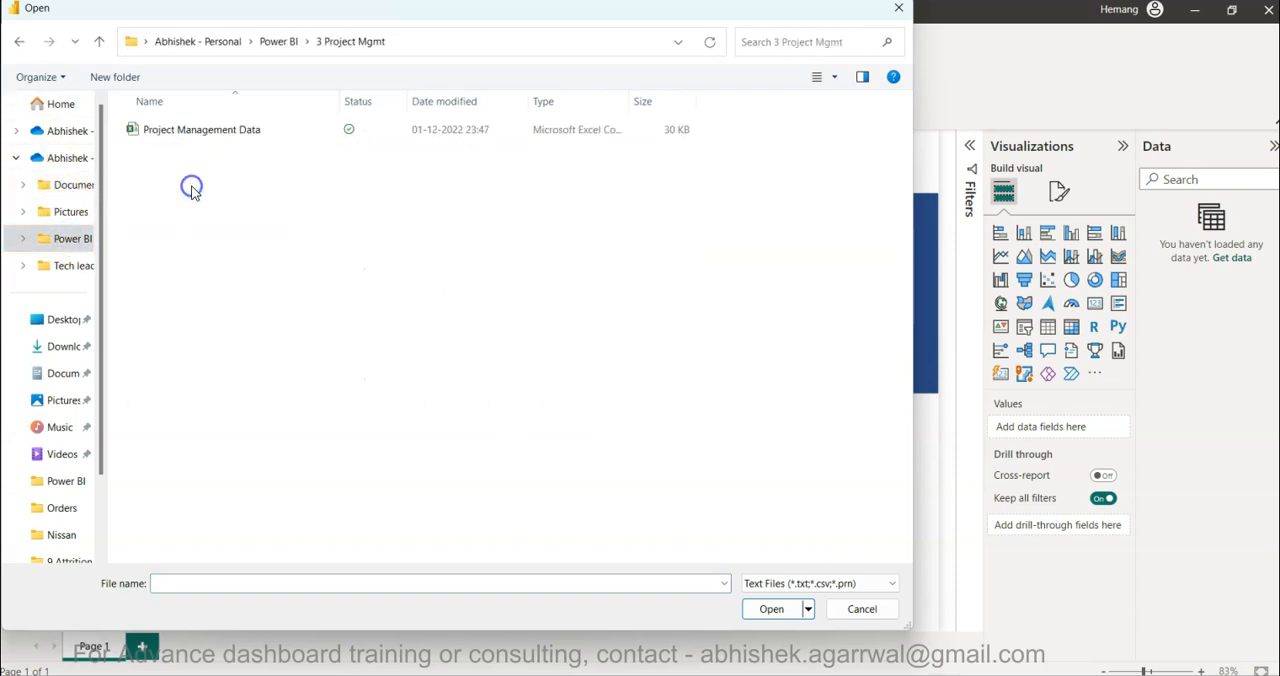
{"action": "double_click", "coordinate": [209, 135]}
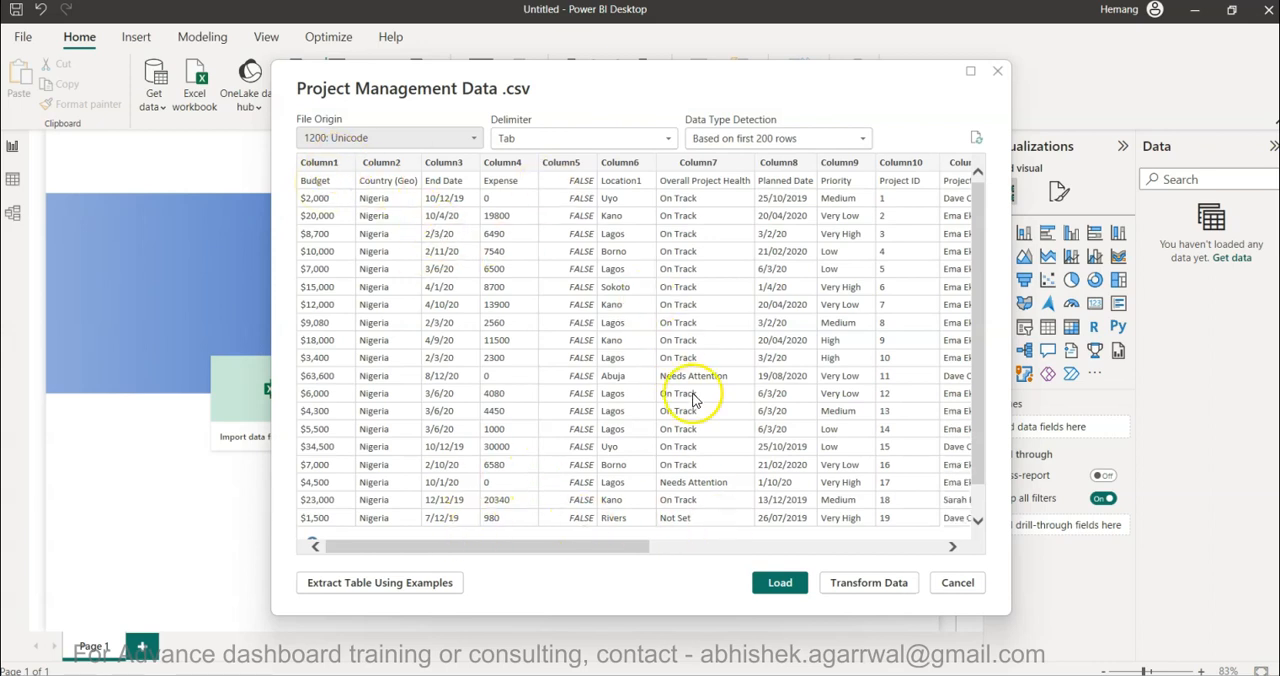
- Look through the columns in the CSV preview and open the data for transformation in Power Query Editor
{"action": "scroll", "coordinate": [563, 232], "scroll_direction": "right", "scroll_amount": 1}
{"action": "scroll", "coordinate": [563, 232], "scroll_direction": "left", "scroll_amount": 1}
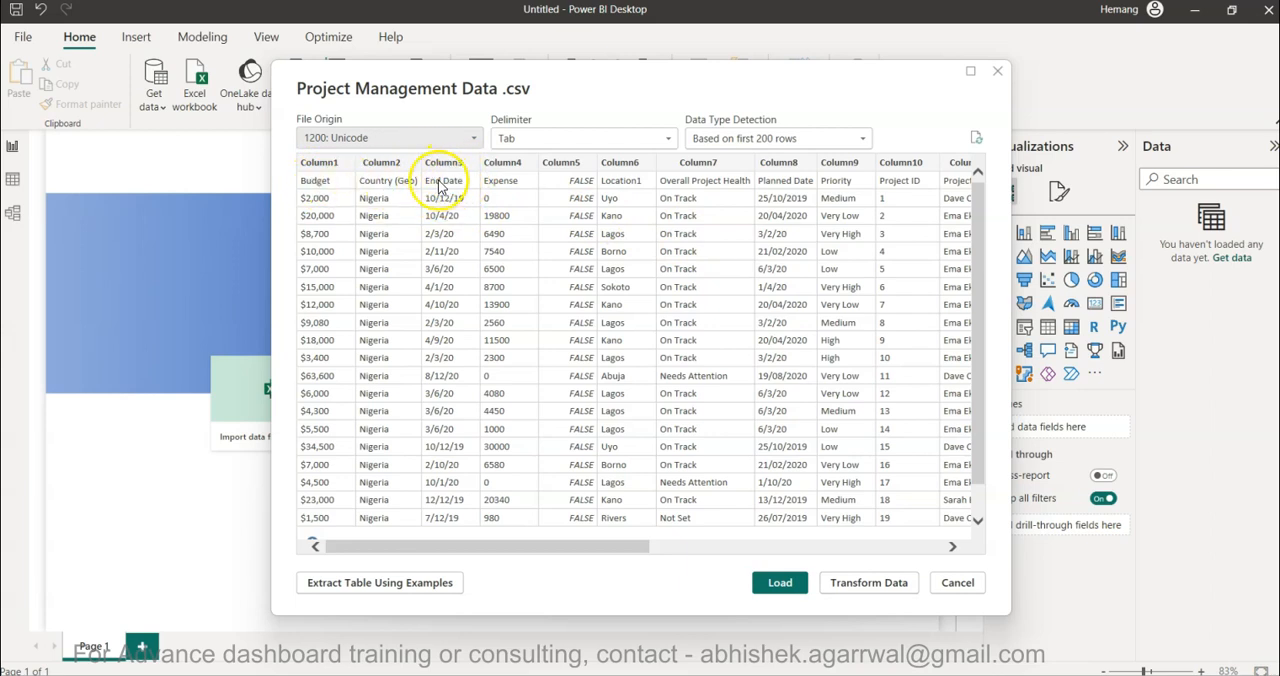
{"action": "left_click", "coordinate": [873, 586]}
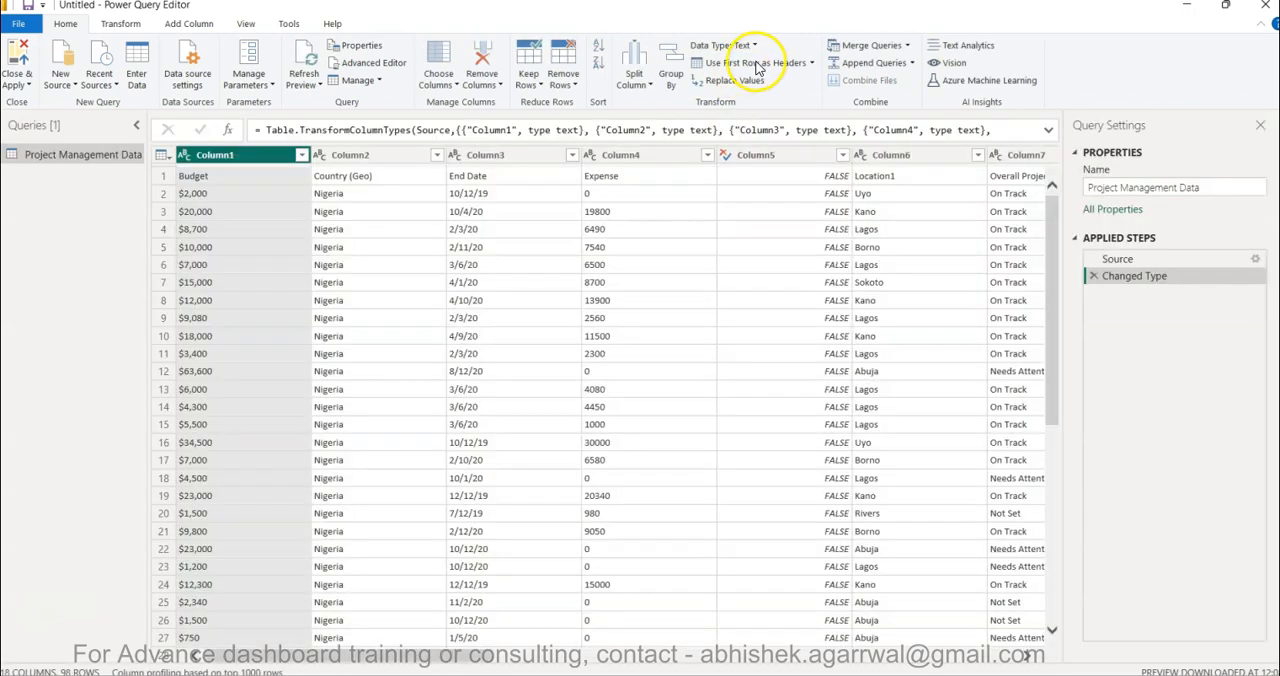
- Promote the first row of the Project Management Data query to column headers and check the resulting columns
{"action": "left_click", "coordinate": [757, 66]}
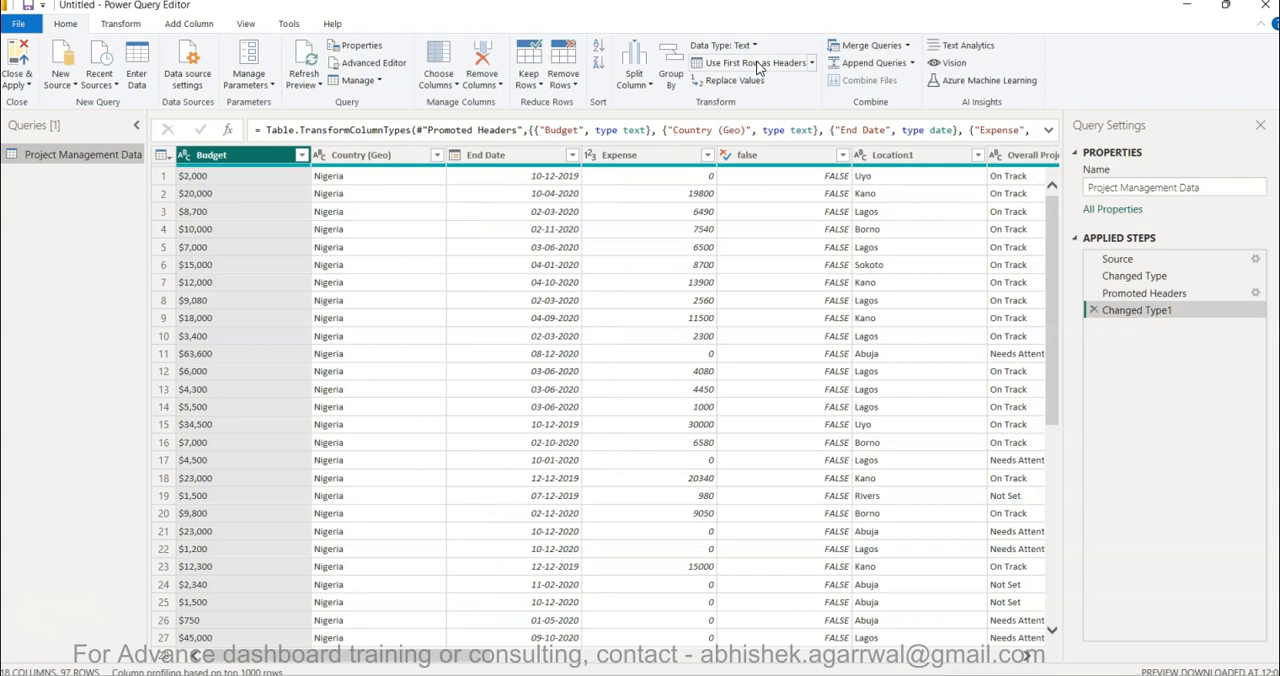
{"action": "scroll", "coordinate": [765, 281], "scroll_direction": "right", "scroll_amount": 15}
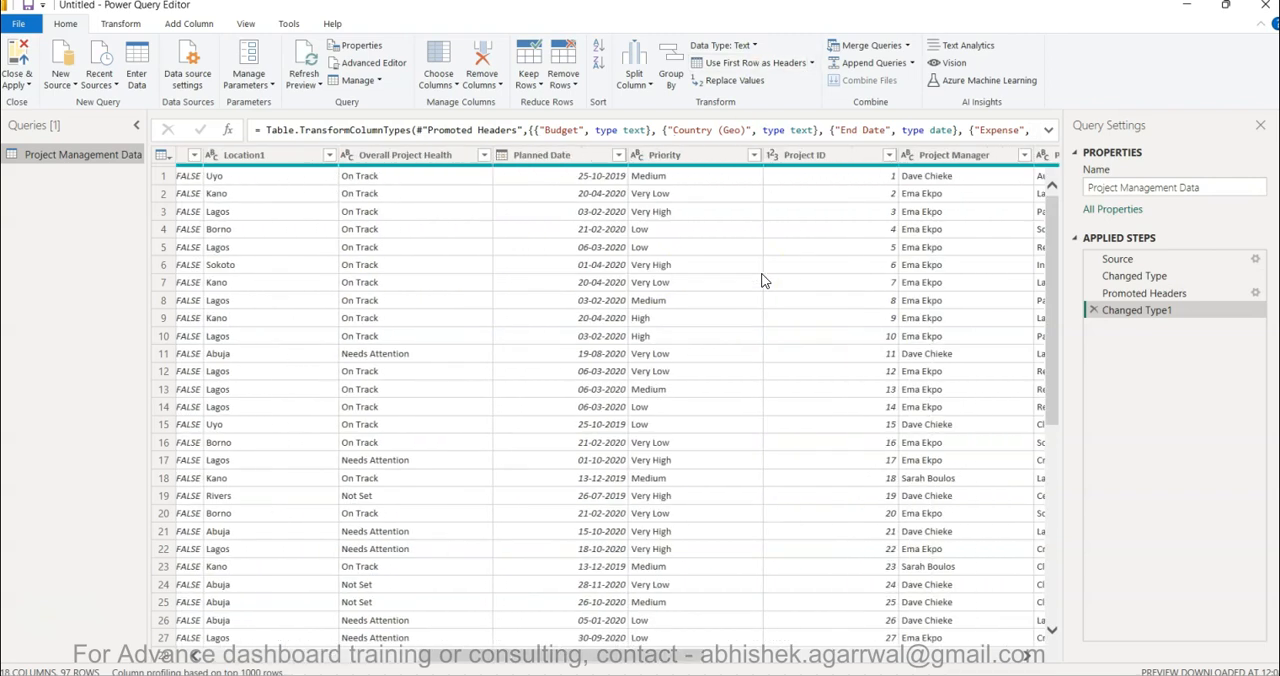
{"action": "scroll", "coordinate": [765, 281], "scroll_direction": "left", "scroll_amount": 15}
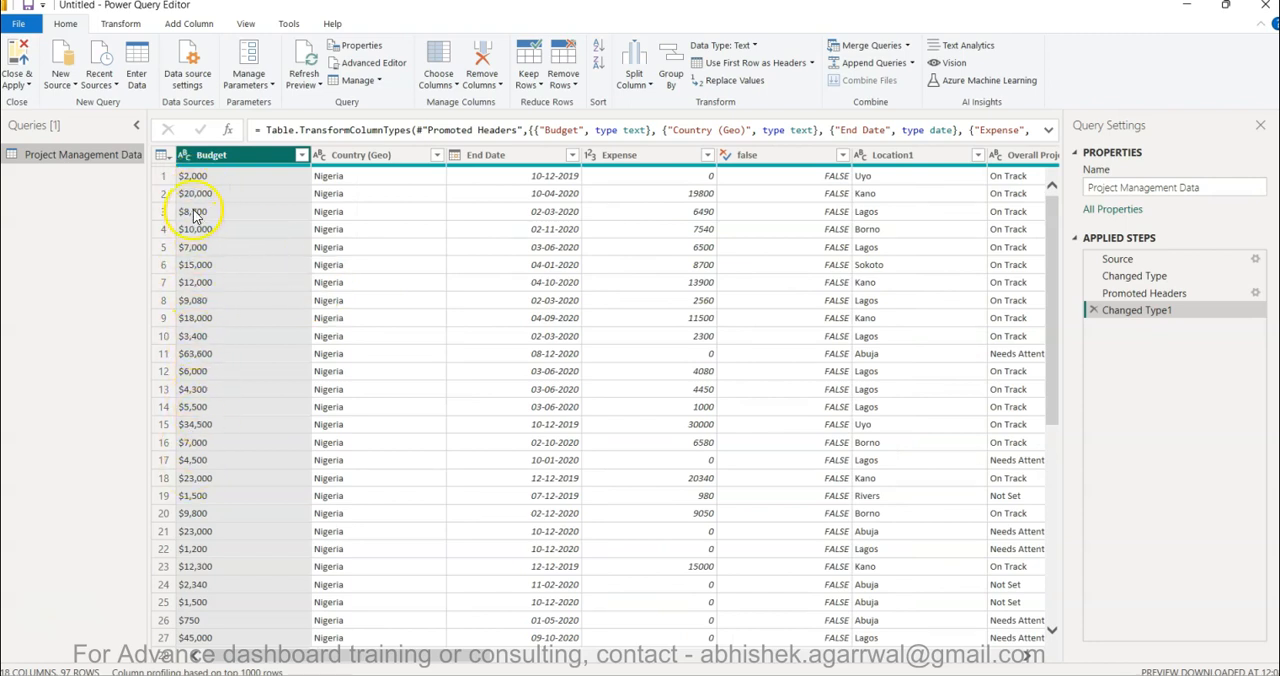
- Replace the $ sign in the Budget column with nothing and set the column's data type to Whole Number
{"action": "left_click", "coordinate": [188, 160]}
{"action": "left_click", "coordinate": [205, 164]}
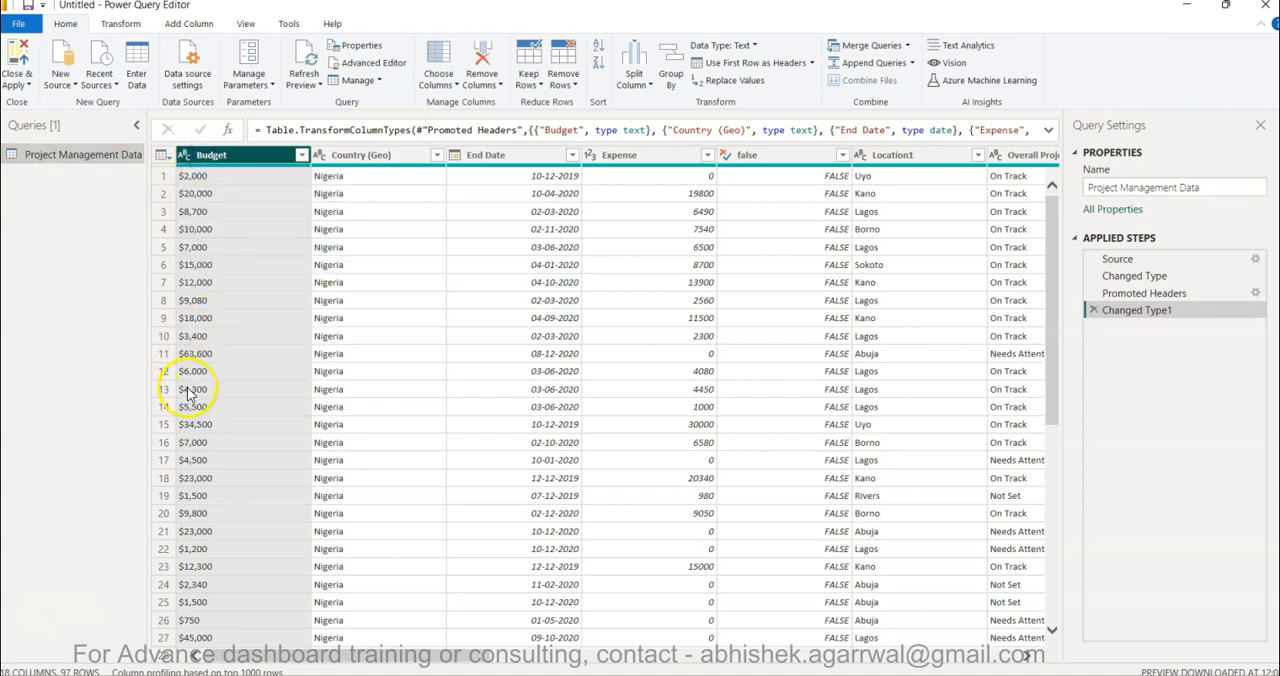
{"action": "right_click", "coordinate": [232, 160]}
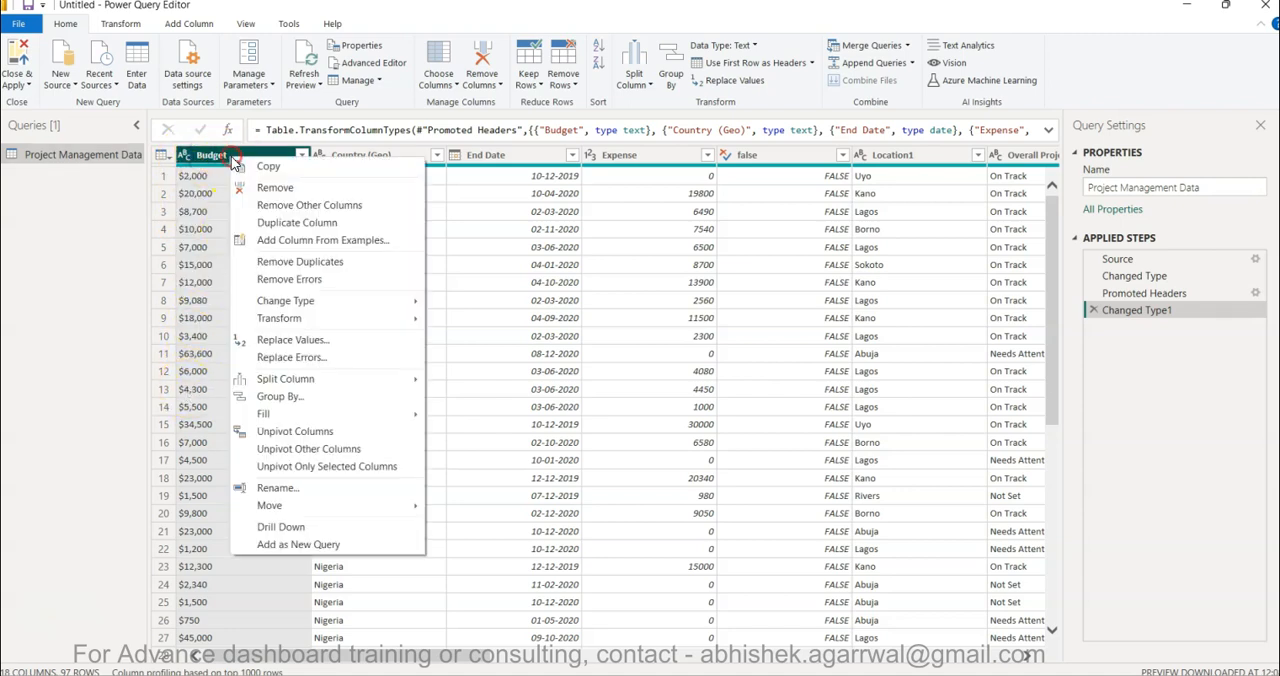
{"action": "left_click", "coordinate": [294, 345]}
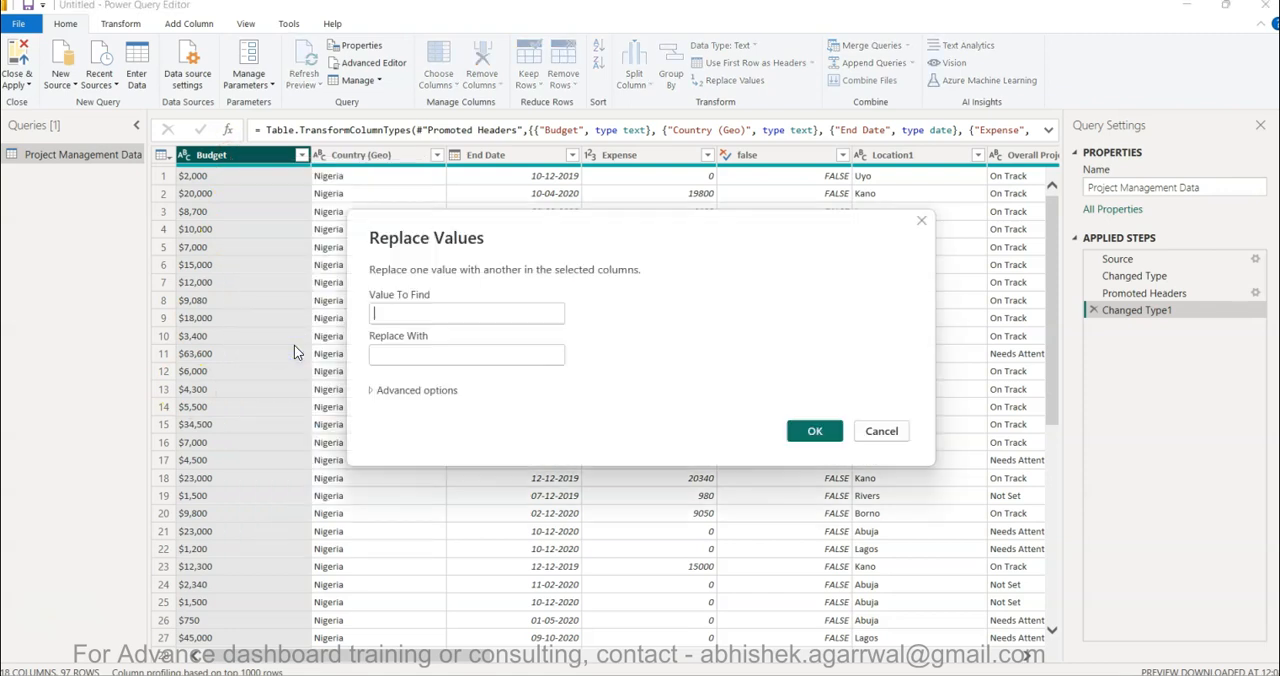
{"action": "type", "text": "$"}
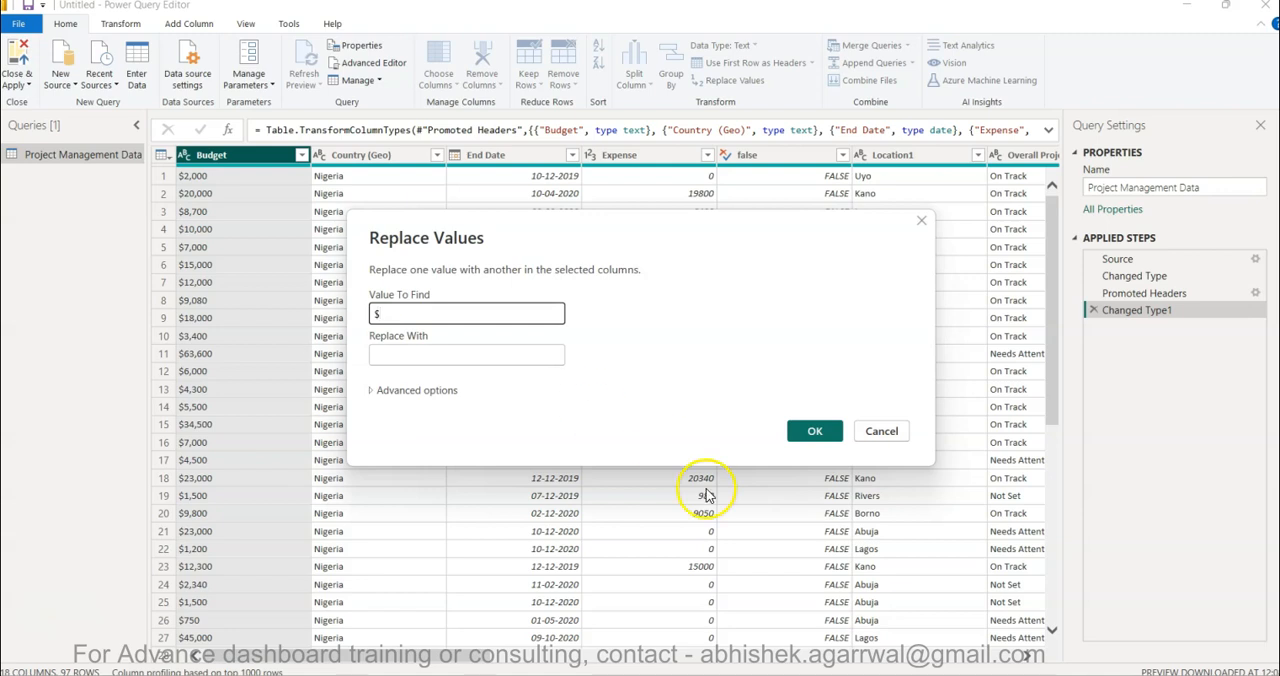
{"action": "left_click", "coordinate": [826, 431]}
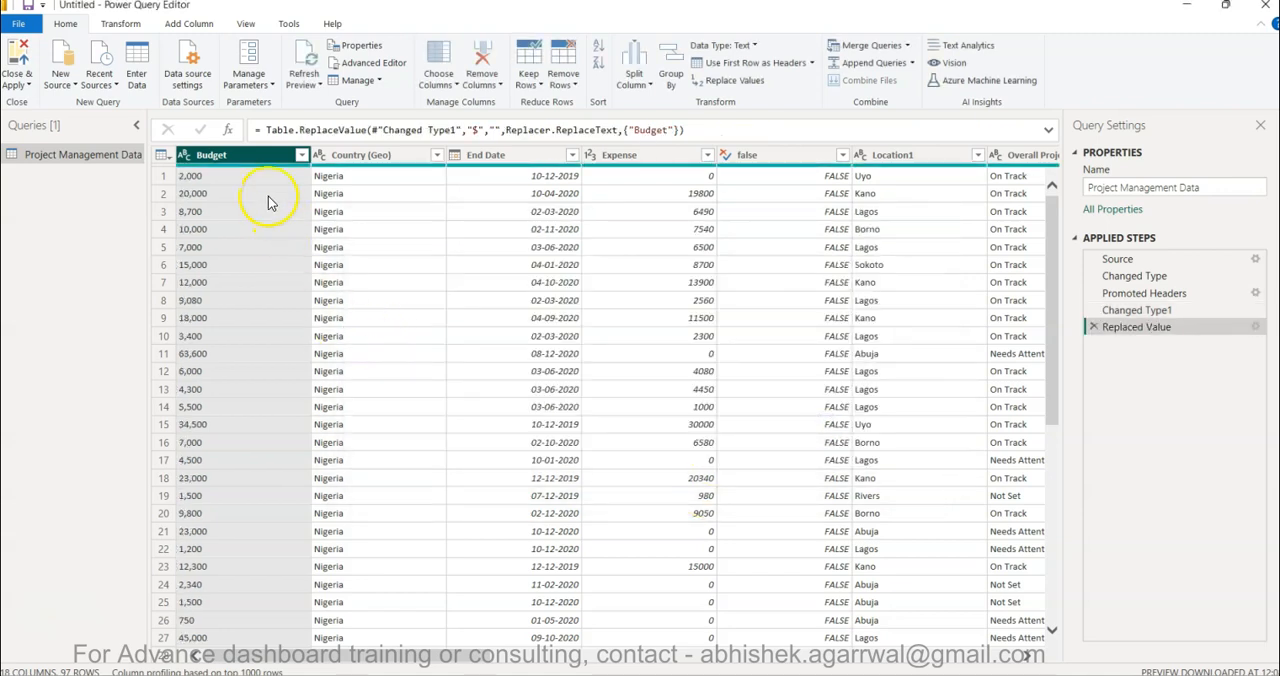
{"action": "left_click", "coordinate": [185, 156]}
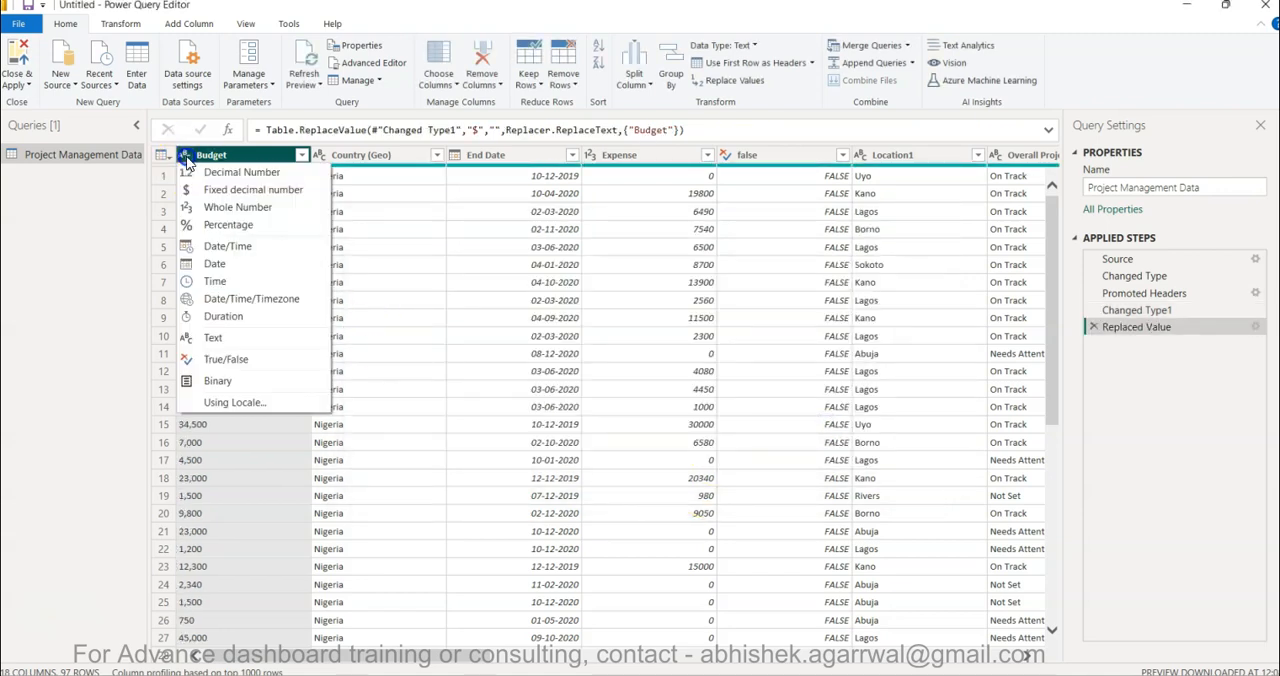
{"action": "left_click", "coordinate": [238, 207]}
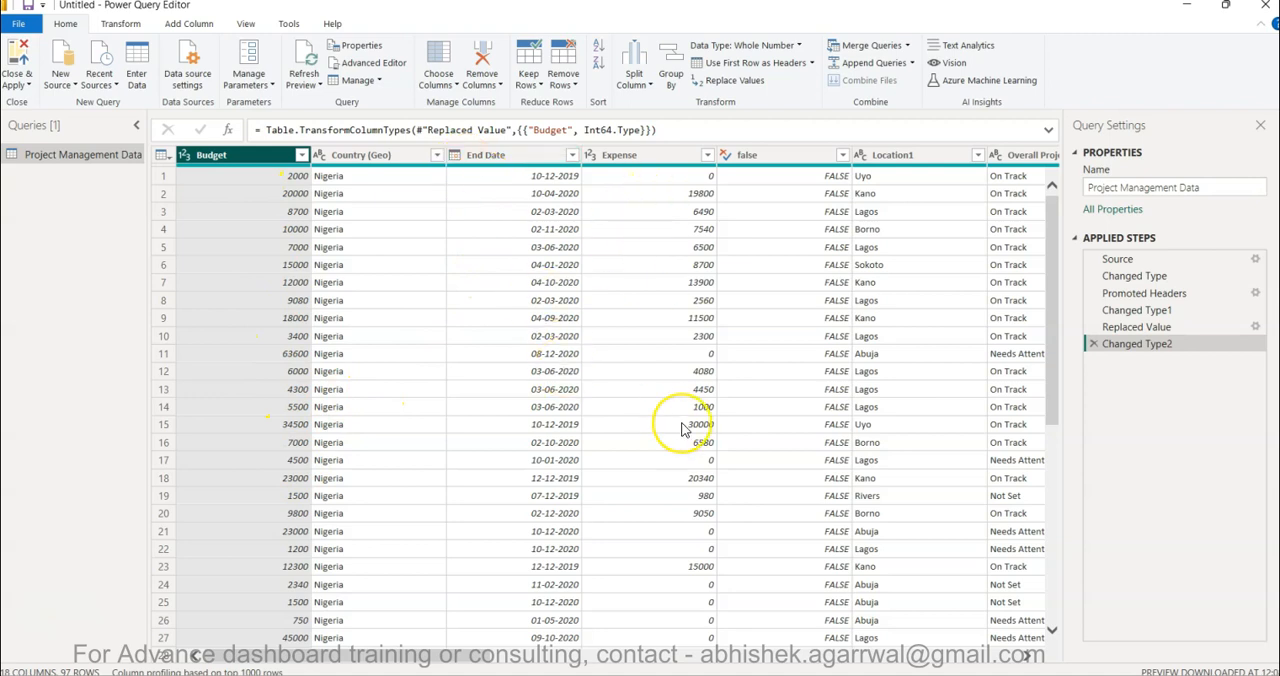
- Change the Start Date column's data type to Date using the English (United States) locale
{"action": "scroll", "coordinate": [683, 428], "scroll_direction": "right", "scroll_amount": 10}
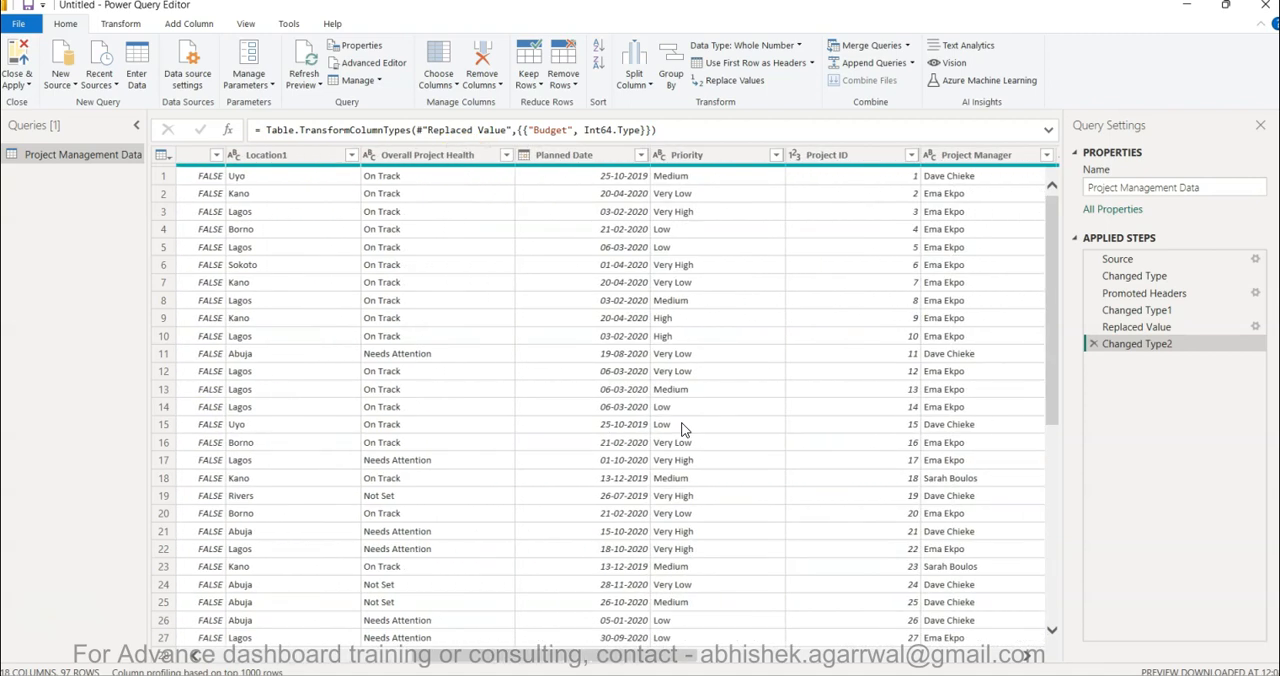
{"action": "scroll", "coordinate": [657, 357], "scroll_direction": "right", "scroll_amount": 5}
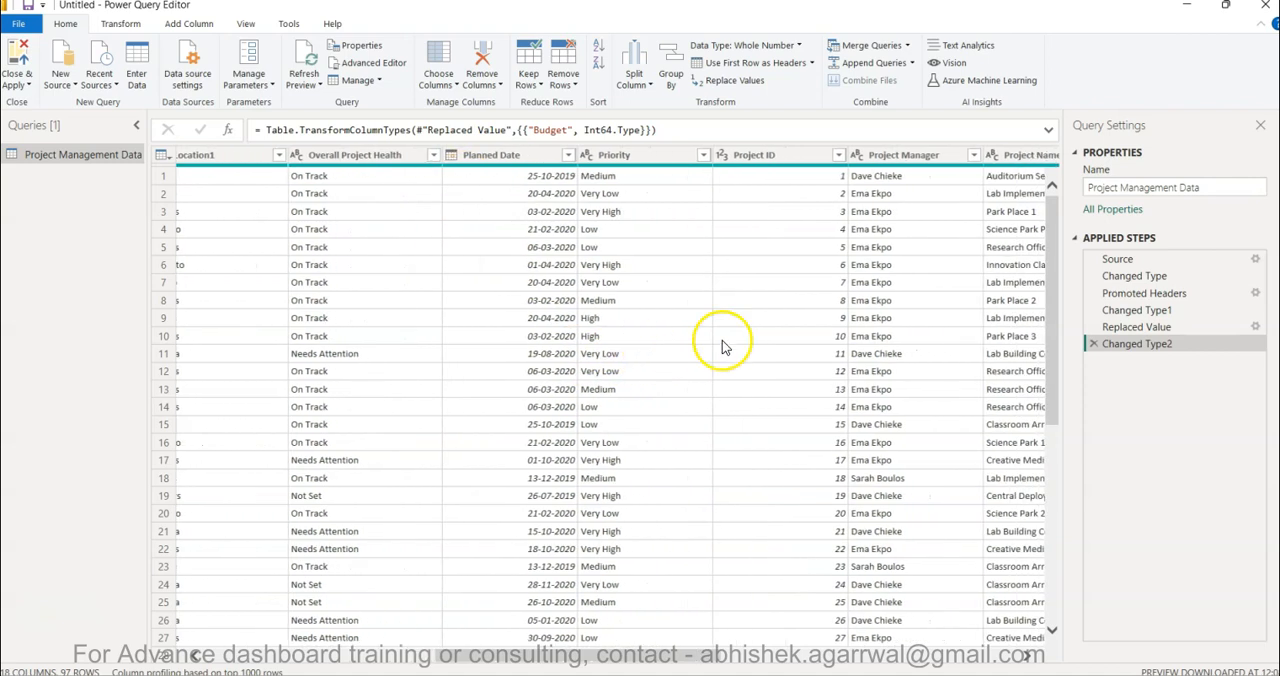
{"action": "scroll", "coordinate": [783, 384], "scroll_direction": "right", "scroll_amount": 6}
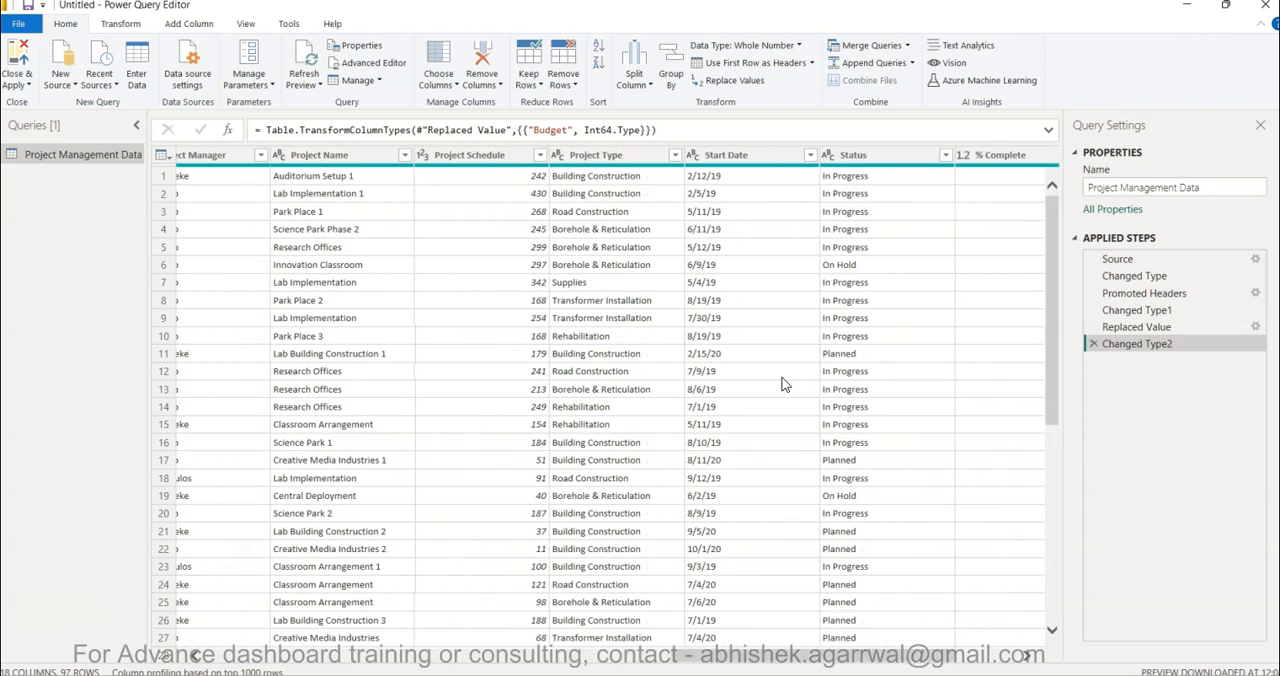
{"action": "scroll", "coordinate": [783, 384], "scroll_direction": "right", "scroll_amount": 1}
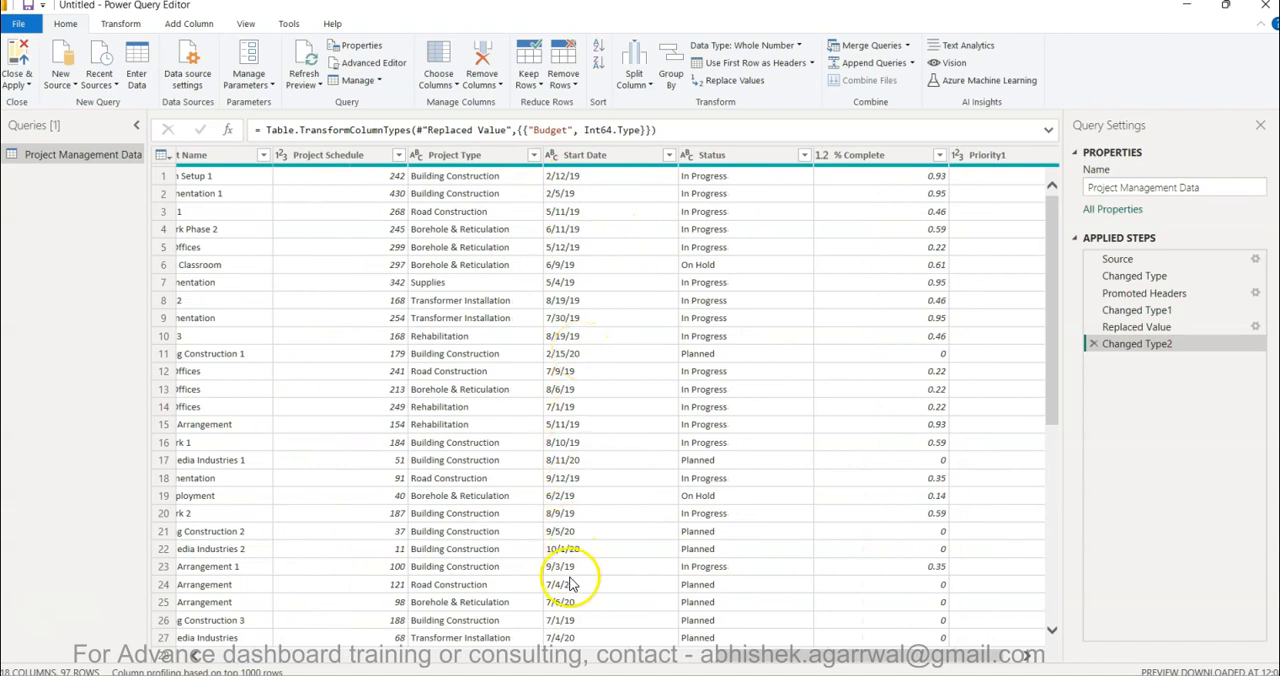
{"action": "scroll", "coordinate": [588, 444], "scroll_direction": "down", "scroll_amount": 2}
{"action": "scroll", "coordinate": [588, 444], "scroll_direction": "down", "scroll_amount": 6}
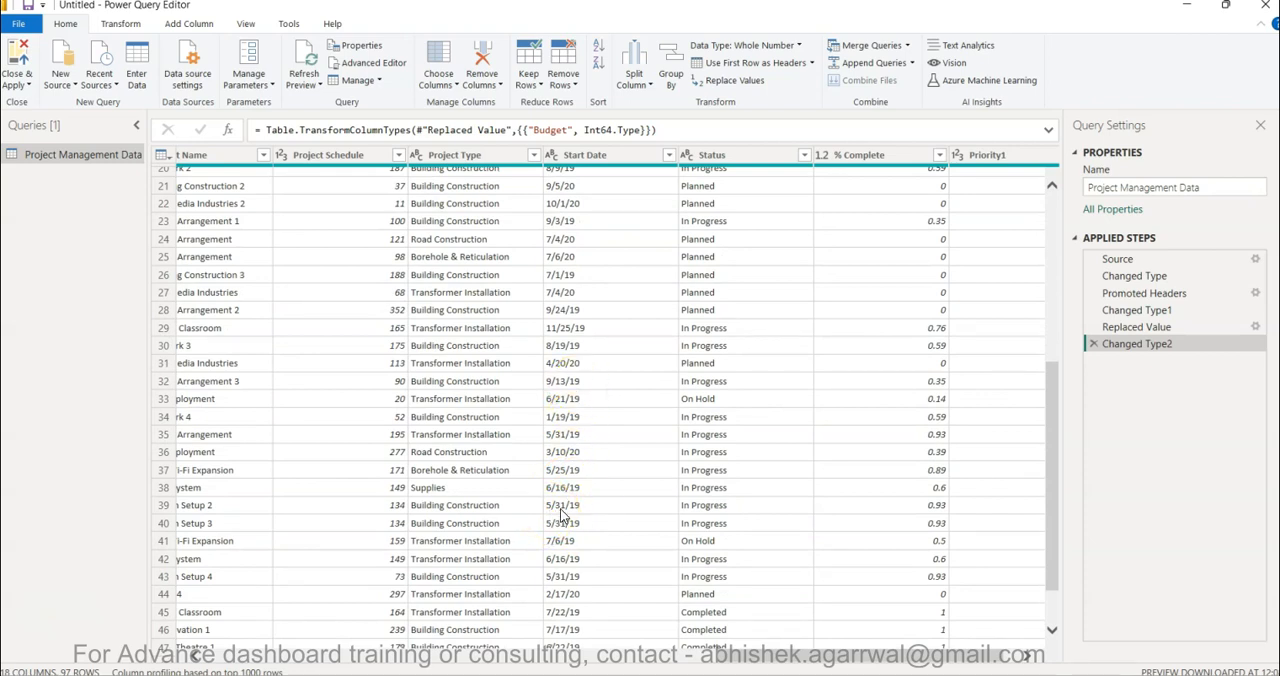
{"action": "scroll", "coordinate": [590, 511], "scroll_direction": "up", "scroll_amount": 6}
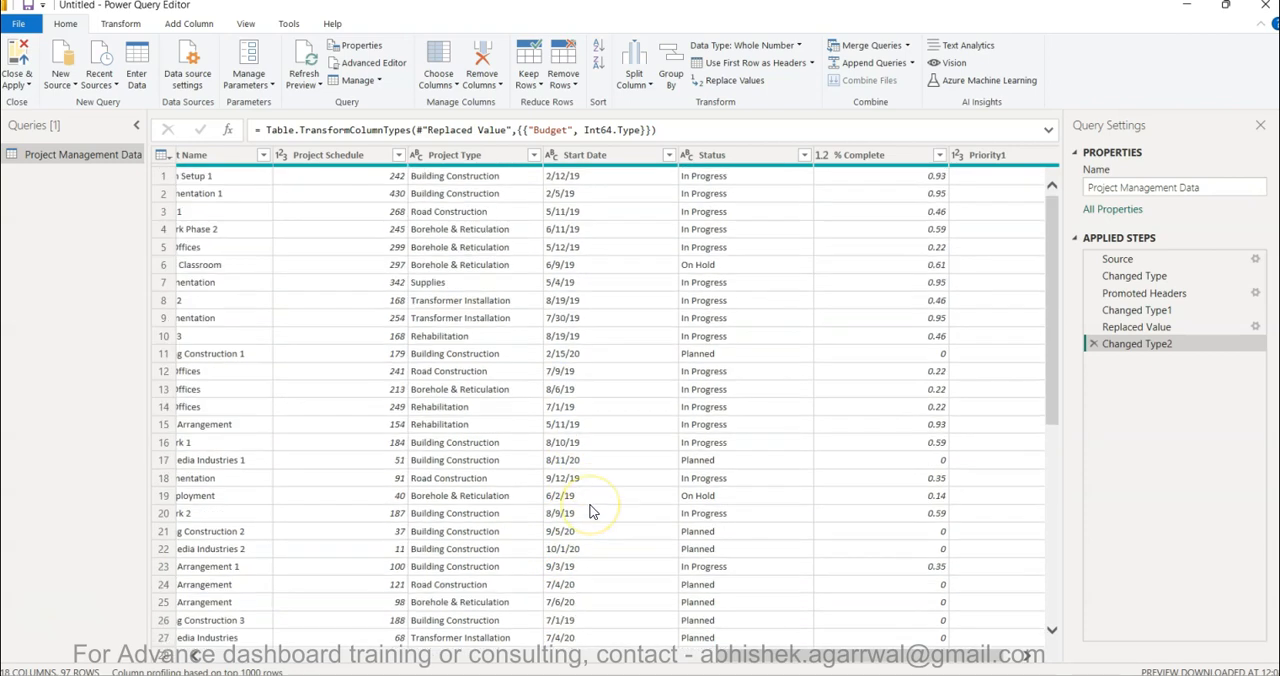
{"action": "left_click", "coordinate": [552, 156]}
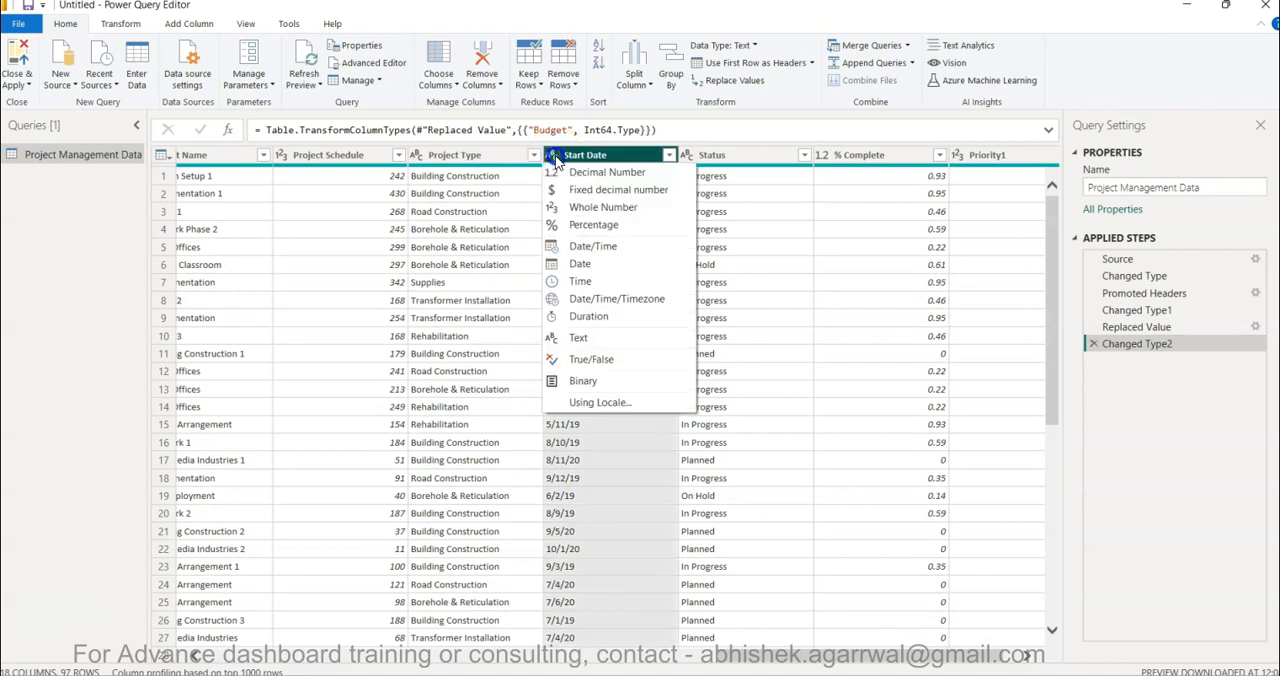
{"action": "left_click", "coordinate": [596, 404]}
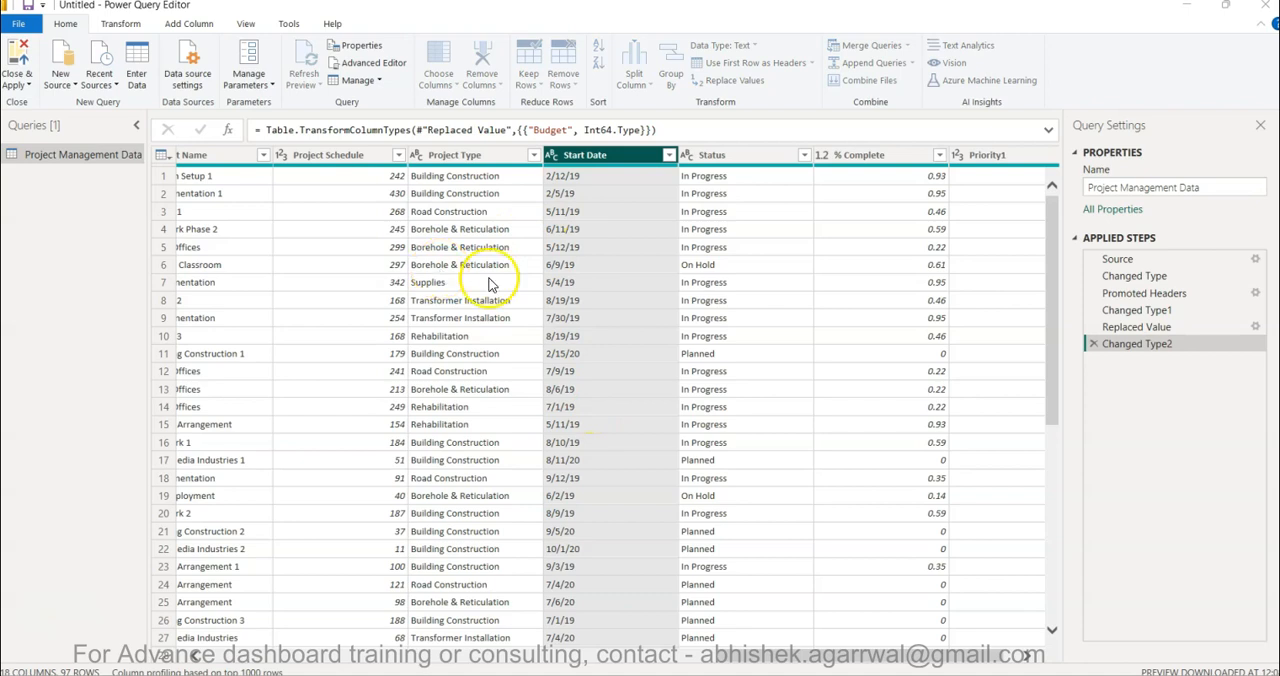
{"action": "left_click", "coordinate": [510, 337]}
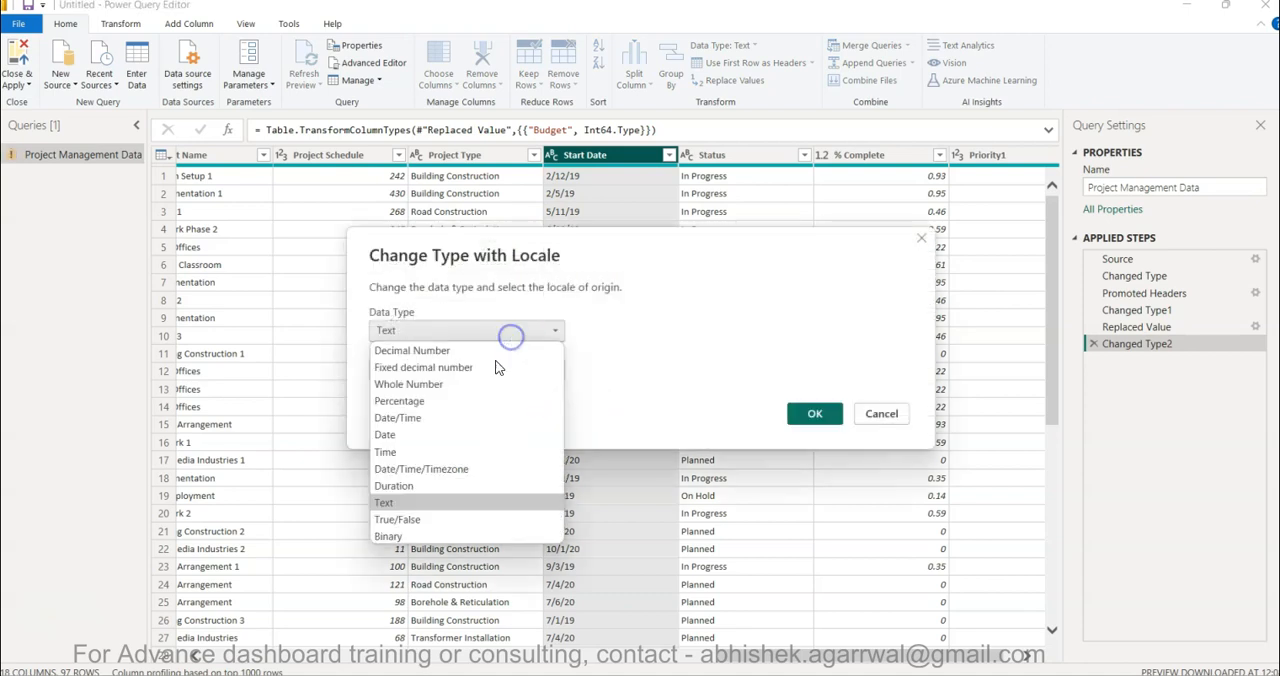
{"action": "left_click", "coordinate": [447, 441]}
{"action": "left_click", "coordinate": [460, 369]}
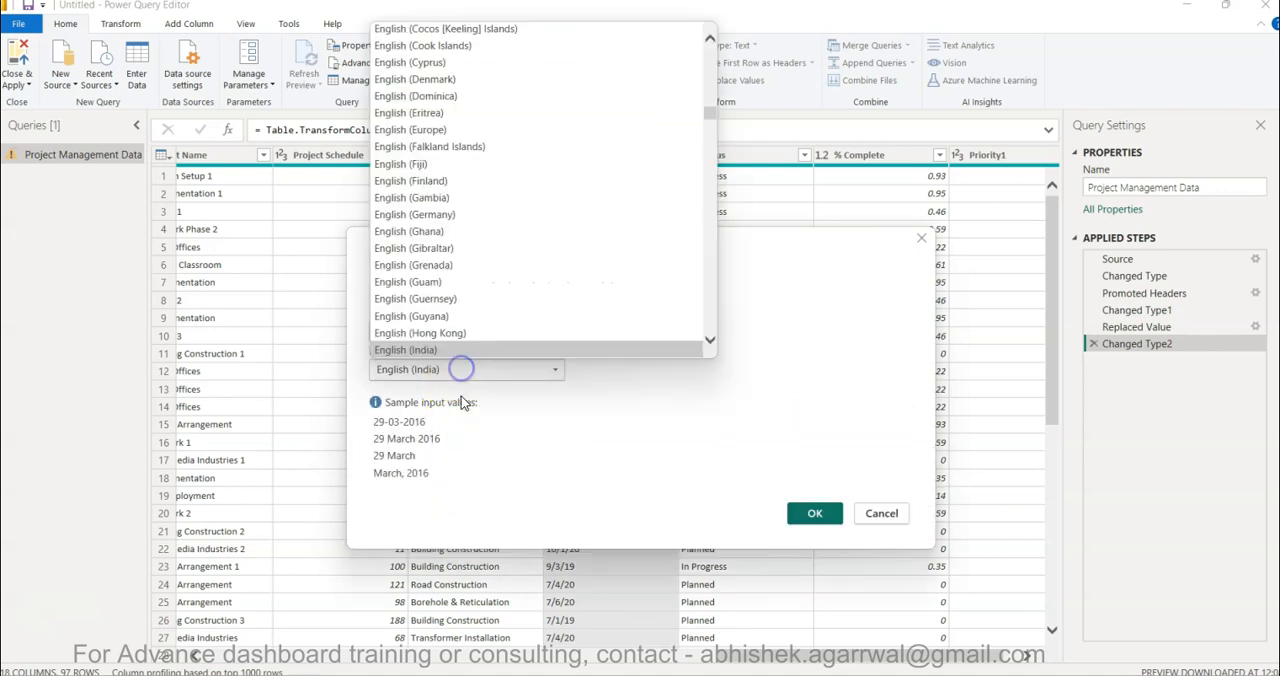
{"action": "scroll", "coordinate": [532, 293], "scroll_direction": "down", "scroll_amount": 4}
{"action": "scroll", "coordinate": [532, 297], "scroll_direction": "down", "scroll_amount": 15}
{"action": "scroll", "coordinate": [532, 297], "scroll_direction": "down", "scroll_amount": 3}
{"action": "left_click", "coordinate": [512, 236]}
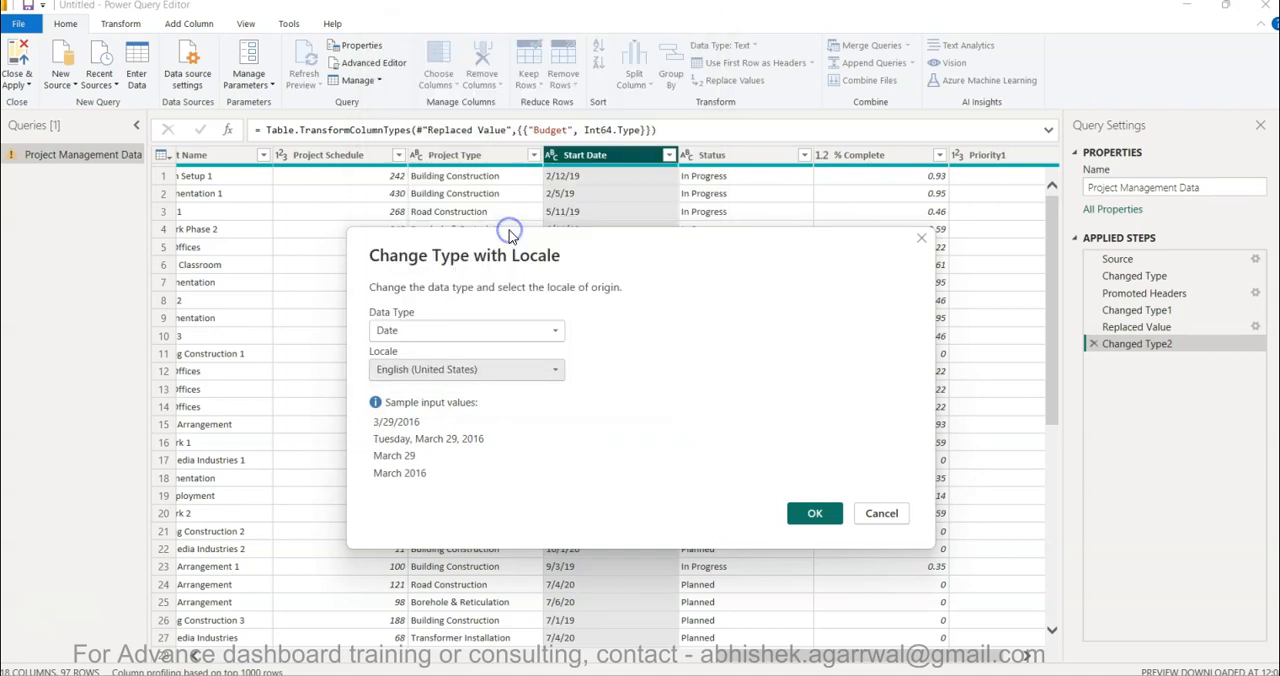
{"action": "left_click", "coordinate": [814, 513]}
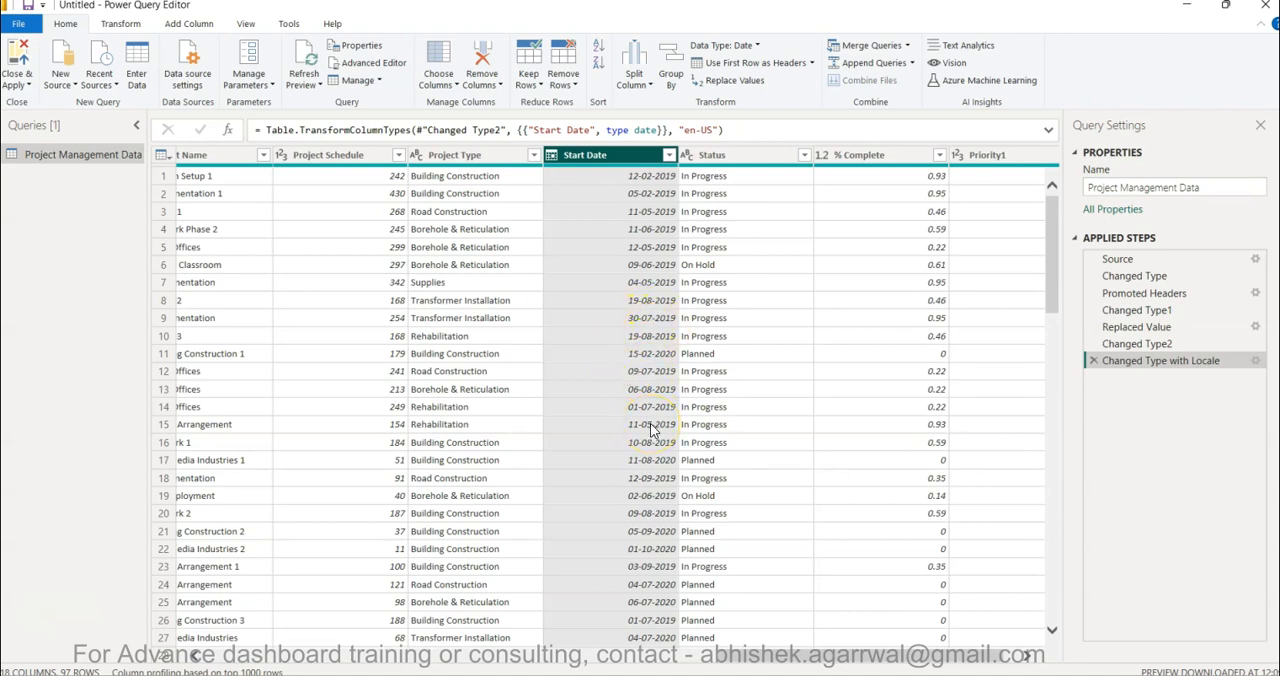
- Check the remaining columns, then close the query editor and apply the changes to load the data into the report
{"action": "scroll", "coordinate": [651, 428], "scroll_direction": "right", "scroll_amount": 2}
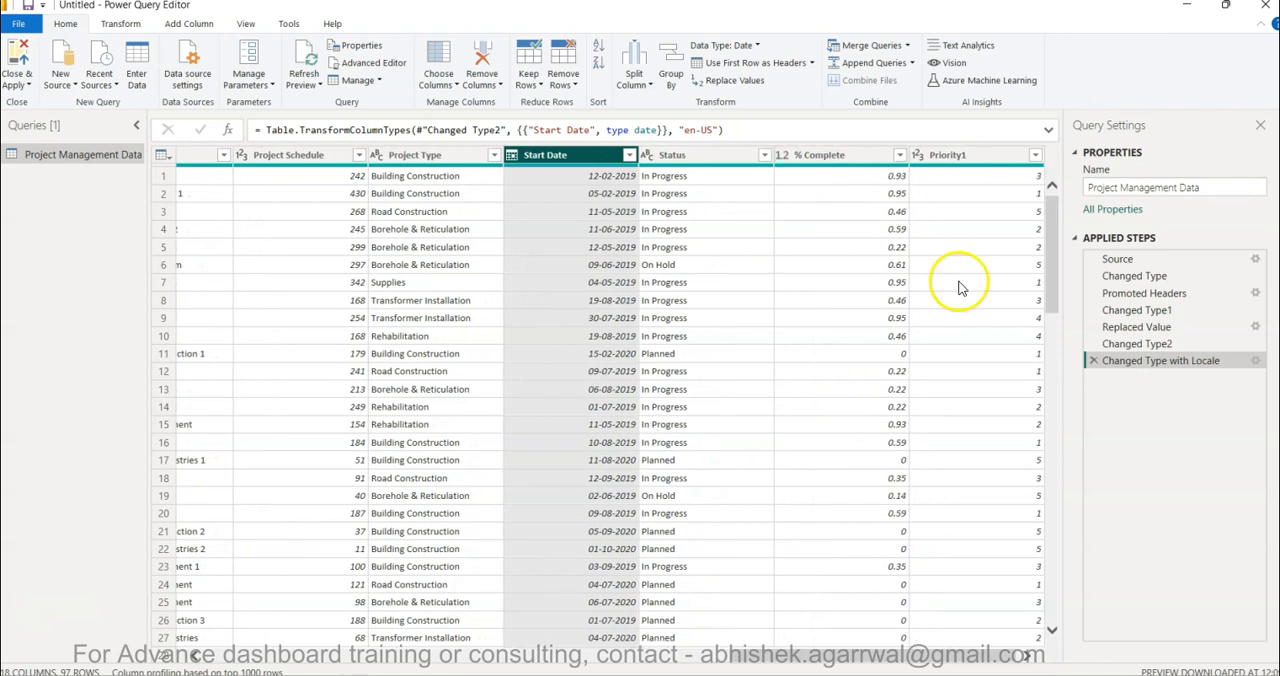
{"action": "scroll", "coordinate": [572, 452], "scroll_direction": "right", "scroll_amount": 5}
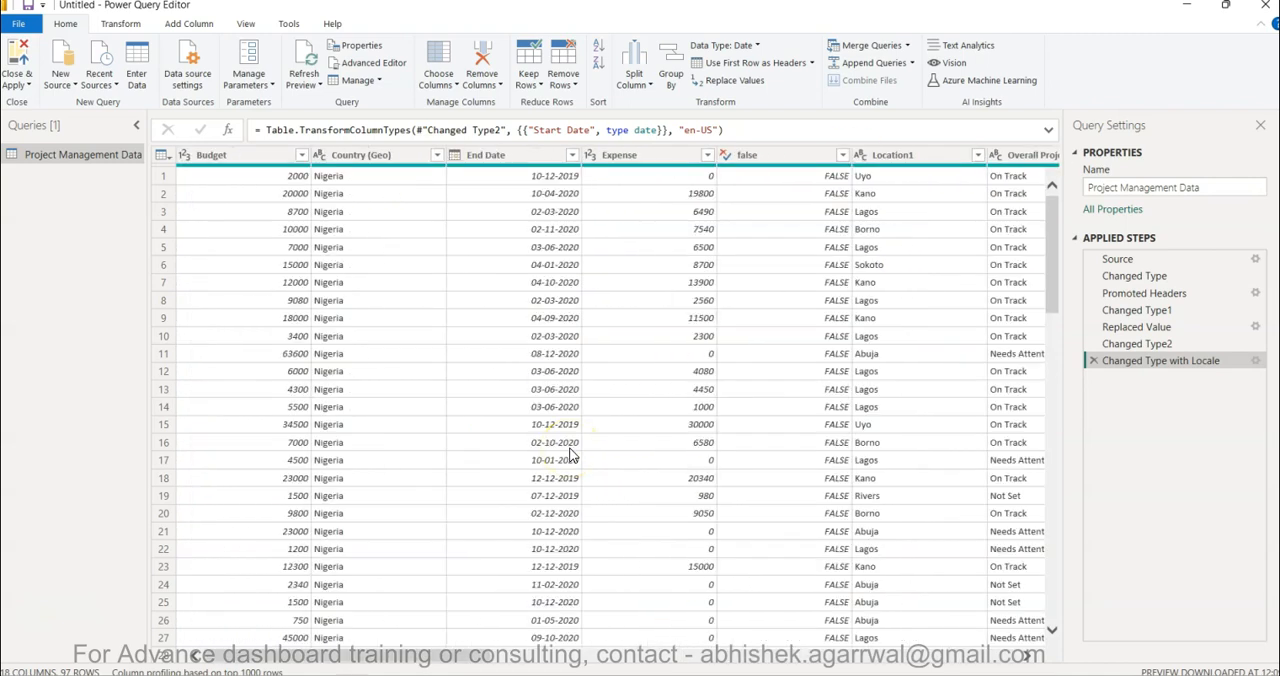
{"action": "left_click", "coordinate": [20, 65]}
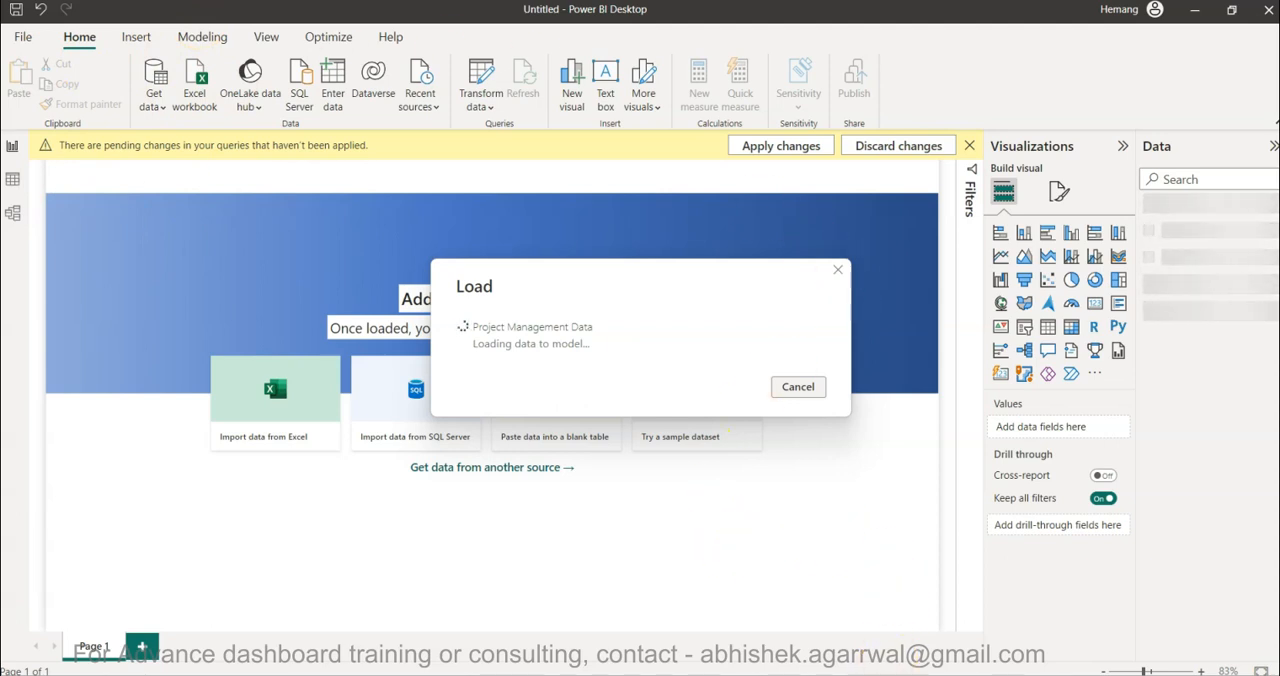
- Switch to the browser and open Google Drive in a new tab
{"action": "left_click", "coordinate": [925, 632]}
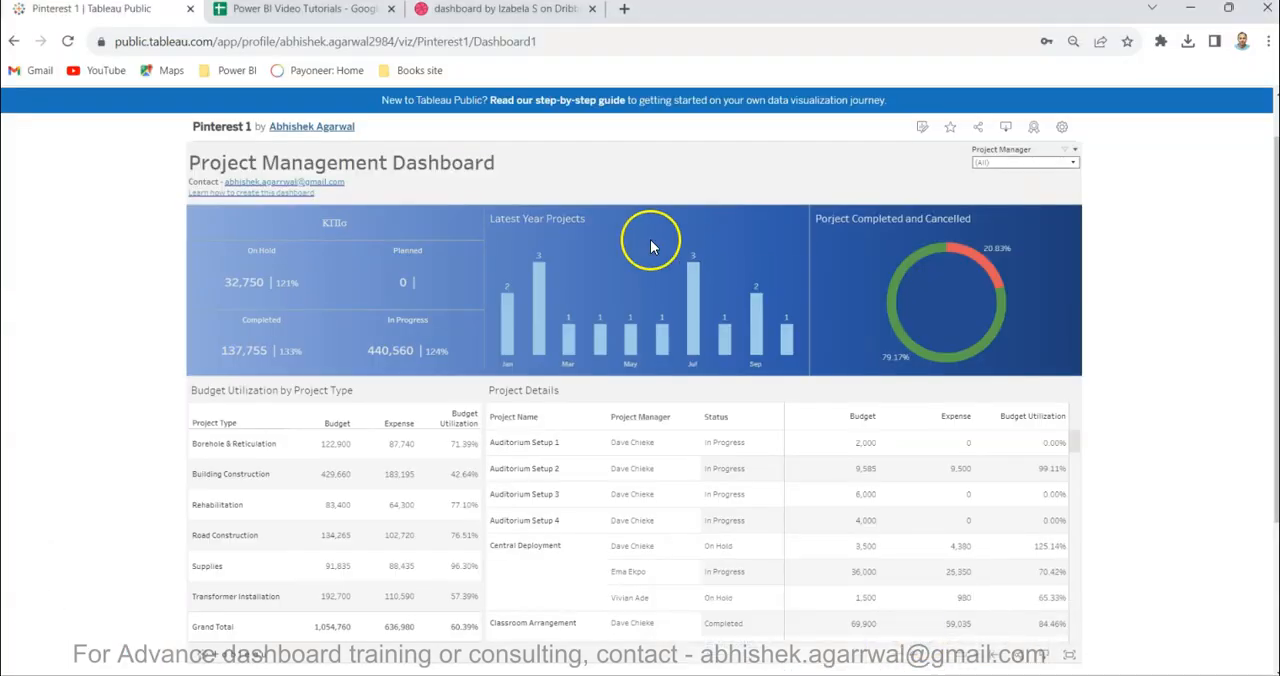
{"action": "left_click", "coordinate": [622, 10]}
{"action": "type", "text": "driv"}
{"action": "key", "text": "Return"}
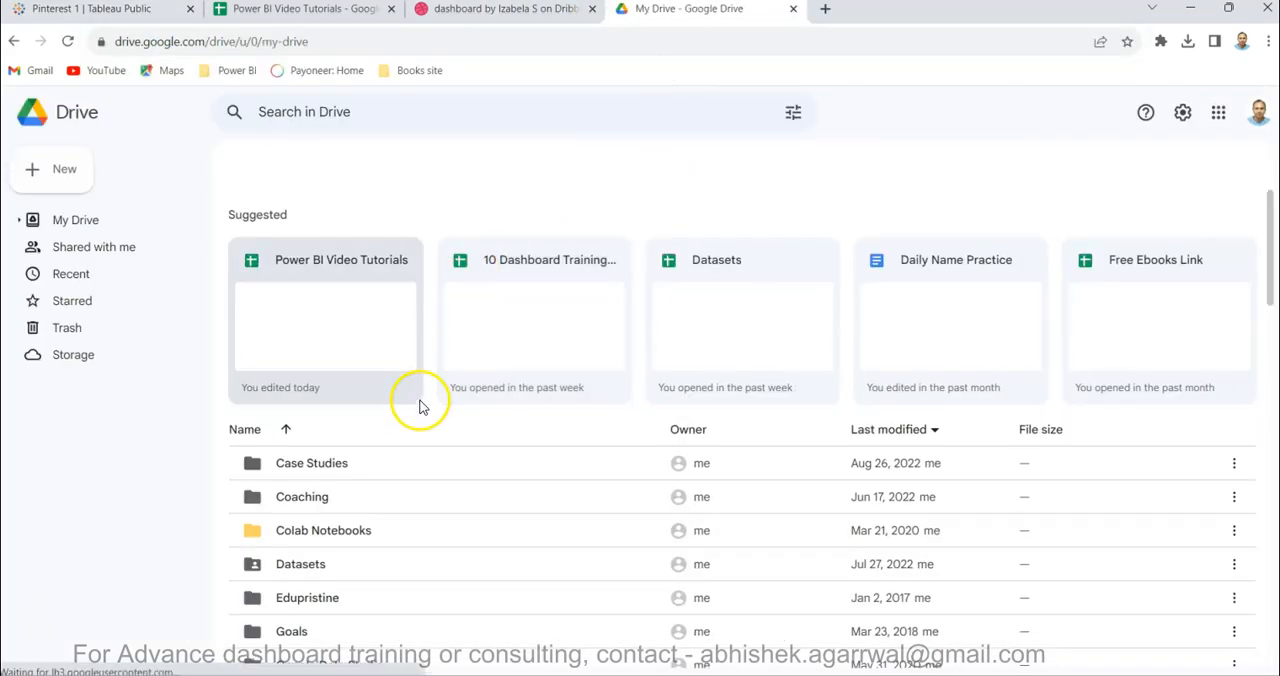
- Open the Datasets folder in Google Drive and open the Datasets spreadsheet stored in it
{"action": "scroll", "coordinate": [421, 405], "scroll_direction": "down", "scroll_amount": 1}
{"action": "double_click", "coordinate": [315, 476]}
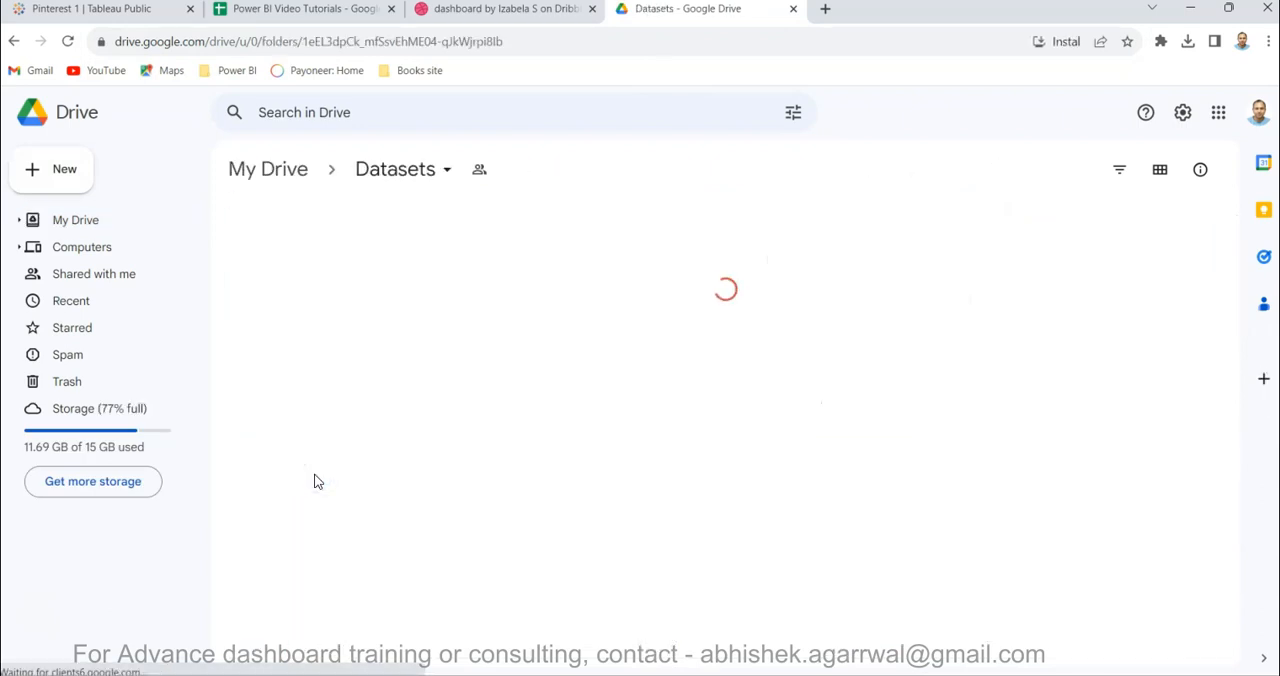
{"action": "scroll", "coordinate": [508, 500], "scroll_direction": "down", "scroll_amount": 3}
{"action": "scroll", "coordinate": [508, 500], "scroll_direction": "up", "scroll_amount": 2}
{"action": "scroll", "coordinate": [508, 500], "scroll_direction": "down", "scroll_amount": 2}
{"action": "scroll", "coordinate": [508, 500], "scroll_direction": "down", "scroll_amount": 2}
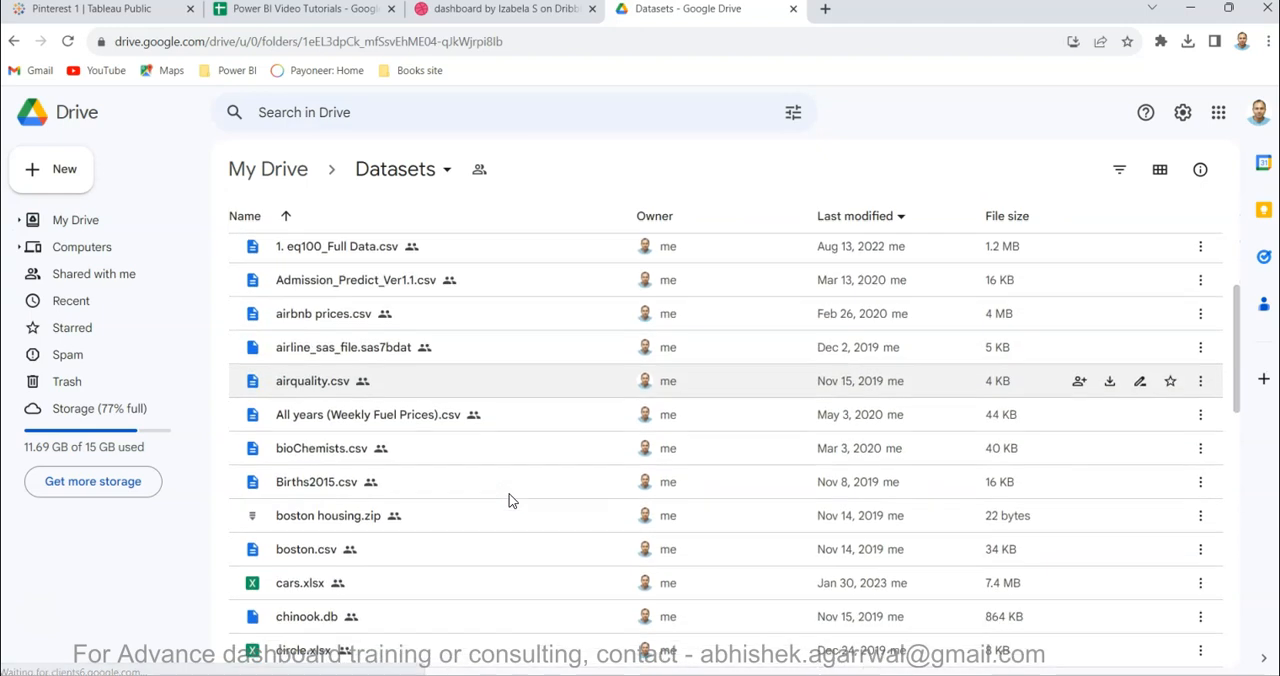
{"action": "scroll", "coordinate": [508, 500], "scroll_direction": "down", "scroll_amount": 2}
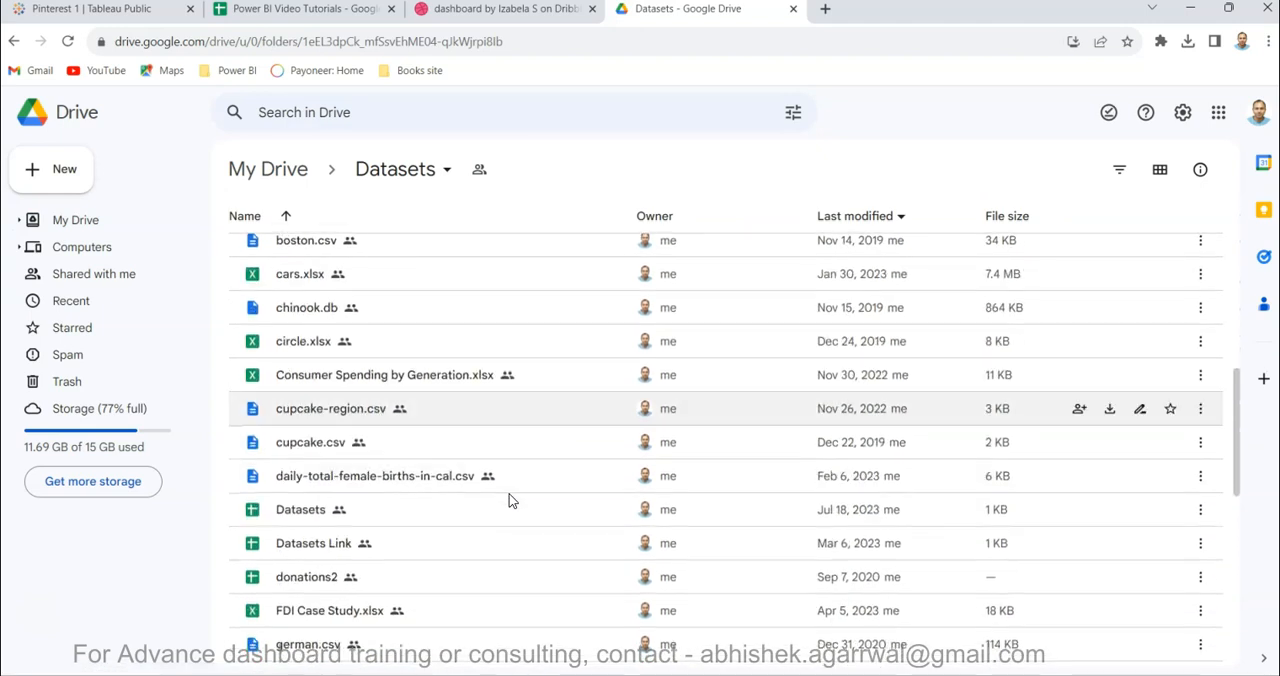
{"action": "double_click", "coordinate": [293, 515]}
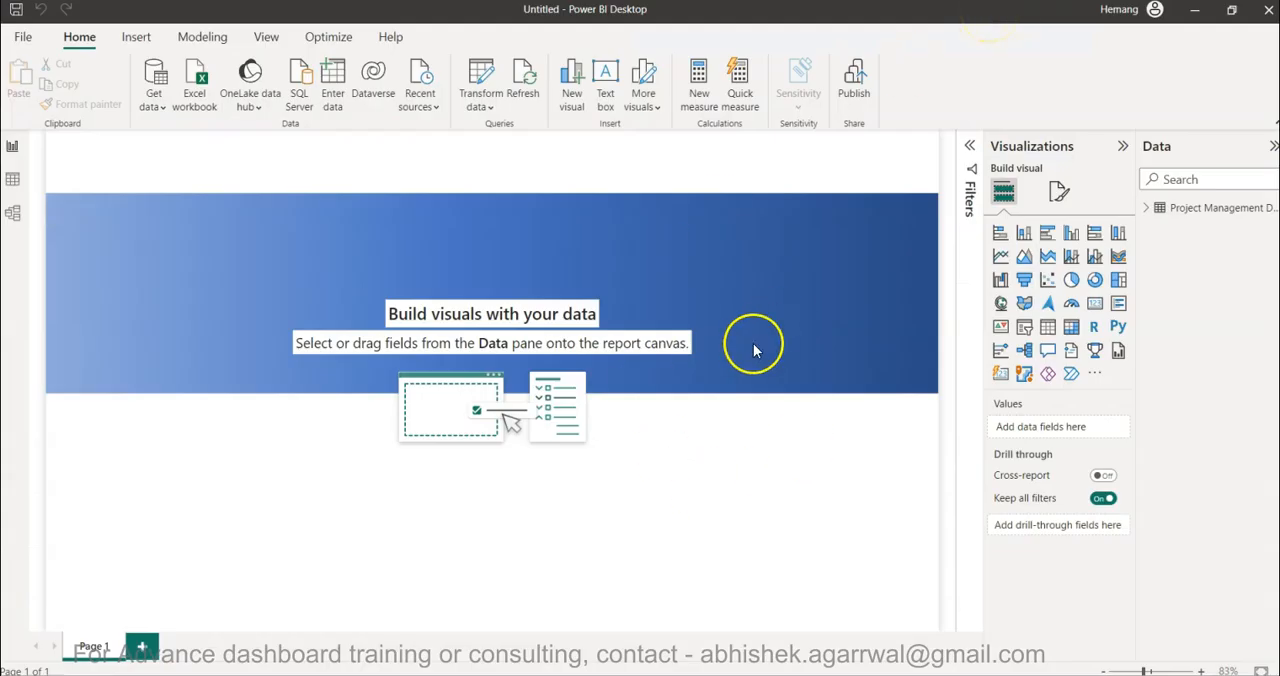
- Expand the Project Management Data fields in Power BI, then switch to the Tableau Public dashboard in the browser and examine its status KPI tiles
{"action": "left_click", "coordinate": [1146, 207]}
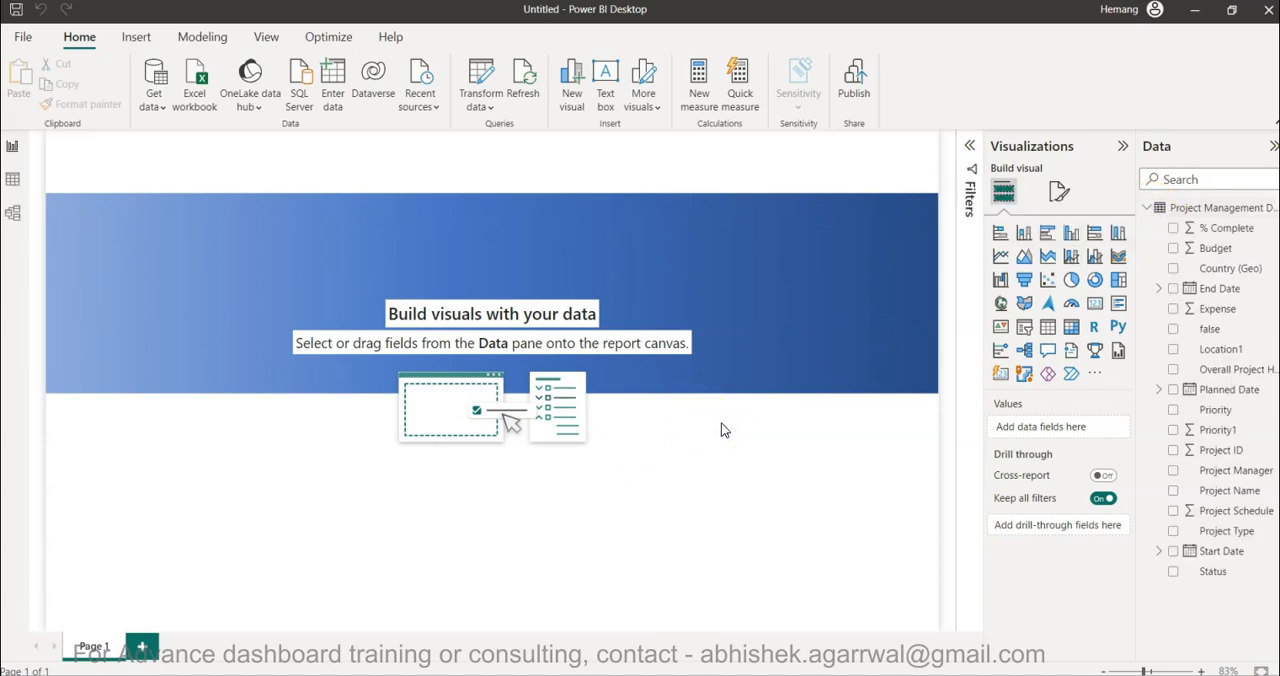
{"action": "key", "text": "alt+Tab"}
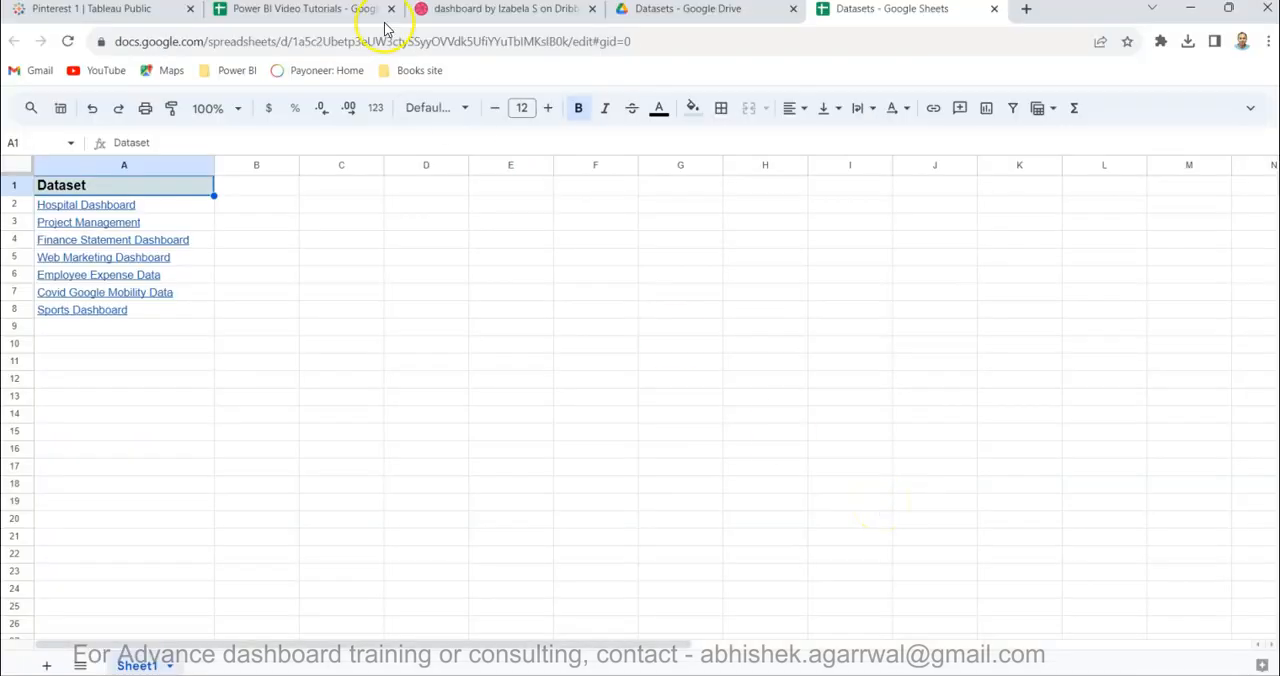
{"action": "left_click", "coordinate": [120, 12]}
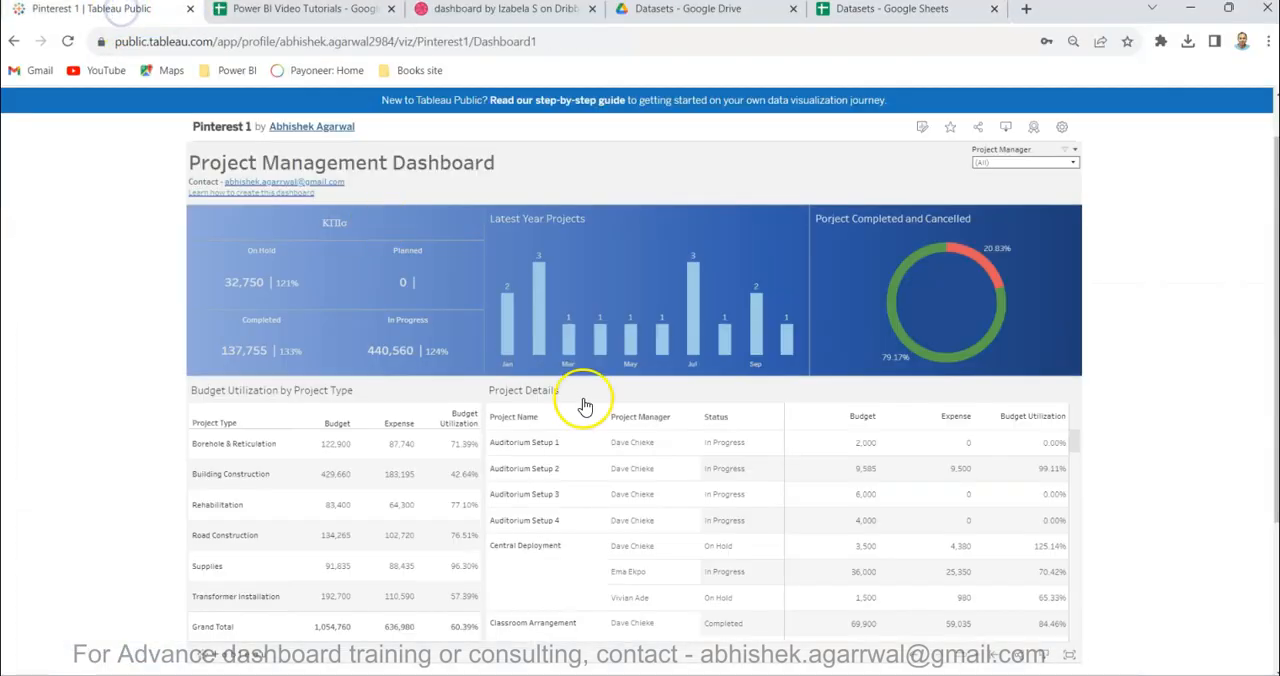
{"action": "mouse_move", "coordinate": [296, 360]}
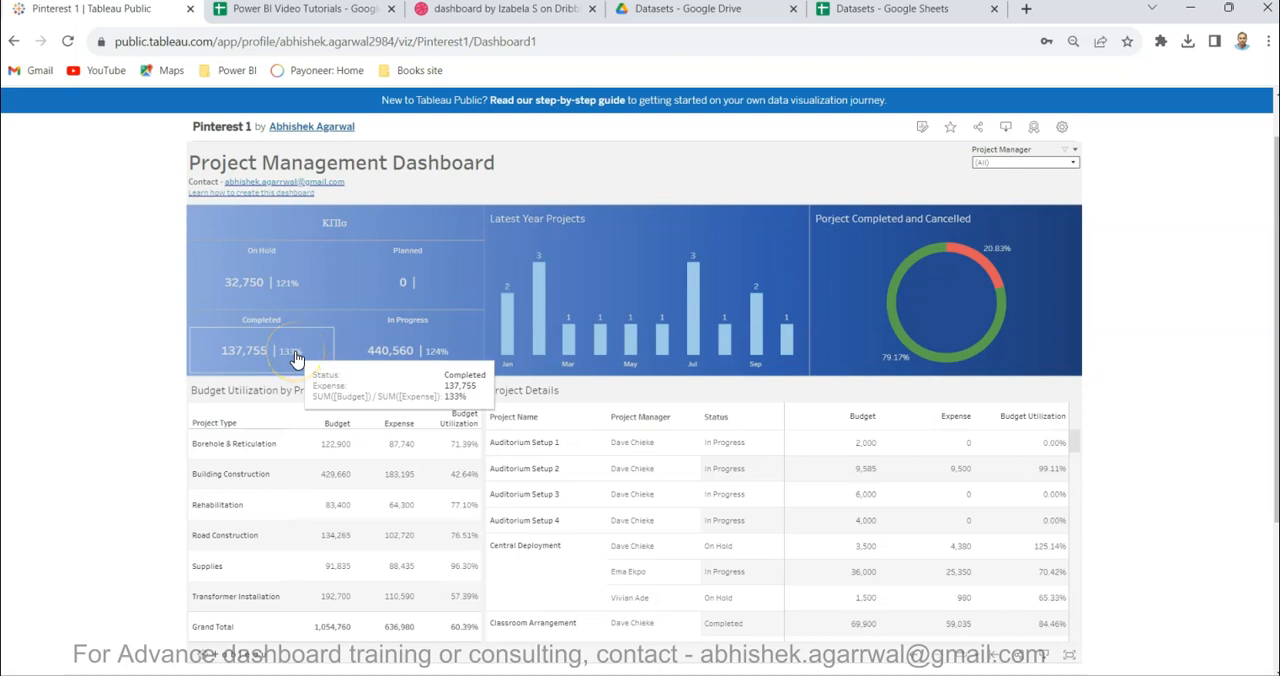
{"action": "mouse_move", "coordinate": [425, 275]}
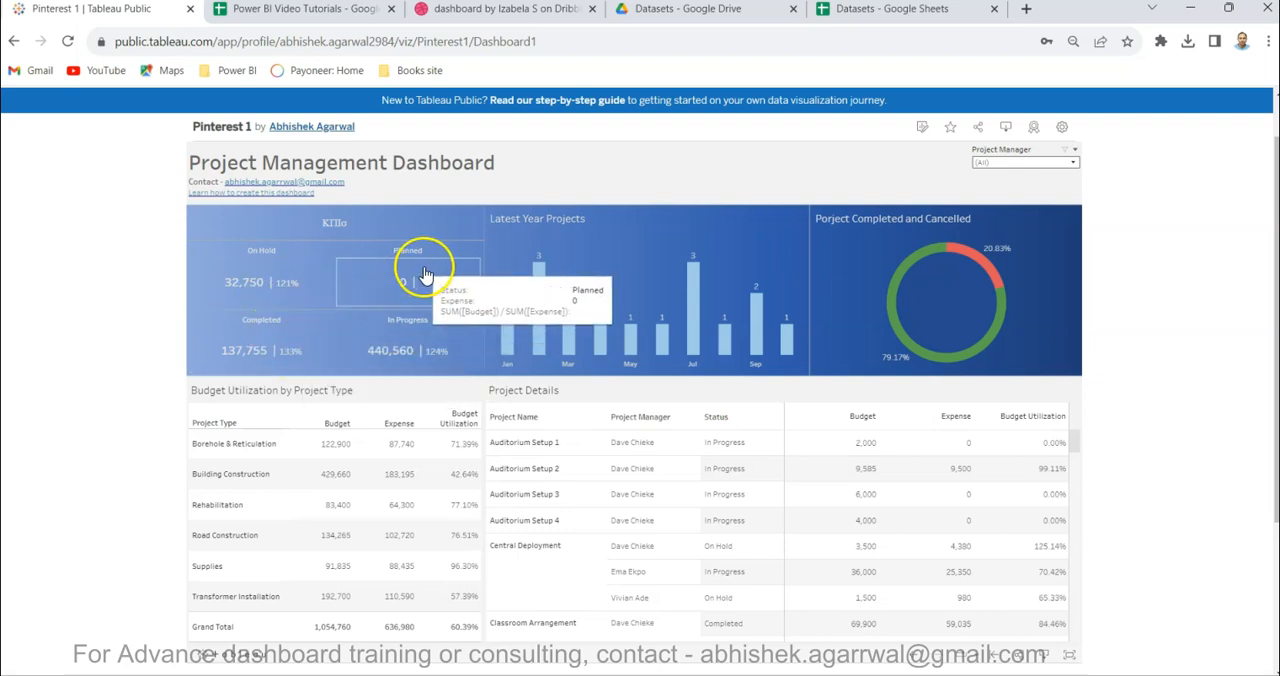
{"action": "mouse_move", "coordinate": [255, 365]}
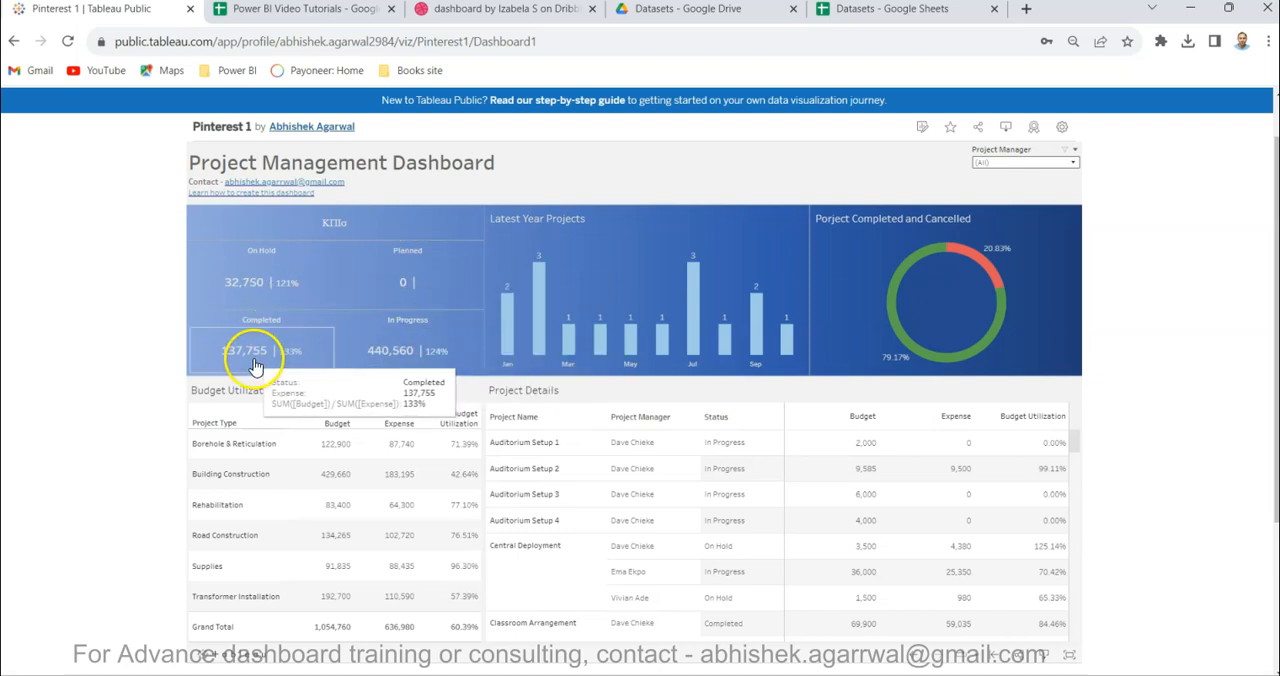
{"action": "mouse_move", "coordinate": [381, 362]}
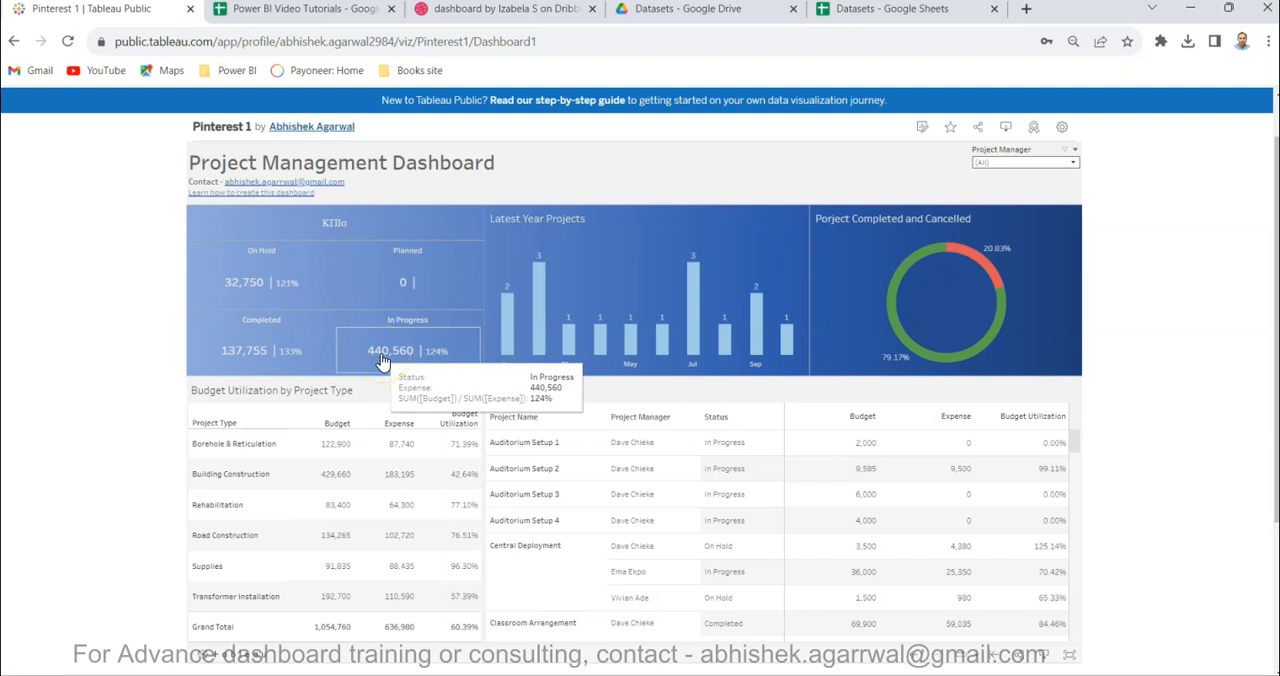
- Switch to Power BI, add a Card visual showing Sum of Budget, and reduce its height so it sits on the blue band
{"action": "key", "text": "alt+Tab"}
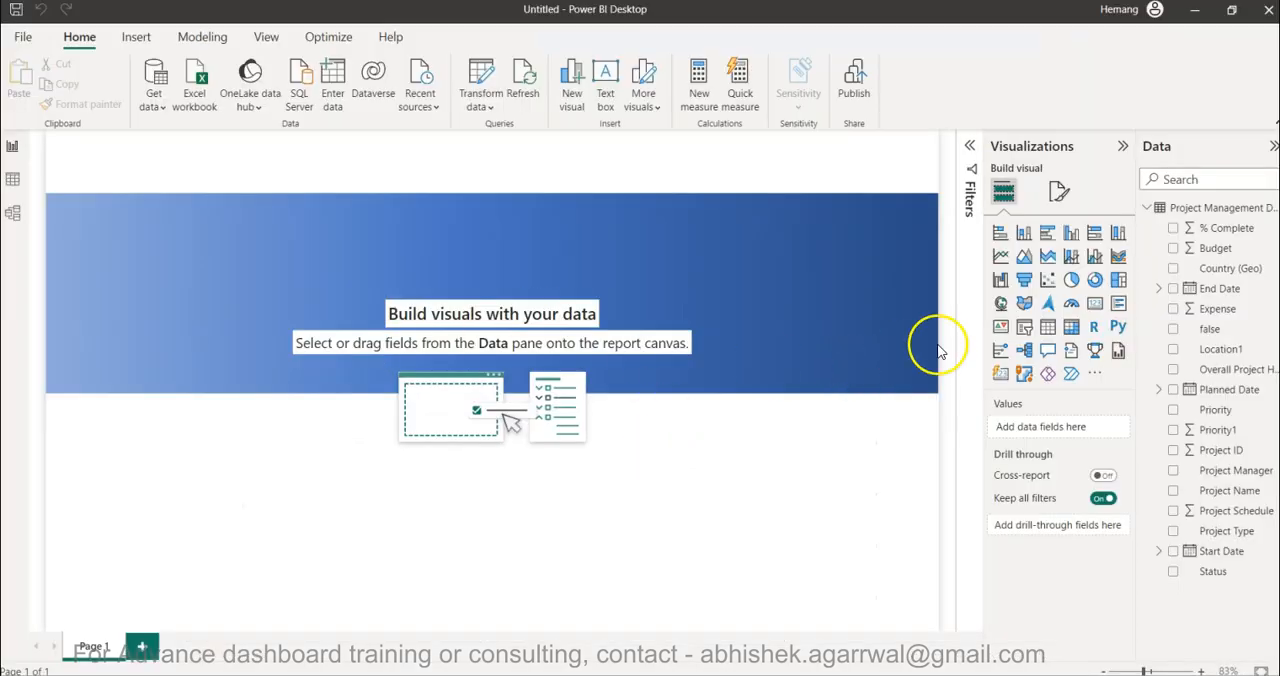
{"action": "left_click", "coordinate": [1095, 304]}
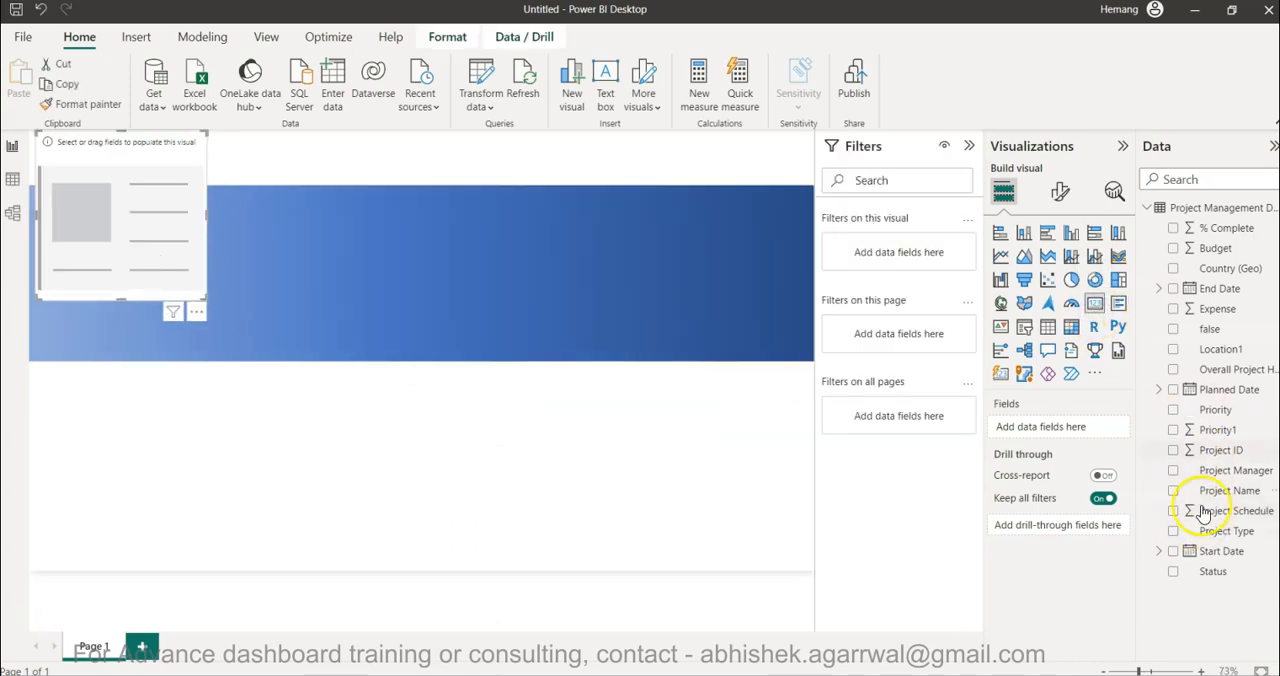
{"action": "left_click", "coordinate": [1172, 249]}
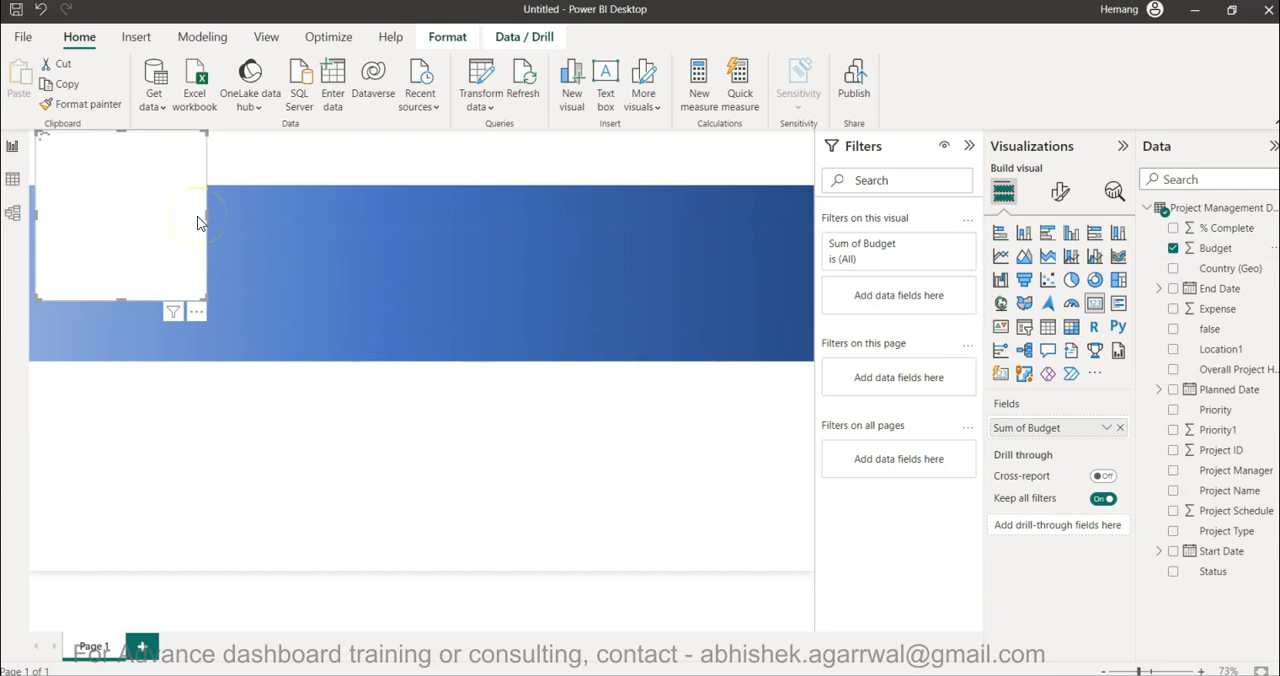
{"action": "left_click_drag", "start_coordinate": [122, 131], "coordinate": [130, 222]}
- Check the reference KPI tiles, then filter the budget card in Power BI to the On Hold status
{"action": "key", "text": "alt+Tab"}
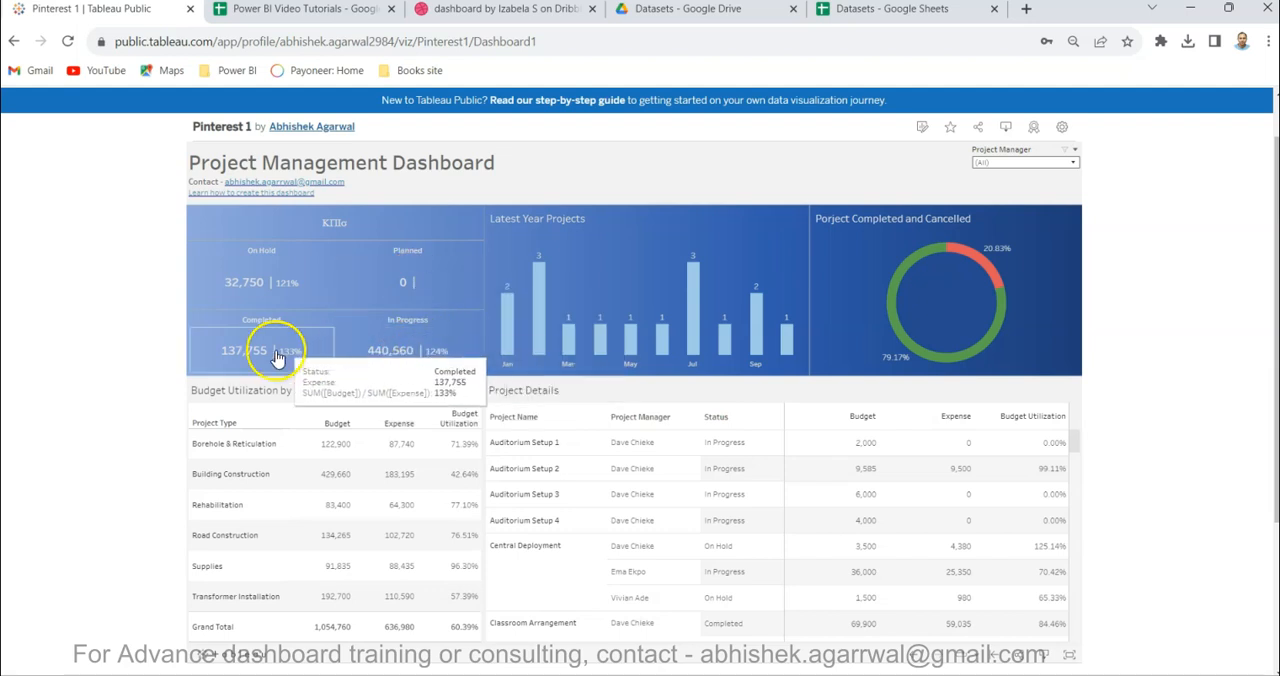
{"action": "key", "text": "alt+Tab"}
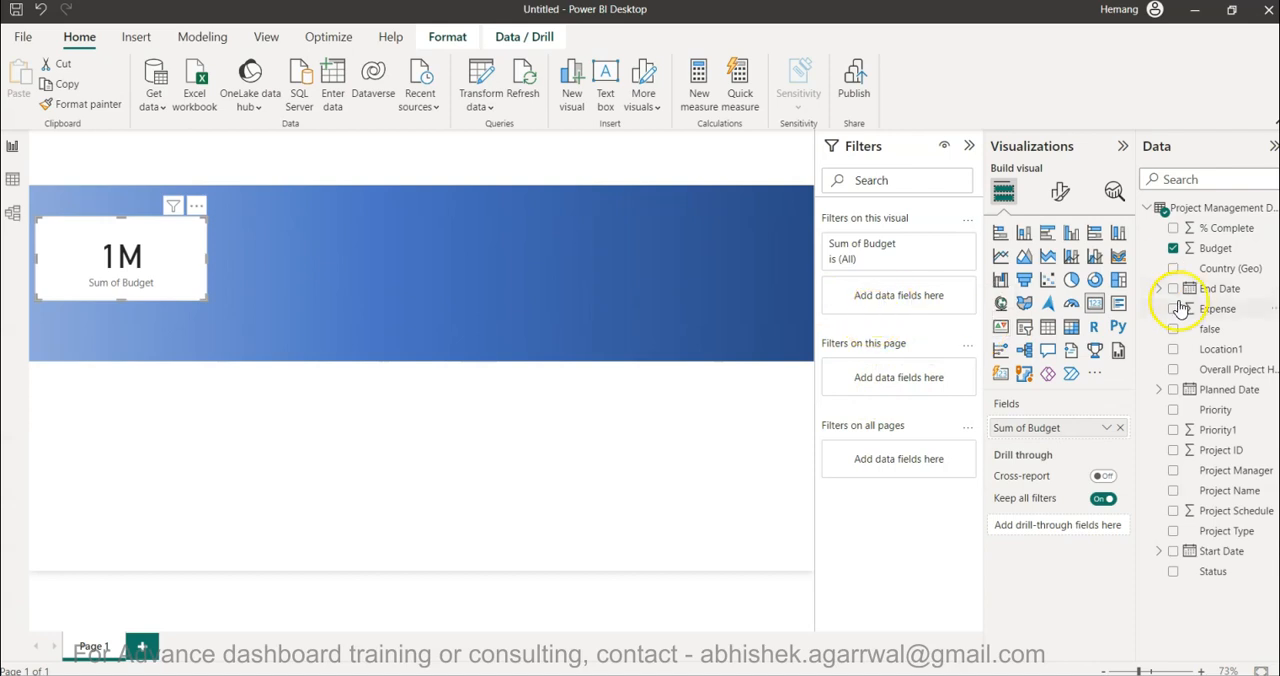
{"action": "left_click_drag", "start_coordinate": [1215, 569], "coordinate": [886, 300]}
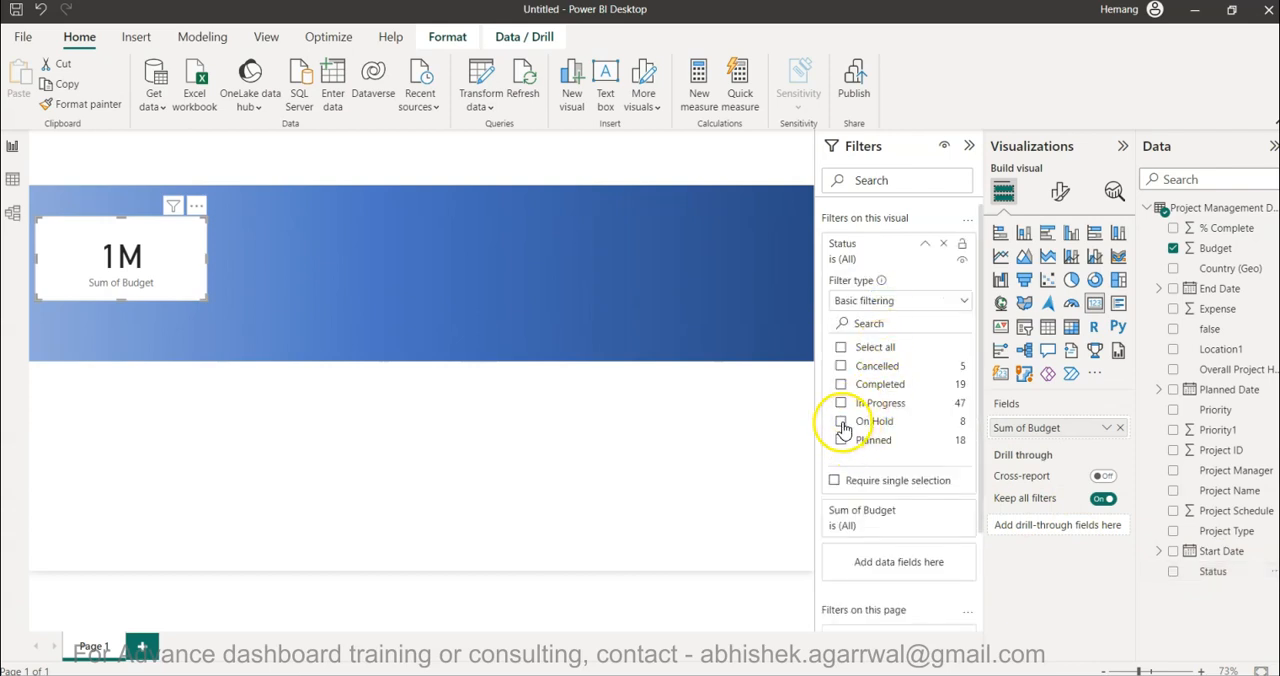
{"action": "left_click", "coordinate": [842, 424]}
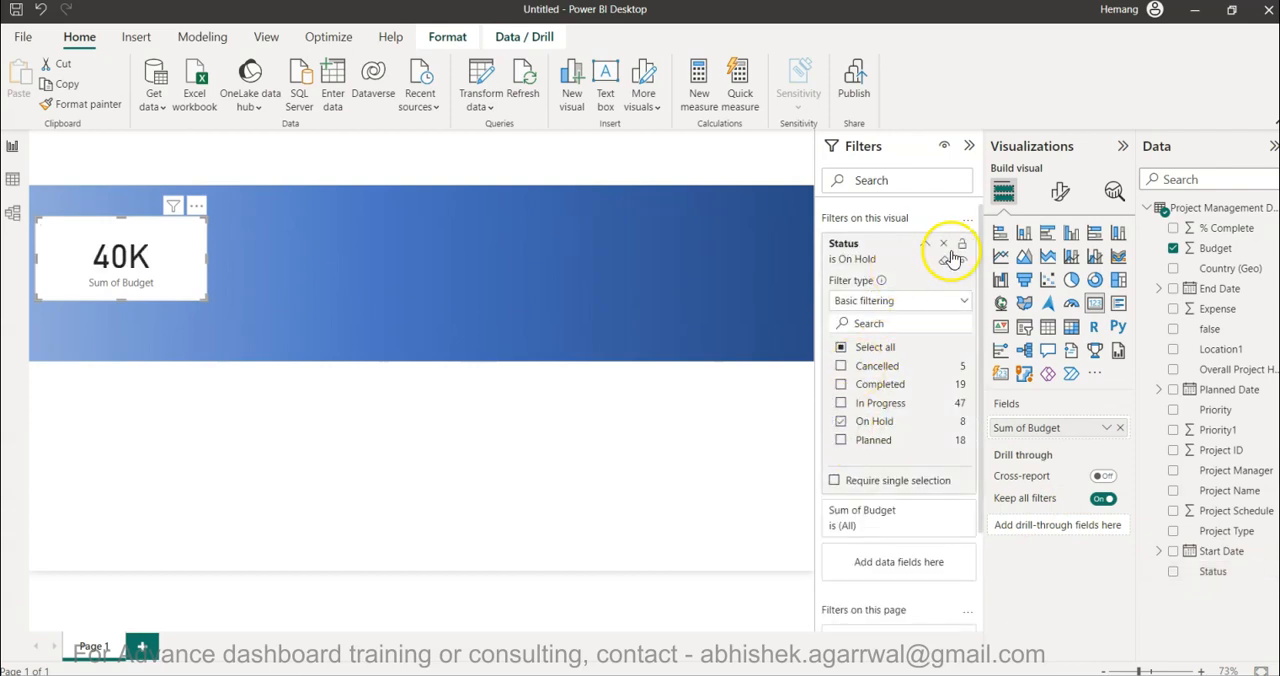
- Set the budget card's callout value display units to None
{"action": "left_click", "coordinate": [1064, 198]}
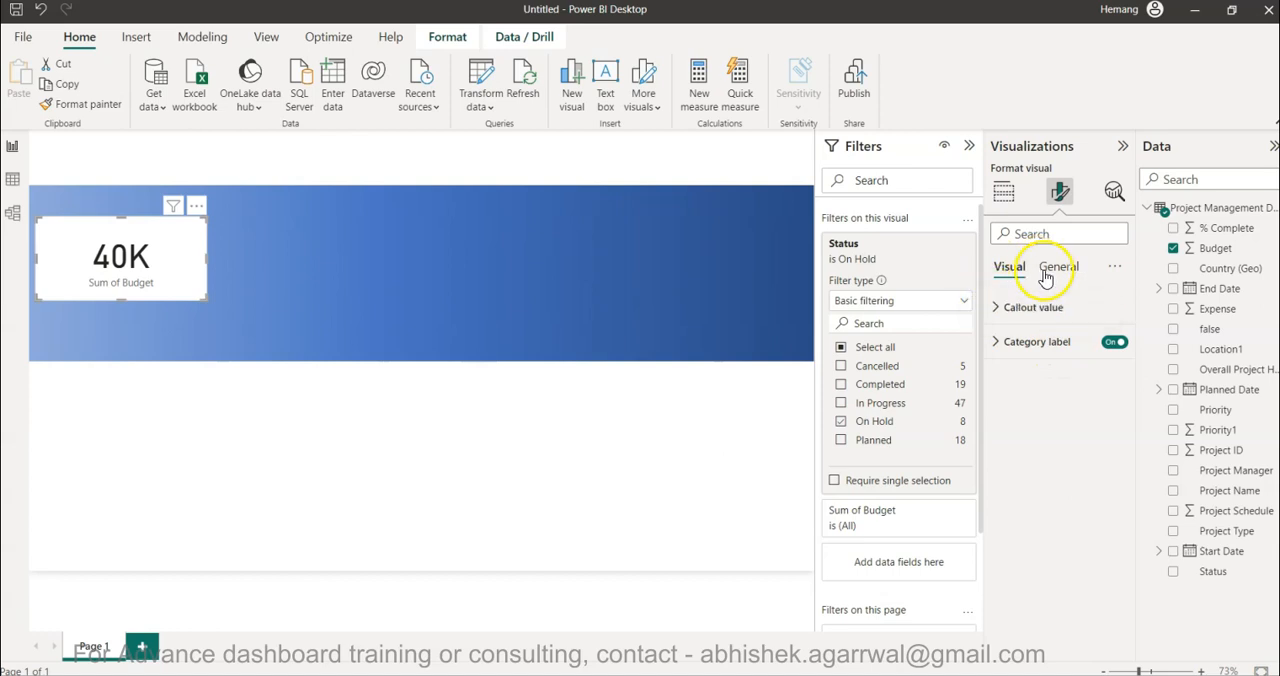
{"action": "left_click", "coordinate": [1060, 307]}
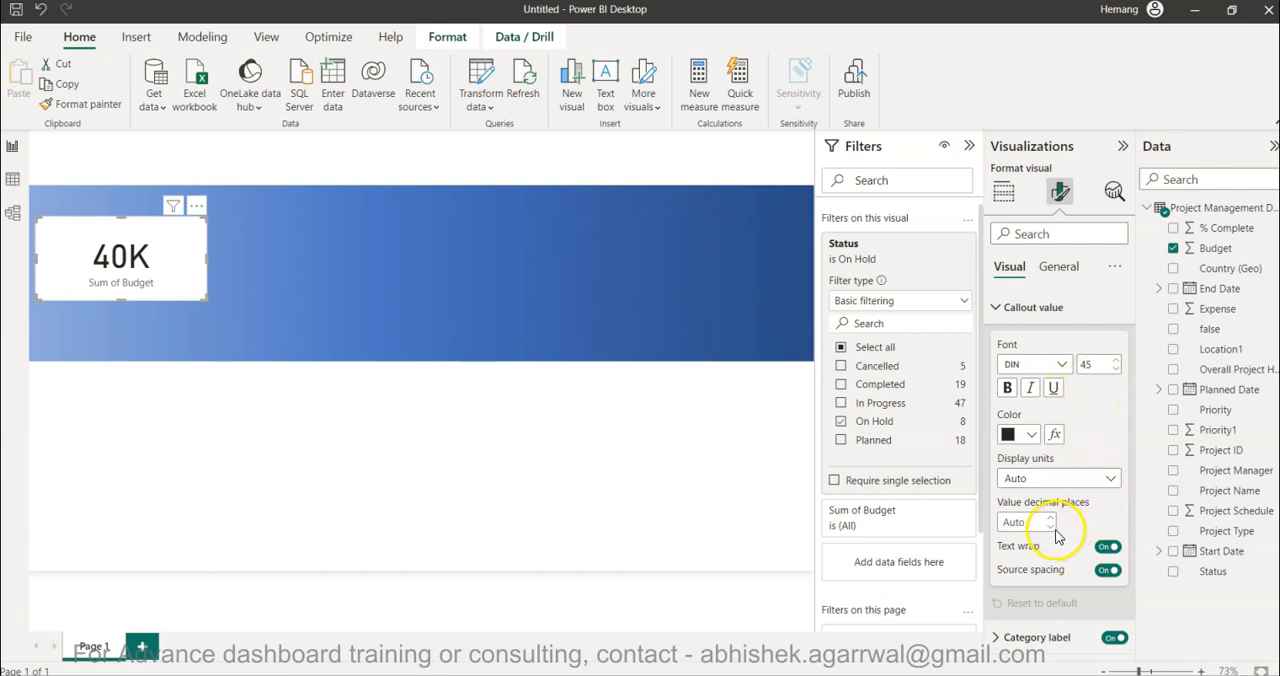
{"action": "left_click", "coordinate": [1045, 478]}
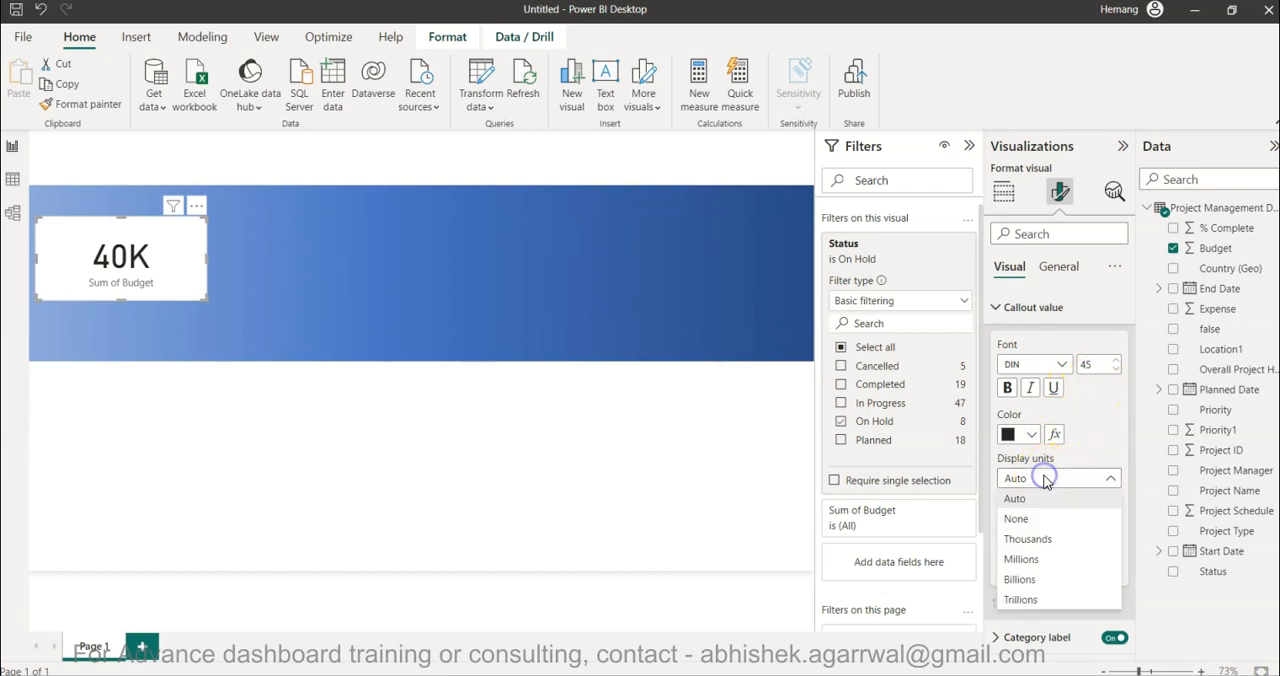
{"action": "left_click", "coordinate": [1040, 521]}
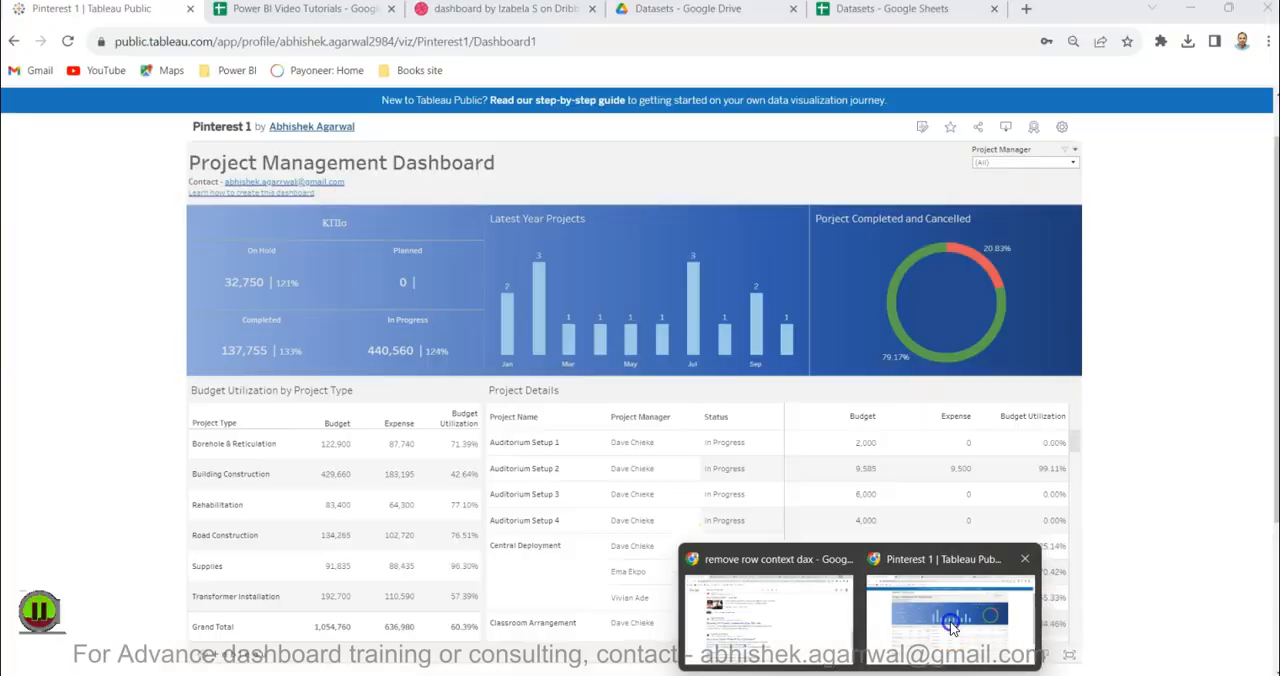
- Switch to the Tableau reference dashboard and examine its On Hold KPI and the Project Manager filter options
{"action": "left_click", "coordinate": [958, 615]}
{"action": "mouse_move", "coordinate": [243, 295]}
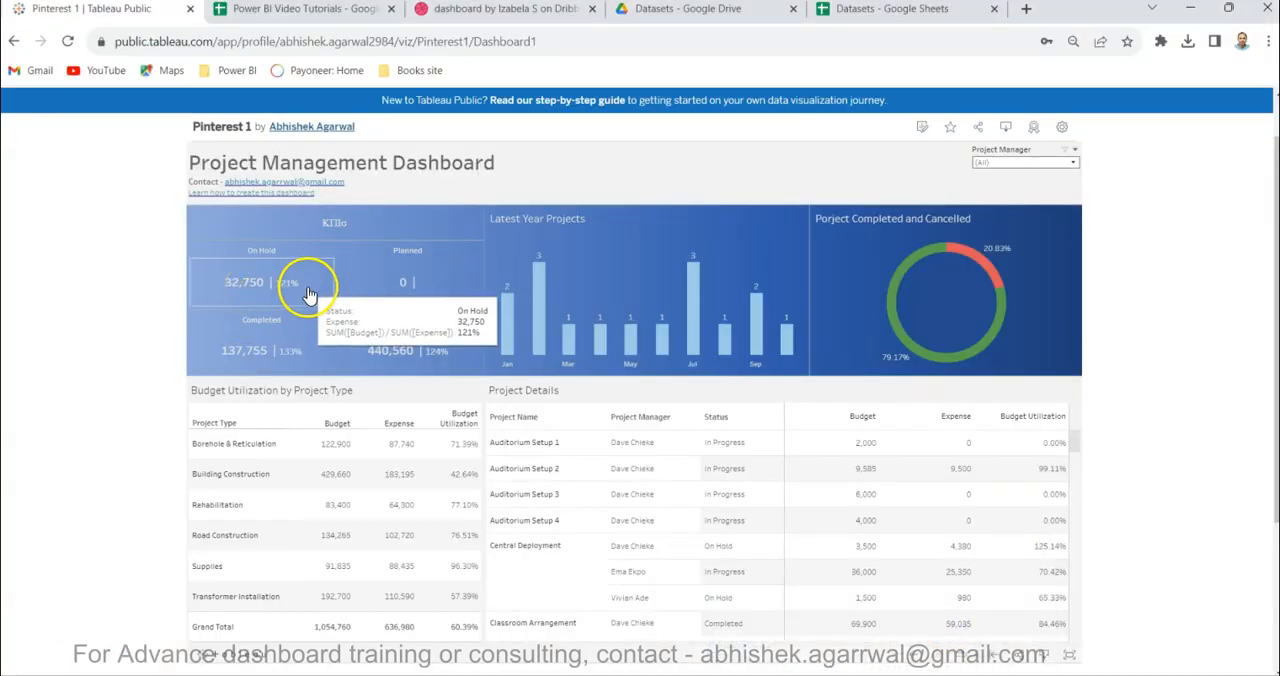
{"action": "left_click", "coordinate": [1009, 165]}
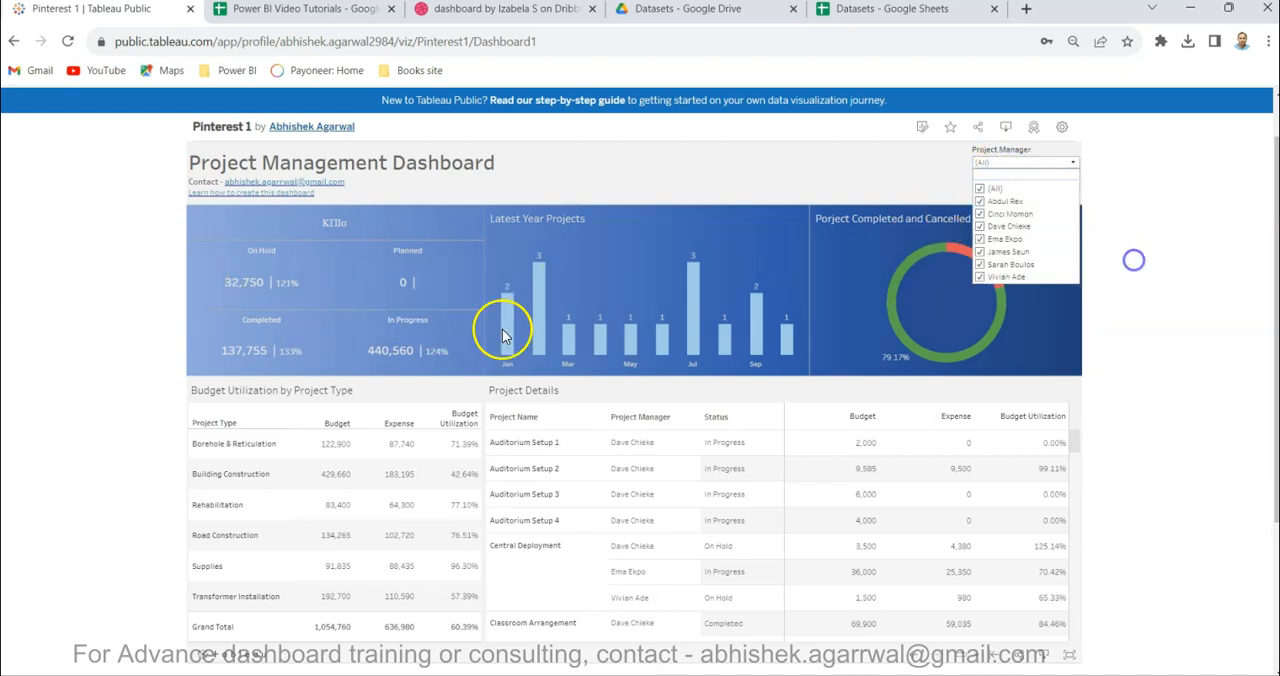
- Return to Power BI and shrink the budget card's height and width on the blue band
{"action": "left_click", "coordinate": [592, 674]}
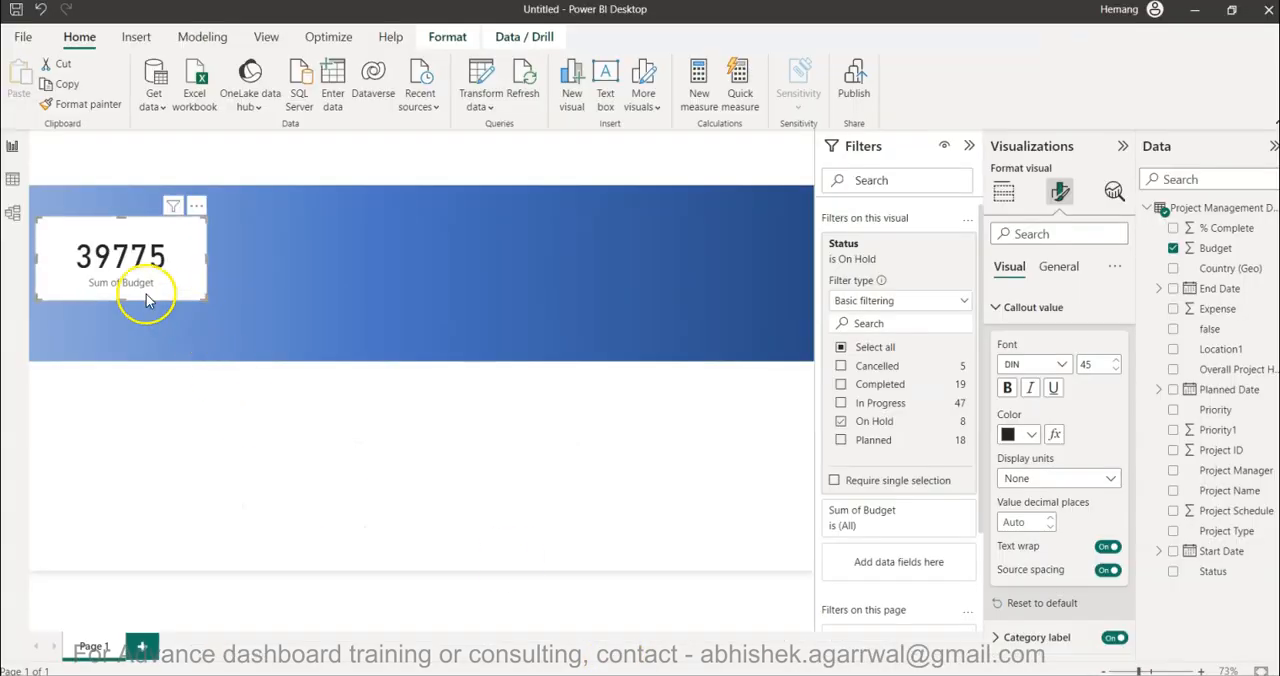
{"action": "left_click_drag", "start_coordinate": [120, 300], "coordinate": [121, 291]}
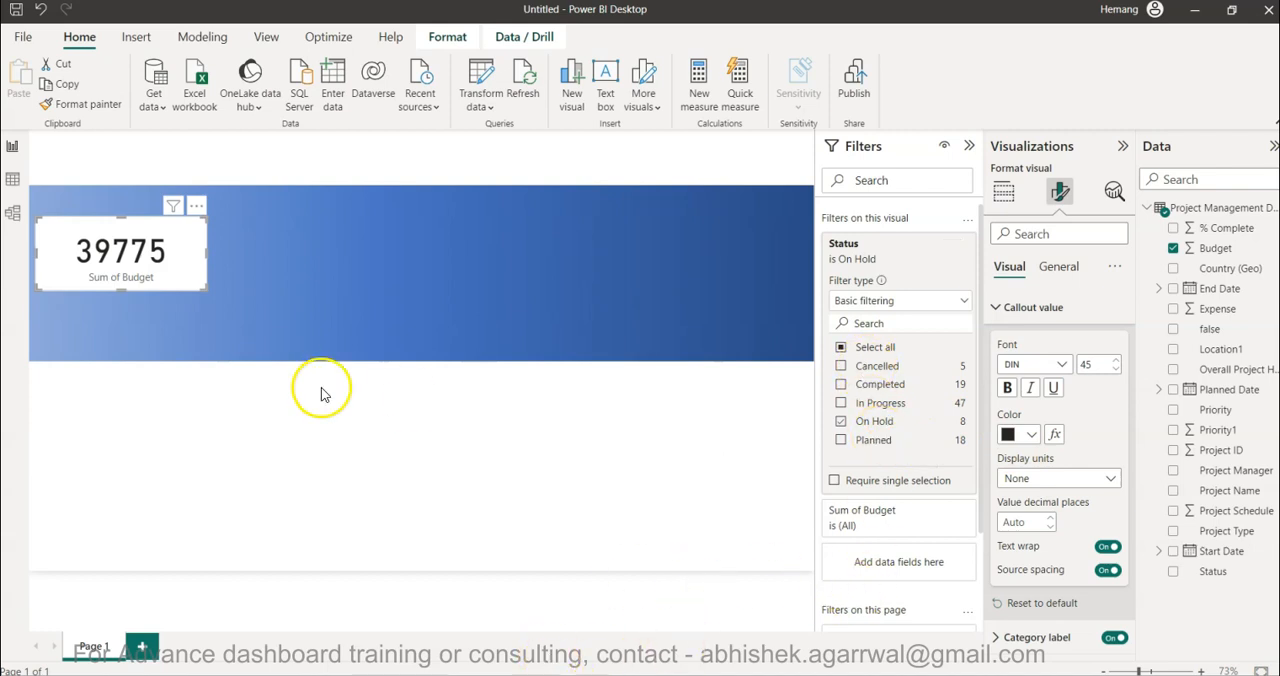
{"action": "left_click_drag", "start_coordinate": [207, 251], "coordinate": [172, 248]}
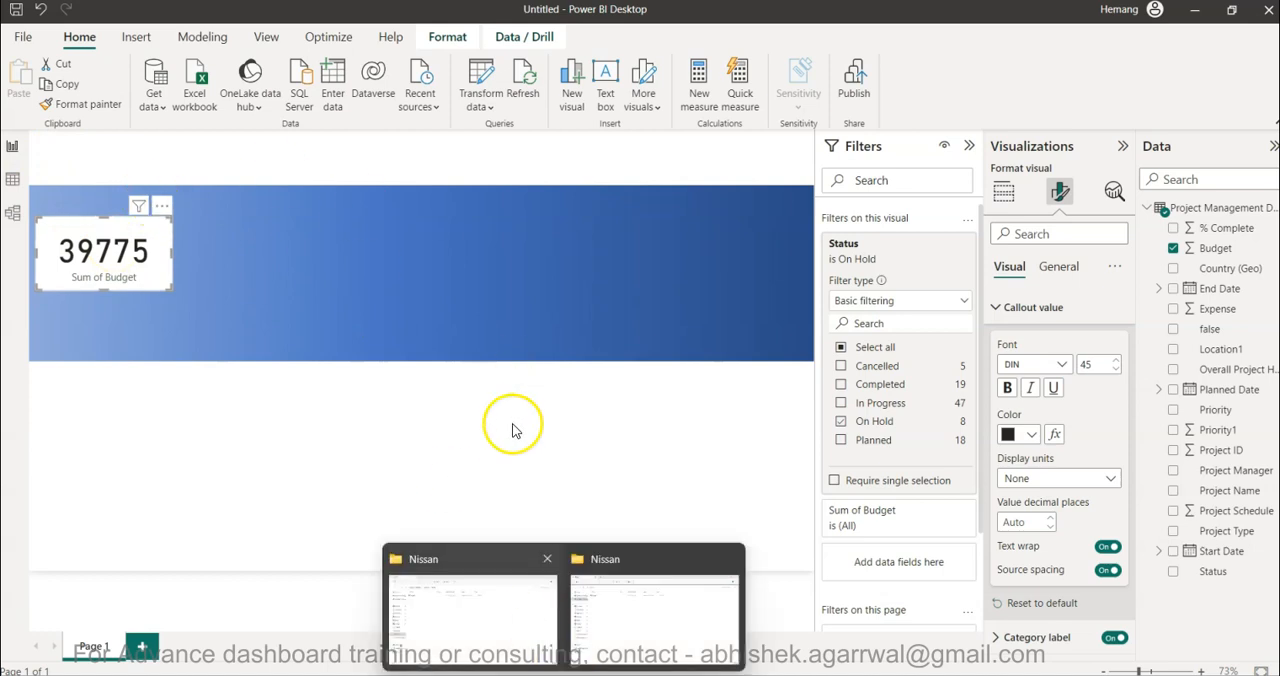
- Switch to the 3 Project Mgmt folder and open the Project Management Data file in a maximized Excel window
{"action": "left_click", "coordinate": [659, 437]}
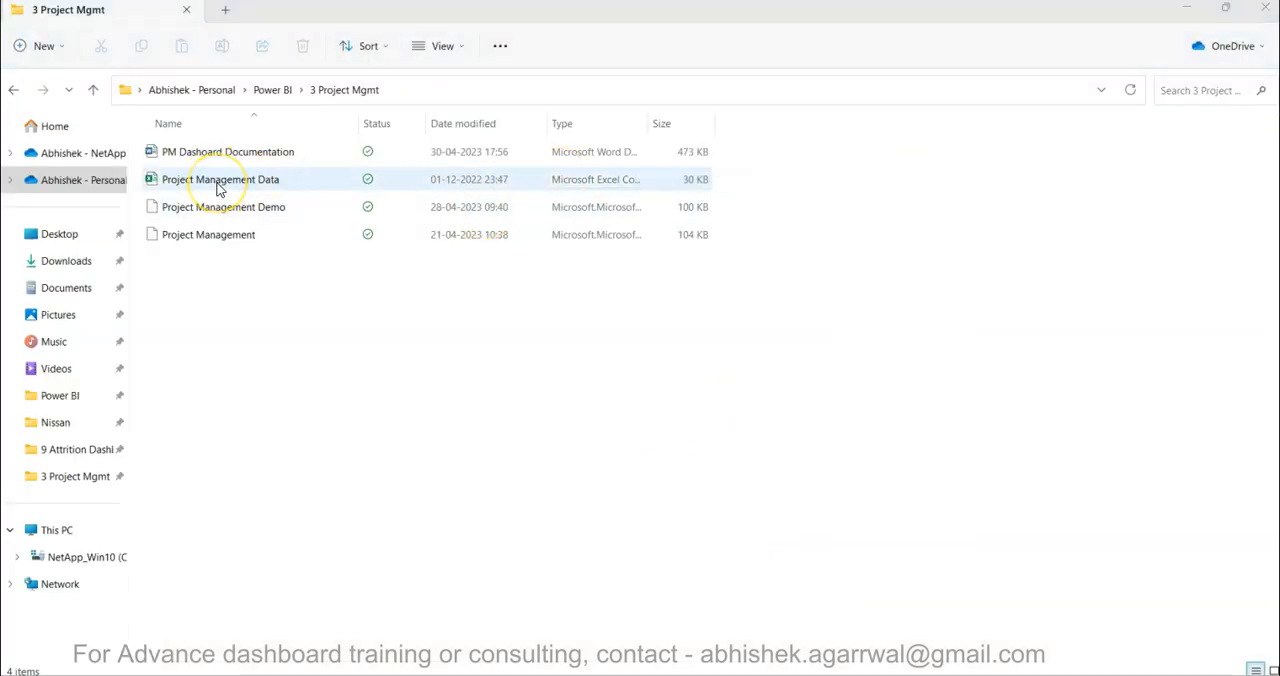
{"action": "left_click", "coordinate": [217, 183]}
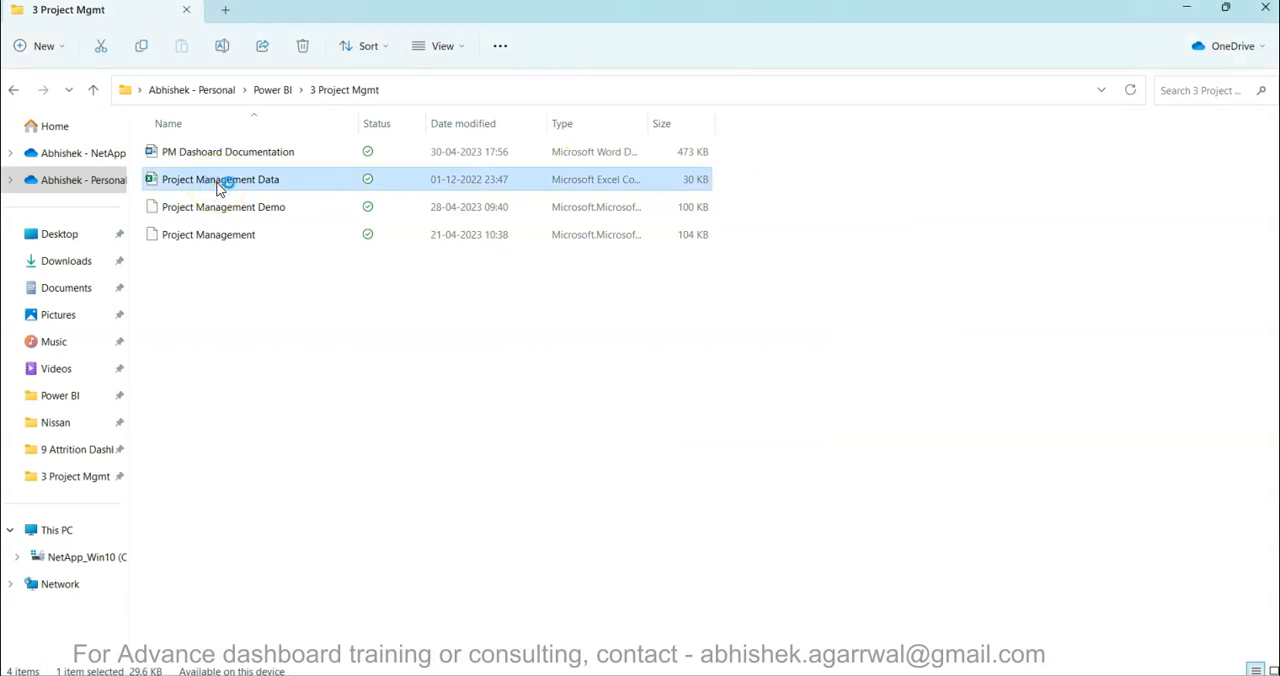
{"action": "double_click", "coordinate": [220, 189]}
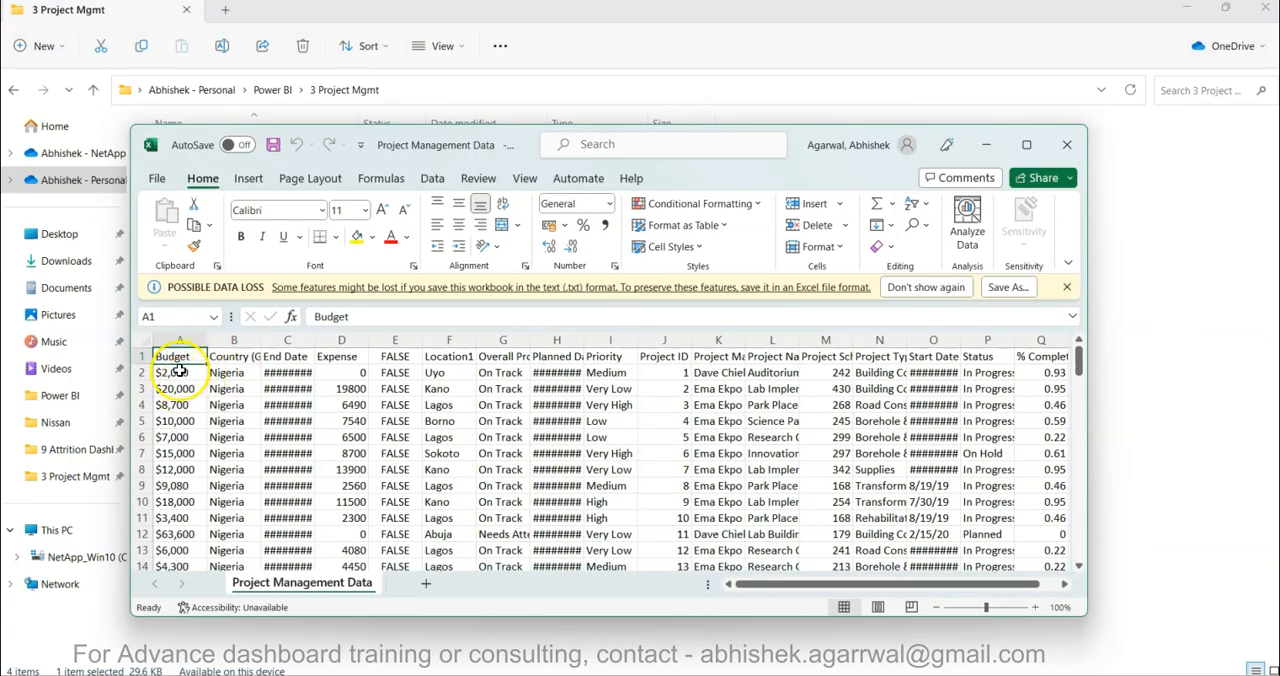
{"action": "left_click", "coordinate": [180, 343]}
{"action": "left_click", "coordinate": [193, 405]}
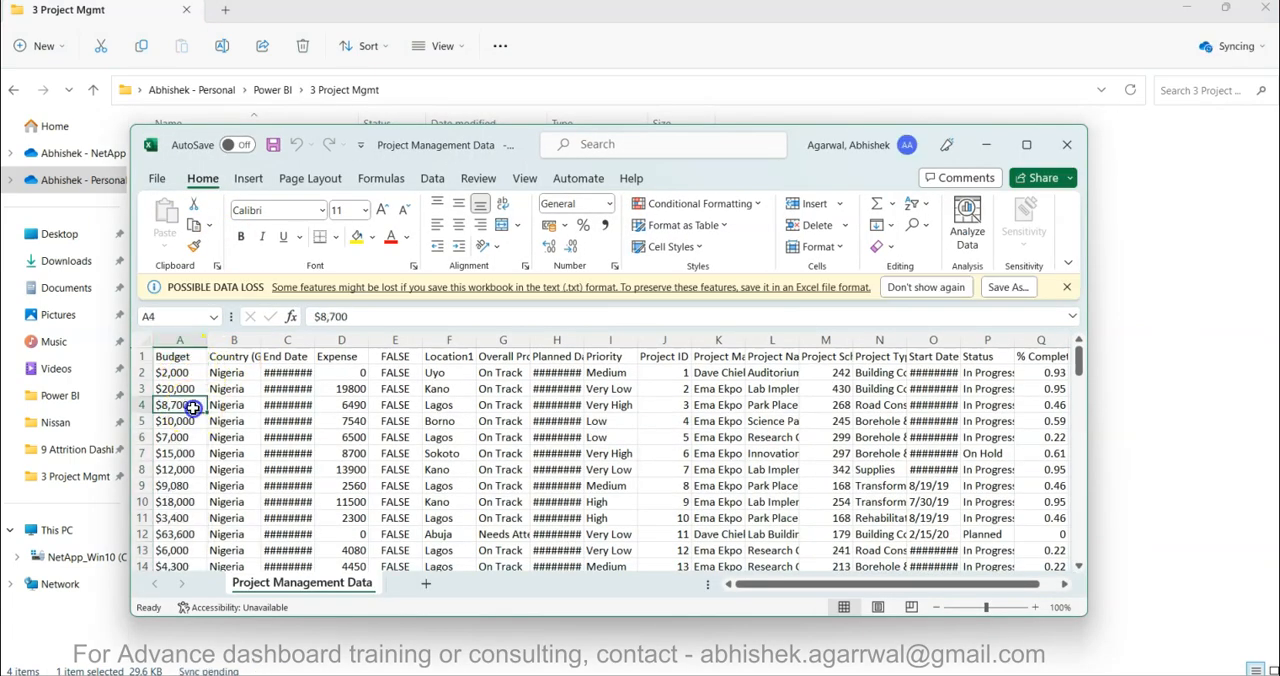
{"action": "left_click", "coordinate": [1026, 145]}
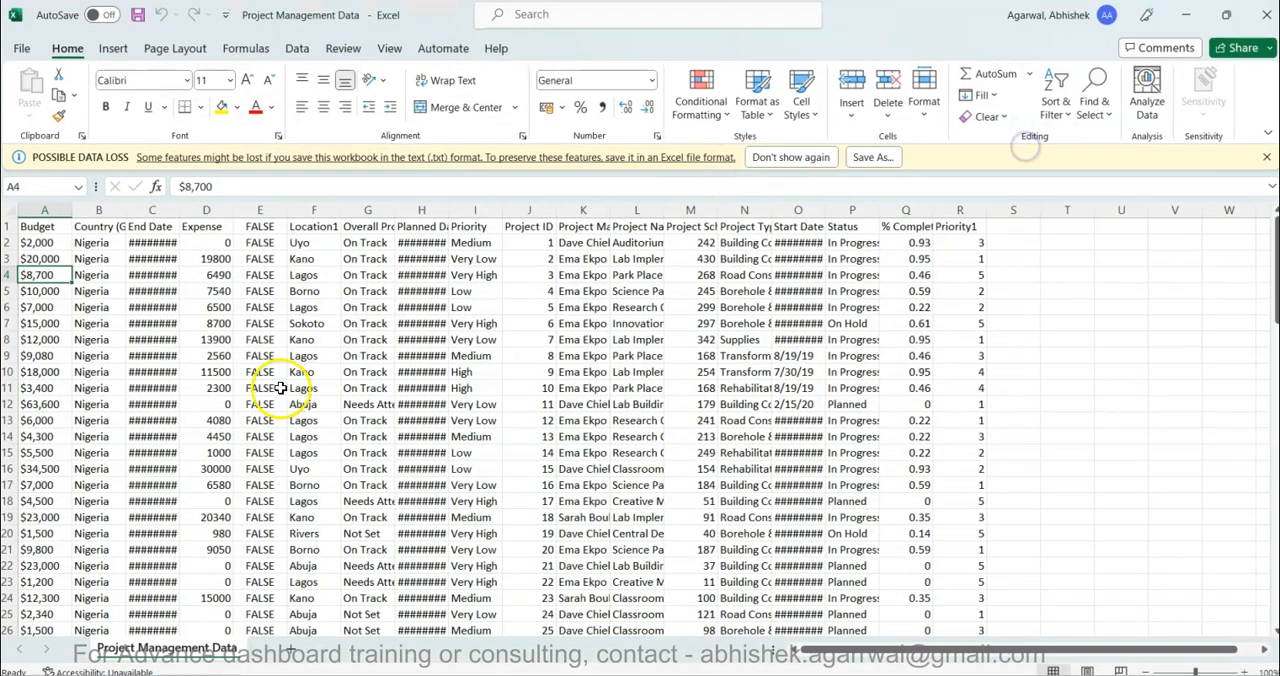
- Widen the End Date and Budget columns of the Project Management Data sheet
{"action": "left_click_drag", "start_coordinate": [177, 217], "coordinate": [191, 214]}
{"action": "left_click_drag", "start_coordinate": [73, 211], "coordinate": [104, 211]}
{"action": "left_click", "coordinate": [83, 302]}
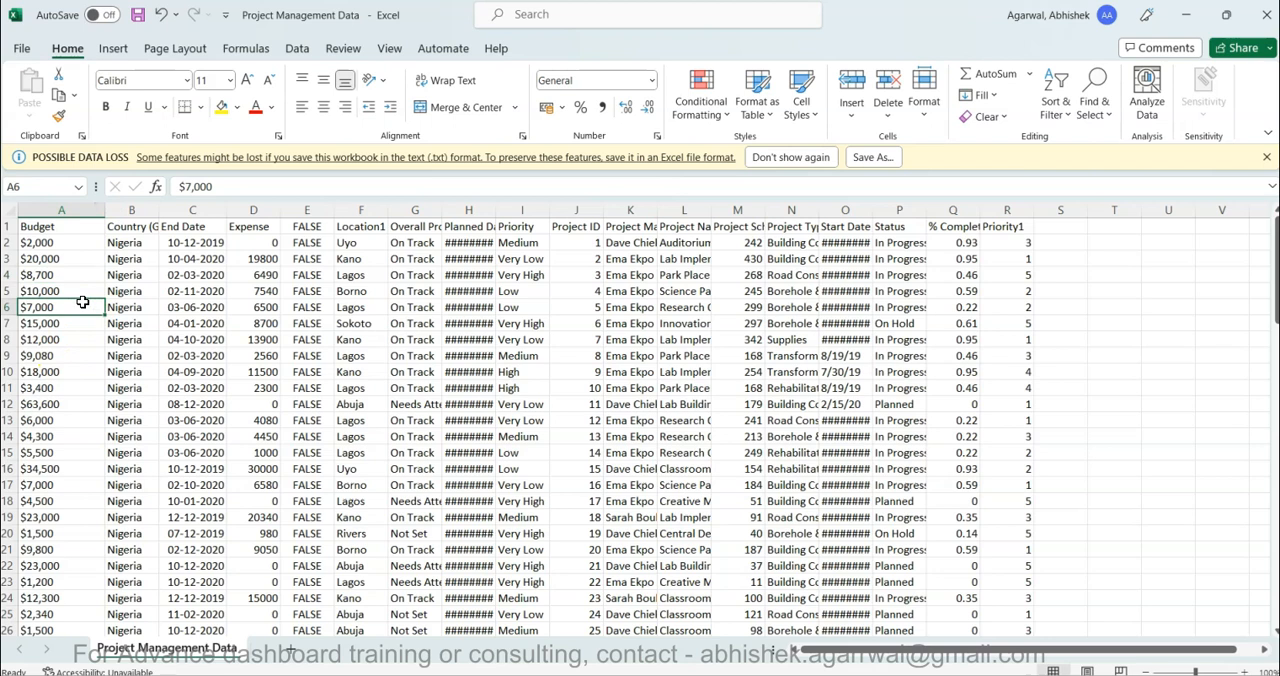
- Duplicate the Budget column of the Project Management Data sheet into empty column U
{"action": "left_click", "coordinate": [72, 212]}
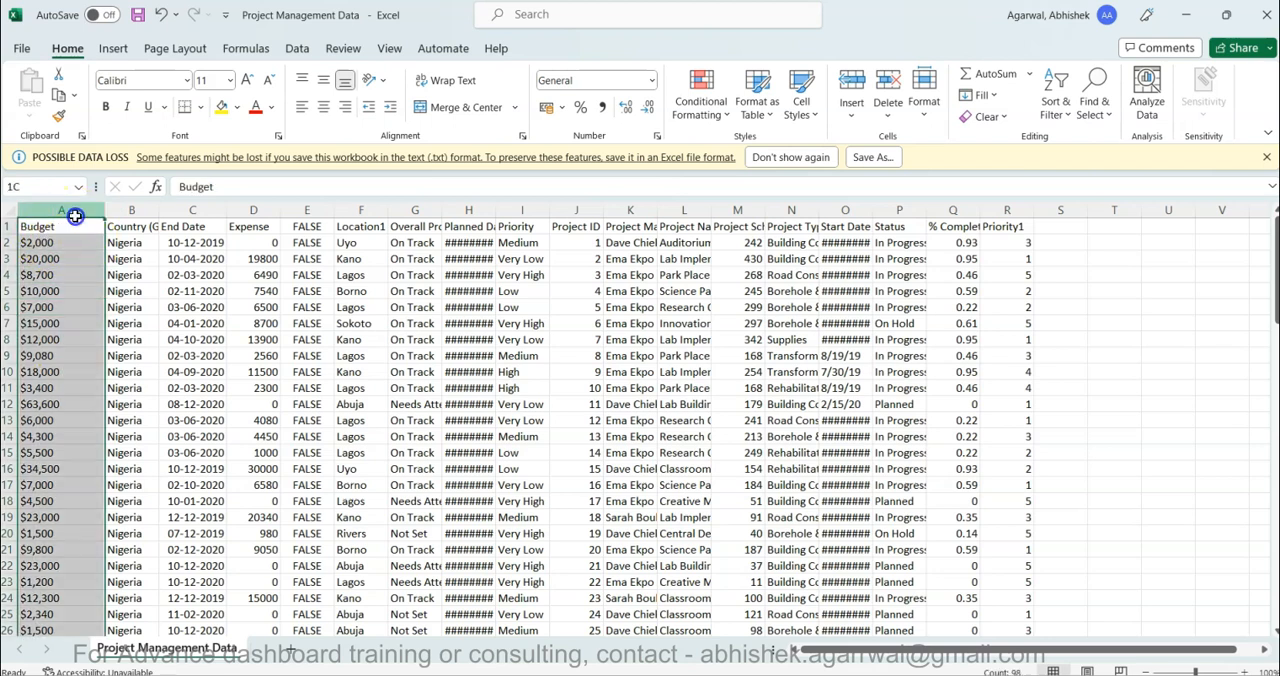
{"action": "key", "text": "ctrl+c"}
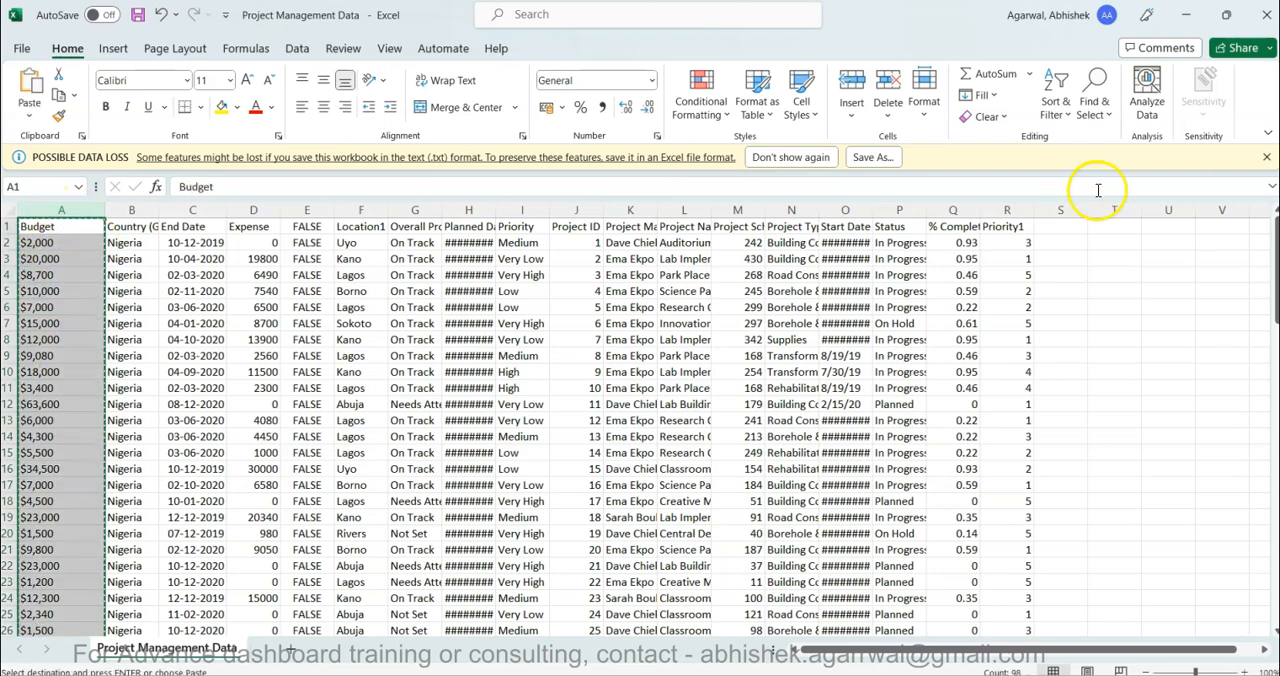
{"action": "left_click", "coordinate": [1158, 210]}
{"action": "key", "text": "ctrl+v"}
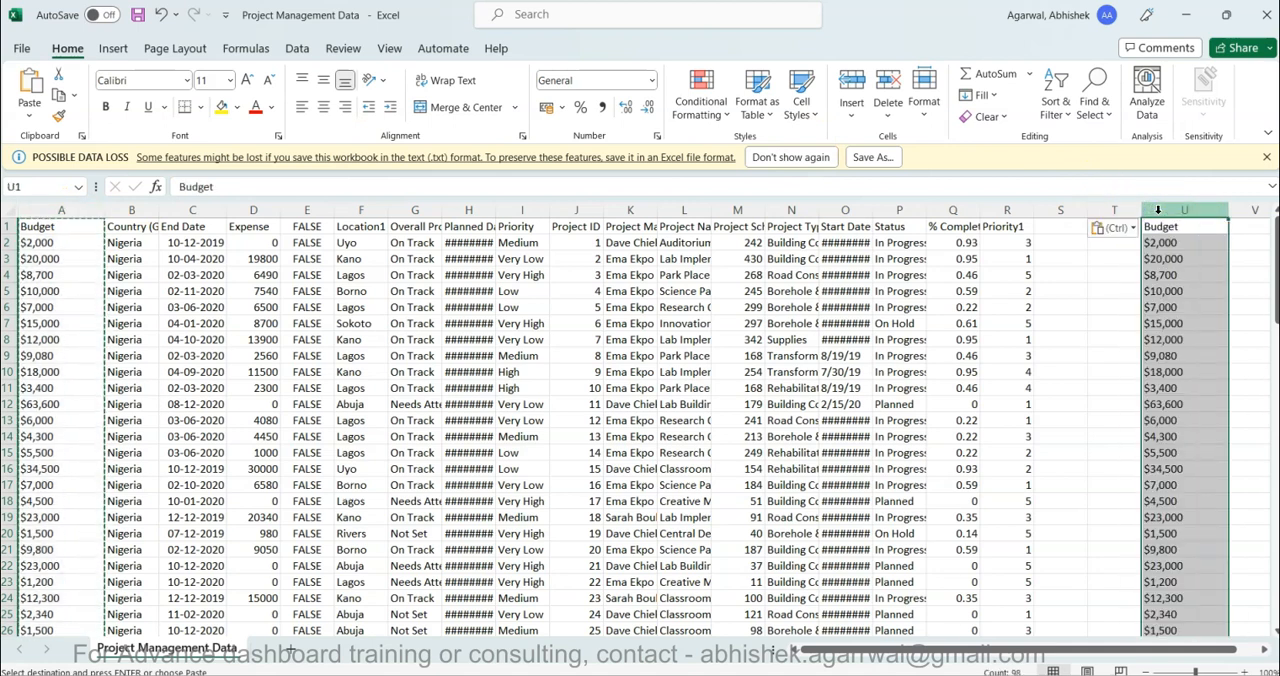
- Remove every $ sign from the Budget copy in column U by replacing it with nothing
{"action": "key", "text": "ctrl+h"}
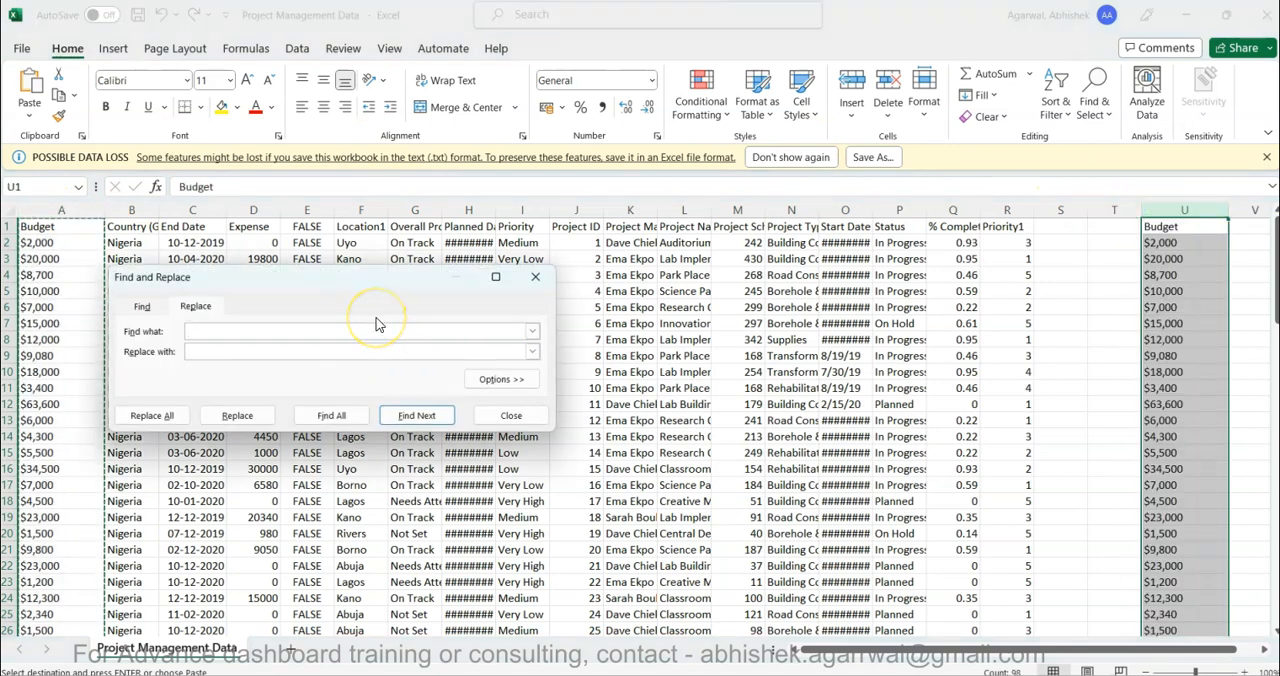
{"action": "left_click", "coordinate": [155, 416]}
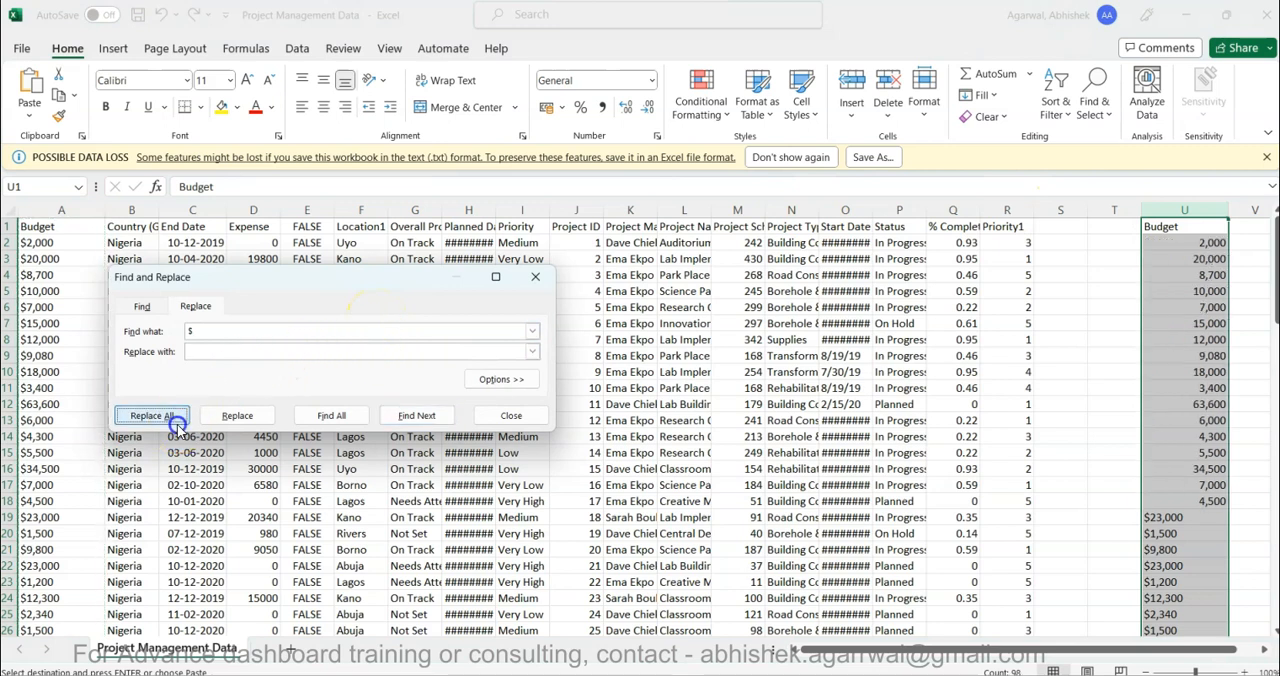
{"action": "left_click", "coordinate": [648, 392]}
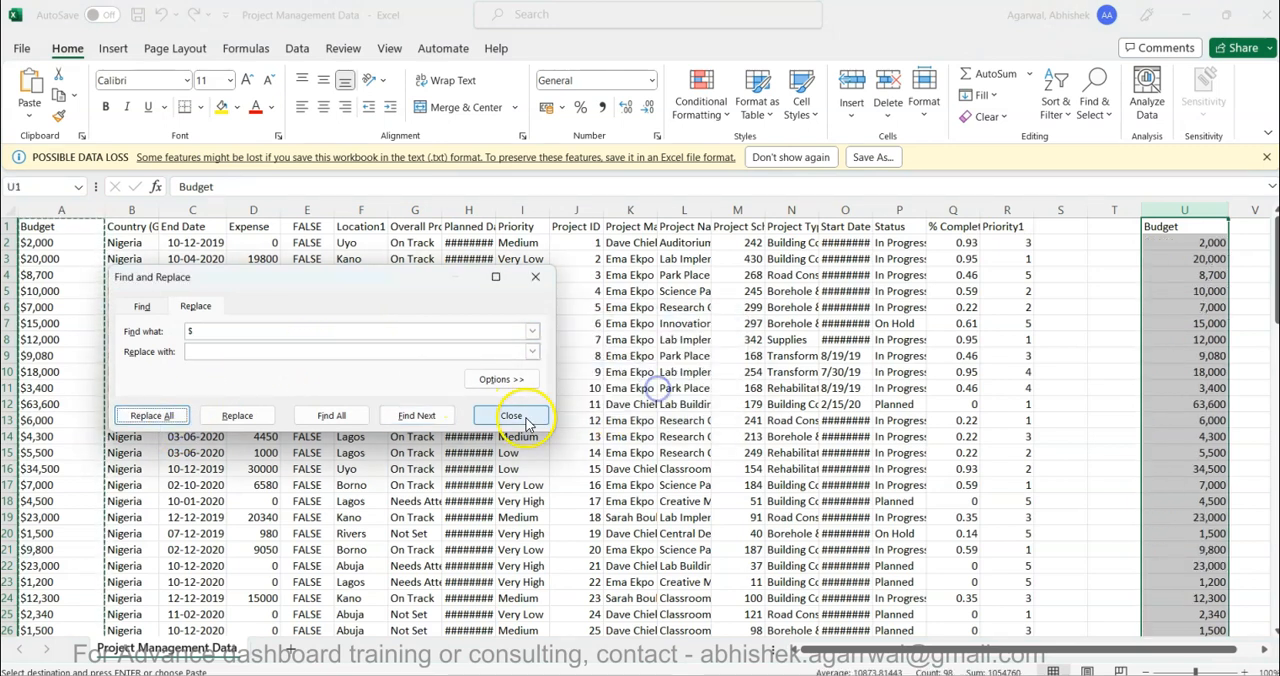
{"action": "left_click", "coordinate": [511, 415]}
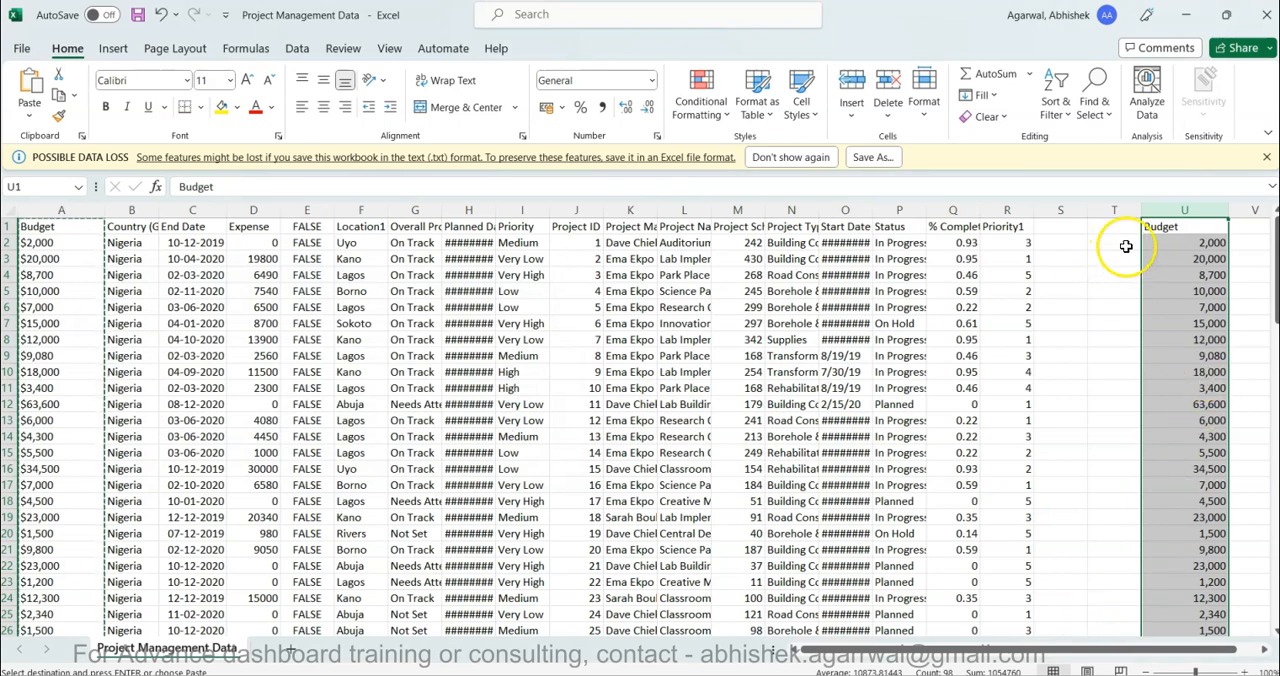
- Move the cleaned Budget copy from column U to column S and add filters to the header row
{"action": "left_click_drag", "start_coordinate": [1142, 232], "coordinate": [1063, 236]}
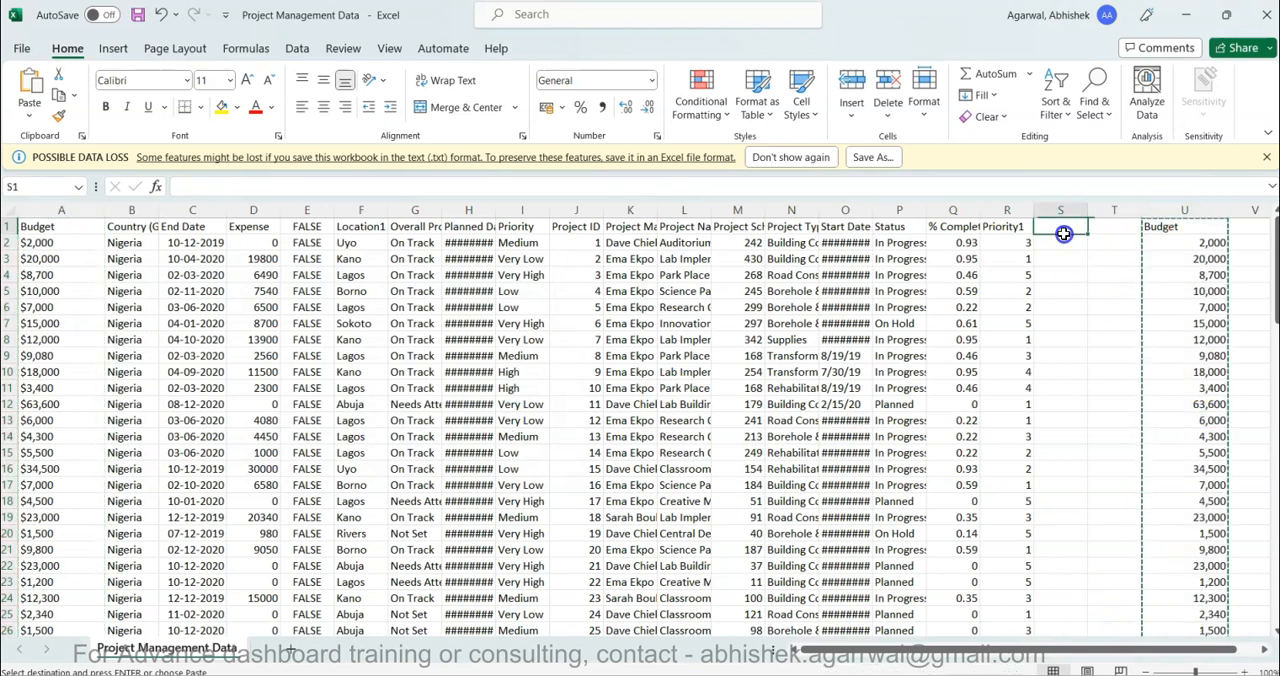
{"action": "left_click", "coordinate": [1063, 232]}
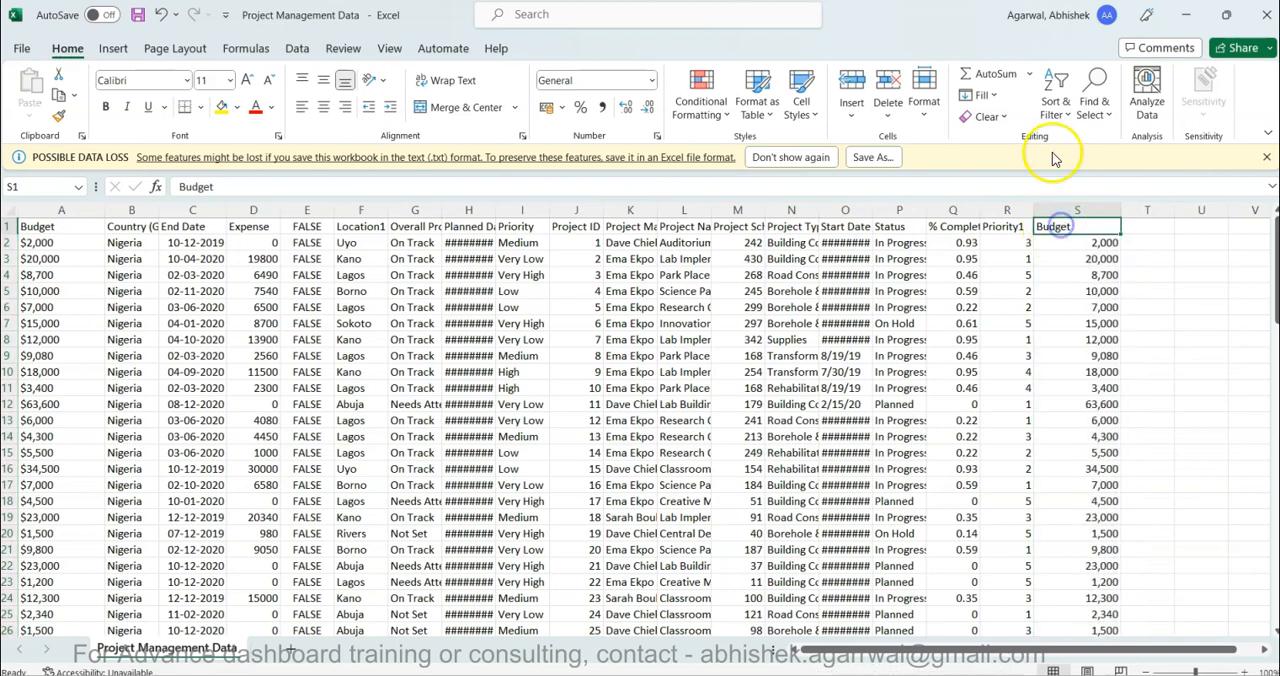
{"action": "left_click", "coordinate": [1057, 102]}
{"action": "left_click", "coordinate": [1080, 216]}
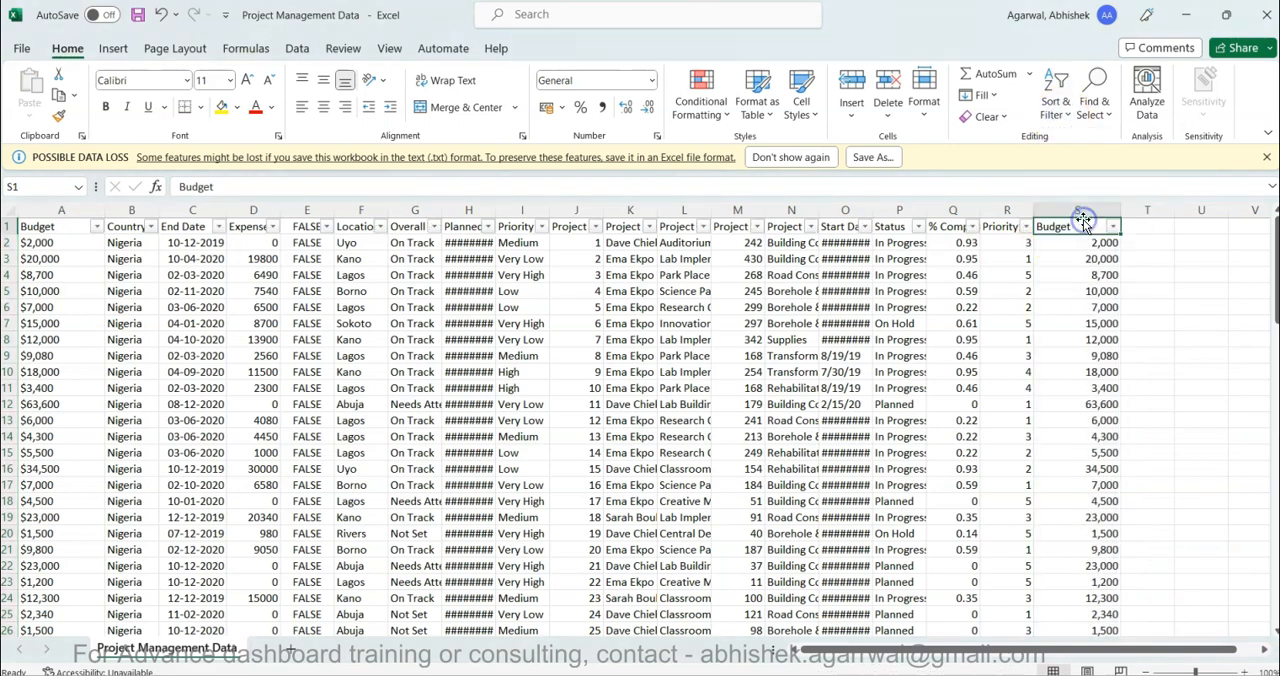
- Filter the Status column to show only the On Hold projects
{"action": "left_click", "coordinate": [918, 228]}
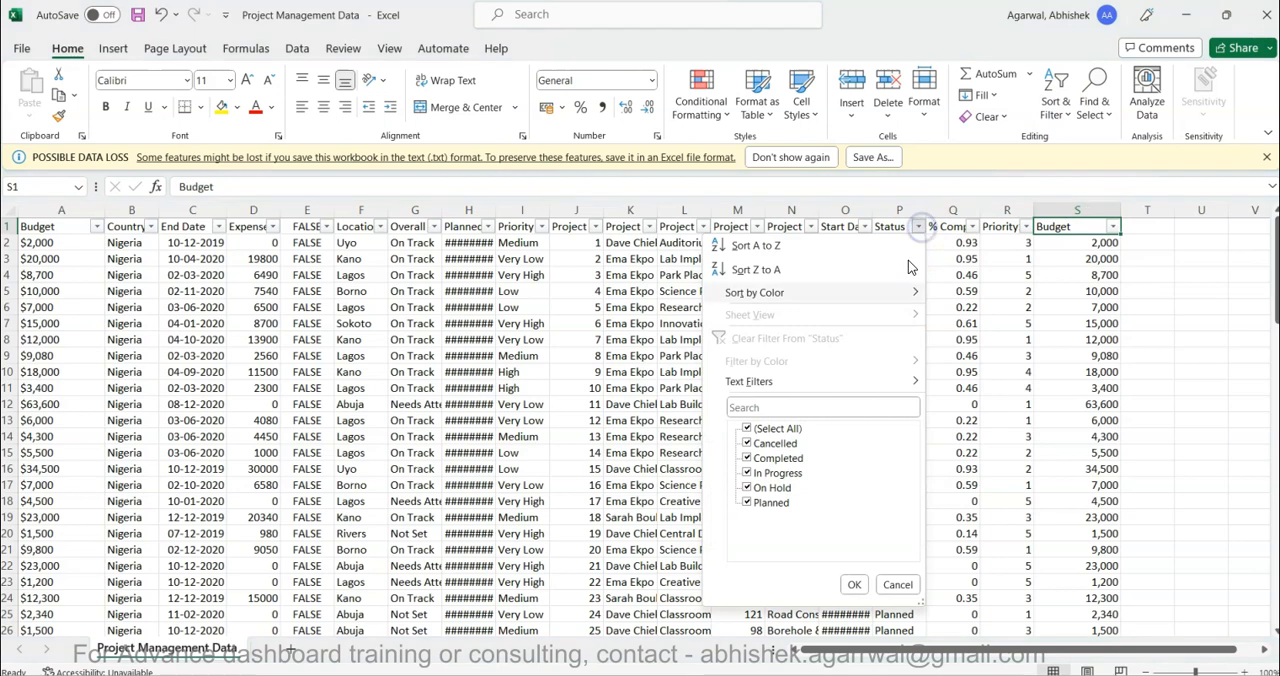
{"action": "left_click", "coordinate": [744, 488]}
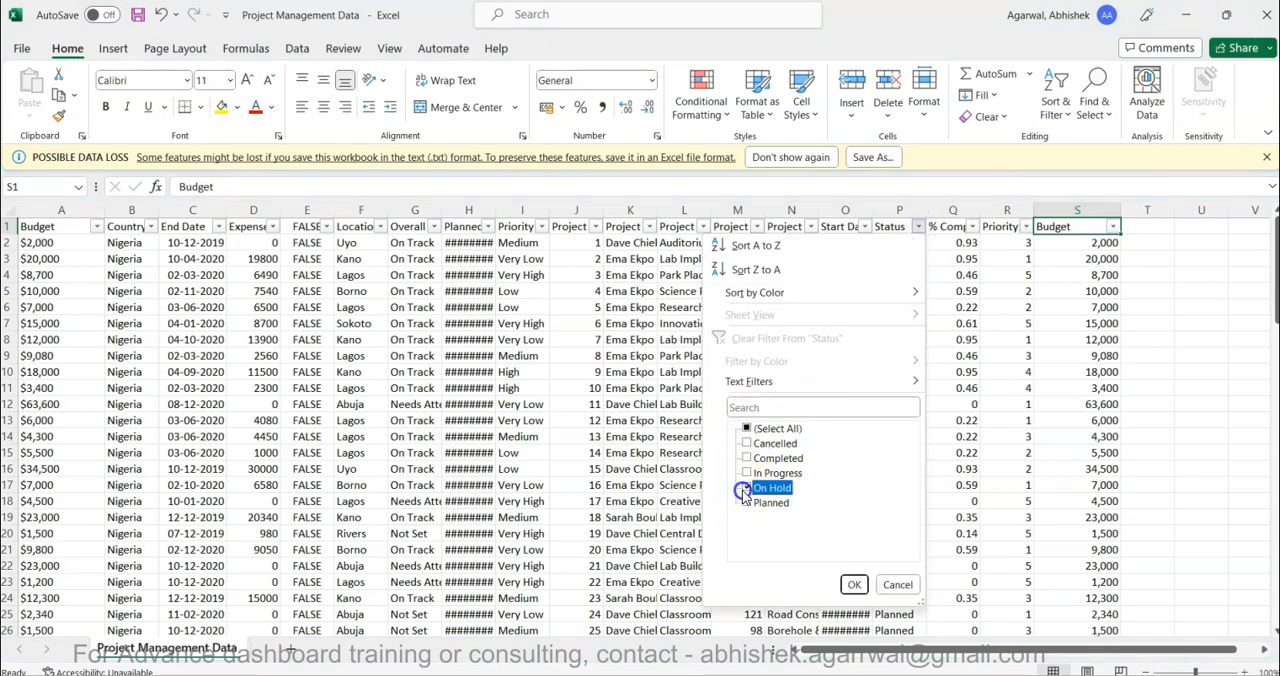
{"action": "left_click", "coordinate": [854, 585]}
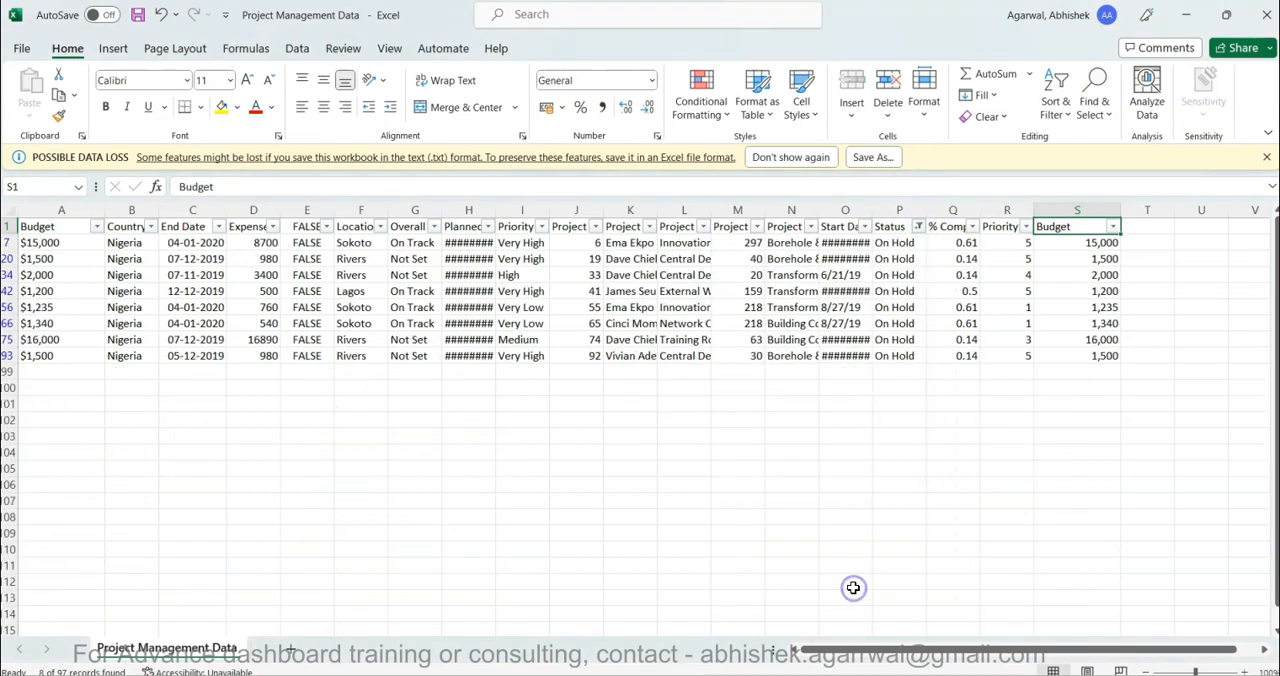
- Check the sum of the filtered On Hold budgets in column S
{"action": "key", "text": "ctrl+space"}
{"action": "left_click", "coordinate": [920, 228]}
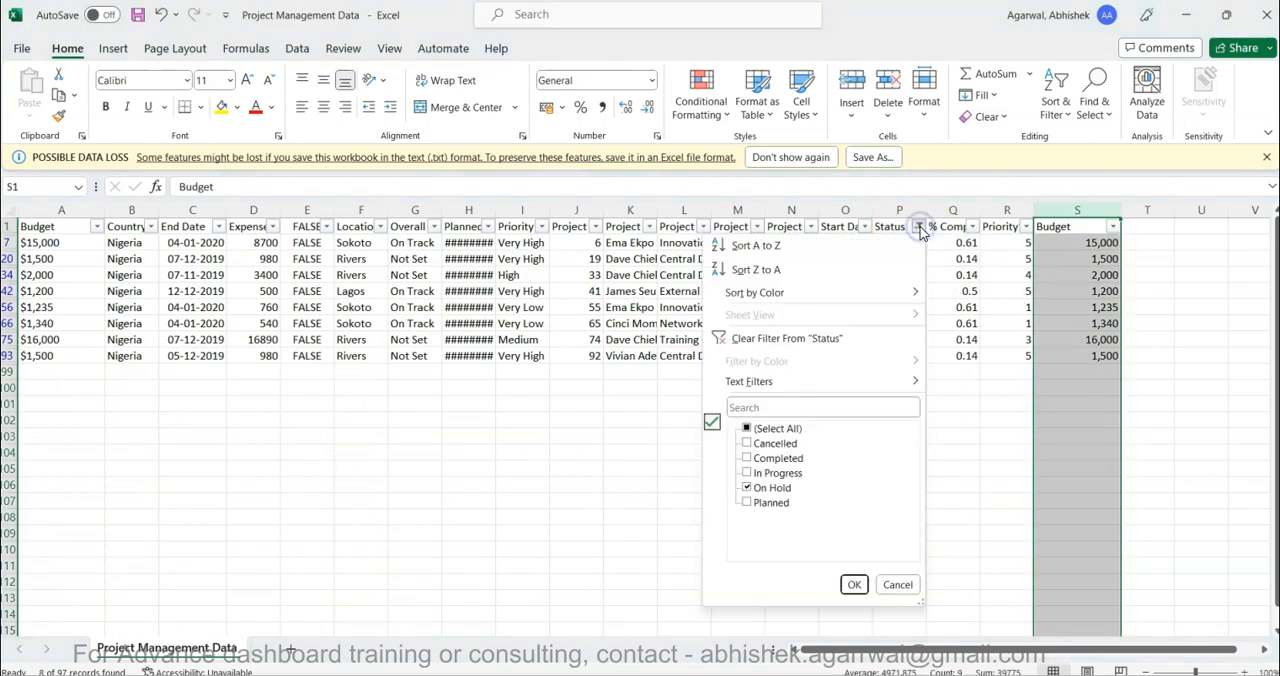
{"action": "left_click", "coordinate": [1056, 348]}
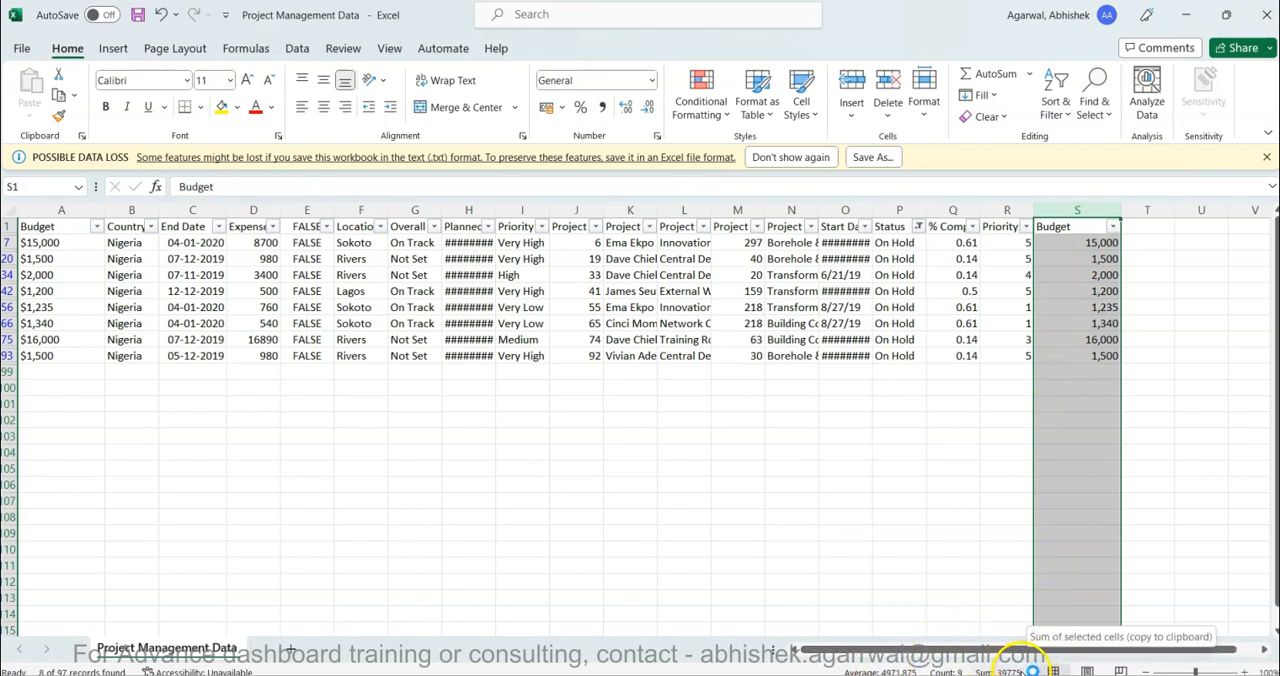
{"action": "left_click", "coordinate": [543, 374]}
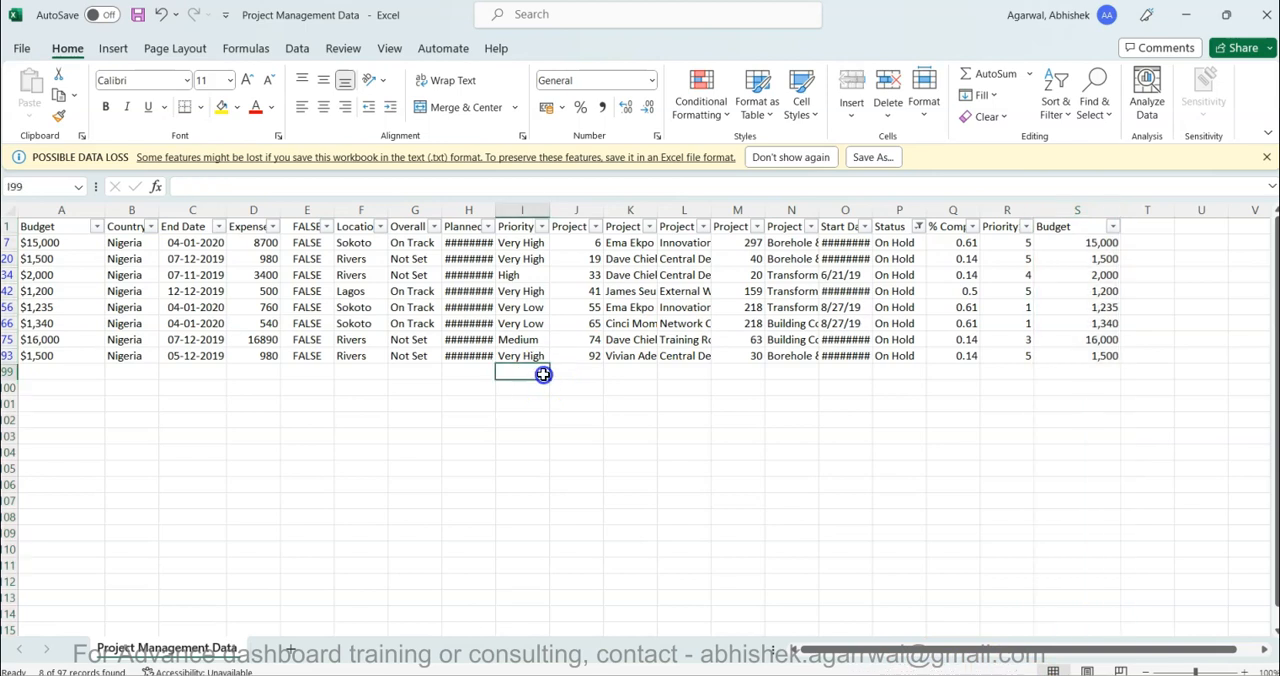
{"action": "left_click", "coordinate": [648, 355]}
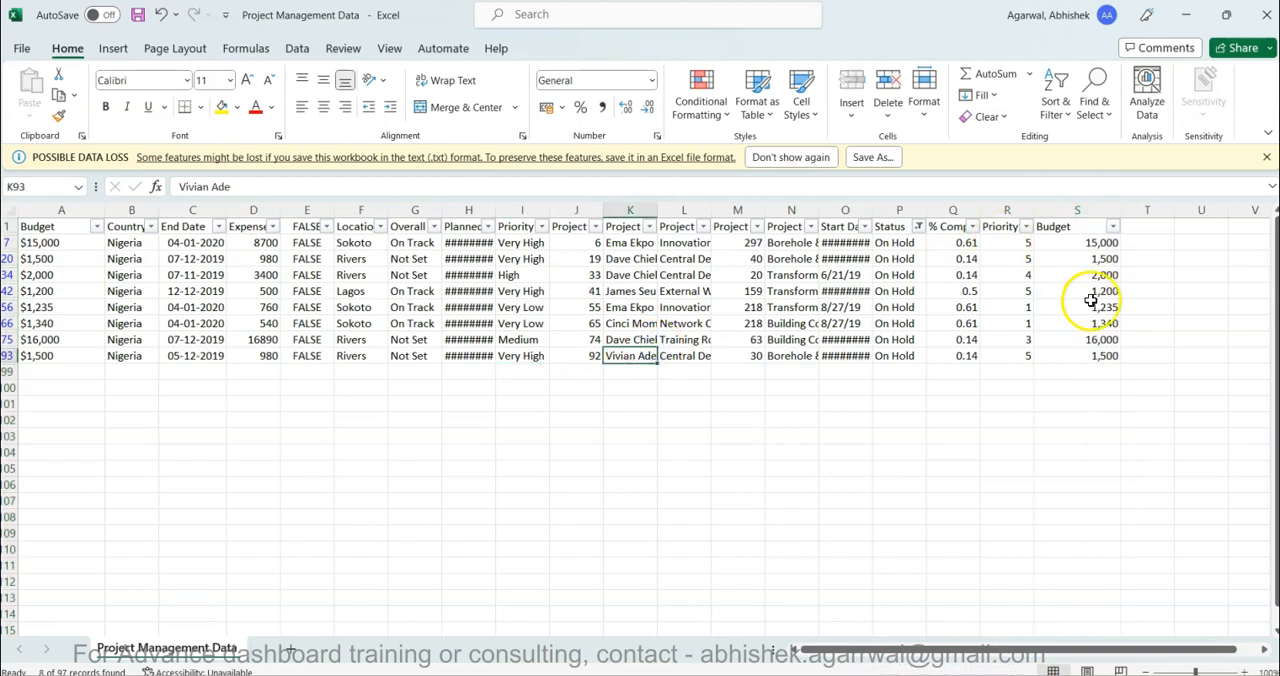
- Return to Power BI, turn off the budget card's background, and nudge the card slightly up on the blue band
{"action": "left_click", "coordinate": [662, 675]}
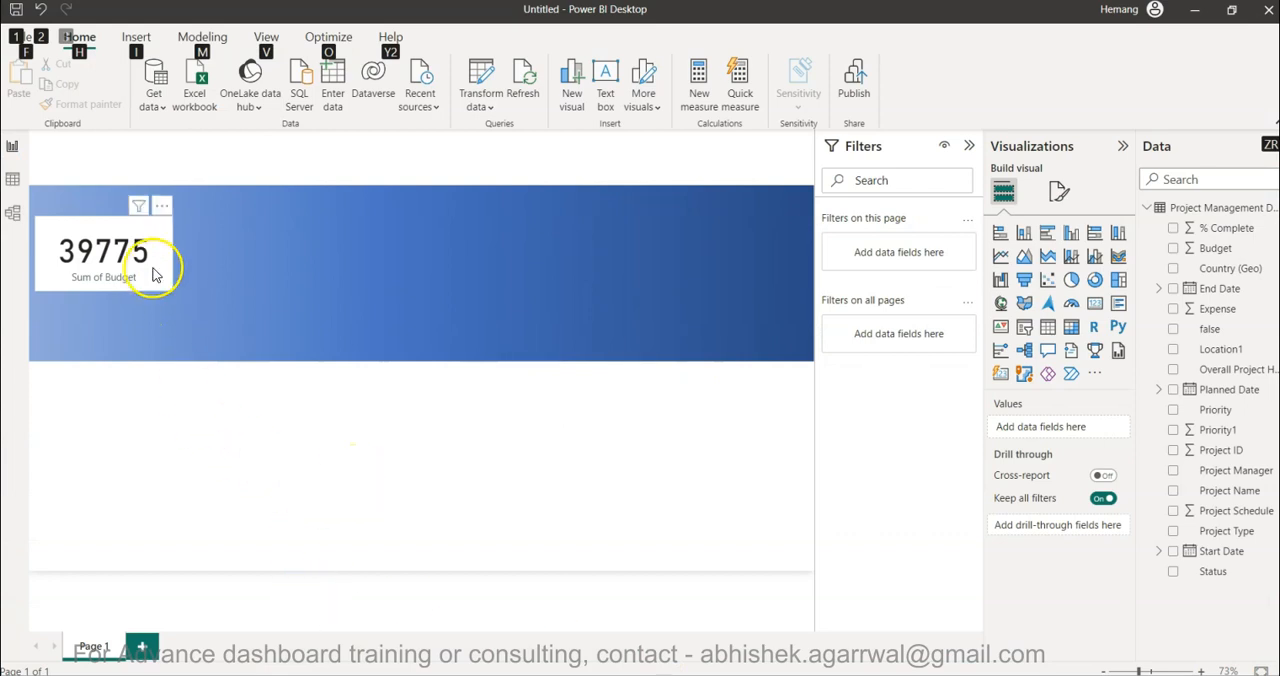
{"action": "left_click", "coordinate": [153, 275]}
{"action": "left_click", "coordinate": [1060, 192]}
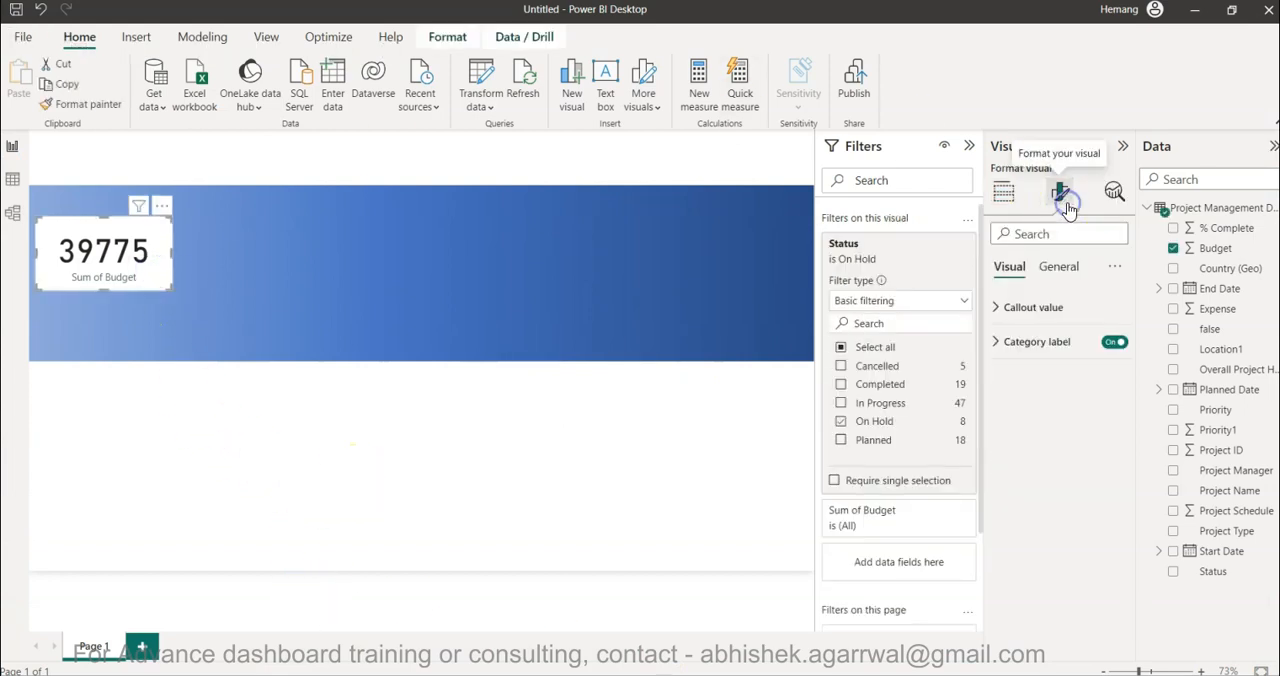
{"action": "left_click", "coordinate": [1060, 268]}
{"action": "left_click", "coordinate": [1108, 375]}
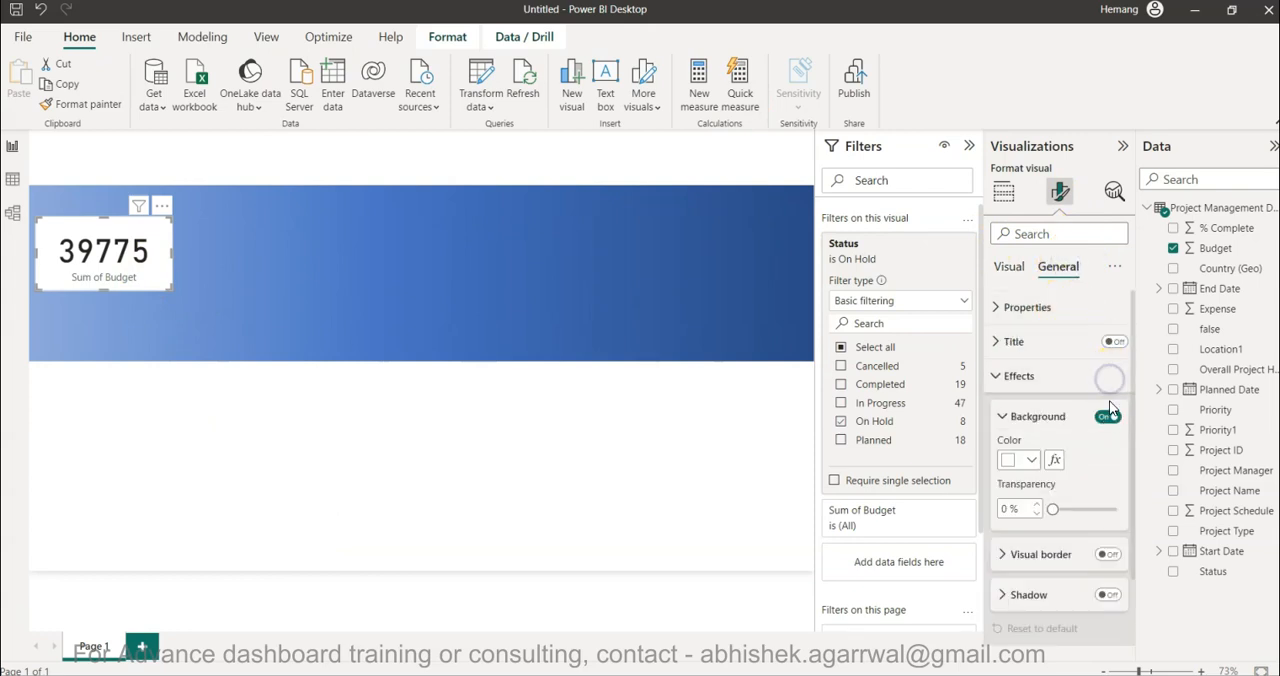
{"action": "left_click", "coordinate": [1108, 417]}
{"action": "left_click_drag", "start_coordinate": [120, 265], "coordinate": [122, 260]}
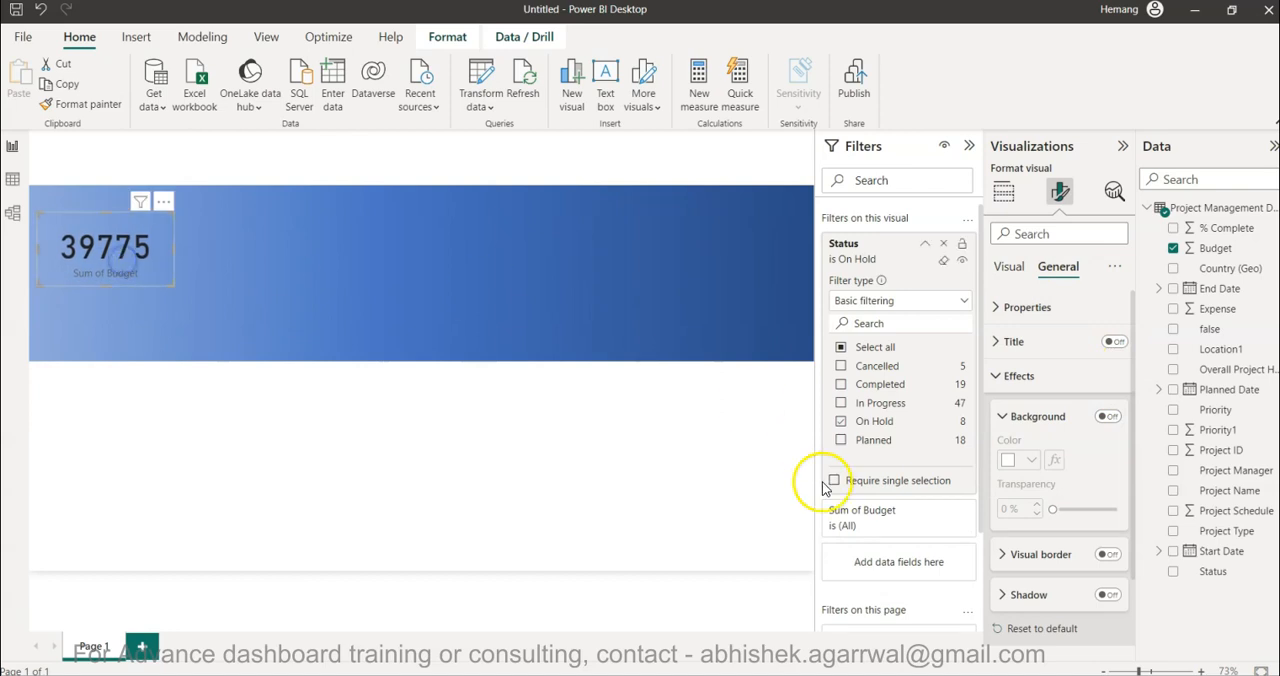
- Set the budget card's callout value color to the lightest grey of the theme colors
{"action": "left_click", "coordinate": [1022, 377]}
{"action": "left_click", "coordinate": [1009, 266]}
{"action": "left_click", "coordinate": [1024, 310]}
{"action": "left_click", "coordinate": [1031, 434]}
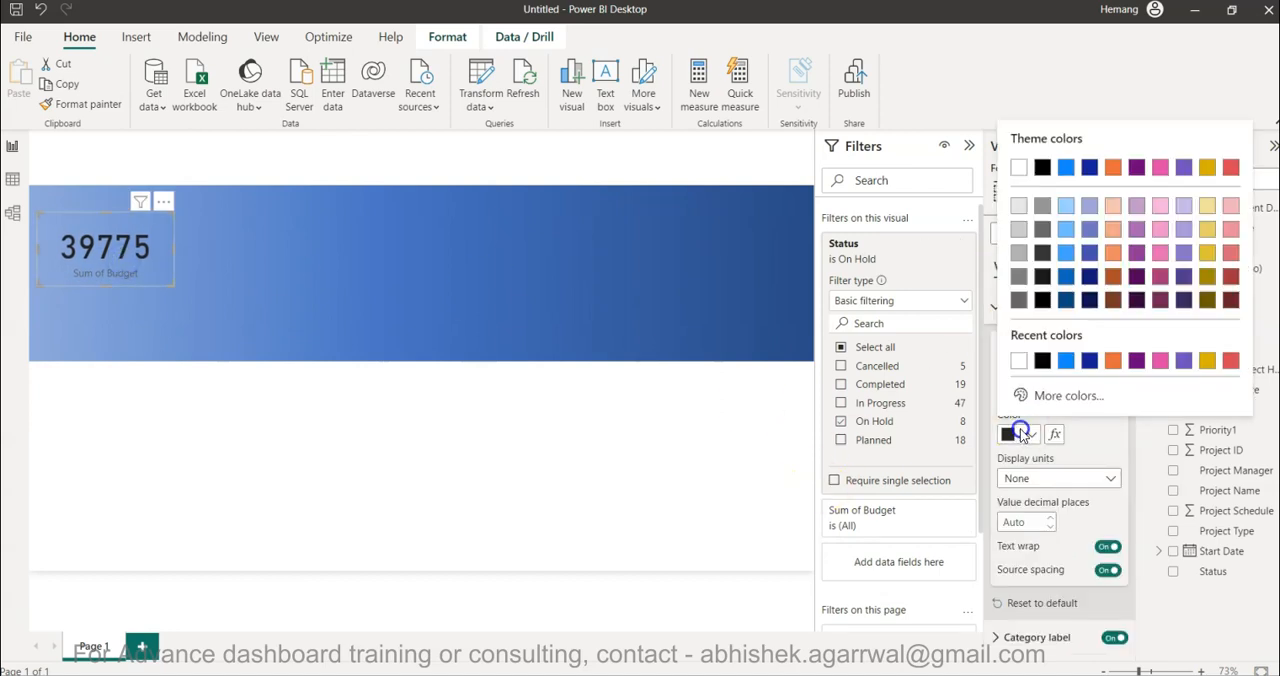
{"action": "left_click", "coordinate": [1018, 206]}
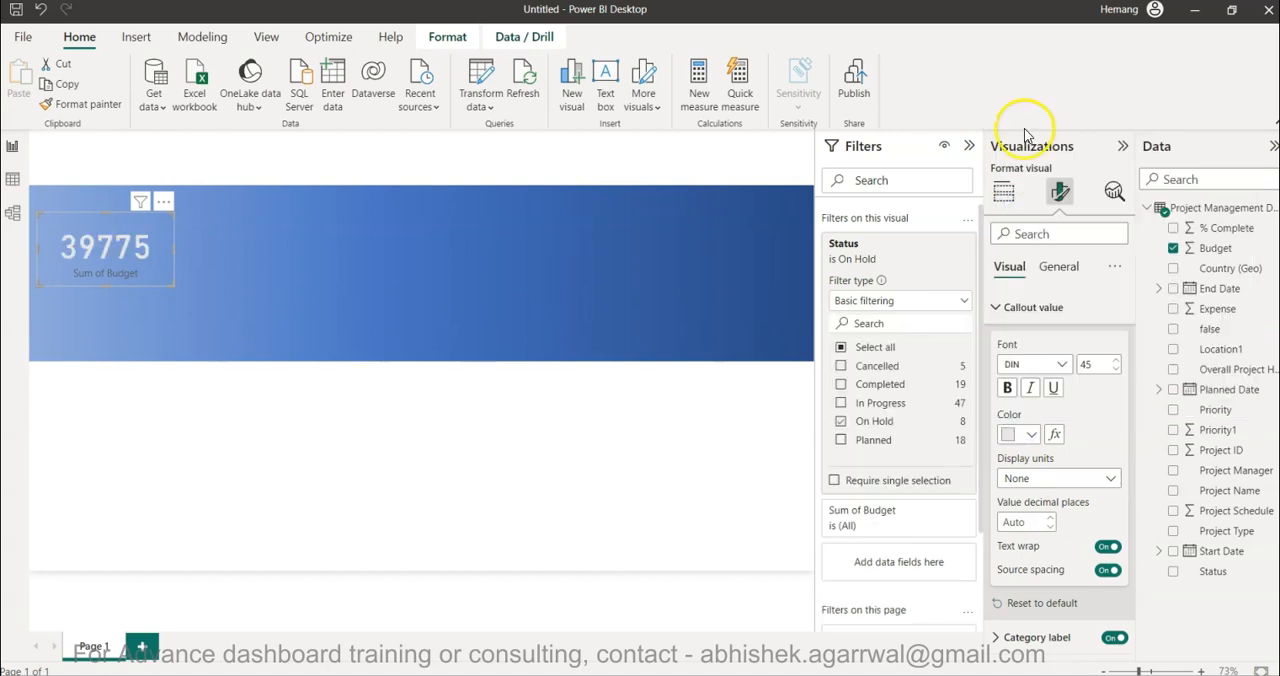
- Rename the card's Sum of Budget field to On Hold for this visual
{"action": "left_click", "coordinate": [1003, 191]}
{"action": "double_click", "coordinate": [1034, 428]}
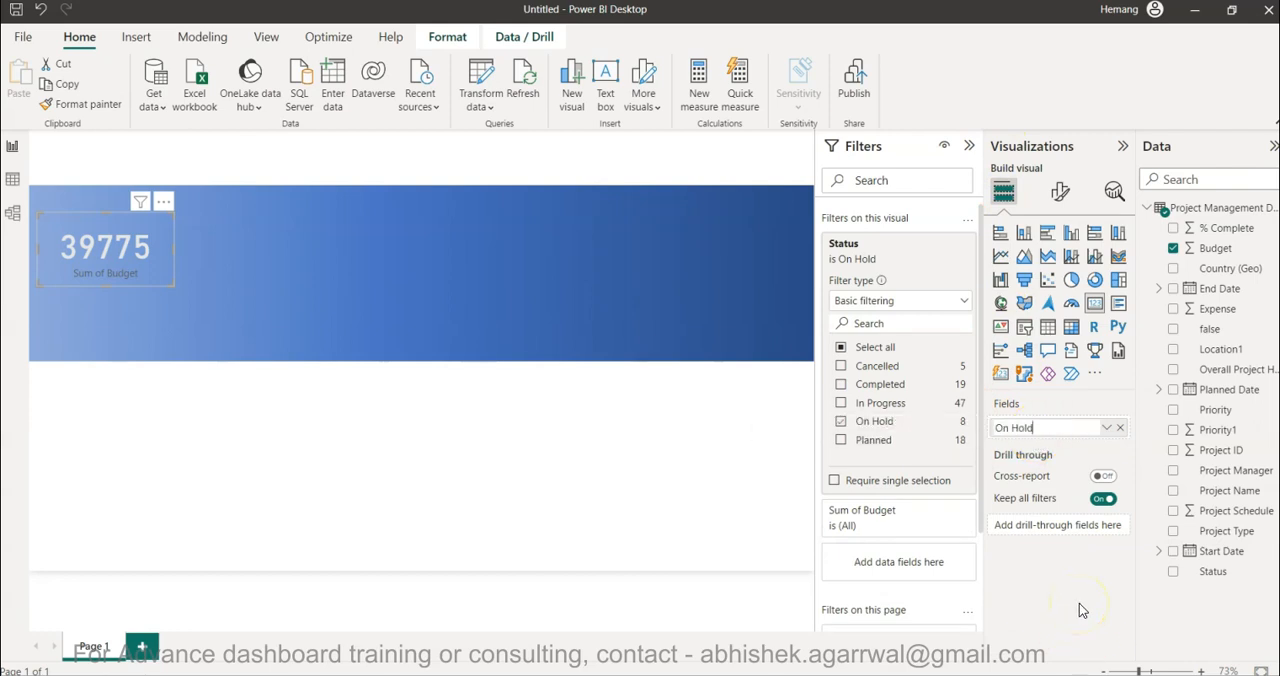
{"action": "key", "text": "Return"}
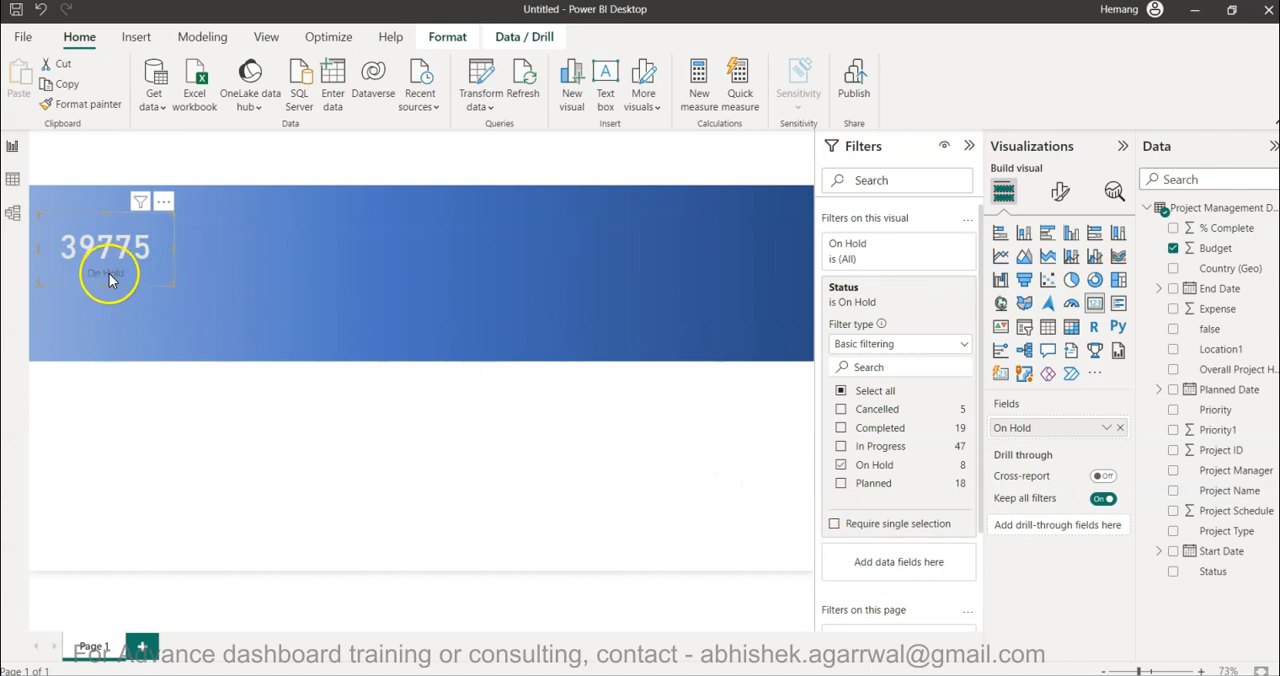
- Set the On Hold category label to the lightest grey and reduce the card's height slightly
{"action": "left_click", "coordinate": [1060, 203]}
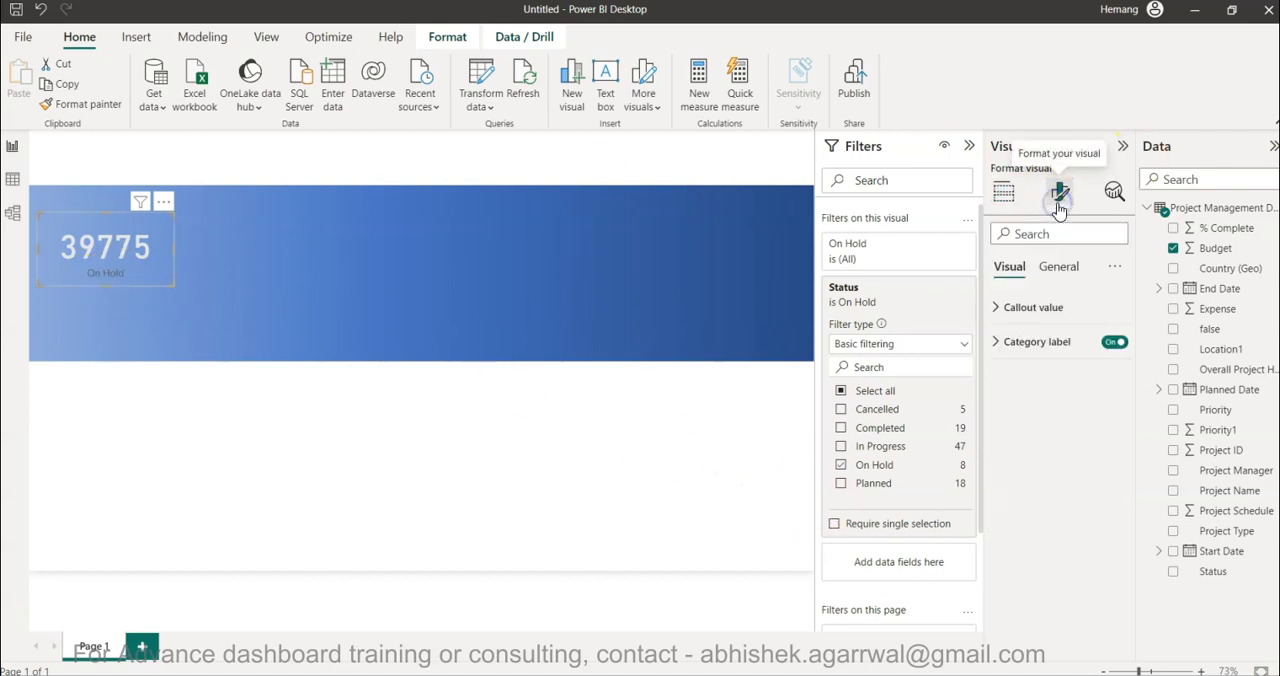
{"action": "left_click", "coordinate": [1058, 341]}
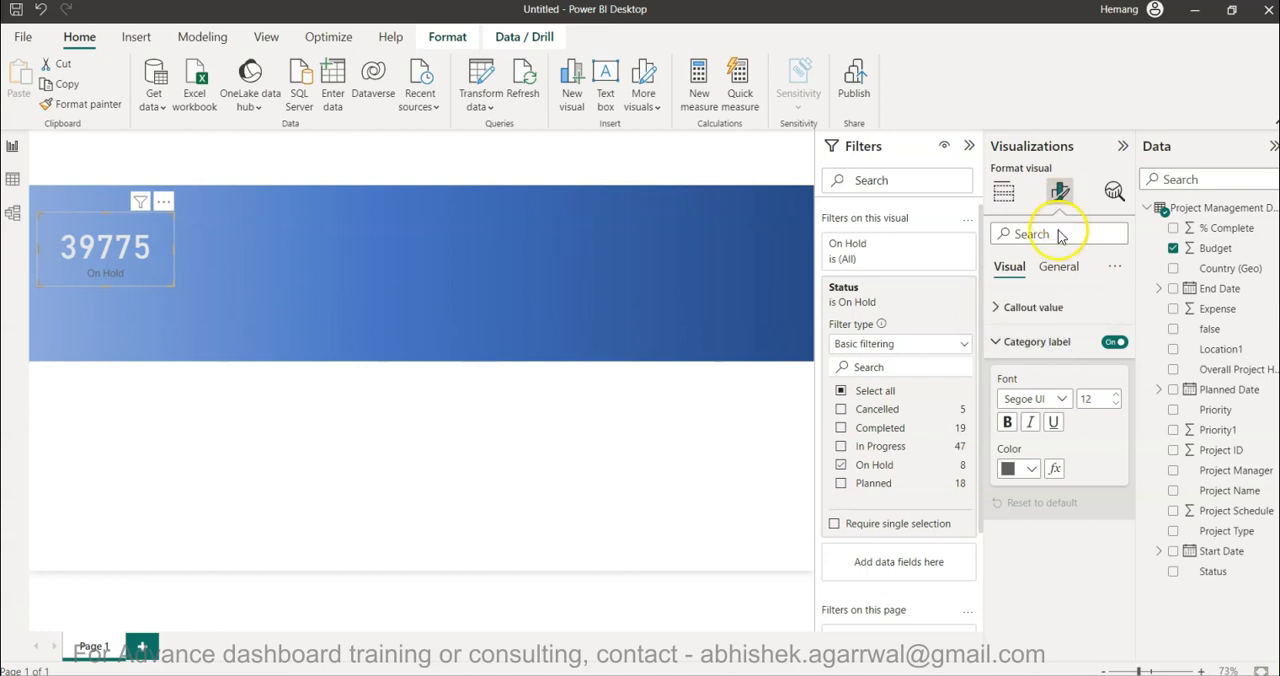
{"action": "left_click", "coordinate": [1023, 468]}
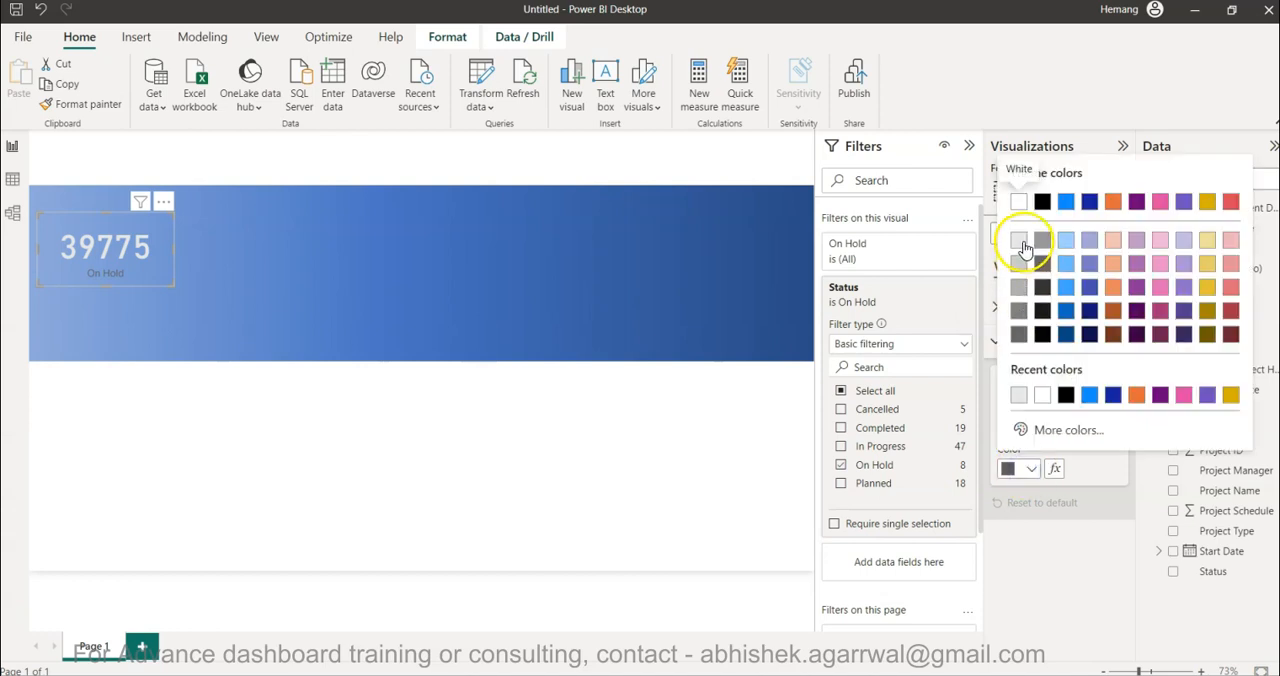
{"action": "left_click", "coordinate": [1019, 262]}
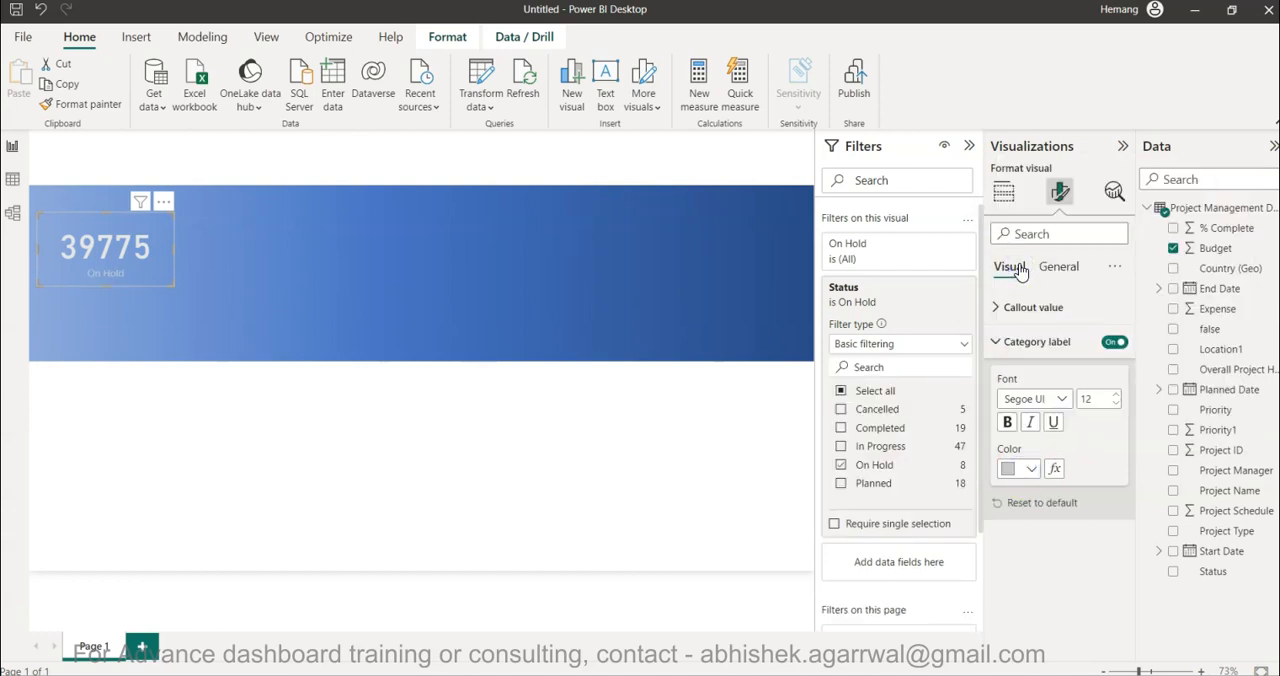
{"action": "left_click", "coordinate": [1030, 468]}
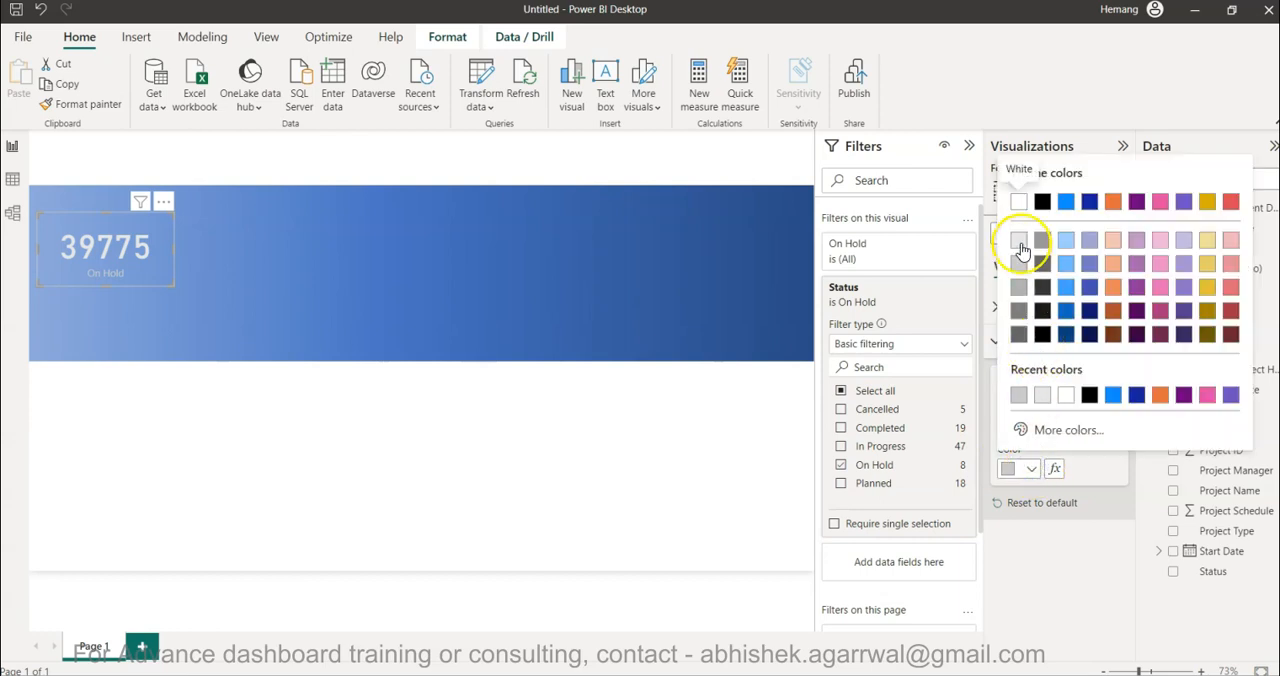
{"action": "left_click", "coordinate": [1021, 246]}
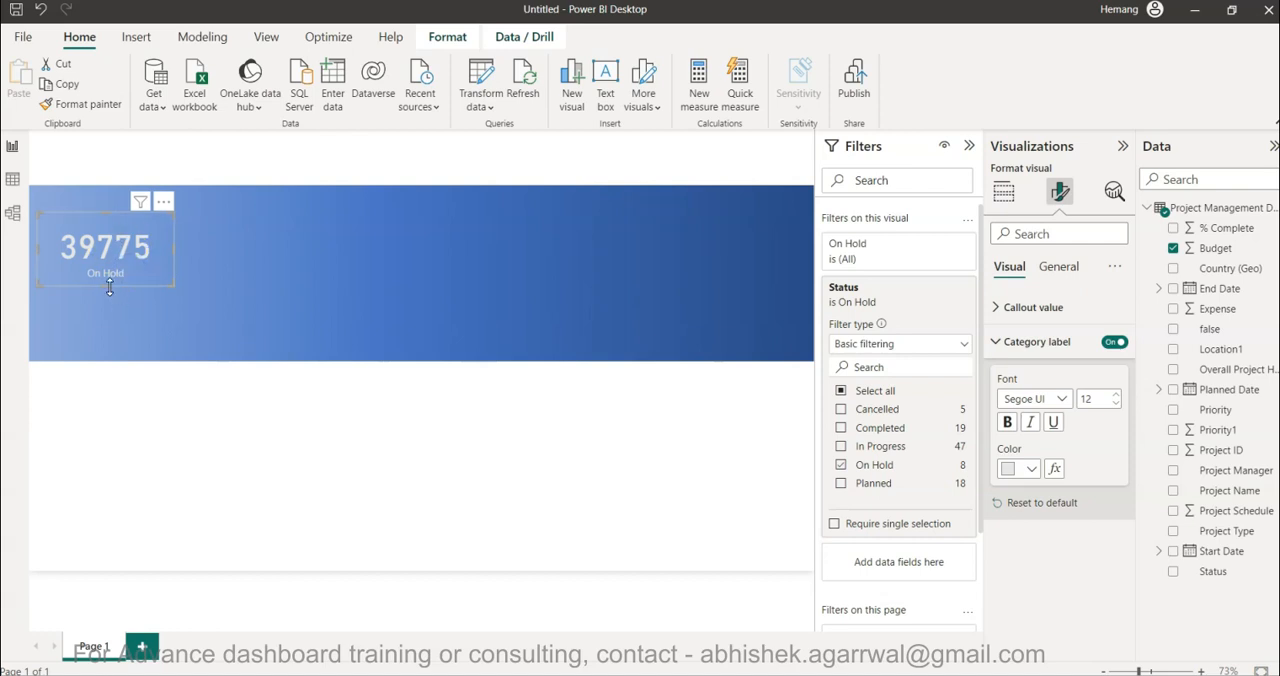
{"action": "left_click_drag", "start_coordinate": [109, 285], "coordinate": [115, 275]}
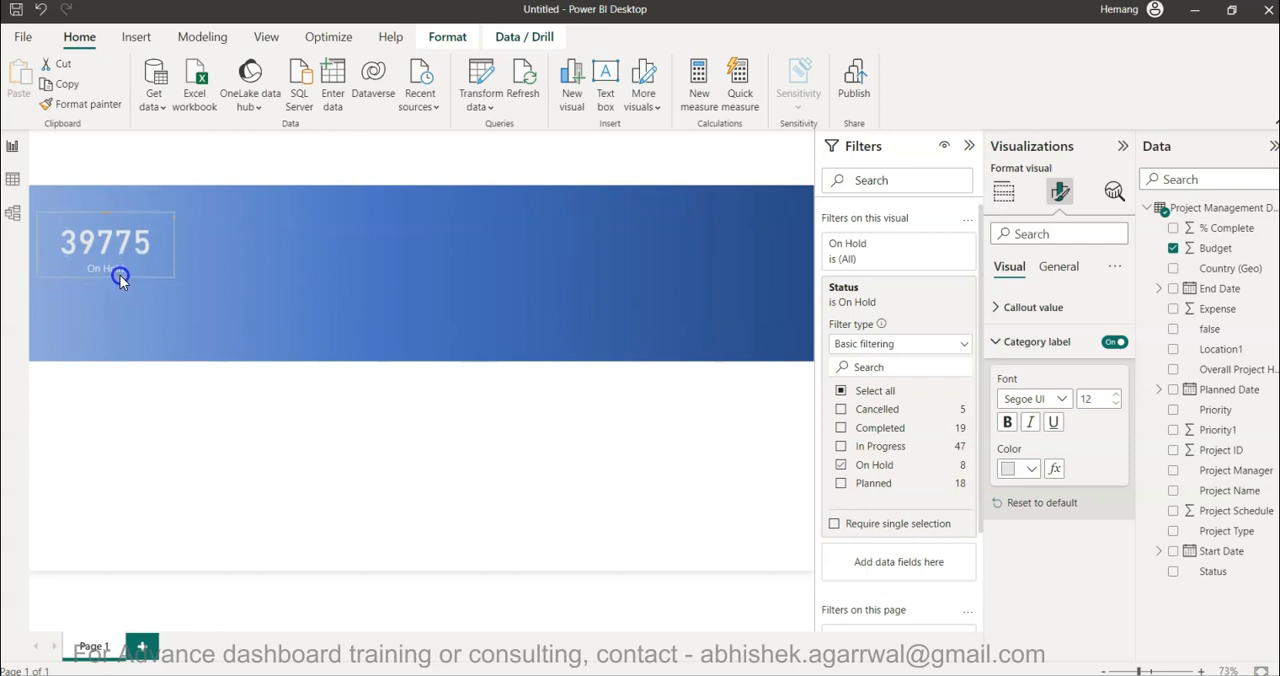
{"action": "left_click", "coordinate": [210, 167]}
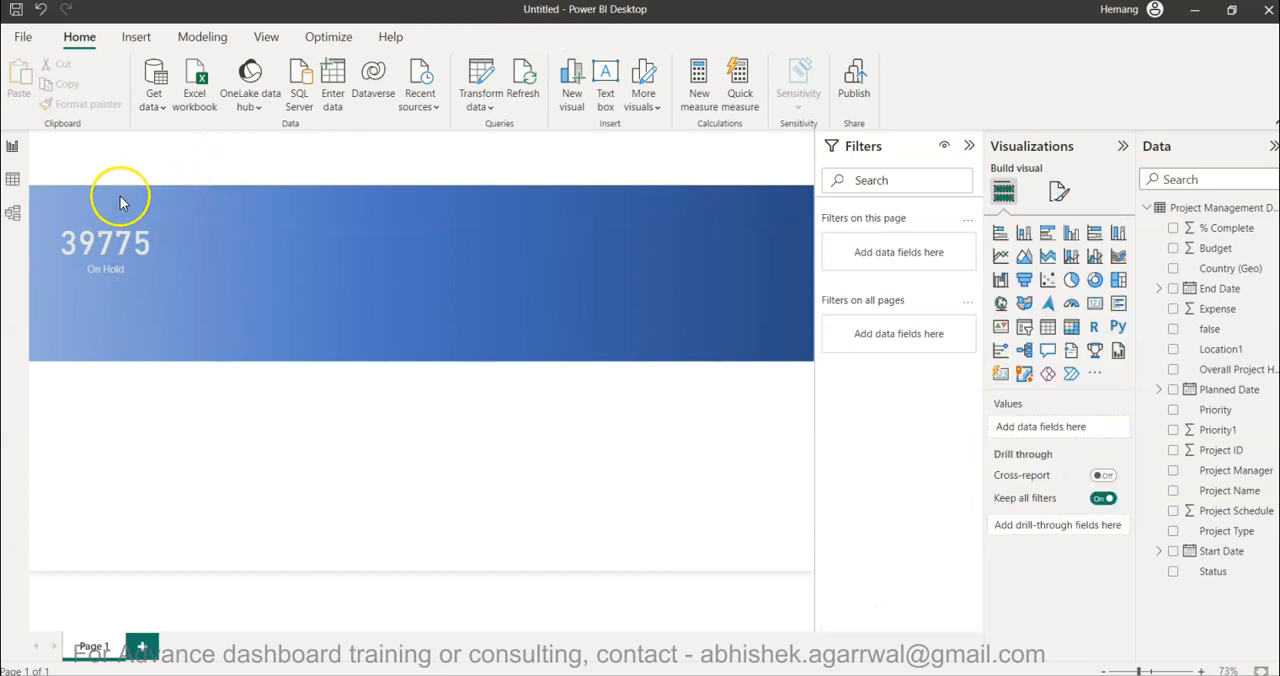
- Insert a text box reading PROJECT STATUS KPI with font size 16 and font color White, 10% darker
{"action": "left_click", "coordinate": [606, 88]}
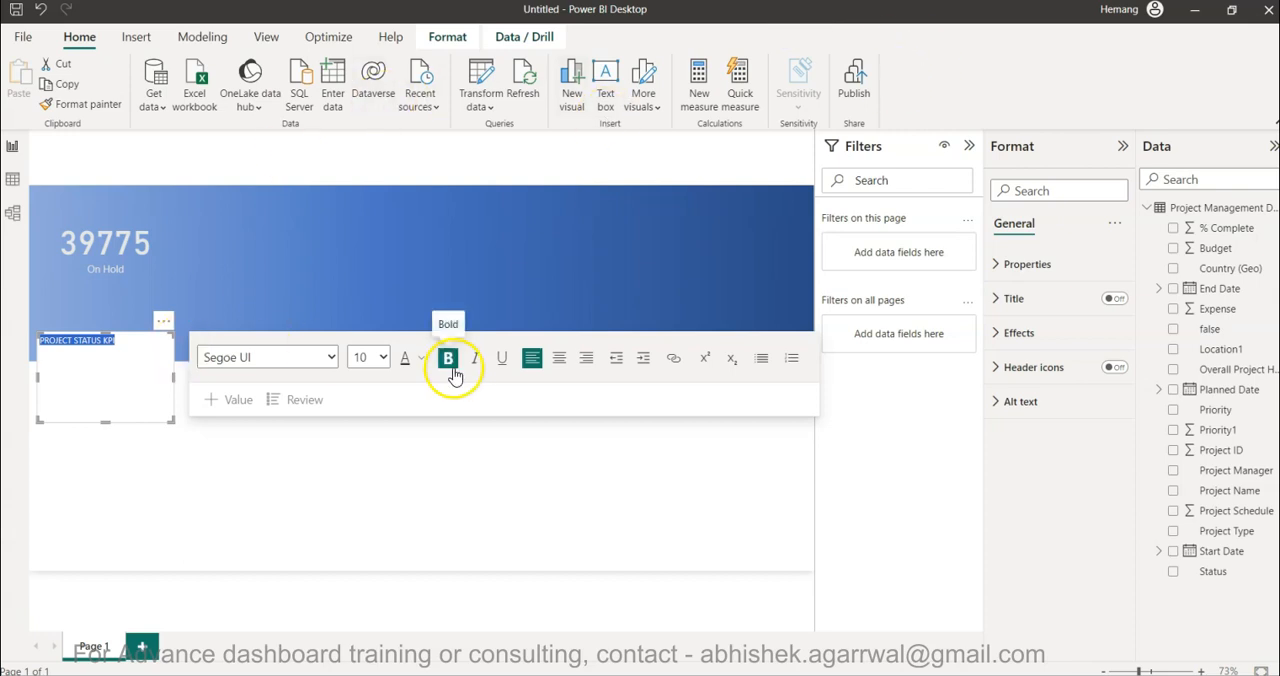
{"action": "left_click", "coordinate": [382, 357]}
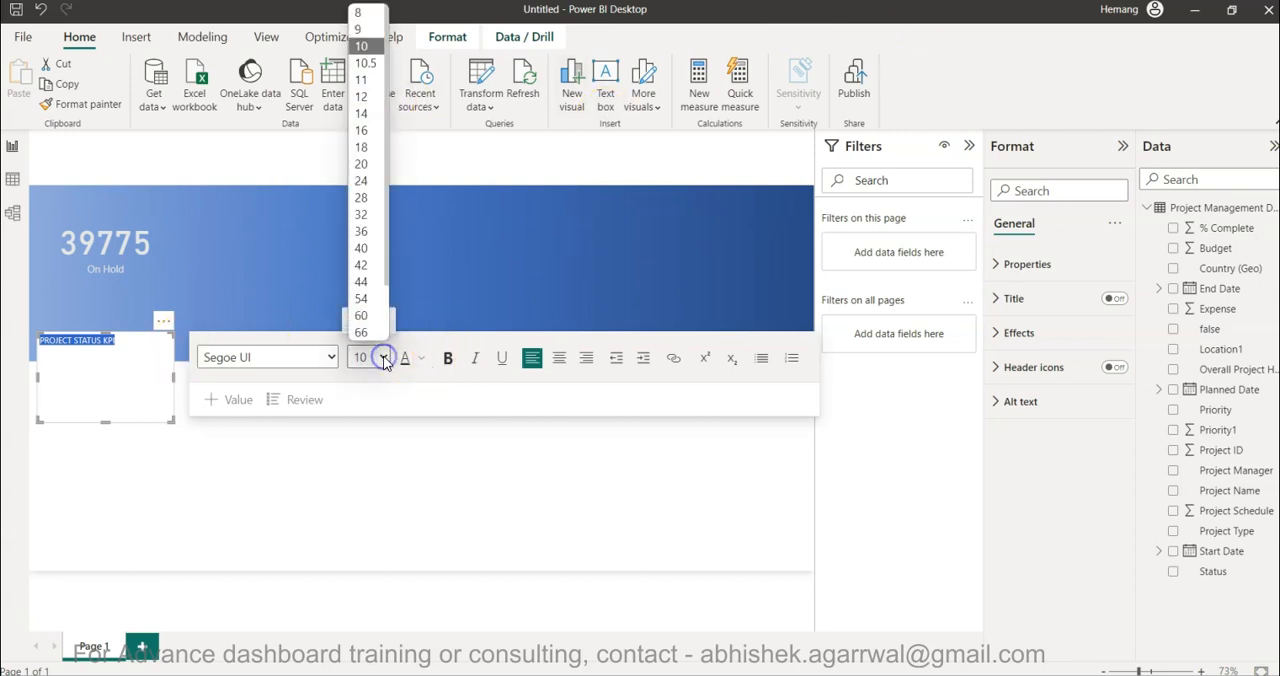
{"action": "left_click", "coordinate": [363, 131]}
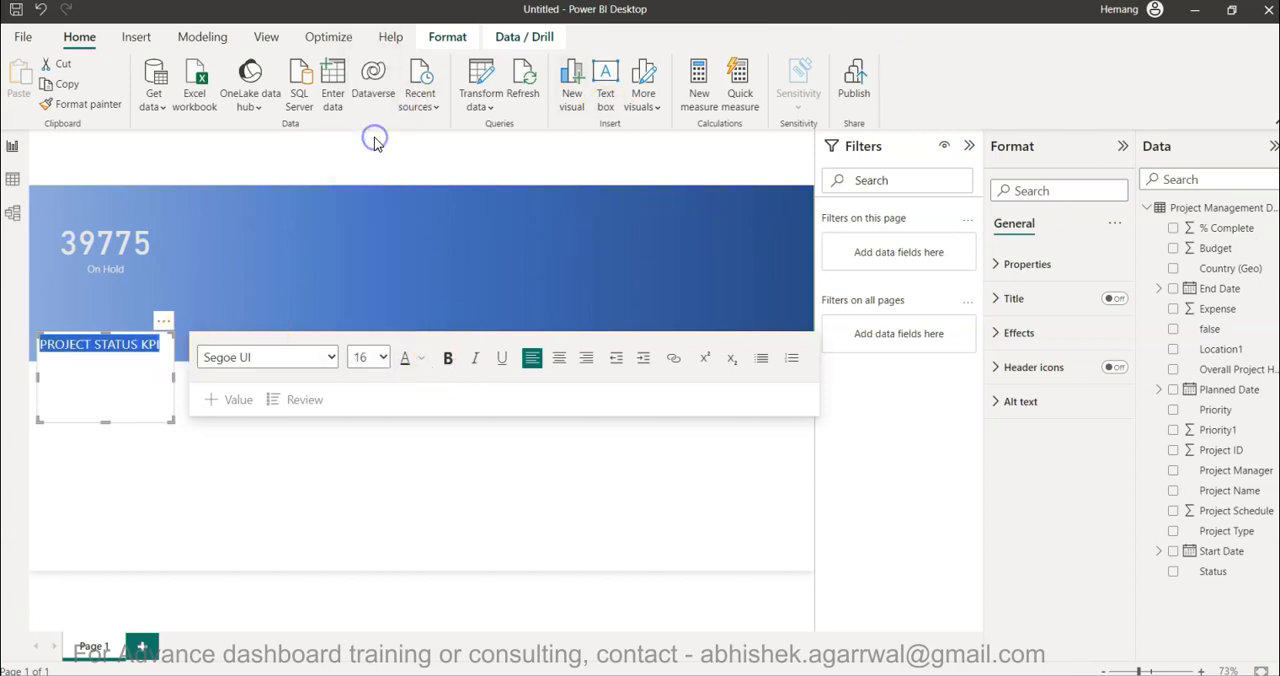
{"action": "left_click", "coordinate": [421, 359]}
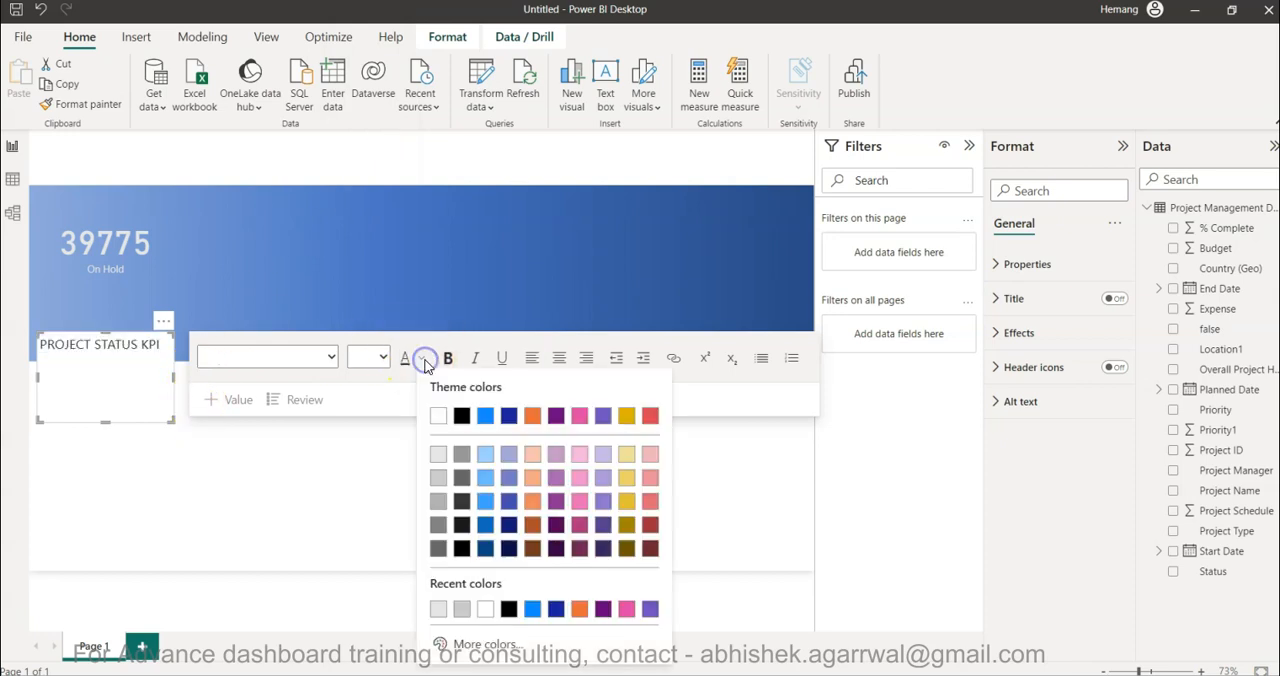
{"action": "left_click", "coordinate": [438, 459]}
- Shrink the PROJECT STATUS KPI text box to one line's height and place it above the On Hold card at the blue band's upper edge
{"action": "left_click_drag", "start_coordinate": [110, 413], "coordinate": [131, 358]}
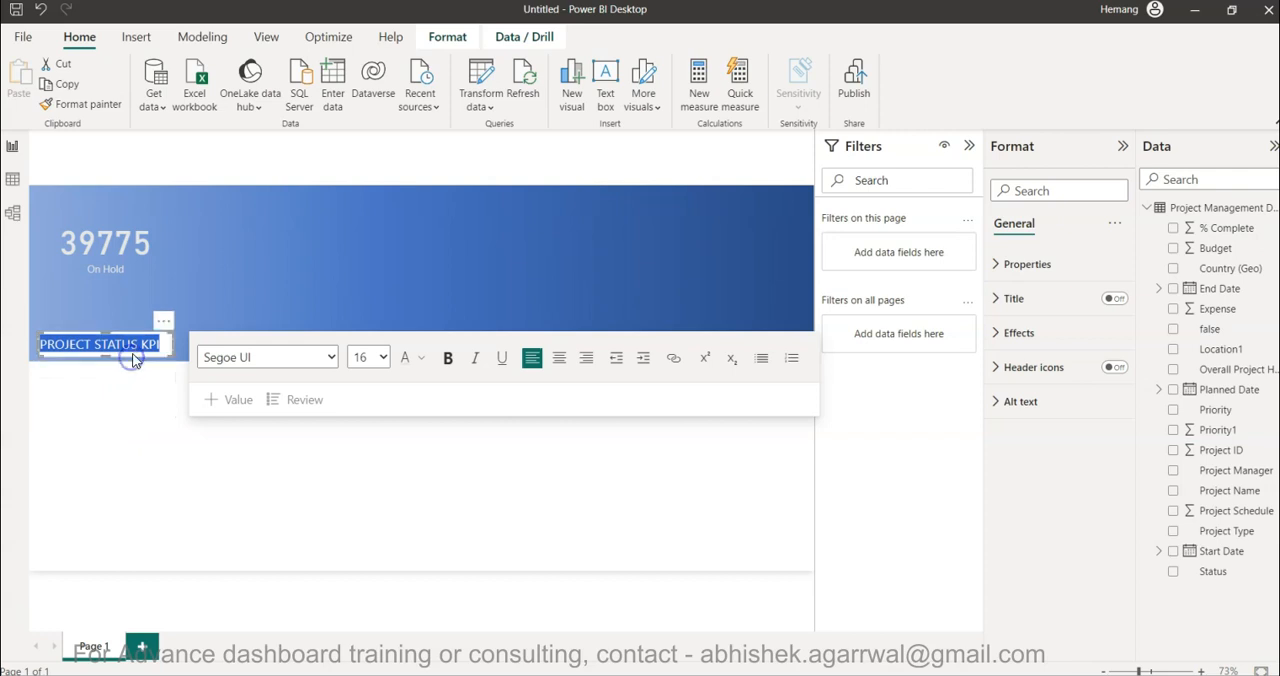
{"action": "left_click_drag", "start_coordinate": [137, 331], "coordinate": [183, 204]}
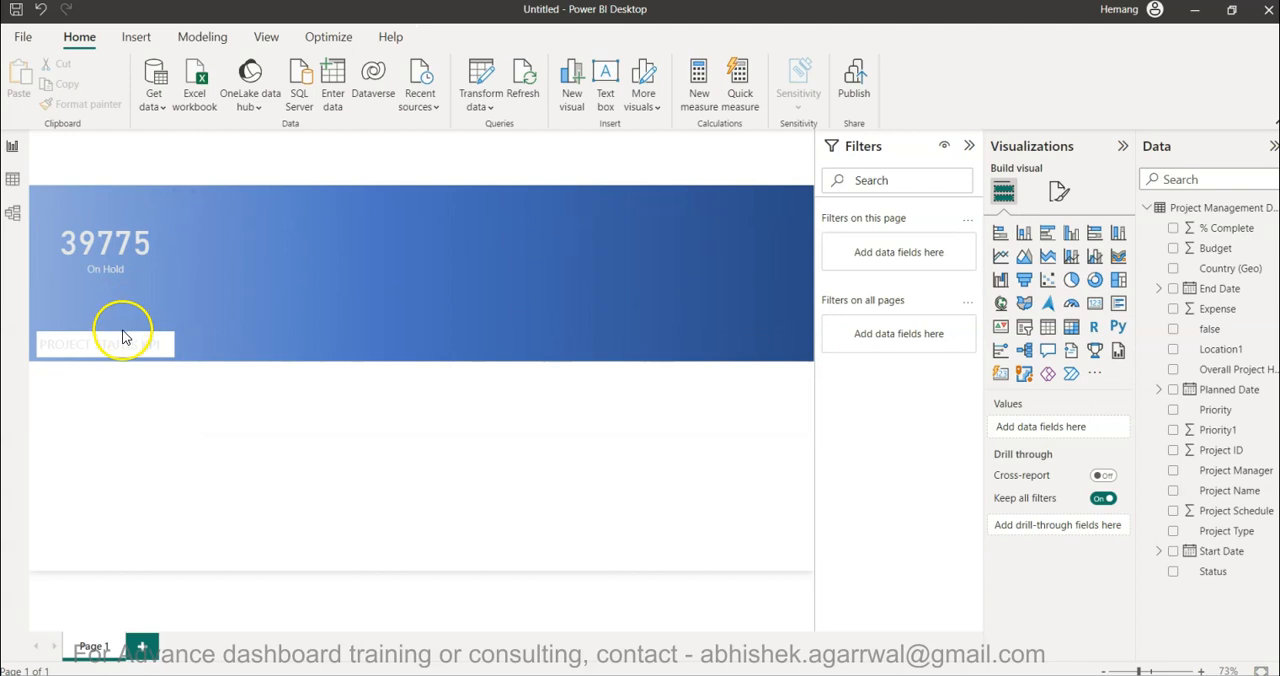
{"action": "left_click_drag", "start_coordinate": [123, 338], "coordinate": [166, 190]}
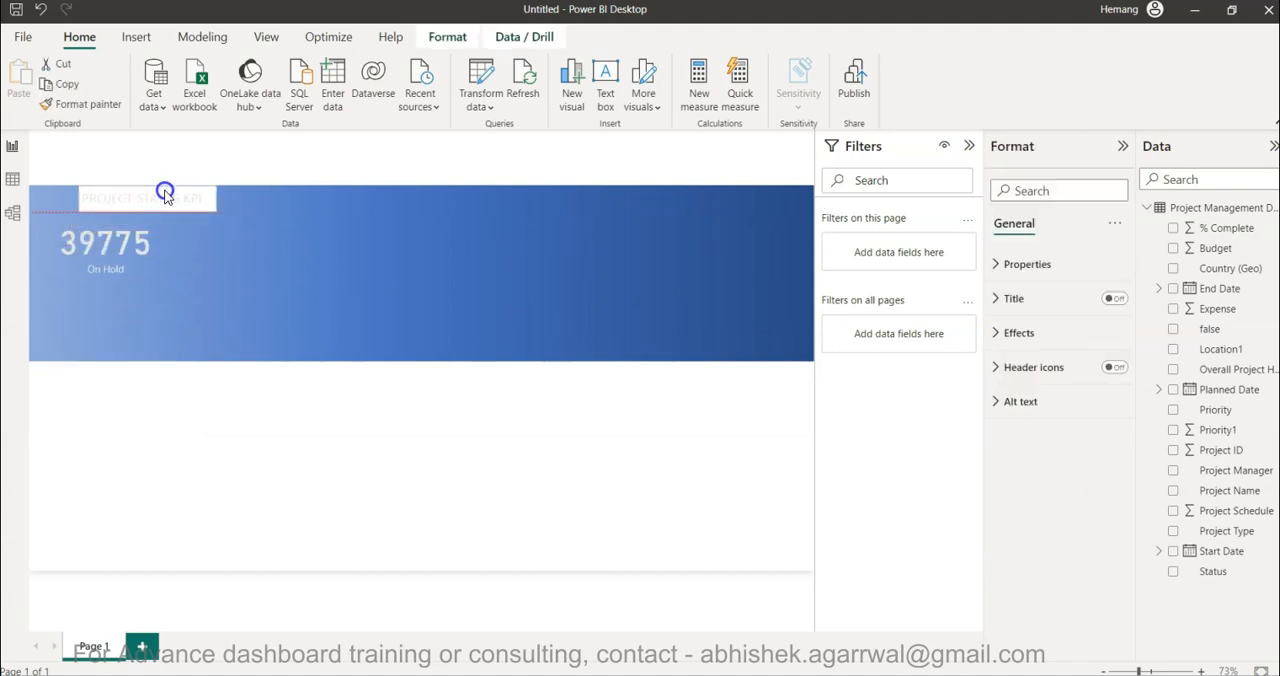
- Turn off the background of the PROJECT STATUS KPI text box
{"action": "left_click", "coordinate": [165, 195]}
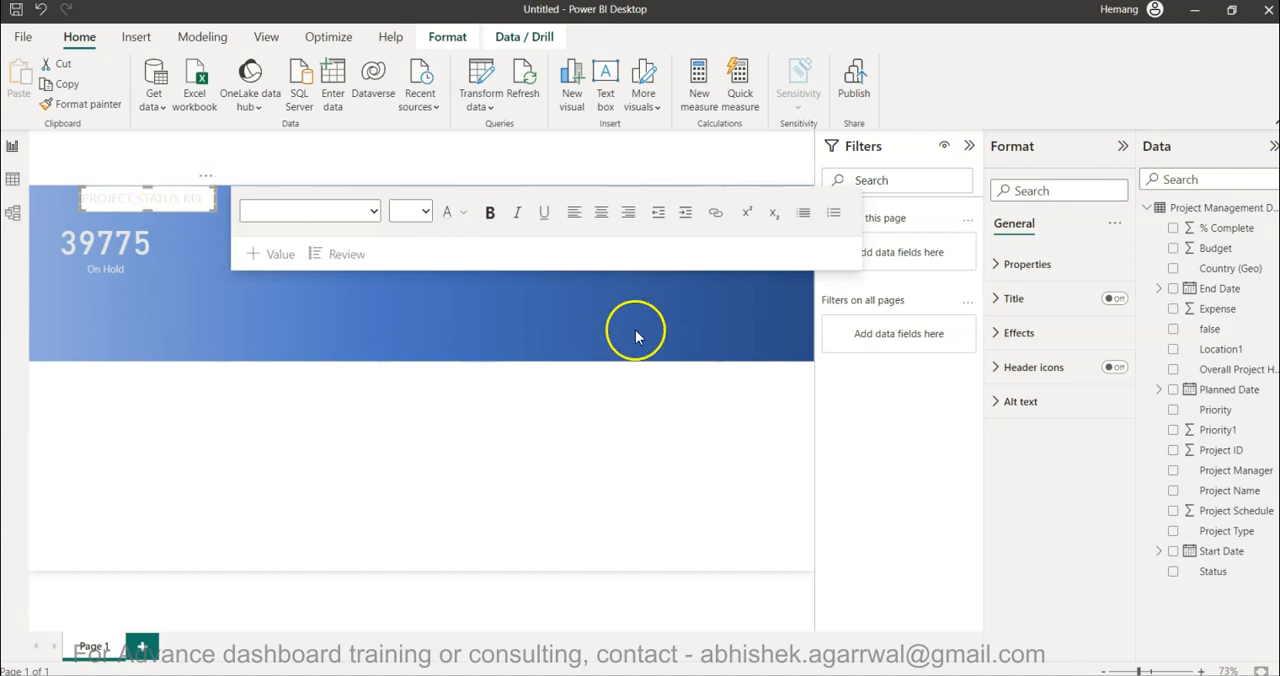
{"action": "left_click", "coordinate": [1032, 333]}
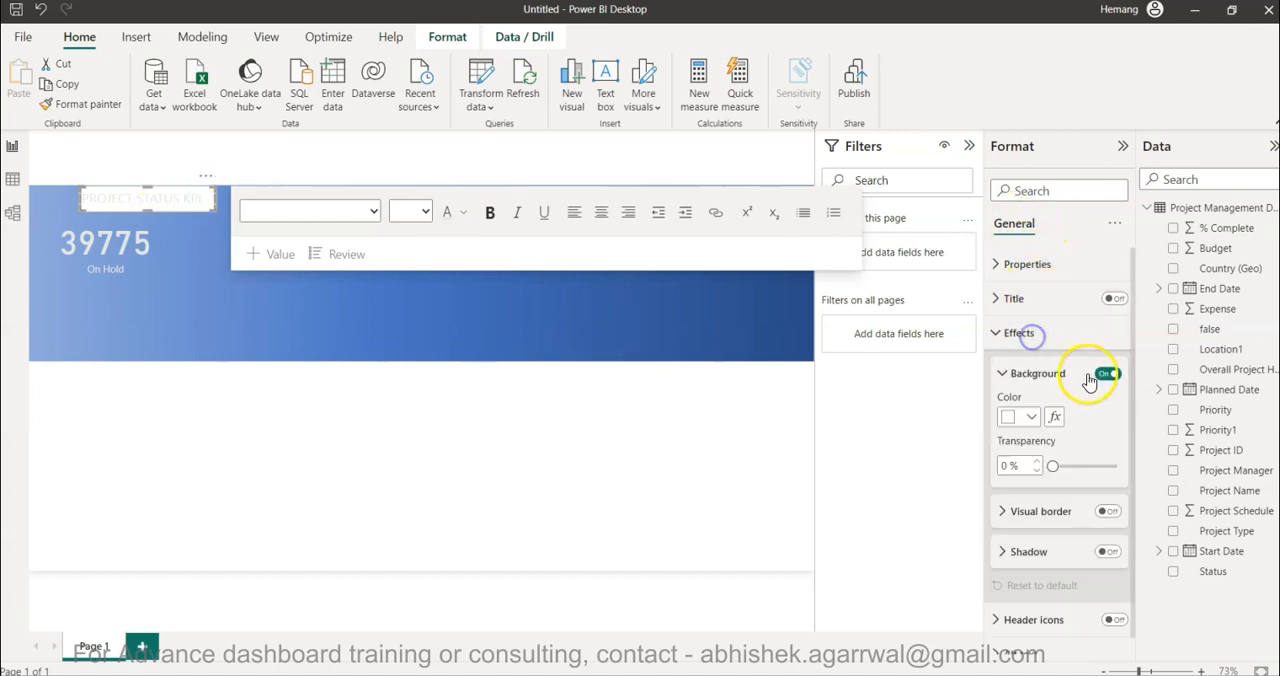
{"action": "left_click", "coordinate": [1108, 375]}
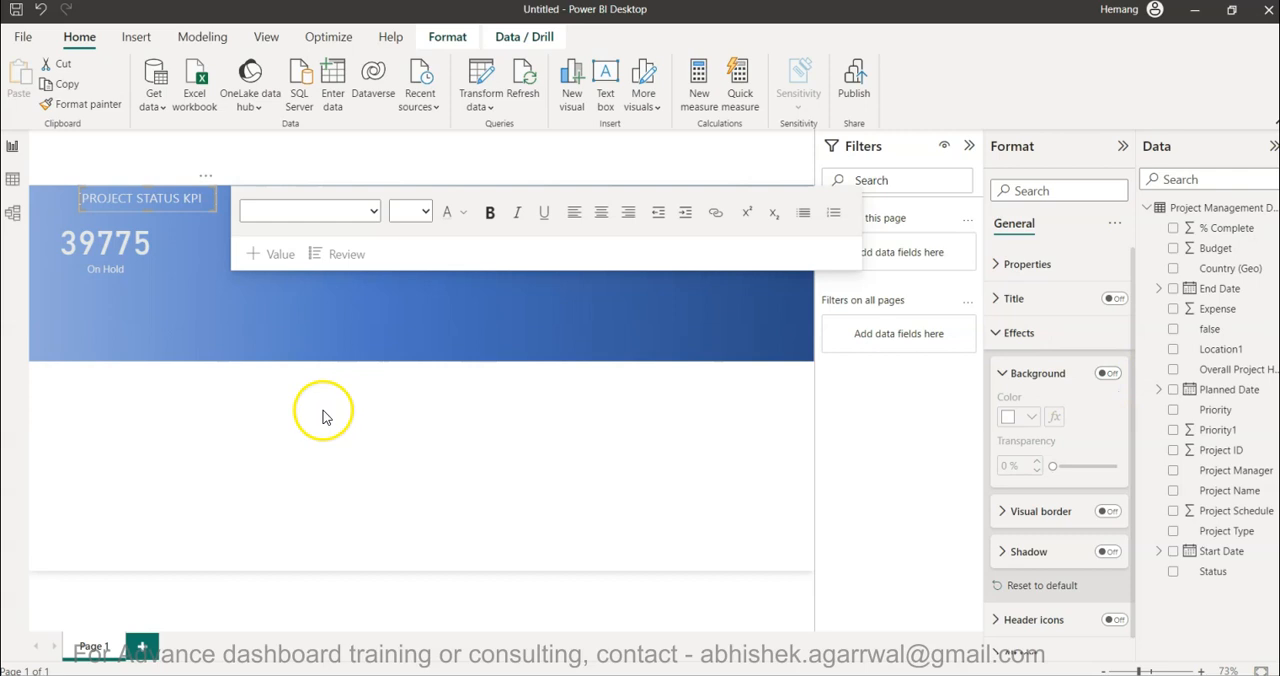
- Try bold formatting on the whole PROJECT STATUS KPI title
{"action": "key", "text": "ctrl+a"}
{"action": "left_click", "coordinate": [488, 213]}
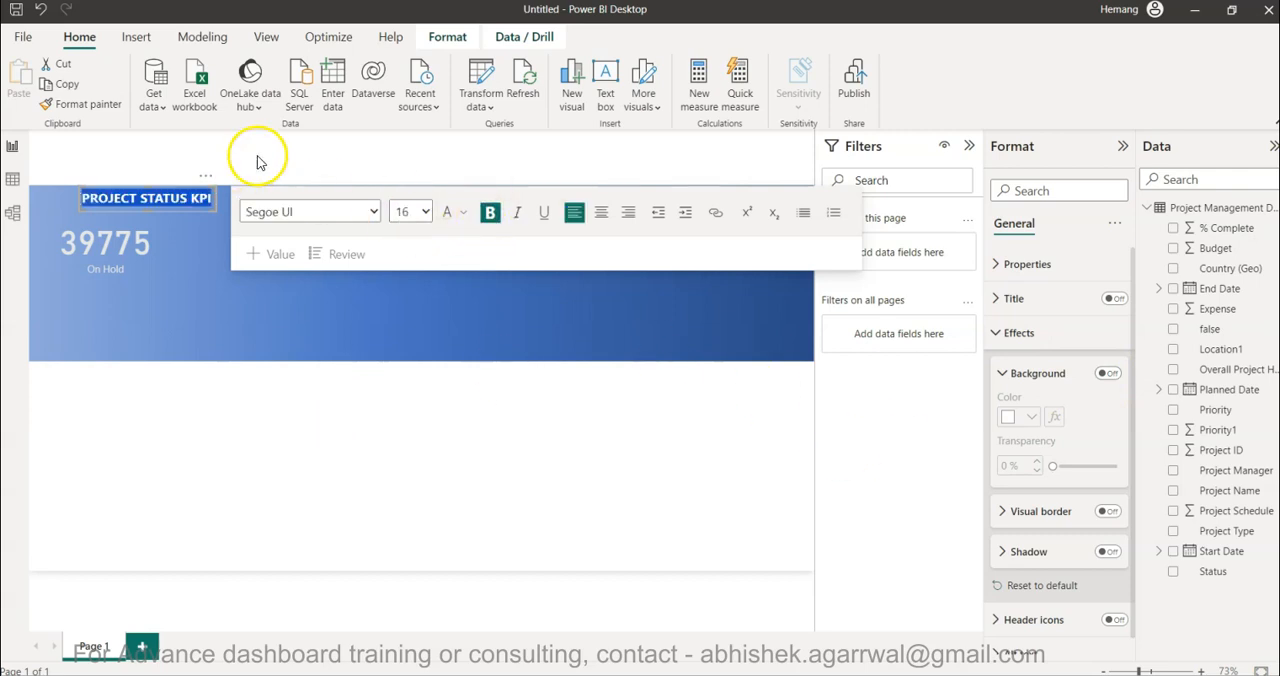
{"action": "left_click", "coordinate": [259, 160]}
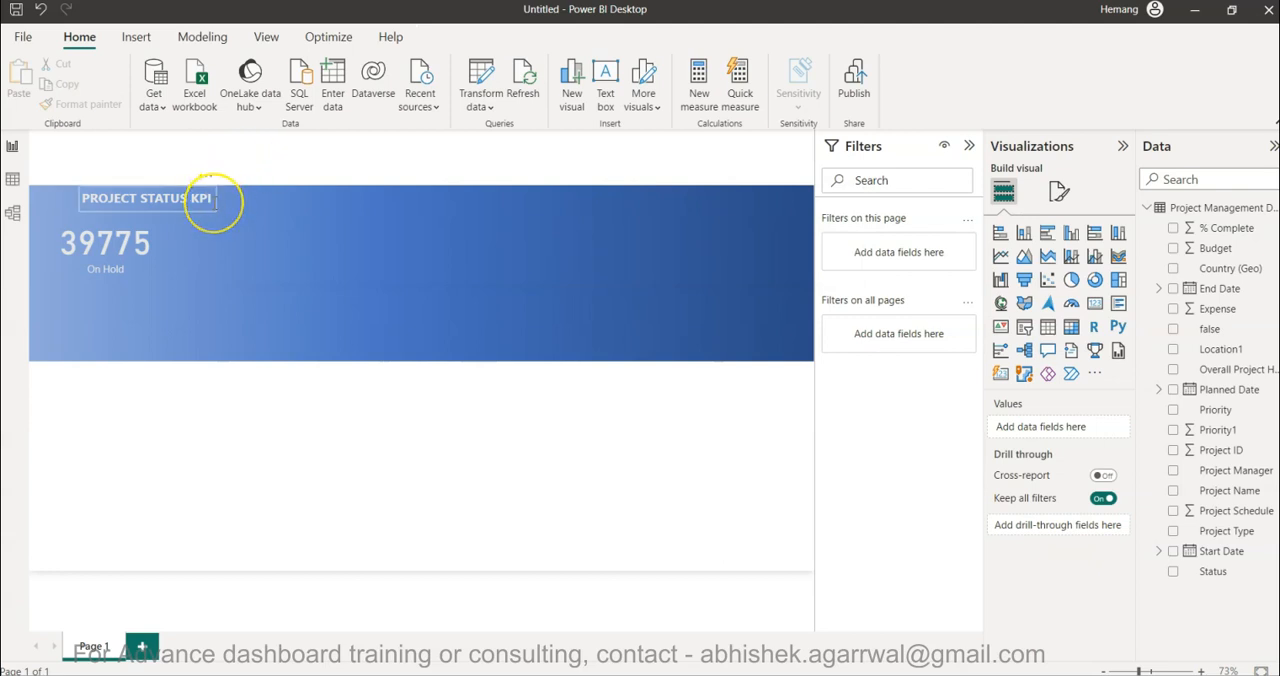
- Remove the bold formatting from the PROJECT STATUS KPI title, keep its Segoe UI font, and deselect the text box
{"action": "left_click", "coordinate": [206, 200]}
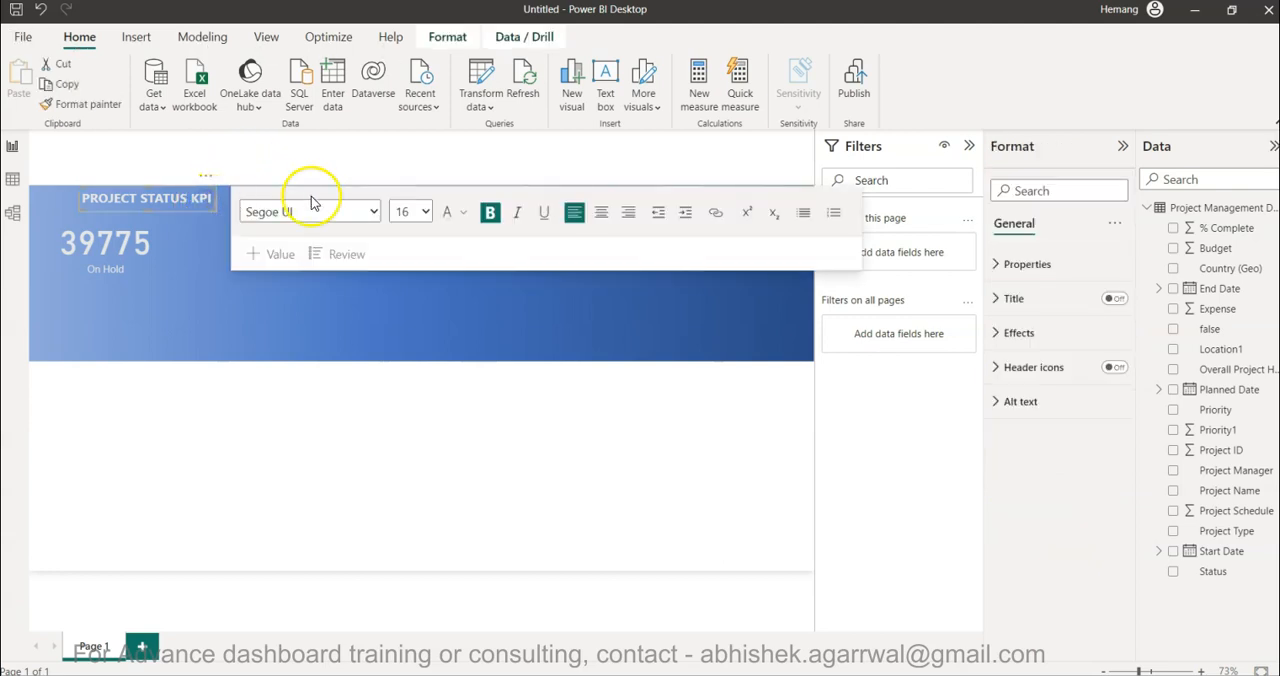
{"action": "key", "text": "ctrl+a"}
{"action": "left_click", "coordinate": [489, 212]}
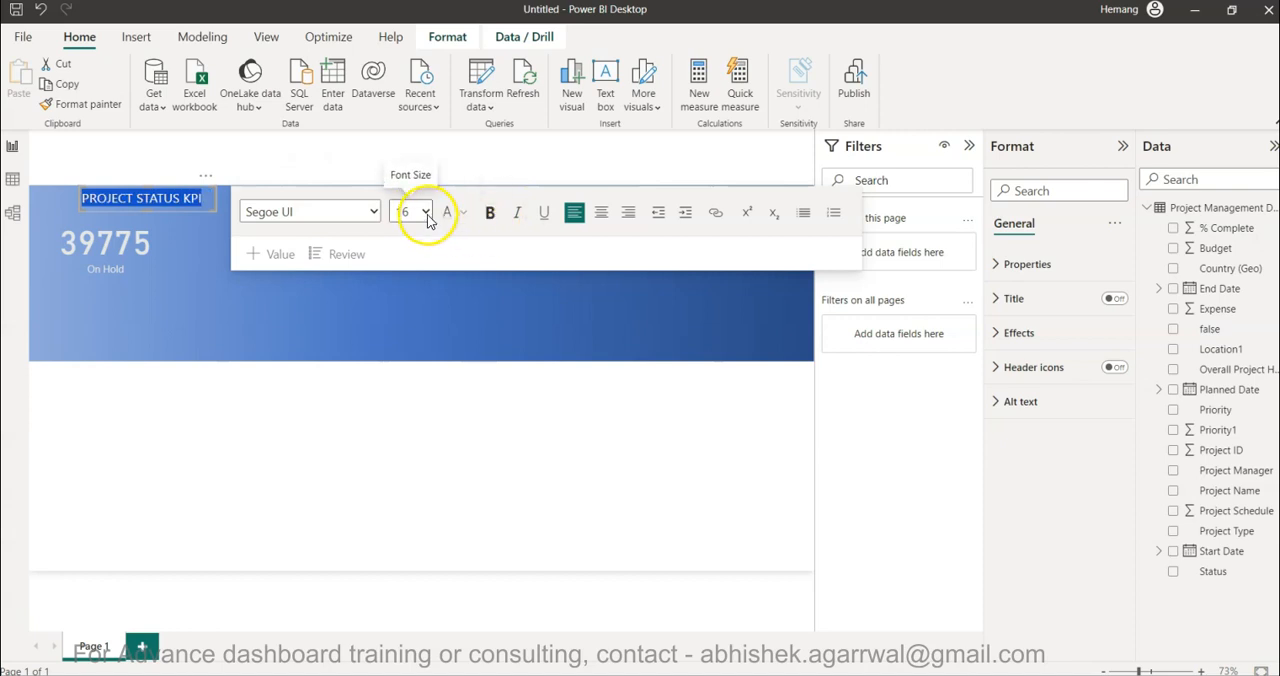
{"action": "left_click", "coordinate": [376, 216]}
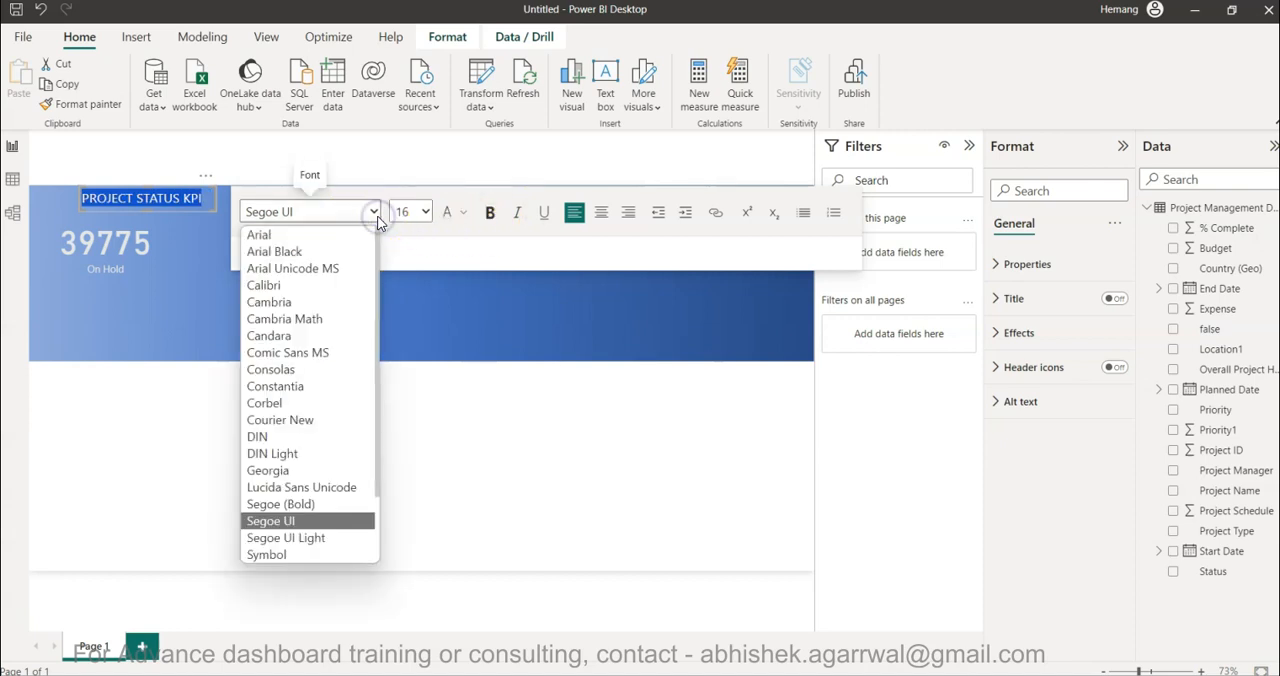
{"action": "left_click", "coordinate": [376, 216]}
{"action": "left_click", "coordinate": [364, 160]}
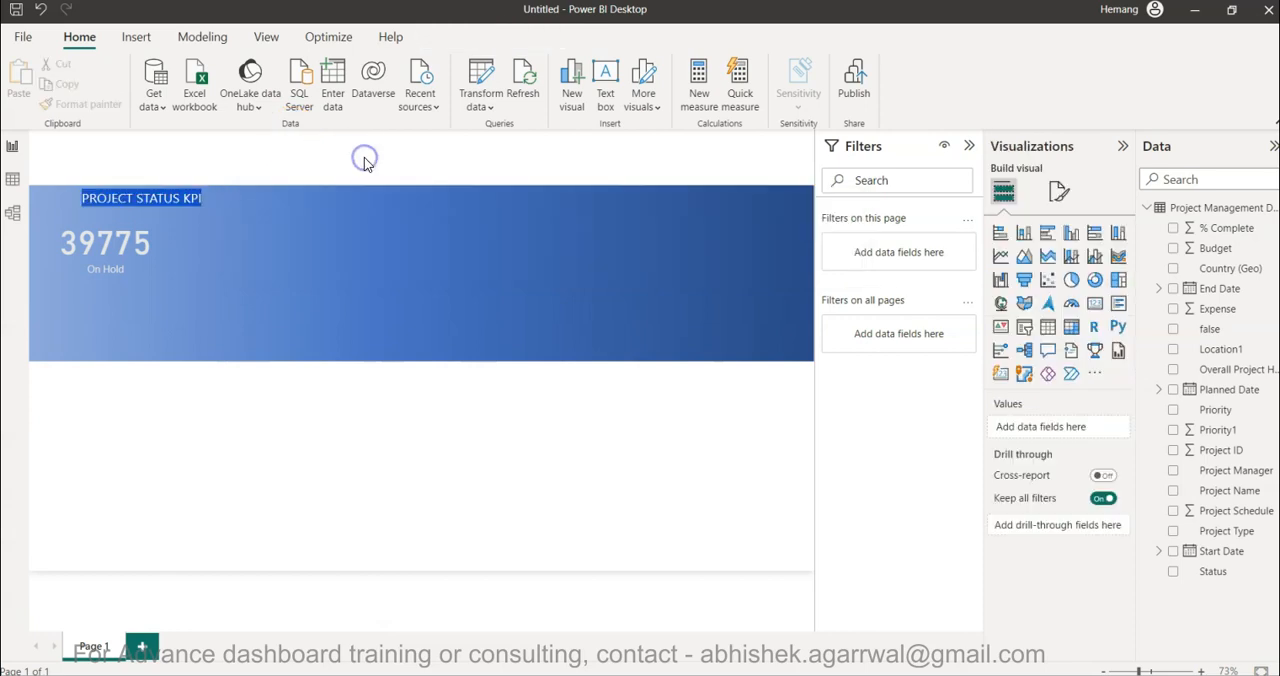
{"action": "left_click", "coordinate": [171, 194]}
{"action": "left_click", "coordinate": [223, 374]}
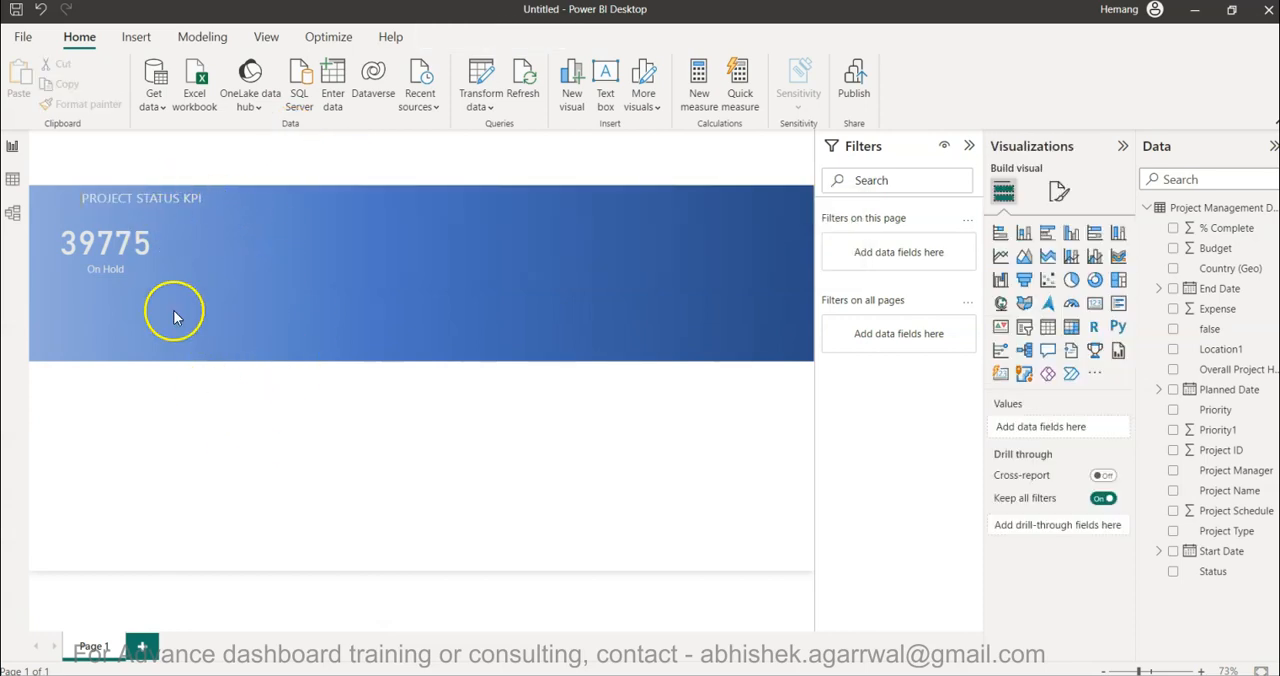
- Duplicate the On Hold card three times and arrange the four cards in a two-by-two grid below the PROJECT STATUS KPI title
{"action": "left_click", "coordinate": [134, 260]}
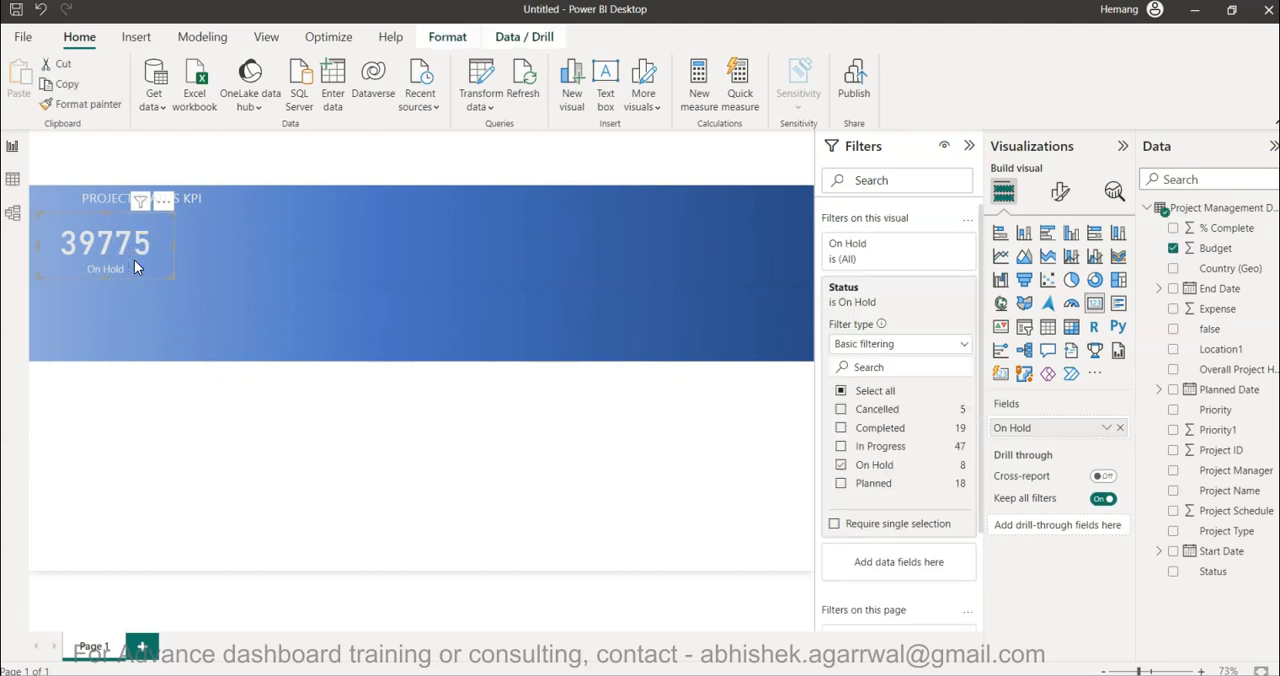
{"action": "key", "text": "ctrl+c"}
{"action": "key", "text": "ctrl+v"}
{"action": "left_click_drag", "start_coordinate": [134, 260], "coordinate": [250, 250]}
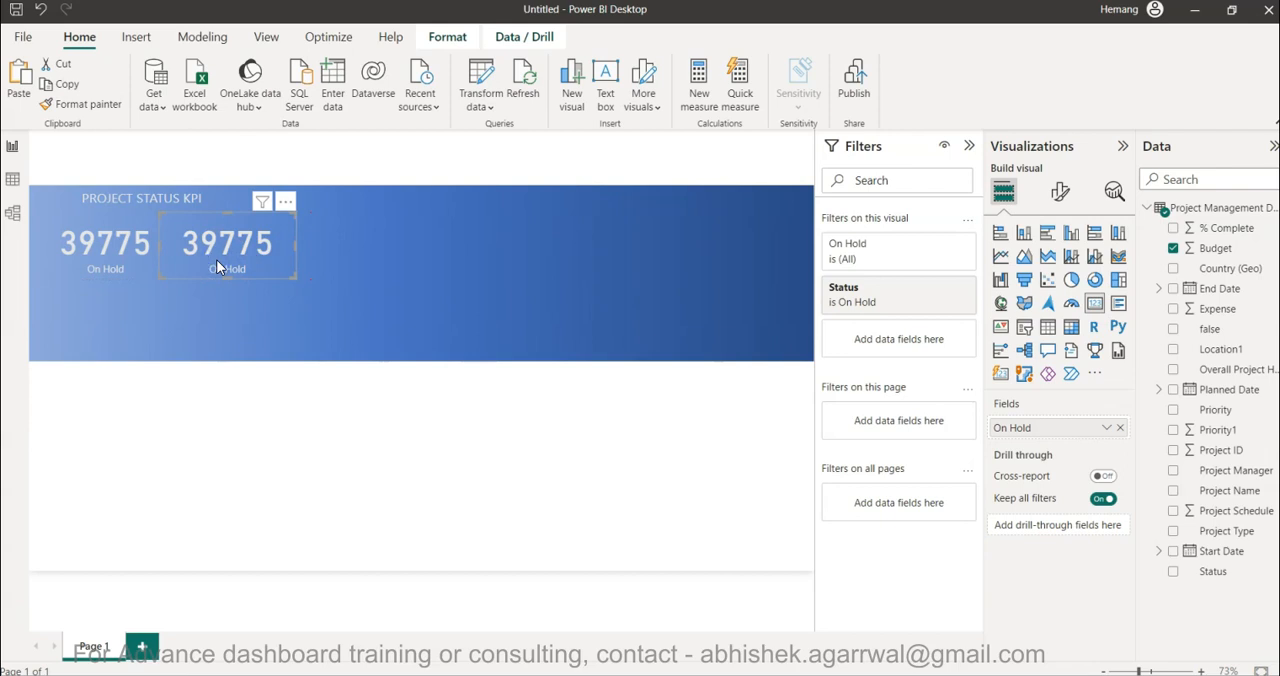
{"action": "key", "text": "ctrl+v"}
{"action": "left_click_drag", "start_coordinate": [216, 259], "coordinate": [104, 323]}
{"action": "left_click", "coordinate": [231, 245]}
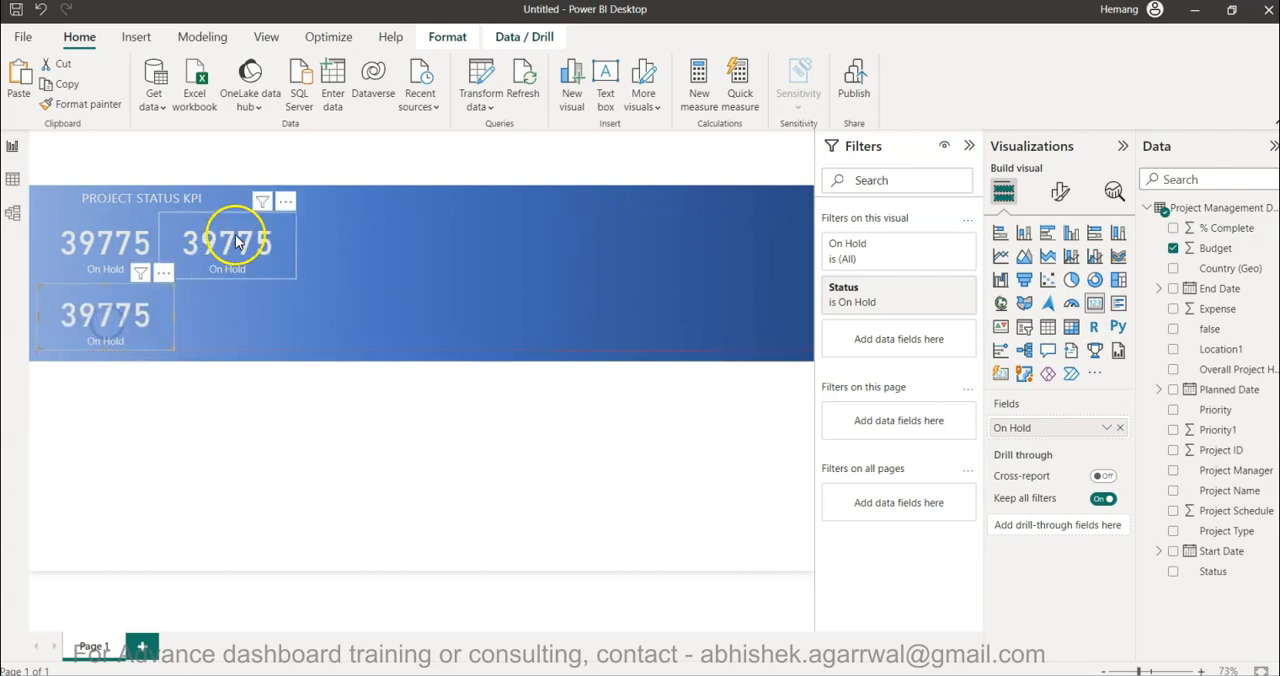
{"action": "key", "text": "ctrl+v"}
{"action": "left_click_drag", "start_coordinate": [237, 243], "coordinate": [233, 307]}
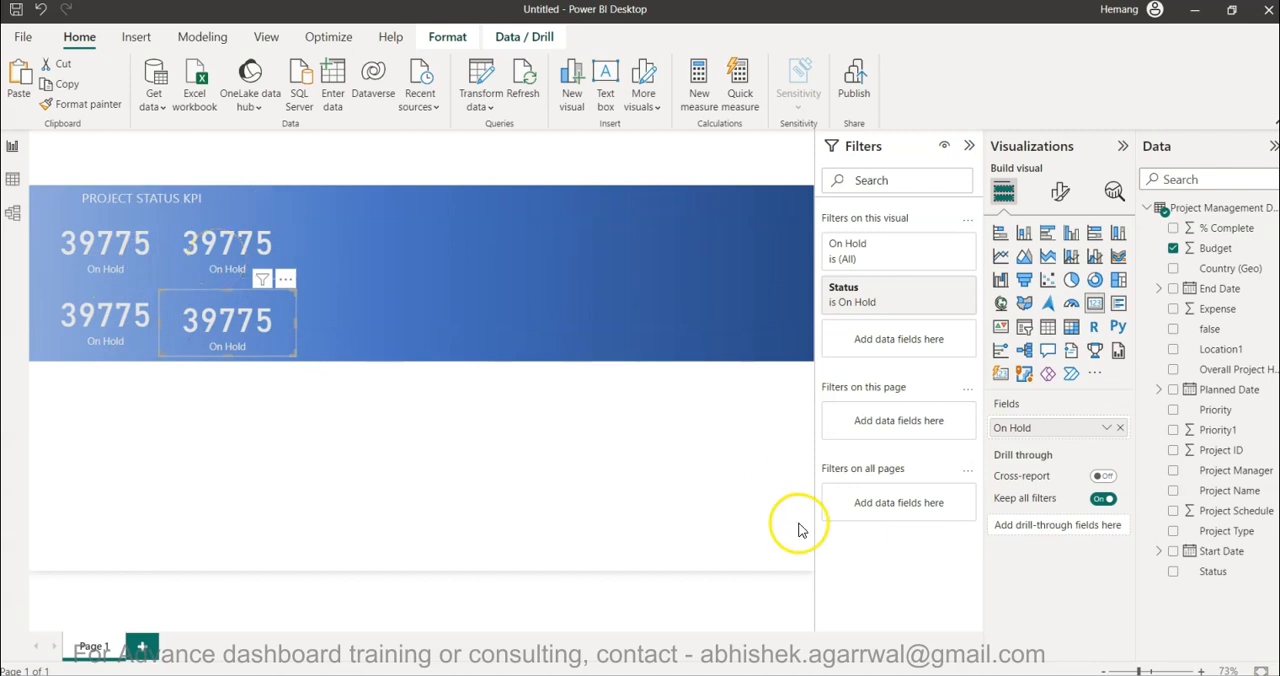
- Check the KPI order in the Tableau Public dashboard, return to Power BI, and filter the upper-right card's Status to Planned only
{"action": "mouse_move", "coordinate": [824, 674]}
{"action": "left_click", "coordinate": [918, 598]}
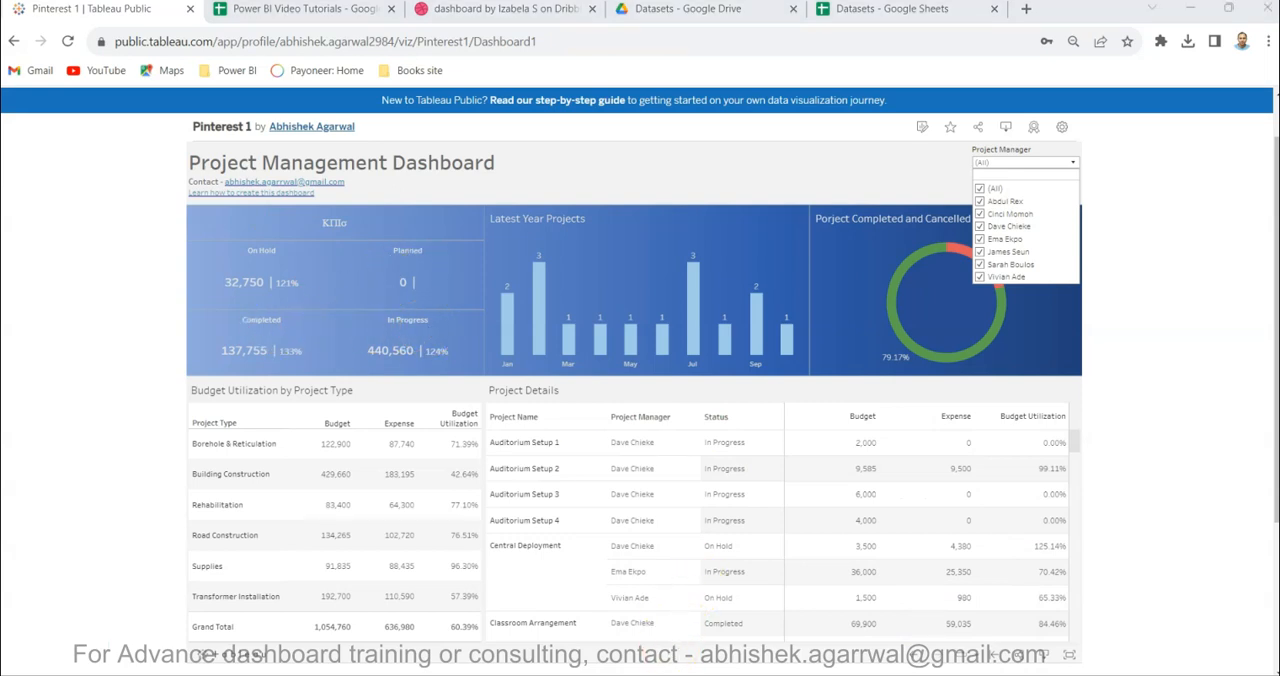
{"action": "key", "text": "alt+Tab"}
{"action": "left_click", "coordinate": [220, 243]}
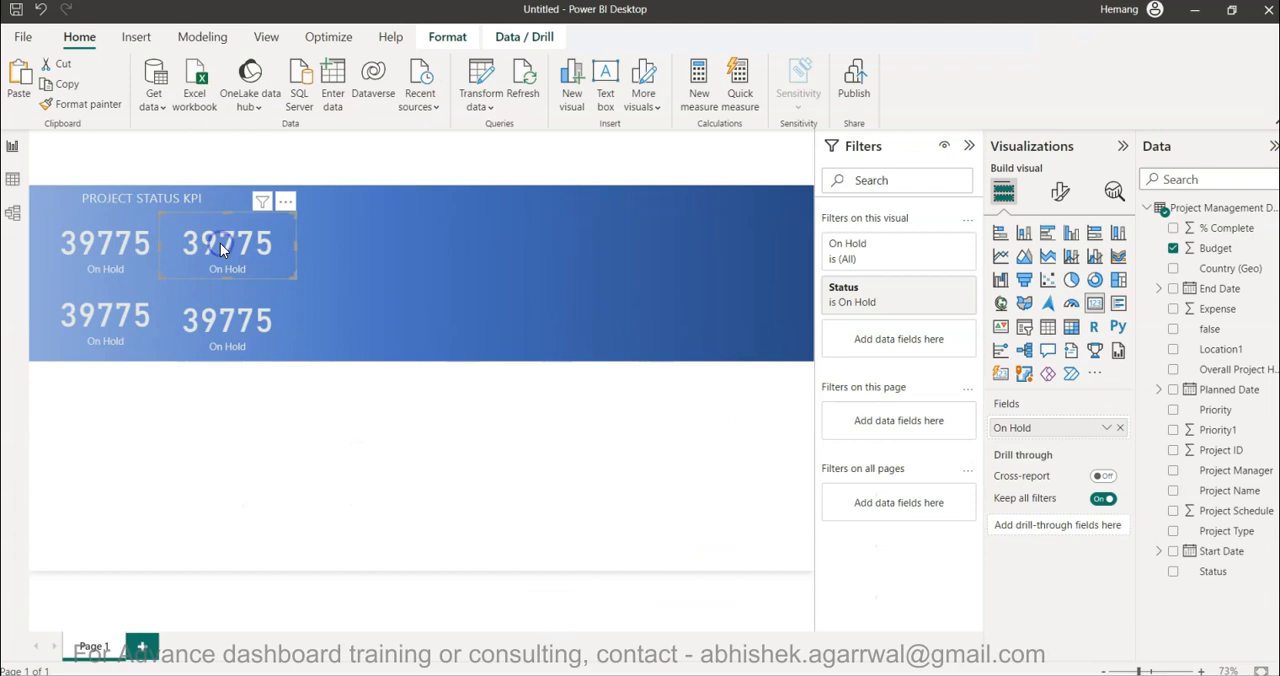
{"action": "left_click", "coordinate": [890, 292]}
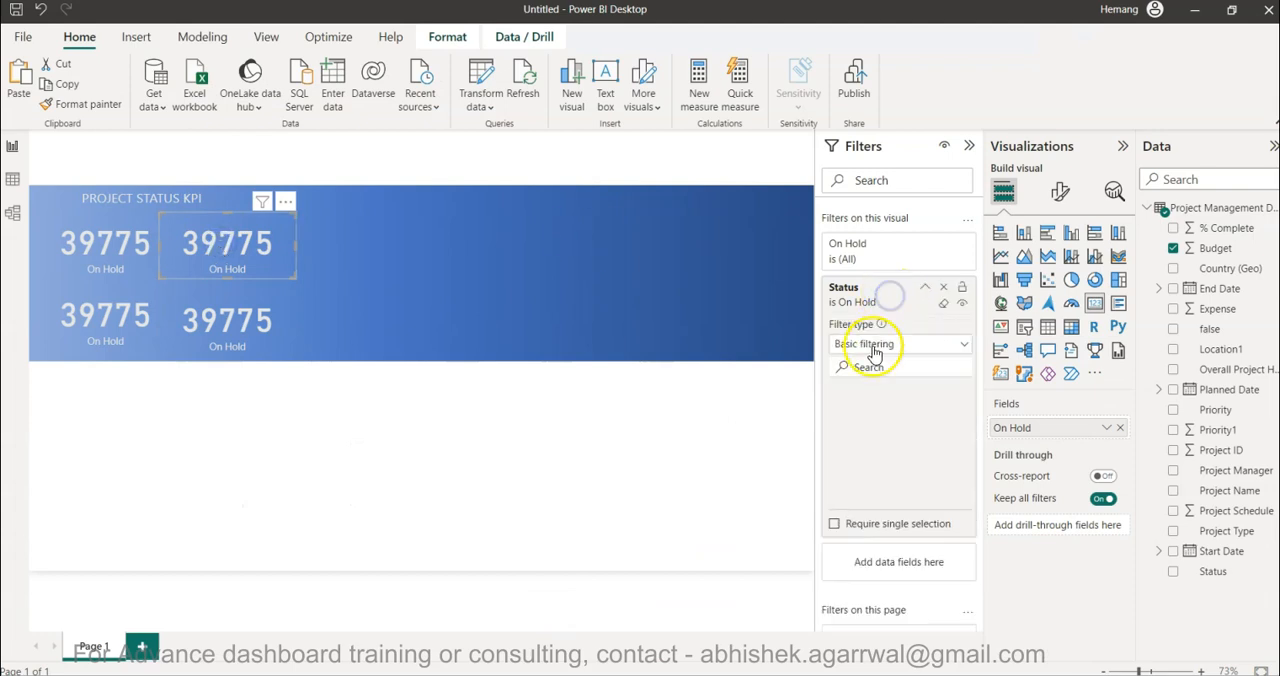
{"action": "left_click", "coordinate": [840, 484]}
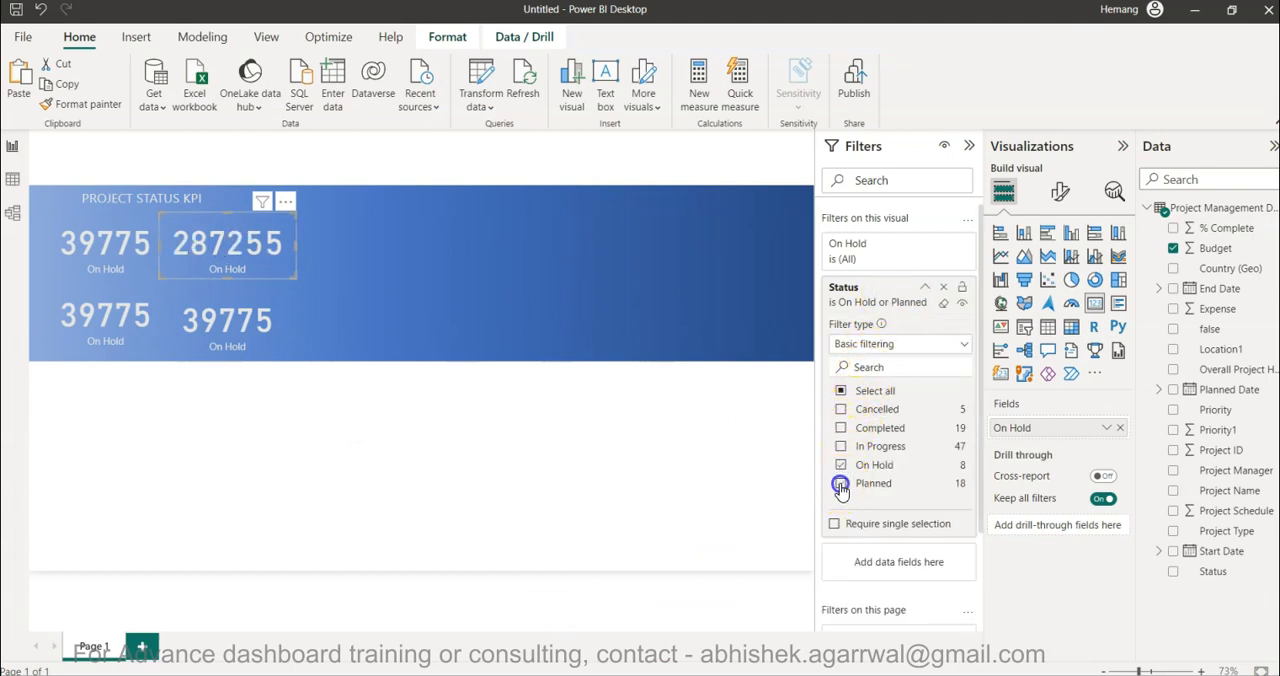
{"action": "left_click", "coordinate": [841, 466]}
- Change the lower-left card's Status filter to In Progress only
{"action": "left_click", "coordinate": [129, 314]}
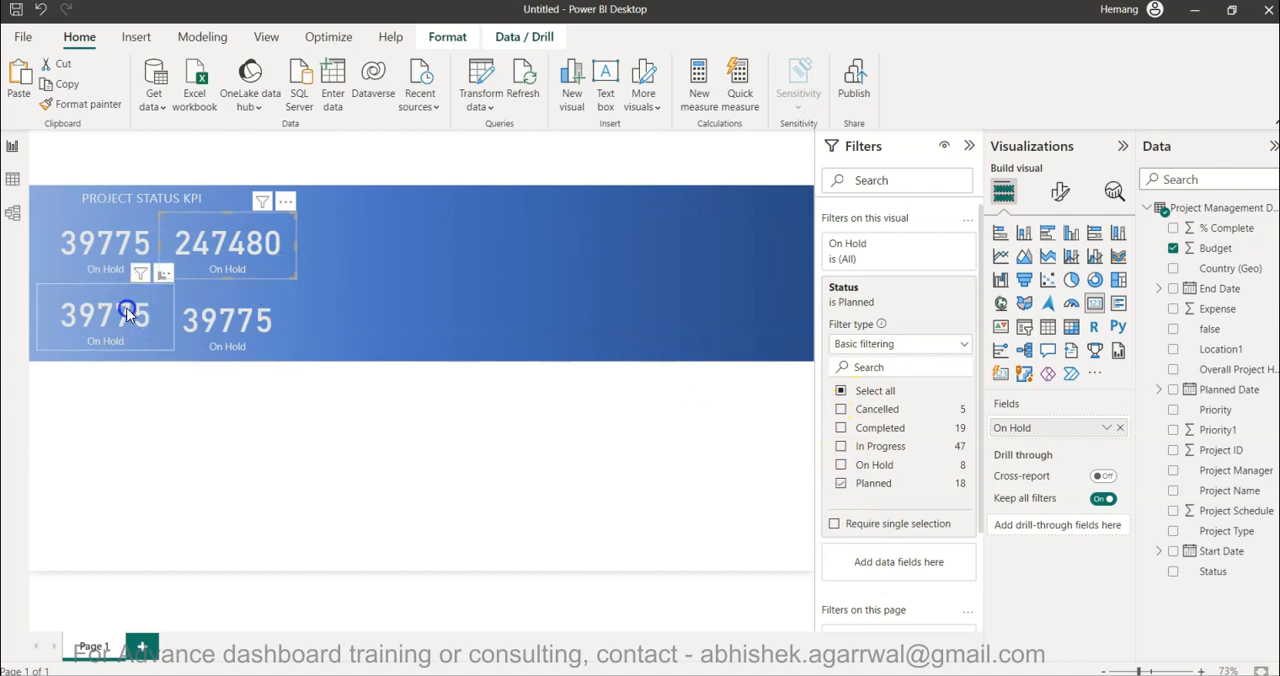
{"action": "left_click", "coordinate": [870, 293]}
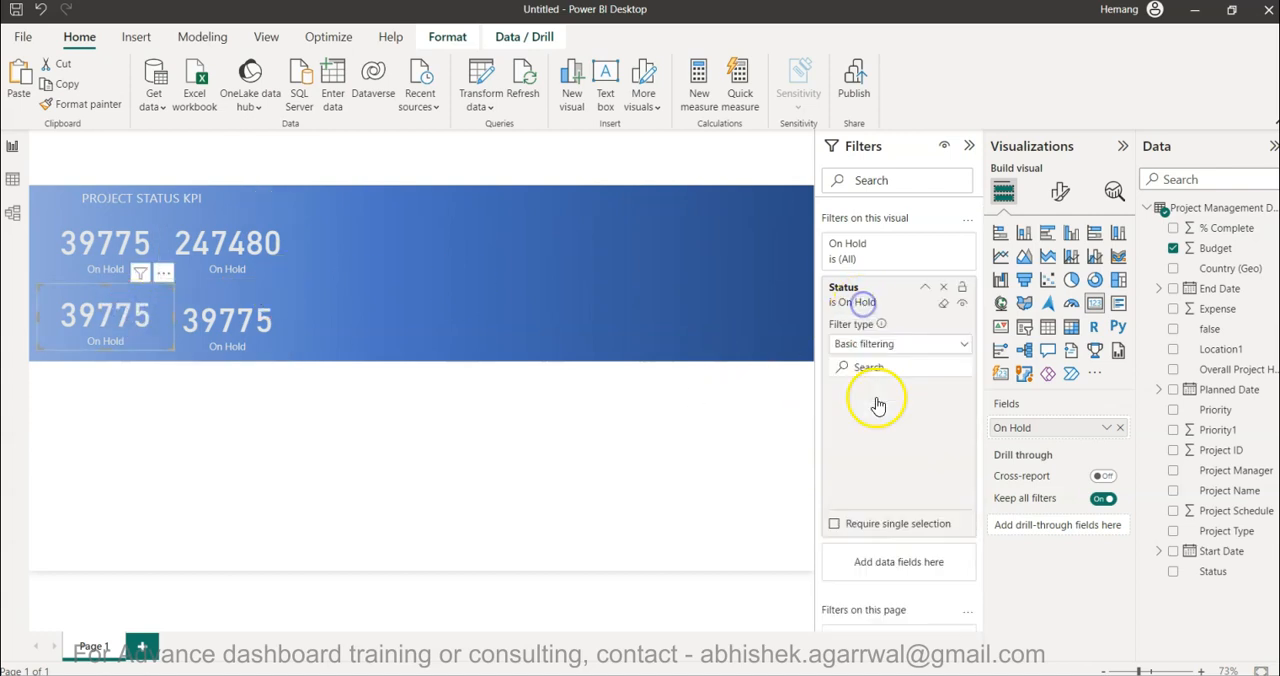
{"action": "left_click", "coordinate": [841, 447]}
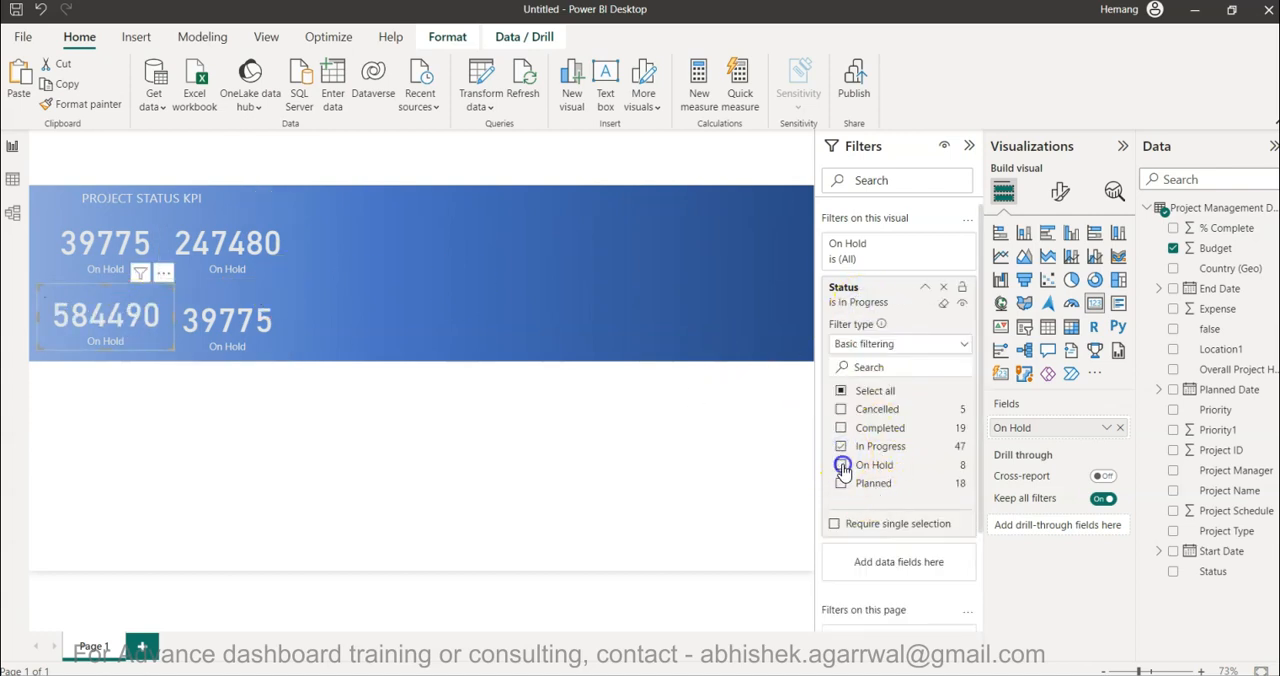
- Change the lower-right card's Status filter to Completed only
{"action": "left_click", "coordinate": [232, 340]}
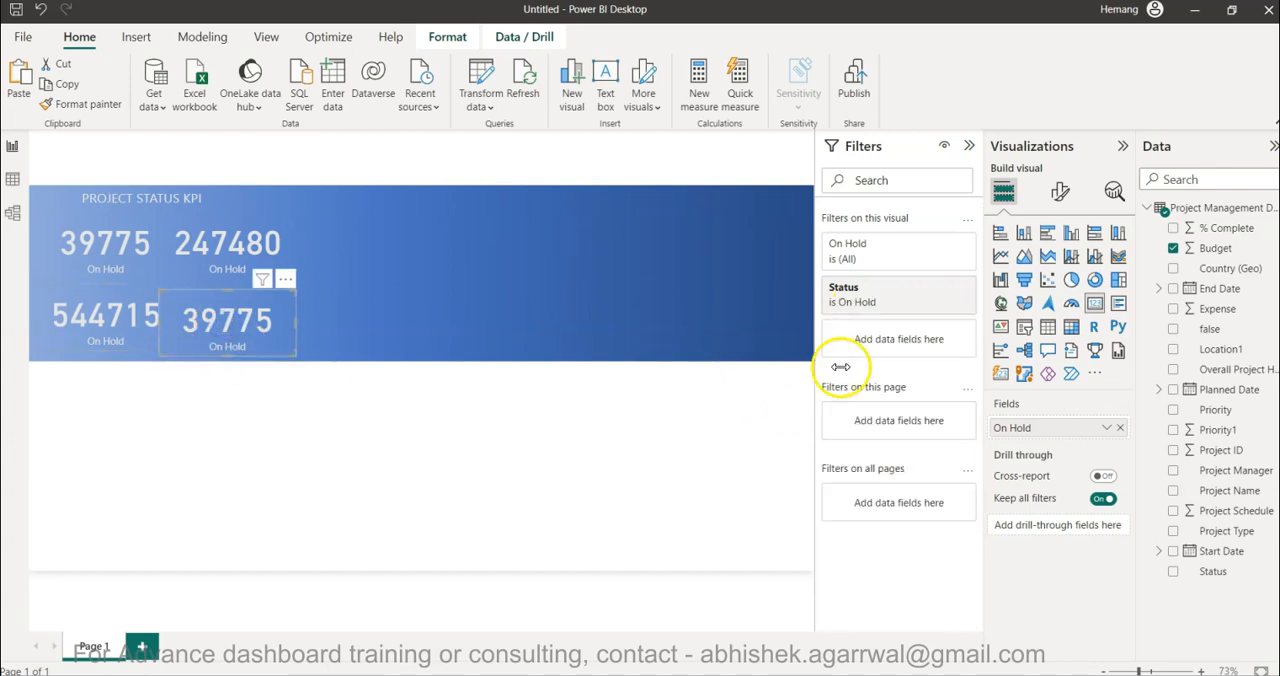
{"action": "left_click", "coordinate": [868, 298]}
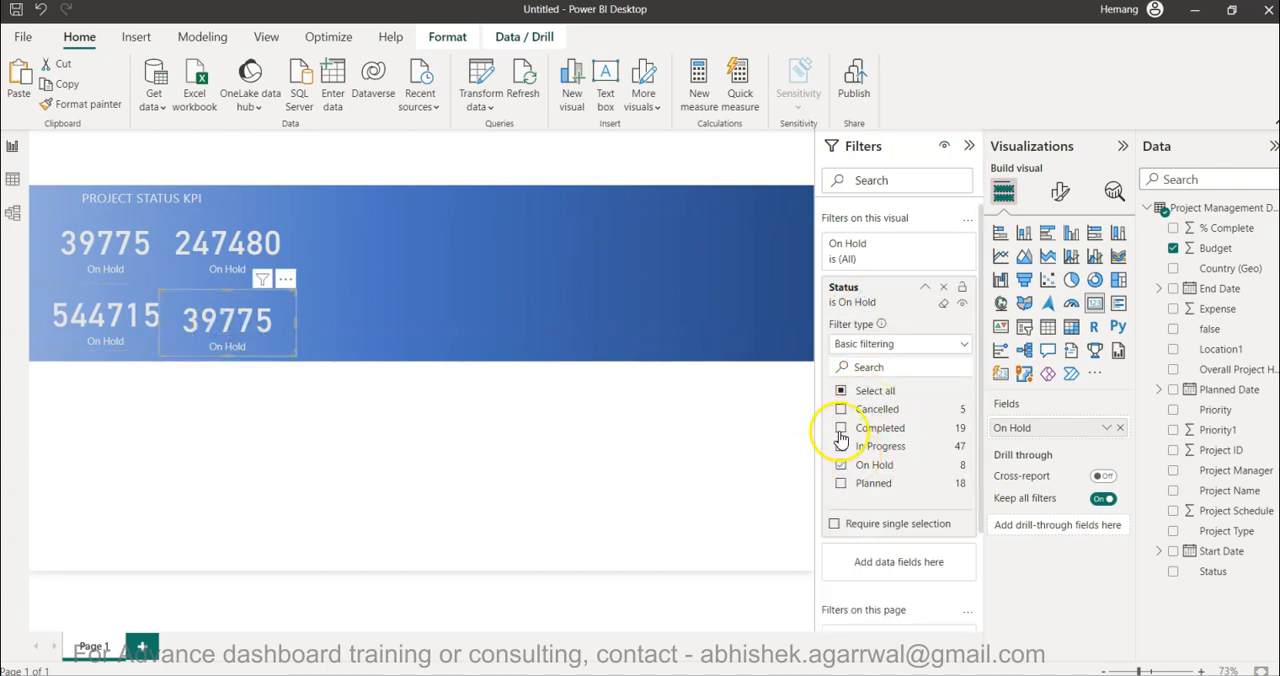
{"action": "left_click", "coordinate": [841, 465]}
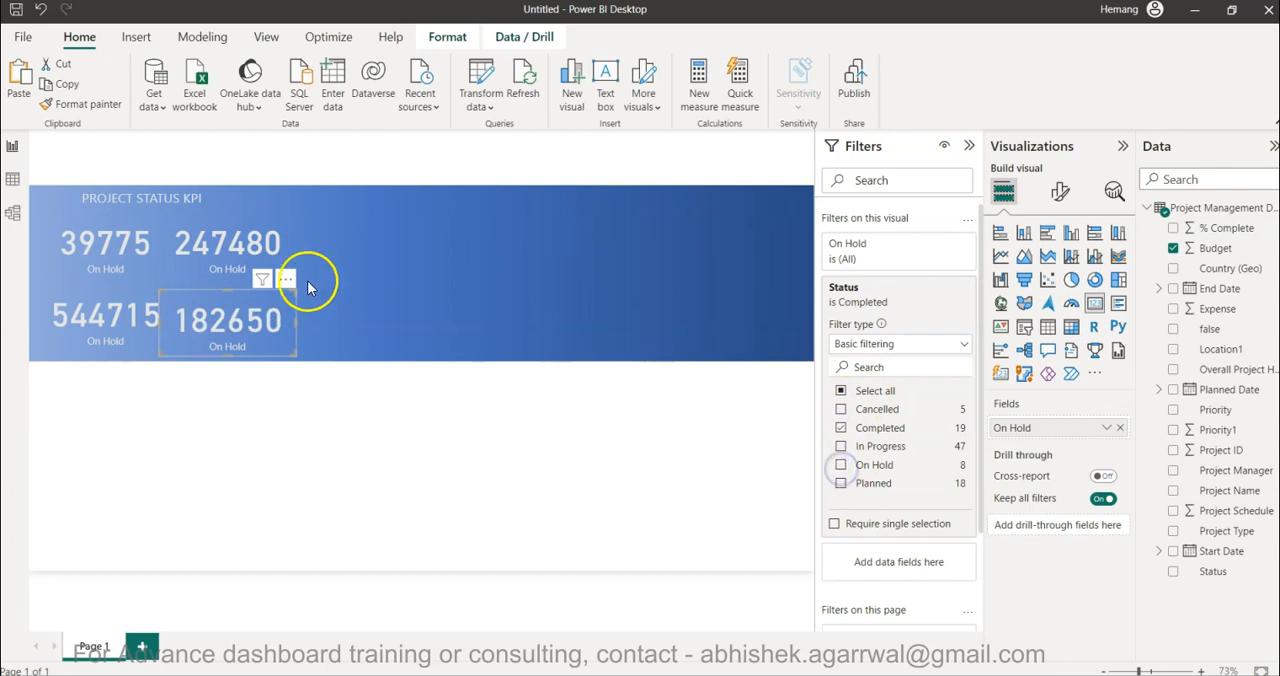
- Rename the upper-right card's budget field to Planned for this visual
{"action": "left_click", "coordinate": [228, 243]}
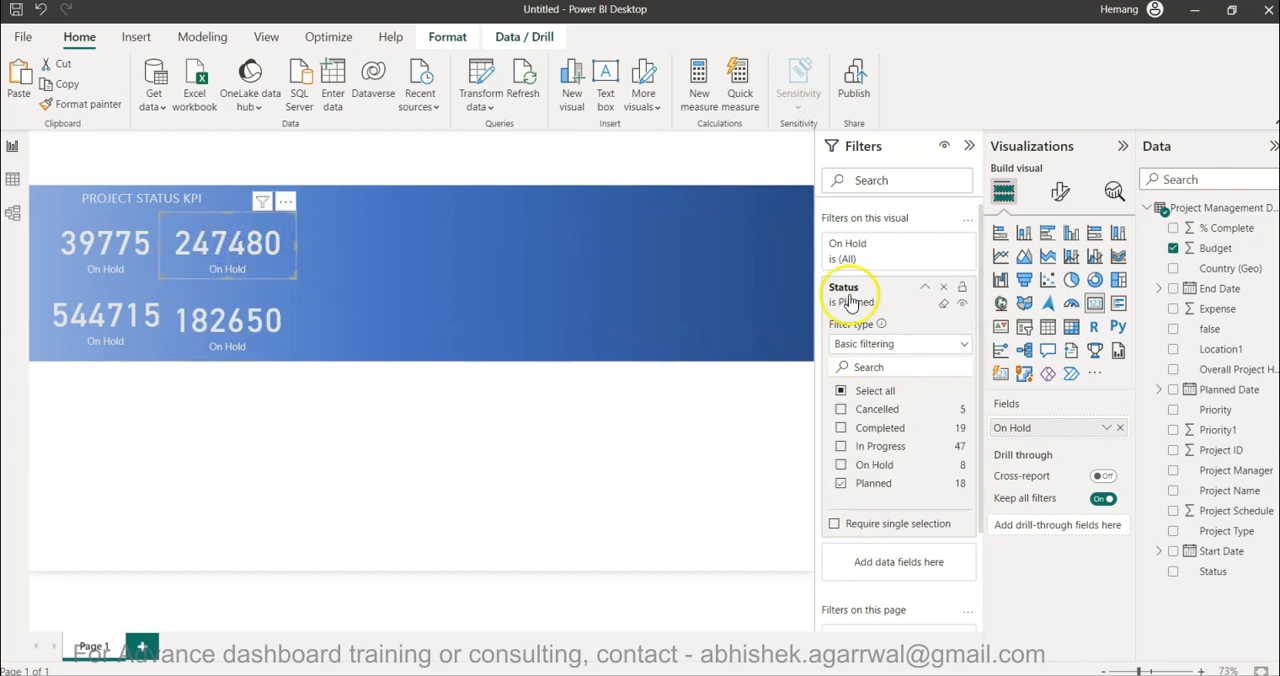
{"action": "left_click", "coordinate": [1004, 192]}
{"action": "double_click", "coordinate": [1034, 429]}
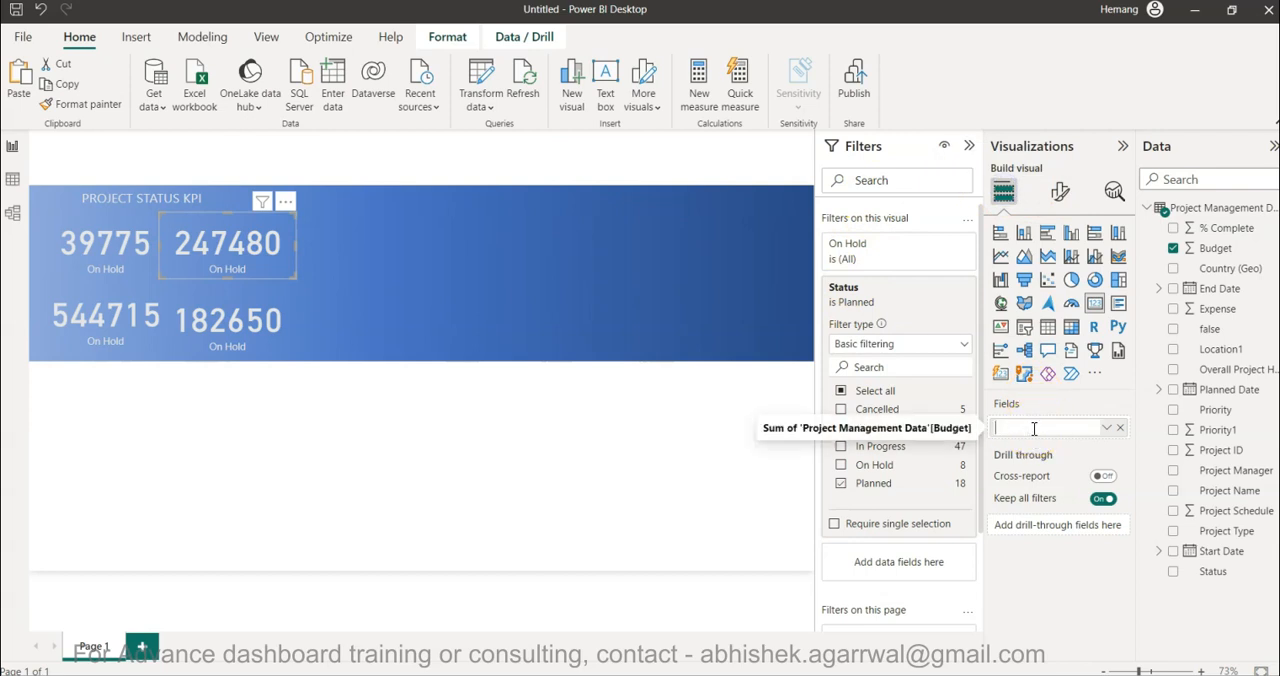
{"action": "type", "text": "Planned"}
{"action": "key", "text": "Return"}
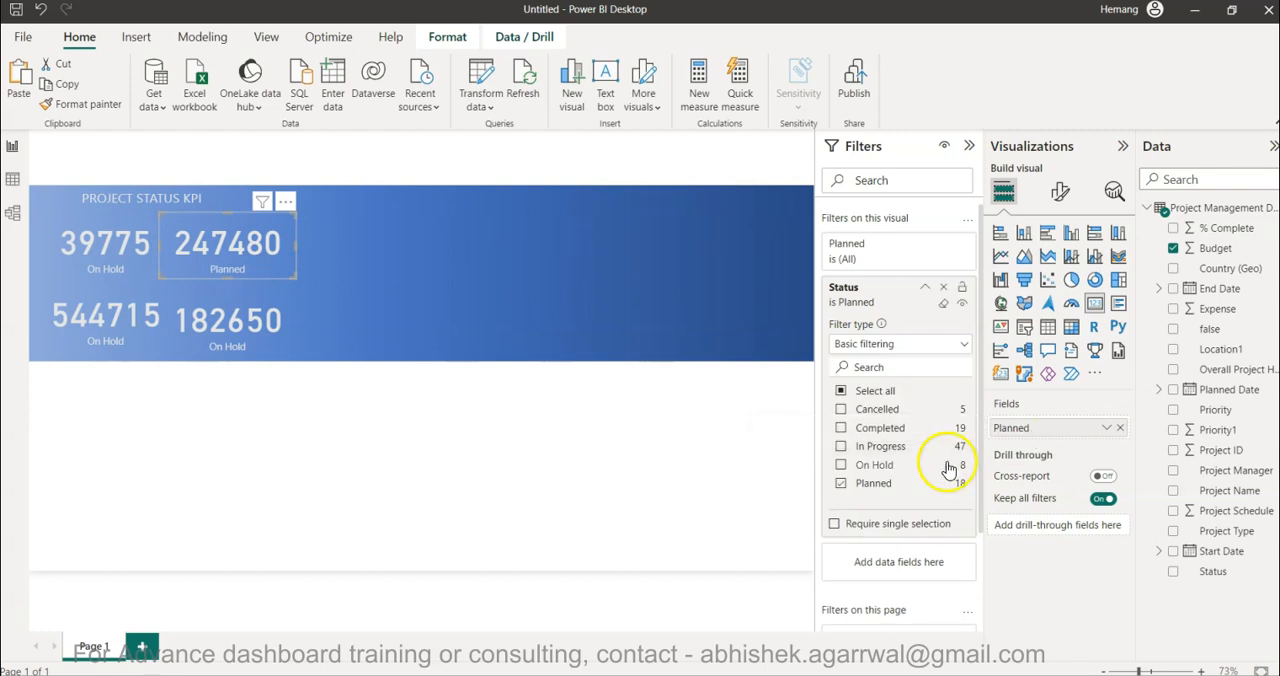
- Rename the lower-left card's budget field to In Progress for this visual
{"action": "left_click", "coordinate": [140, 338]}
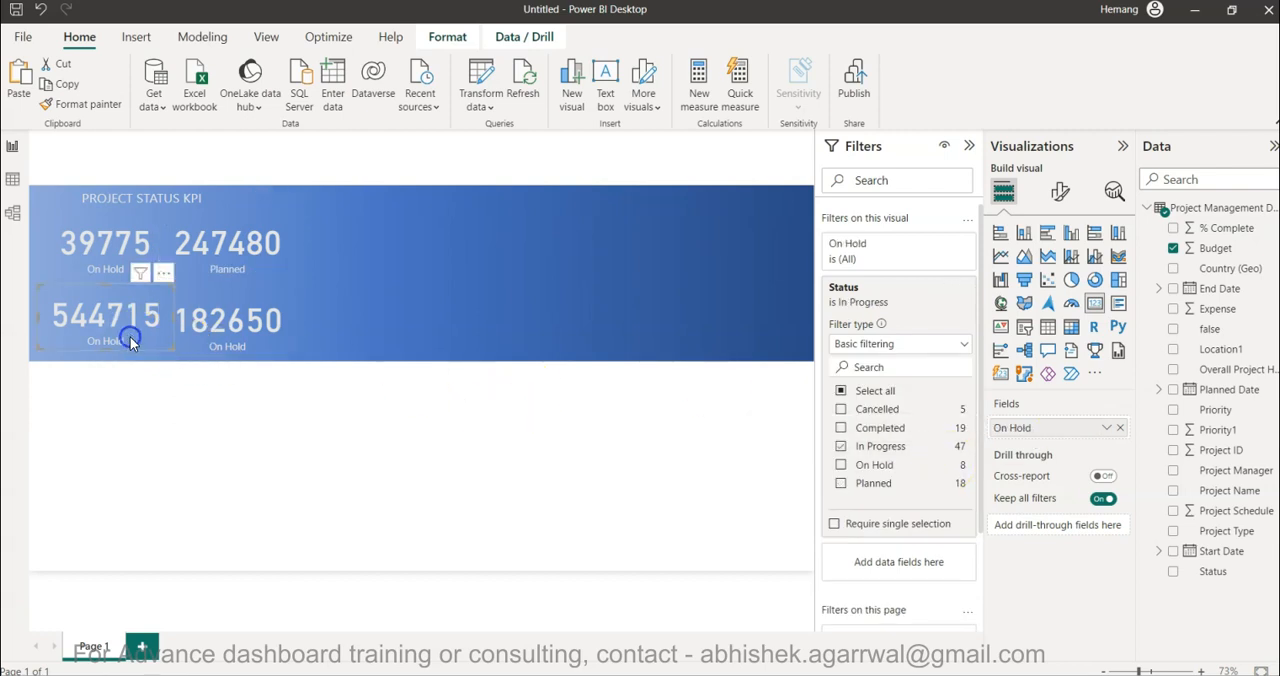
{"action": "double_click", "coordinate": [1038, 429]}
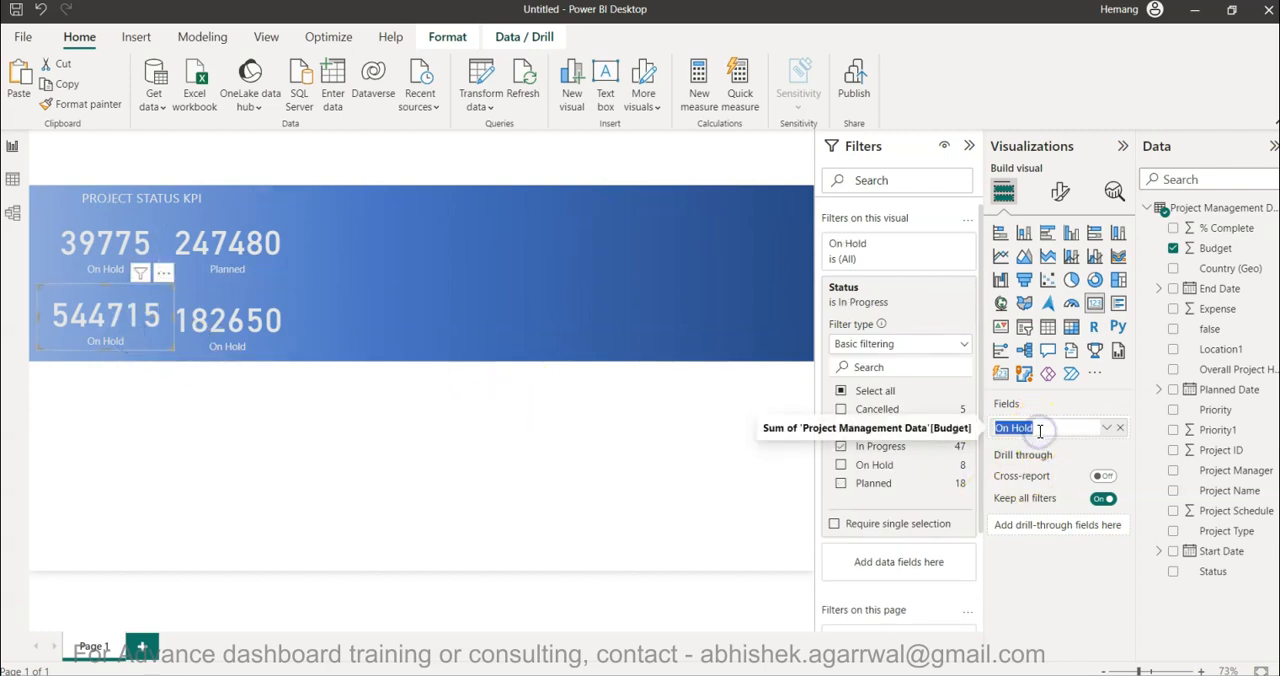
{"action": "type", "text": "In"}
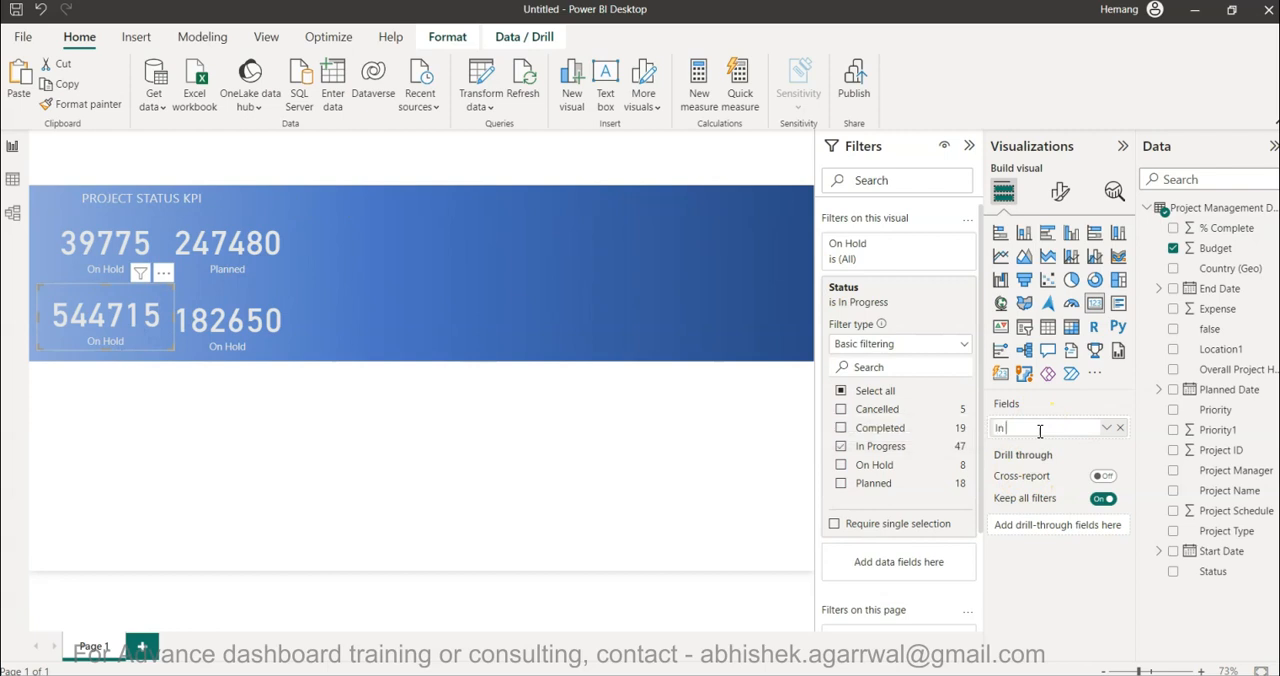
{"action": "type", "text": " Progress"}
{"action": "key", "text": "Return"}
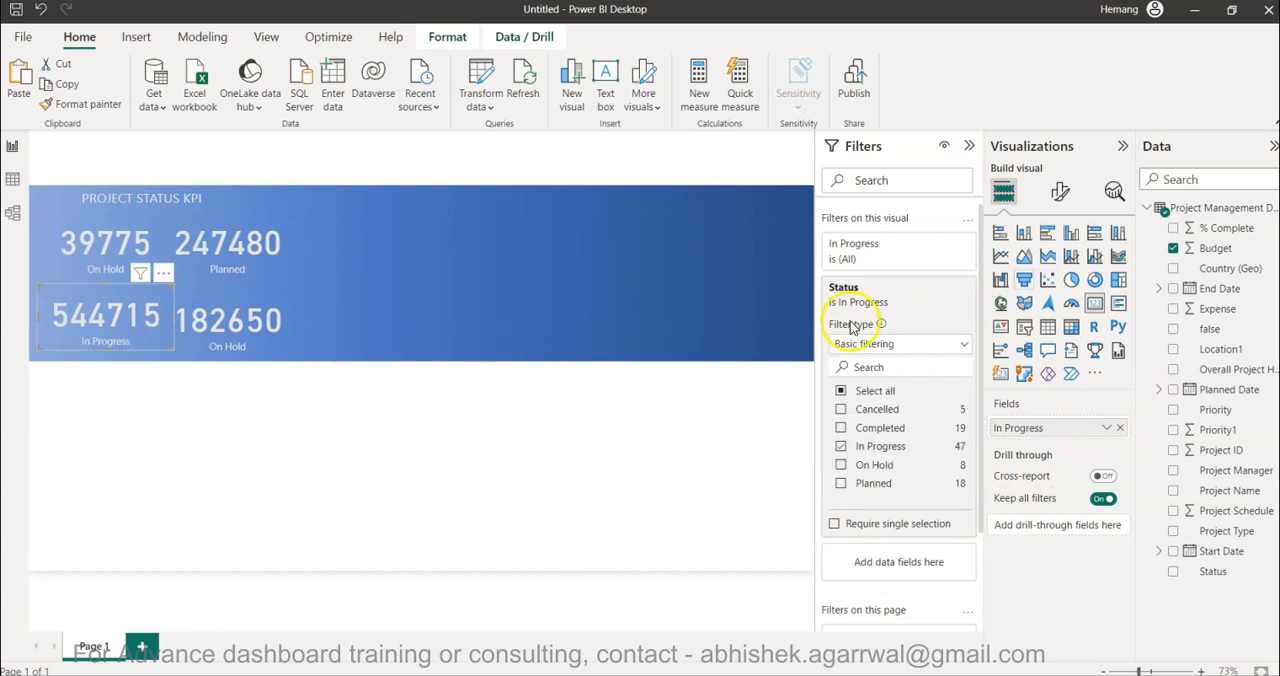
- Rename the lower-right card's budget field to Completed for this visual
{"action": "left_click", "coordinate": [280, 330]}
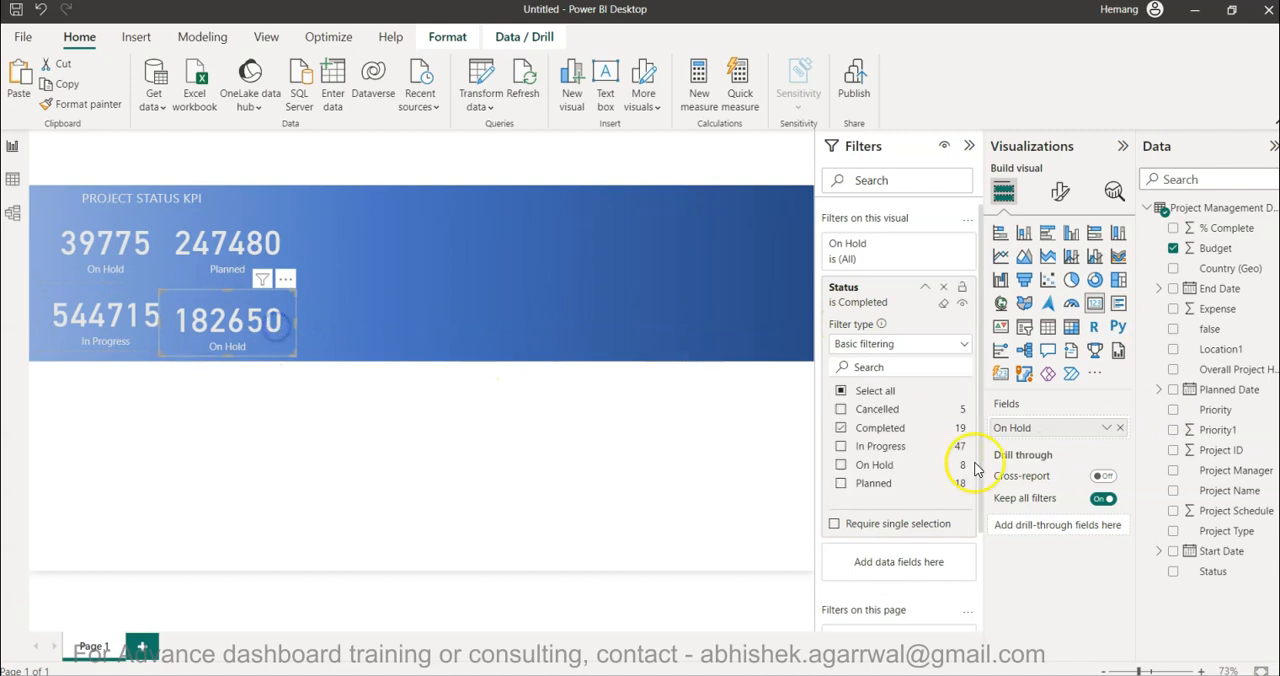
{"action": "double_click", "coordinate": [1040, 428]}
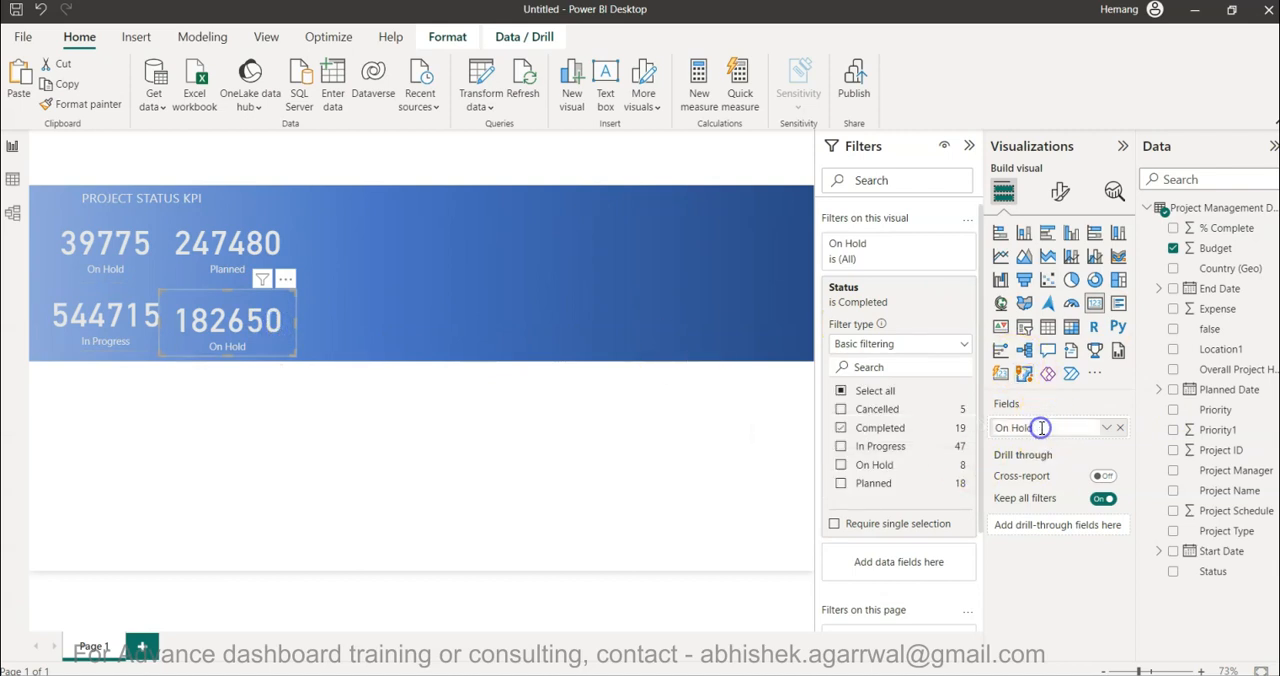
{"action": "type", "text": "Complete"}
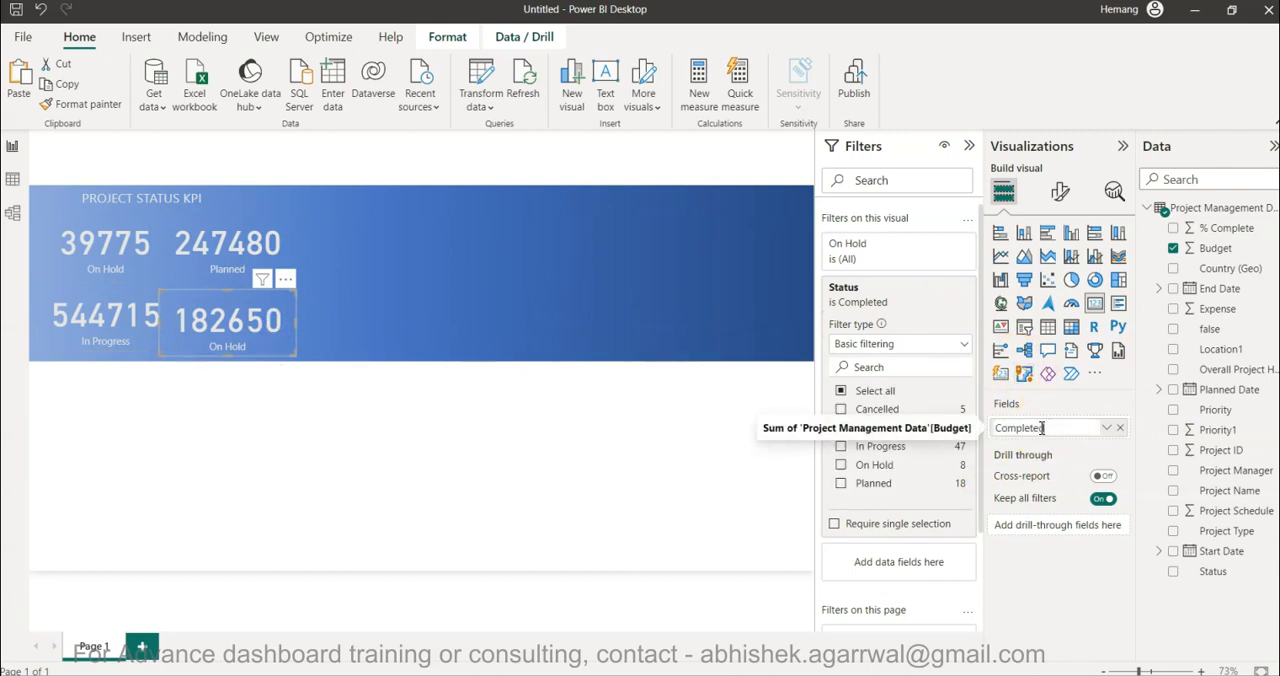
{"action": "type", "text": "d"}
{"action": "key", "text": "Return"}
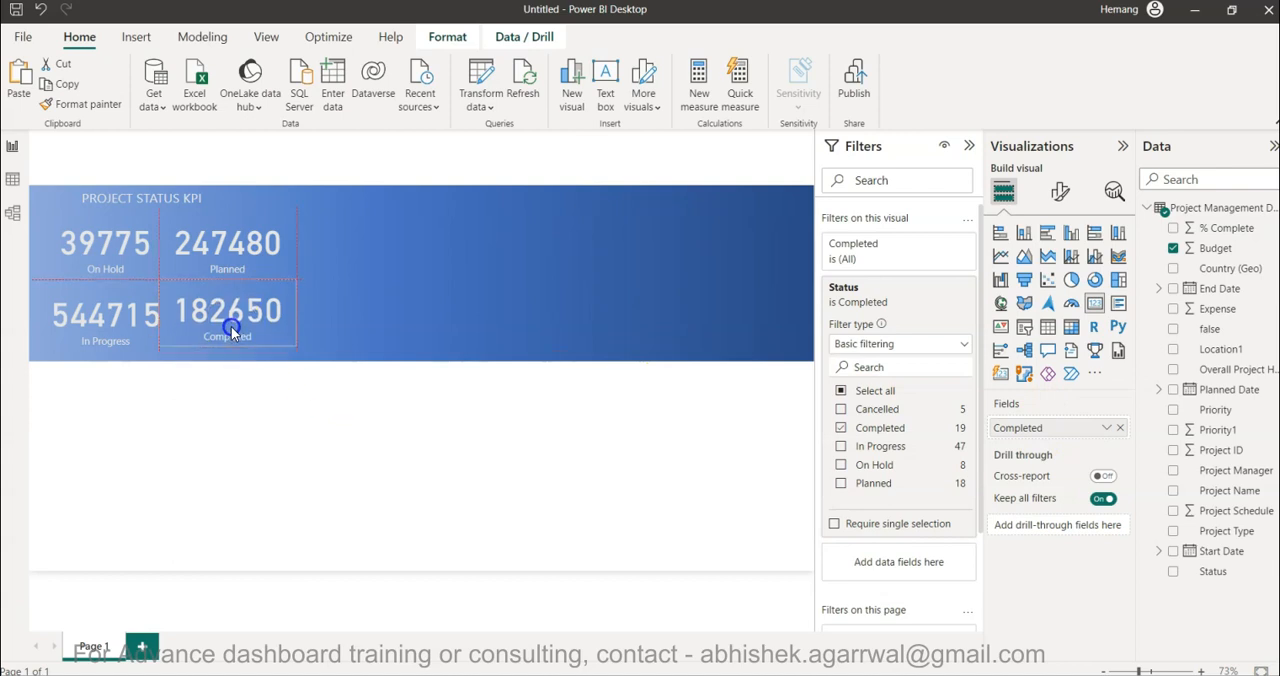
- Shift the Planned and Completed cards slightly right, keeping them aligned with each other and with the On Hold and In Progress rows
{"action": "left_click", "coordinate": [252, 440]}
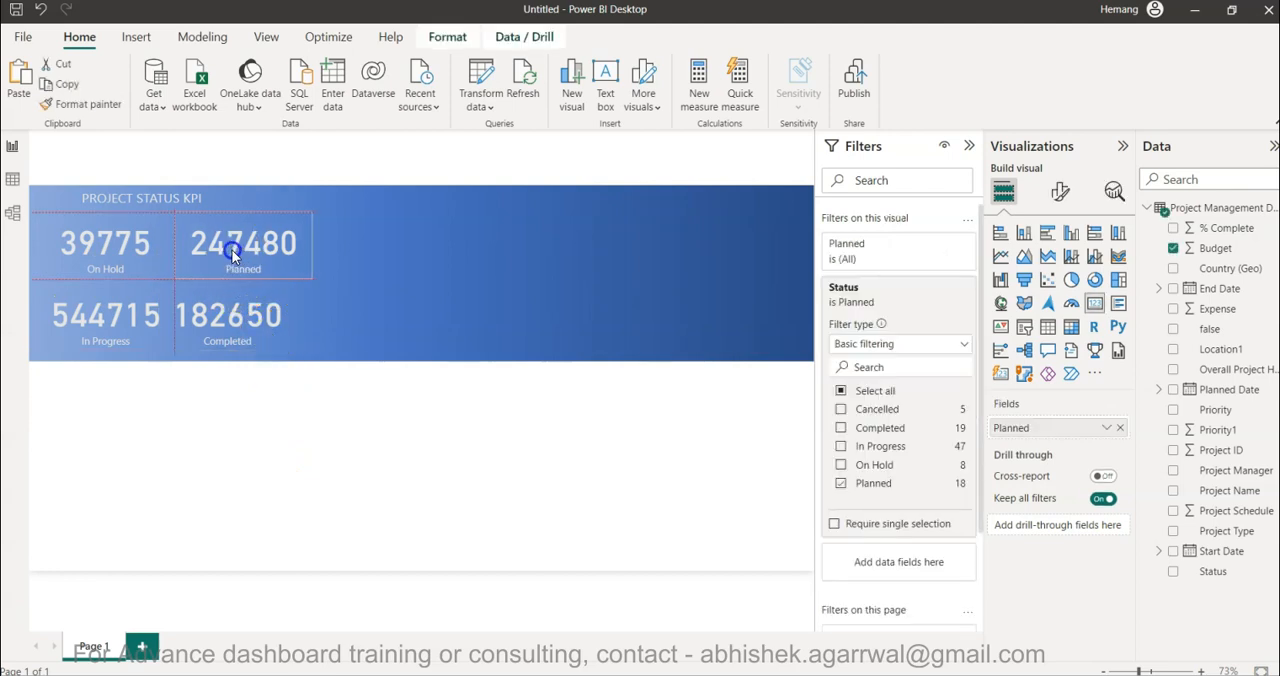
{"action": "left_click_drag", "start_coordinate": [224, 310], "coordinate": [237, 316]}
{"action": "left_click", "coordinate": [266, 443]}
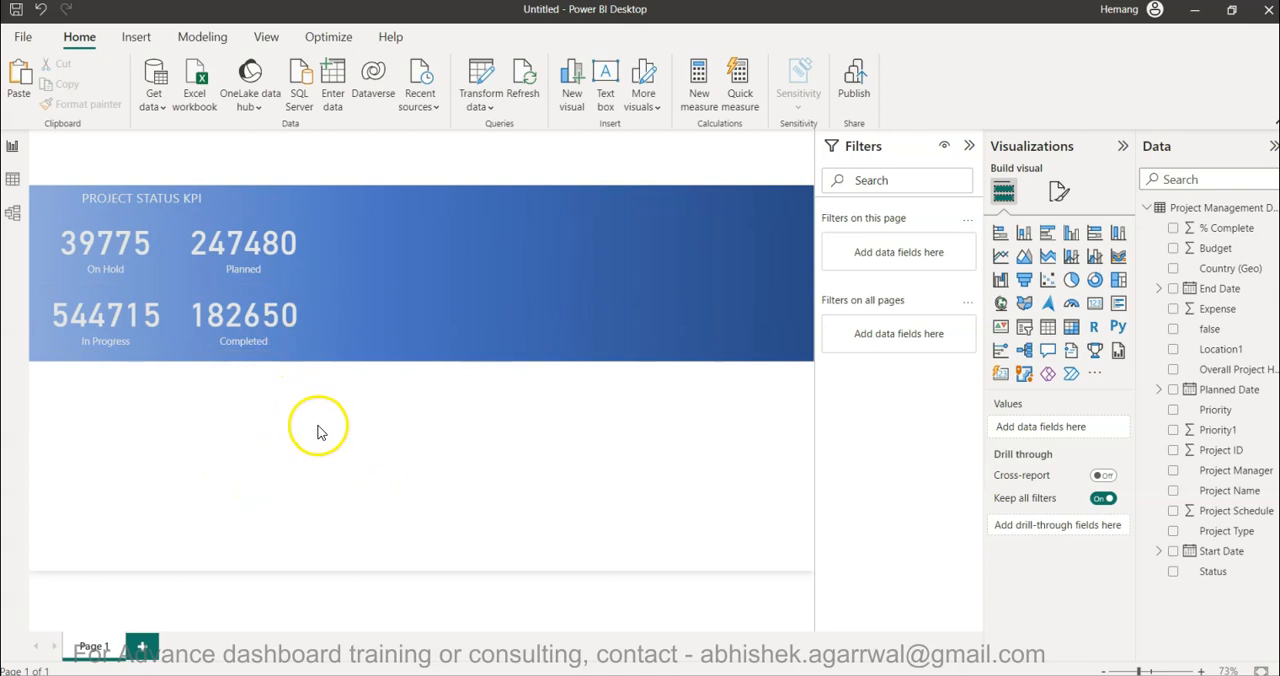
- Check the percentages beside the KPI values in the Tableau Public dashboard, return to Power BI, and inspect the On Hold card
{"action": "mouse_move", "coordinate": [870, 660]}
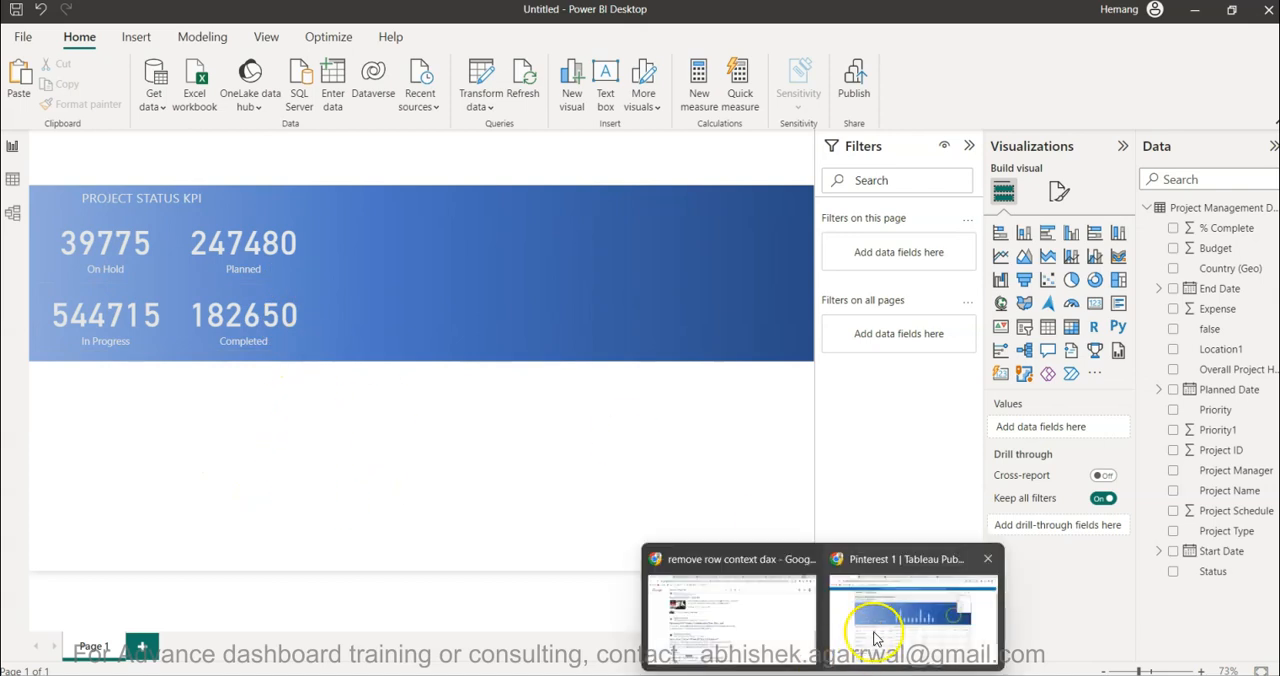
{"action": "left_click", "coordinate": [877, 632]}
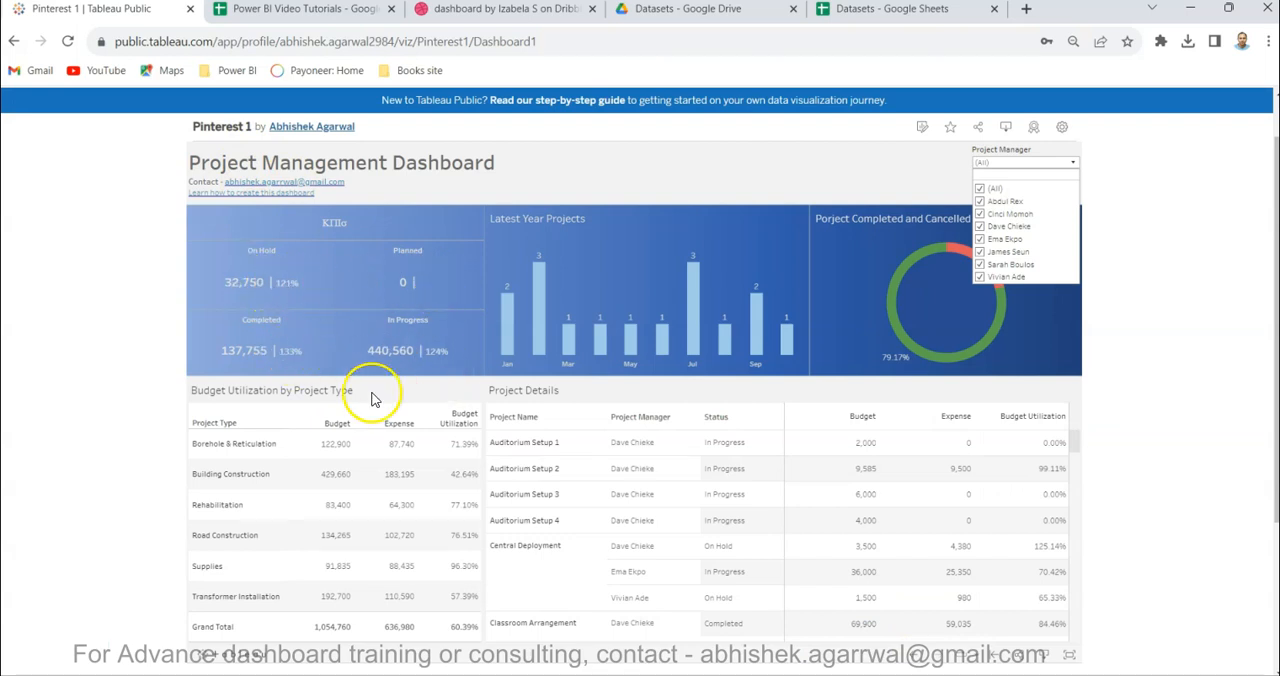
{"action": "left_click", "coordinate": [633, 645]}
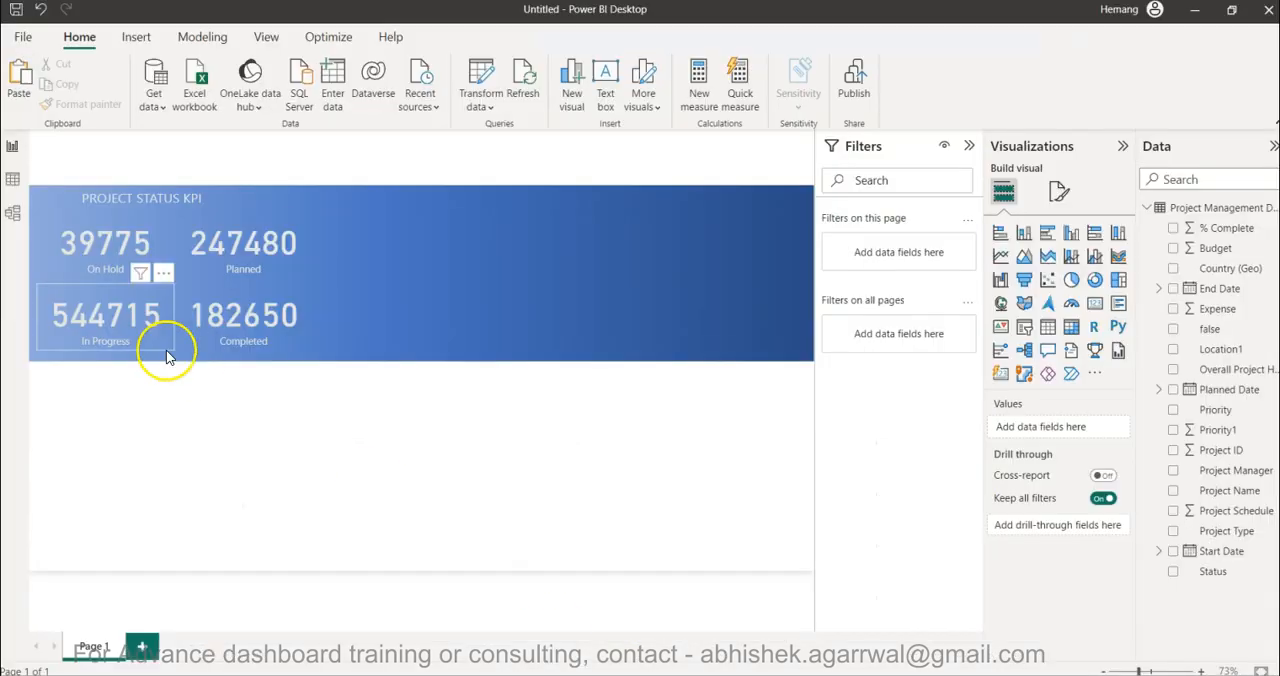
{"action": "left_click", "coordinate": [112, 233]}
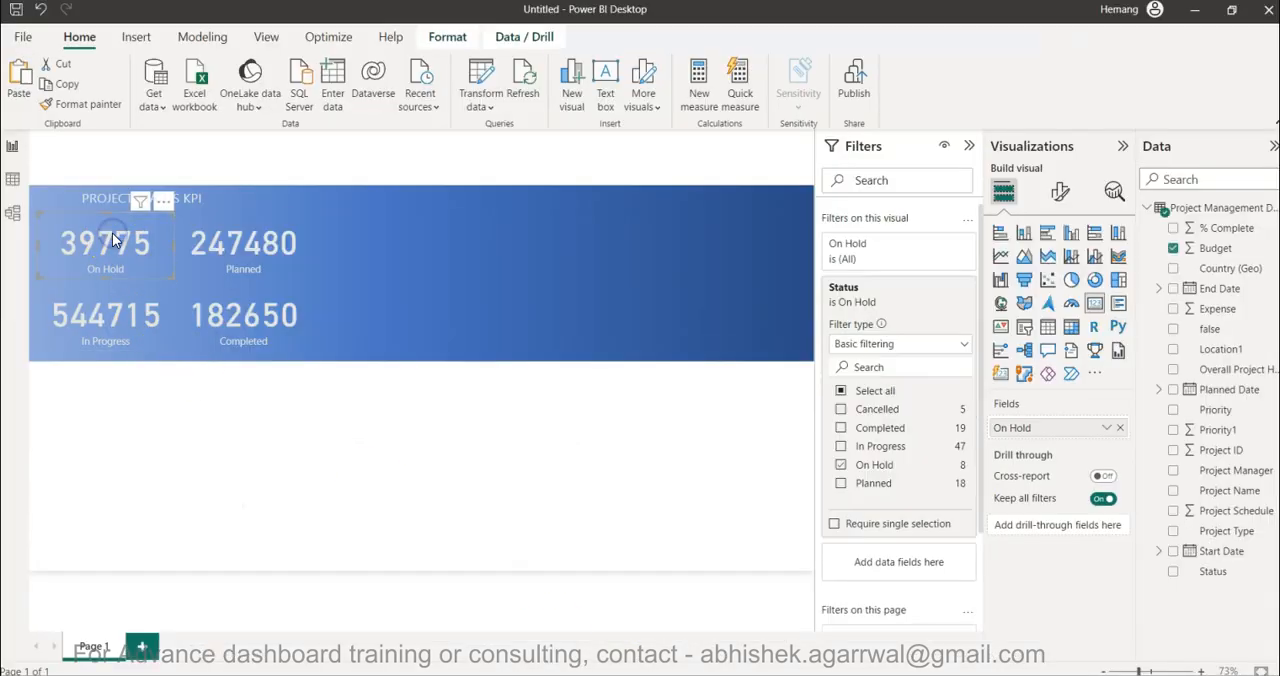
{"action": "left_click", "coordinate": [543, 412]}
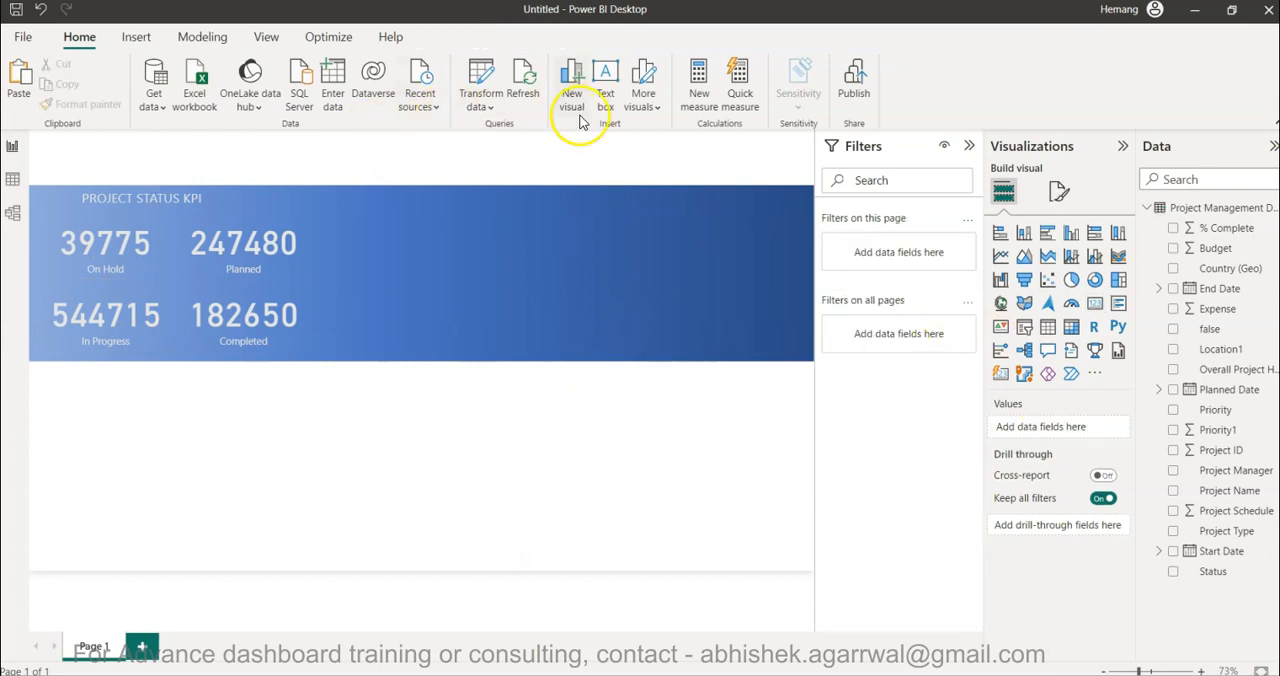
- Create the measure Budget Utilization = SUM('Project Management Data'[Expense]) / SUM('Project Management Data'[Budget])
{"action": "left_click", "coordinate": [699, 93]}
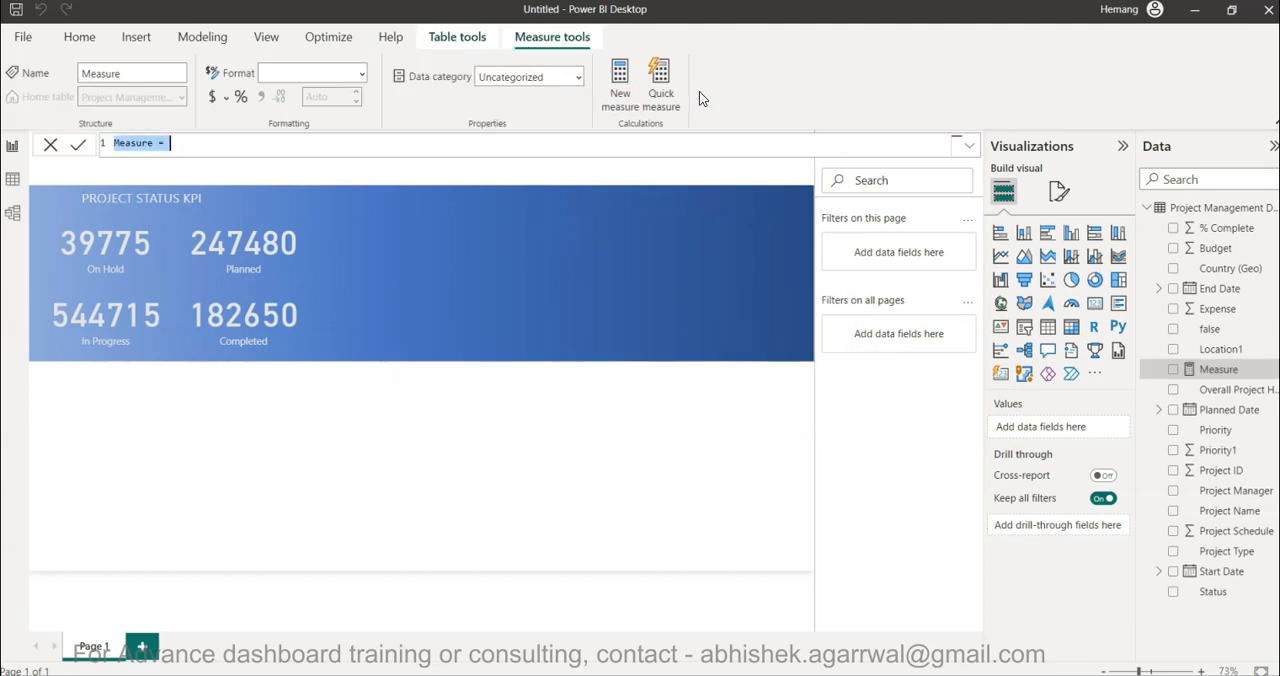
{"action": "type", "text": "Budget Utilization ="}
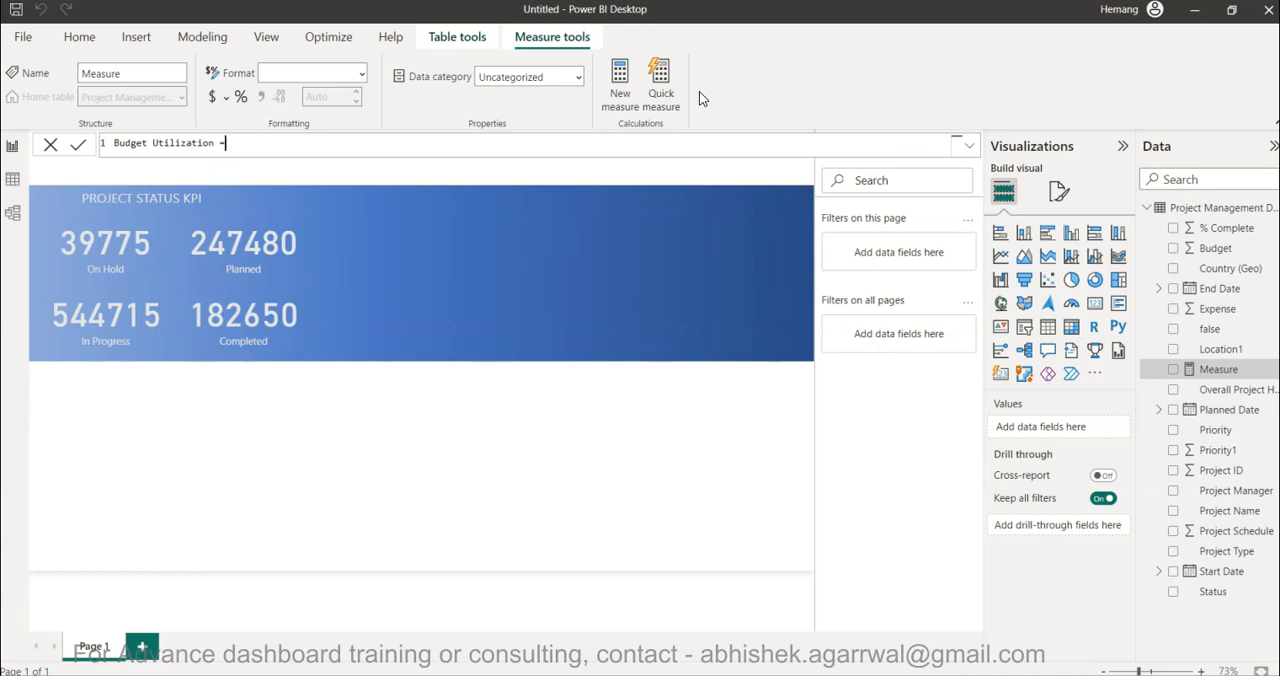
{"action": "type", "text": " SUM("}
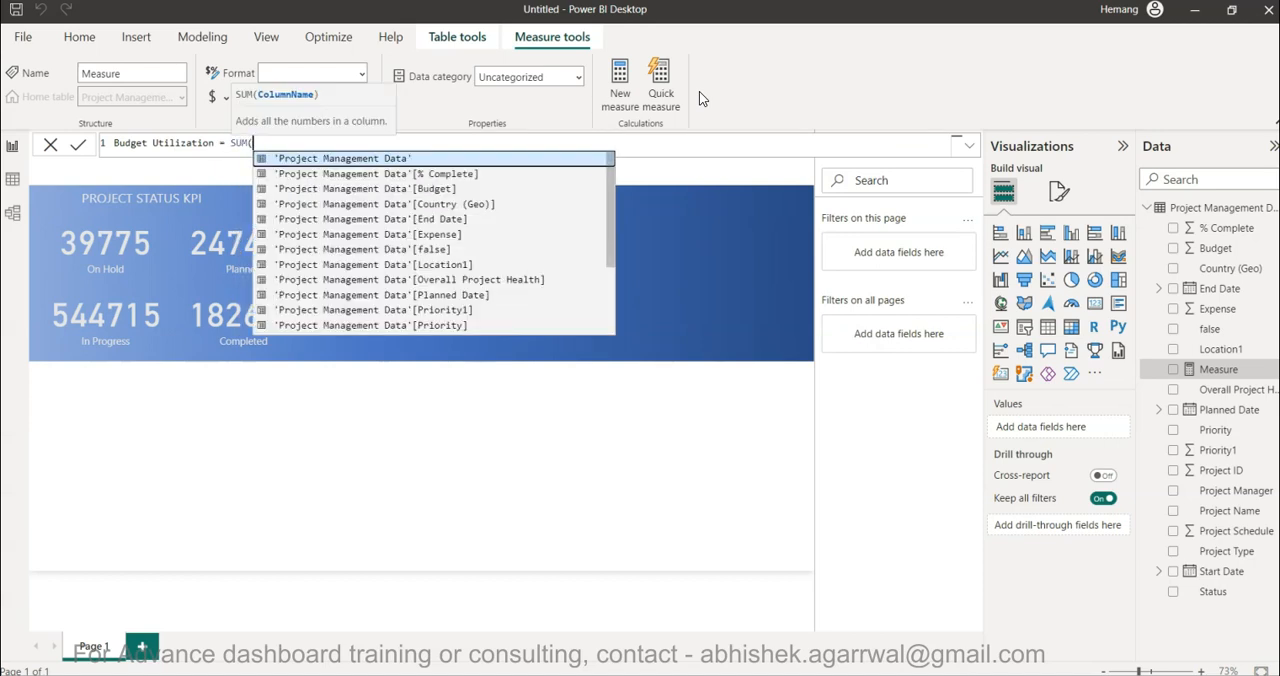
{"action": "type", "text": "e"}
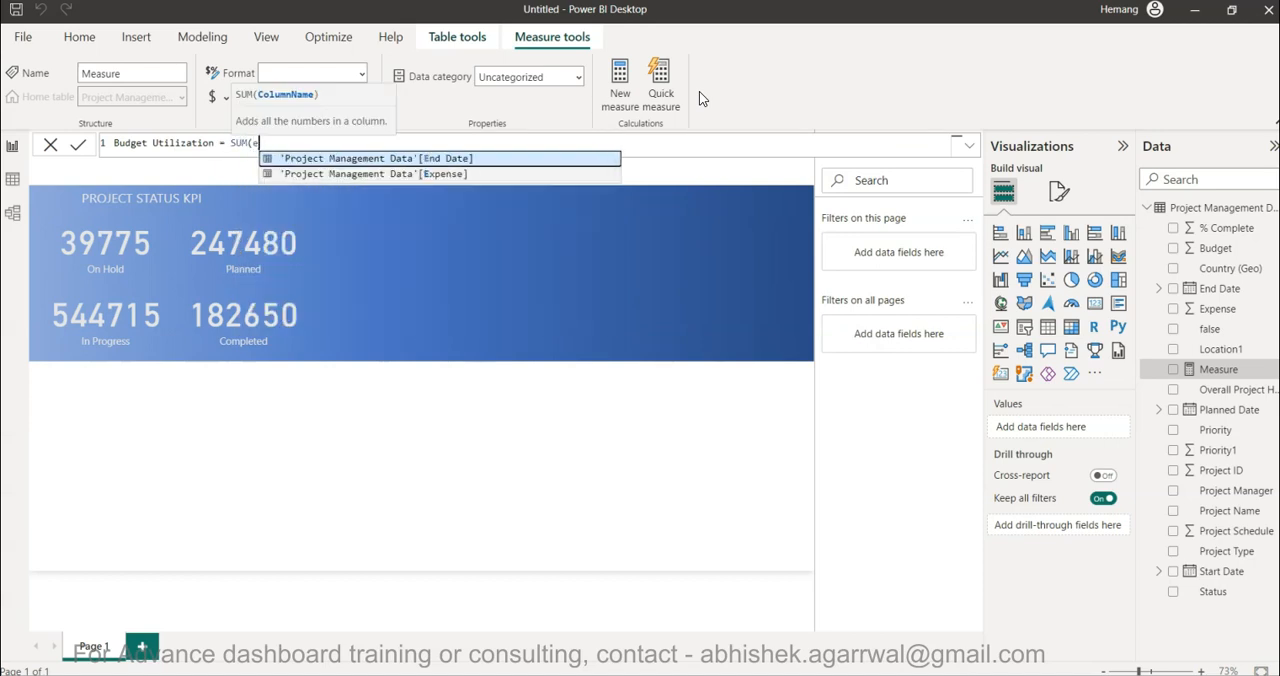
{"action": "key", "text": "Down"}
{"action": "key", "text": "Tab"}
{"action": "type", "text": "/ SUM("}
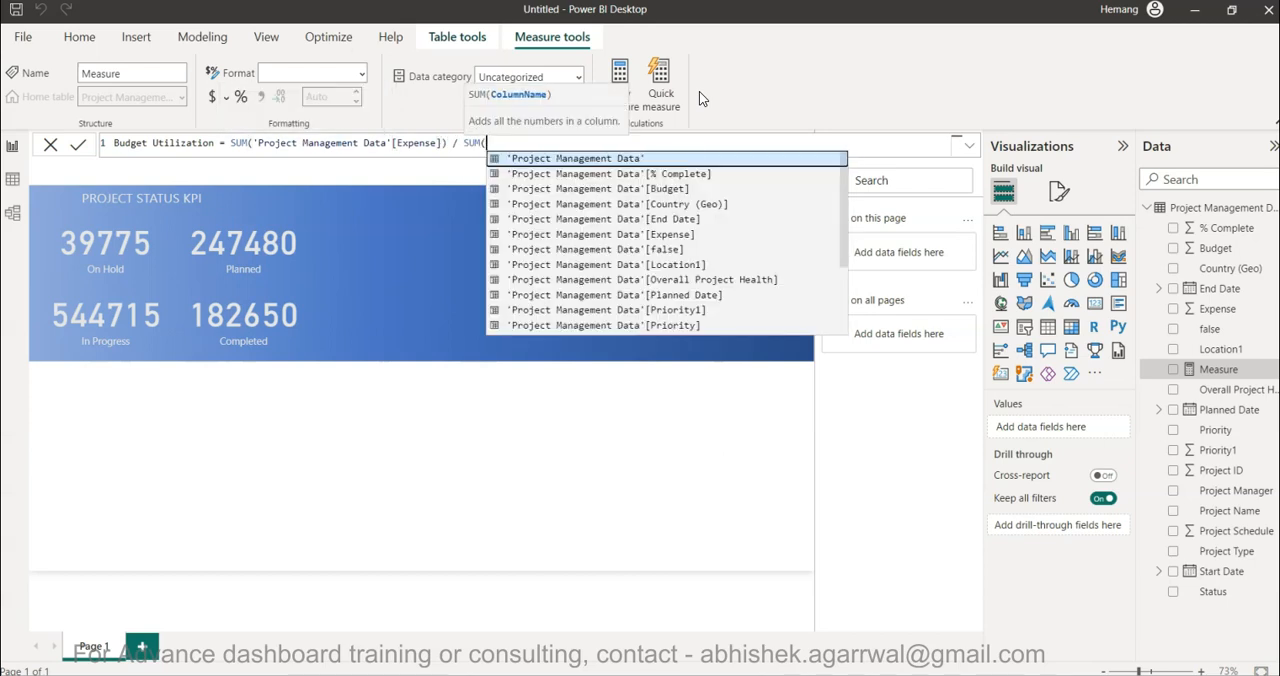
{"action": "type", "text": "b"}
{"action": "key", "text": "Tab"}
{"action": "type", "text": ")"}
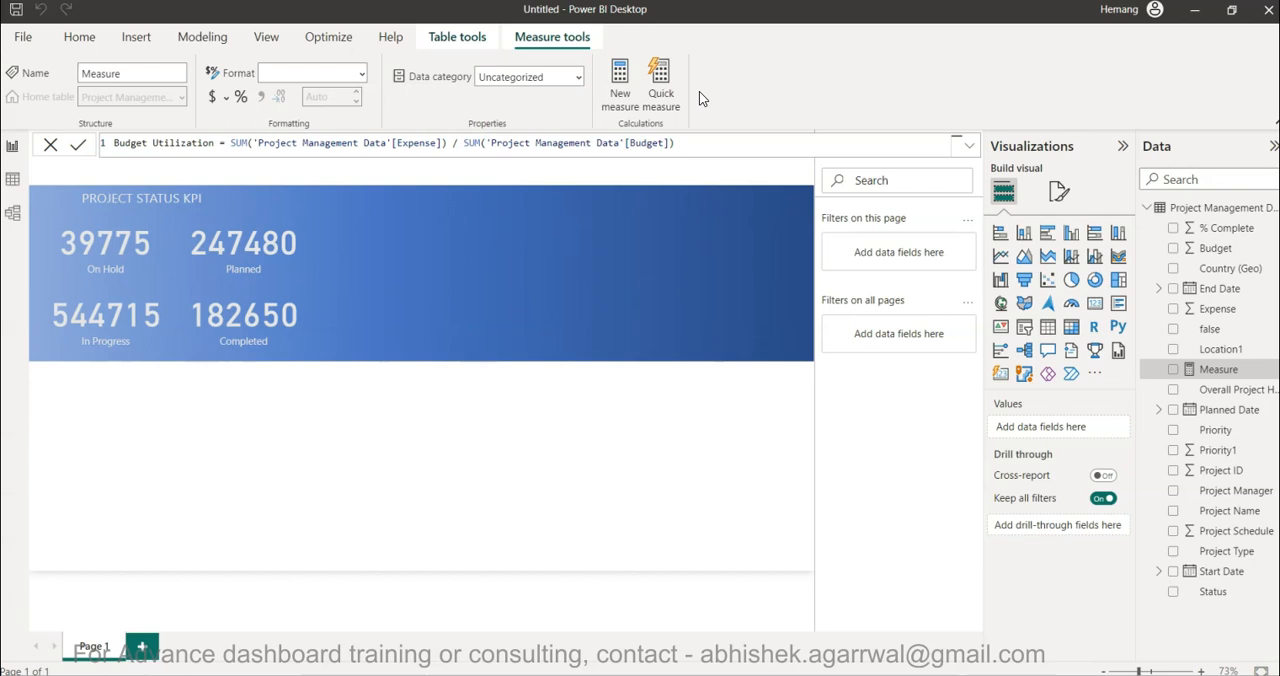
{"action": "left_click", "coordinate": [863, 212]}
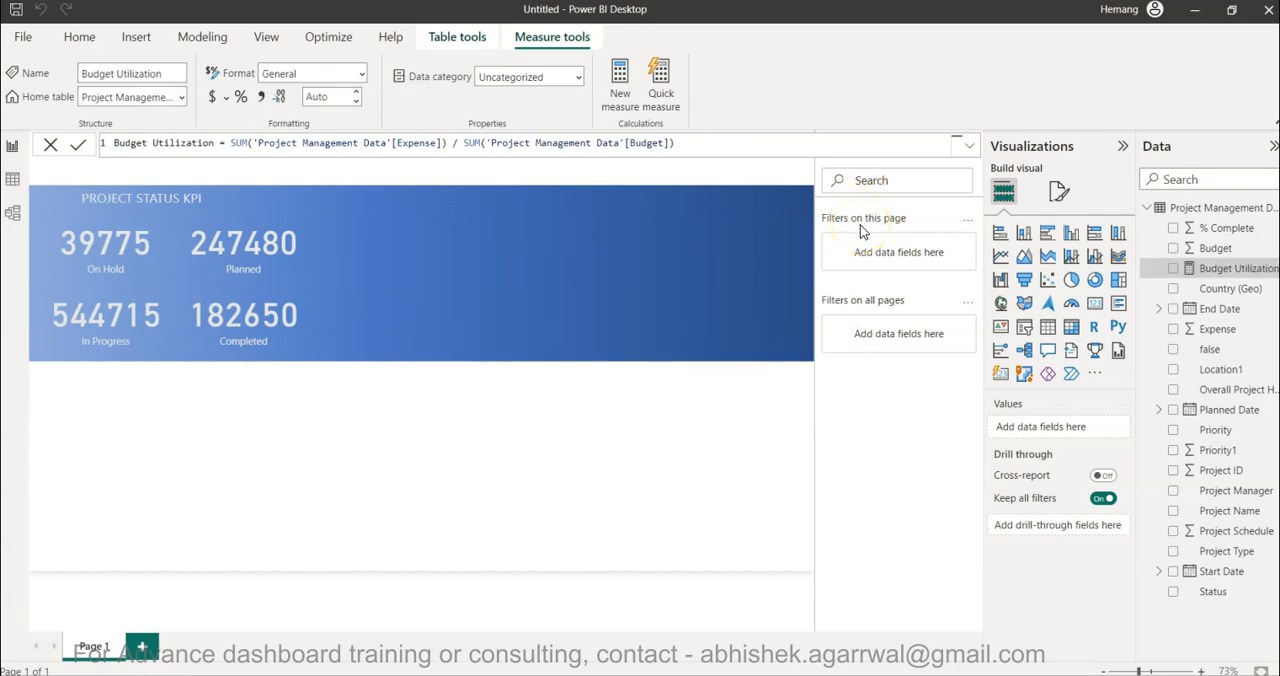
- Duplicate the On Hold card into the empty banner area and replace the copy's field with the Budget Utilization measure
{"action": "left_click", "coordinate": [130, 260]}
{"action": "left_click_drag", "start_coordinate": [130, 260], "coordinate": [445, 257]}
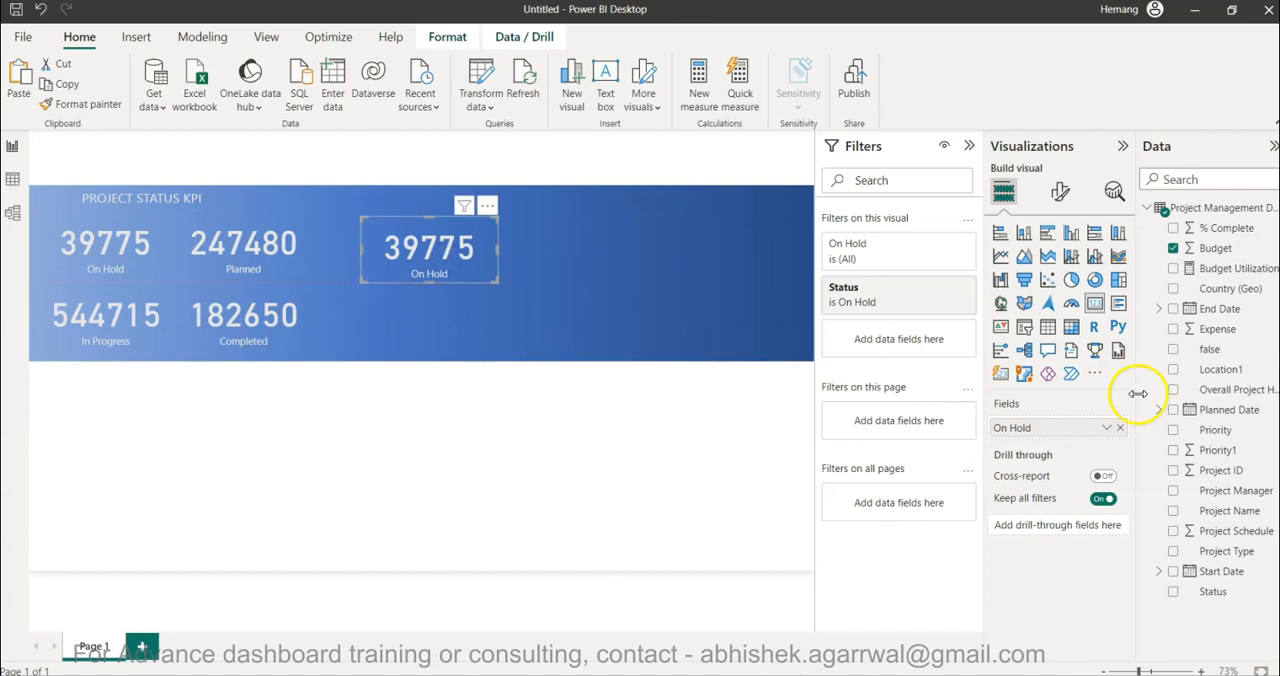
{"action": "left_click", "coordinate": [1120, 428]}
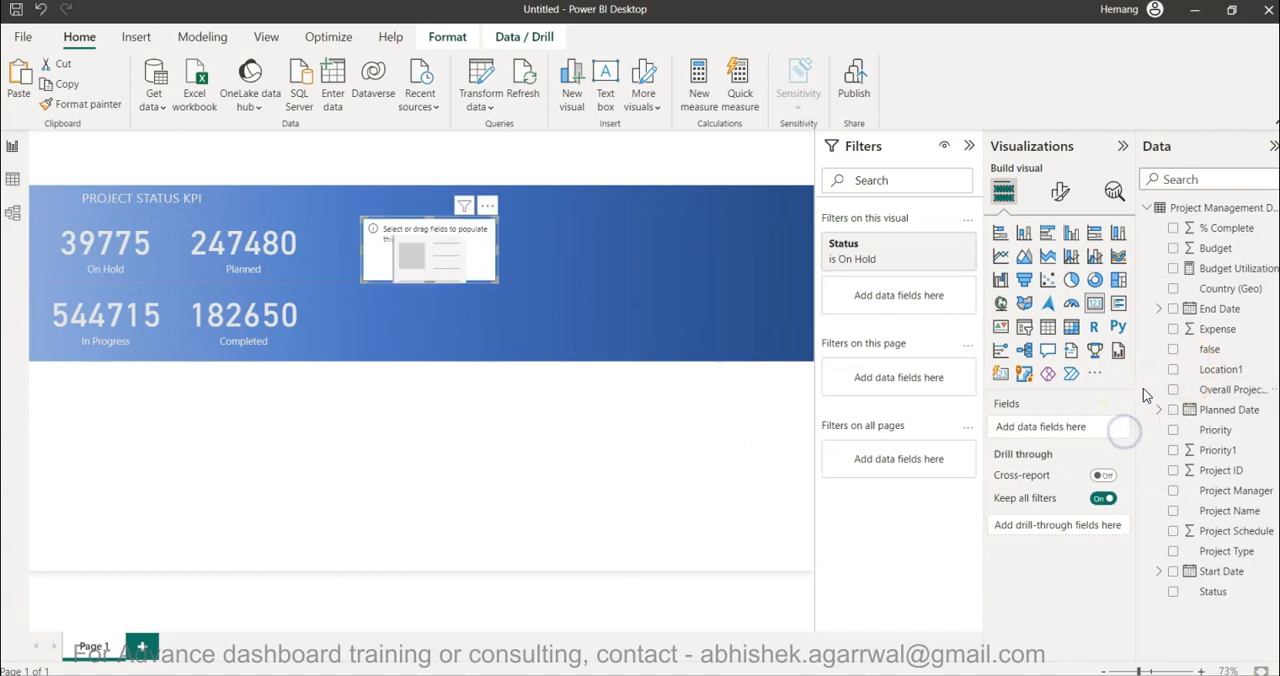
{"action": "left_click_drag", "start_coordinate": [1228, 228], "coordinate": [1095, 430]}
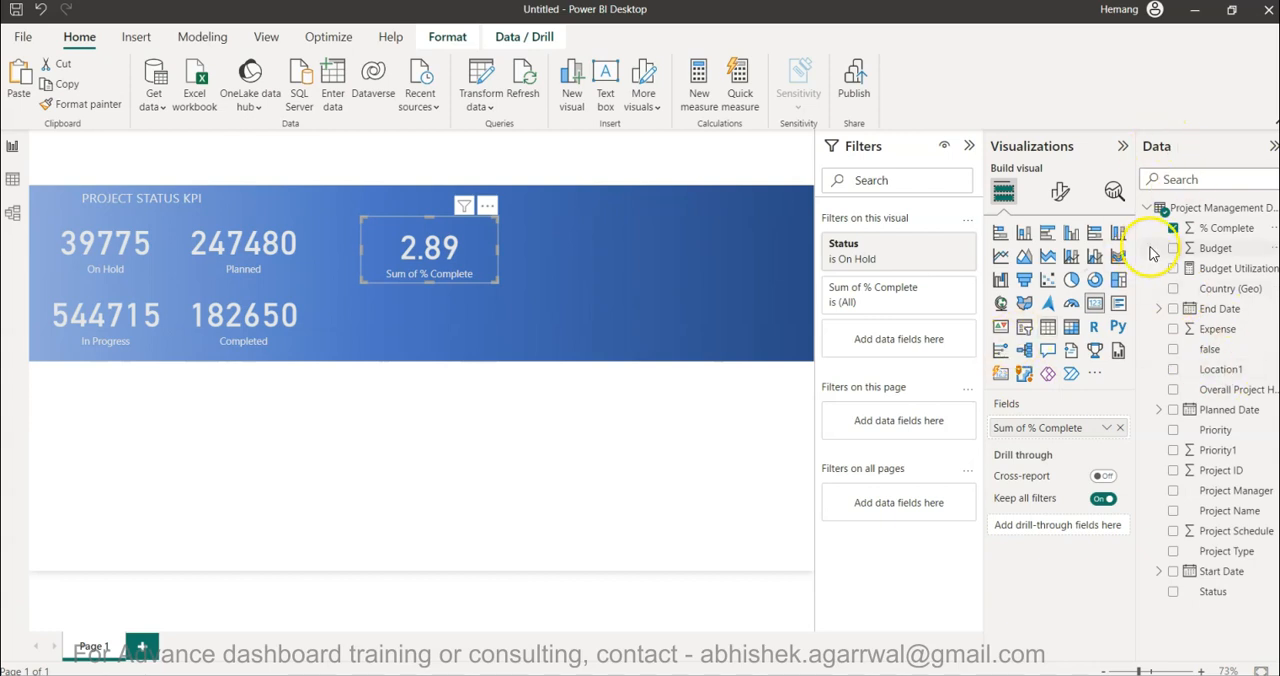
{"action": "left_click", "coordinate": [1174, 228]}
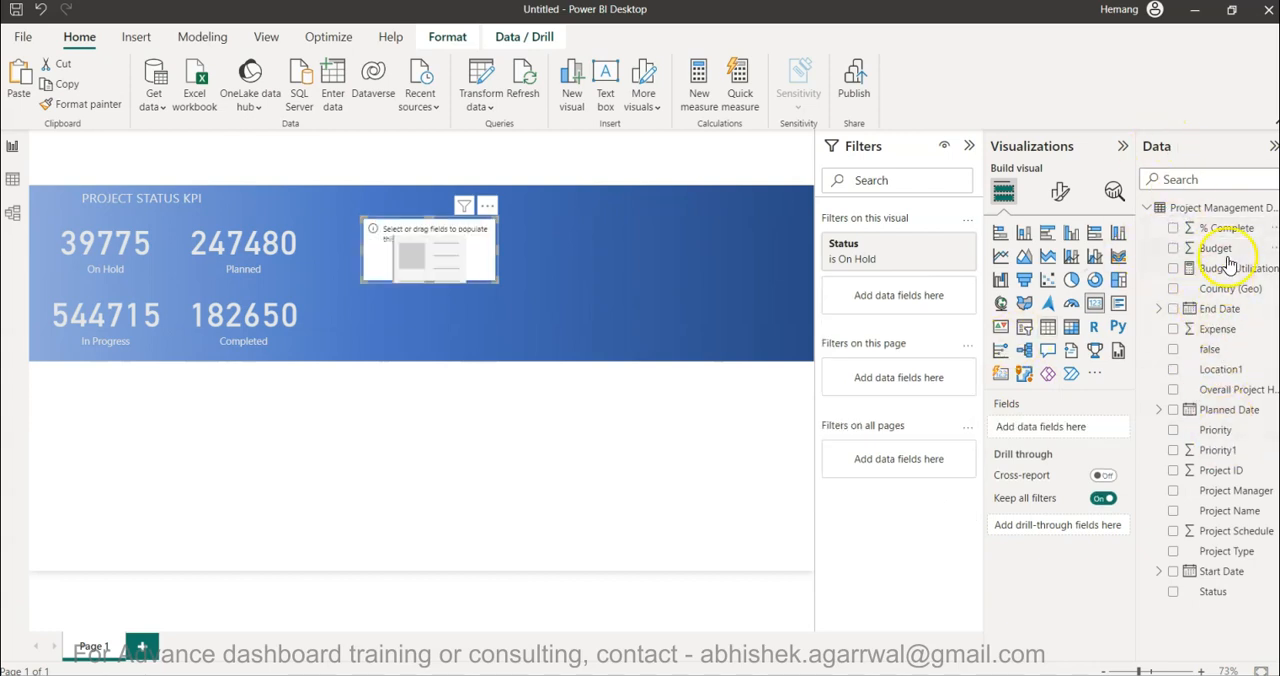
{"action": "left_click_drag", "start_coordinate": [1225, 268], "coordinate": [1040, 428]}
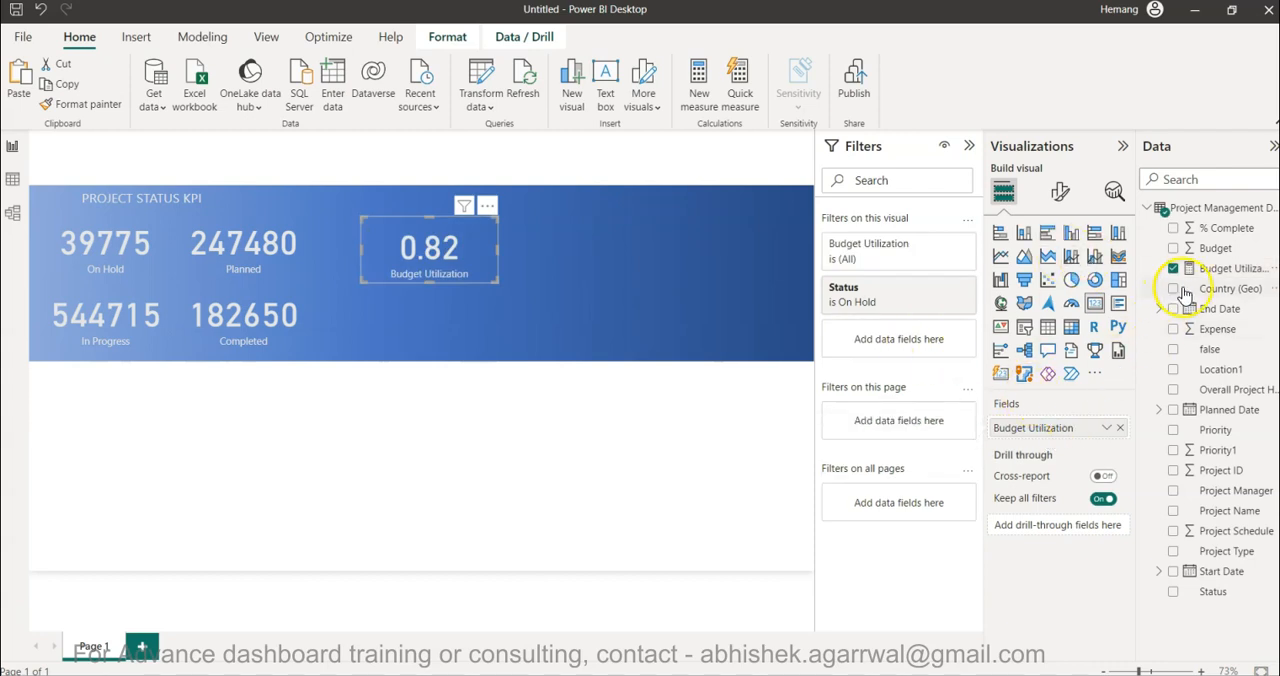
- Format the Budget Utilization measure as a percentage with 0 decimal places
{"action": "left_click", "coordinate": [1210, 270]}
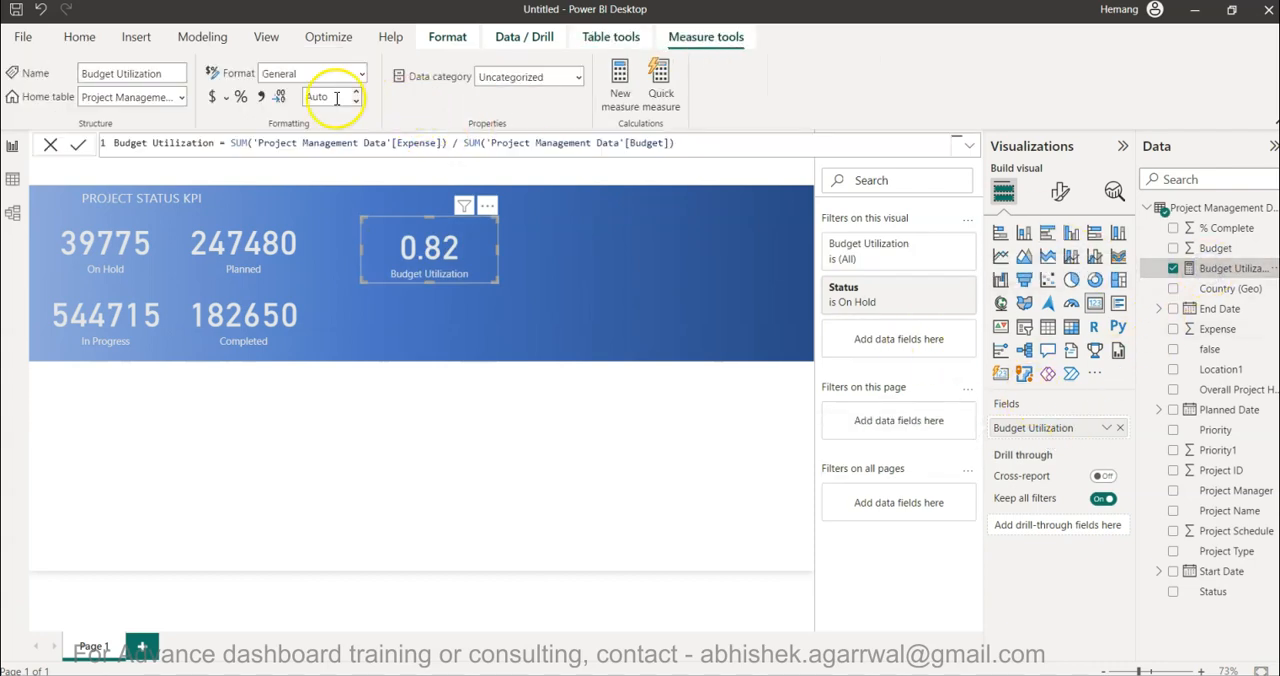
{"action": "left_click", "coordinate": [241, 99]}
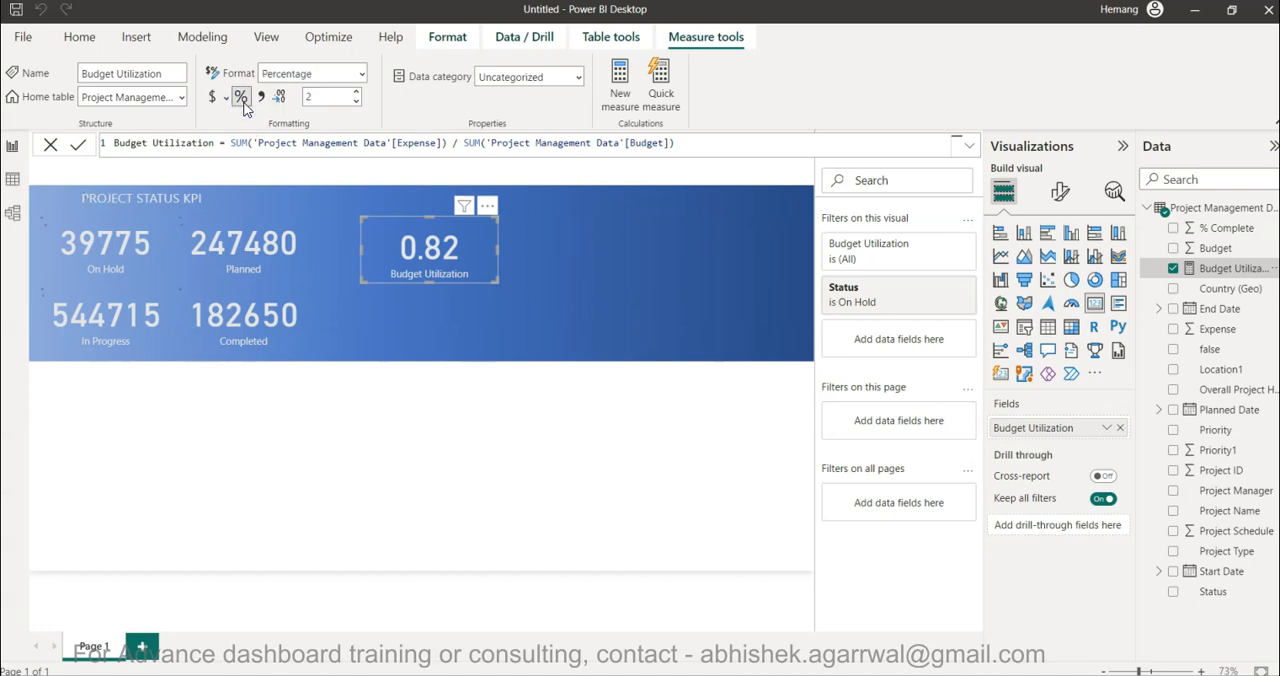
{"action": "left_click", "coordinate": [356, 103]}
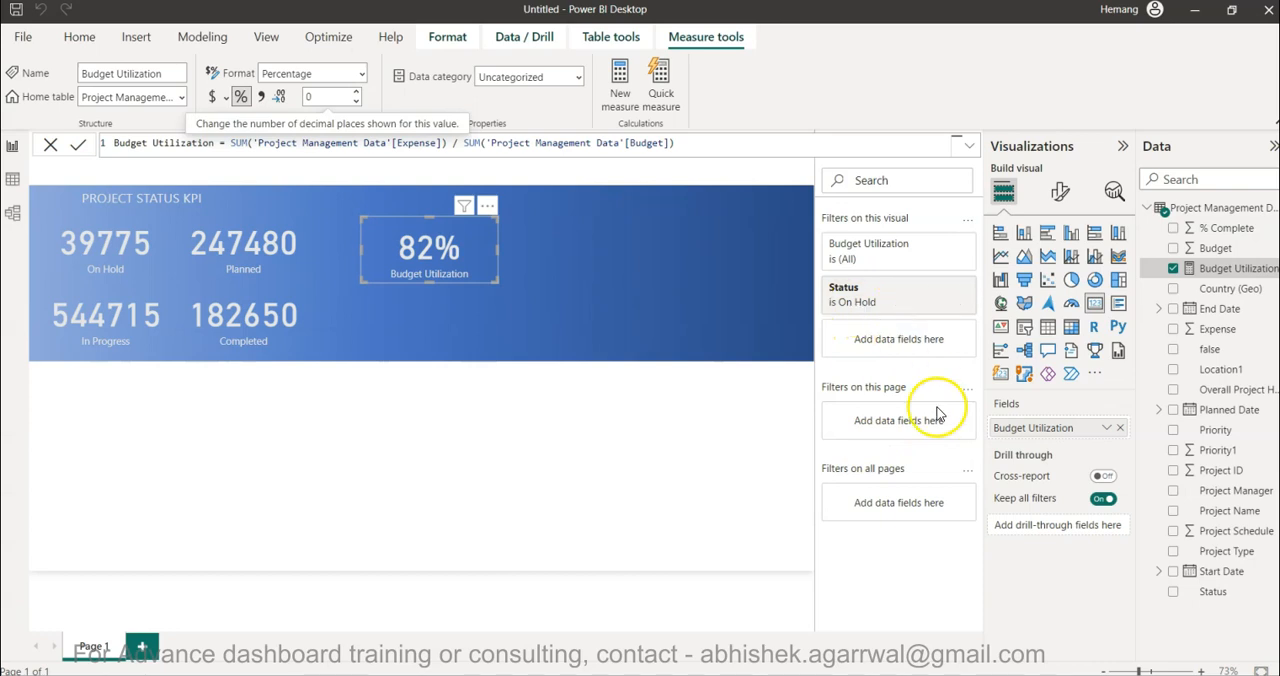
- Turn off the Budget Utilization card's category label and set its callout value font size to 15
{"action": "left_click", "coordinate": [1056, 202]}
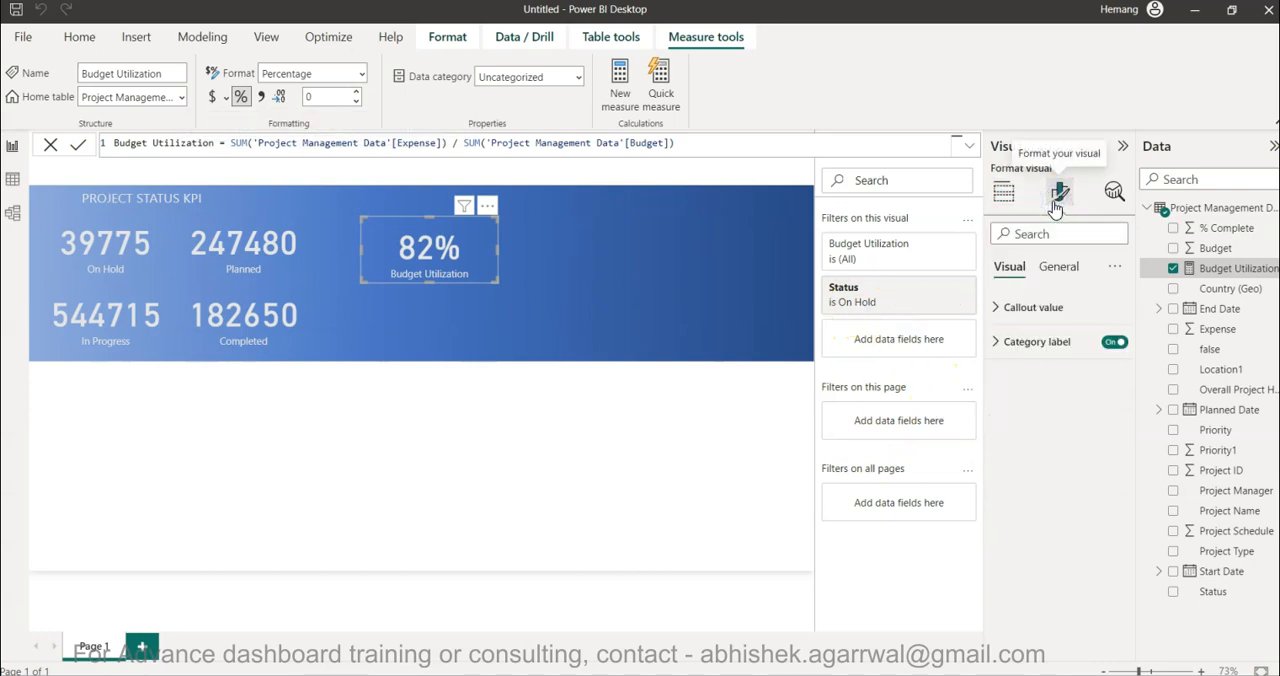
{"action": "left_click", "coordinate": [1113, 341]}
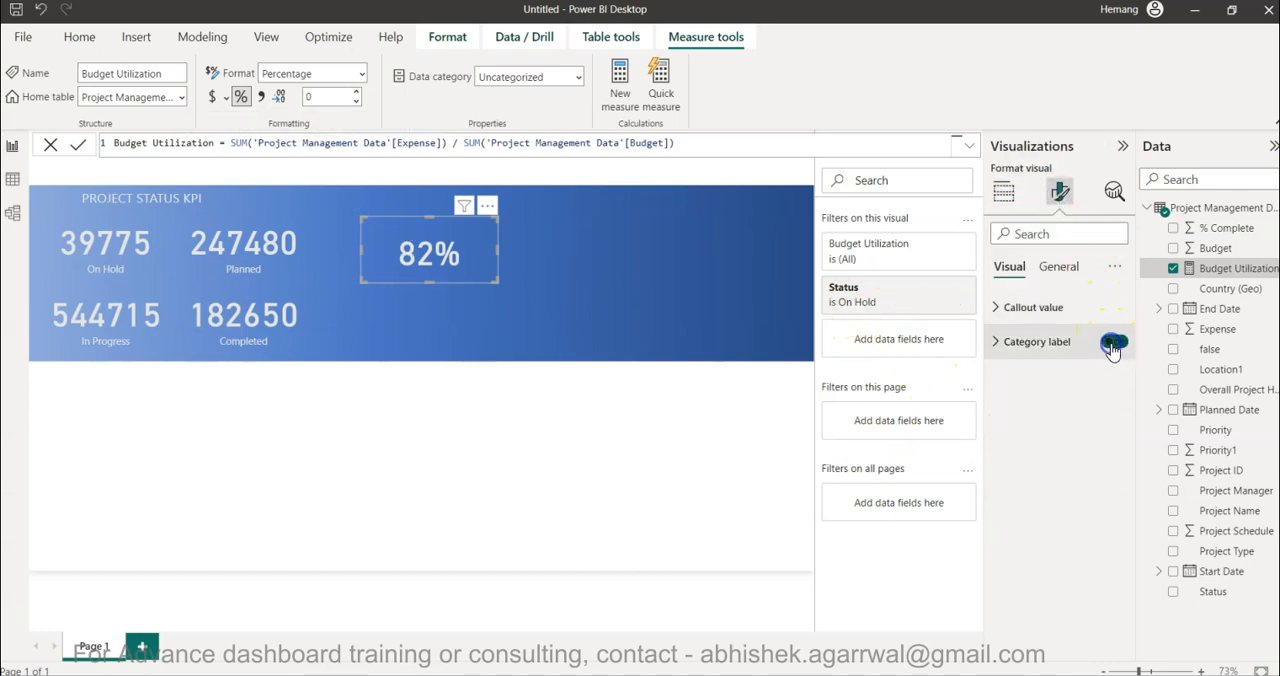
{"action": "left_click", "coordinate": [1025, 308]}
{"action": "double_click", "coordinate": [1096, 364]}
{"action": "type", "text": "15"}
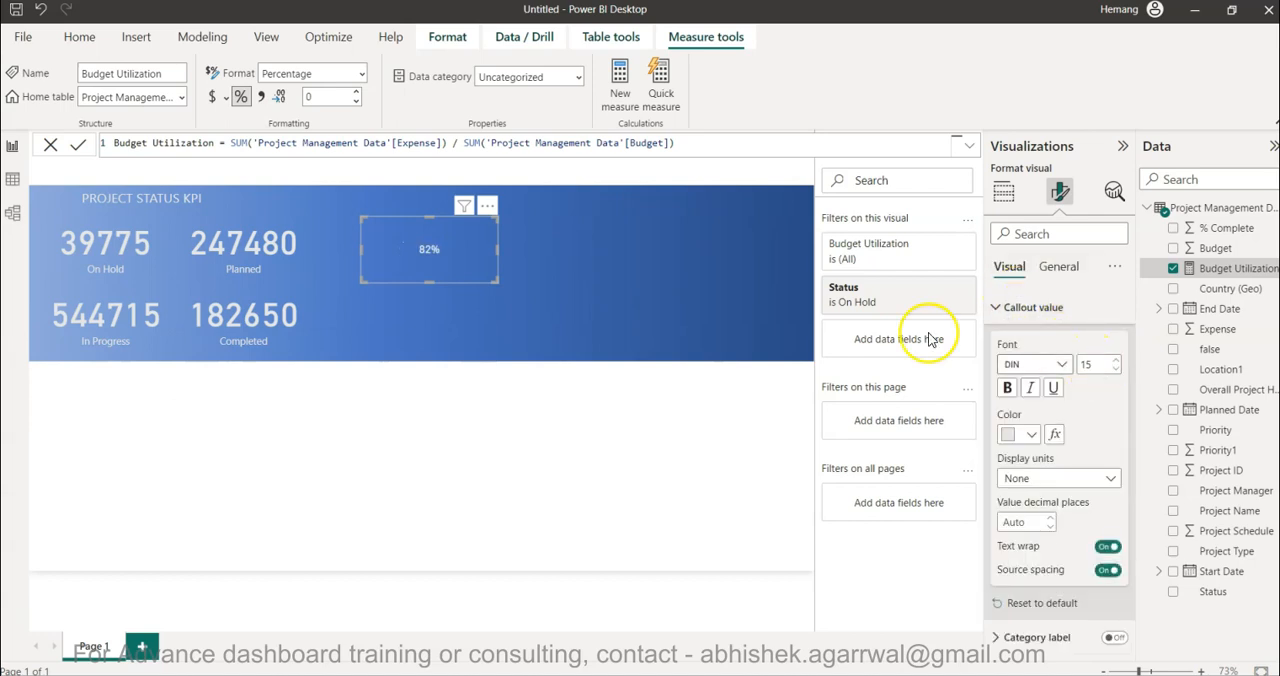
- Shrink the Budget Utilization card, shift the On Hold card slightly left, and place the percentage directly beside the On Hold value
{"action": "left_click_drag", "start_coordinate": [494, 249], "coordinate": [384, 230]}
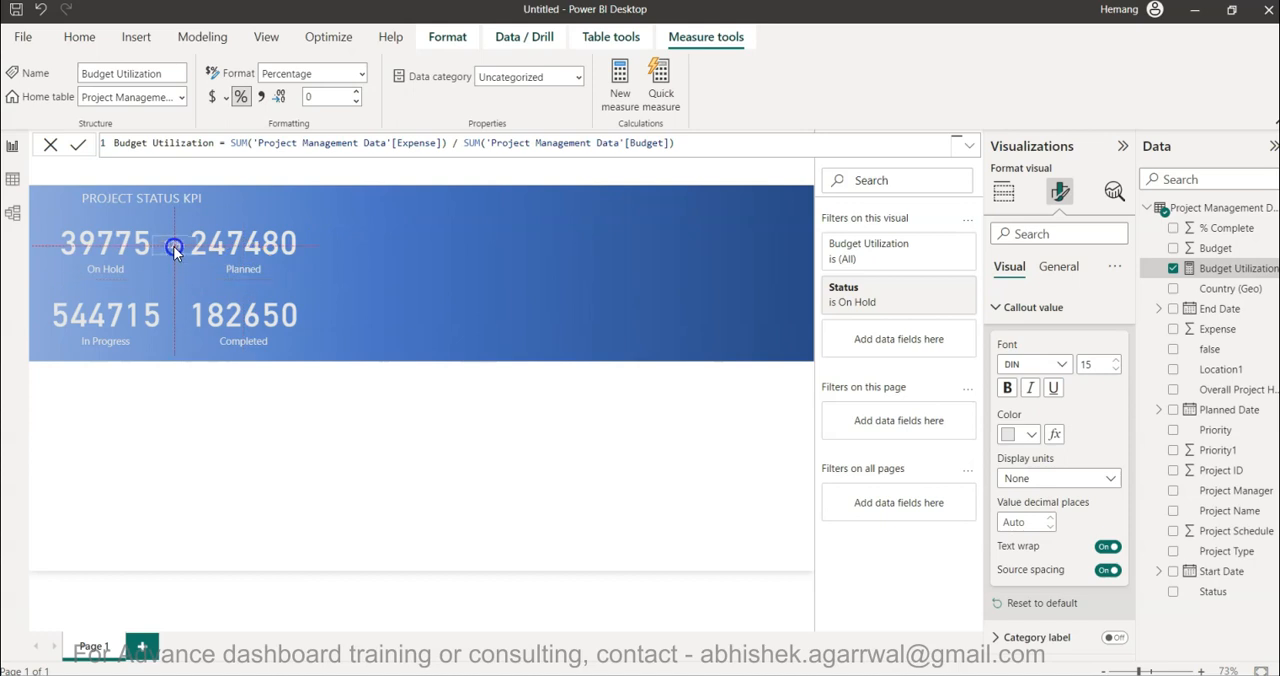
{"action": "left_click_drag", "start_coordinate": [174, 250], "coordinate": [174, 250]}
{"action": "left_click", "coordinate": [92, 246]}
{"action": "mouse_move", "coordinate": [175, 245]}
{"action": "left_mouse_down"}
{"action": "mouse_move", "coordinate": [147, 255]}
{"action": "mouse_move", "coordinate": [160, 249]}
{"action": "left_mouse_up"}
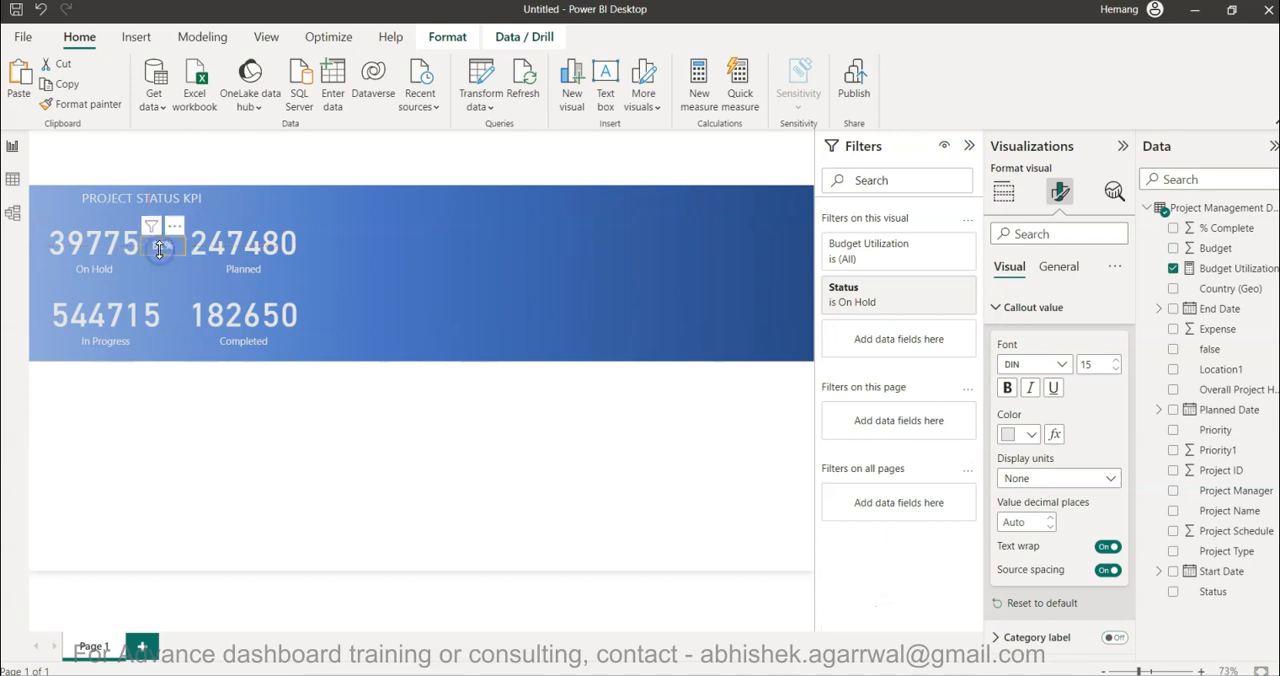
- Narrow the Planned and Completed cards from their left edges so both start at the same position, leaving space for percentages
{"action": "left_click", "coordinate": [231, 255]}
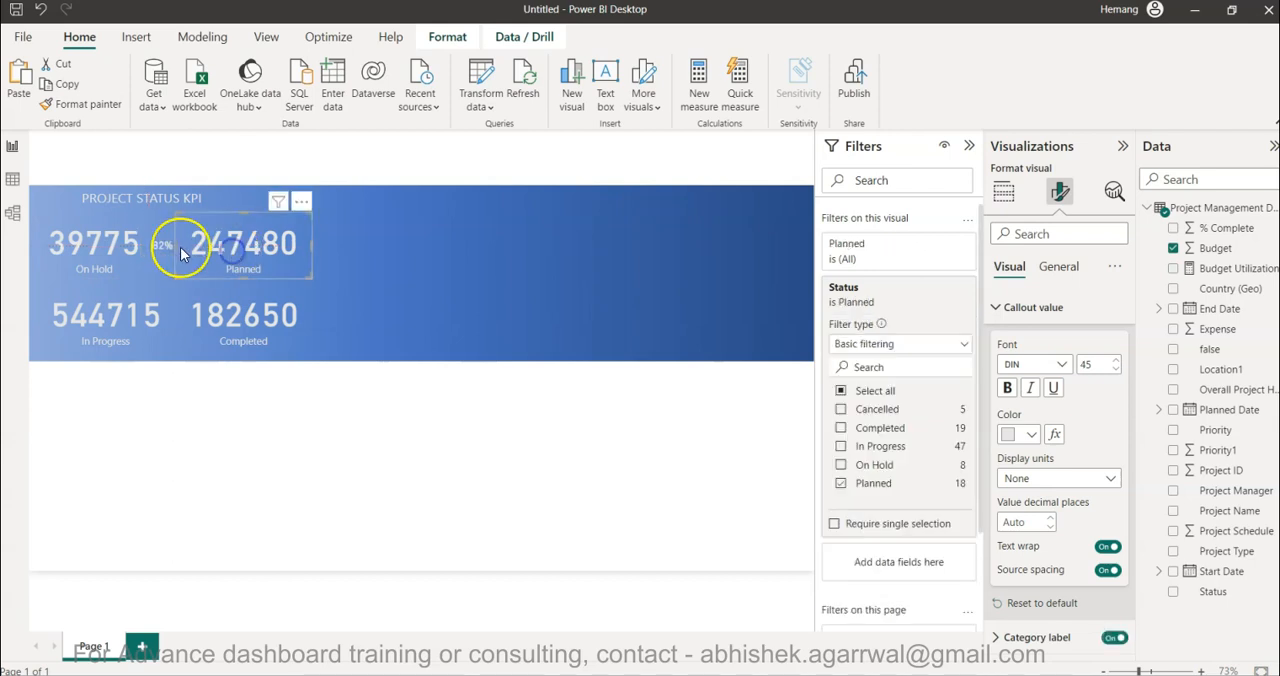
{"action": "left_click_drag", "start_coordinate": [180, 250], "coordinate": [197, 256]}
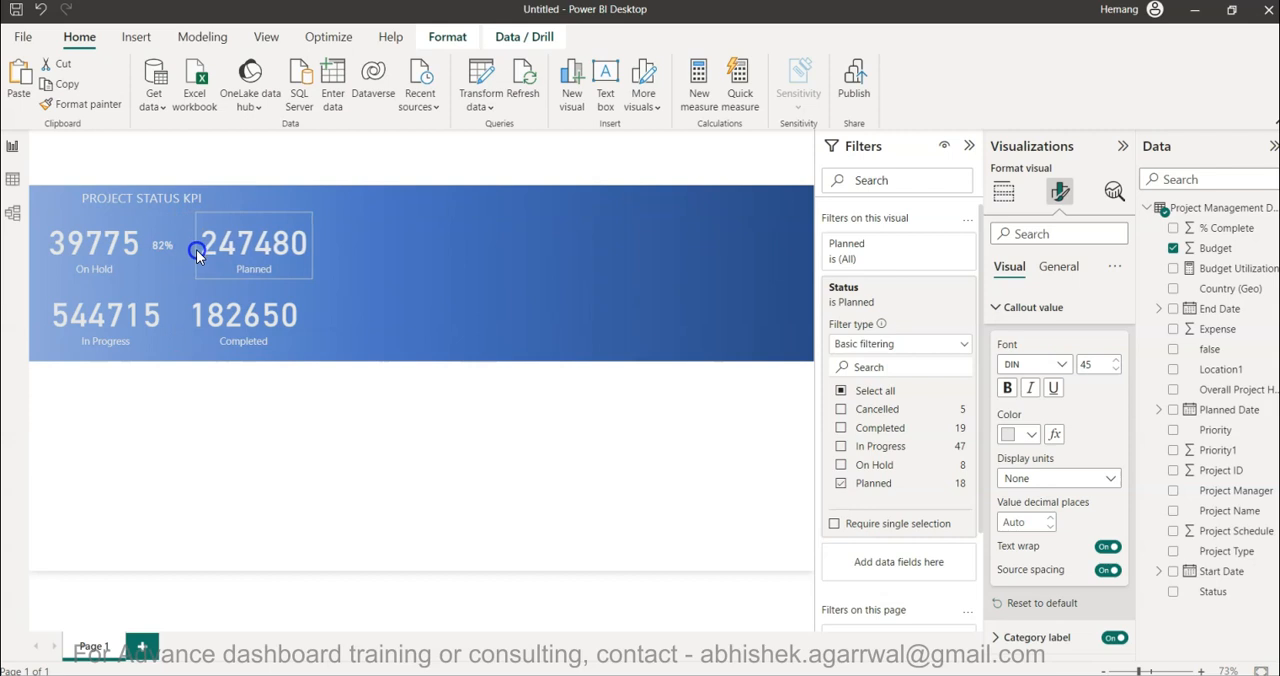
{"action": "left_click", "coordinate": [236, 322]}
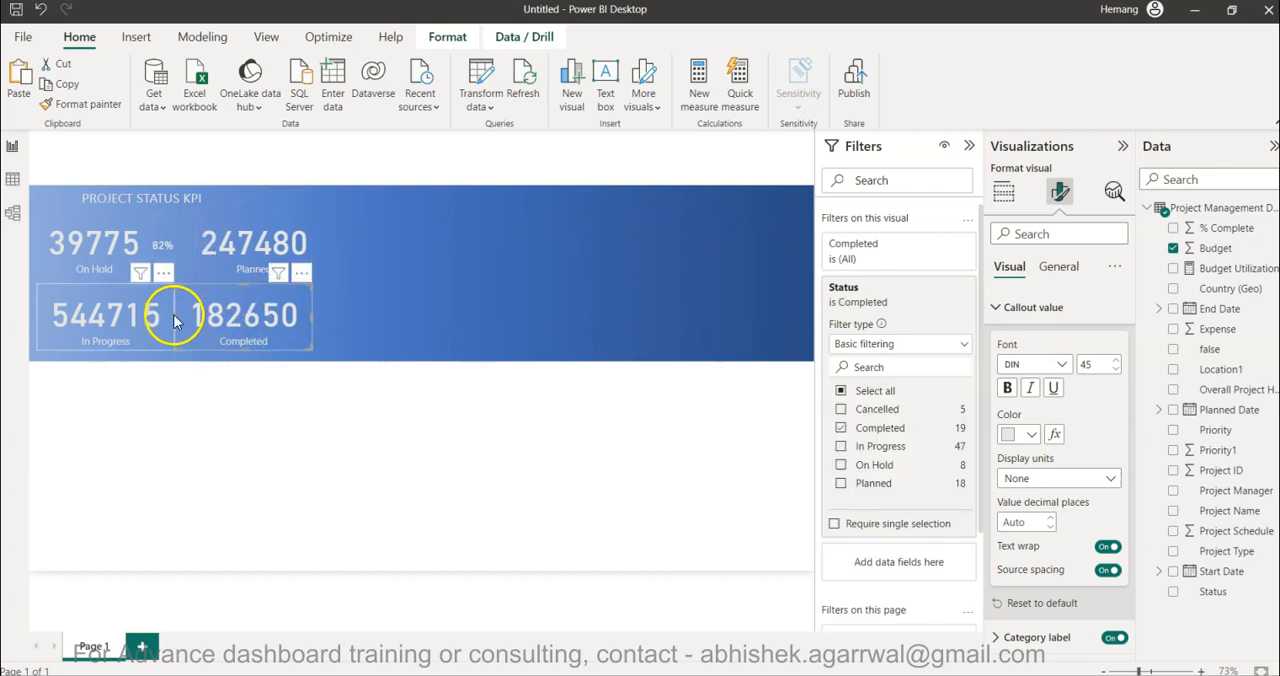
{"action": "left_click", "coordinate": [178, 318]}
{"action": "left_click_drag", "start_coordinate": [174, 315], "coordinate": [191, 315]}
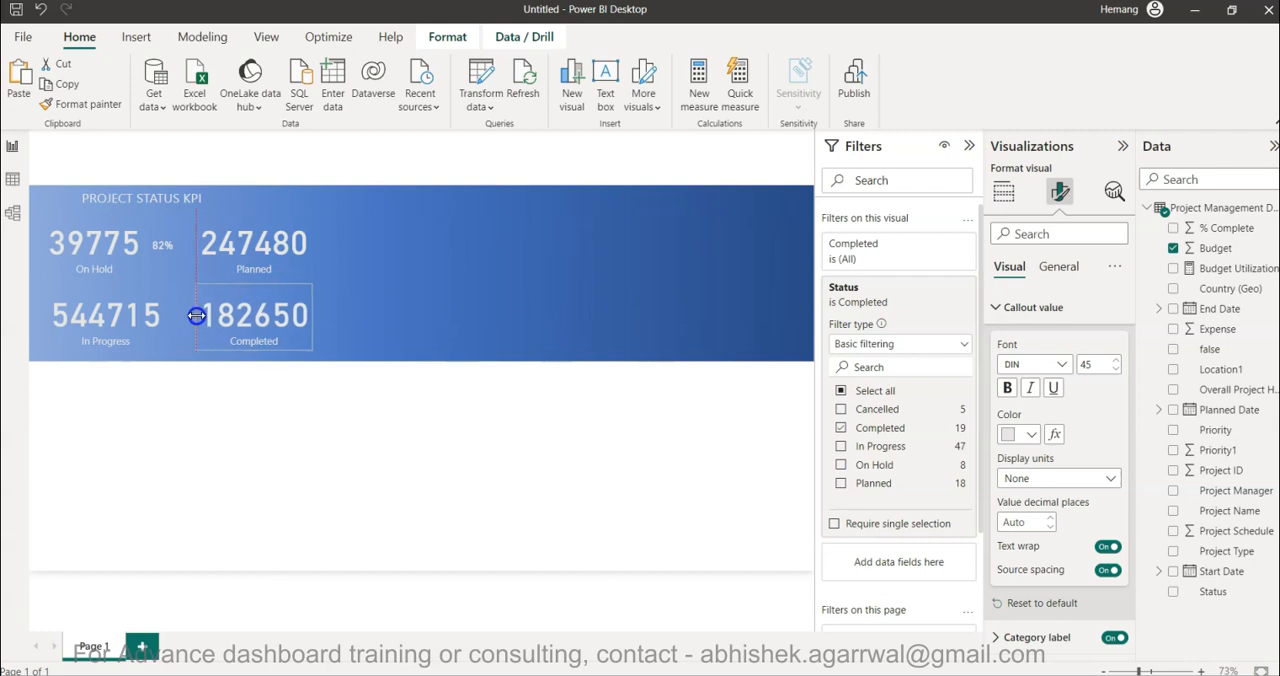
- Narrow the In Progress card and slightly widen the On Hold card so that their right edges line up
{"action": "left_click", "coordinate": [116, 328]}
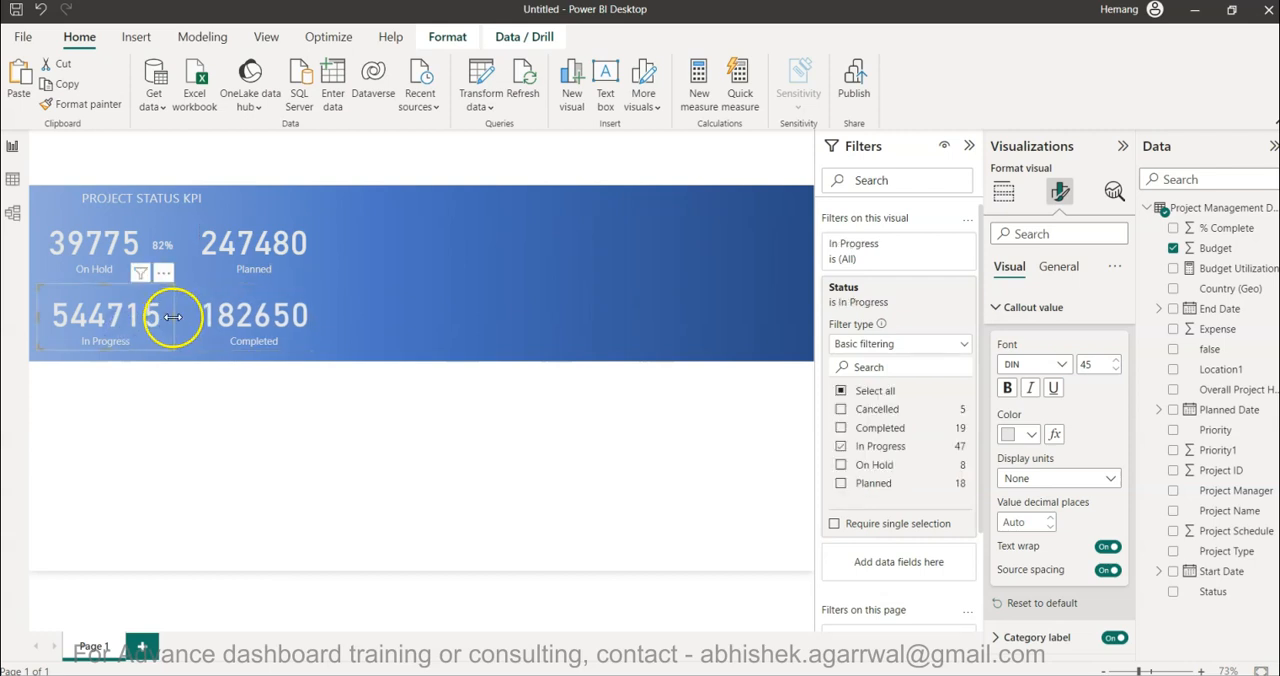
{"action": "left_click_drag", "start_coordinate": [174, 317], "coordinate": [161, 317]}
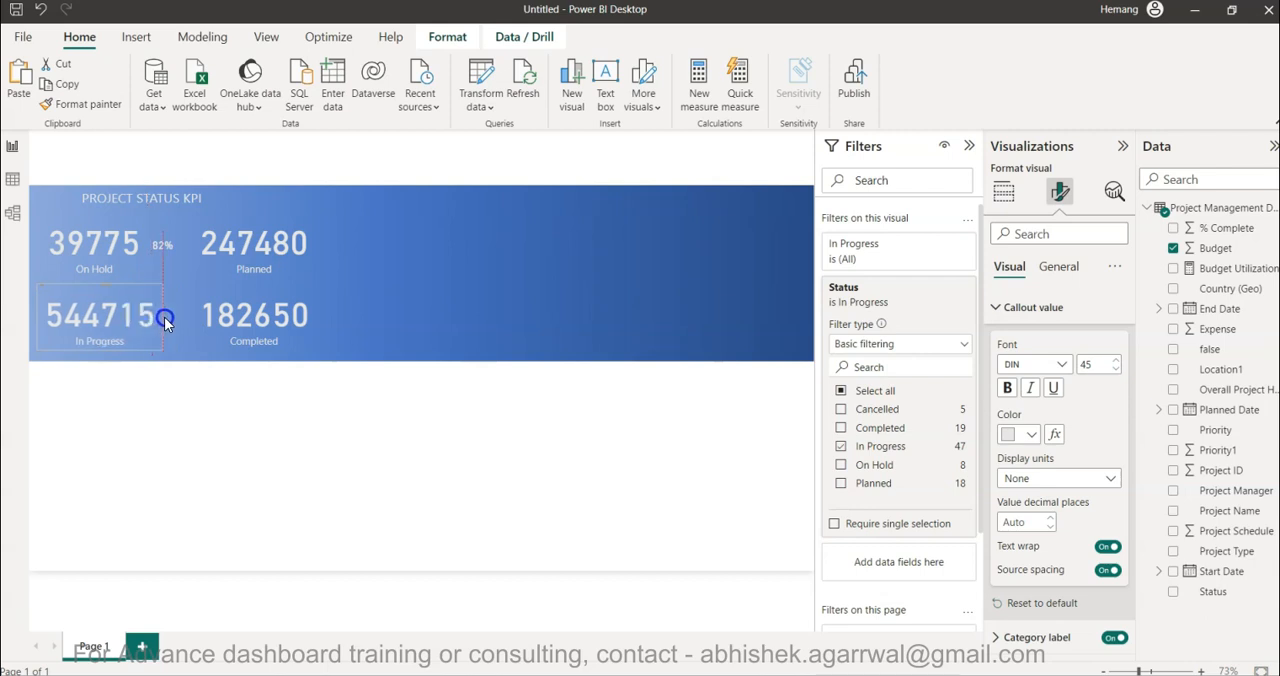
{"action": "left_click", "coordinate": [210, 447]}
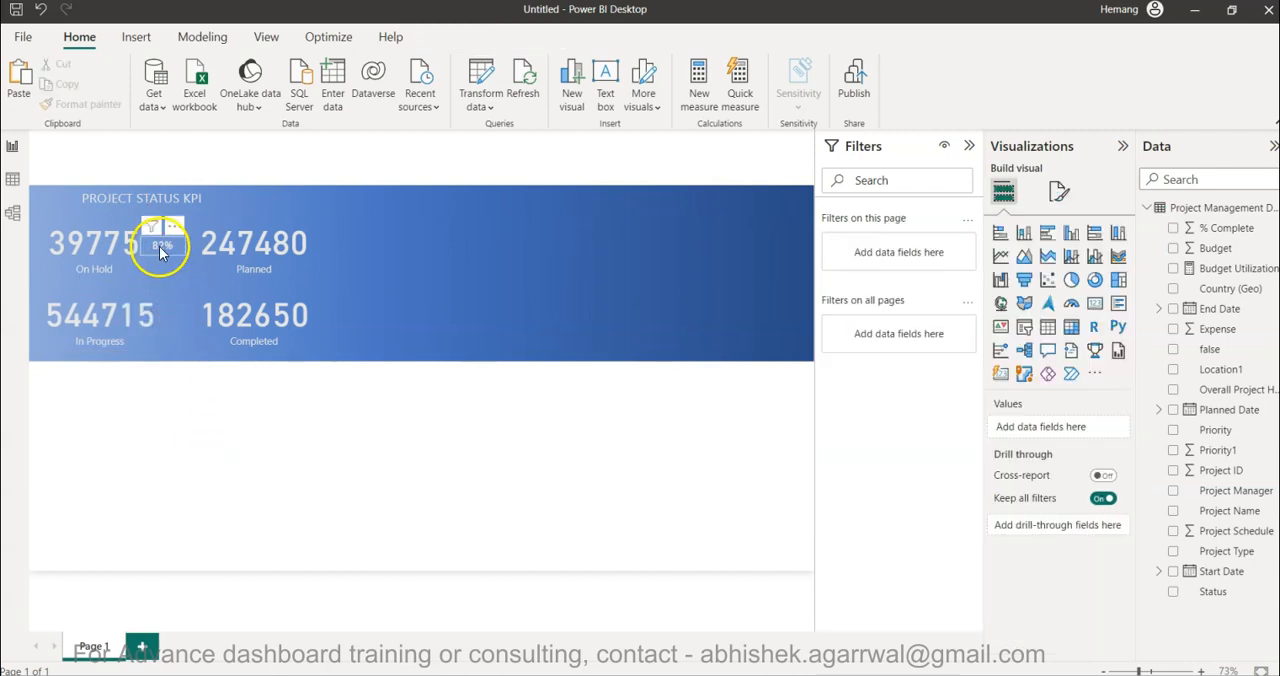
{"action": "left_click", "coordinate": [108, 249]}
{"action": "left_click_drag", "start_coordinate": [153, 245], "coordinate": [163, 246]}
{"action": "left_click", "coordinate": [193, 398]}
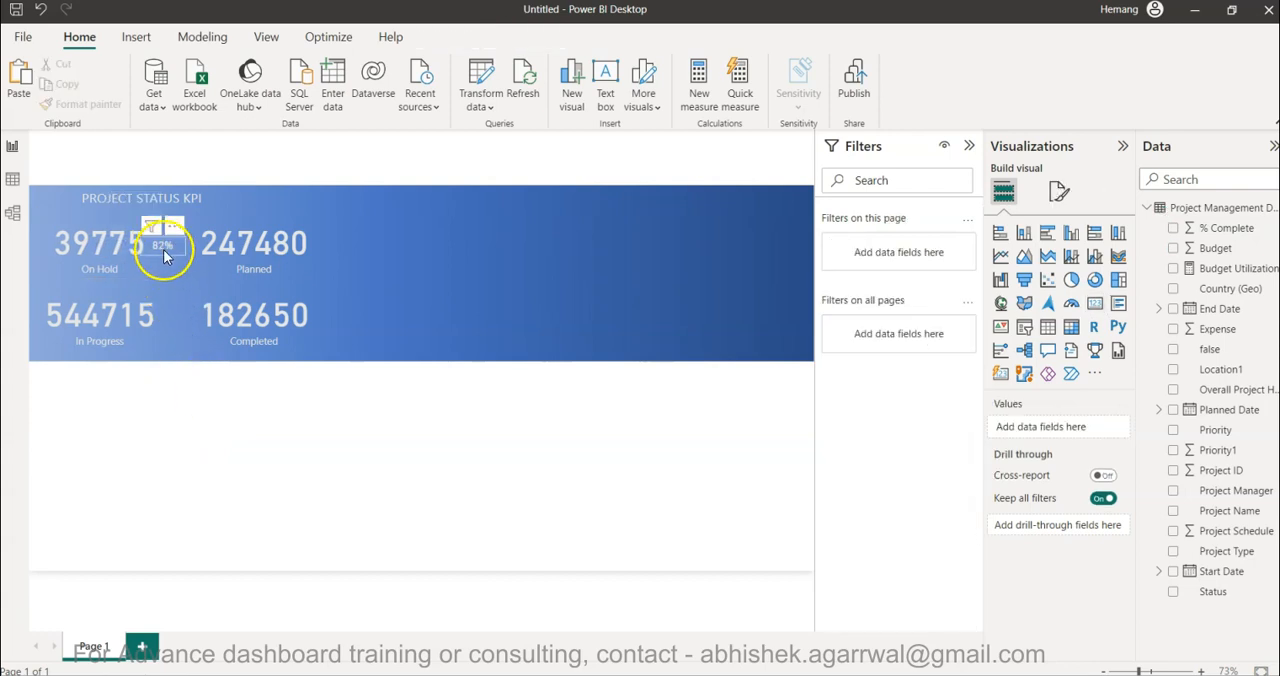
- Duplicate the Budget Utilization card beside the Planned, In Progress and Completed values, and align the On Hold and In Progress percentages vertically
{"action": "left_click", "coordinate": [163, 246]}
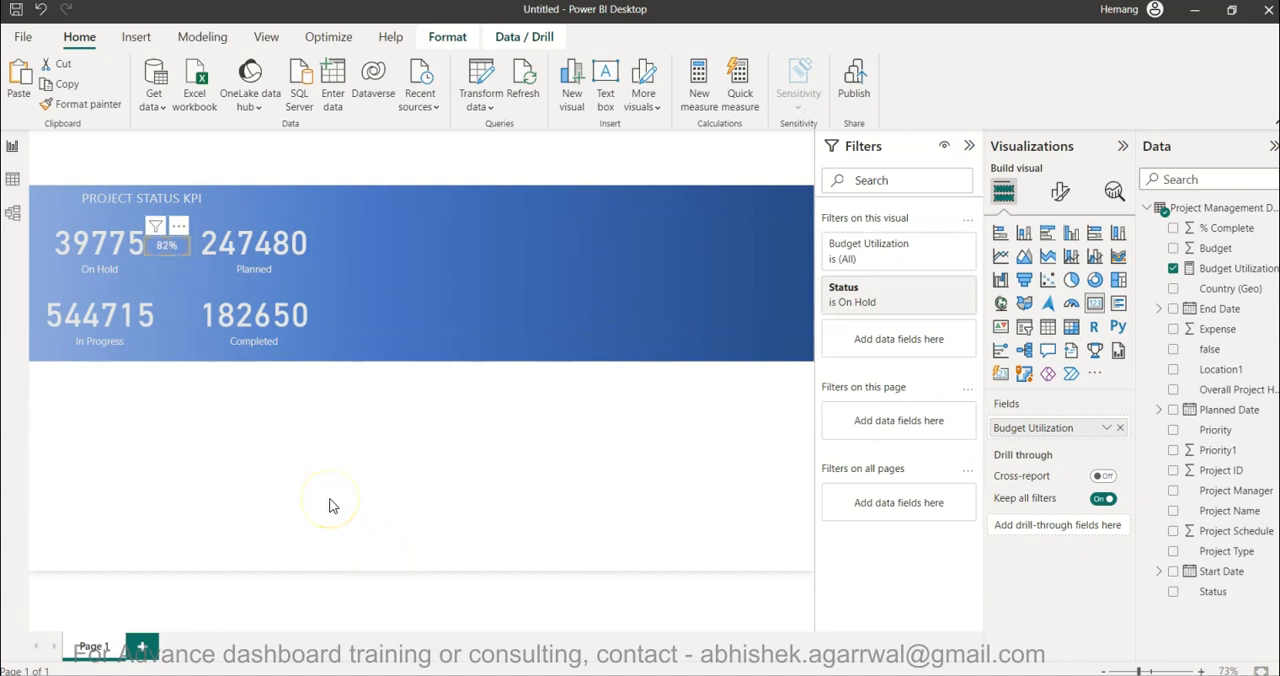
{"action": "left_click_drag", "start_coordinate": [168, 247], "coordinate": [175, 318]}
{"action": "key", "text": "ctrl+v"}
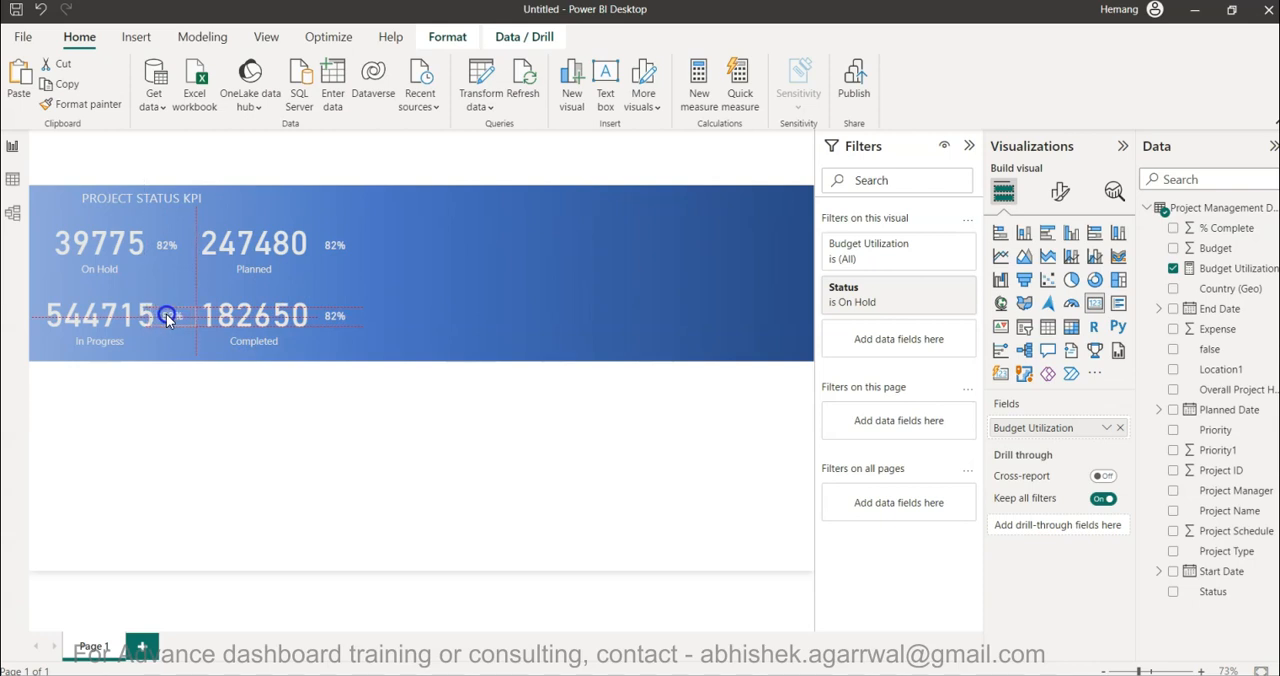
{"action": "left_click_drag", "start_coordinate": [166, 318], "coordinate": [168, 318]}
{"action": "left_click", "coordinate": [164, 246]}
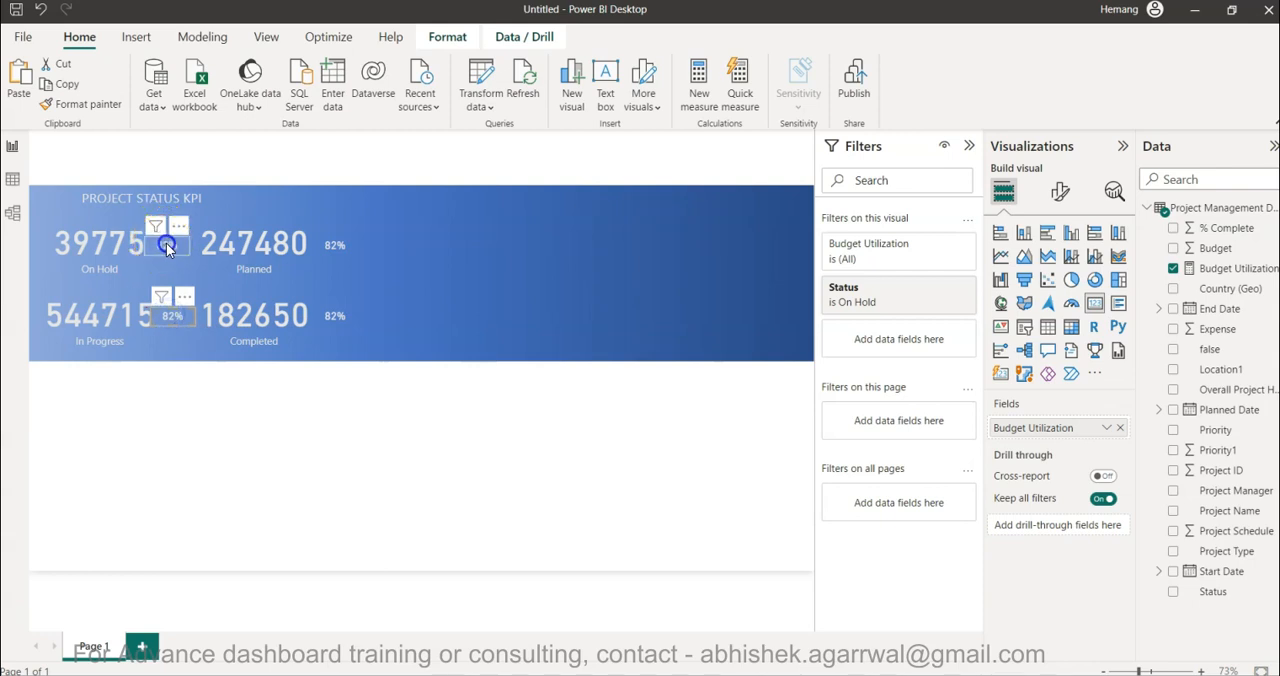
{"action": "left_click", "coordinate": [222, 464]}
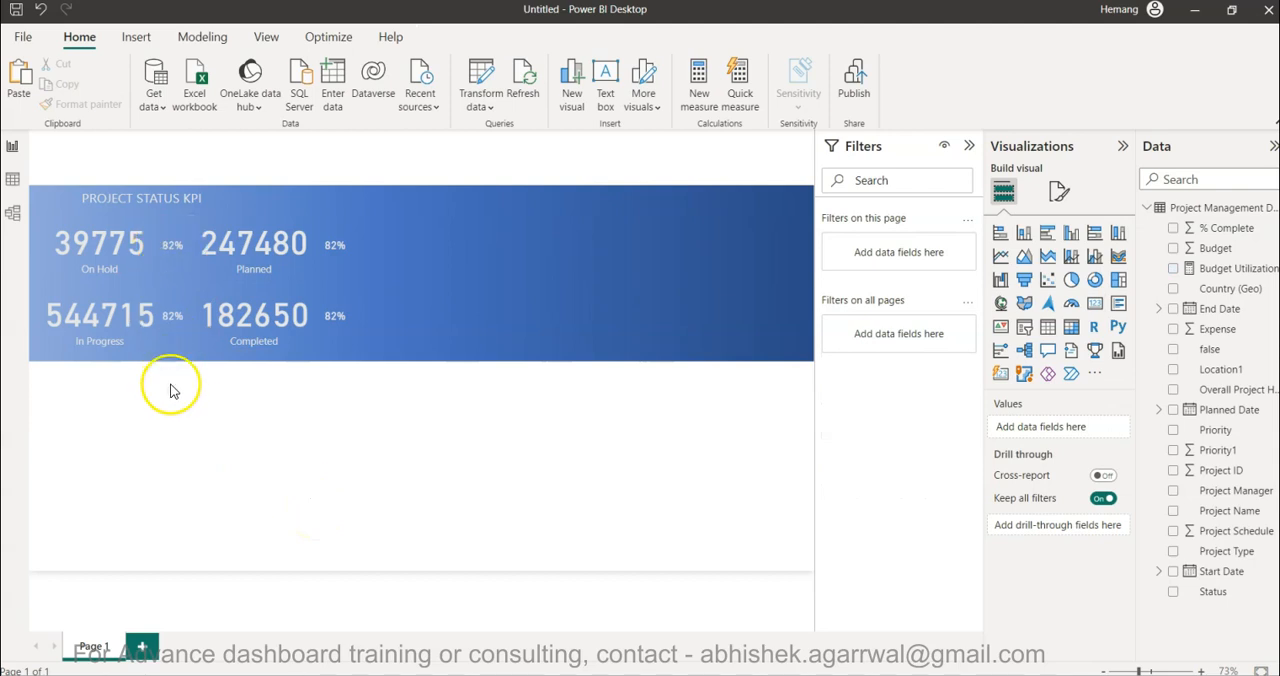
- Change the Status filter of the percentage card beside the Planned value from On Hold to Planned
{"action": "left_click", "coordinate": [338, 247]}
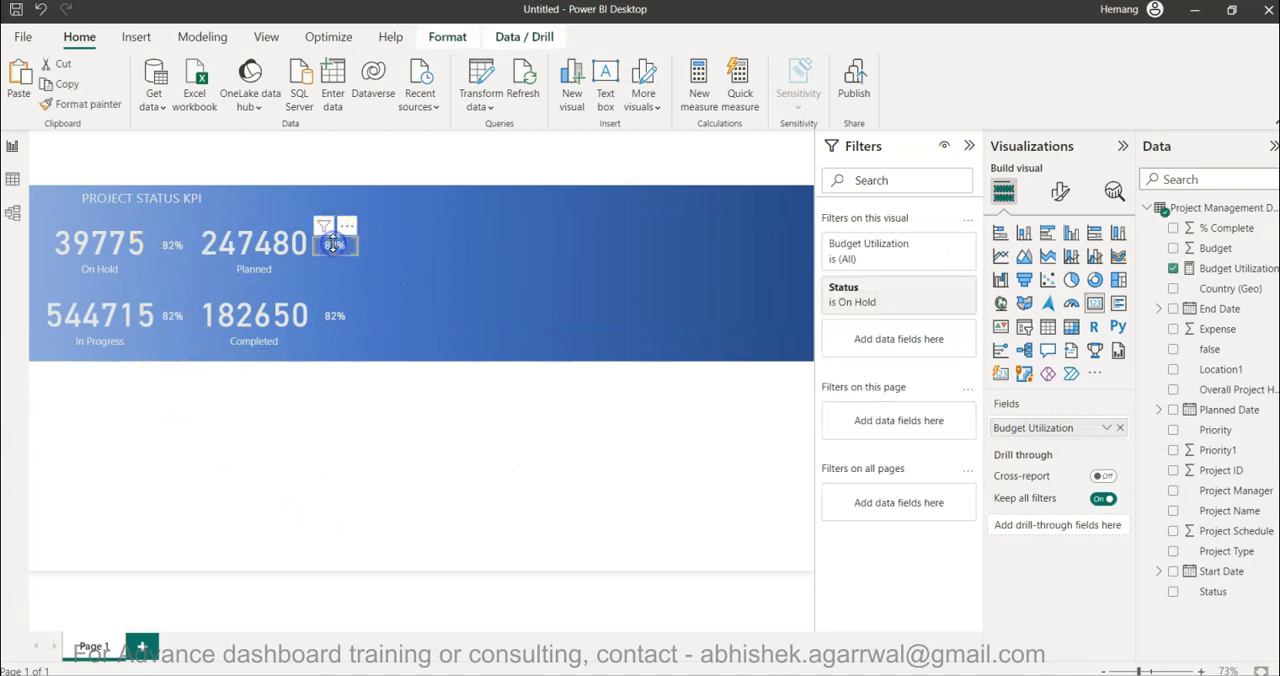
{"action": "left_click", "coordinate": [876, 304]}
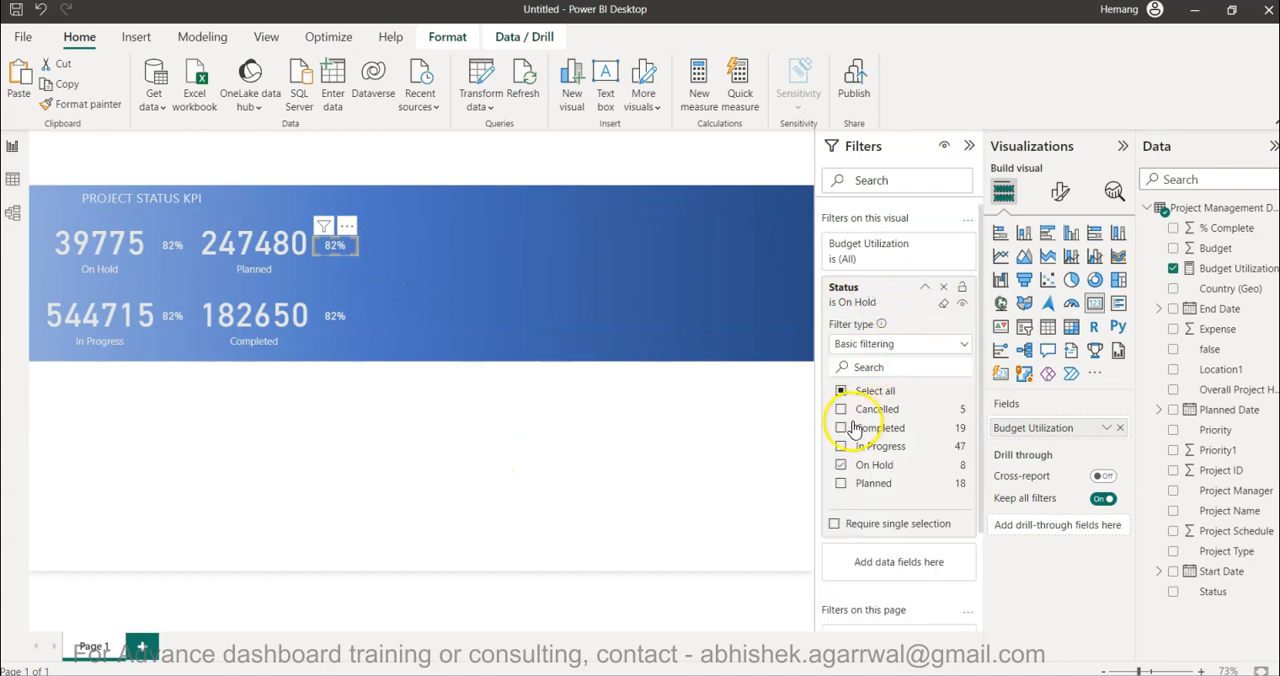
{"action": "left_click", "coordinate": [840, 484]}
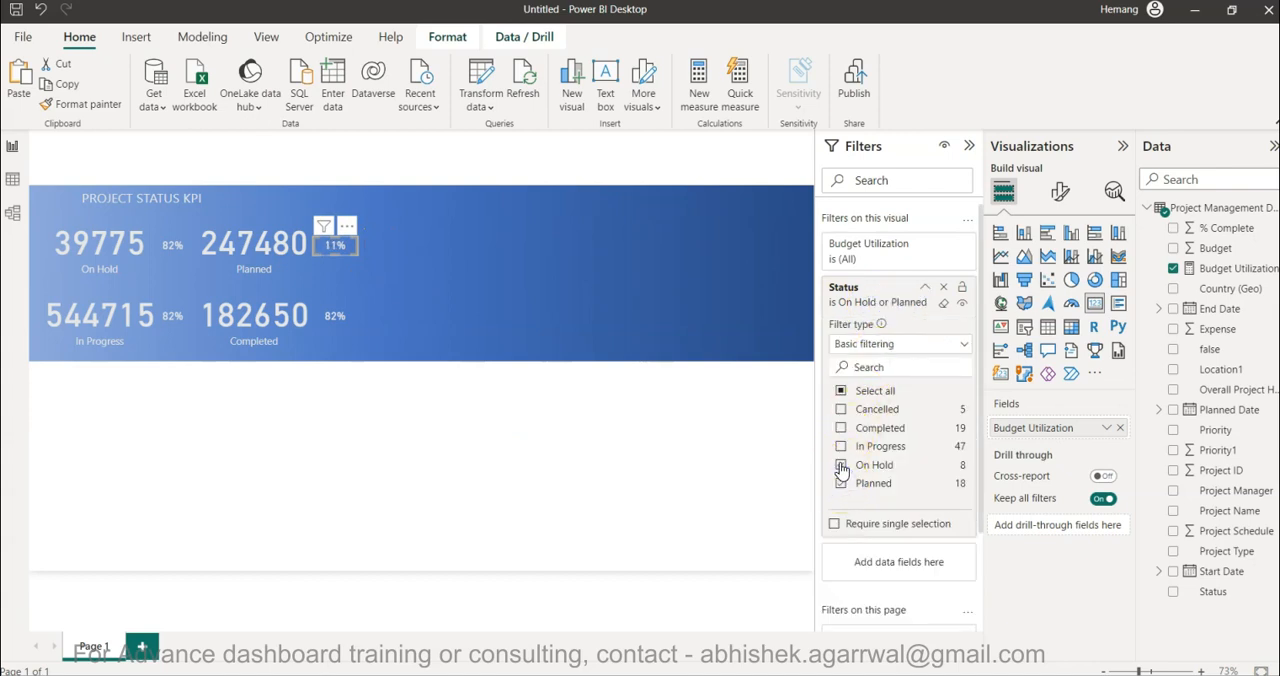
- Change the Status filter of the percentage card beside the In Progress value from On Hold to In Progress
{"action": "left_click", "coordinate": [170, 320]}
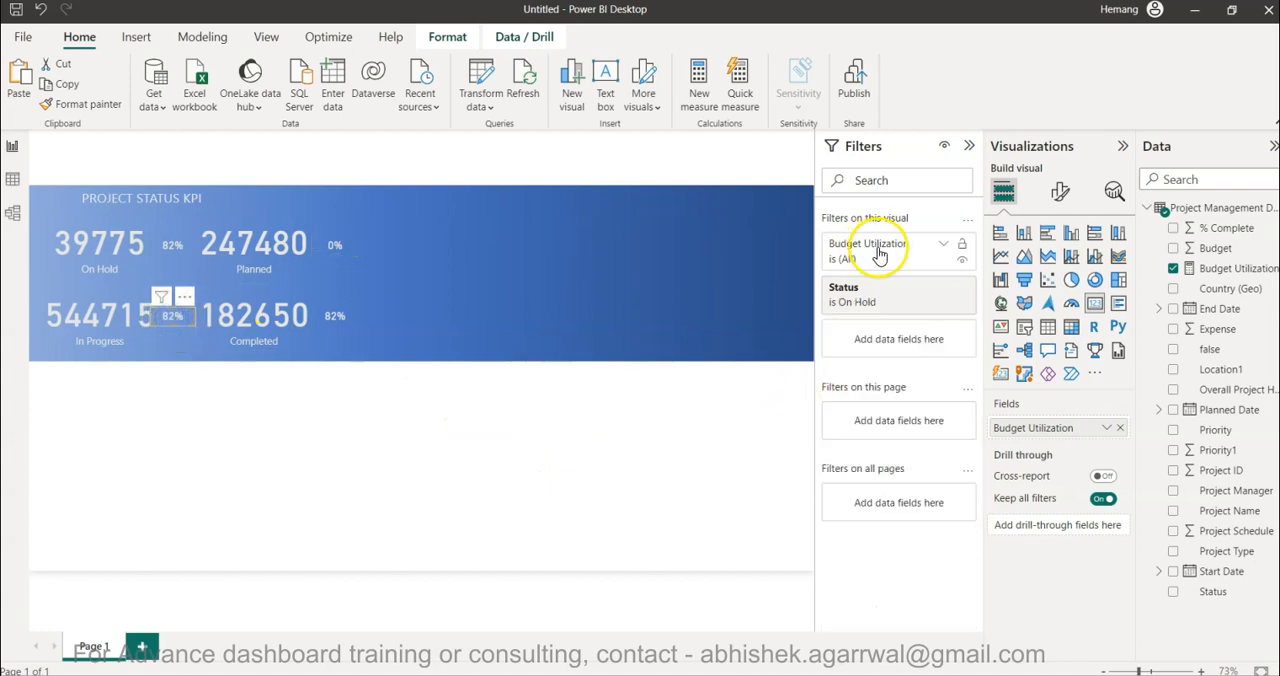
{"action": "left_click", "coordinate": [884, 308]}
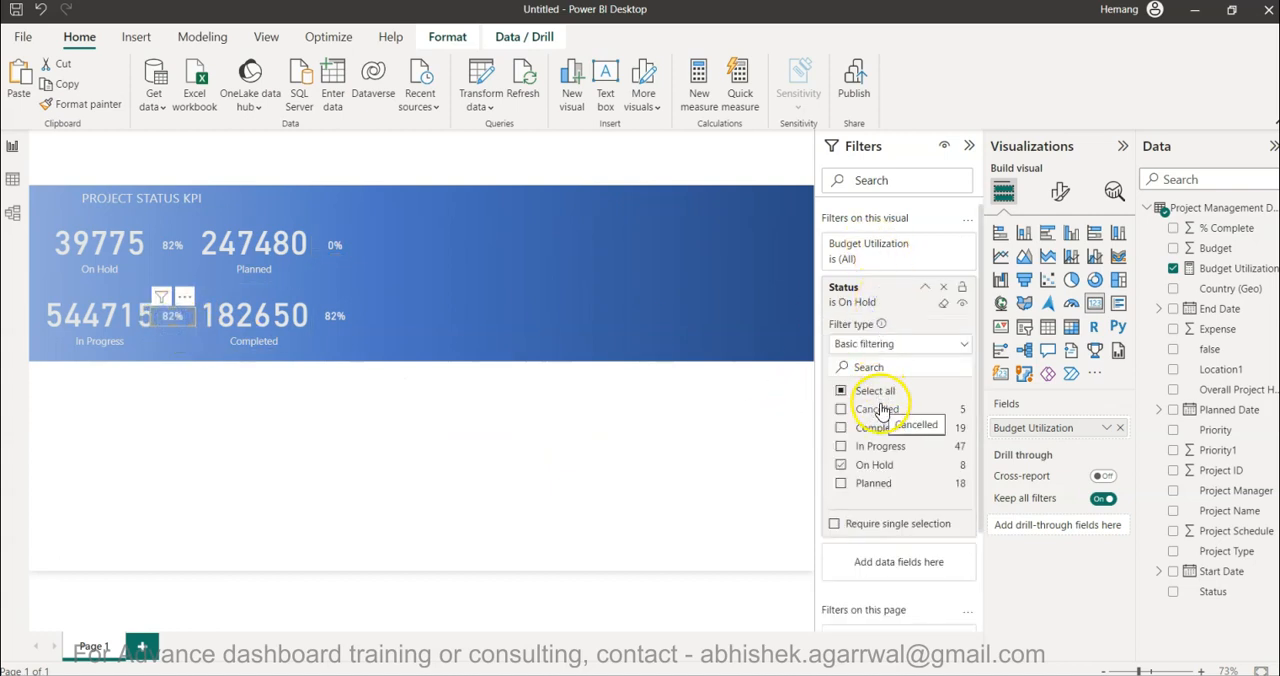
{"action": "left_click", "coordinate": [840, 466]}
{"action": "left_click", "coordinate": [841, 447]}
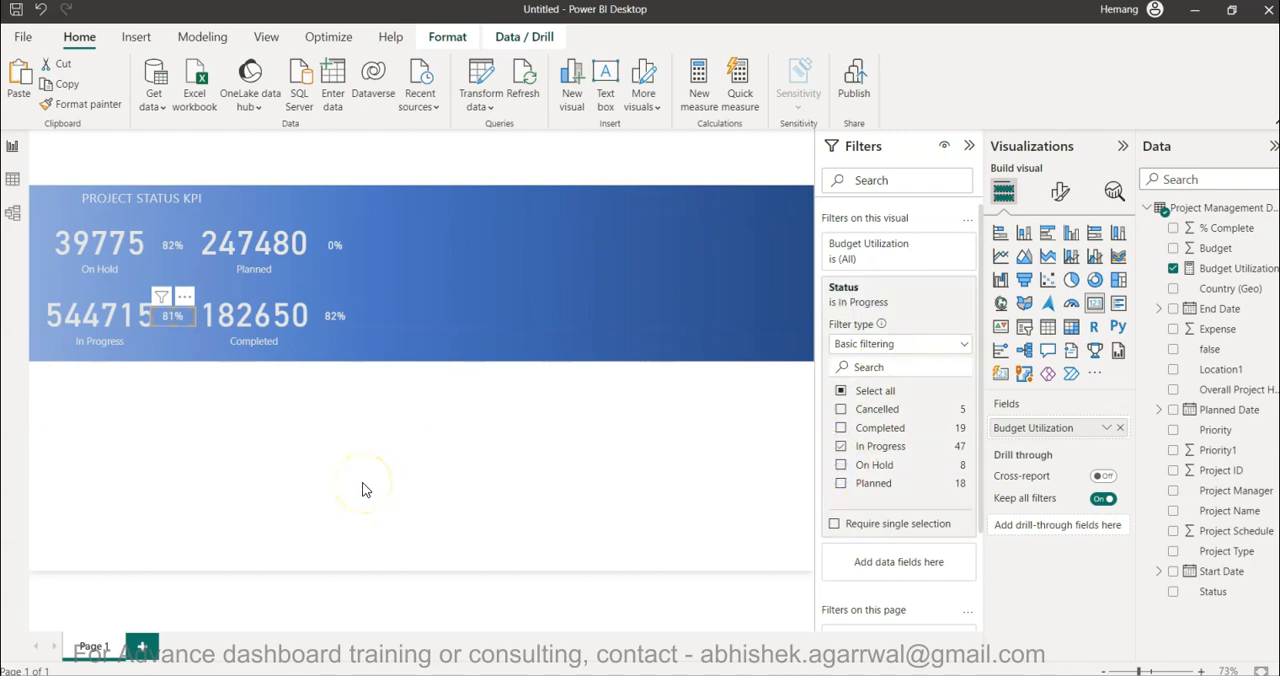
- Change the Status filter of the percentage card beside the Completed value from On Hold to Completed
{"action": "left_click", "coordinate": [335, 315]}
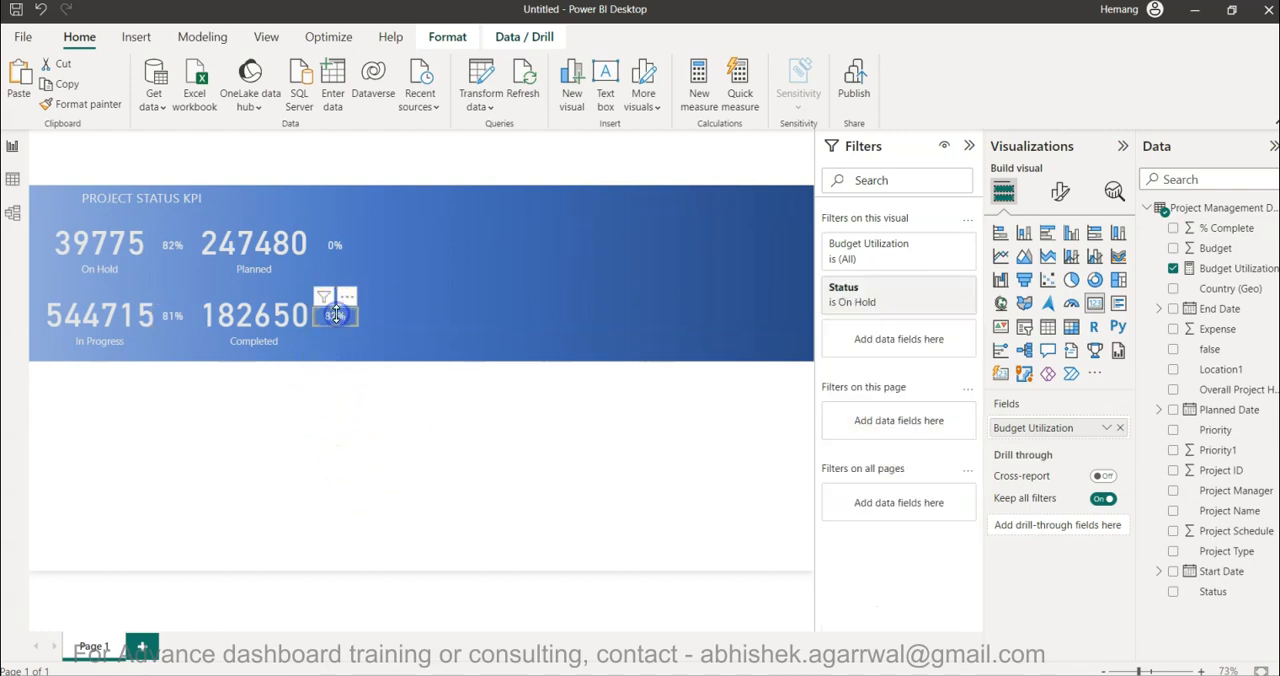
{"action": "left_click", "coordinate": [856, 293]}
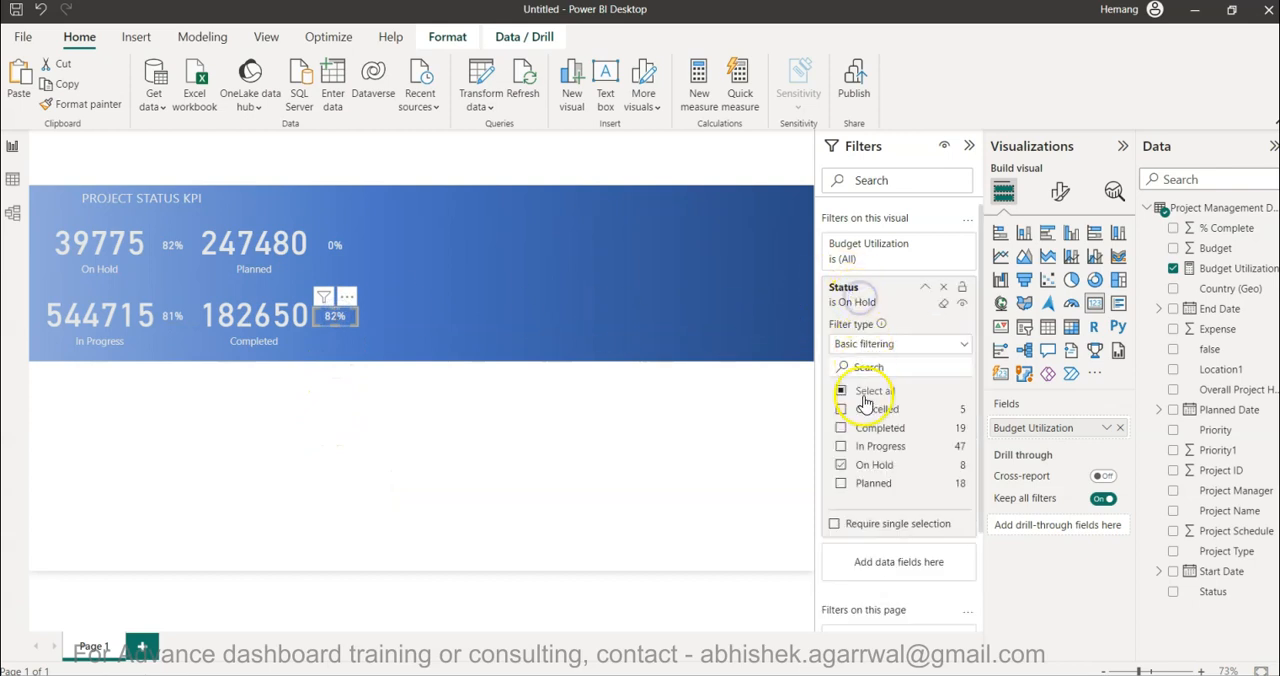
{"action": "left_click", "coordinate": [841, 466]}
{"action": "left_click", "coordinate": [588, 518]}
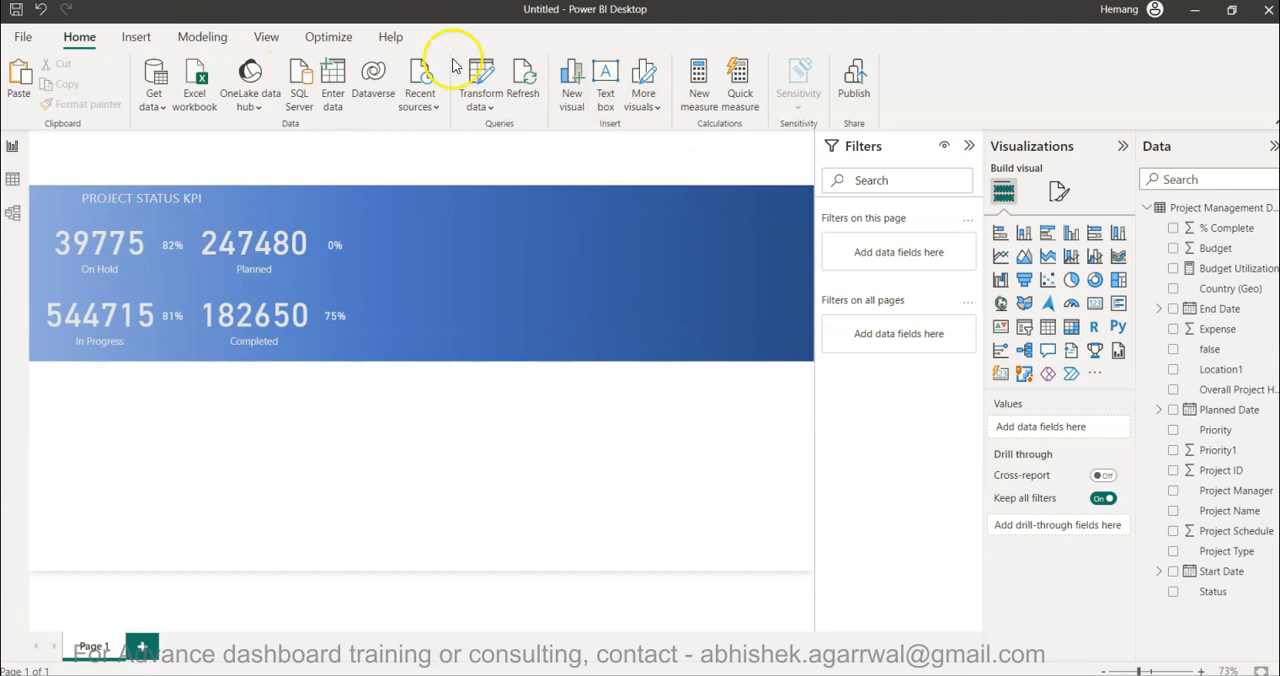
- Insert a line shape on the canvas and set its shape rotation to 90°
{"action": "left_click", "coordinate": [140, 36]}
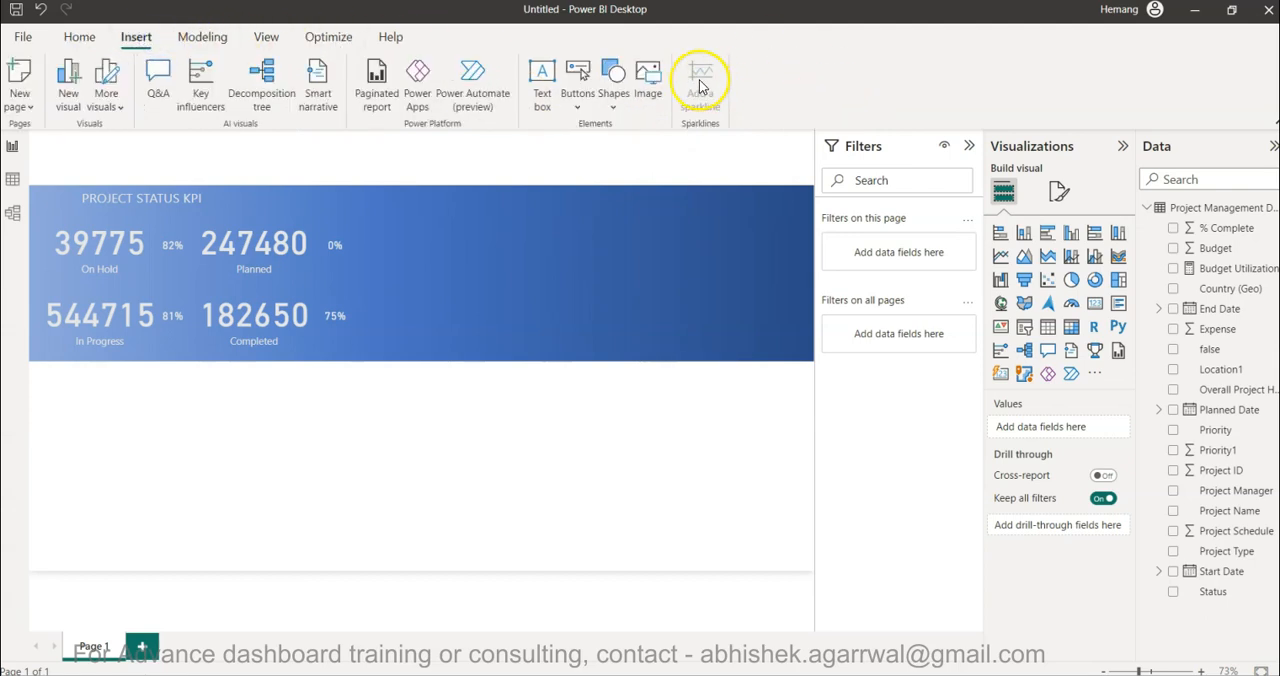
{"action": "left_click", "coordinate": [614, 92]}
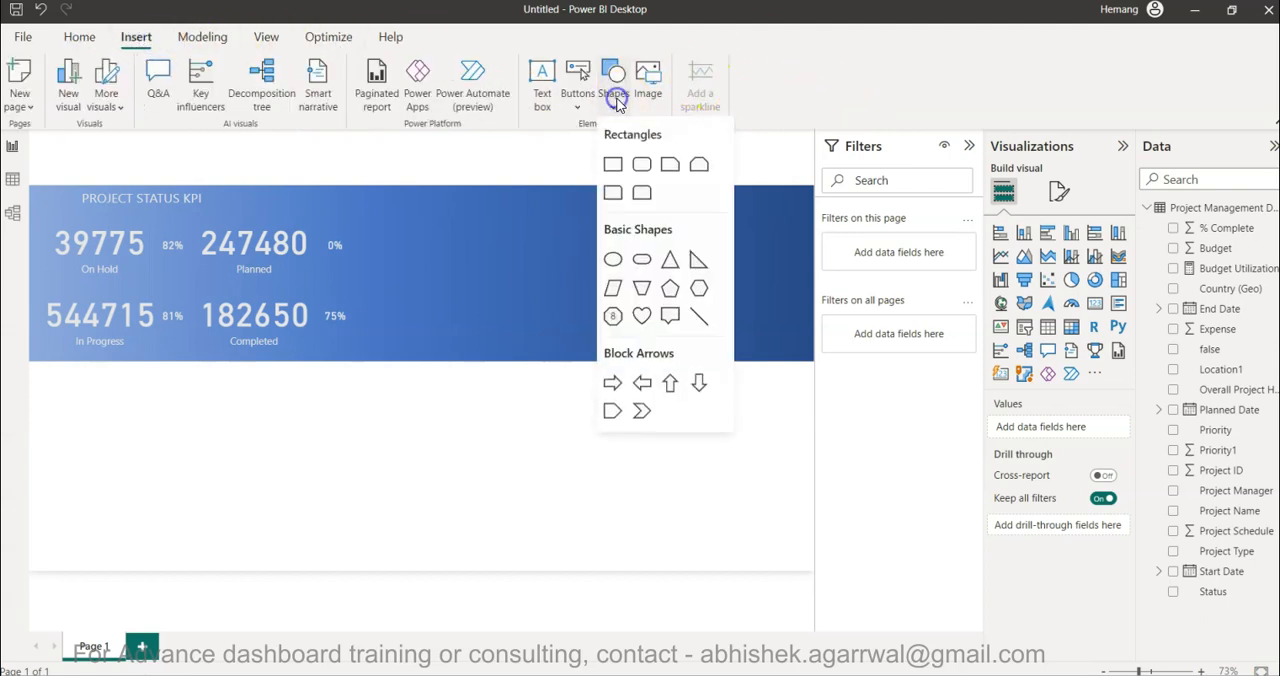
{"action": "left_click", "coordinate": [699, 316]}
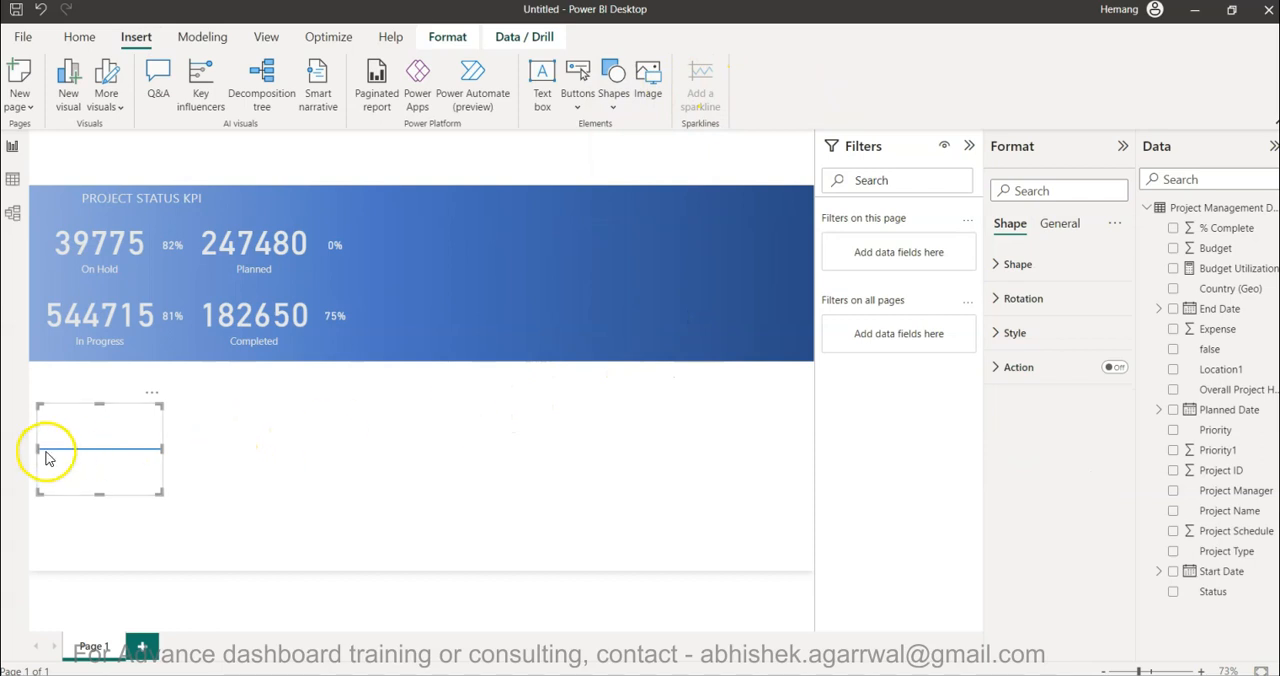
{"action": "left_click", "coordinate": [1018, 264]}
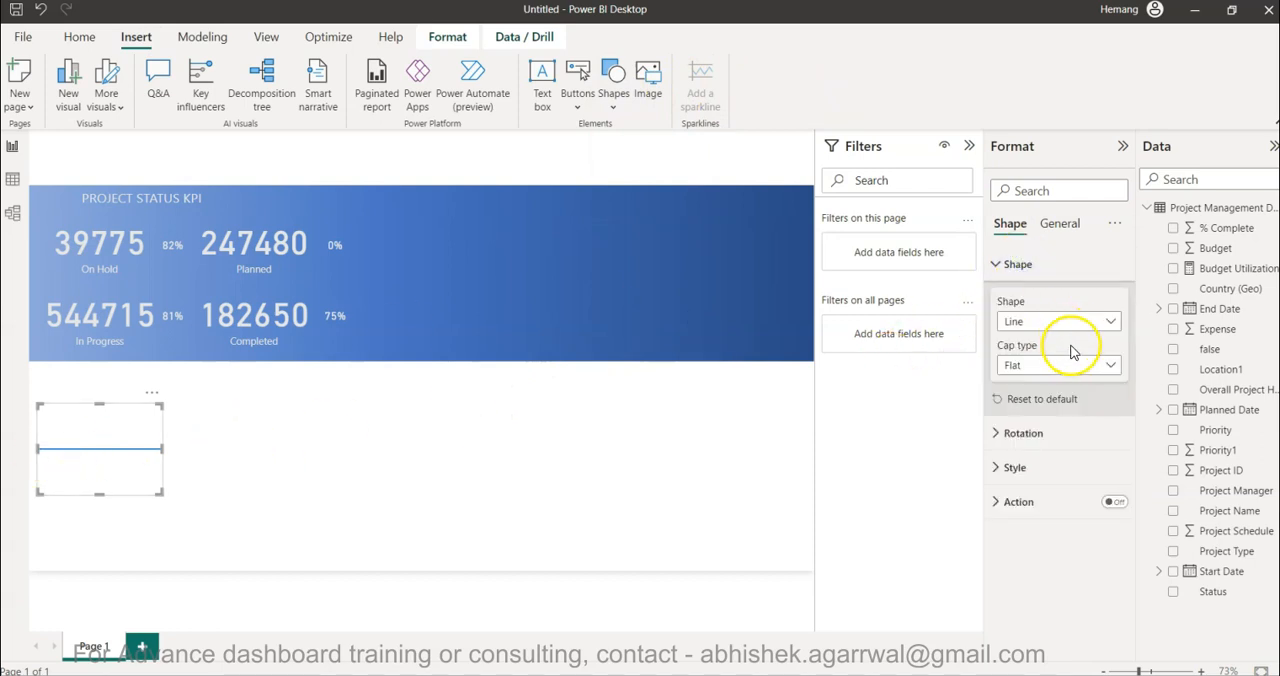
{"action": "left_click", "coordinate": [1066, 433]}
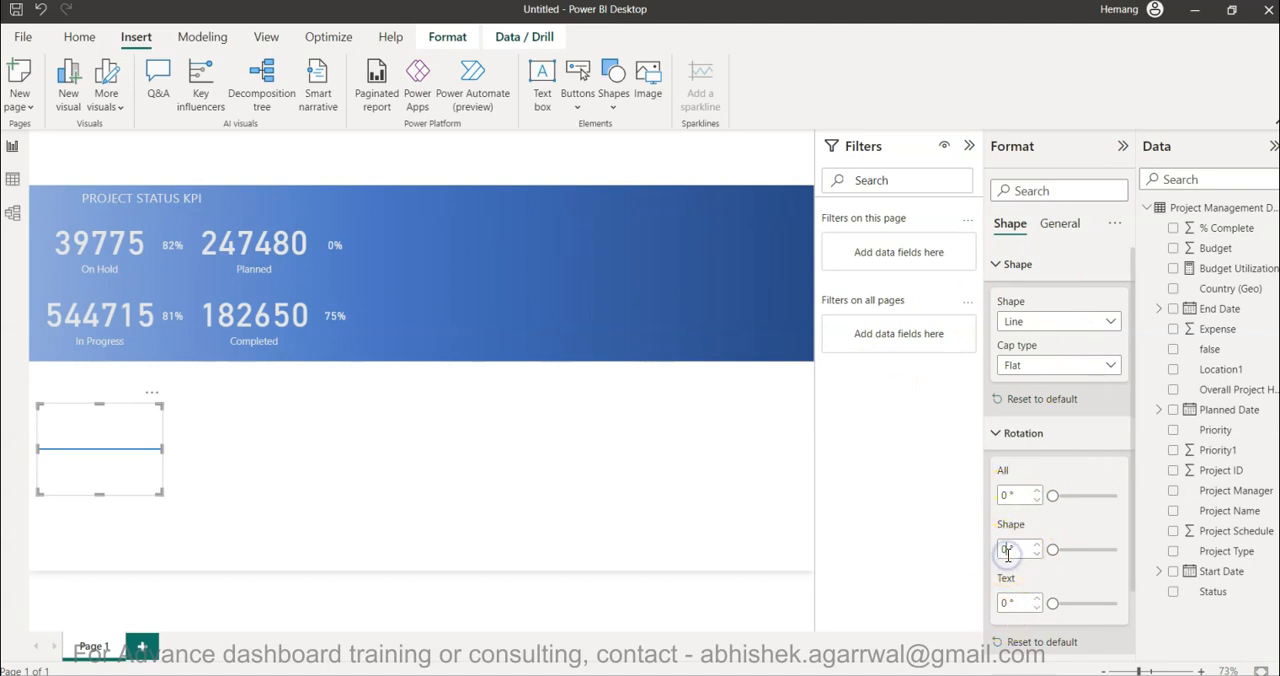
{"action": "type", "text": "90"}
{"action": "key", "text": "Return"}
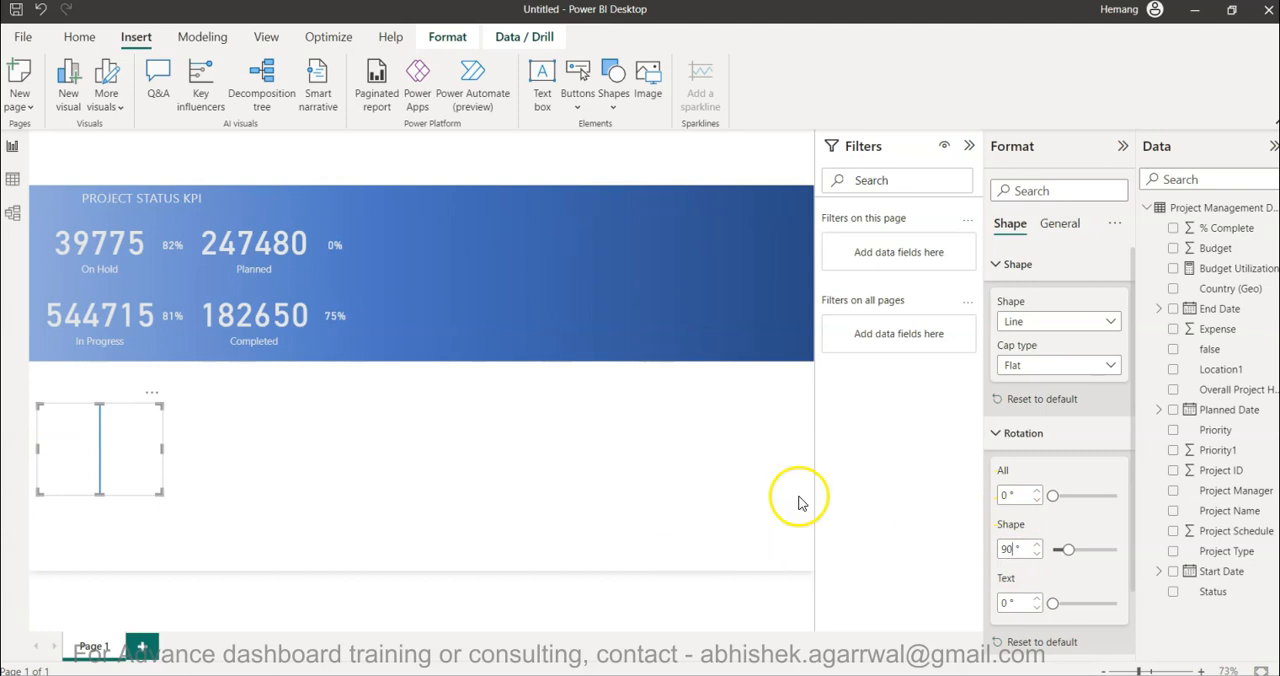
- Change the vertical line's border colour to light grey
{"action": "left_click", "coordinate": [1026, 433]}
{"action": "left_click", "coordinate": [1030, 467]}
{"action": "scroll", "coordinate": [1032, 467], "scroll_direction": "down", "scroll_amount": 3}
{"action": "left_click", "coordinate": [1028, 461]}
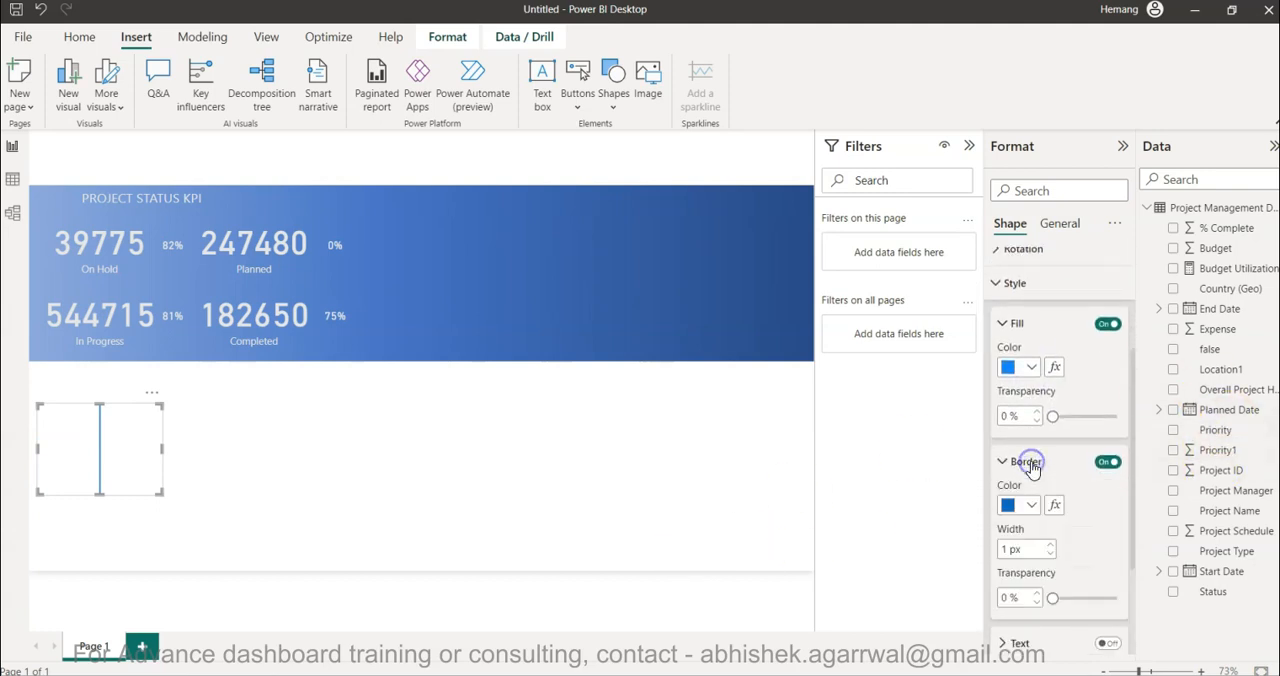
{"action": "left_click", "coordinate": [1019, 513]}
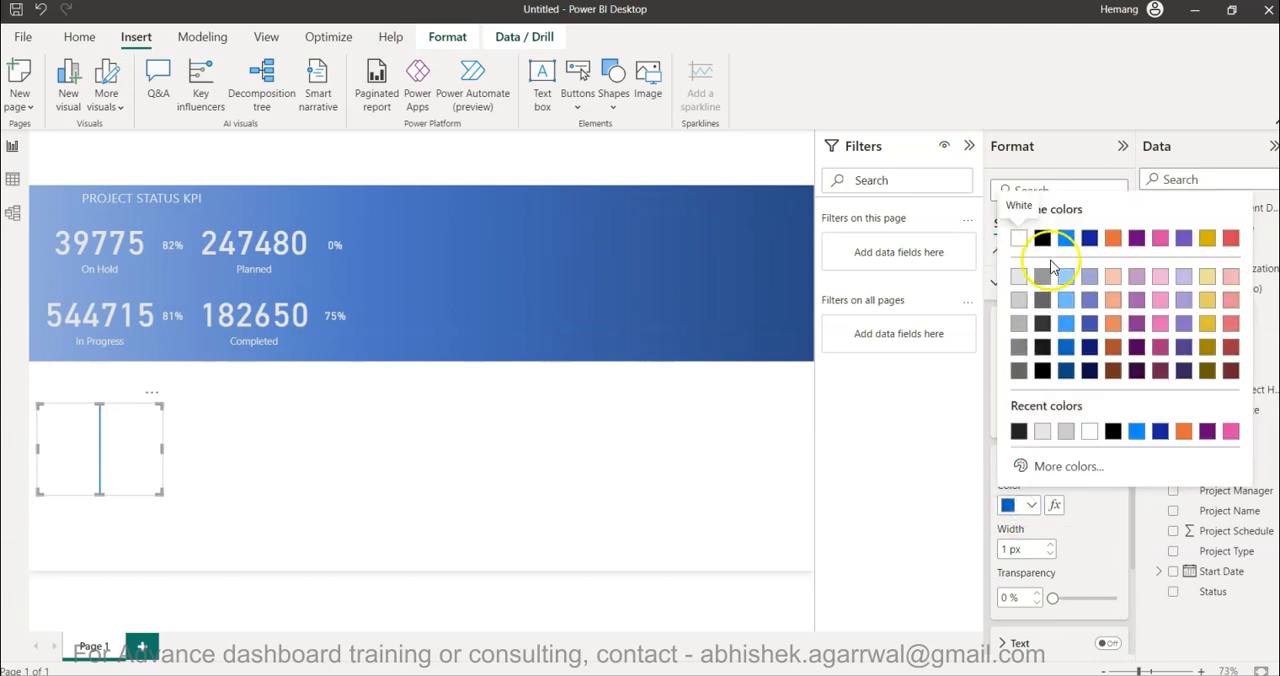
{"action": "left_click", "coordinate": [1019, 277]}
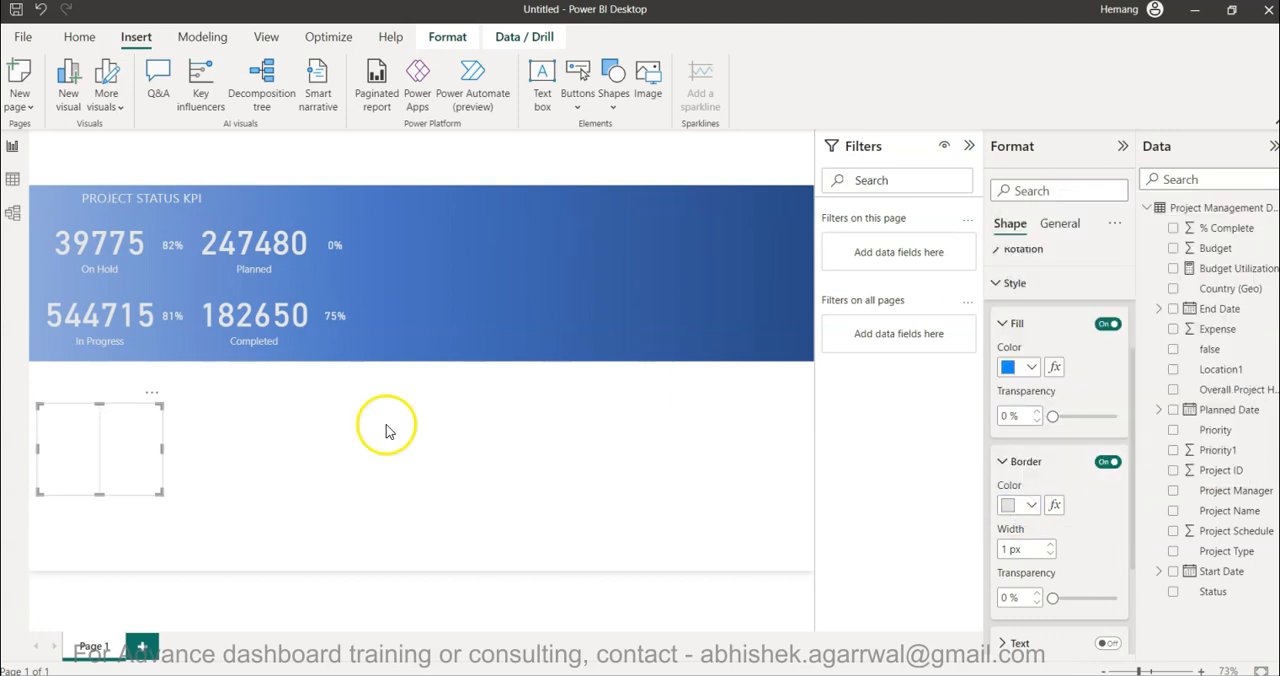
- Shrink the vertical line to a short divider and place it between the On Hold value and its percentage
{"action": "left_click_drag", "start_coordinate": [161, 451], "coordinate": [150, 237]}
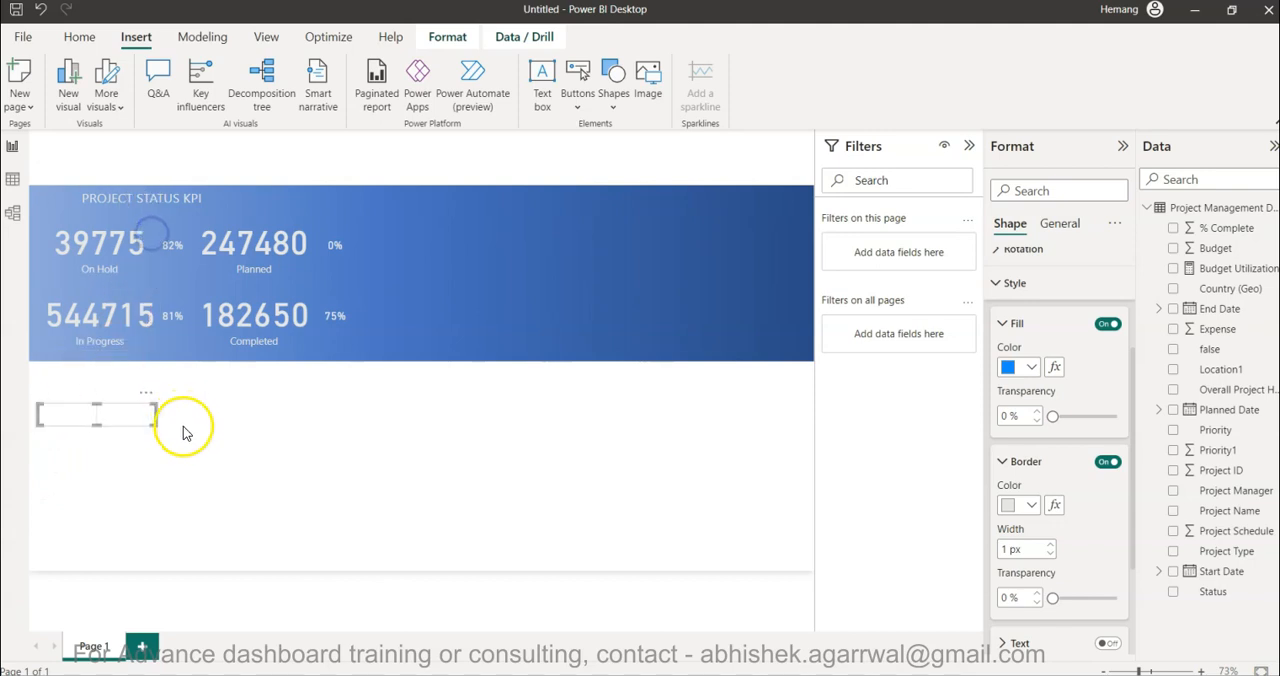
{"action": "left_click_drag", "start_coordinate": [156, 415], "coordinate": [60, 424]}
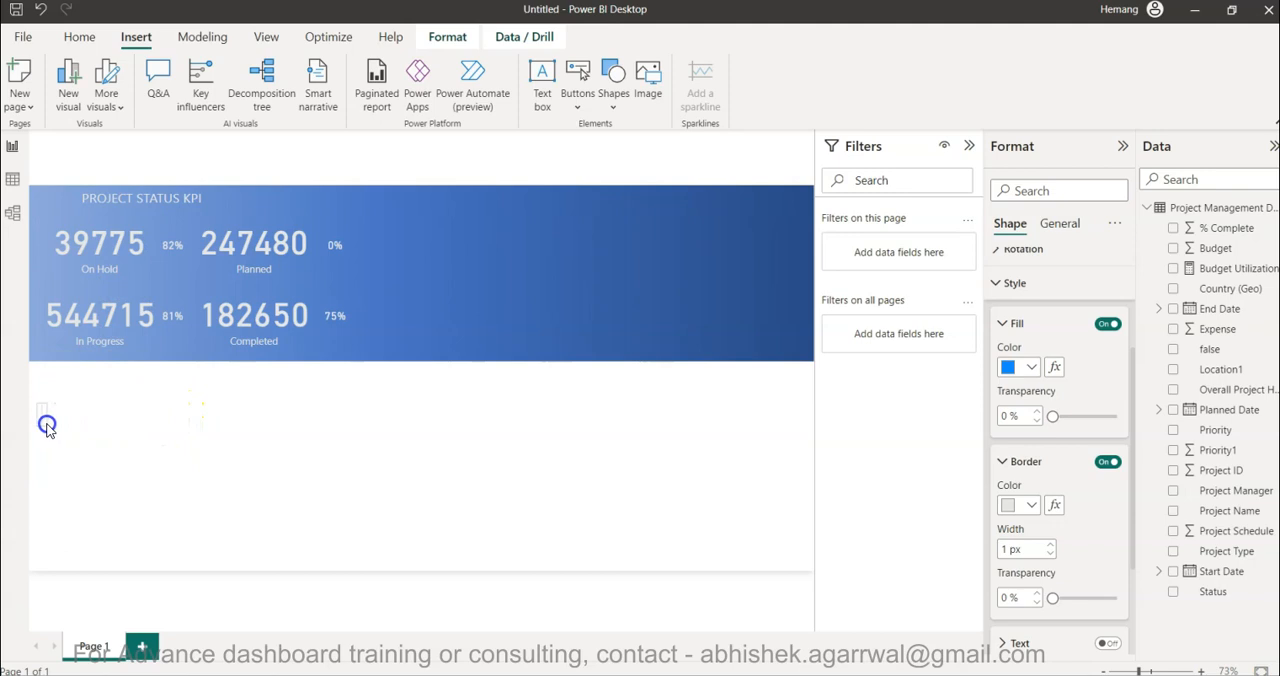
{"action": "left_click_drag", "start_coordinate": [48, 402], "coordinate": [157, 253]}
{"action": "left_click", "coordinate": [156, 248]}
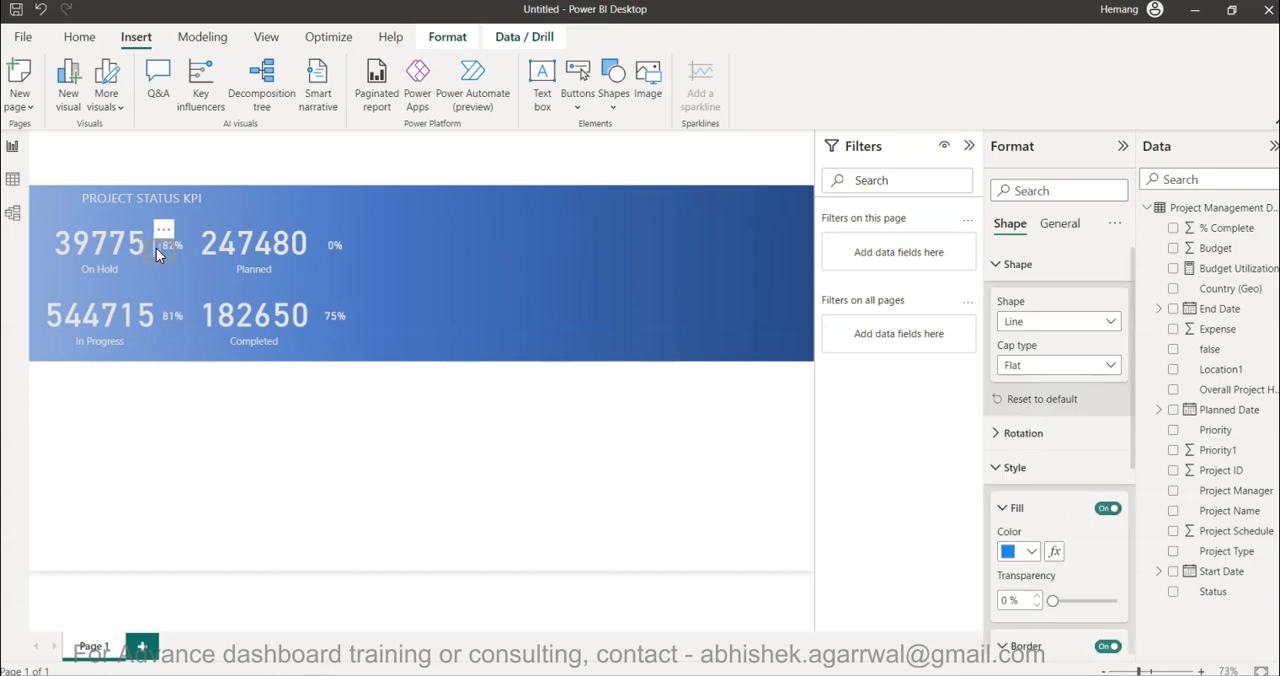
- Duplicate the short divider between the value and percentage of the Planned, Completed and In Progress KPIs
{"action": "left_click_drag", "start_coordinate": [160, 249], "coordinate": [315, 341]}
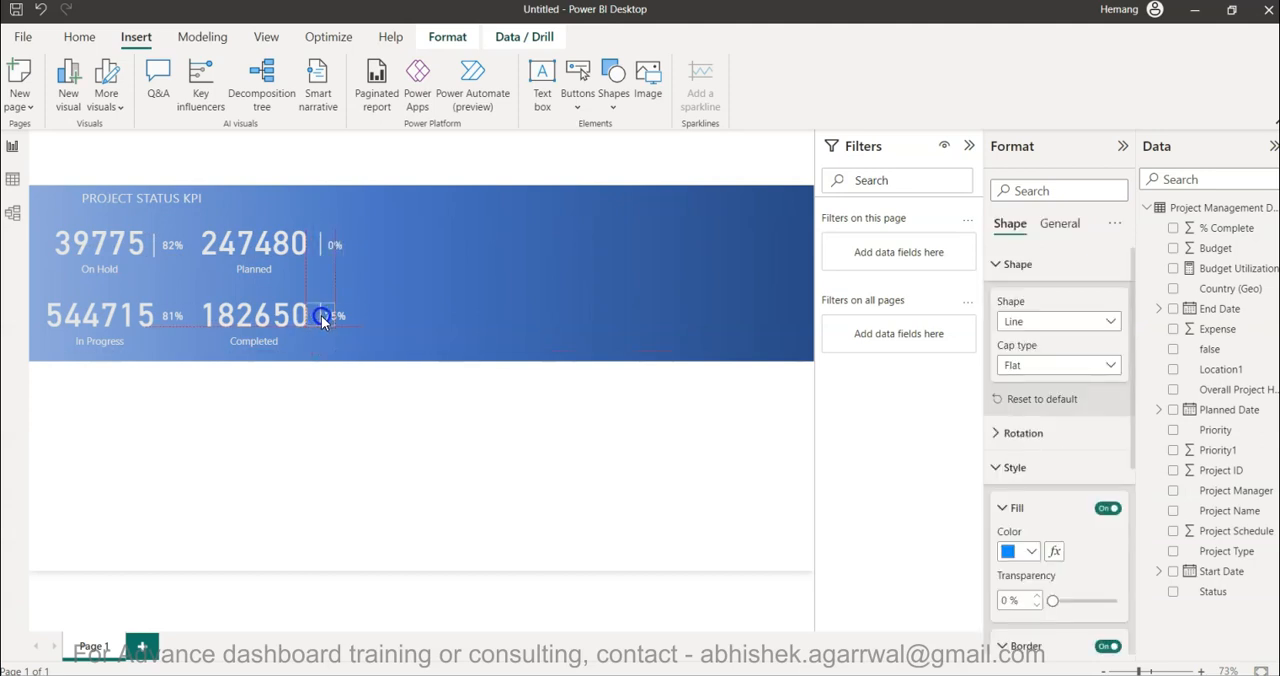
{"action": "left_click_drag", "start_coordinate": [321, 315], "coordinate": [321, 317]}
{"action": "left_click_drag", "start_coordinate": [323, 325], "coordinate": [157, 324]}
{"action": "left_click", "coordinate": [183, 433]}
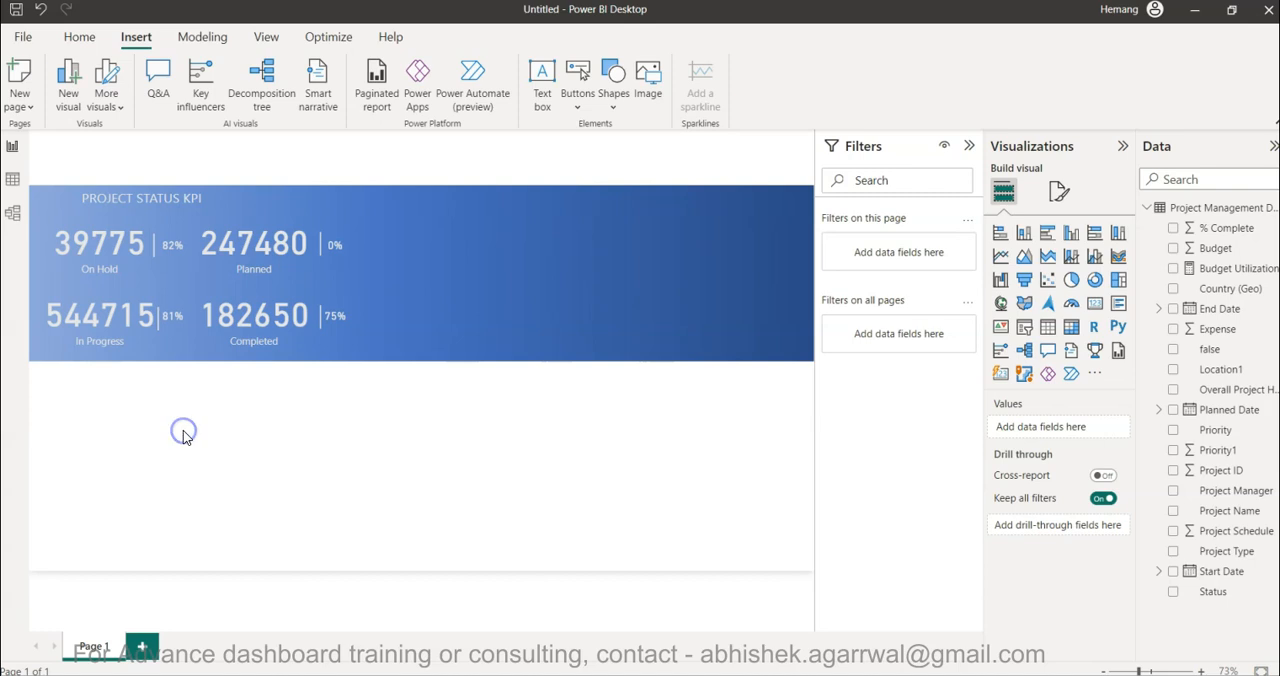
- Nudge the In Progress percentage card and its divider slightly right, clear of the budget value
{"action": "left_click", "coordinate": [174, 322]}
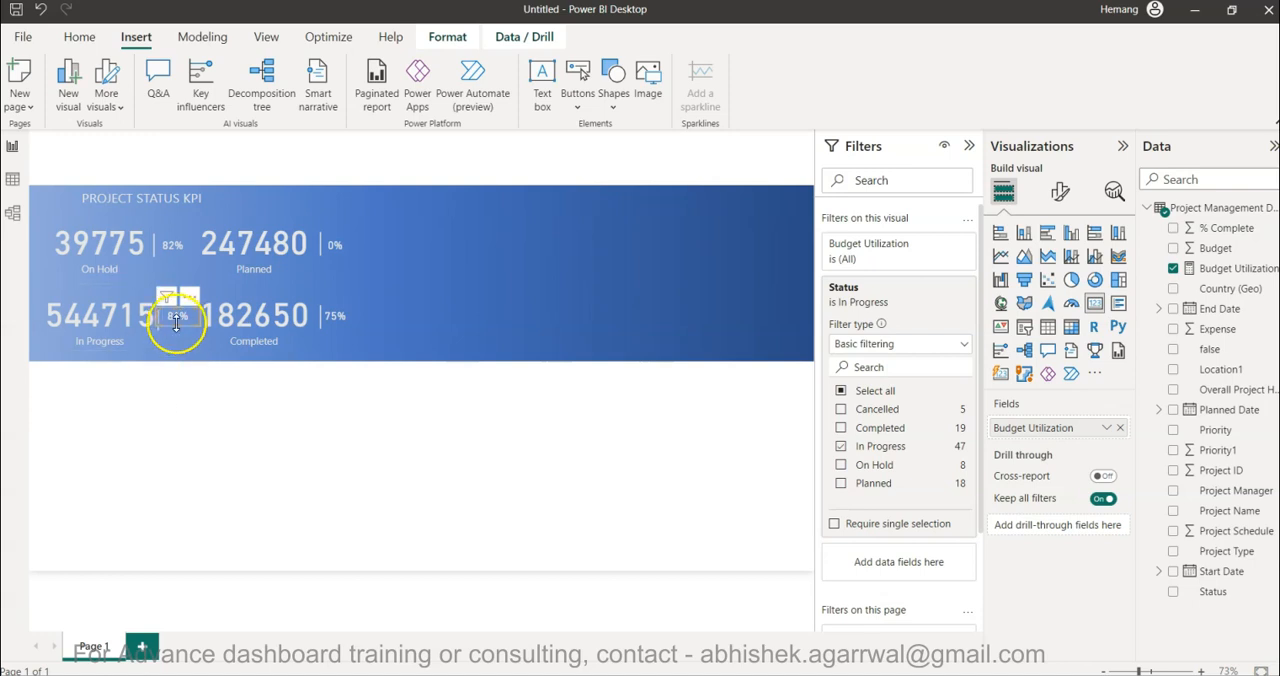
{"action": "left_click", "coordinate": [209, 424]}
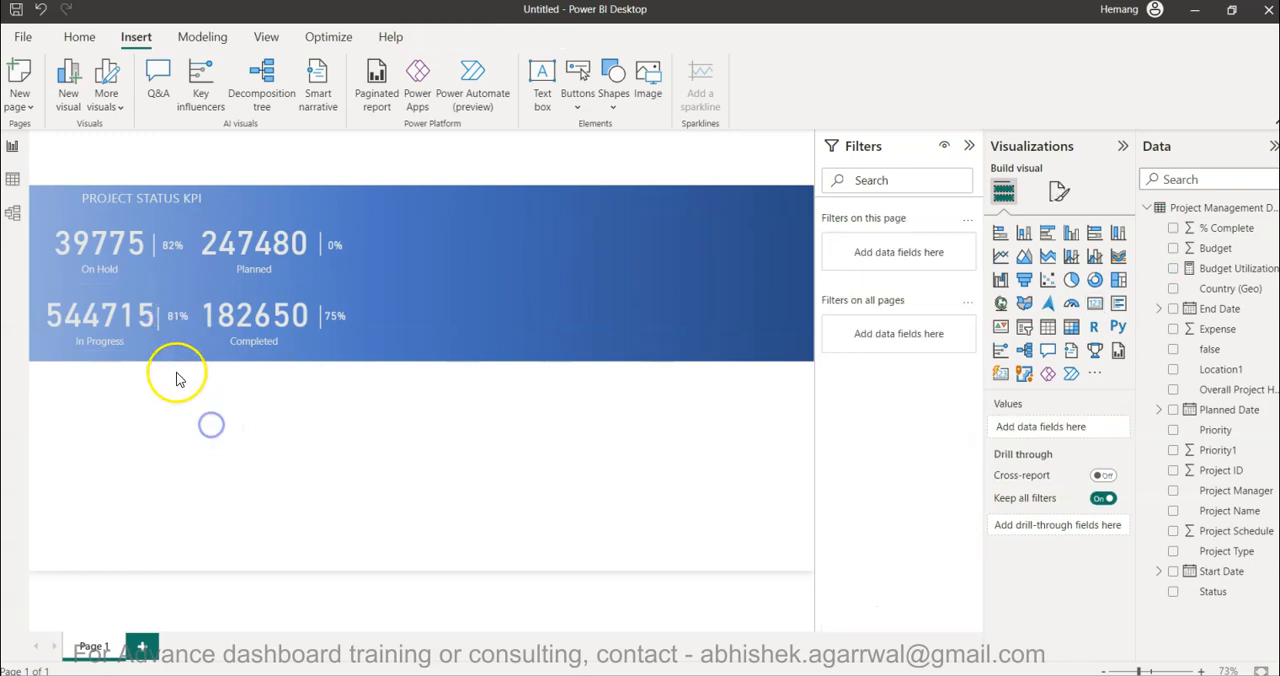
{"action": "left_click", "coordinate": [163, 322]}
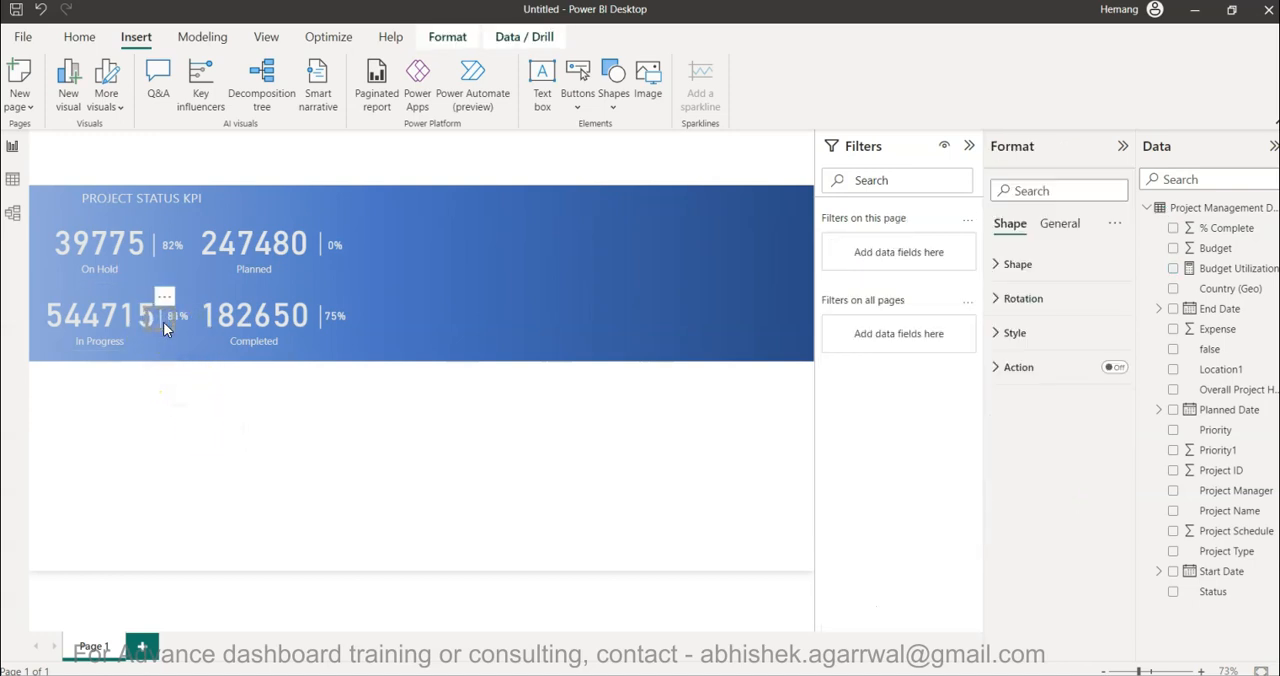
{"action": "left_click", "coordinate": [214, 414]}
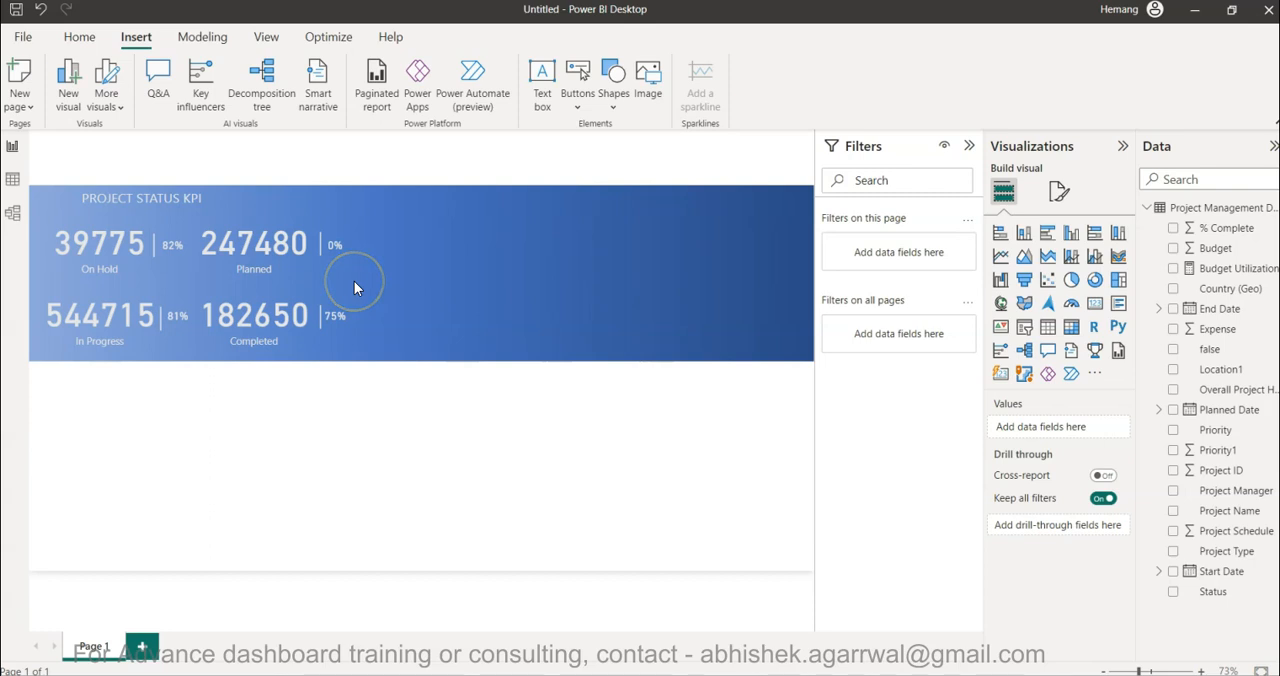
- Duplicate the divider beside the Completed value, move the copy below the blue banner and set its shape rotation to 0°
{"action": "left_click", "coordinate": [605, 106]}
{"action": "left_click", "coordinate": [692, 330]}
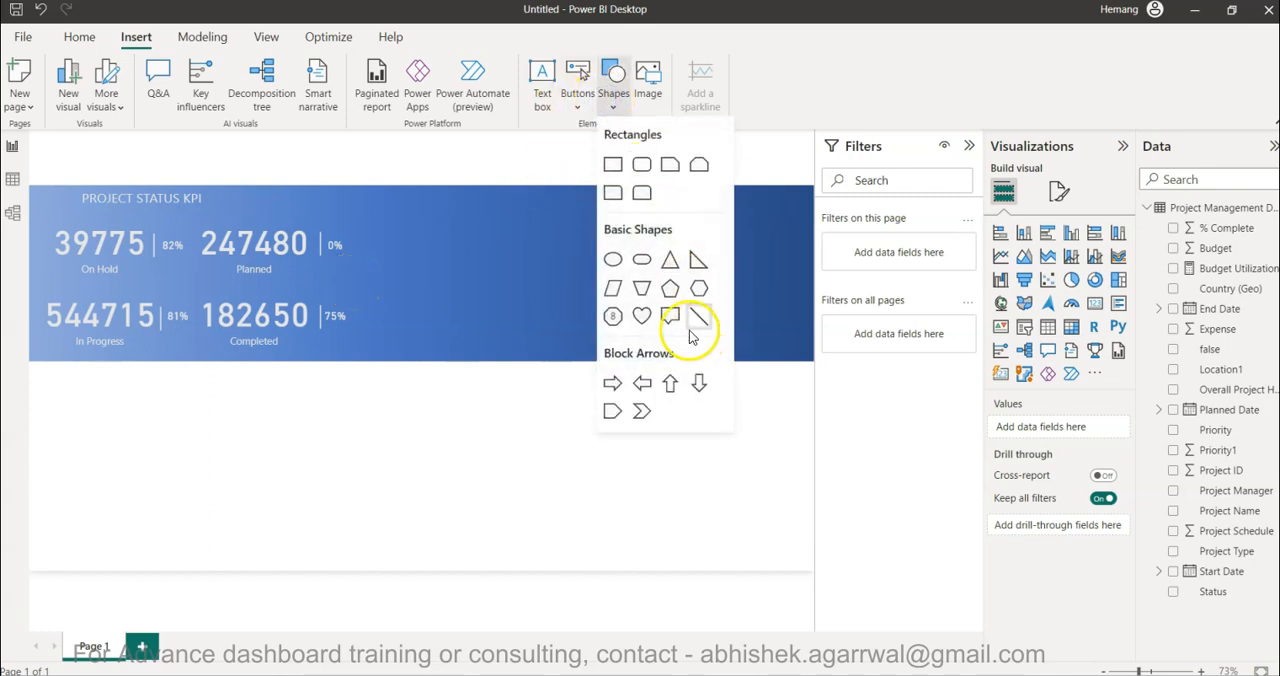
{"action": "left_click", "coordinate": [318, 323]}
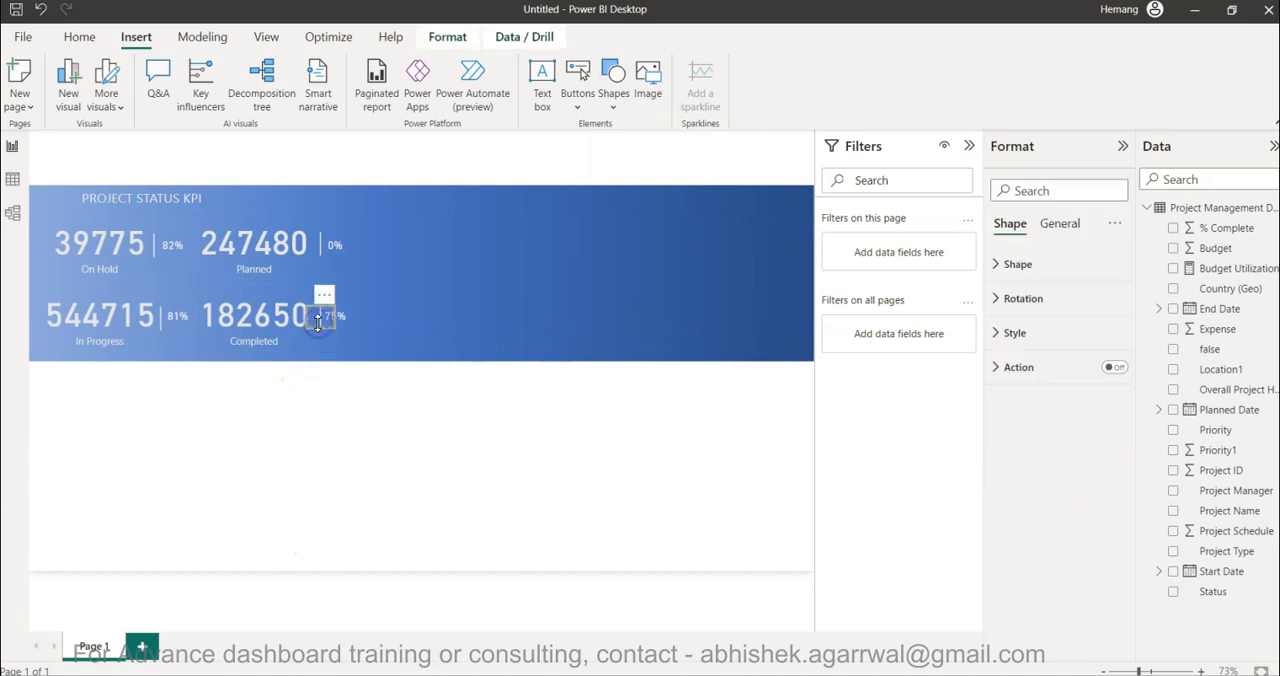
{"action": "left_click_drag", "start_coordinate": [318, 323], "coordinate": [367, 428]}
{"action": "left_click", "coordinate": [1037, 343]}
{"action": "left_click", "coordinate": [1043, 304]}
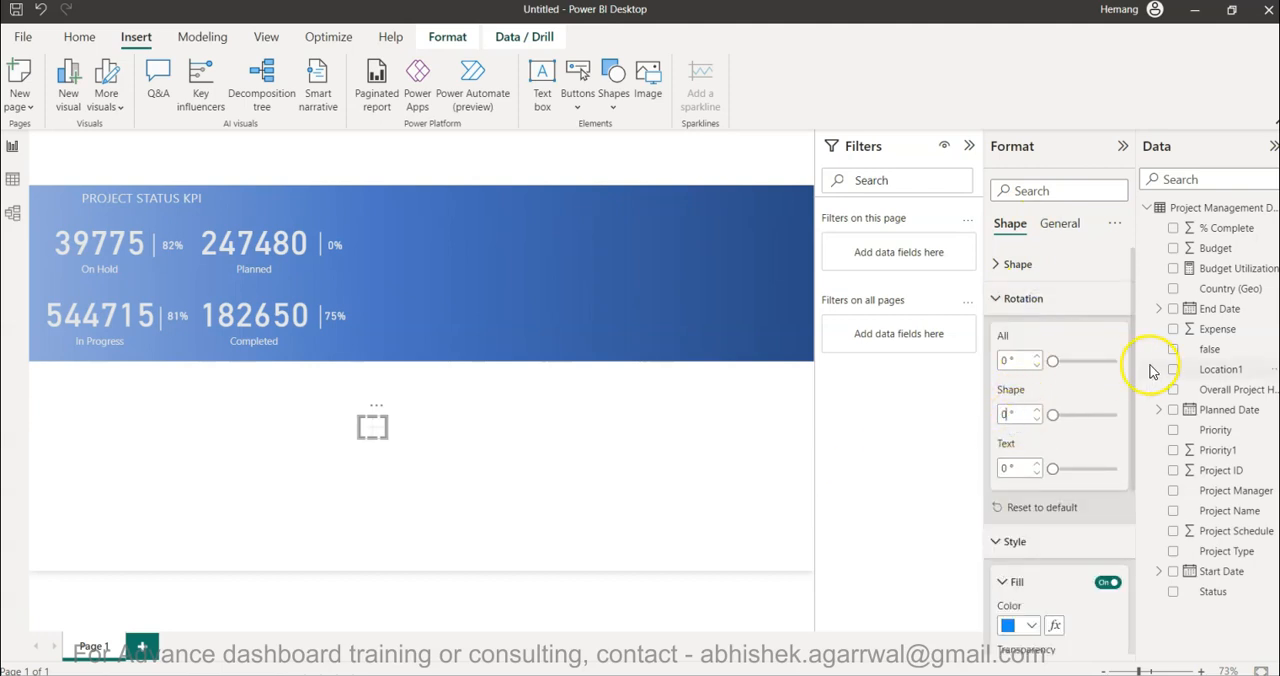
{"action": "left_click", "coordinate": [1029, 303]}
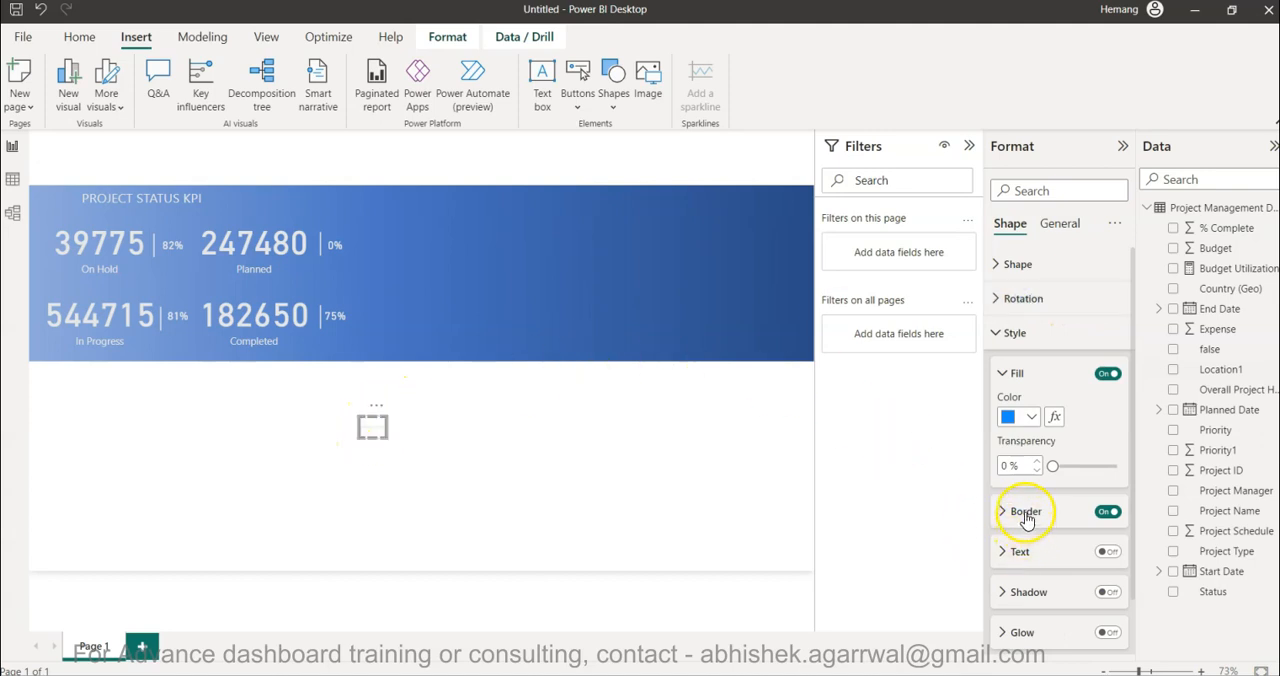
{"action": "left_click", "coordinate": [1018, 262]}
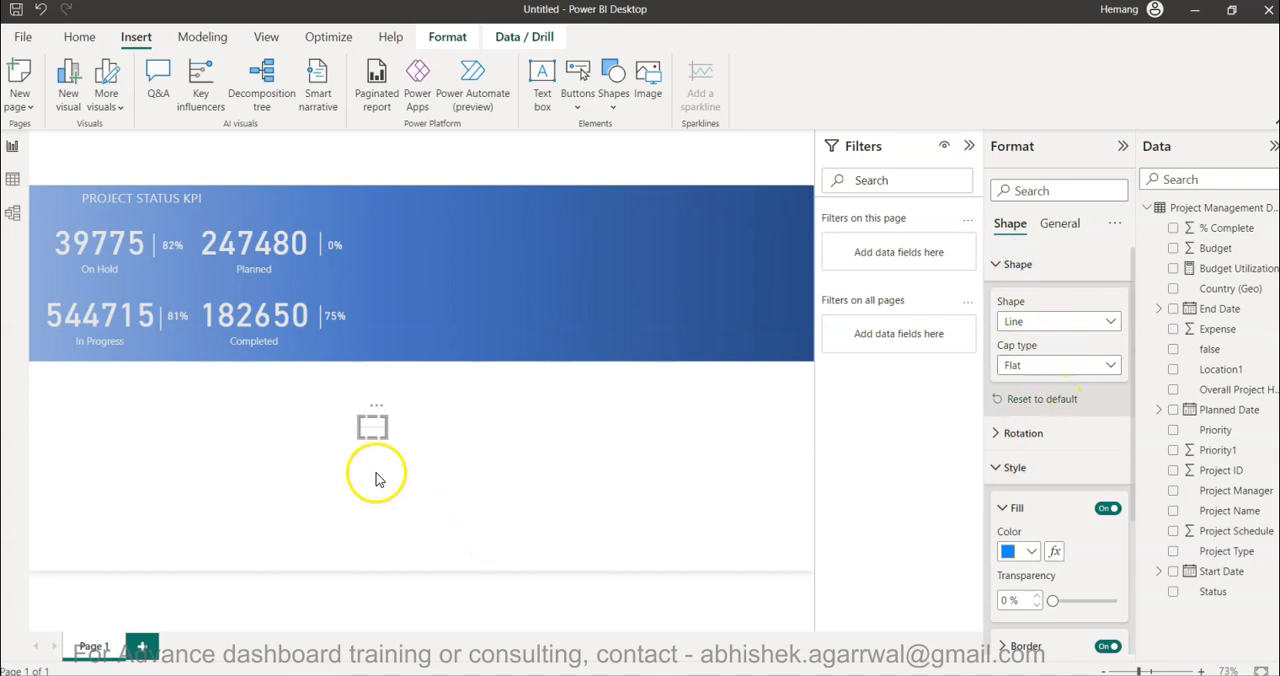
- Stretch the horizontal line across the width of the KPI block and position it between the upper and lower KPI rows
{"action": "left_click_drag", "start_coordinate": [360, 428], "coordinate": [134, 441]}
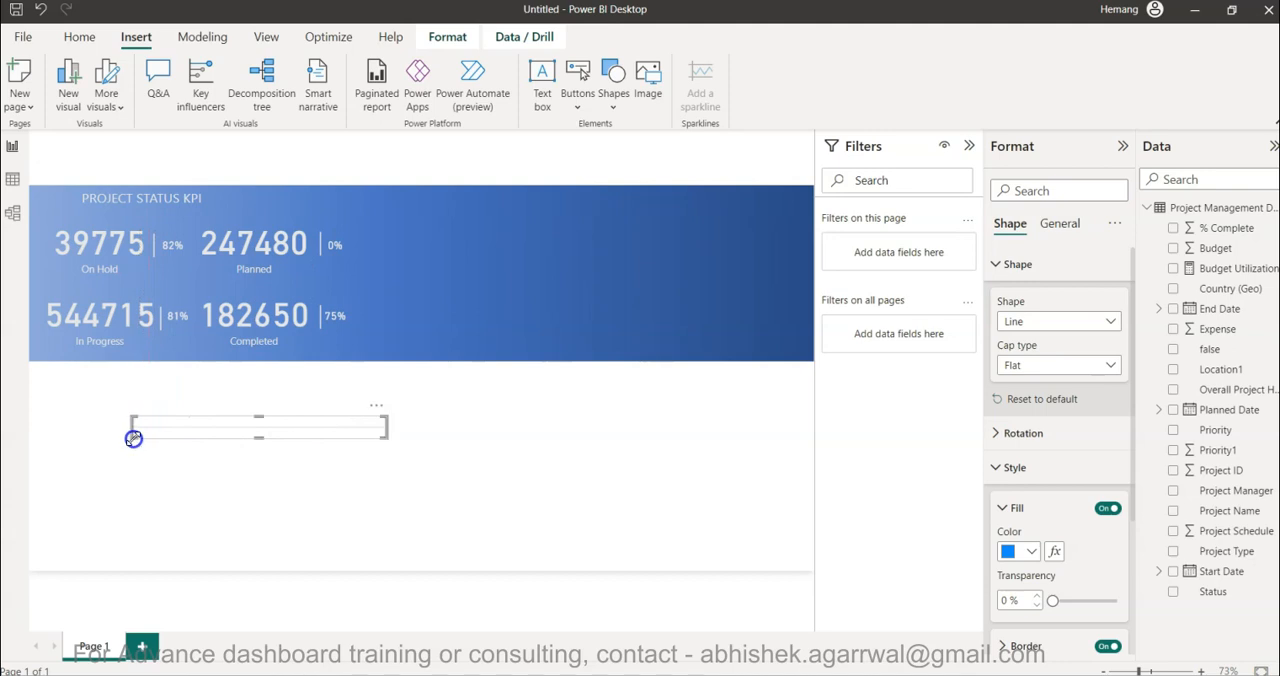
{"action": "left_click_drag", "start_coordinate": [223, 423], "coordinate": [143, 284]}
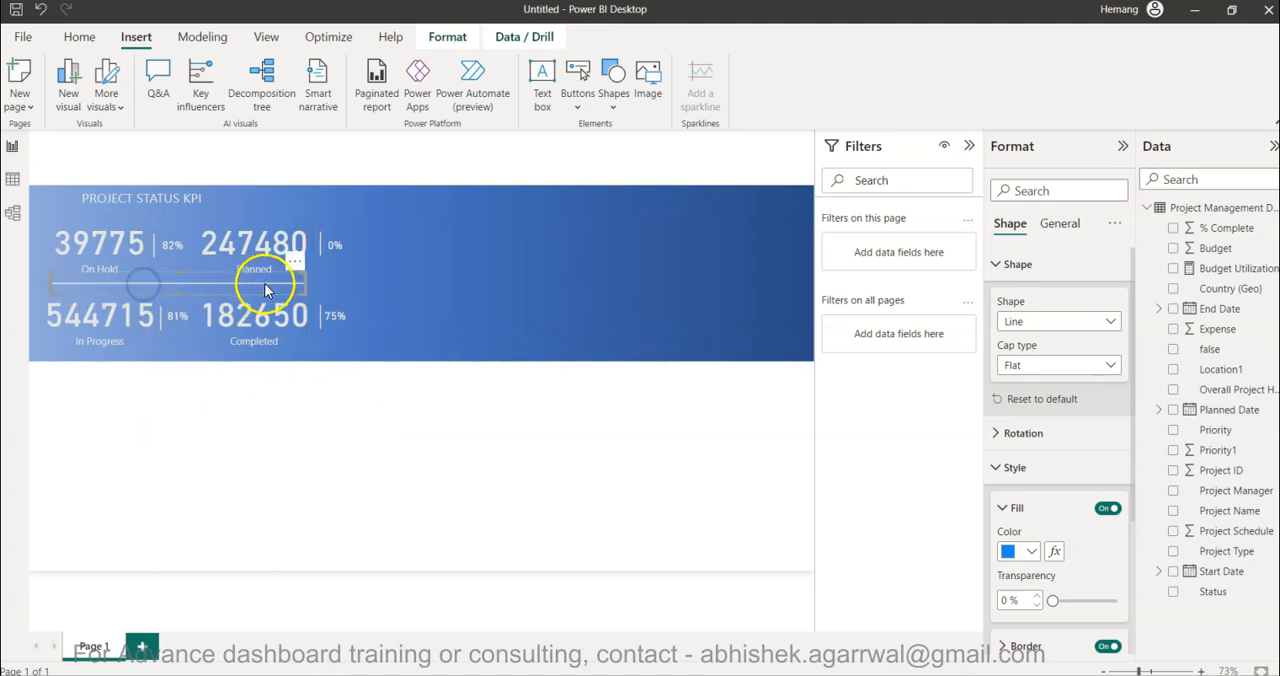
{"action": "left_click_drag", "start_coordinate": [305, 282], "coordinate": [346, 285]}
{"action": "left_click", "coordinate": [185, 287]}
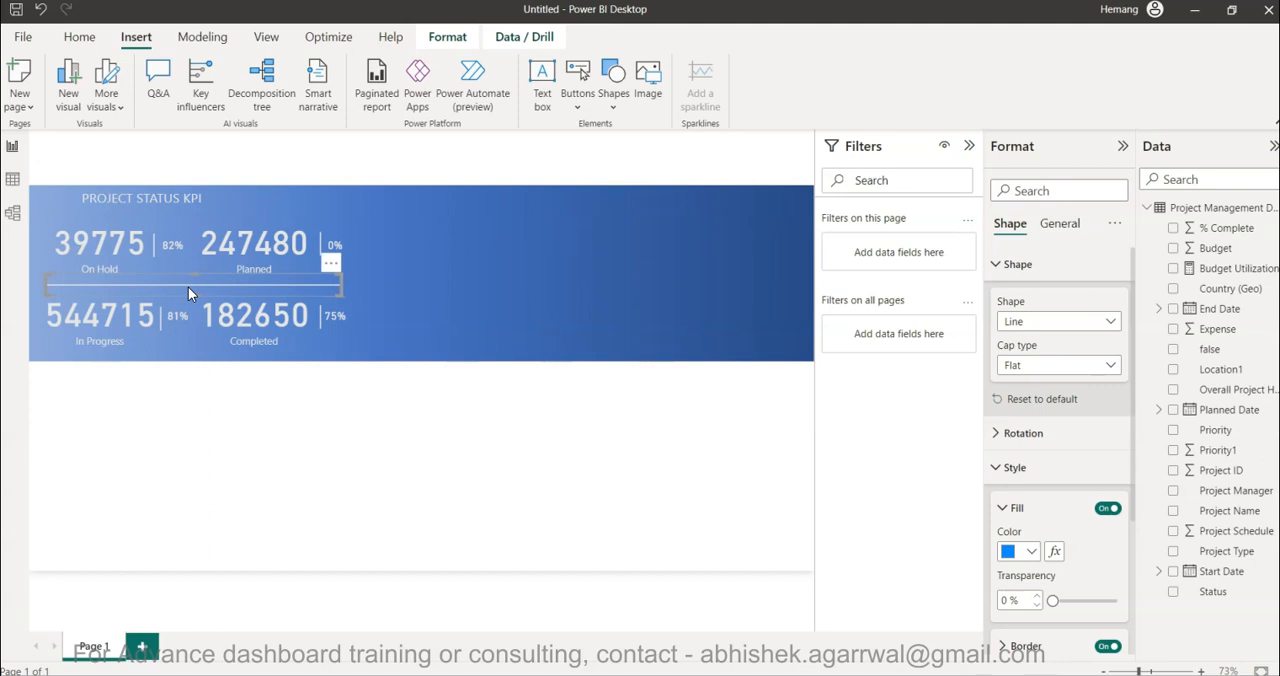
{"action": "left_click", "coordinate": [657, 403]}
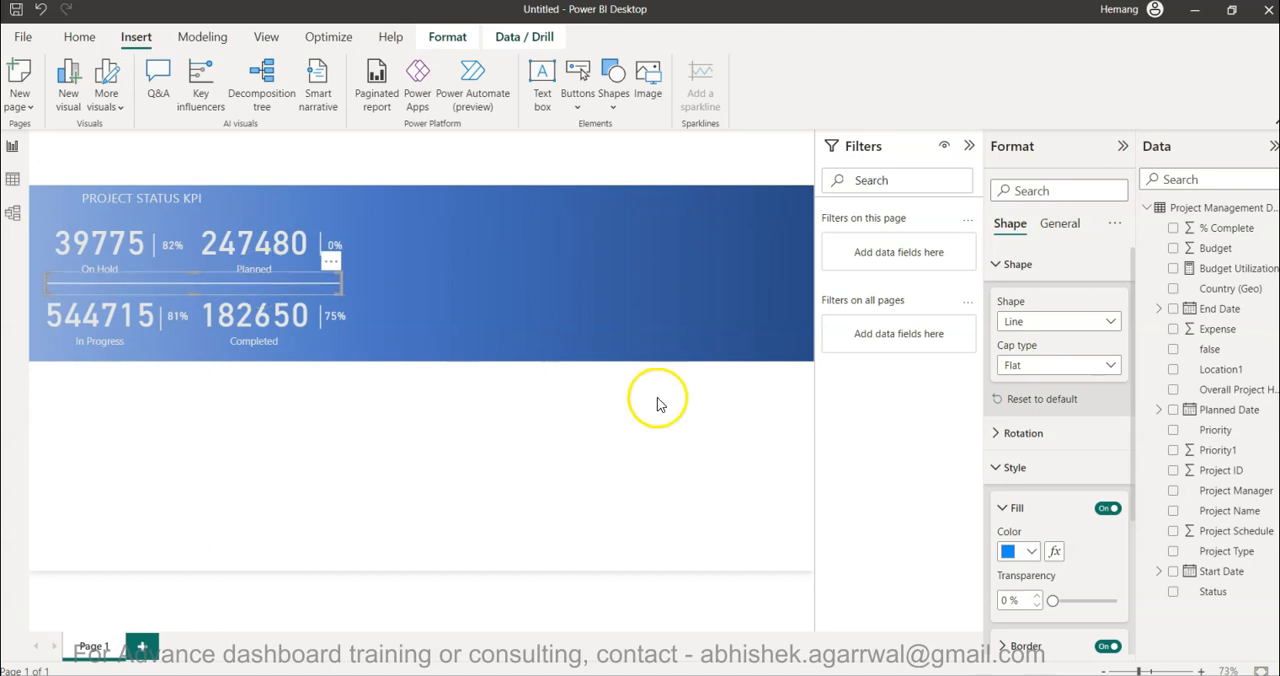
- Set the horizontal divider's border transparency to 50%
{"action": "scroll", "coordinate": [1071, 535], "scroll_direction": "down", "scroll_amount": 3}
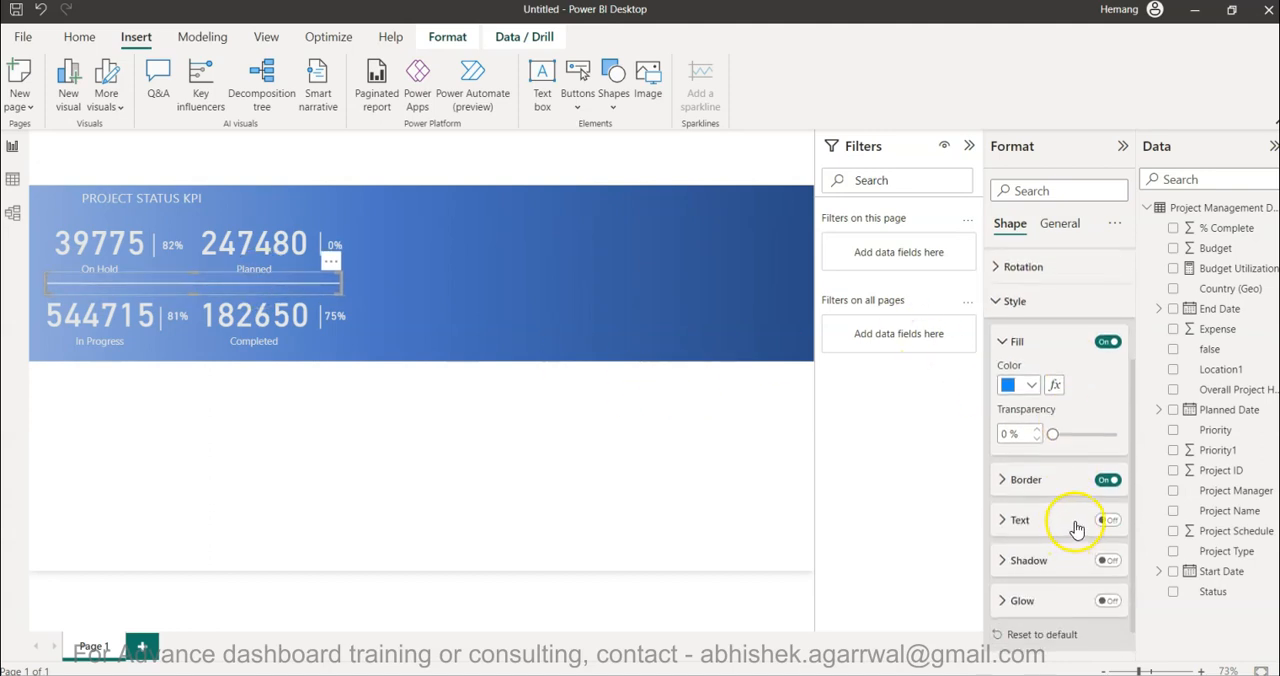
{"action": "left_click", "coordinate": [1025, 480]}
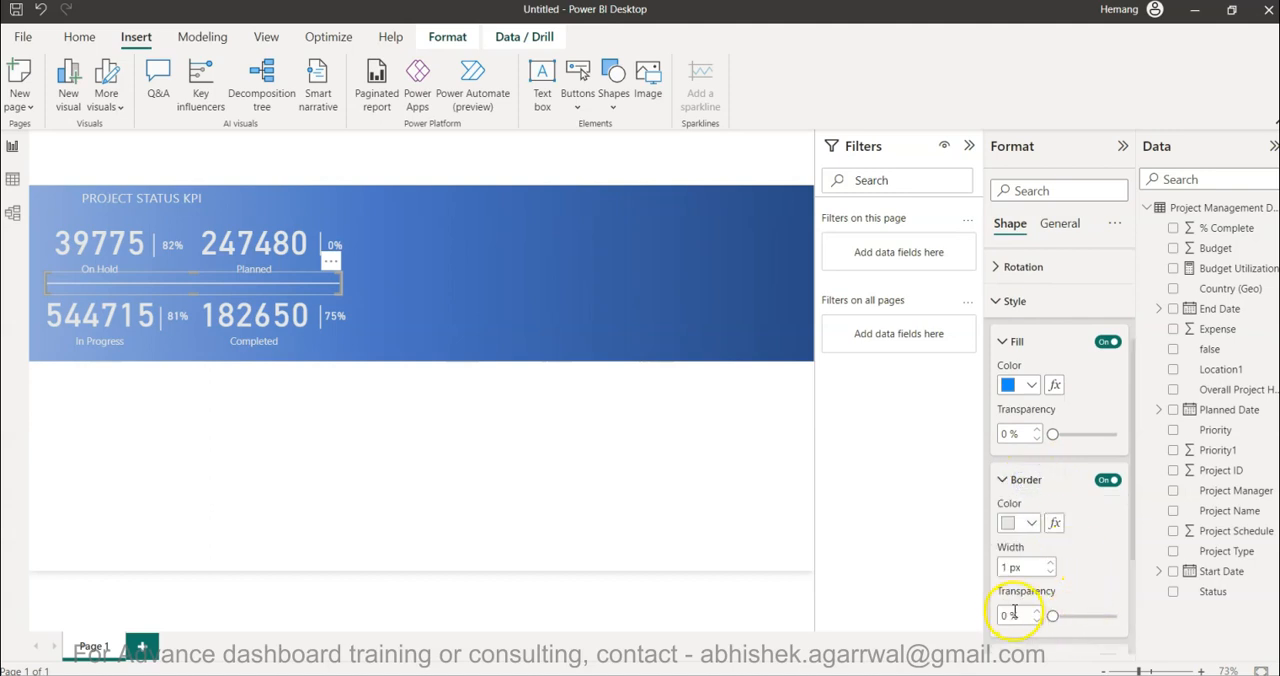
{"action": "type", "text": "50"}
{"action": "key", "text": "Return"}
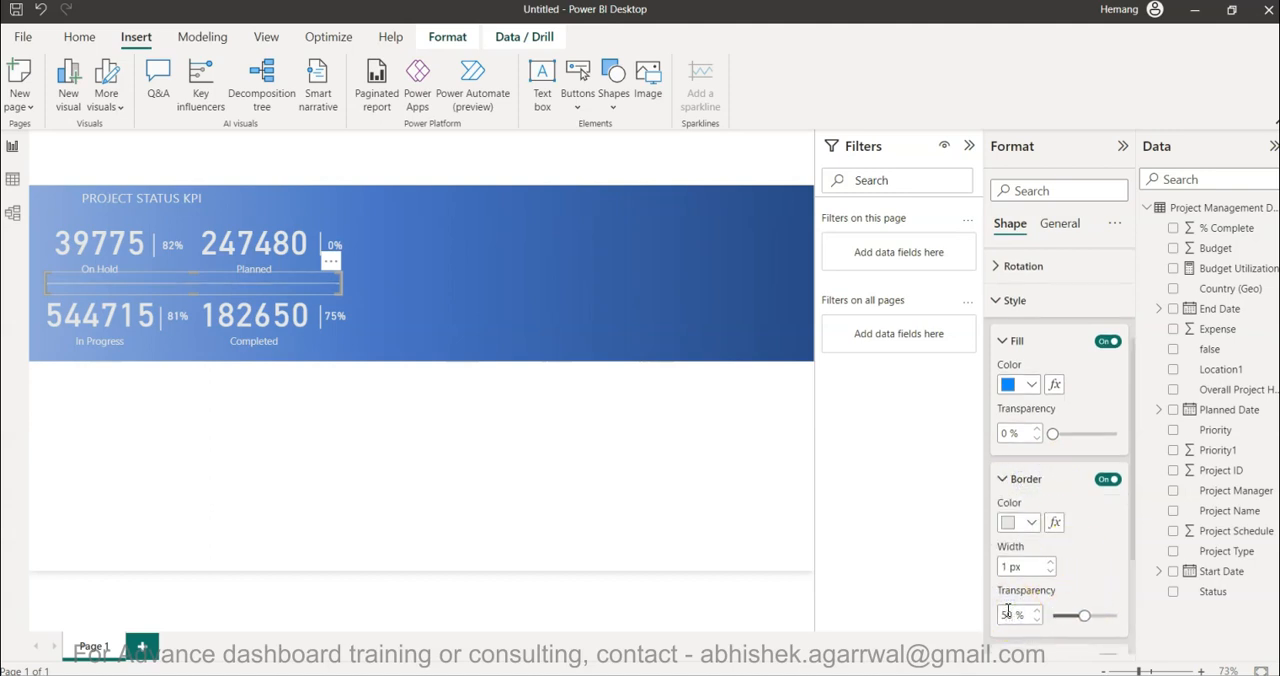
{"action": "left_click", "coordinate": [614, 458]}
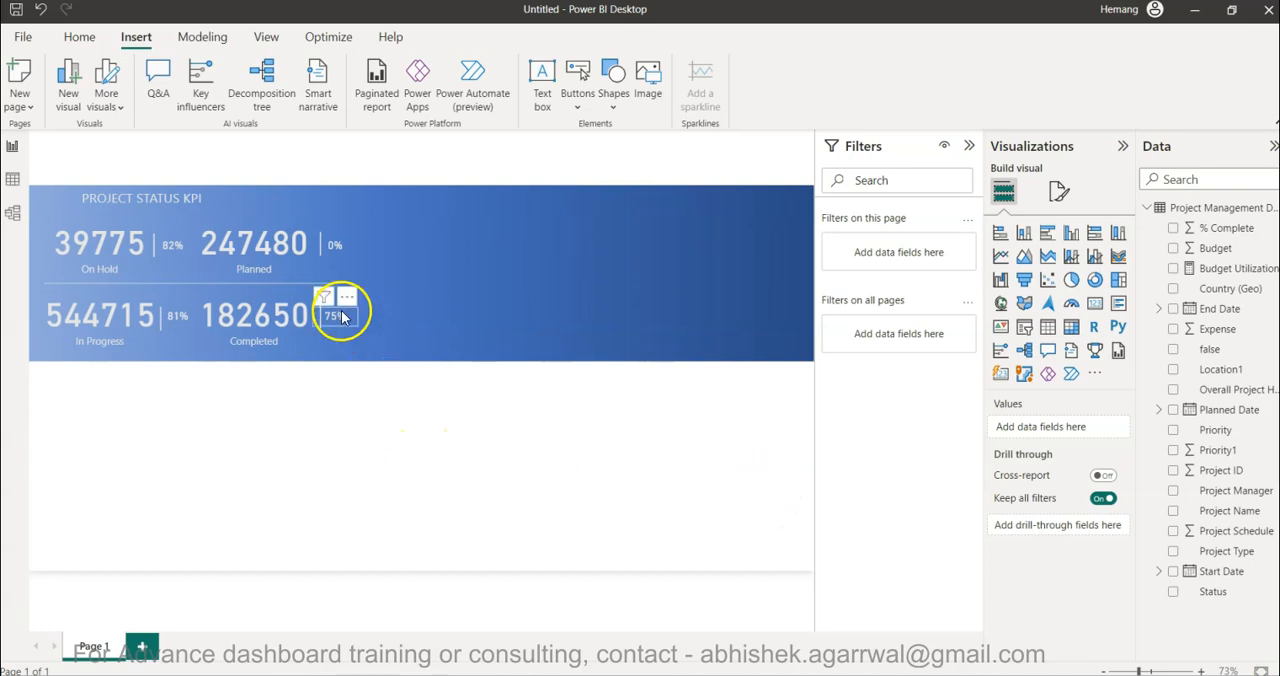
- Duplicate the horizontal divider between the KPI rows, place the copy below the blue banner and set its shape rotation to 90°
{"action": "left_click", "coordinate": [294, 287]}
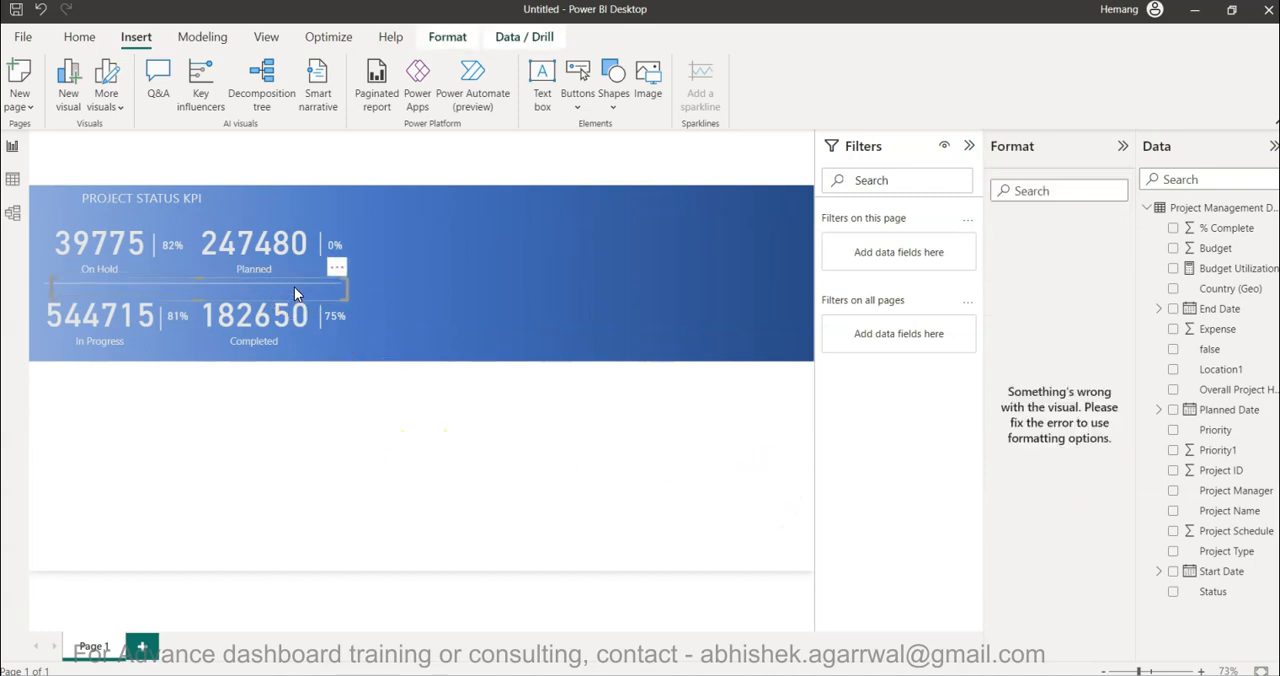
{"action": "left_click_drag", "start_coordinate": [294, 287], "coordinate": [470, 488]}
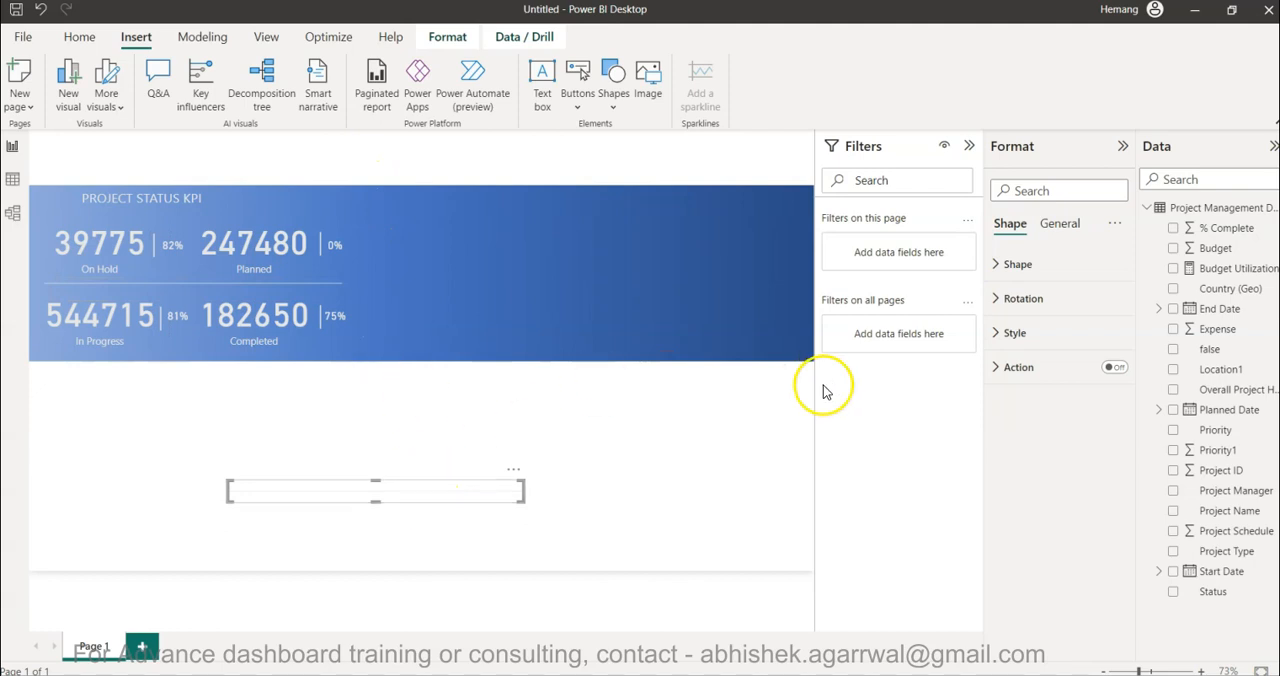
{"action": "left_click", "coordinate": [1047, 297]}
{"action": "left_click", "coordinate": [1011, 421]}
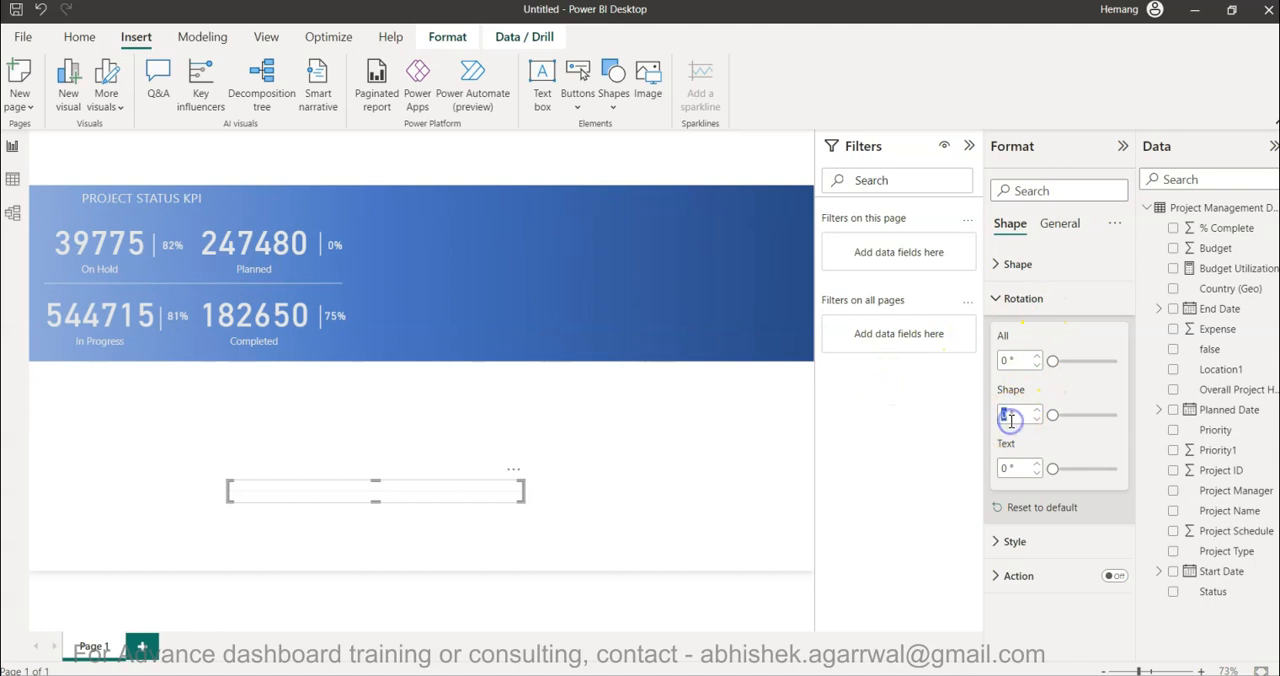
{"action": "key", "text": "Tab"}
{"action": "key", "text": "Tab"}
- Heighten the vertical divider's frame, move it onto the banner just right of the KPI block and narrow it
{"action": "left_click_drag", "start_coordinate": [371, 486], "coordinate": [381, 398]}
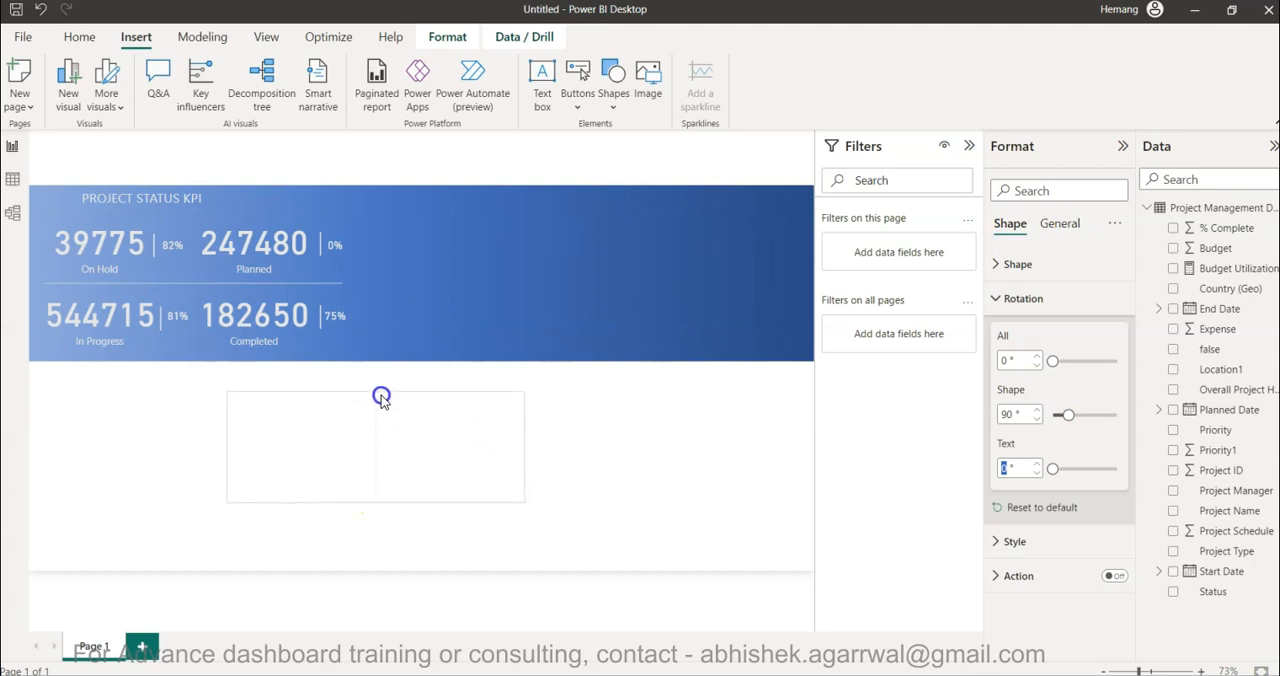
{"action": "left_click_drag", "start_coordinate": [386, 443], "coordinate": [361, 255]}
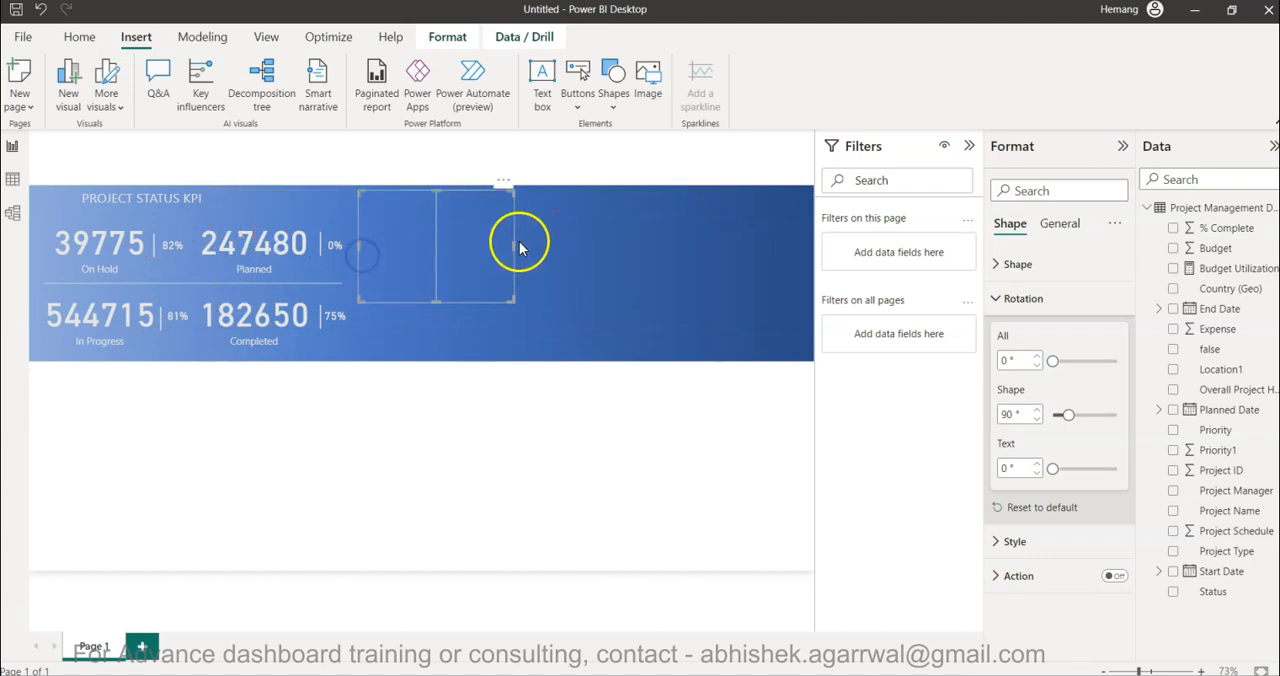
{"action": "left_click", "coordinate": [429, 251]}
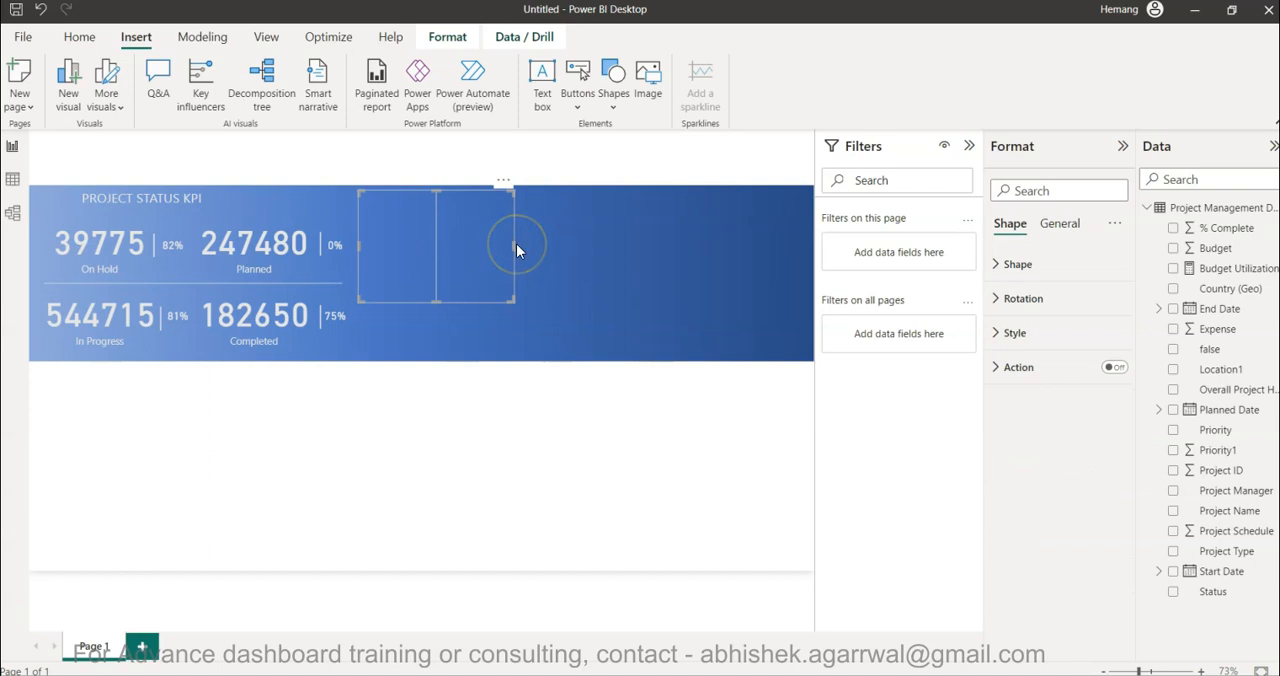
{"action": "left_click_drag", "start_coordinate": [515, 245], "coordinate": [473, 259]}
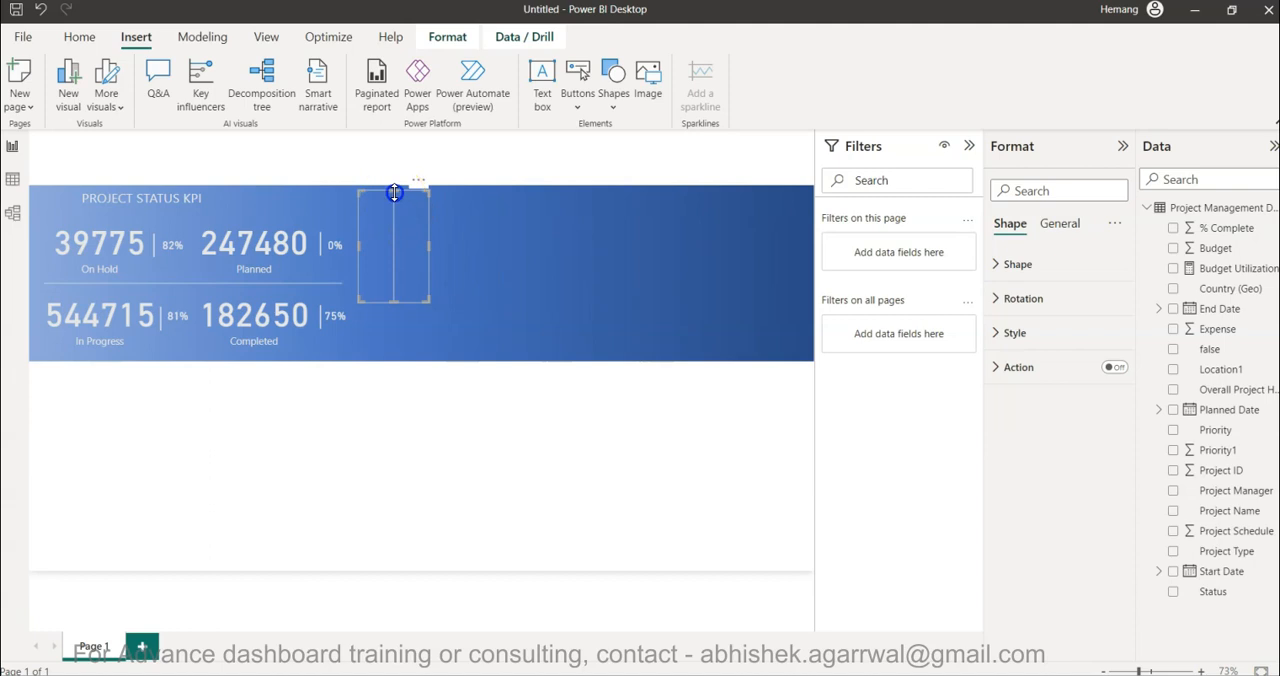
- Stretch the vertical divider to the banner's full height, slim its frame and nudge it left against the KPI block
{"action": "left_click_drag", "start_coordinate": [396, 193], "coordinate": [393, 361]}
{"action": "left_click_drag", "start_coordinate": [430, 287], "coordinate": [367, 290]}
{"action": "key", "text": "Left"}
{"action": "key", "text": "Left"}
{"action": "key", "text": "Left"}
{"action": "key", "text": "Left"}
{"action": "key", "text": "Left"}
{"action": "key", "text": "Left"}
{"action": "key", "text": "Left"}
{"action": "key", "text": "Left"}
{"action": "key", "text": "Left"}
{"action": "key", "text": "Left"}
{"action": "key", "text": "Left"}
{"action": "key", "text": "Left"}
{"action": "key", "text": "Left"}
{"action": "key", "text": "Left"}
{"action": "key", "text": "Left"}
{"action": "key", "text": "Left"}
{"action": "key", "text": "Left"}
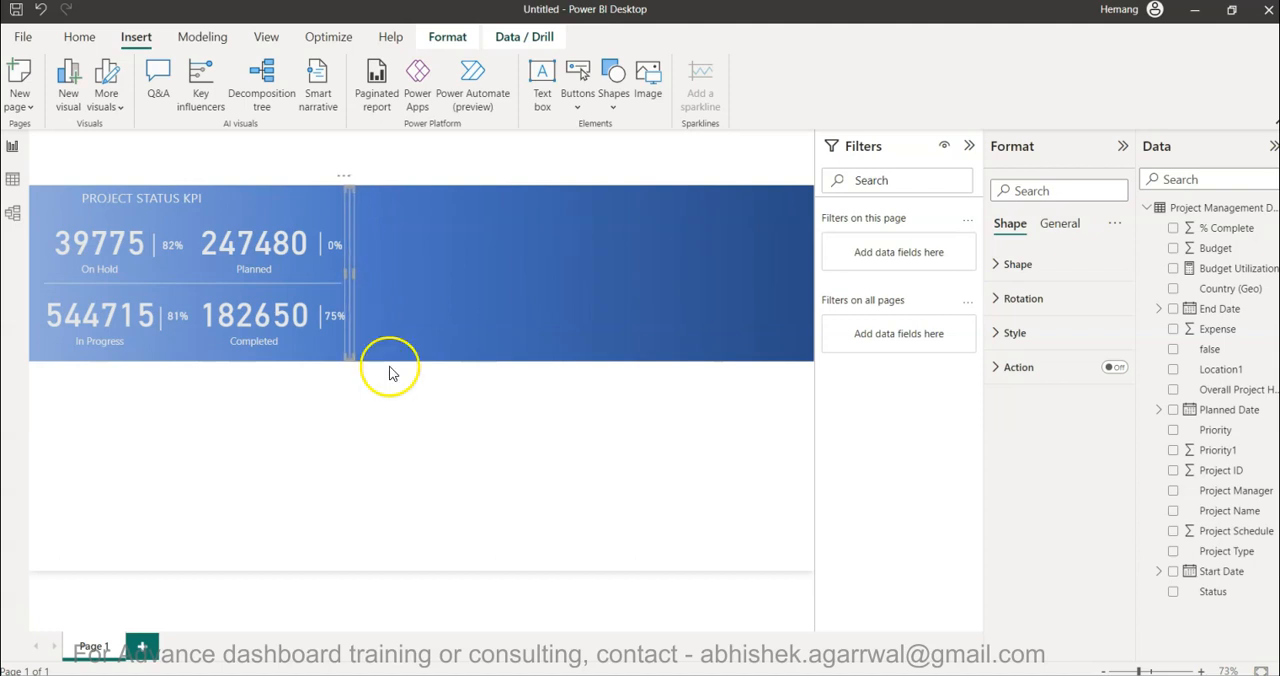
{"action": "left_click", "coordinate": [406, 453]}
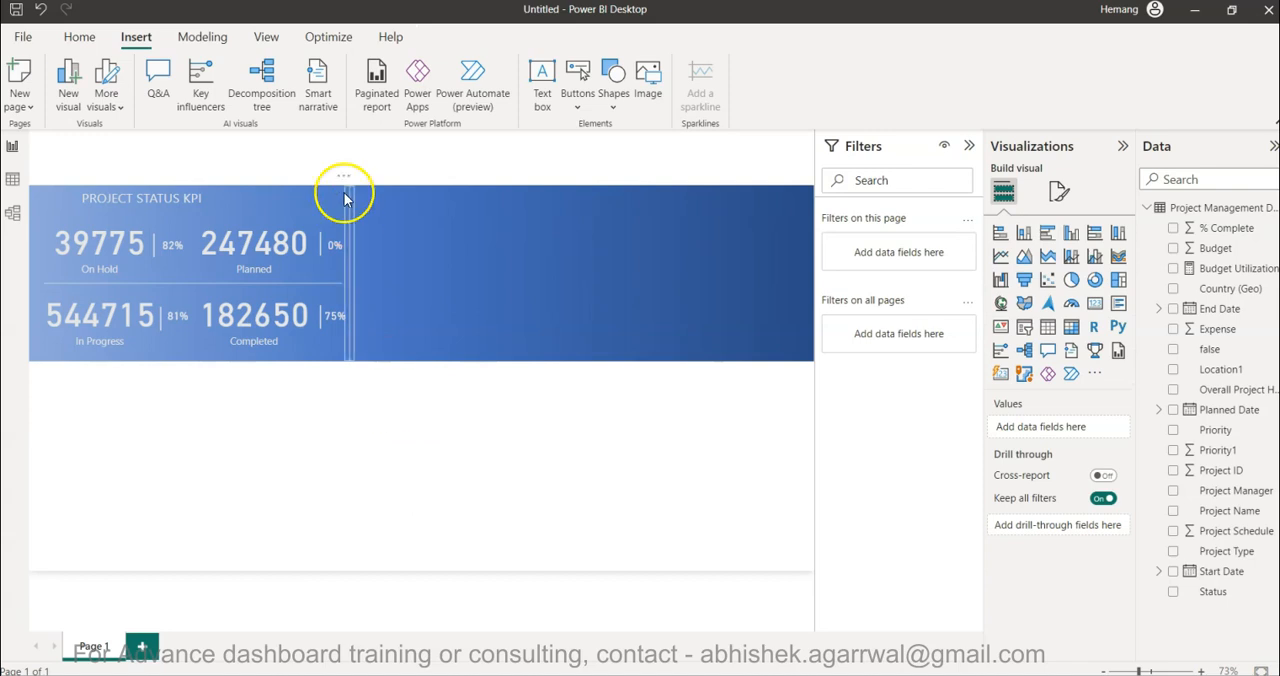
- Save the report as pm_yt in the 3 Project Mgmt folder
{"action": "left_click", "coordinate": [15, 12]}
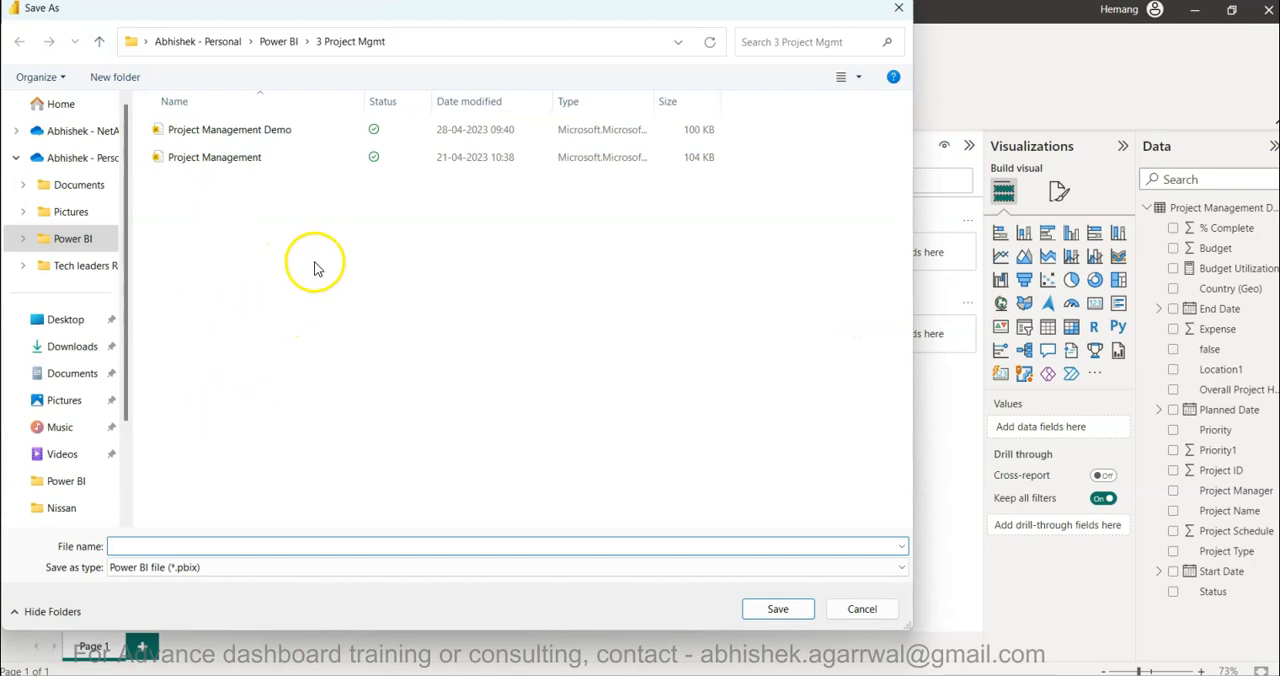
{"action": "type", "text": "p"}
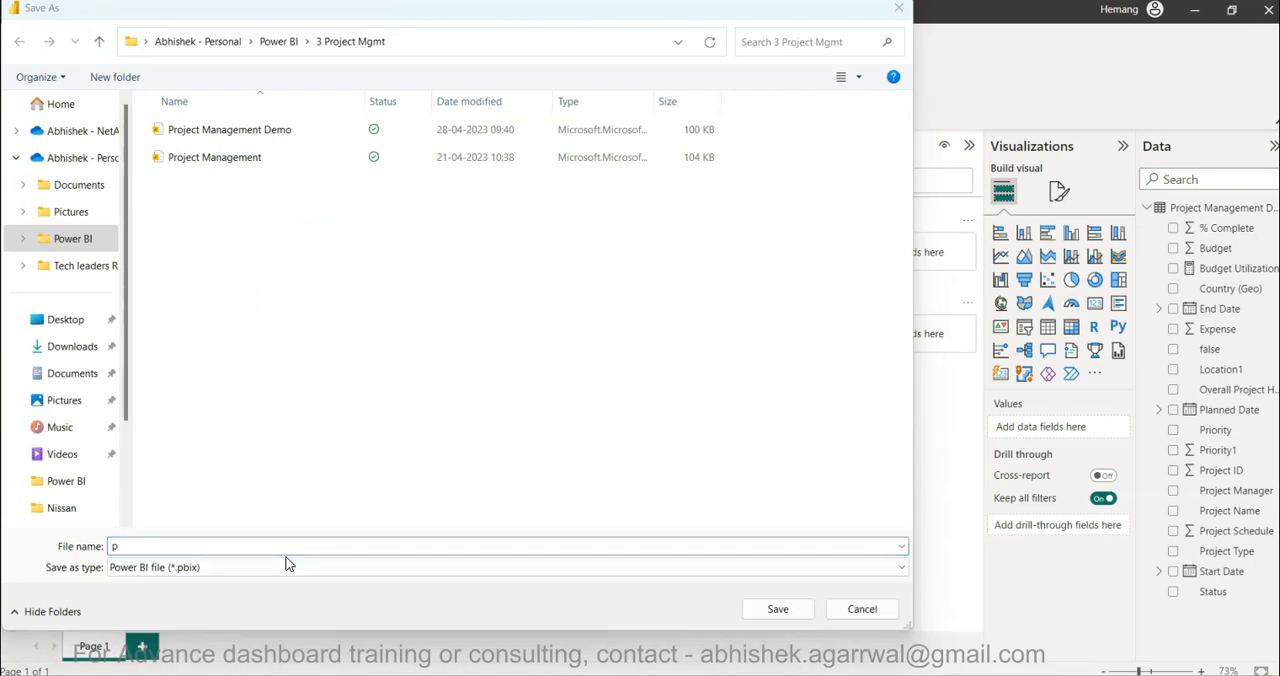
{"action": "left_click", "coordinate": [301, 546]}
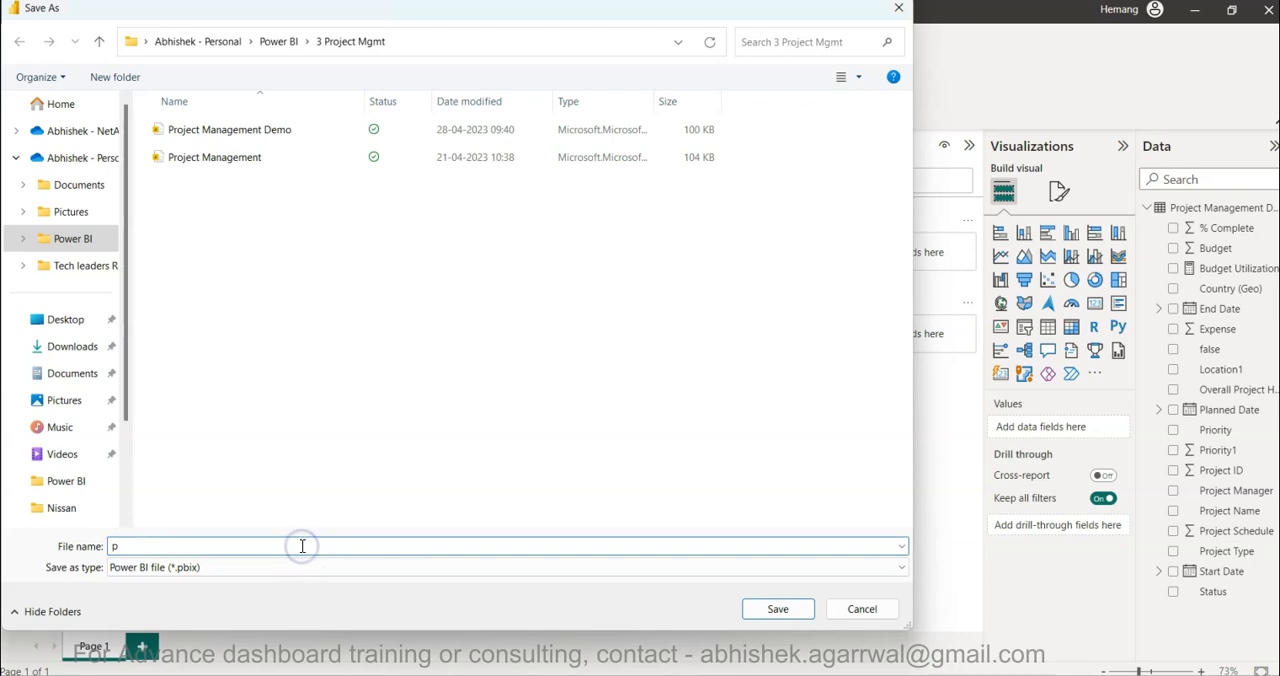
{"action": "type", "text": "m"}
{"action": "type", "text": "."}
{"action": "left_click", "coordinate": [775, 608]}
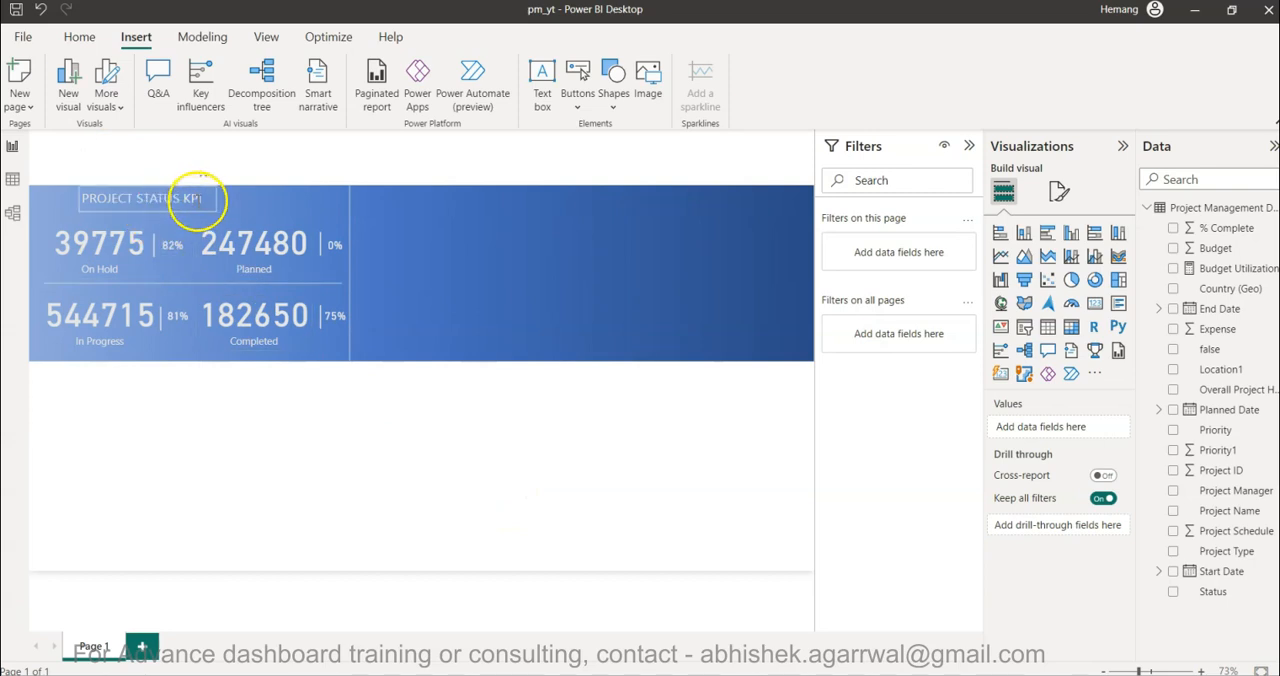
- Move the PROJECT STATUS KPI heading right to centre it above the four KPI values
{"action": "left_click_drag", "start_coordinate": [198, 217], "coordinate": [237, 212]}
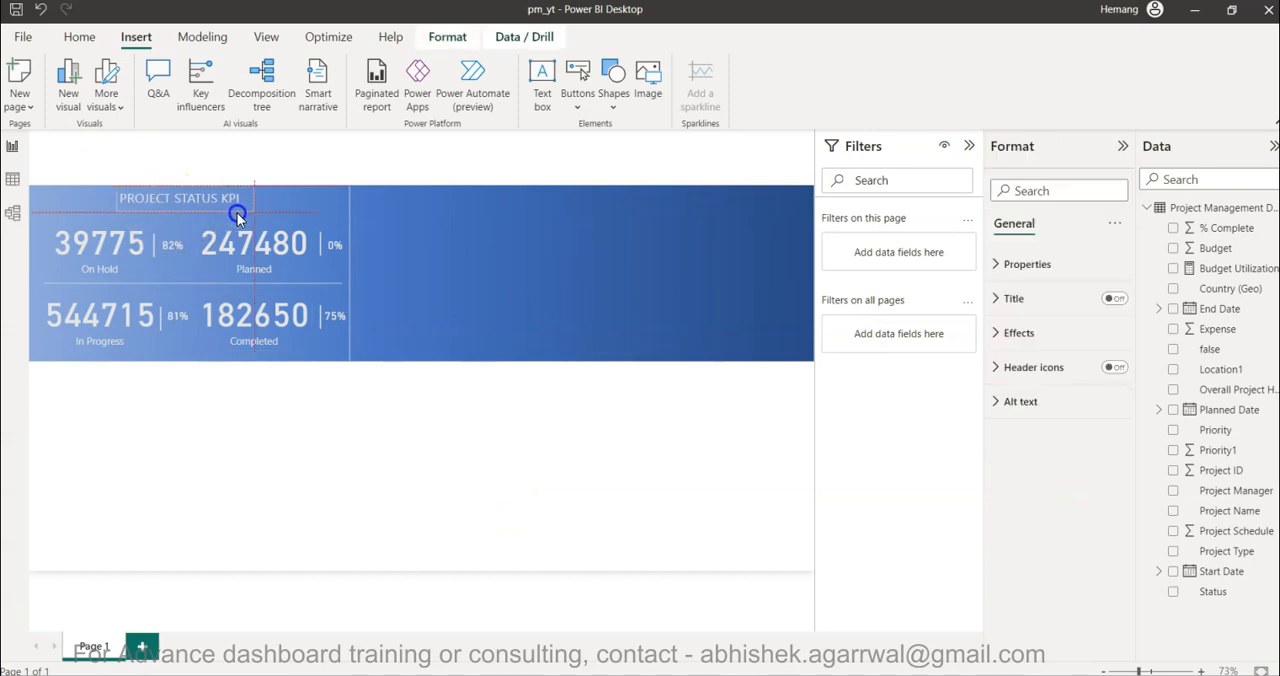
{"action": "left_click", "coordinate": [237, 212]}
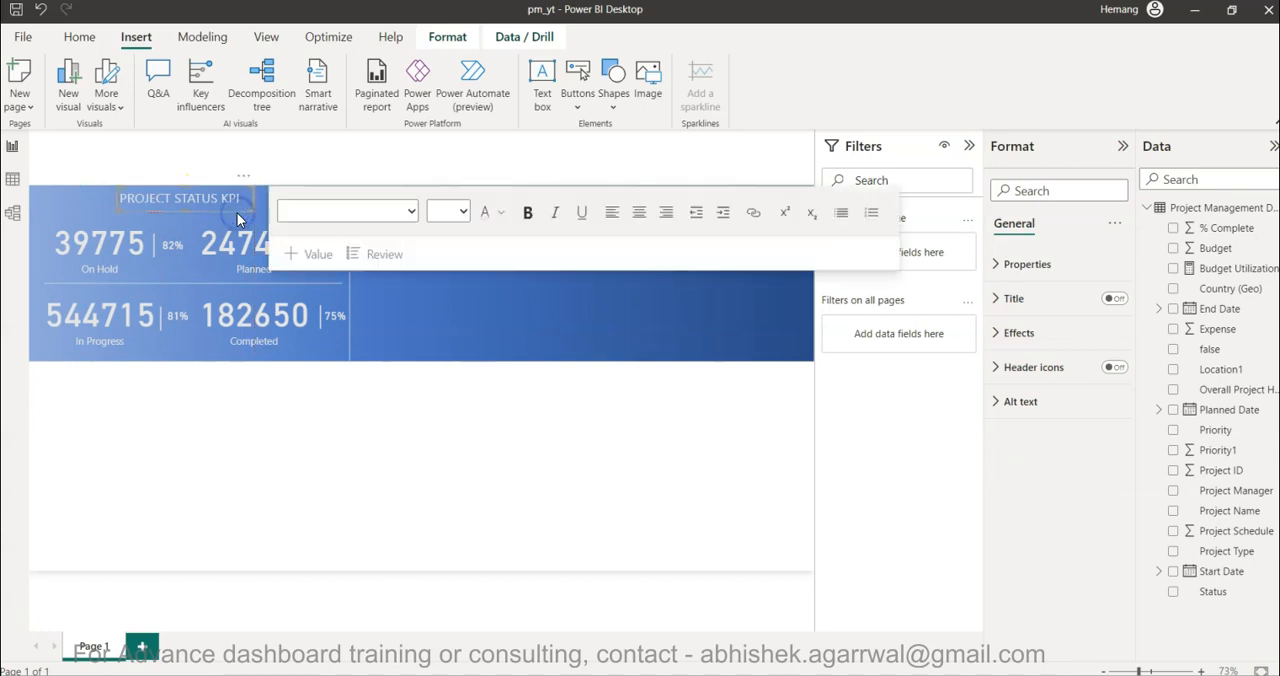
{"action": "left_click", "coordinate": [344, 563]}
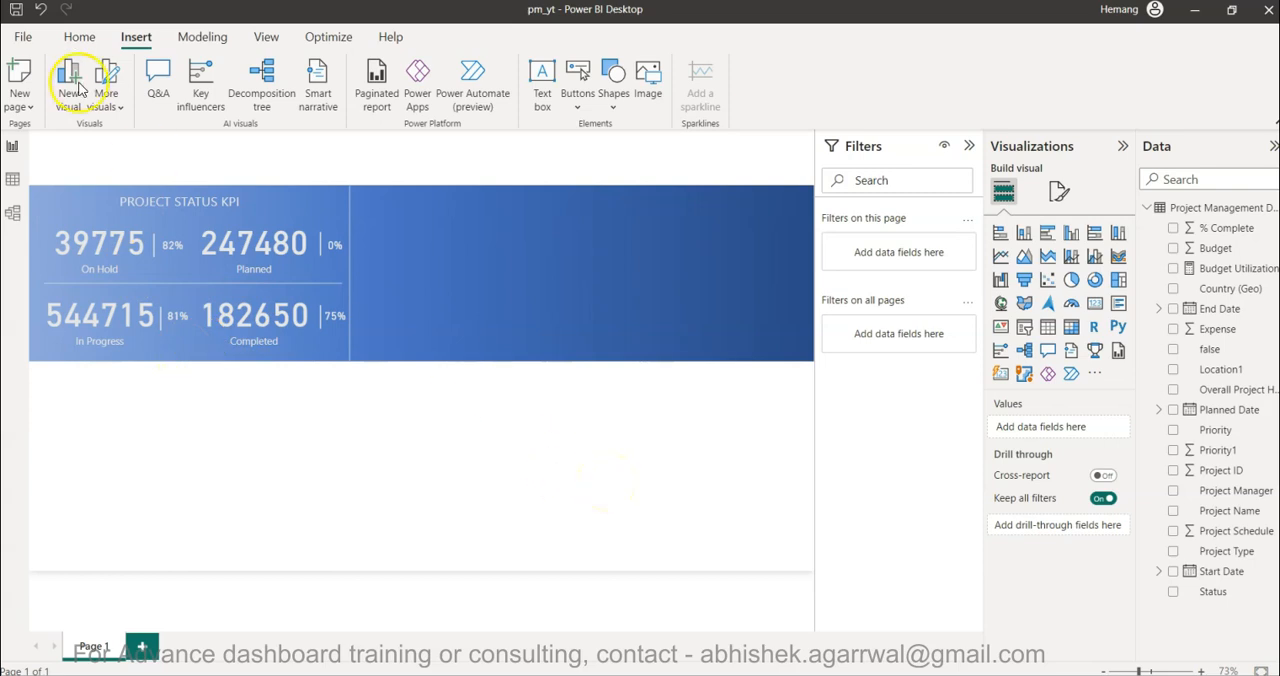
{"action": "left_click", "coordinate": [652, 451]}
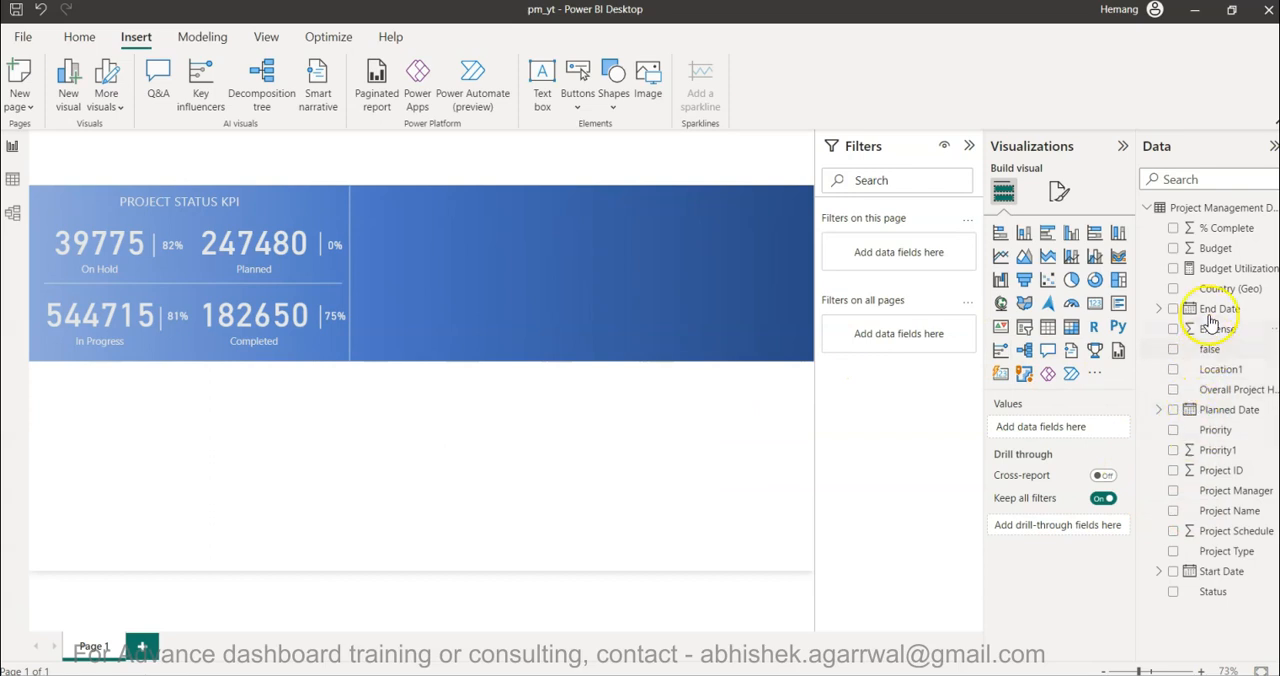
- Add a clustered column chart with the Month level of Start Date's date hierarchy on the X-axis
{"action": "left_click", "coordinate": [1069, 236]}
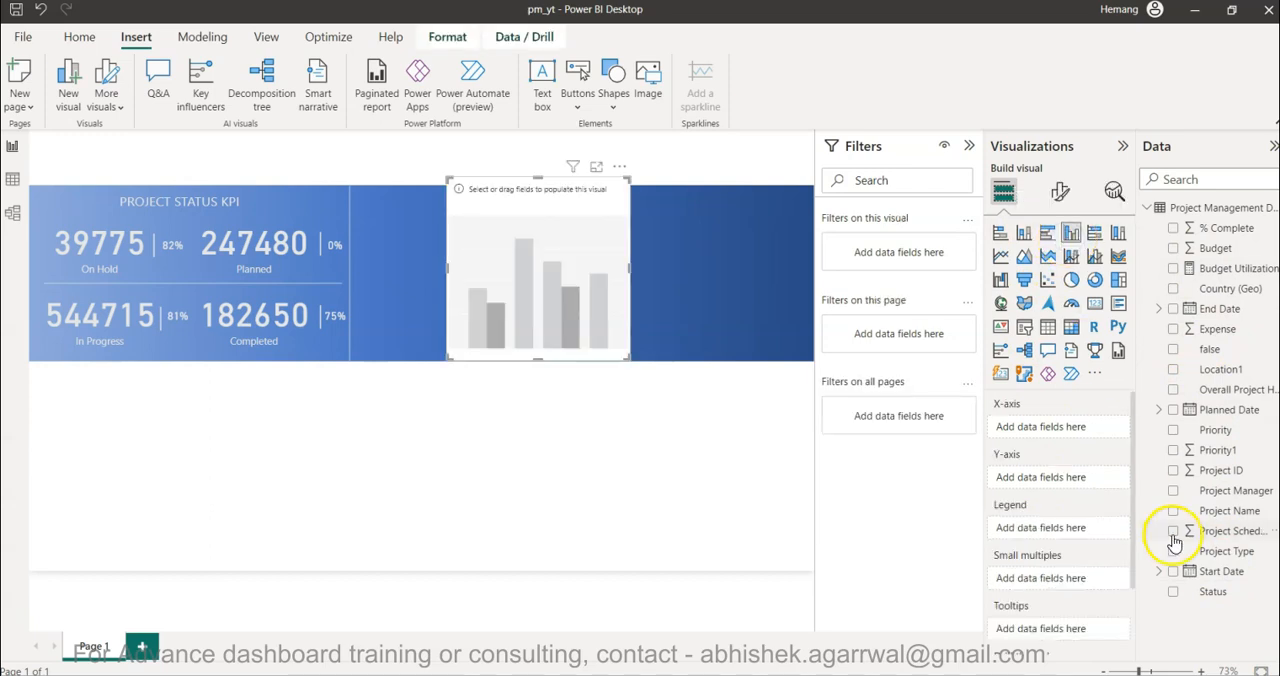
{"action": "left_click", "coordinate": [1161, 576]}
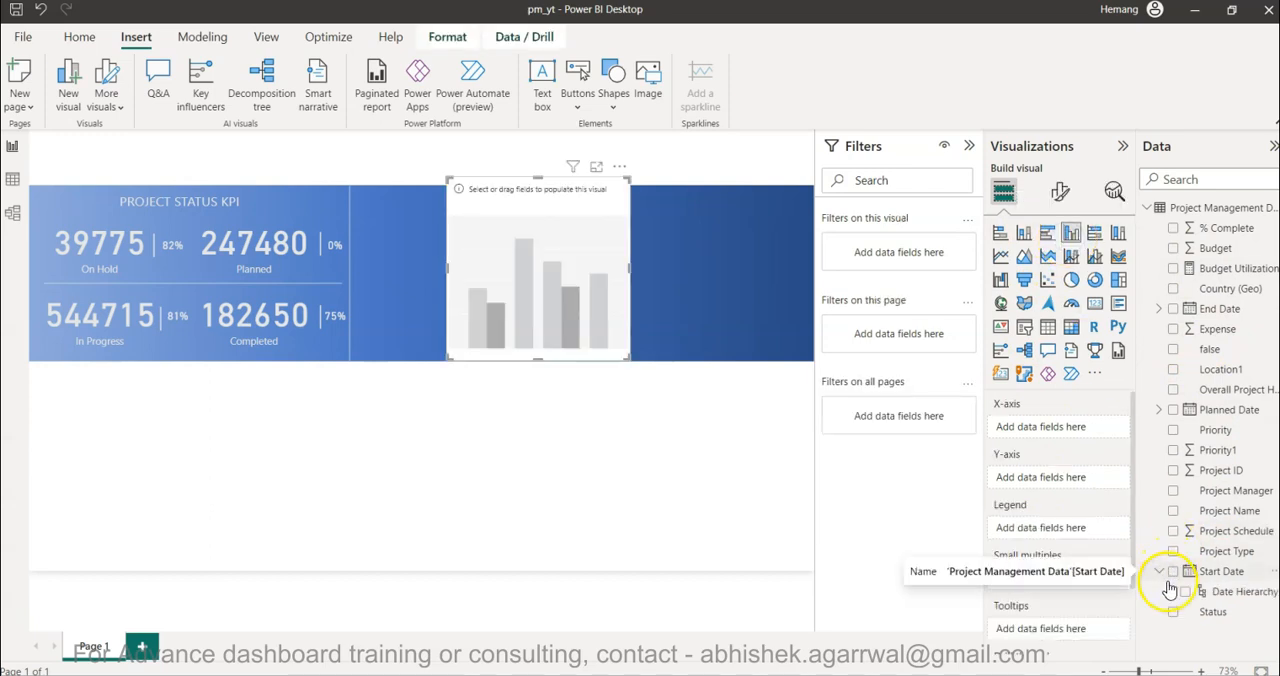
{"action": "left_click", "coordinate": [1171, 591]}
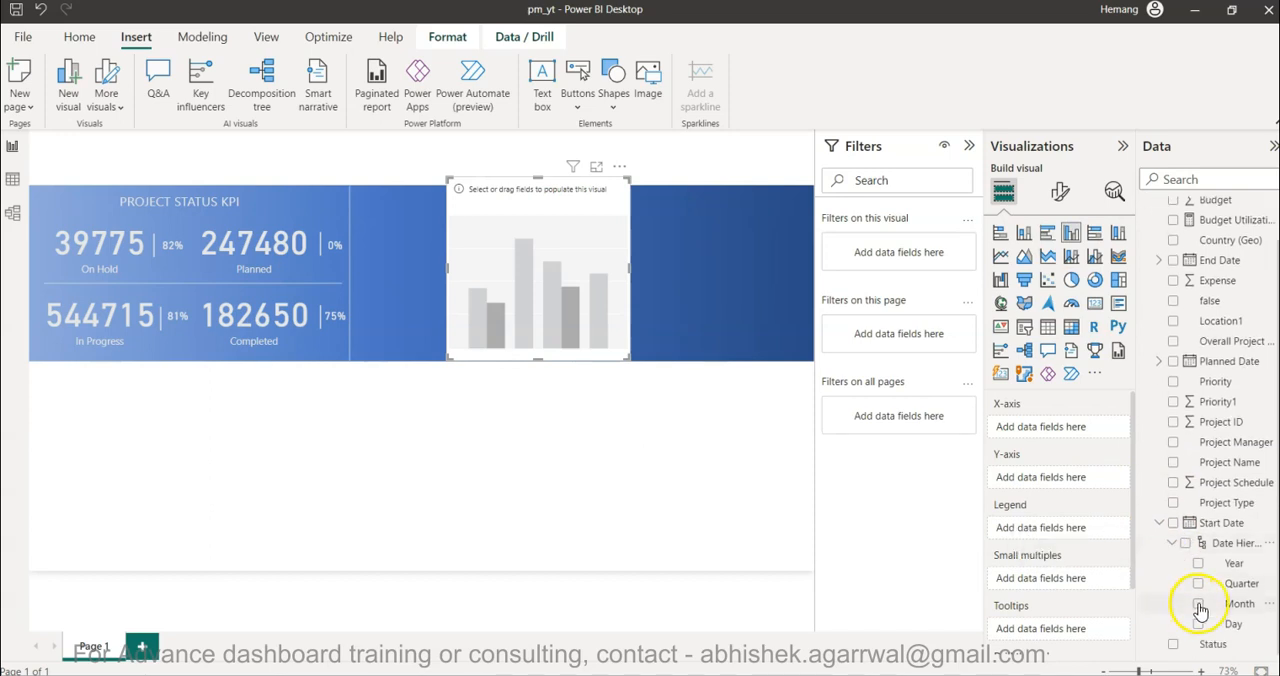
{"action": "left_click", "coordinate": [1198, 605]}
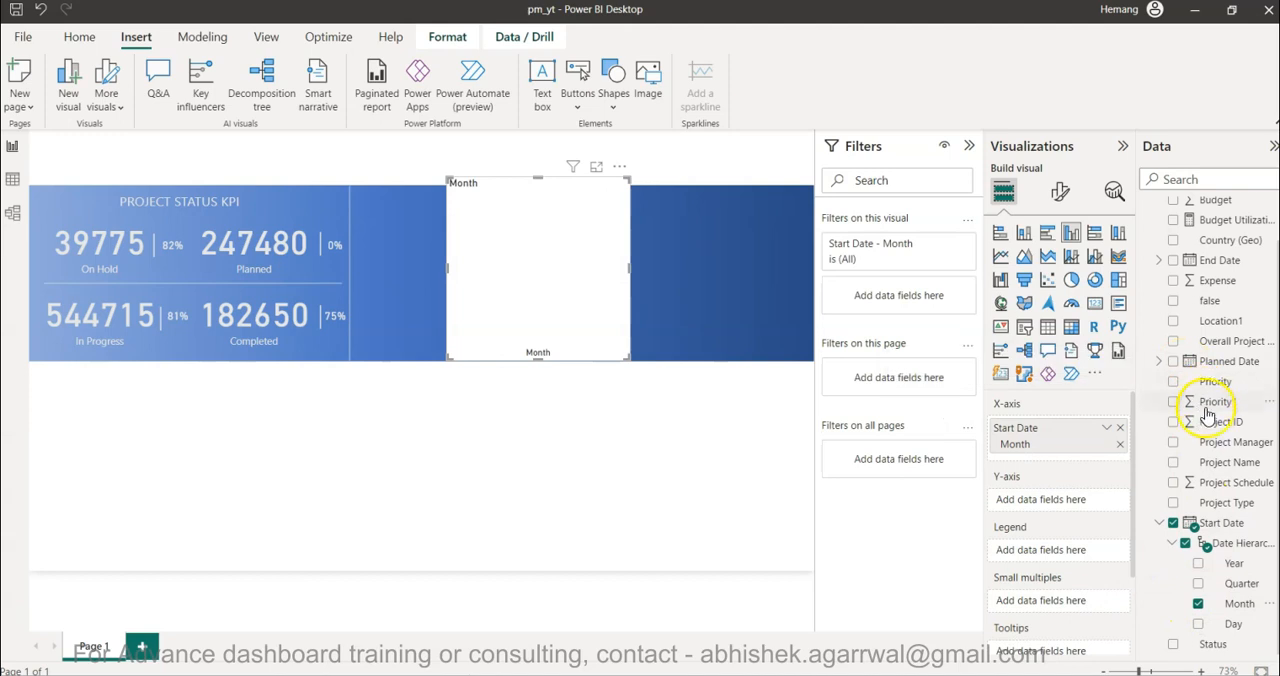
- Add Project ID to the column chart's Y-axis and aggregate it as Count (Distinct)
{"action": "scroll", "coordinate": [1200, 430], "scroll_direction": "up", "scroll_amount": 1}
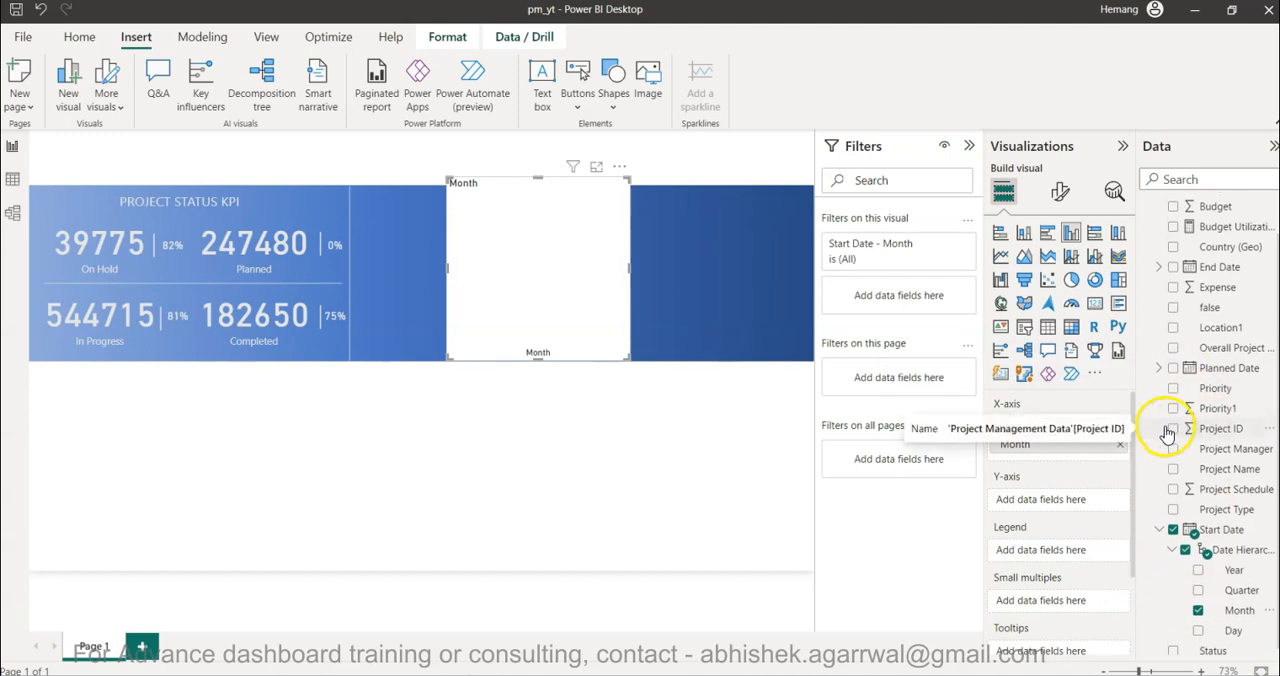
{"action": "left_click", "coordinate": [1174, 434]}
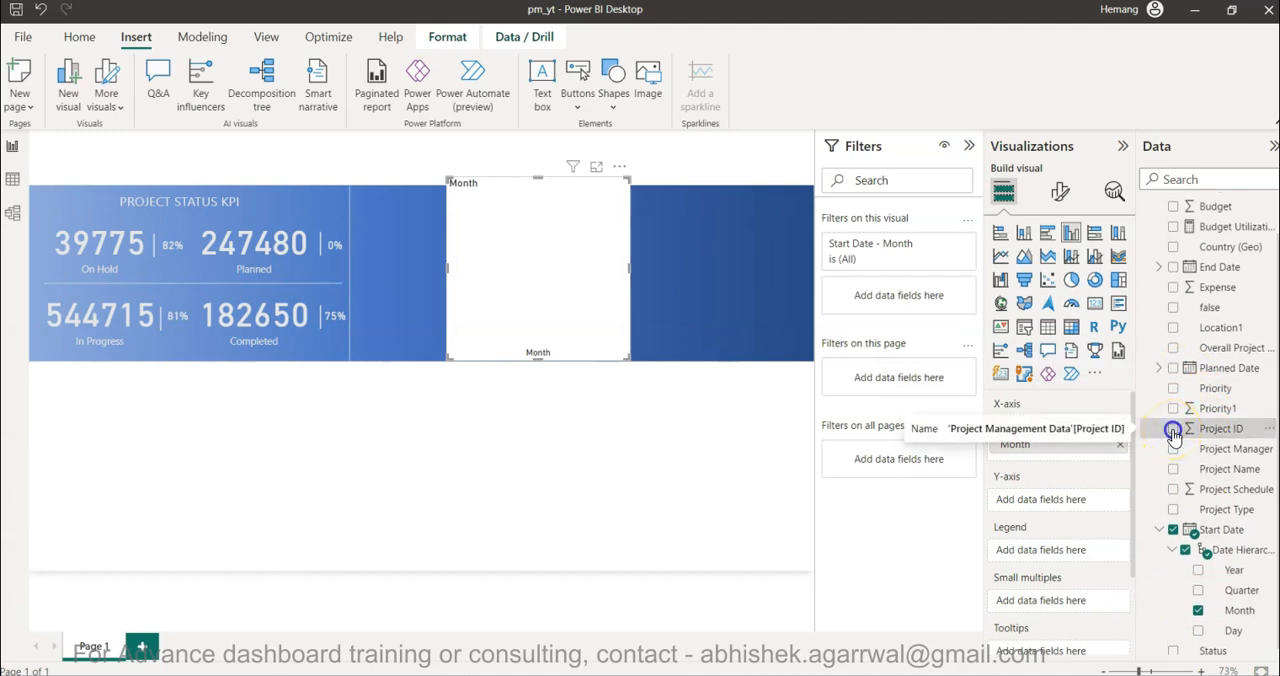
{"action": "left_click", "coordinate": [1106, 503]}
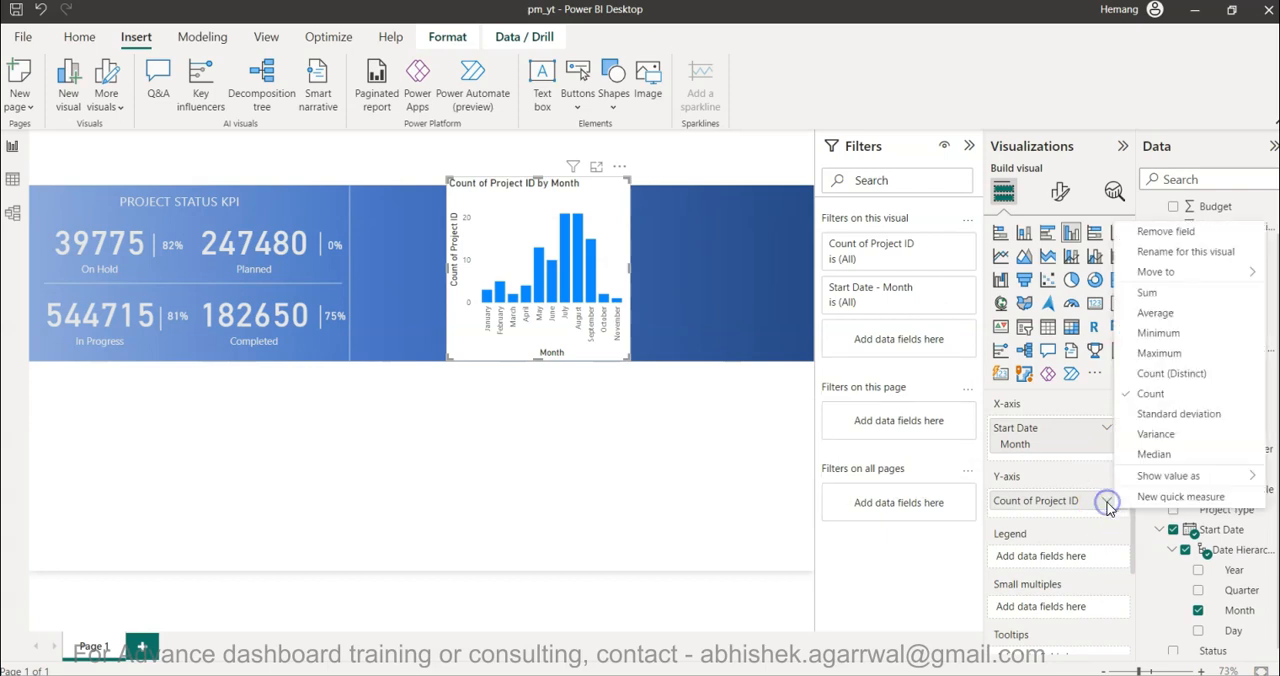
{"action": "left_click", "coordinate": [1175, 374]}
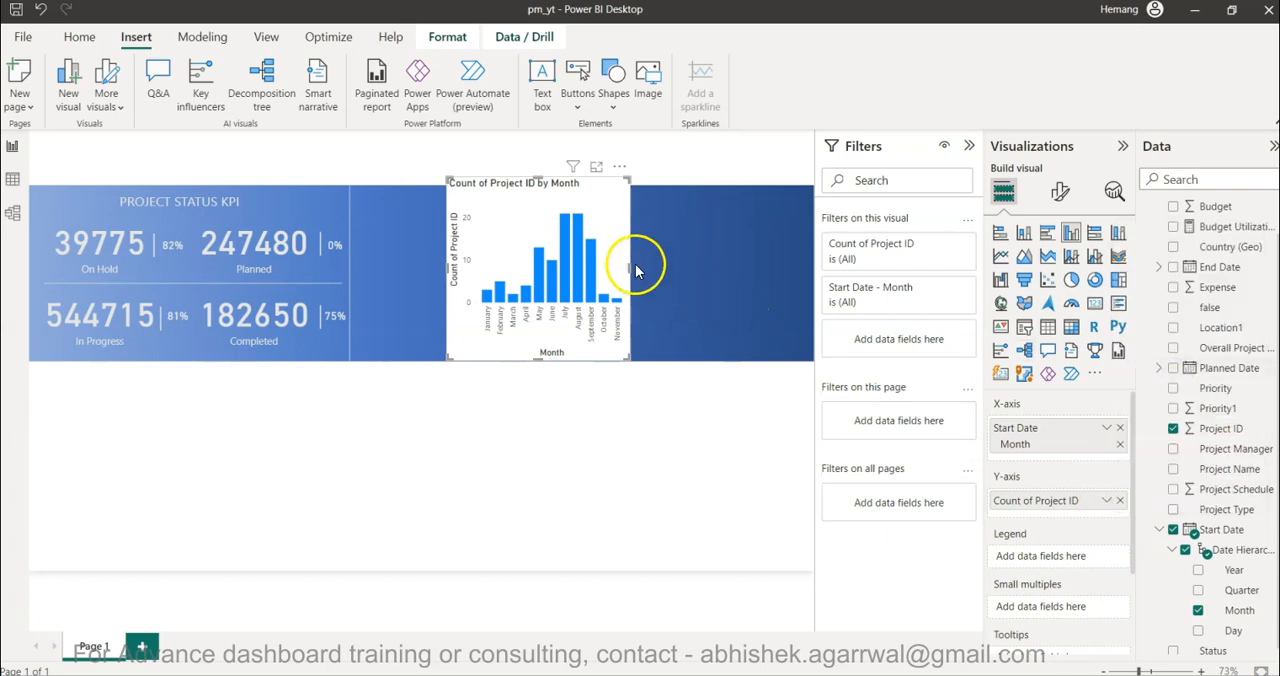
- Resize the column chart to start at the vertical divider, fill the banner's height and end past the banner's middle
{"action": "left_click_drag", "start_coordinate": [630, 268], "coordinate": [738, 281]}
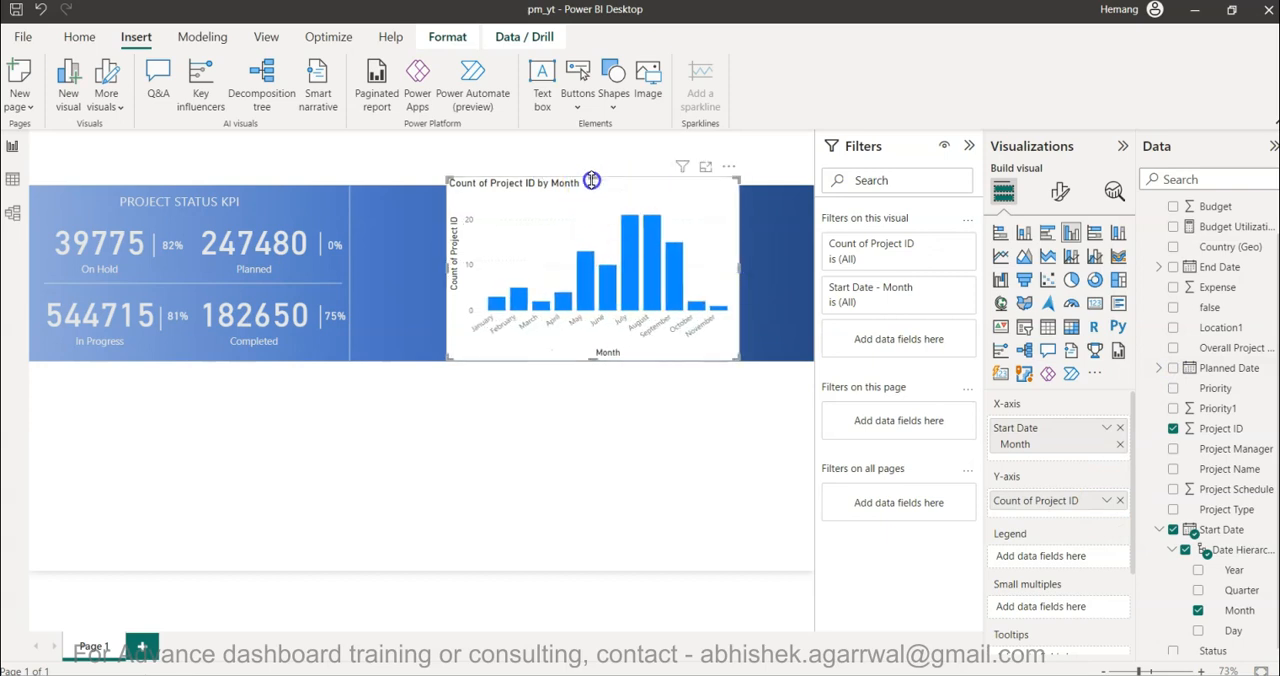
{"action": "left_click_drag", "start_coordinate": [591, 177], "coordinate": [590, 205]}
{"action": "left_click_drag", "start_coordinate": [446, 281], "coordinate": [352, 298]}
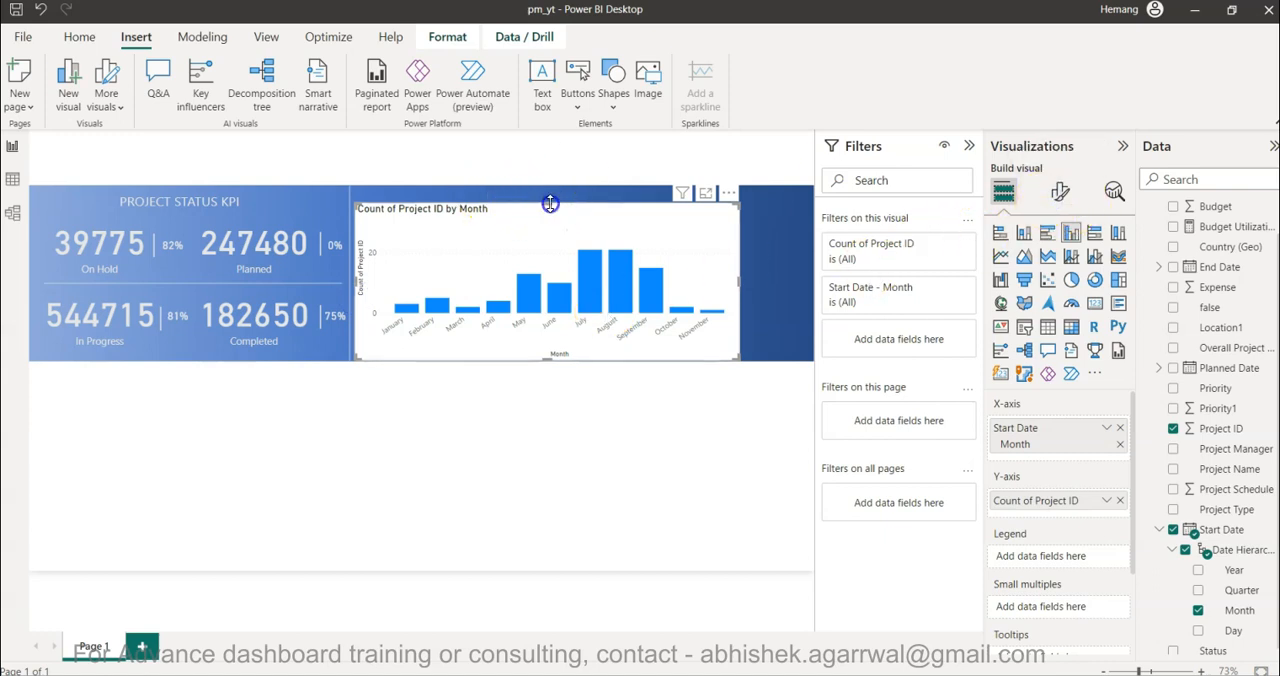
{"action": "left_click_drag", "start_coordinate": [550, 203], "coordinate": [548, 192]}
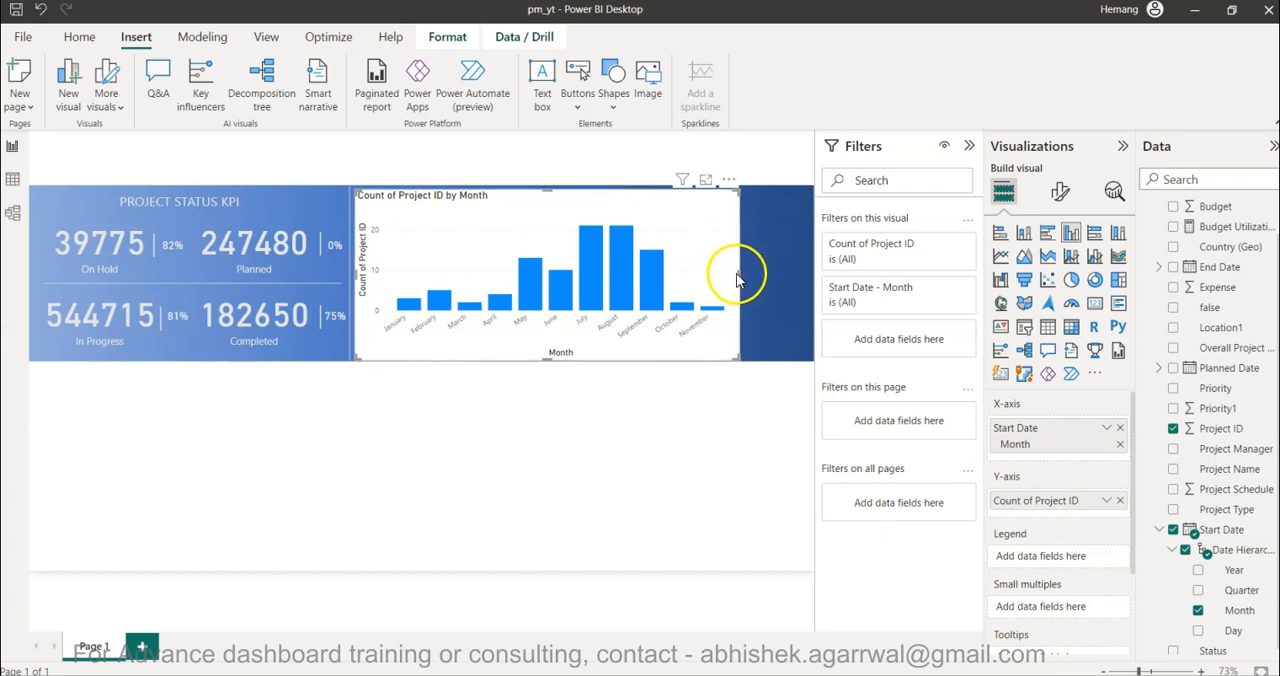
{"action": "left_click_drag", "start_coordinate": [738, 273], "coordinate": [634, 277]}
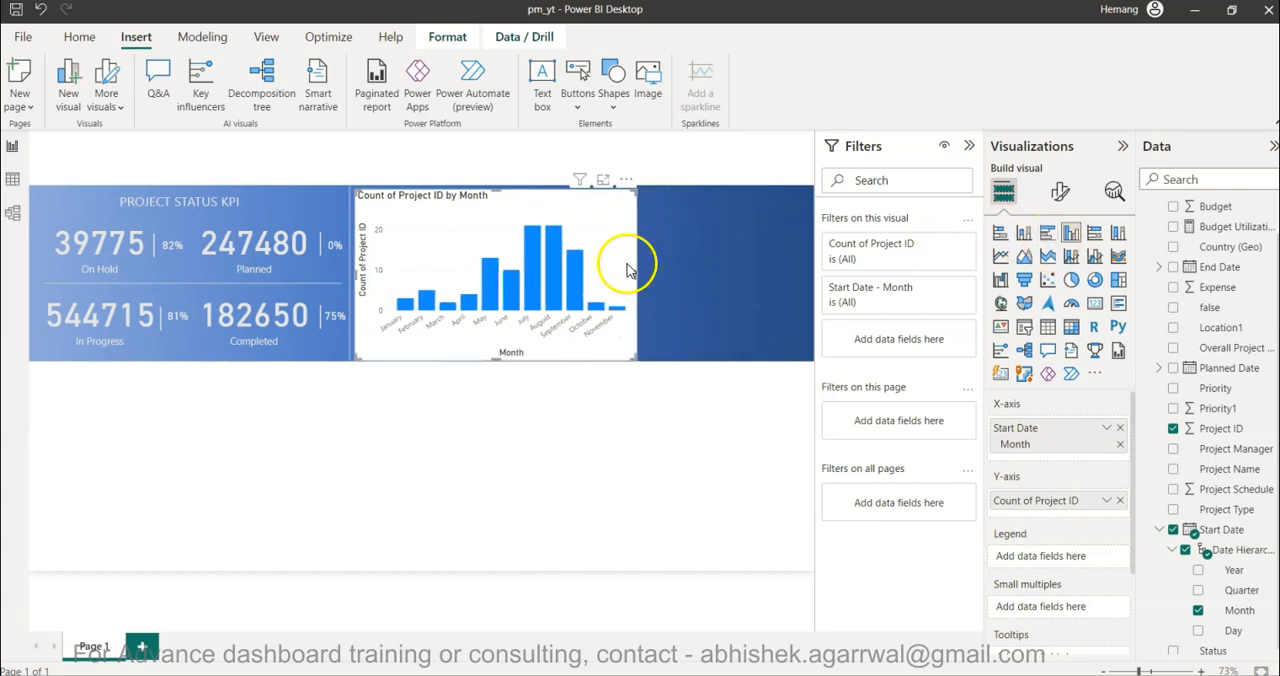
- Turn off the column chart's Y-axis and its Y-axis title
{"action": "left_click", "coordinate": [1060, 191]}
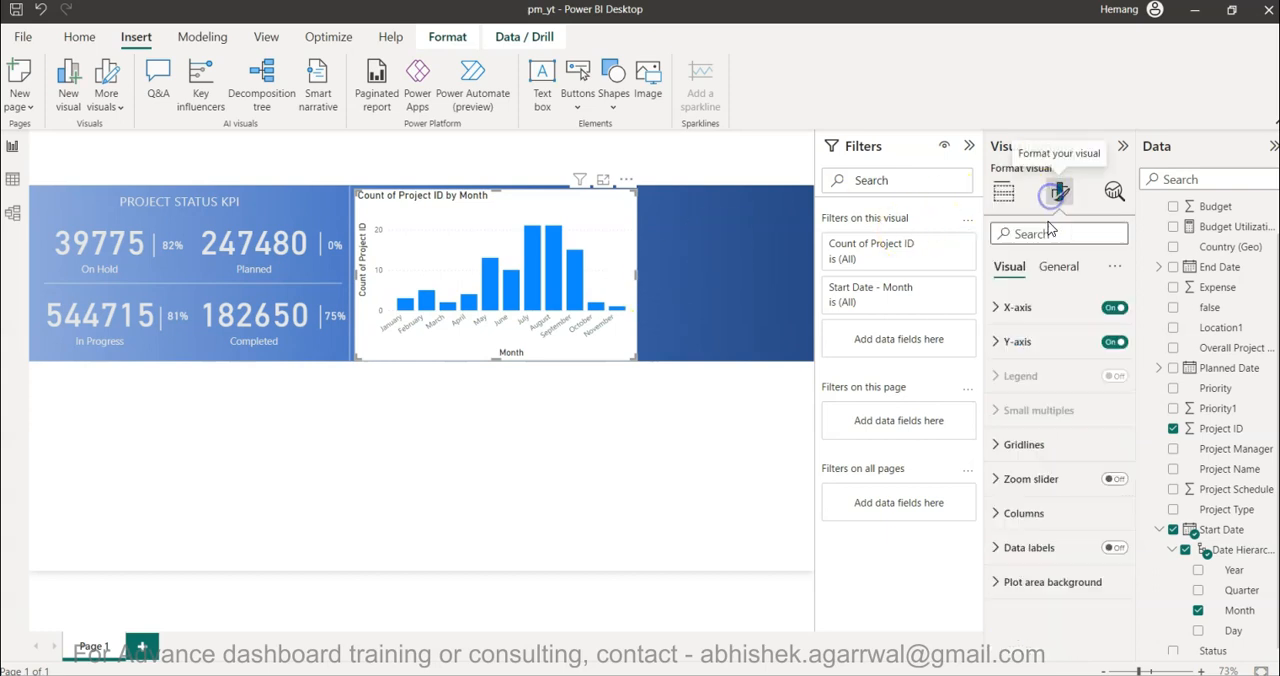
{"action": "left_click", "coordinate": [1112, 343]}
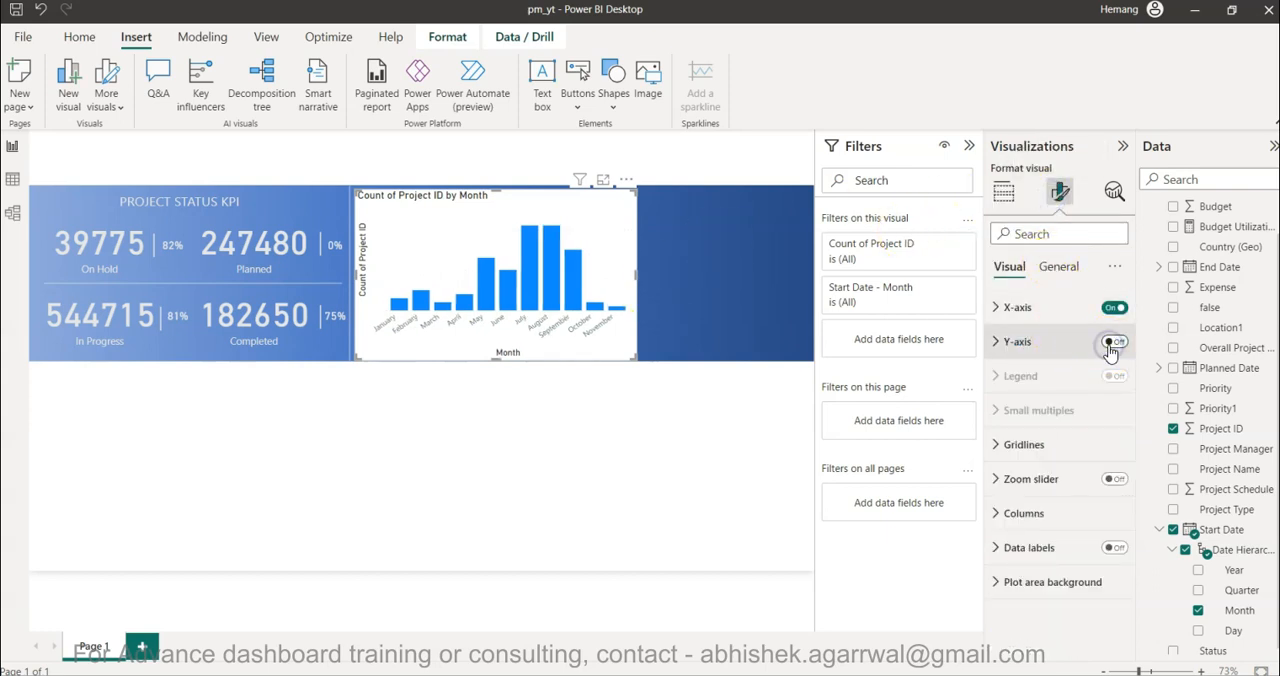
{"action": "left_click", "coordinate": [1040, 350]}
{"action": "left_click", "coordinate": [1108, 597]}
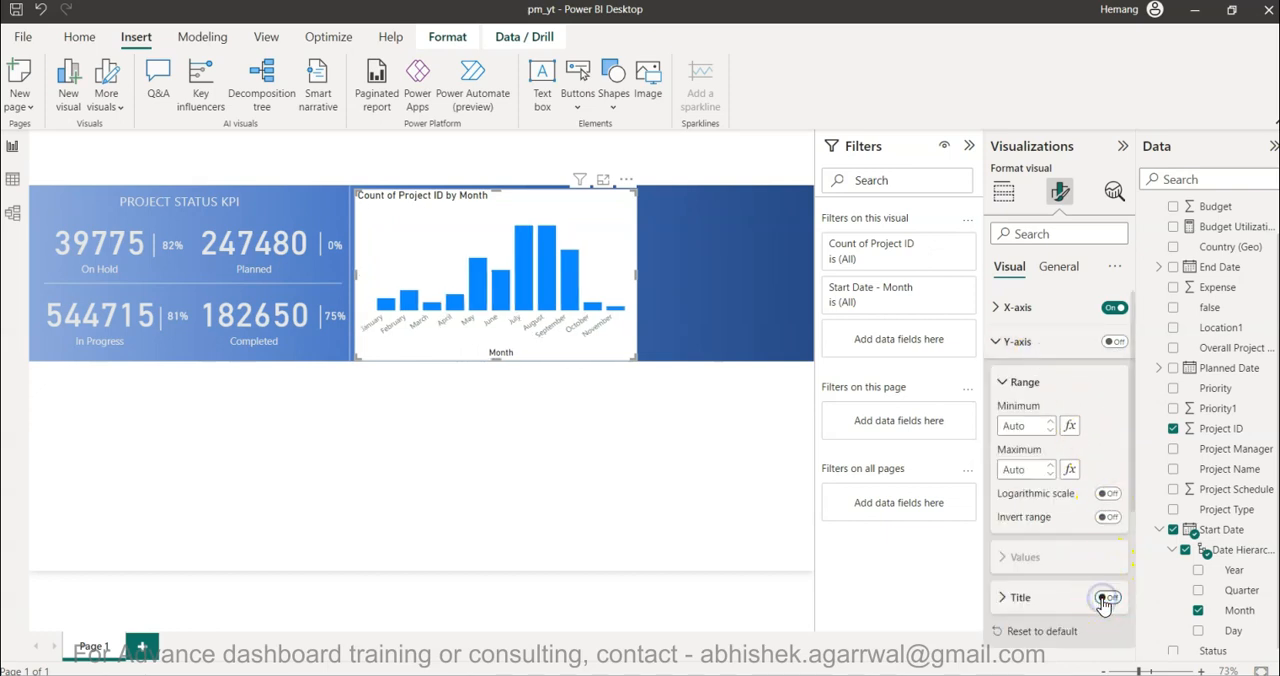
- Turn off the column chart's X-axis title
{"action": "left_click", "coordinate": [1062, 312]}
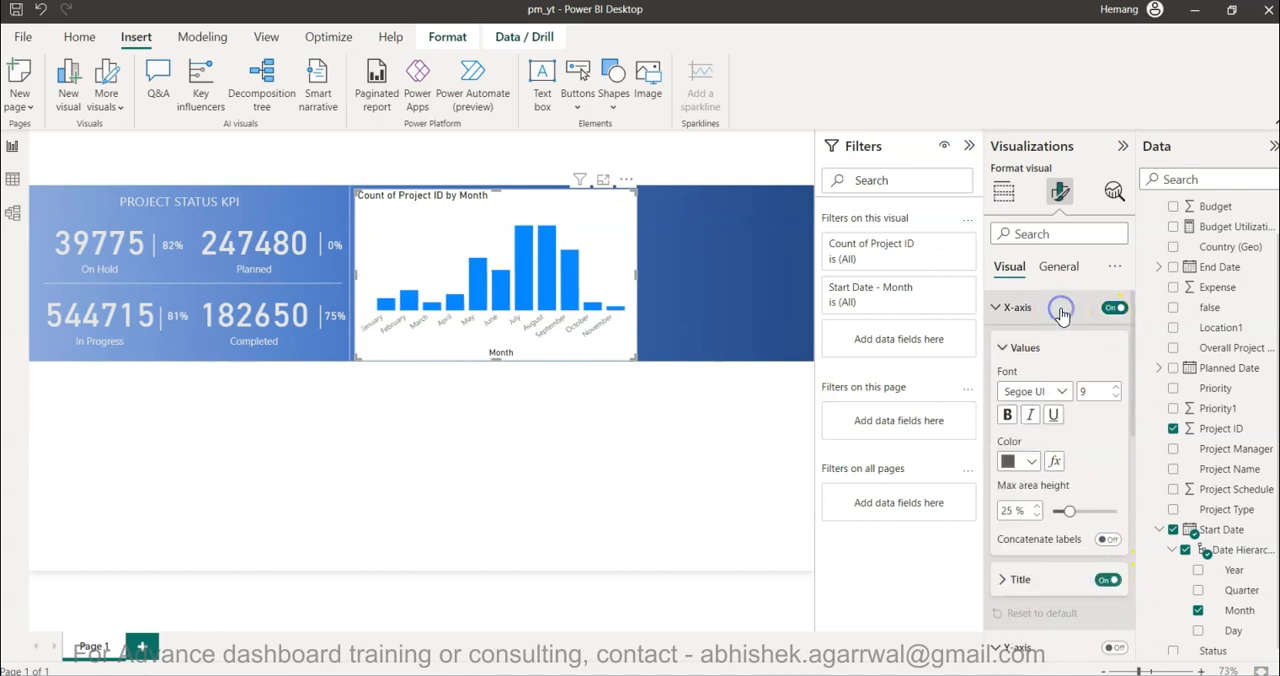
{"action": "left_click", "coordinate": [1102, 586]}
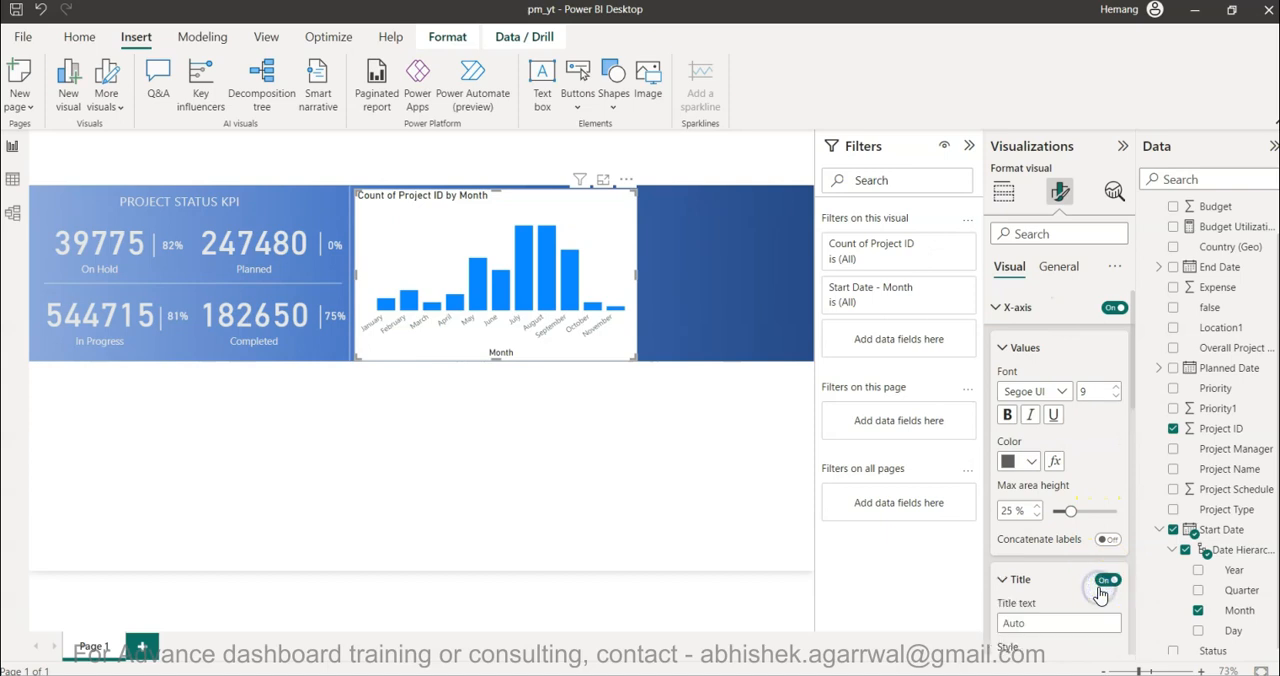
{"action": "left_click", "coordinate": [1107, 582]}
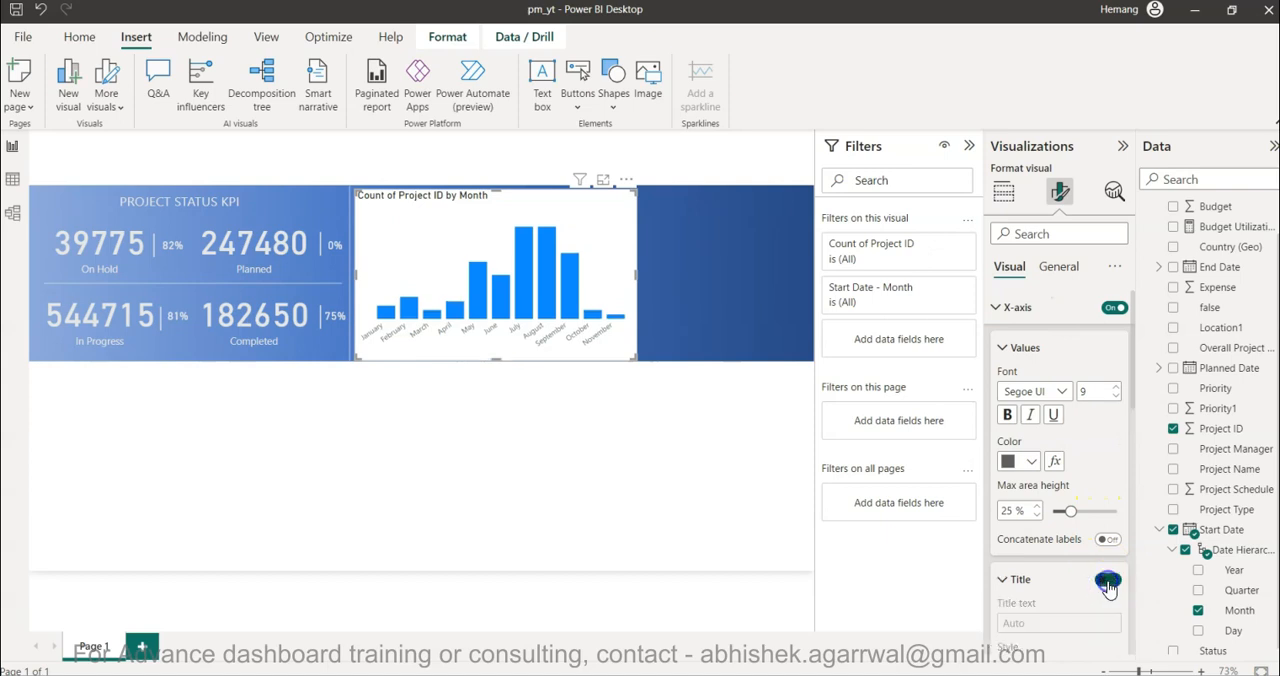
{"action": "left_click", "coordinate": [1004, 348]}
{"action": "left_click", "coordinate": [1000, 307]}
- Turn on data labels for the column chart
{"action": "scroll", "coordinate": [1057, 523], "scroll_direction": "down", "scroll_amount": 4}
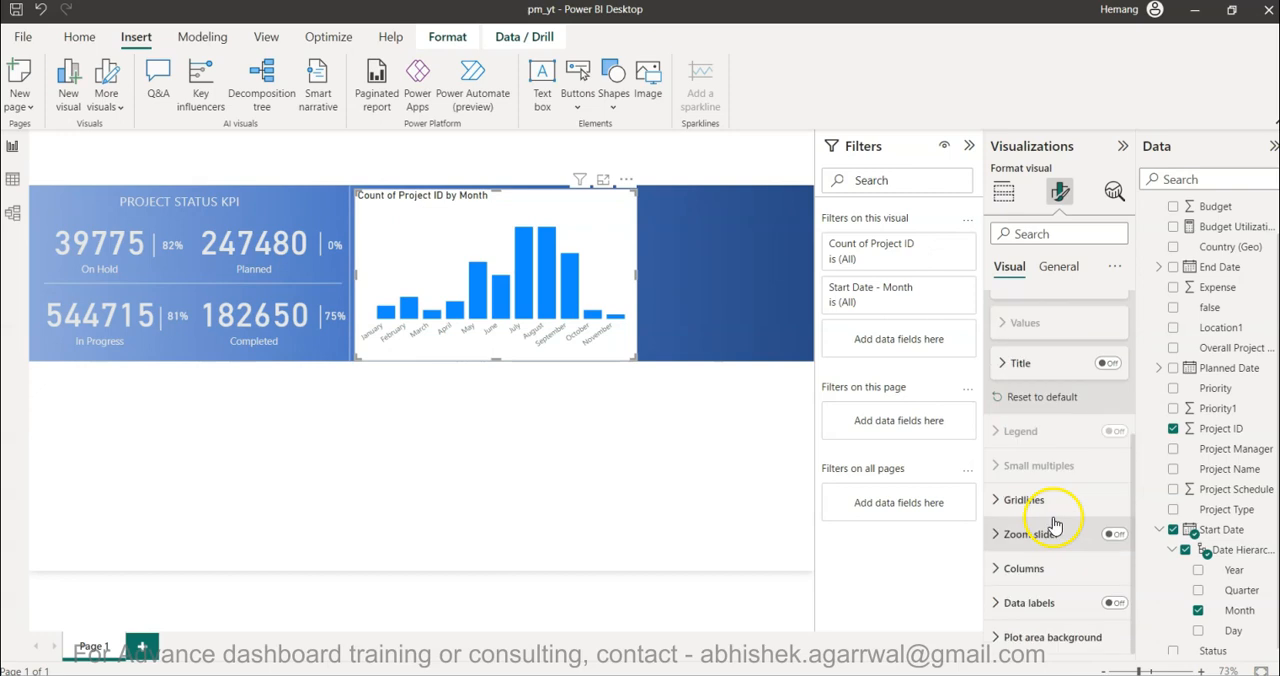
{"action": "left_click", "coordinate": [1053, 607]}
{"action": "left_click", "coordinate": [1114, 603]}
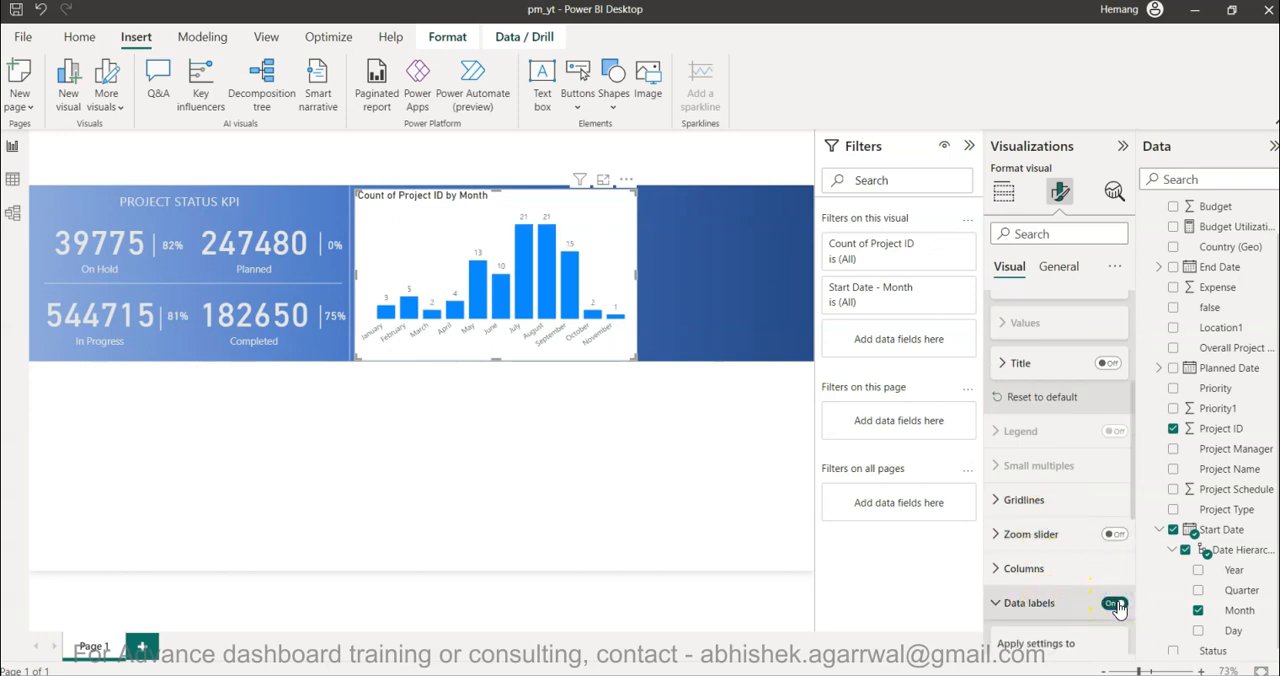
- Set the chart columns' default color to the lightest tint of the theme's blue
{"action": "scroll", "coordinate": [1043, 578], "scroll_direction": "down", "scroll_amount": 3}
{"action": "scroll", "coordinate": [1046, 571], "scroll_direction": "up", "scroll_amount": 2}
{"action": "left_click", "coordinate": [1040, 458]}
{"action": "scroll", "coordinate": [1045, 463], "scroll_direction": "down", "scroll_amount": 1}
{"action": "left_click", "coordinate": [1031, 453]}
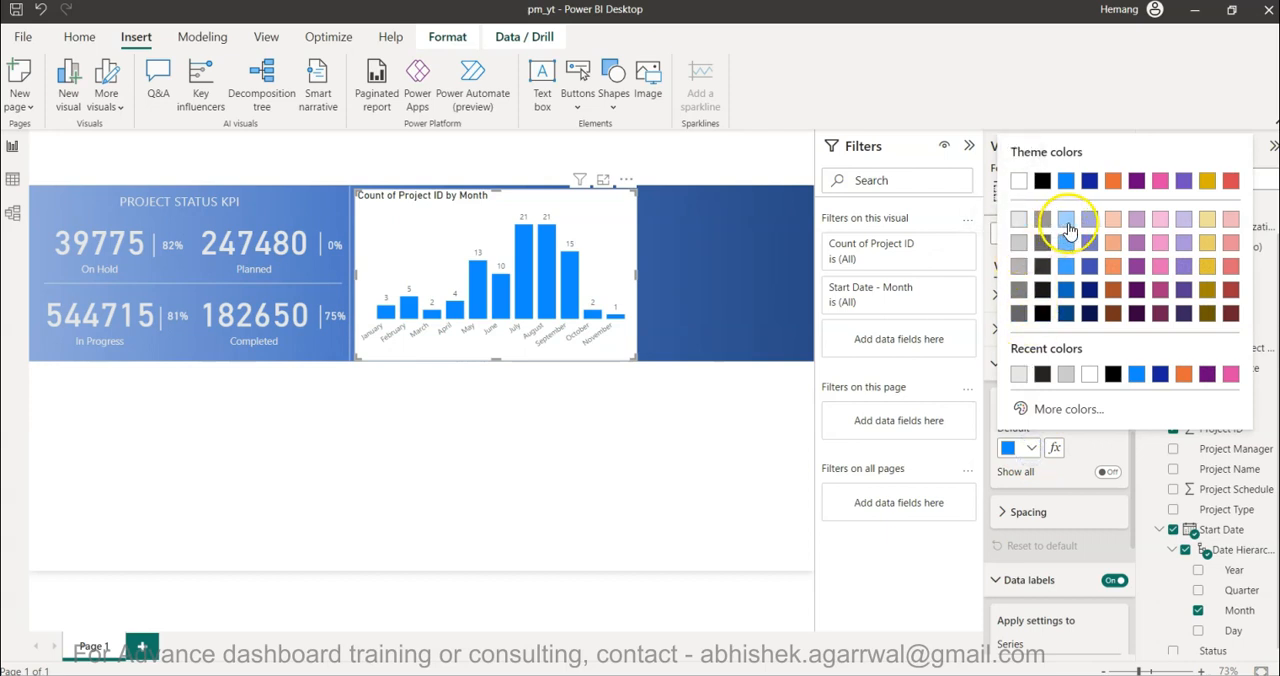
{"action": "left_click", "coordinate": [1066, 220]}
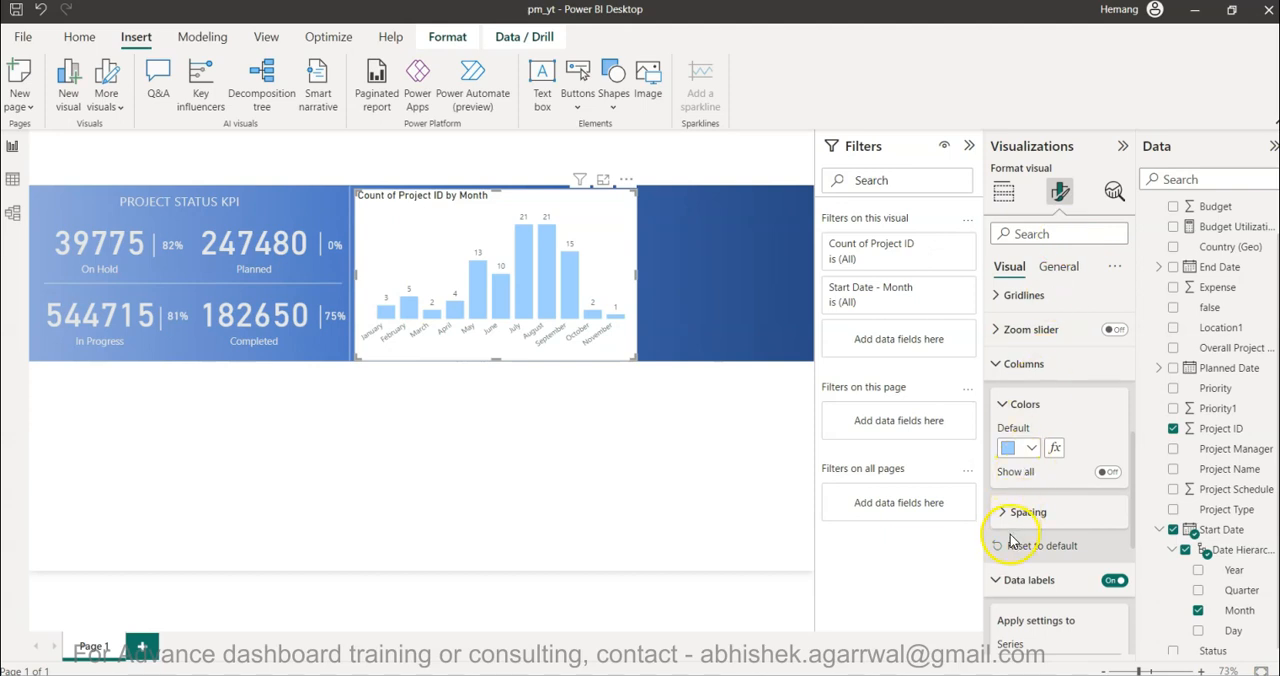
- Turn off the column chart's background so the gradient banner shows through
{"action": "left_click", "coordinate": [1076, 267]}
{"action": "left_click", "coordinate": [992, 374]}
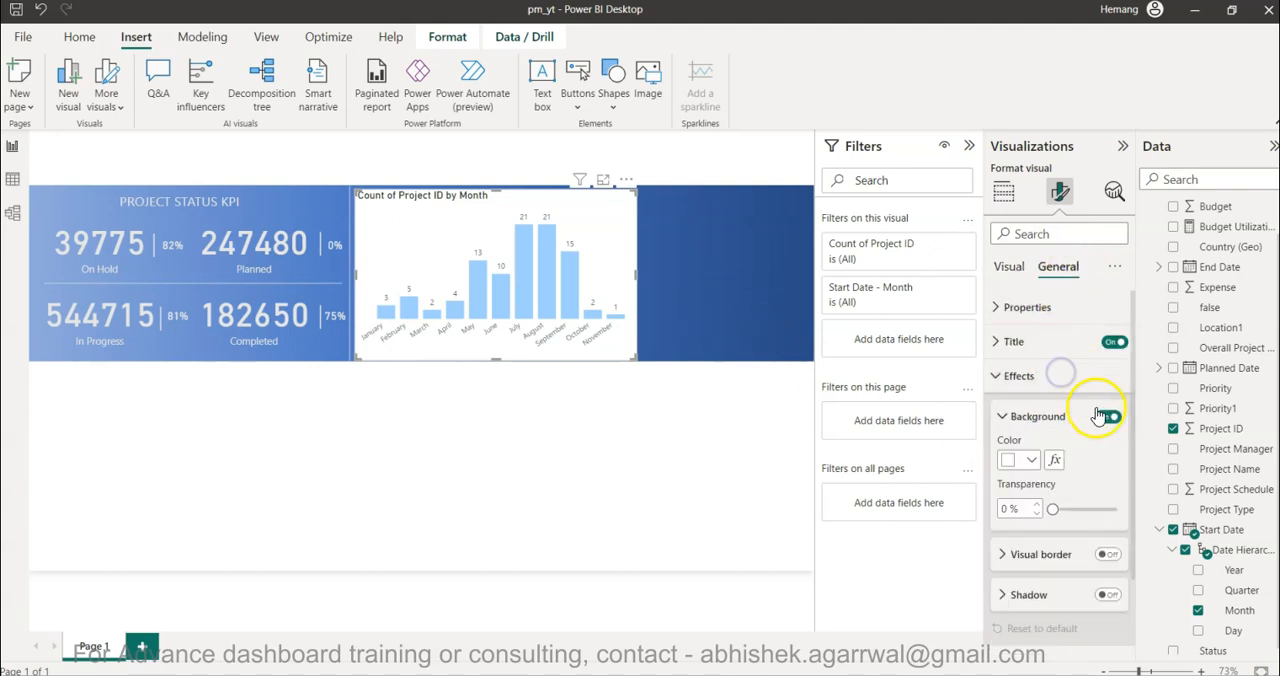
{"action": "left_click", "coordinate": [1107, 420]}
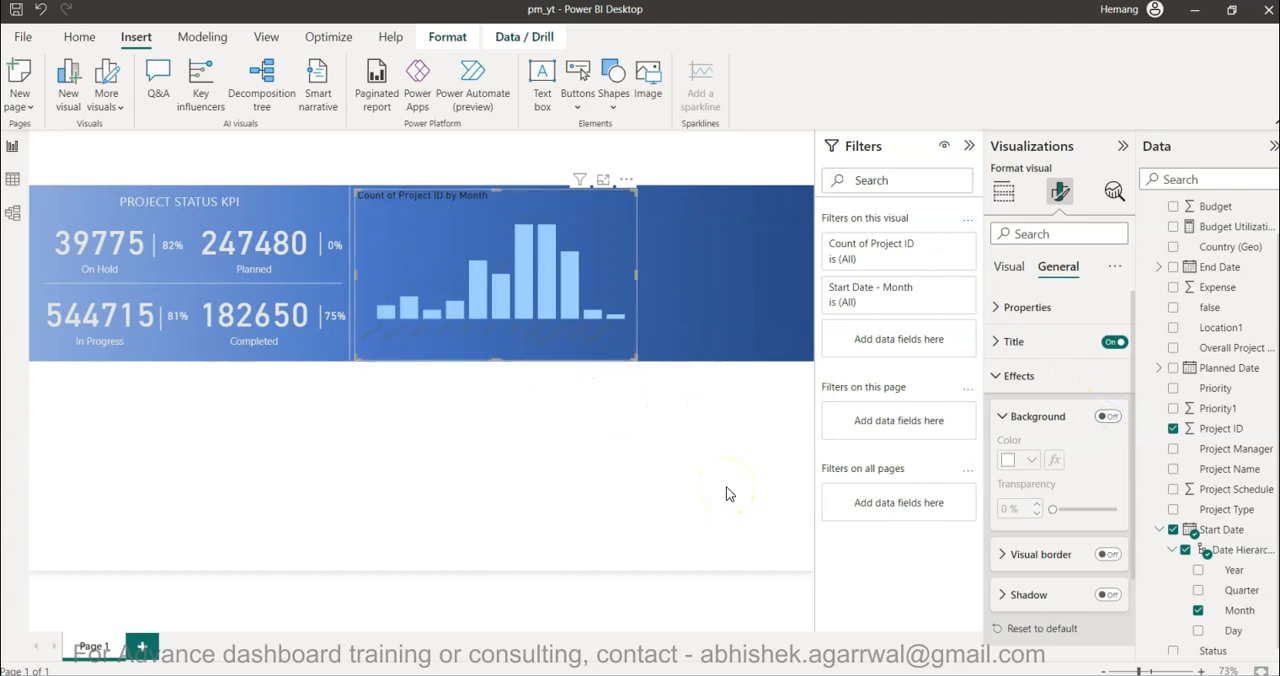
- Change the column chart's title to "Project Start # by Month" and color its text White, 20% darker
{"action": "left_click", "coordinate": [1016, 375]}
{"action": "left_click", "coordinate": [1020, 345]}
{"action": "triple_click", "coordinate": [1030, 425]}
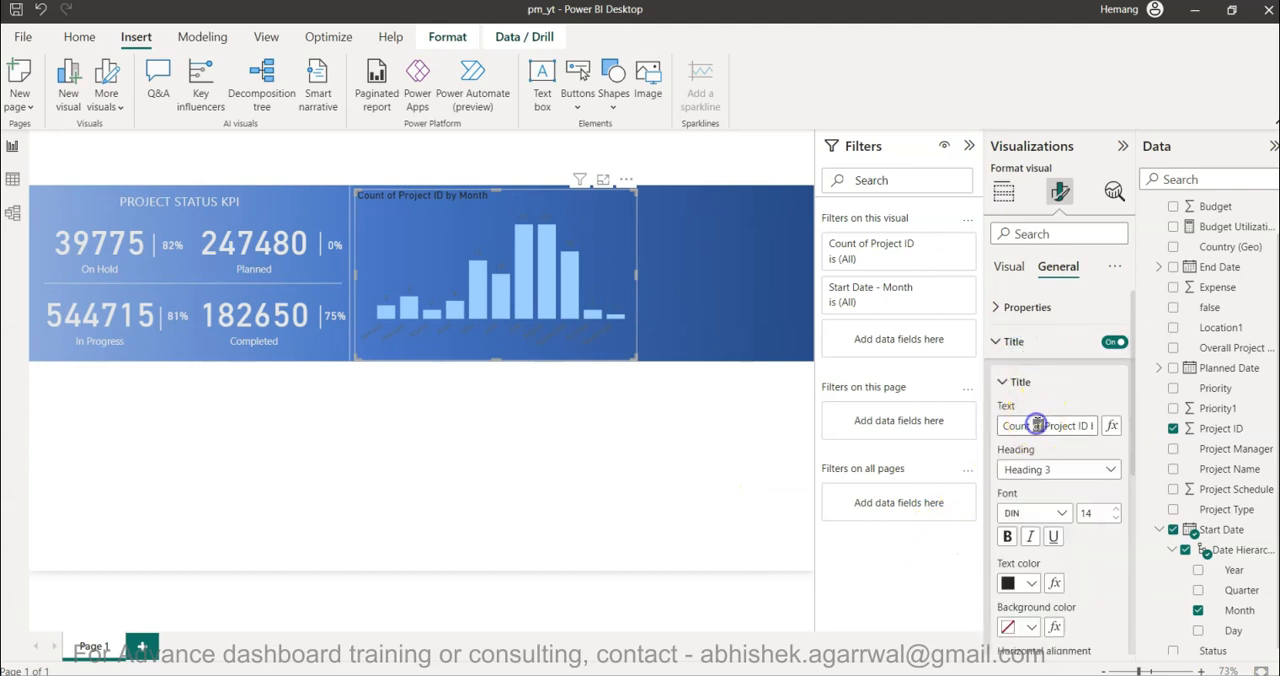
{"action": "type", "text": "Pr"}
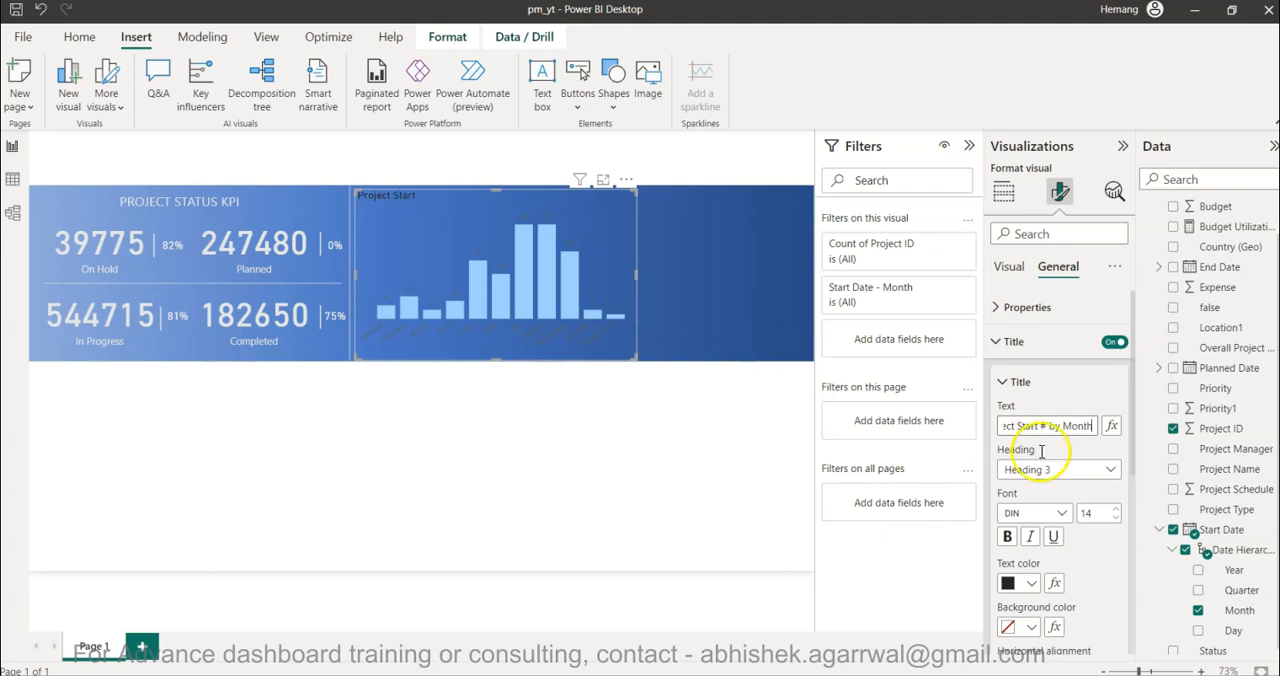
{"action": "left_click", "coordinate": [1031, 583]}
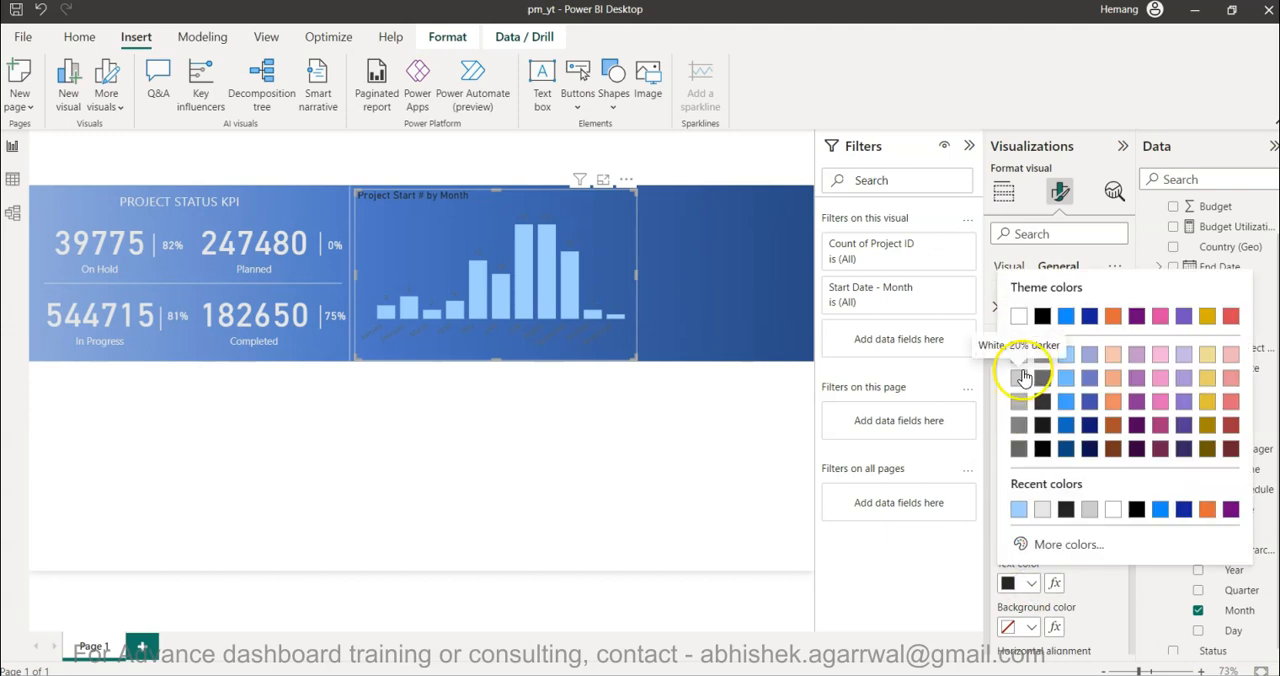
{"action": "left_click", "coordinate": [1020, 377]}
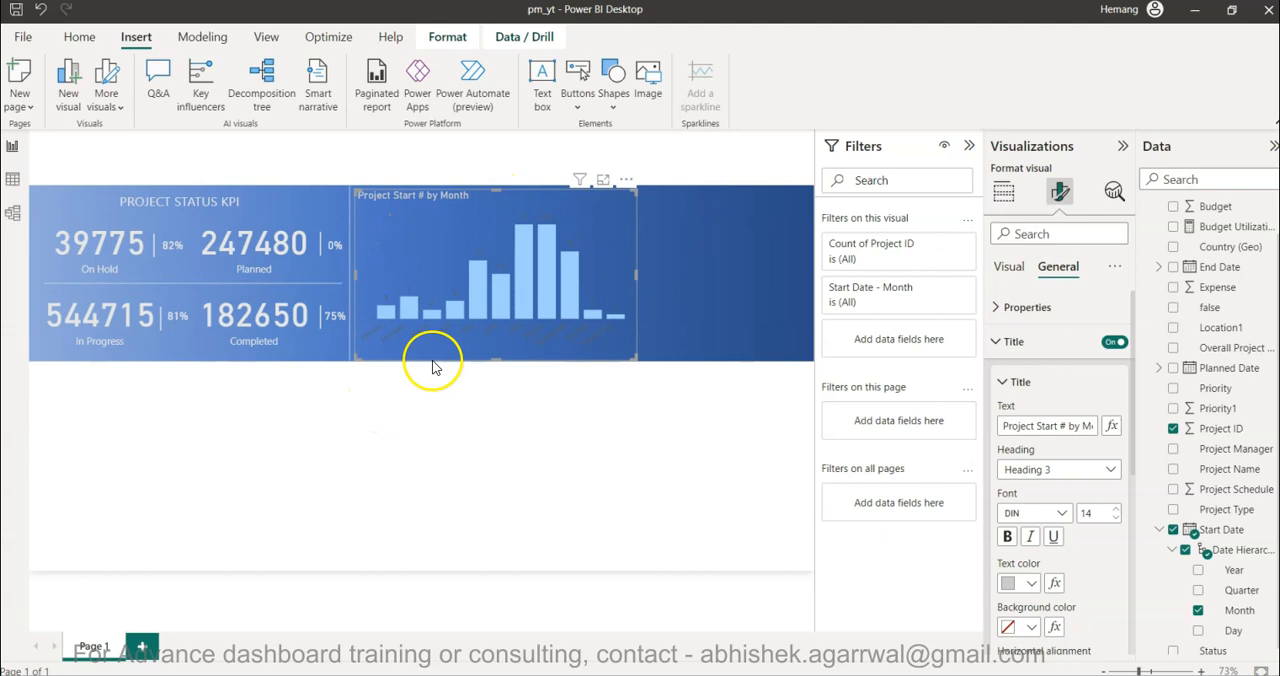
- Set the data label values' color to the lightest grey shade of the theme's white
{"action": "left_click", "coordinate": [1012, 266]}
{"action": "scroll", "coordinate": [1035, 595], "scroll_direction": "down", "scroll_amount": 10}
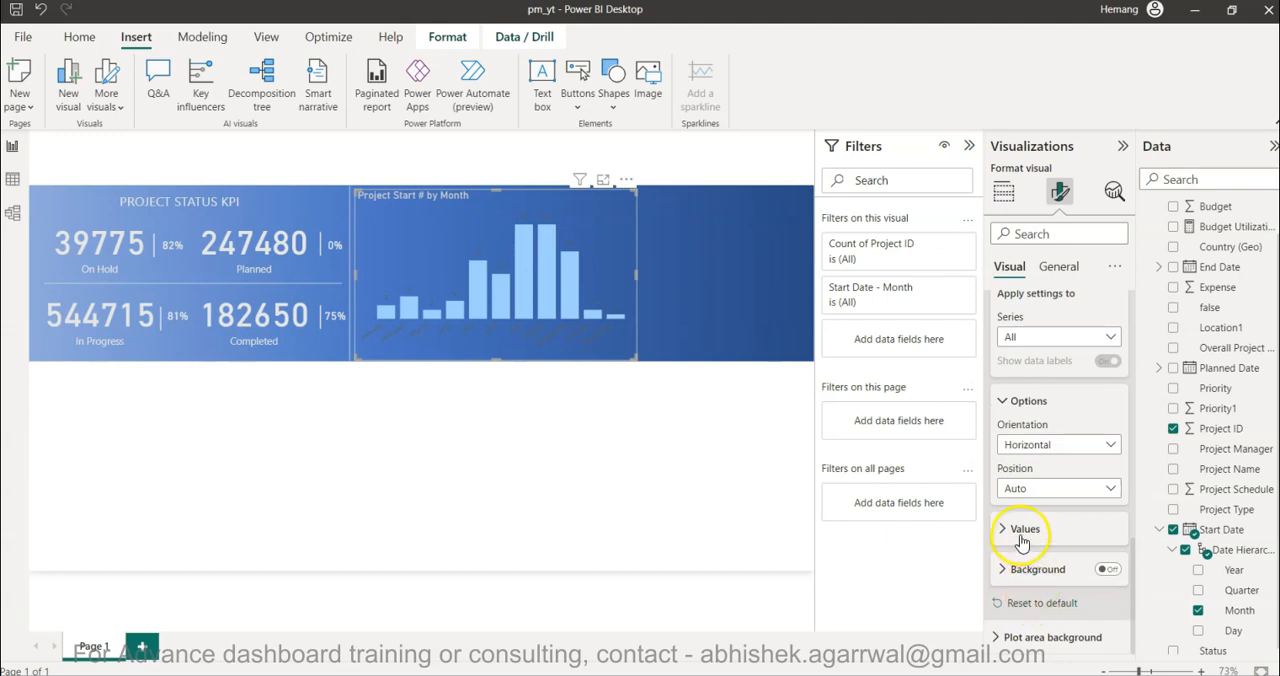
{"action": "scroll", "coordinate": [1055, 420], "scroll_direction": "up", "scroll_amount": 4}
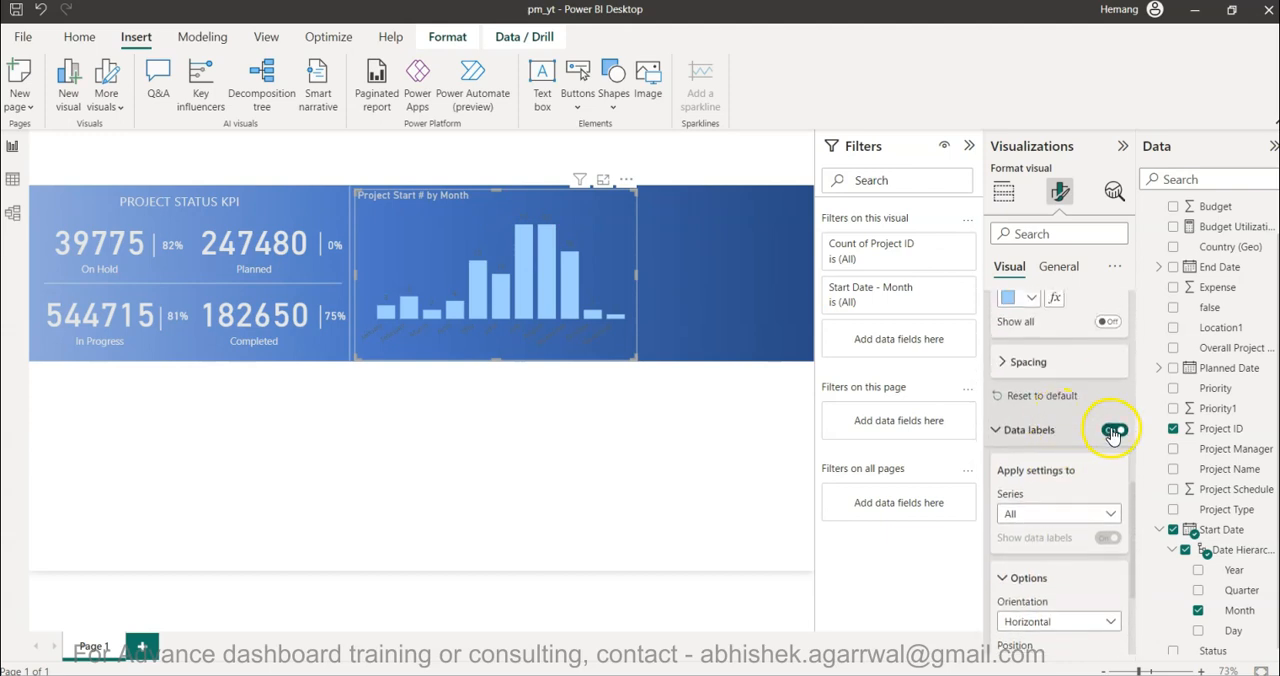
{"action": "scroll", "coordinate": [1050, 540], "scroll_direction": "down", "scroll_amount": 4}
{"action": "left_click", "coordinate": [1033, 528]}
{"action": "scroll", "coordinate": [1035, 535], "scroll_direction": "down", "scroll_amount": 3}
{"action": "scroll", "coordinate": [1035, 537], "scroll_direction": "down", "scroll_amount": 1}
{"action": "left_click", "coordinate": [1030, 461]}
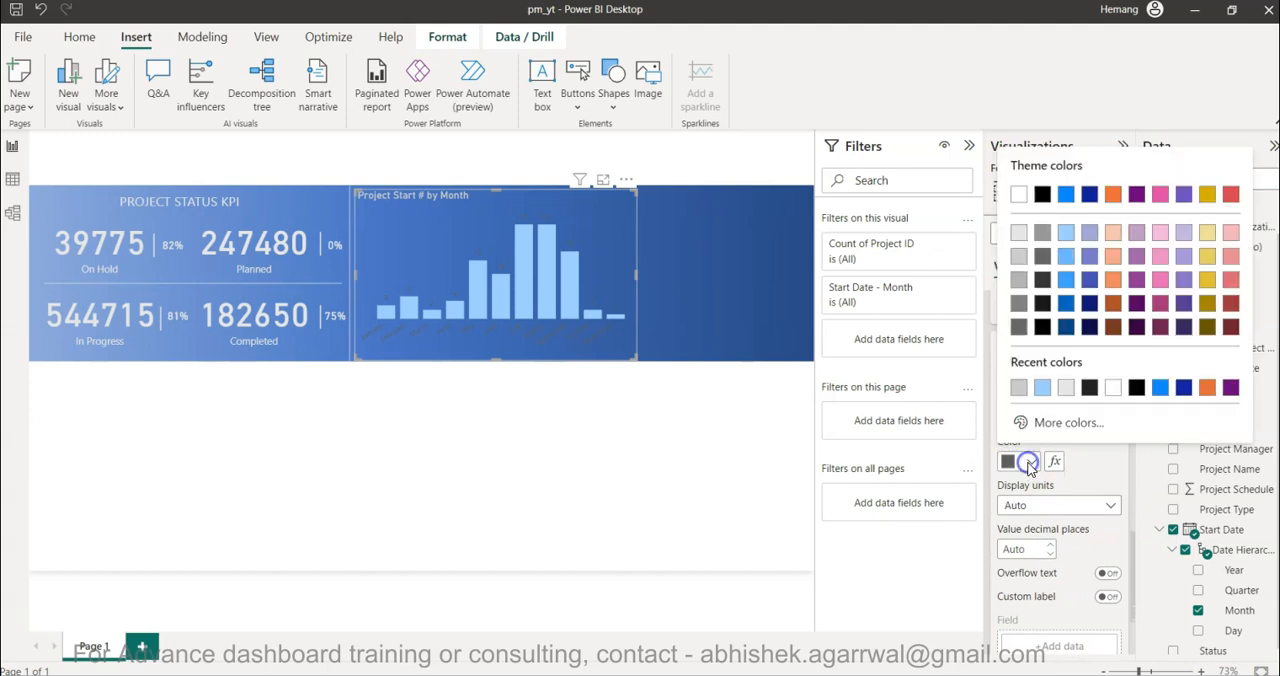
{"action": "left_click", "coordinate": [1018, 233]}
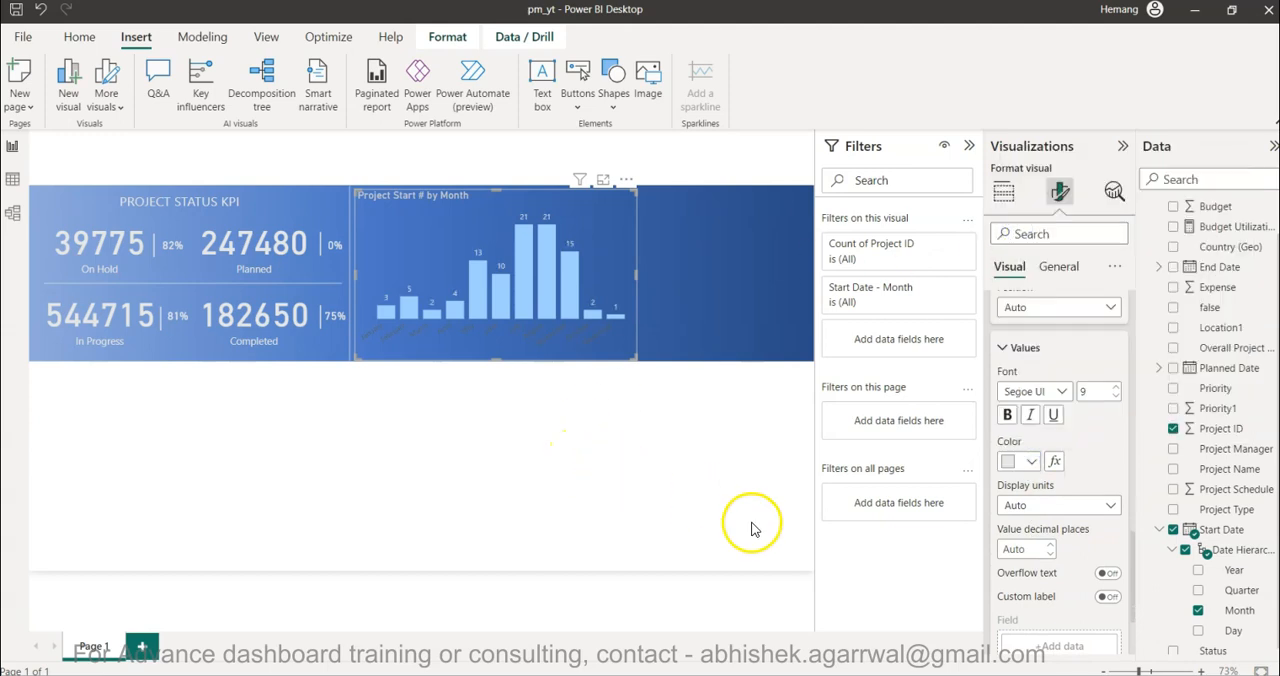
- Set the color of the X-axis month labels to White, 20% darker
{"action": "scroll", "coordinate": [990, 485], "scroll_direction": "up", "scroll_amount": 10}
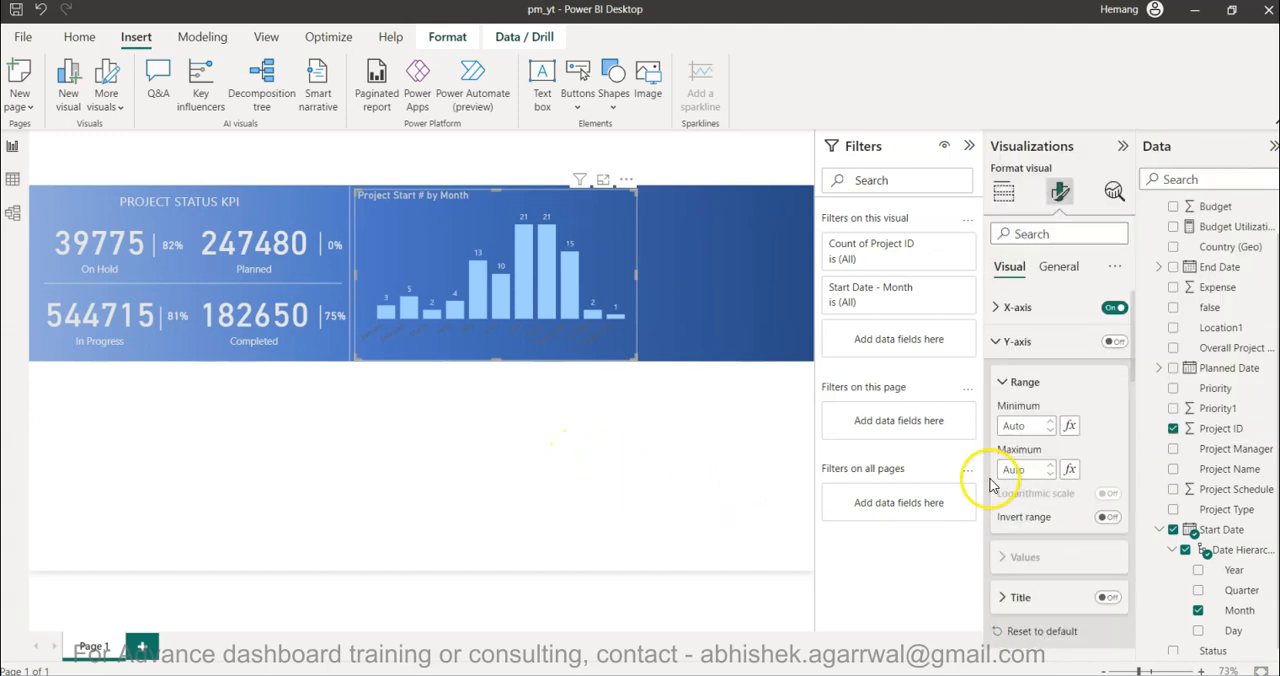
{"action": "left_click", "coordinate": [1040, 309]}
{"action": "left_click", "coordinate": [1043, 346]}
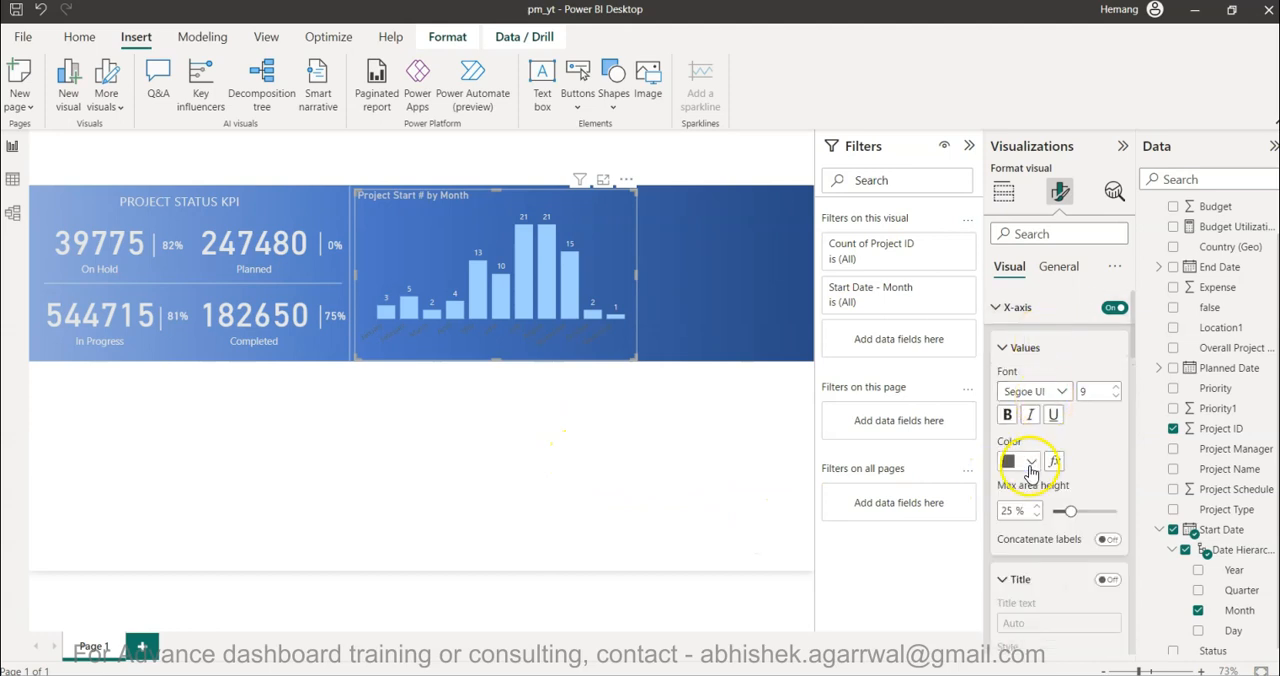
{"action": "left_click", "coordinate": [1015, 461]}
{"action": "left_click", "coordinate": [1020, 258]}
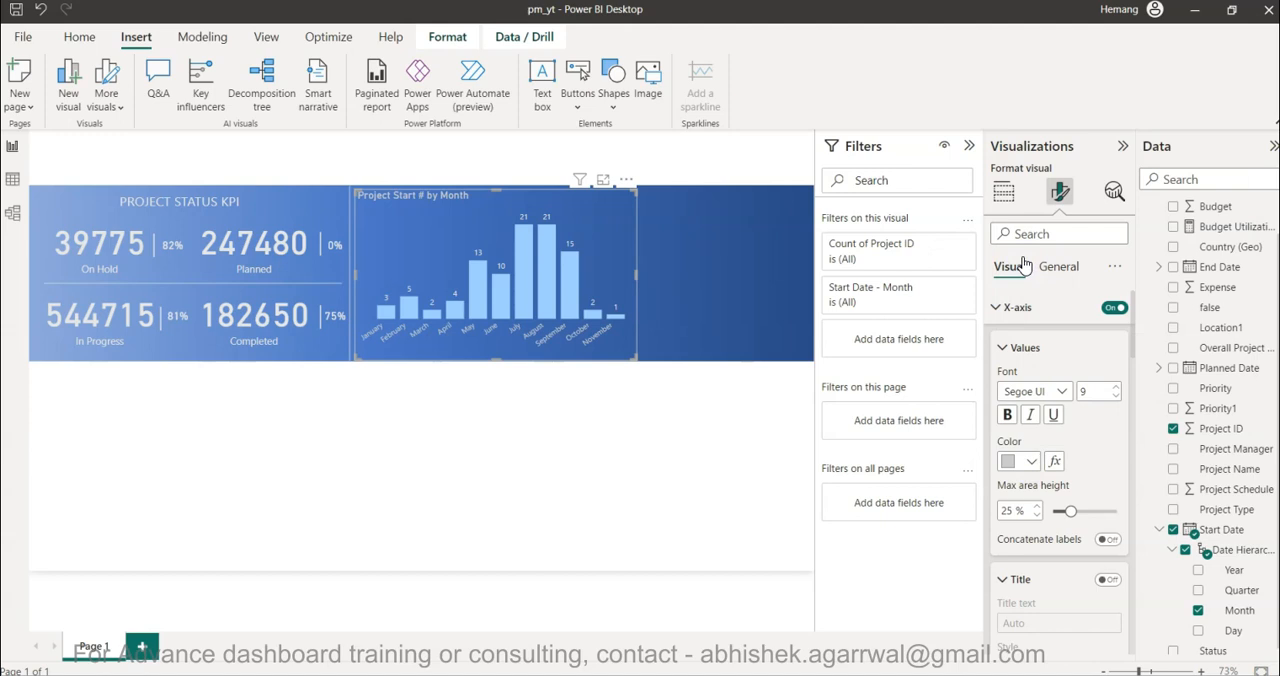
{"action": "left_click", "coordinate": [586, 415]}
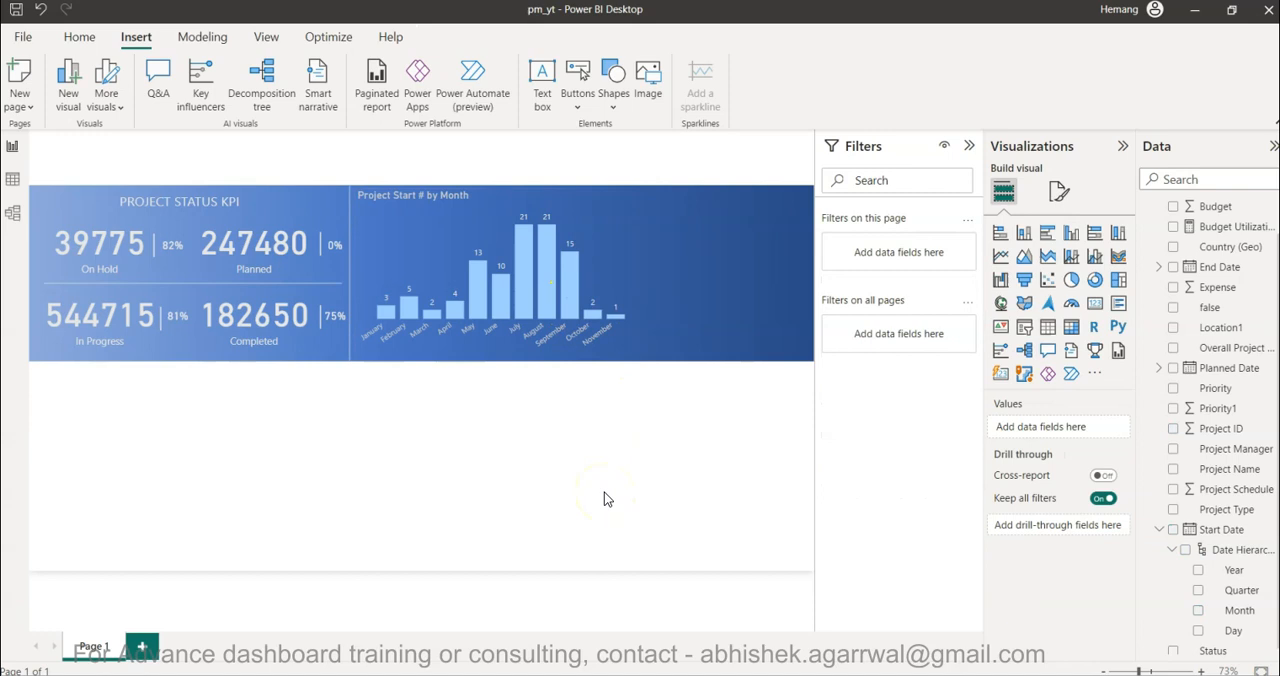
- Add the Year level of Start Date as a basic filter on the column chart and include 2020 and 2019
{"action": "mouse_move", "coordinate": [567, 314]}
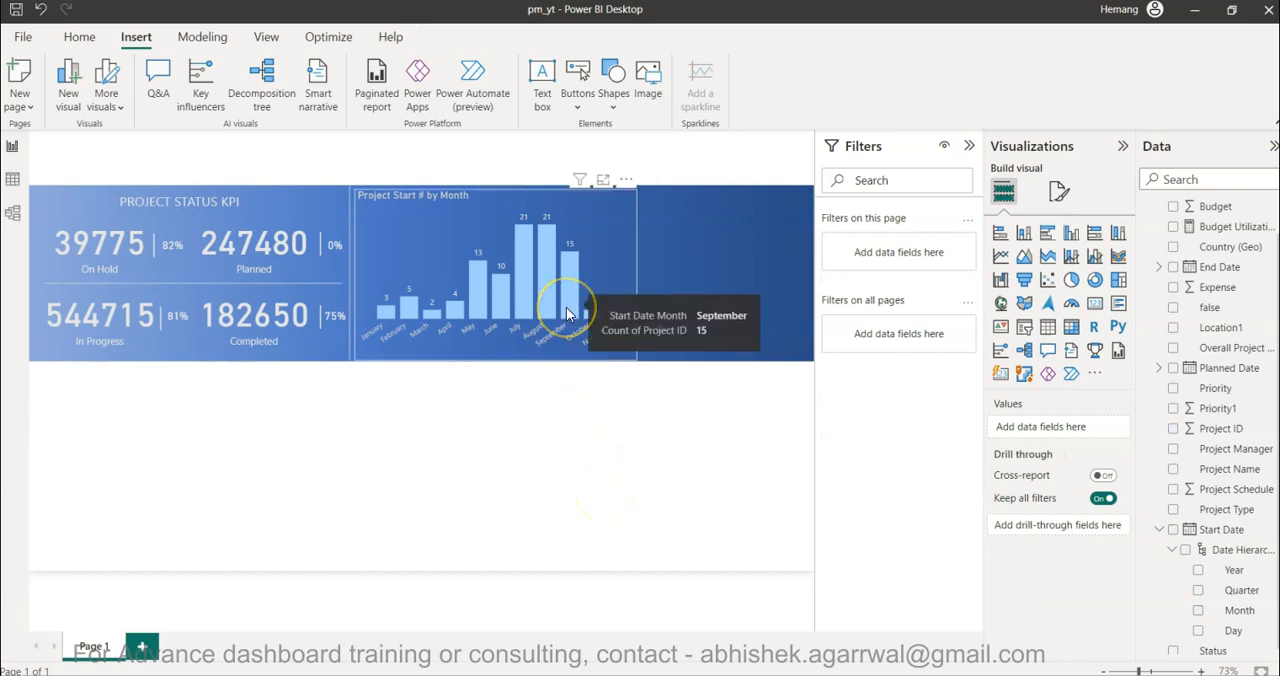
{"action": "left_click", "coordinate": [614, 415]}
{"action": "left_click", "coordinate": [595, 222]}
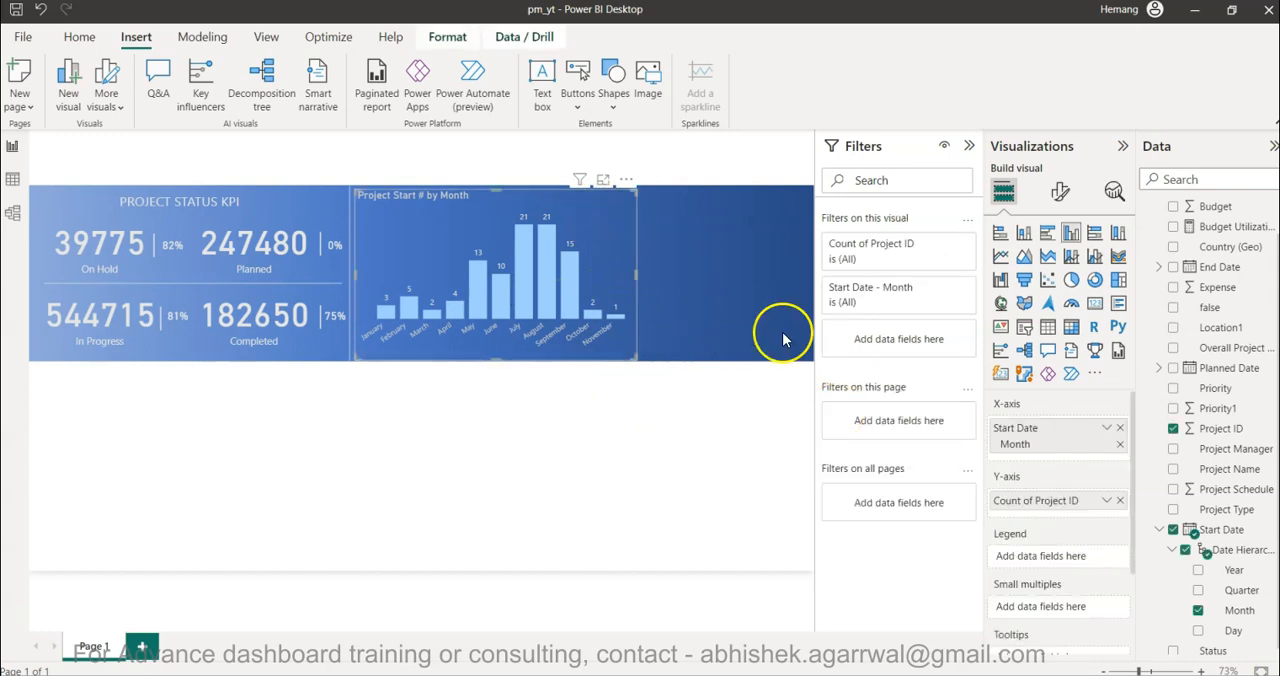
{"action": "scroll", "coordinate": [1170, 488], "scroll_direction": "down", "scroll_amount": 1}
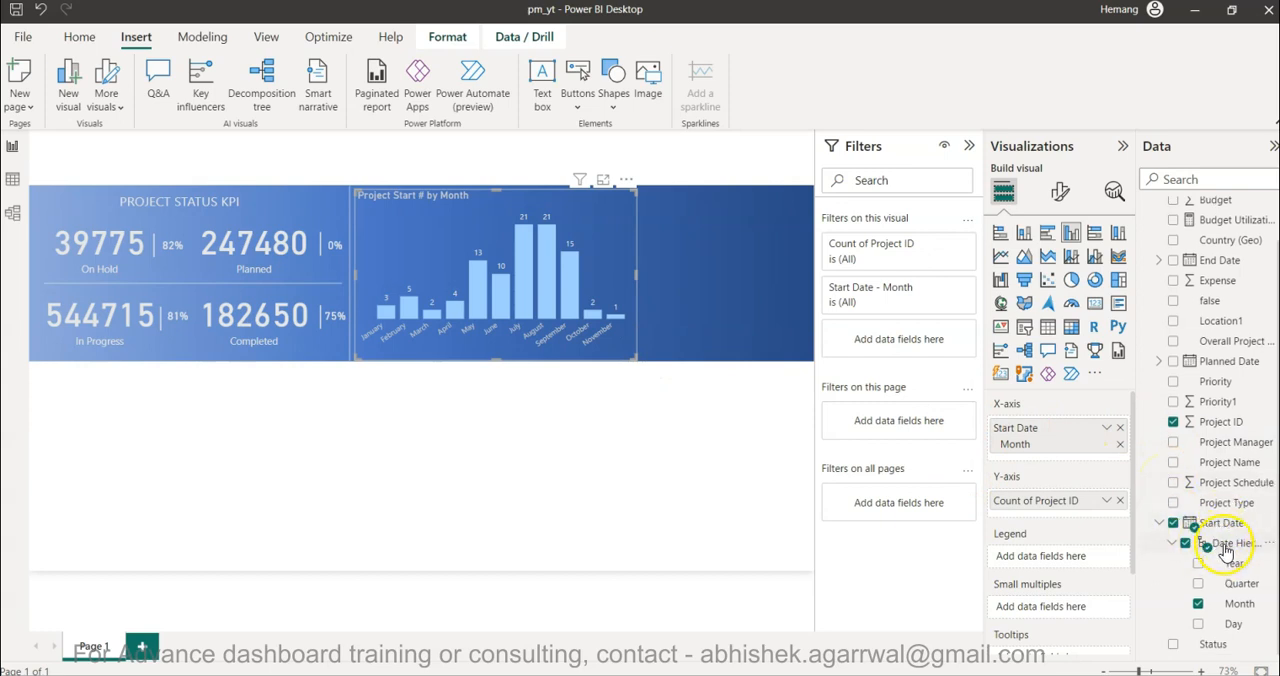
{"action": "left_click_drag", "start_coordinate": [1233, 566], "coordinate": [910, 340]}
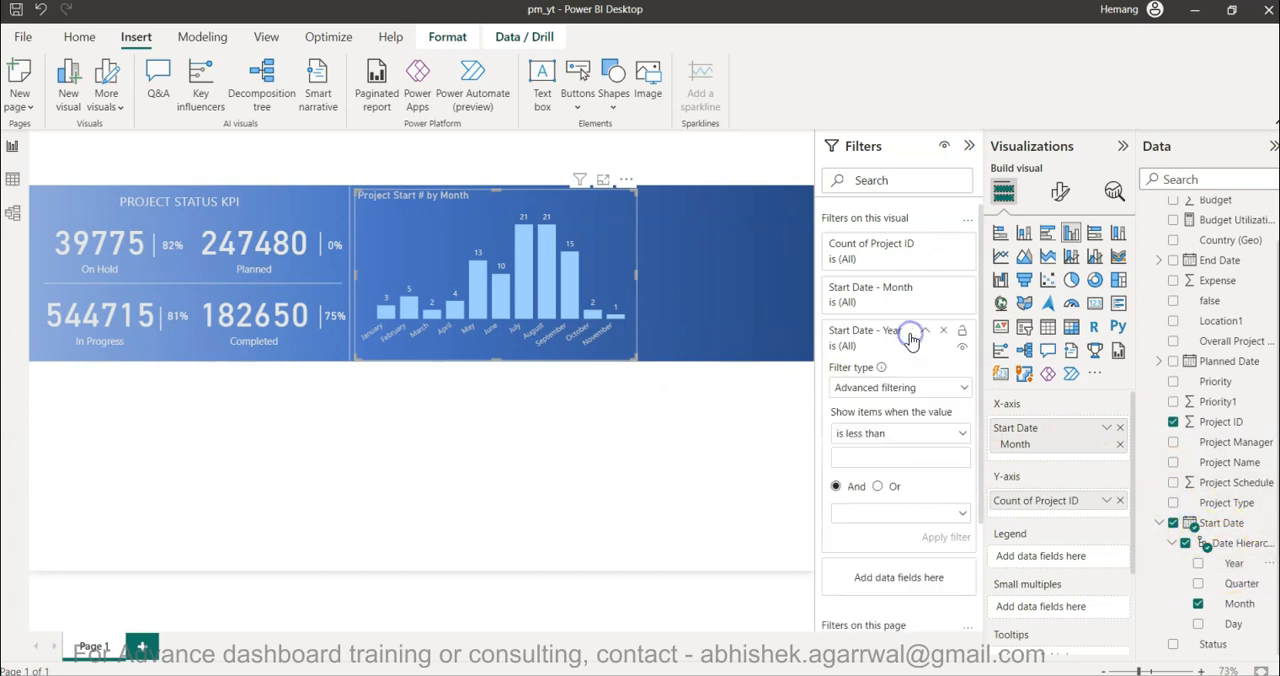
{"action": "left_click", "coordinate": [919, 390]}
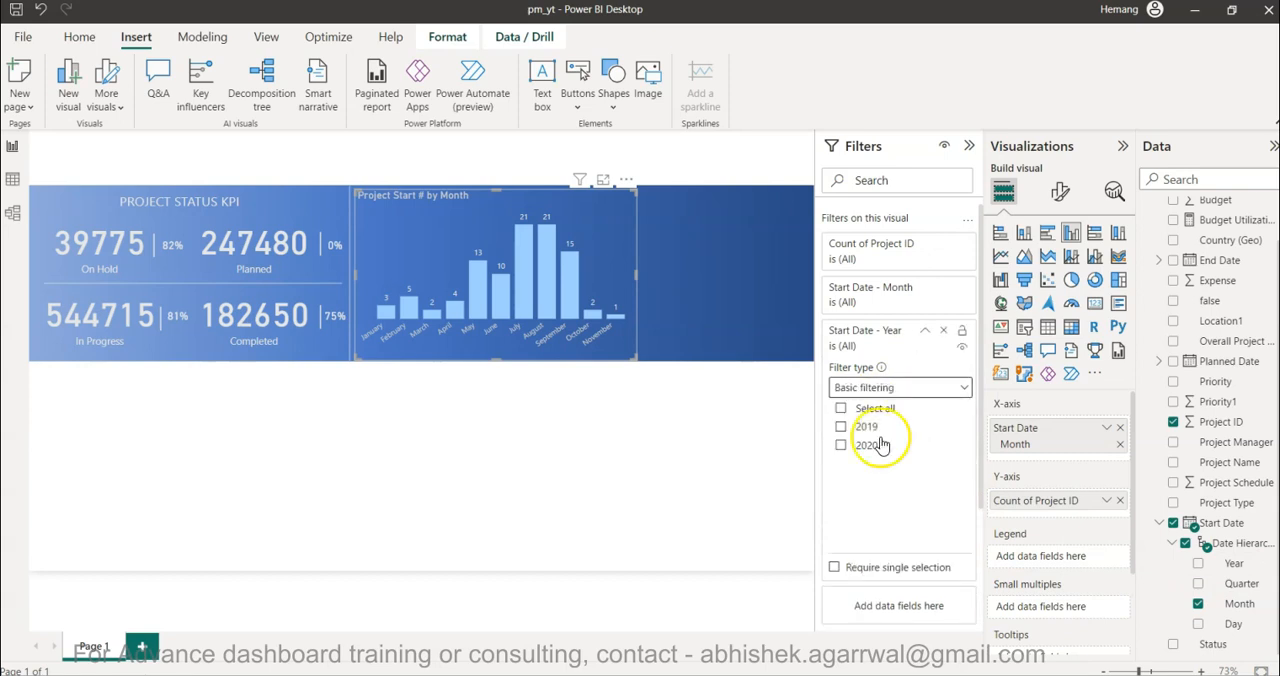
{"action": "left_click", "coordinate": [841, 446]}
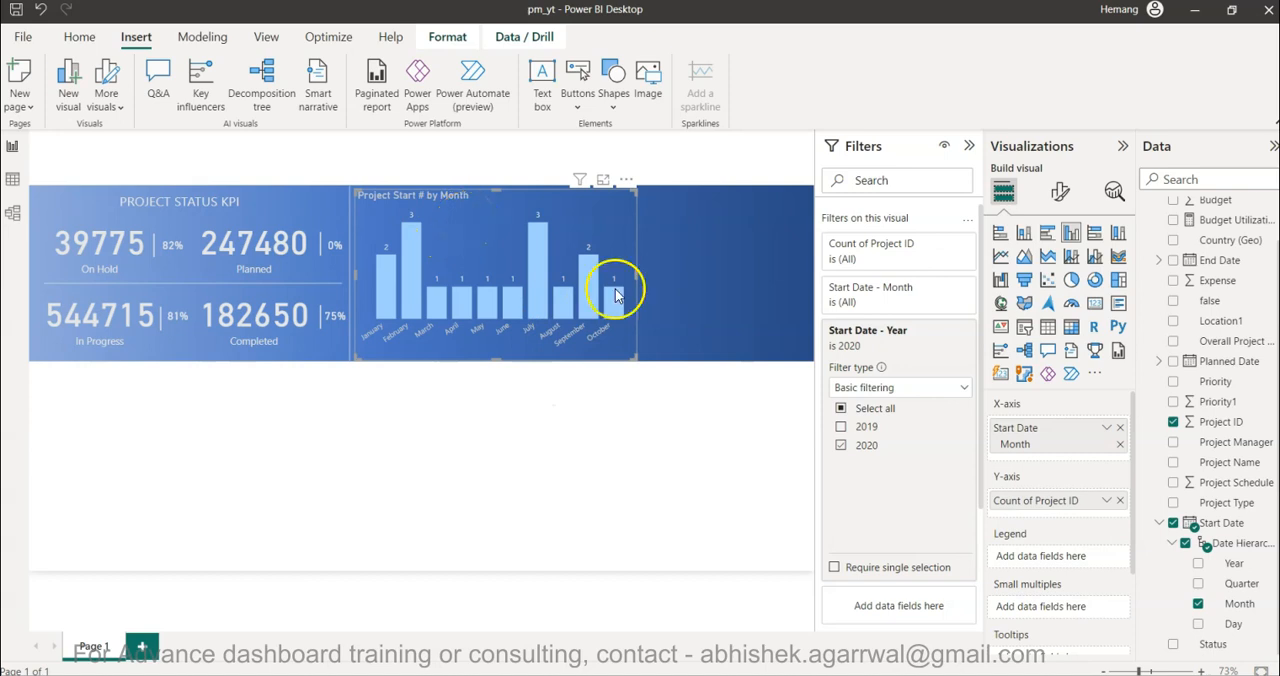
{"action": "left_click", "coordinate": [841, 427]}
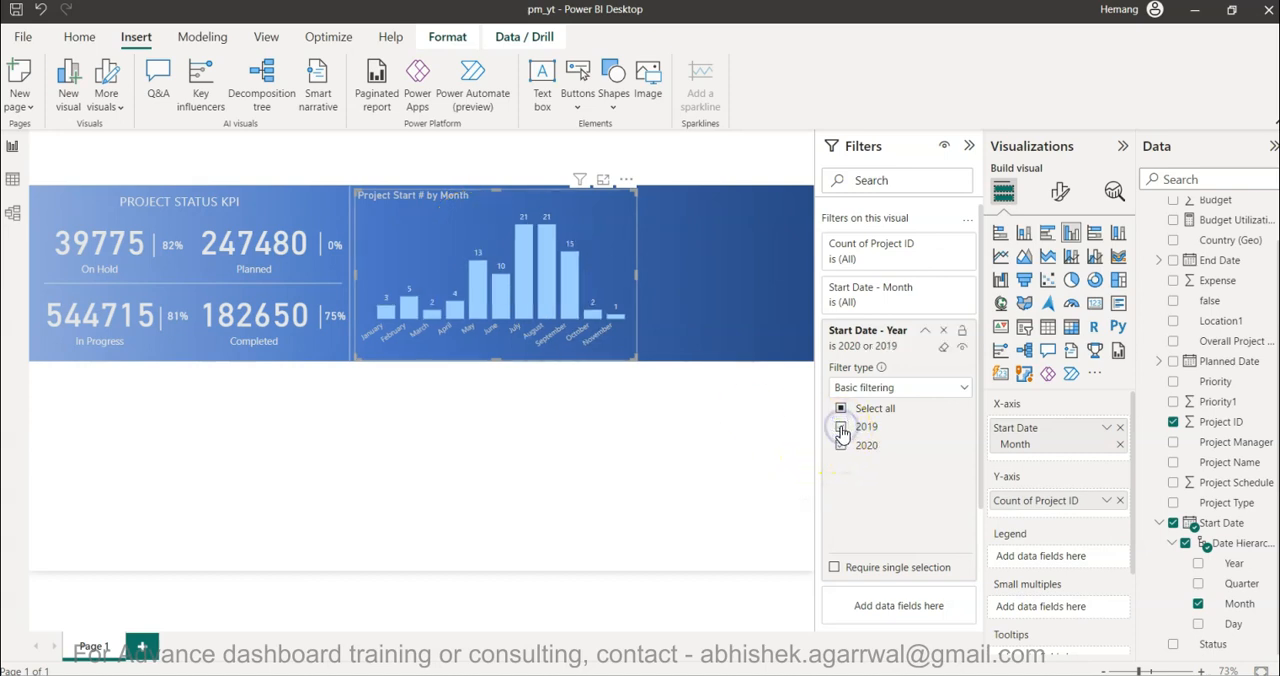
- Narrow the column chart slightly from its right edge, leaving more of the banner free beside it
{"action": "mouse_move", "coordinate": [573, 293]}
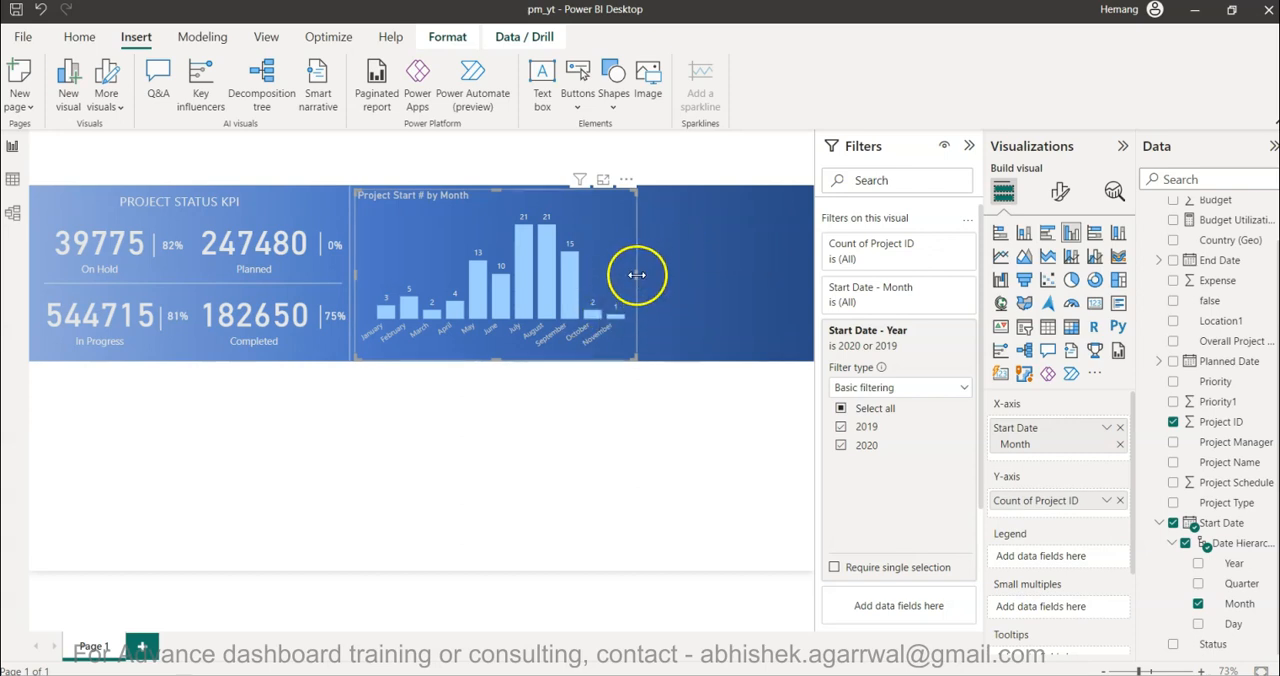
{"action": "left_click_drag", "start_coordinate": [637, 273], "coordinate": [608, 276]}
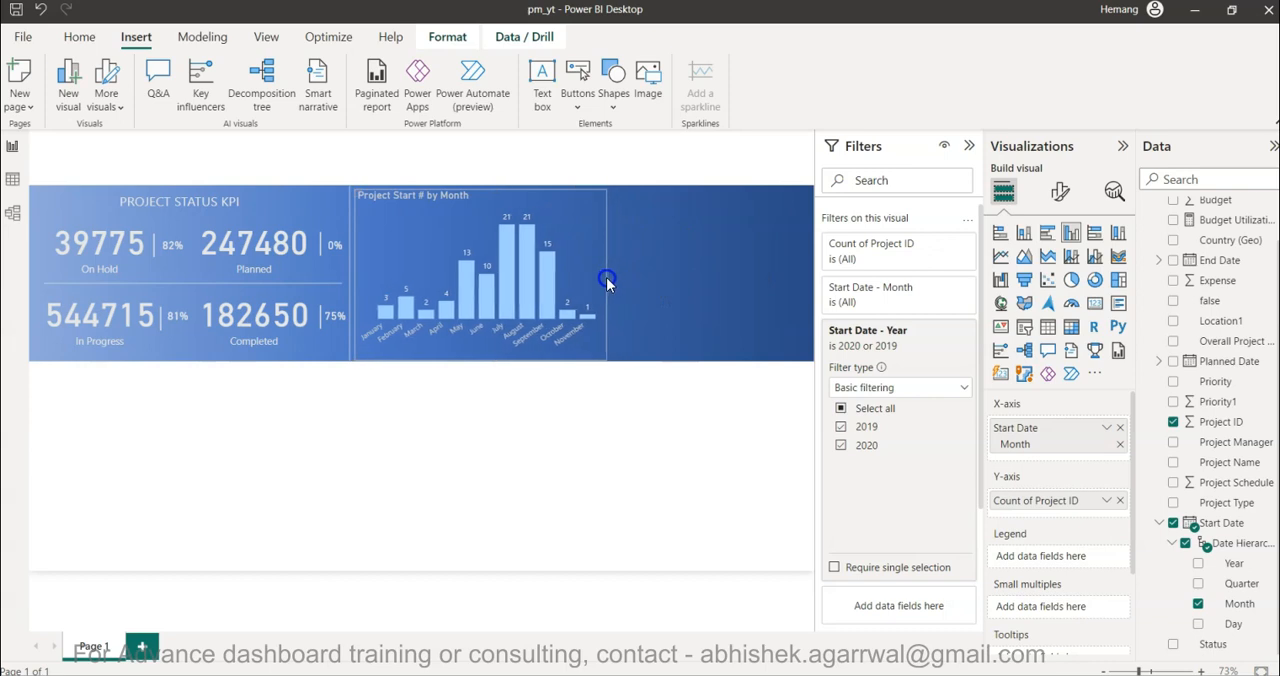
{"action": "left_click", "coordinate": [622, 429]}
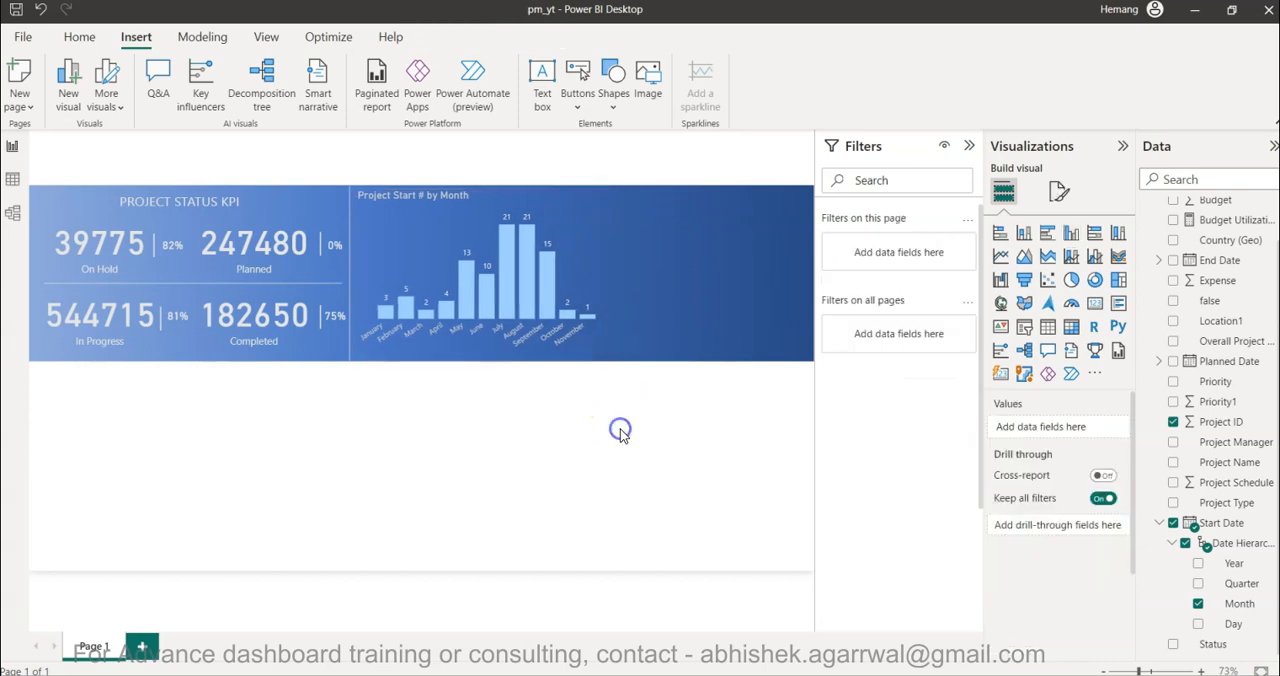
- Duplicate the vertical divider line and place the copy along the column chart's right edge
{"action": "left_click", "coordinate": [348, 280]}
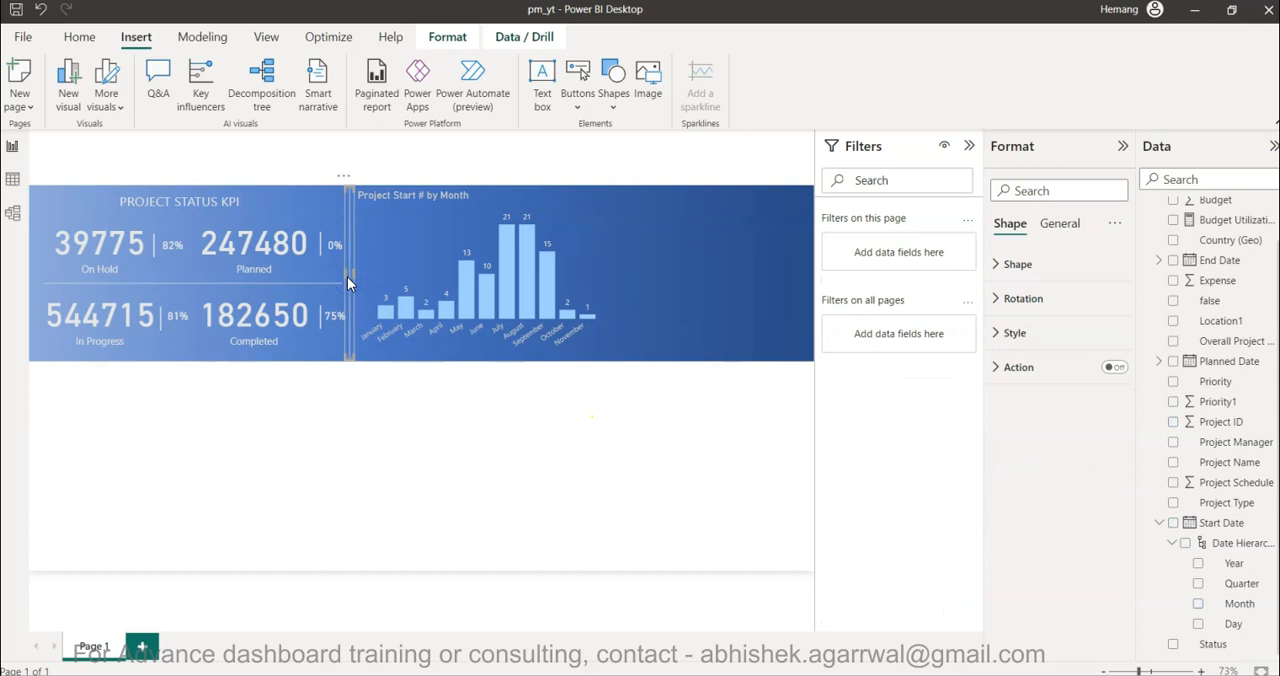
{"action": "left_click", "coordinate": [449, 306]}
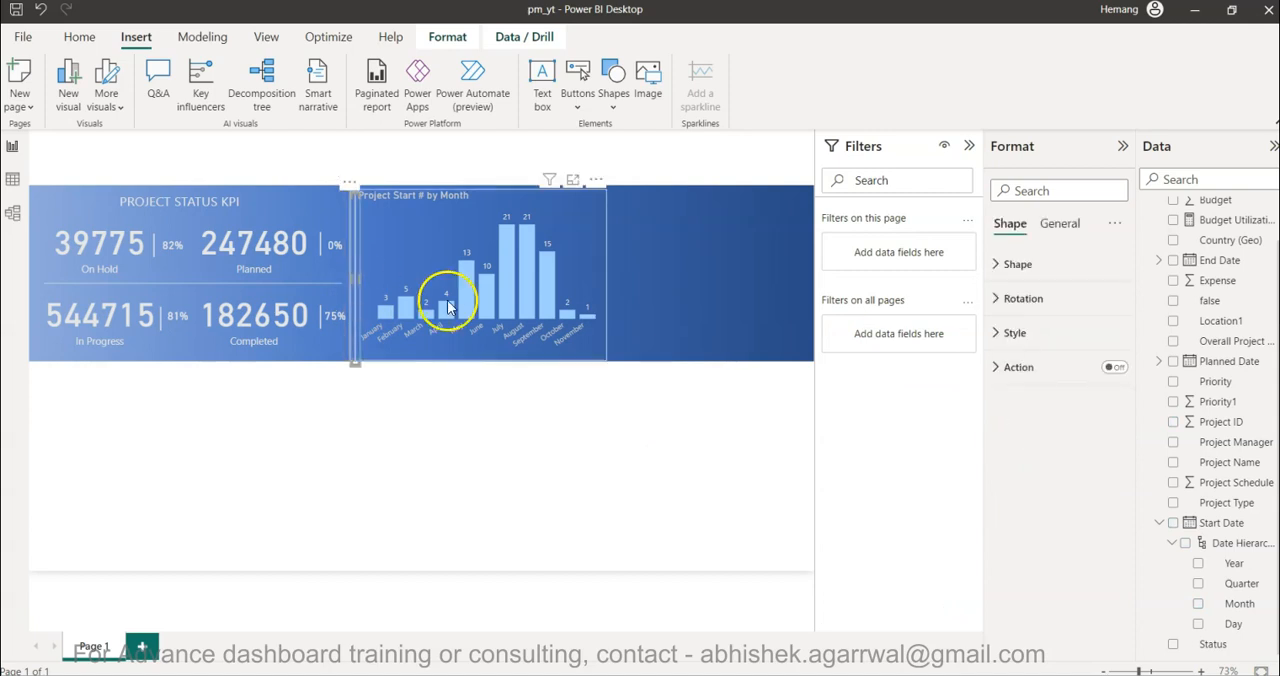
{"action": "left_click_drag", "start_coordinate": [355, 256], "coordinate": [611, 251]}
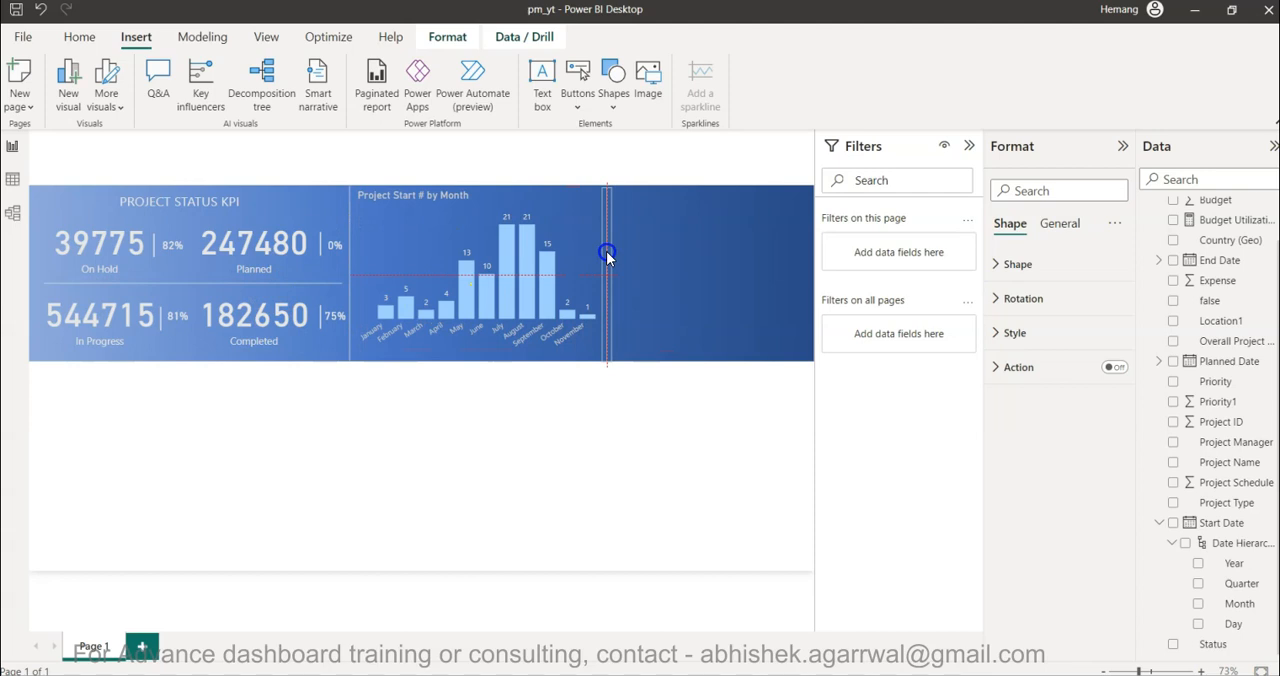
{"action": "left_click", "coordinate": [620, 412]}
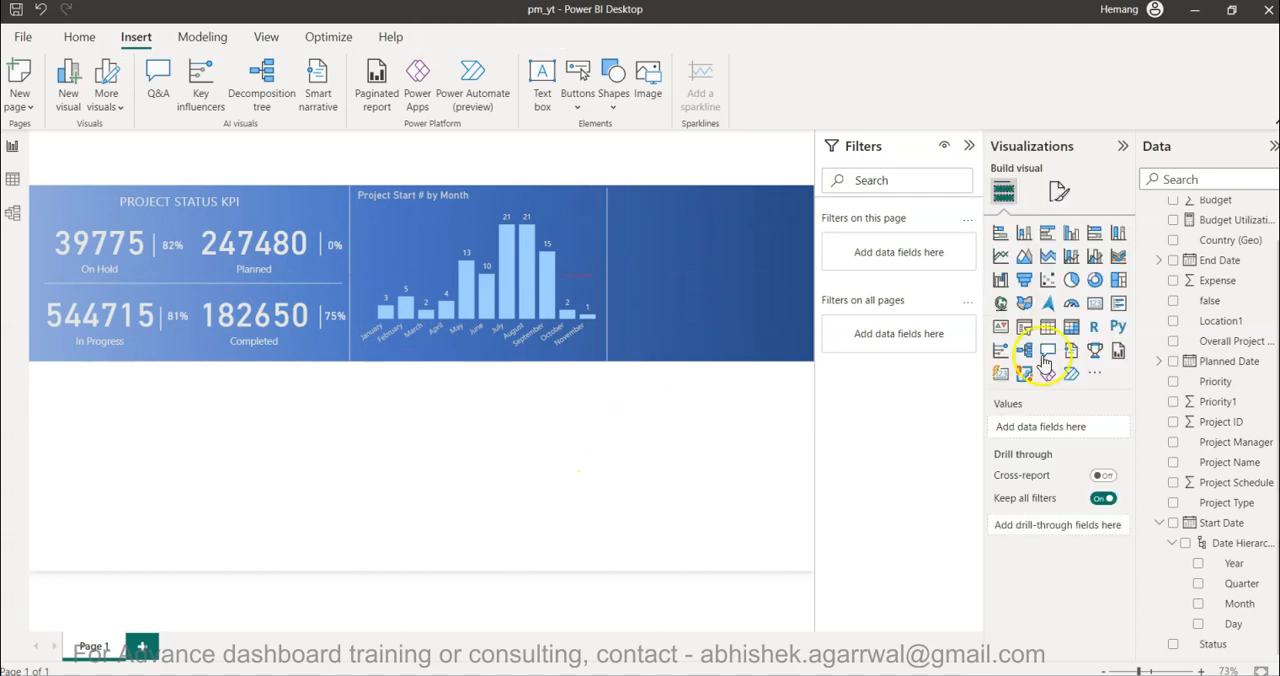
- Insert a donut chart and resize it to fill the empty banner area beside the column chart
{"action": "left_click", "coordinate": [1094, 281]}
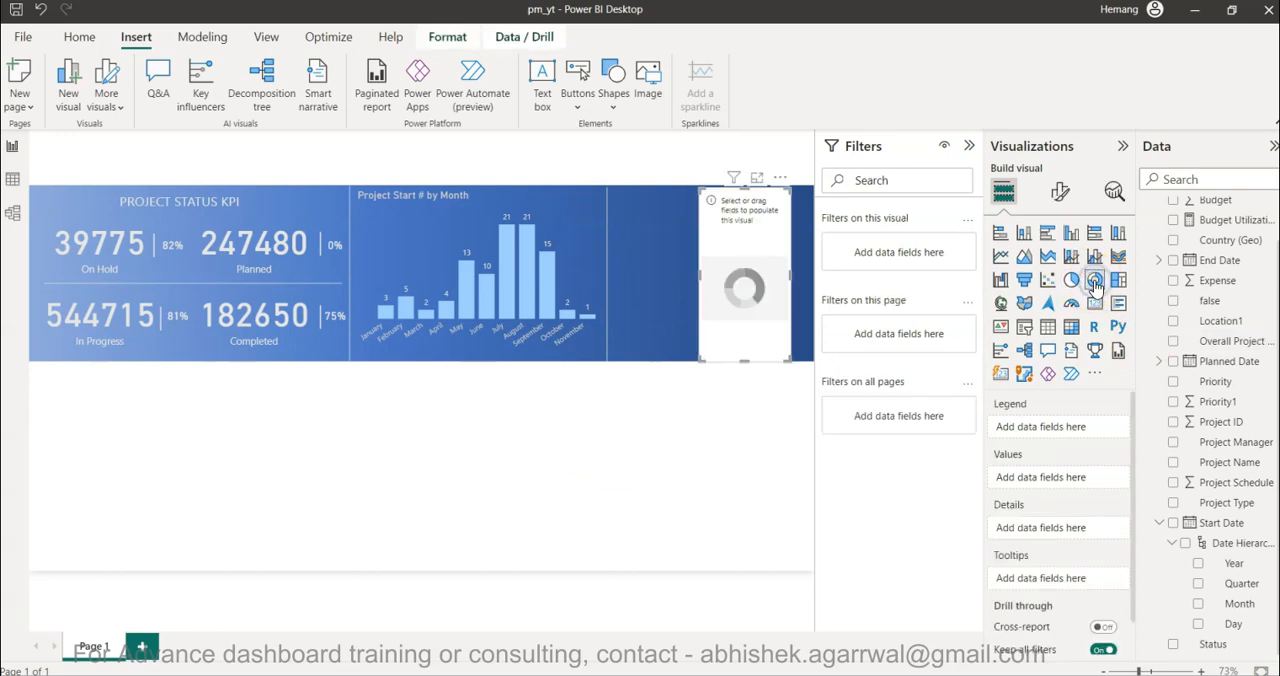
{"action": "left_click_drag", "start_coordinate": [699, 276], "coordinate": [612, 280]}
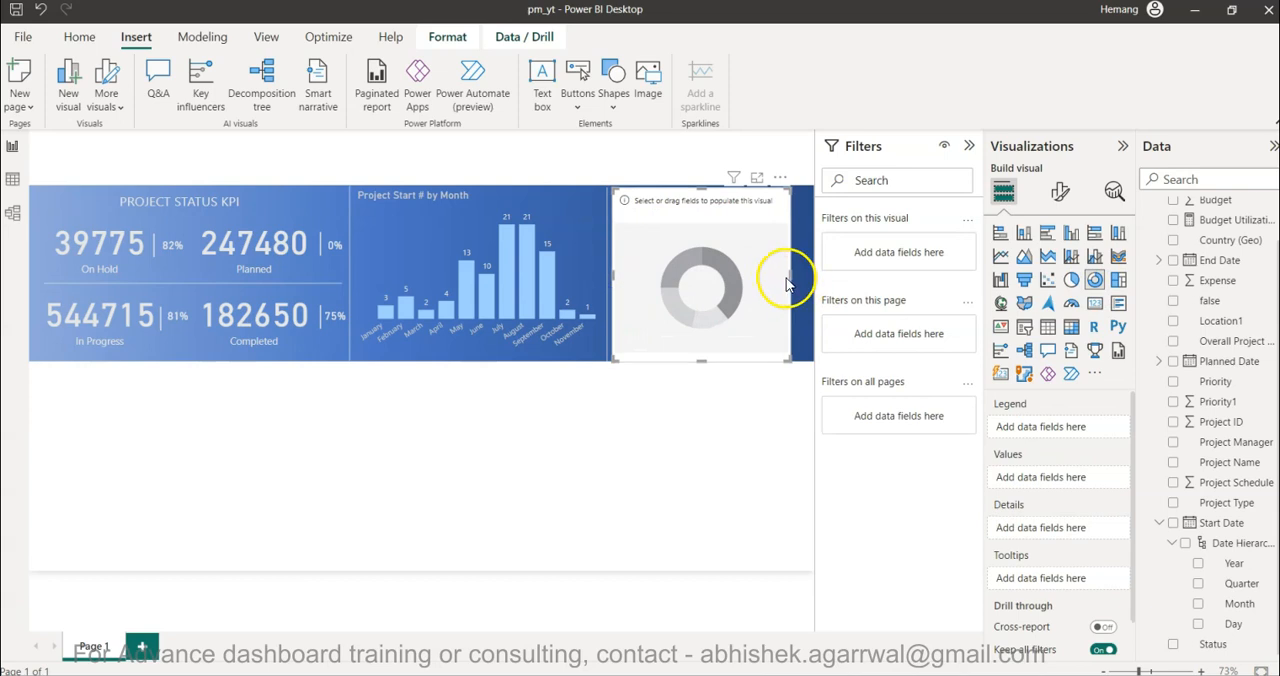
{"action": "left_click_drag", "start_coordinate": [796, 282], "coordinate": [811, 277]}
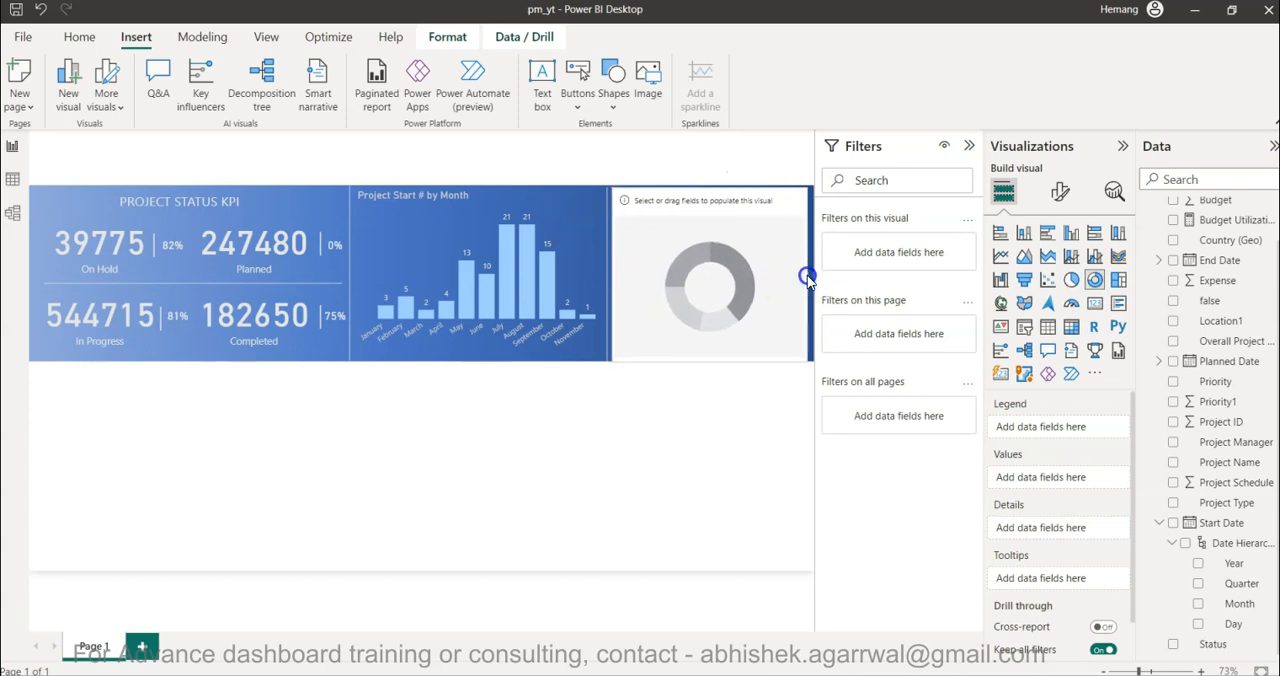
{"action": "left_click_drag", "start_coordinate": [714, 189], "coordinate": [712, 184]}
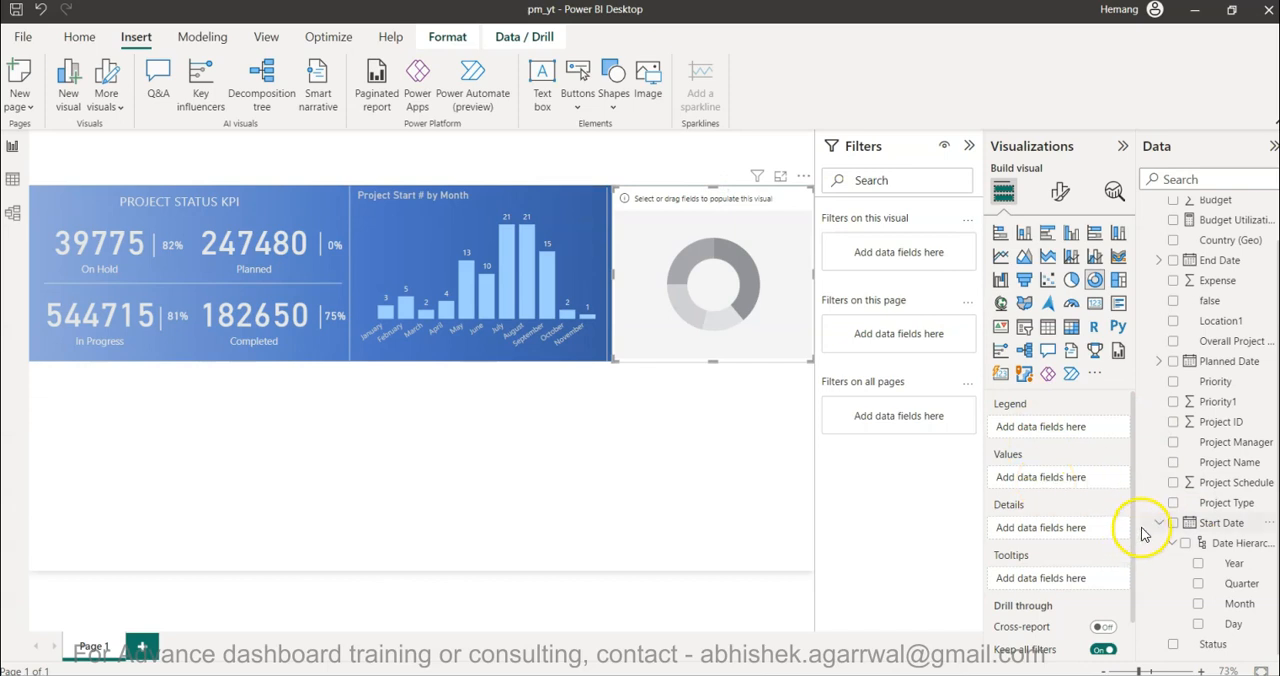
- Use the count of Project ID as the donut chart's values and Status as its legend
{"action": "left_click_drag", "start_coordinate": [1138, 531], "coordinate": [1123, 531]}
{"action": "left_click_drag", "start_coordinate": [1200, 418], "coordinate": [1040, 470]}
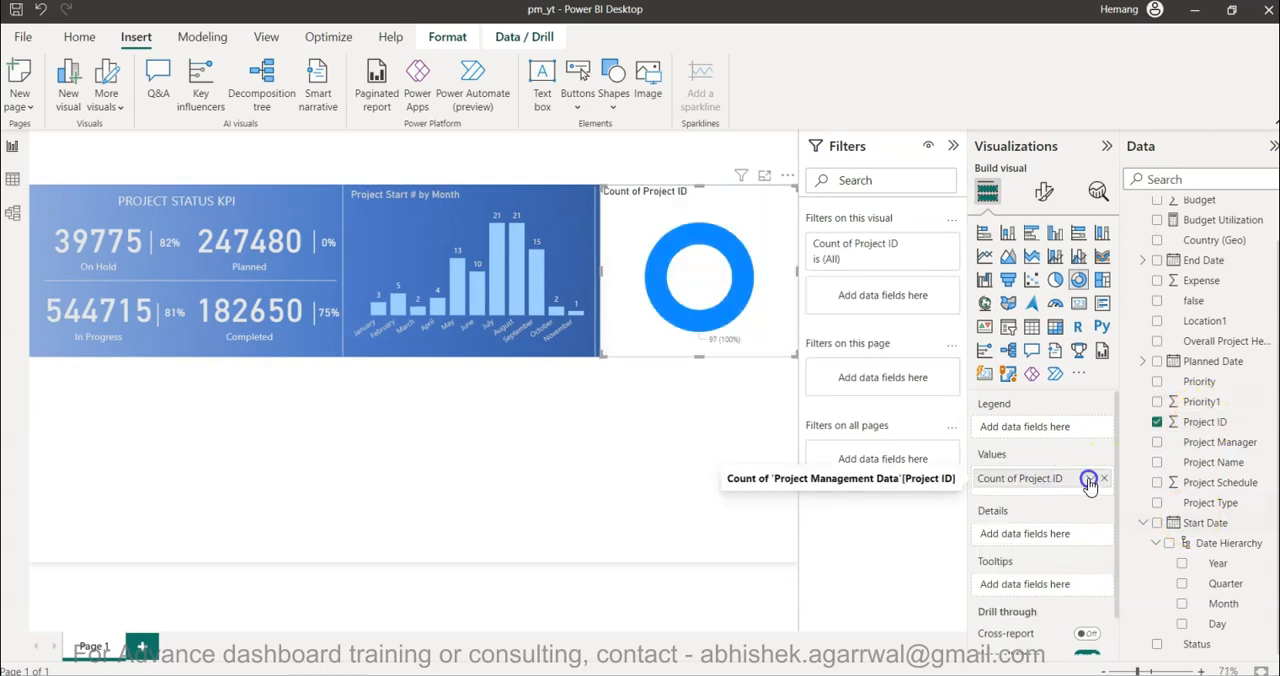
{"action": "left_click", "coordinate": [1090, 478]}
{"action": "left_click", "coordinate": [1145, 355]}
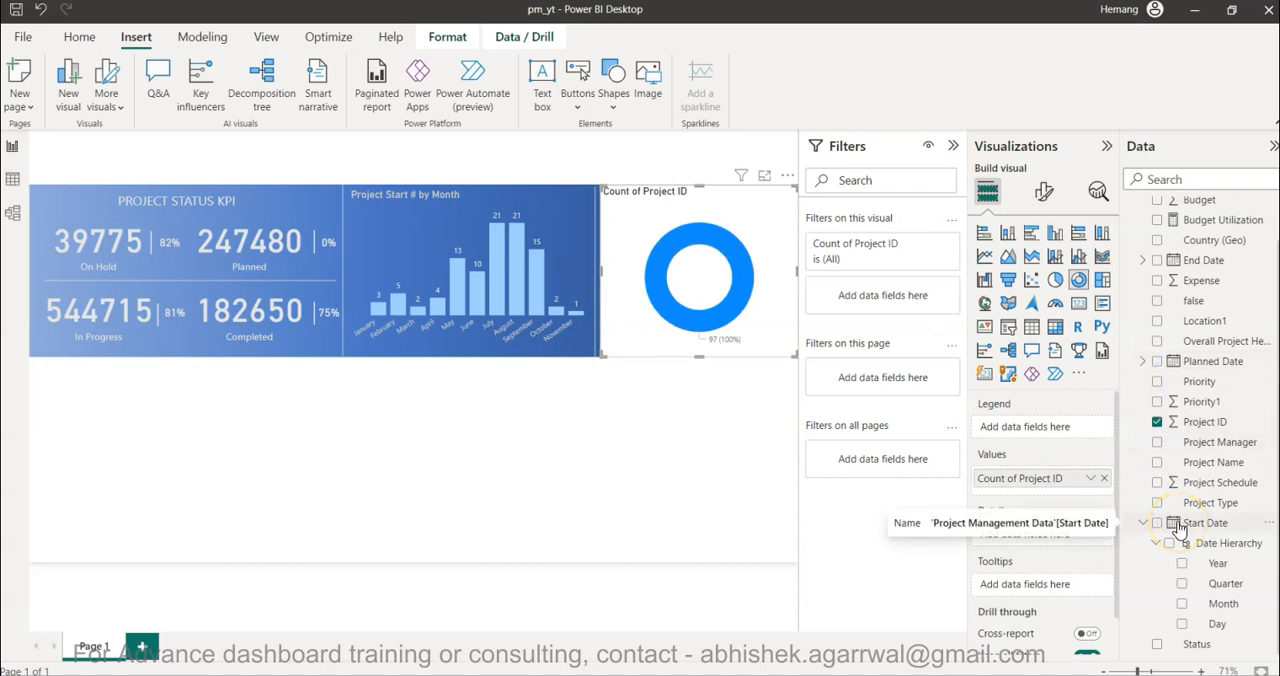
{"action": "scroll", "coordinate": [1180, 530], "scroll_direction": "up", "scroll_amount": 1}
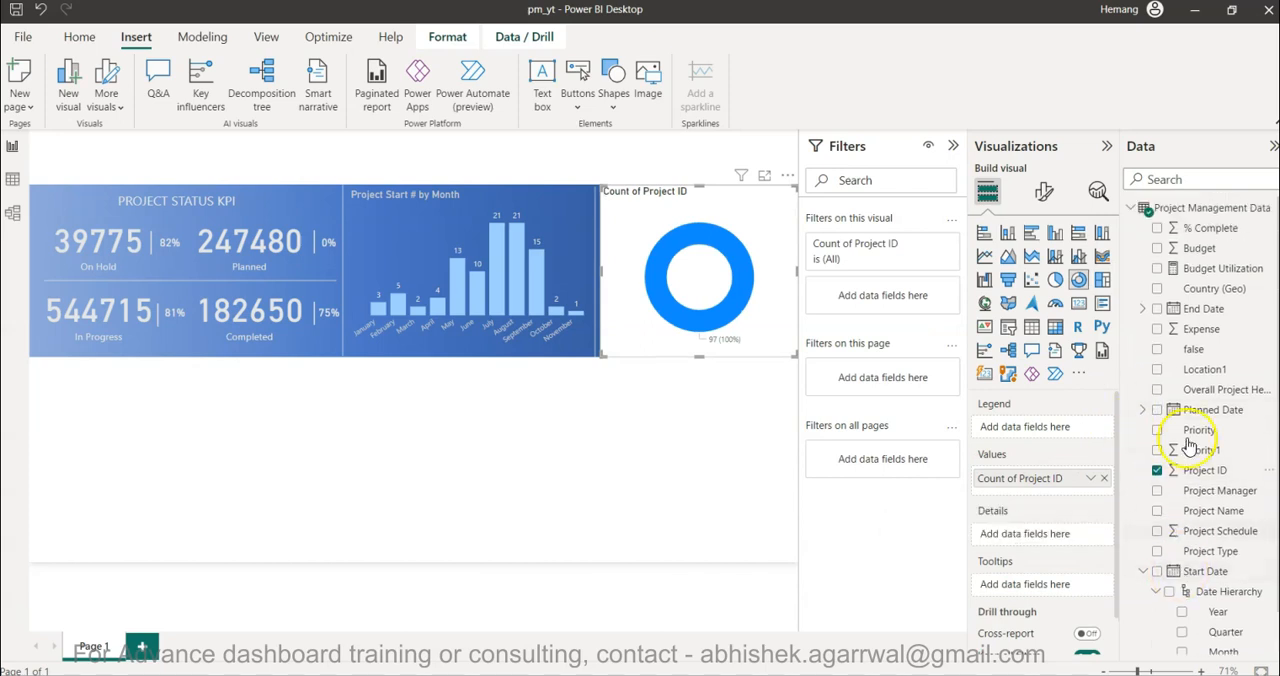
{"action": "scroll", "coordinate": [1185, 520], "scroll_direction": "down", "scroll_amount": 1}
{"action": "left_click_drag", "start_coordinate": [1187, 644], "coordinate": [1038, 427]}
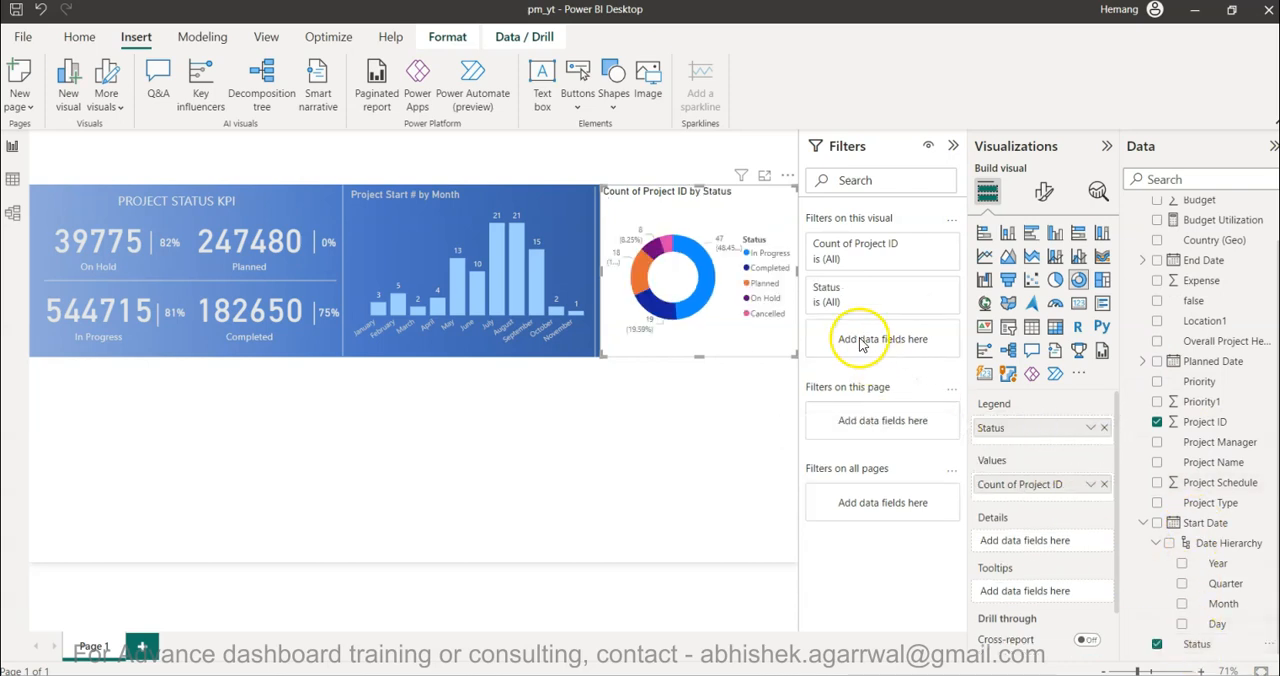
- Filter the donut chart's Status field to include only Cancelled and Completed
{"action": "left_click", "coordinate": [852, 294]}
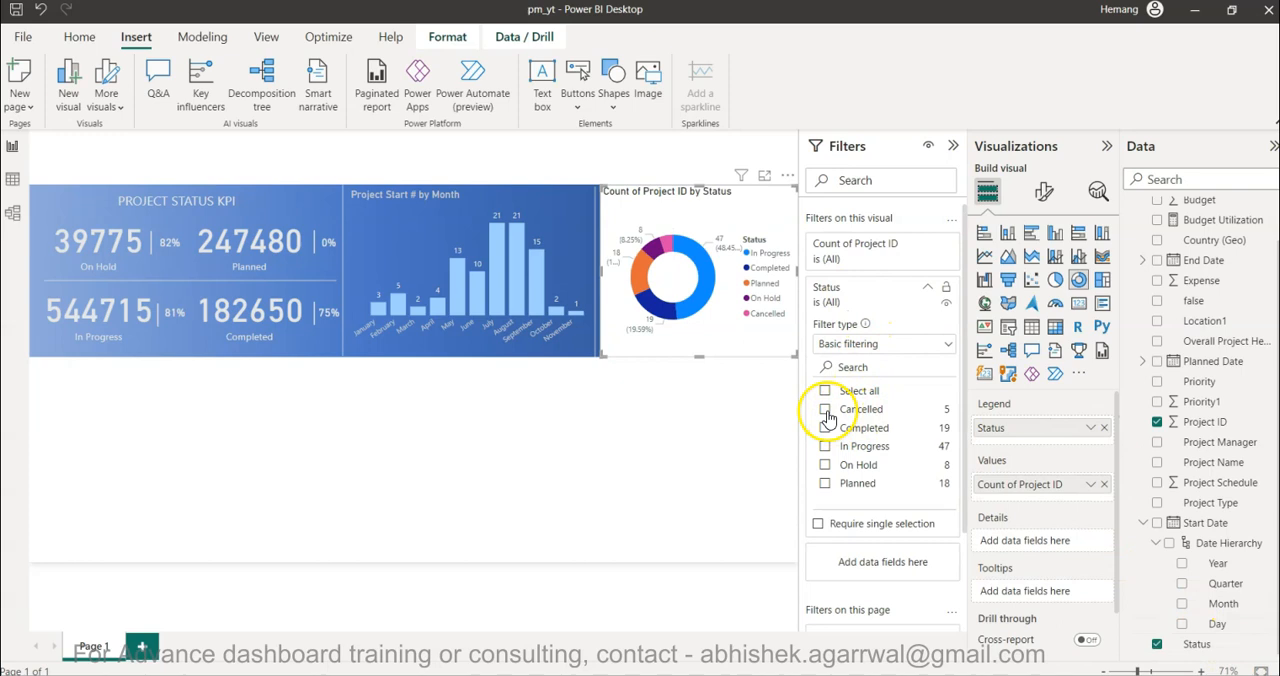
{"action": "left_click", "coordinate": [825, 411]}
{"action": "left_click", "coordinate": [825, 430]}
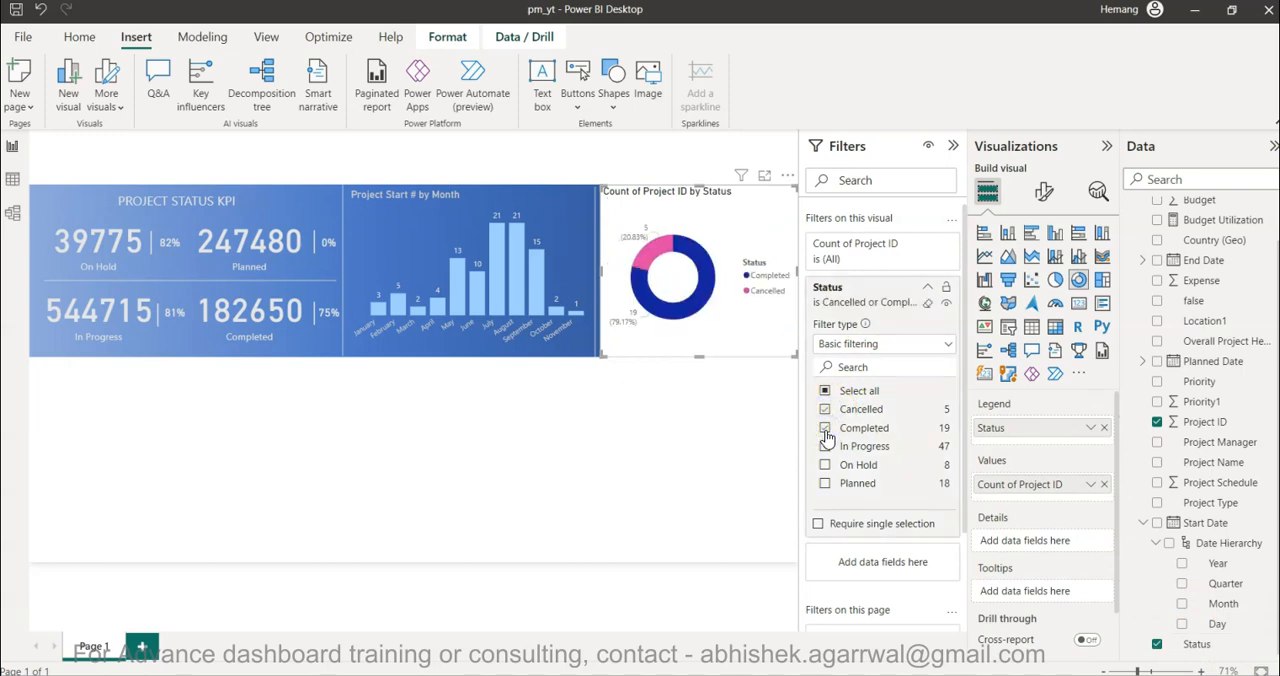
- Set the donut chart's Completed slice color to light blue, matching the columns of the column chart
{"action": "left_click", "coordinate": [1042, 200]}
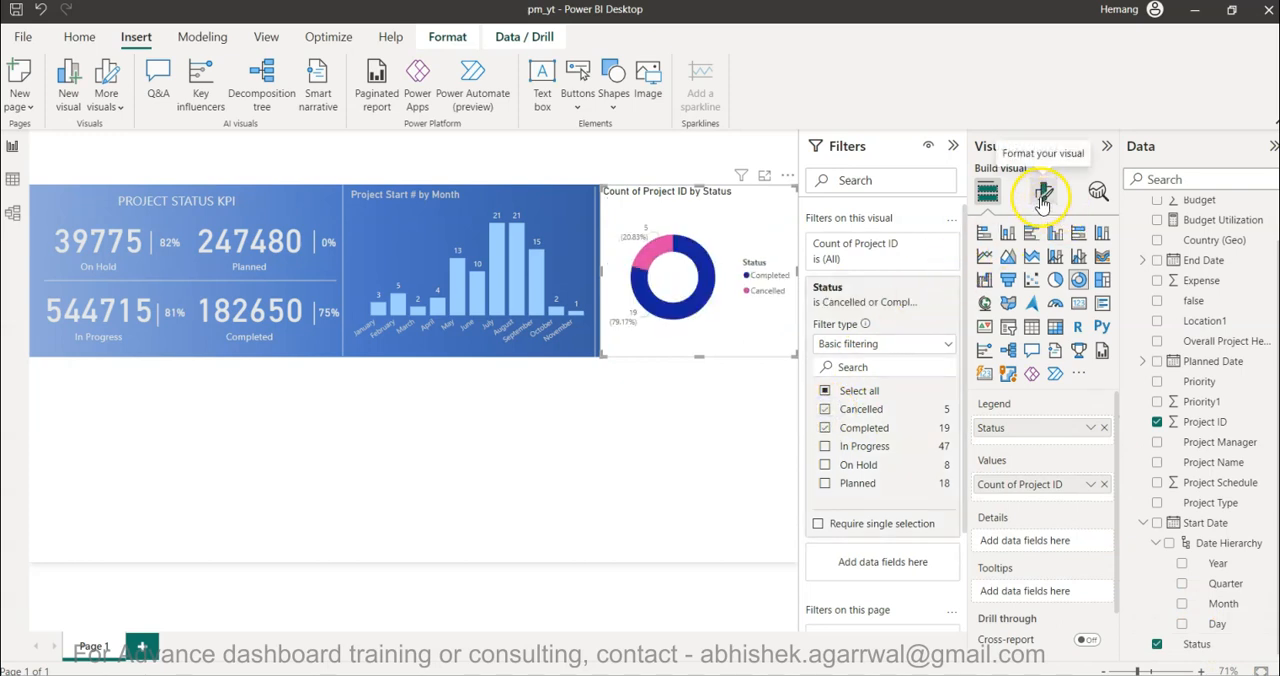
{"action": "left_click", "coordinate": [1003, 341]}
{"action": "left_click", "coordinate": [1003, 424]}
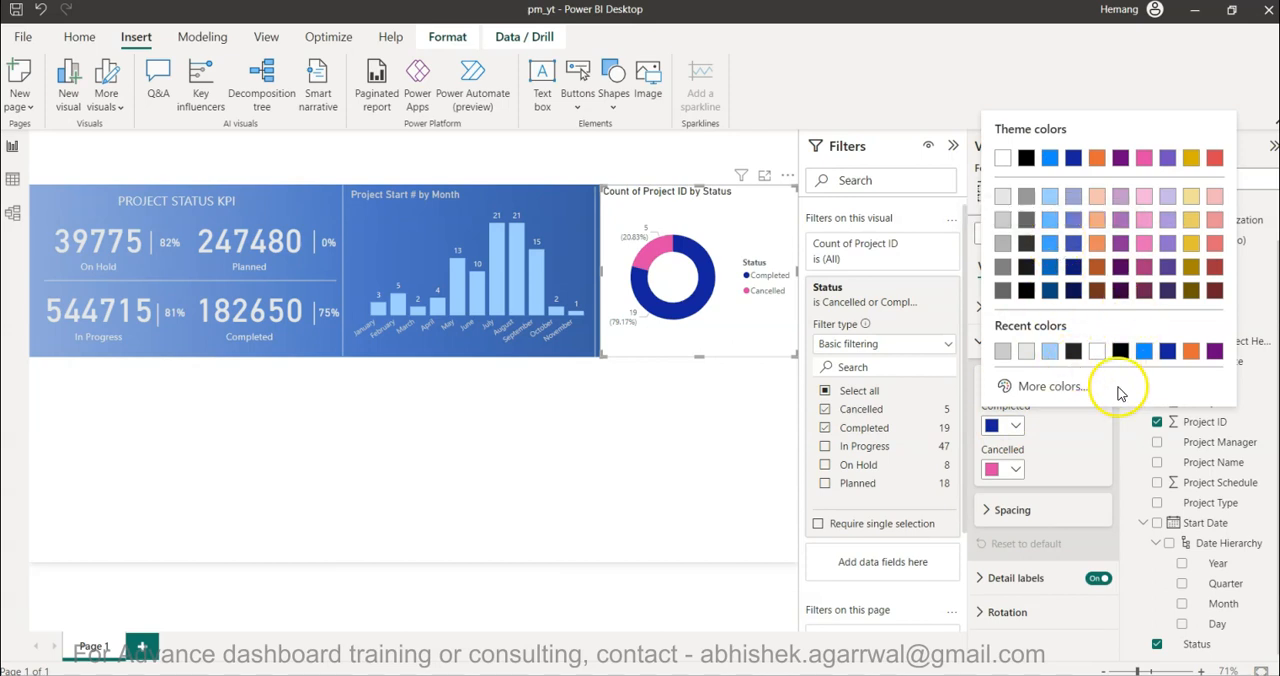
{"action": "left_click", "coordinate": [1051, 201]}
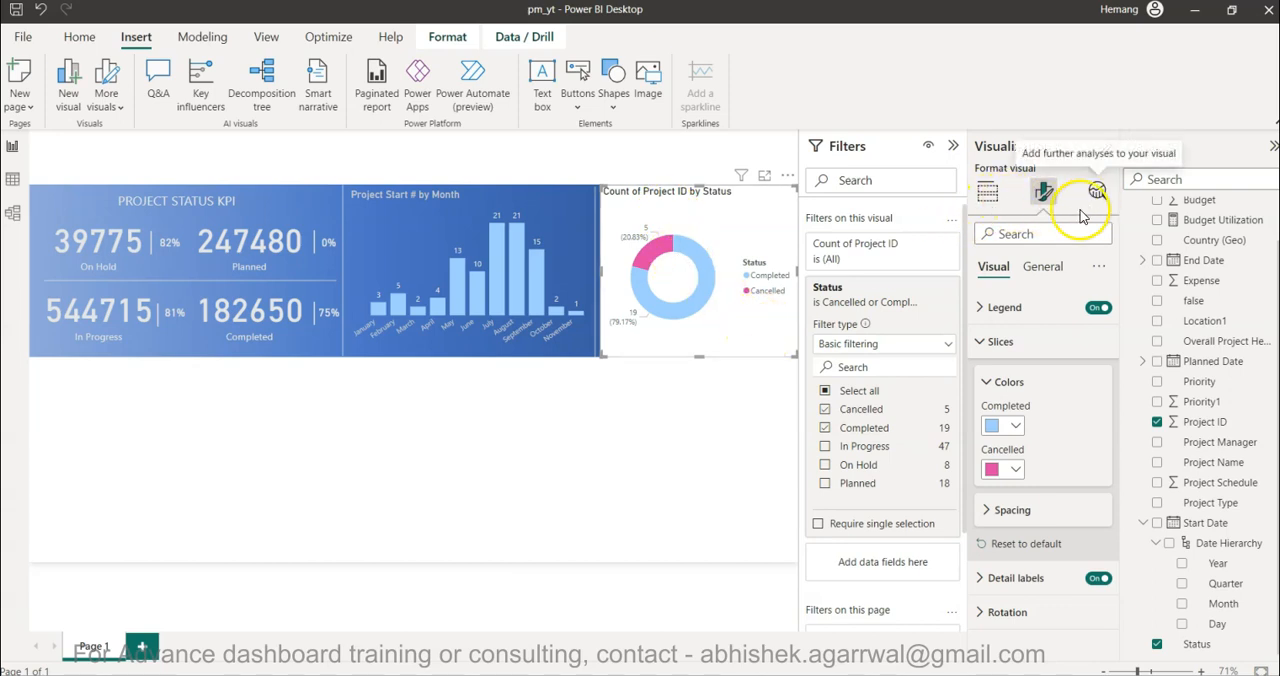
- Turn off the donut chart's background so the blue banner shows behind it
{"action": "left_click", "coordinate": [1042, 272]}
{"action": "left_click", "coordinate": [1046, 376]}
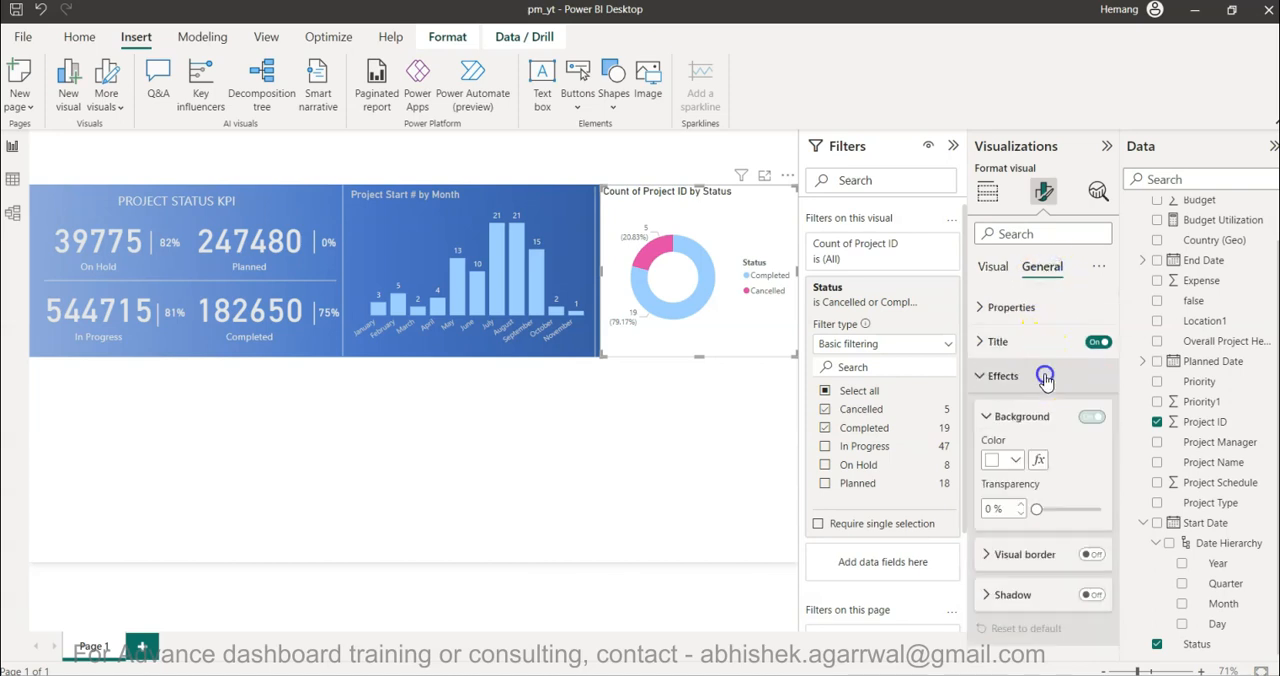
{"action": "left_click", "coordinate": [1079, 420]}
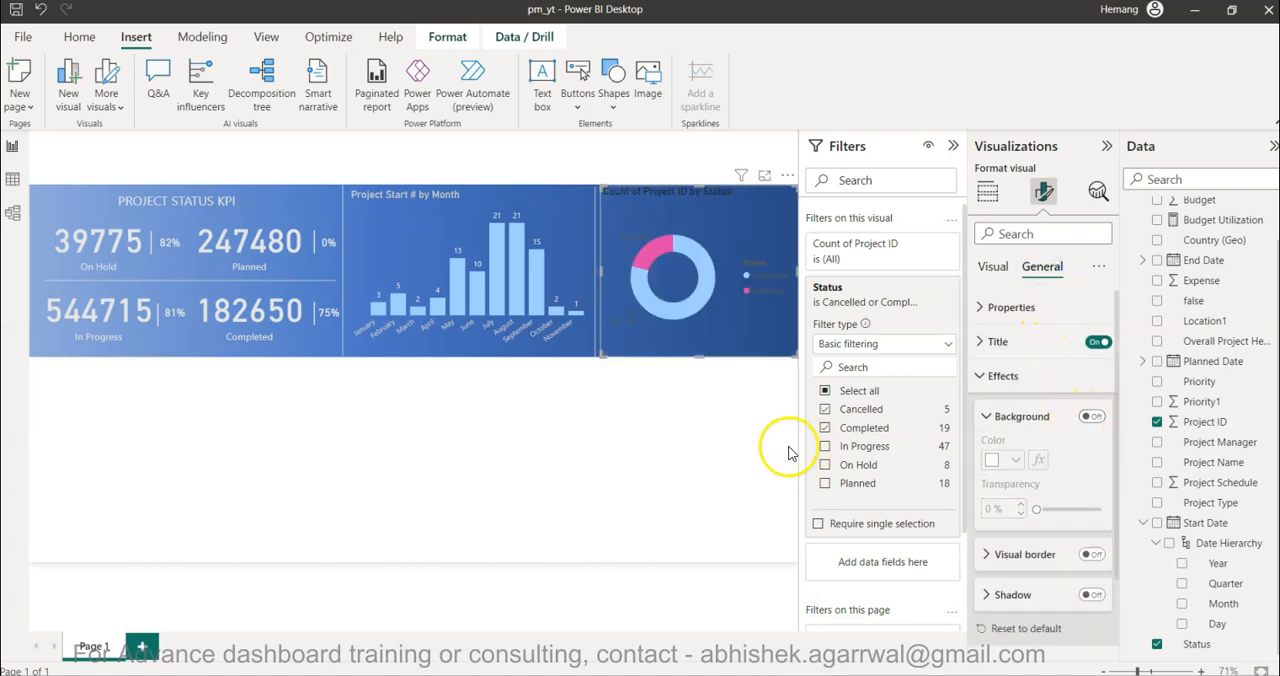
{"action": "left_click", "coordinate": [993, 377]}
{"action": "left_click", "coordinate": [997, 386]}
{"action": "left_click", "coordinate": [997, 388]}
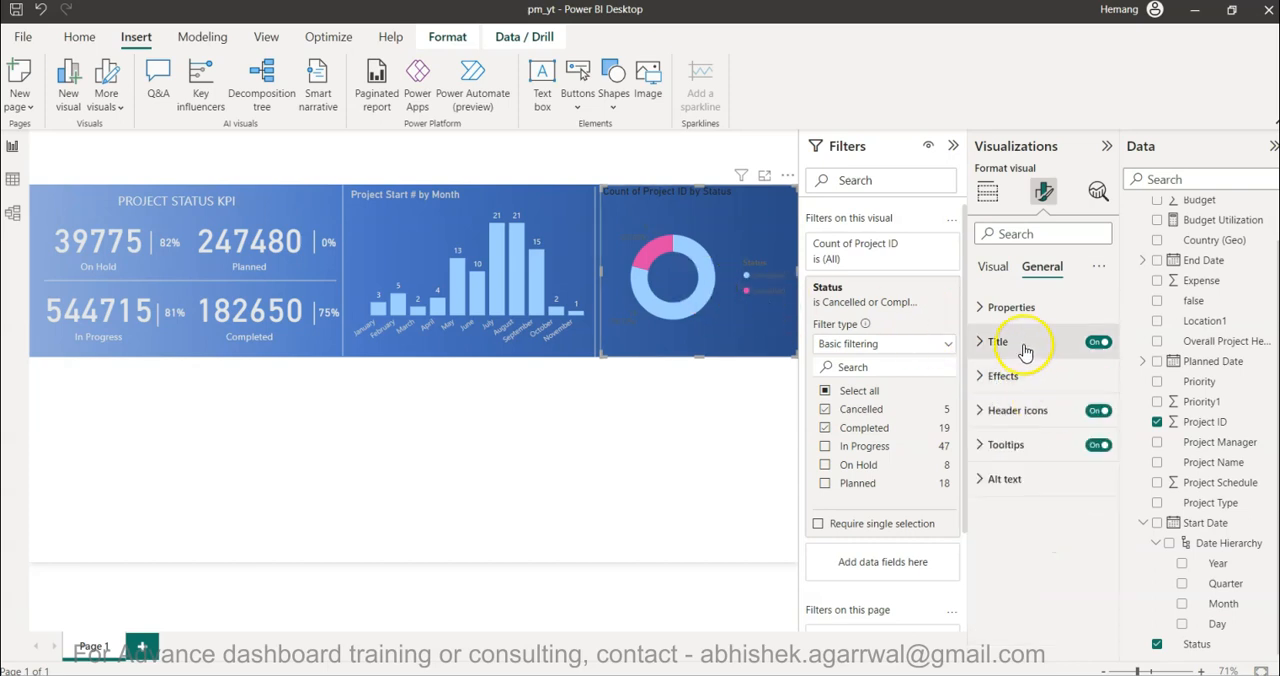
- Set the color of the donut chart's detail label values to the lightest gray theme shade
{"action": "left_click", "coordinate": [993, 266]}
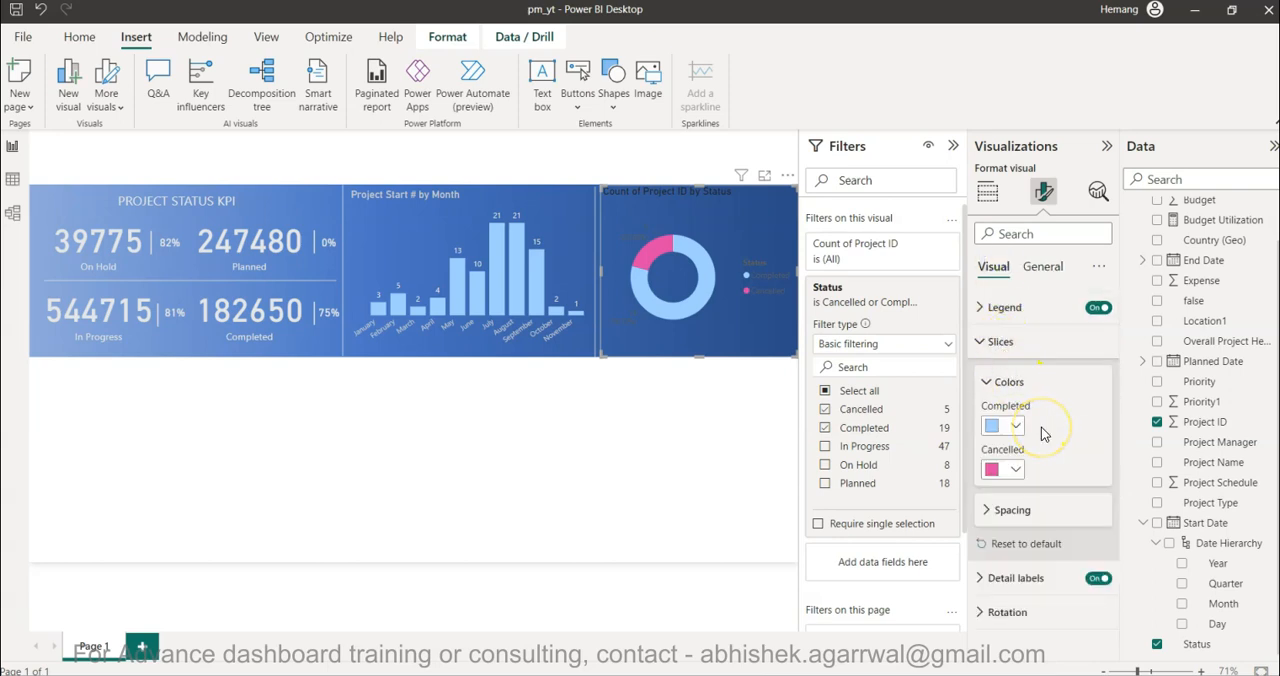
{"action": "left_click", "coordinate": [1020, 578]}
{"action": "scroll", "coordinate": [1025, 590], "scroll_direction": "down", "scroll_amount": 3}
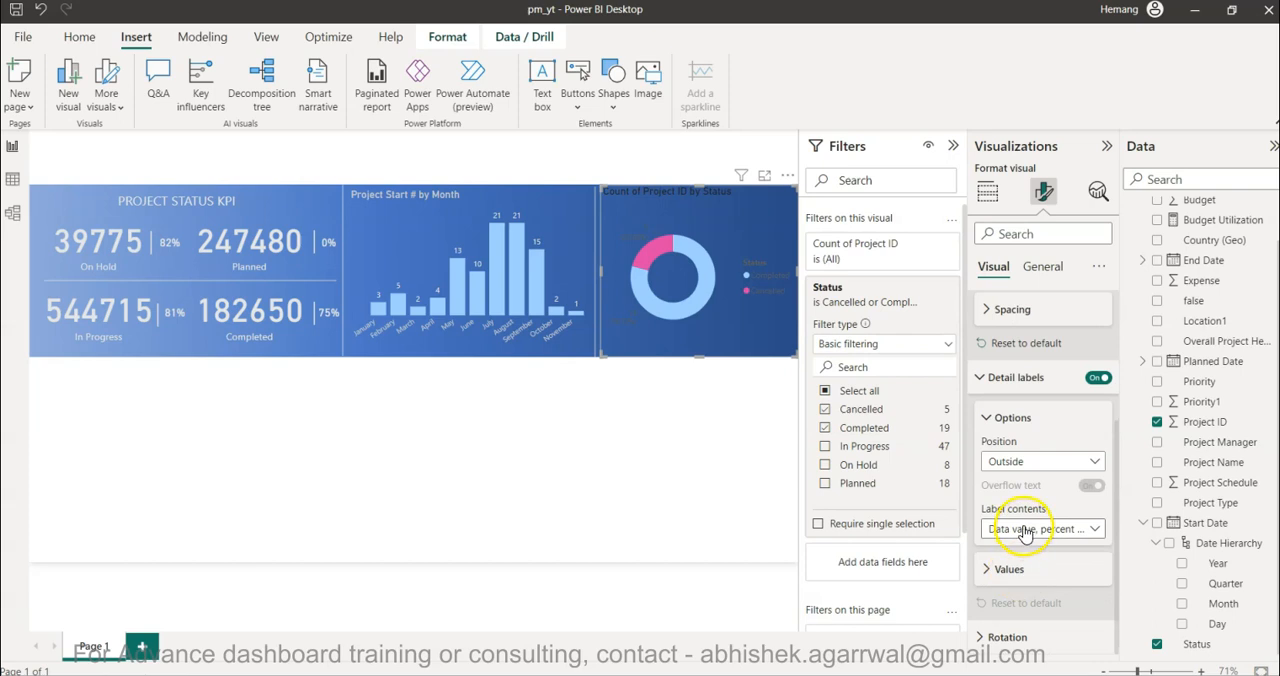
{"action": "left_click", "coordinate": [1015, 568]}
{"action": "scroll", "coordinate": [1022, 567], "scroll_direction": "down", "scroll_amount": 4}
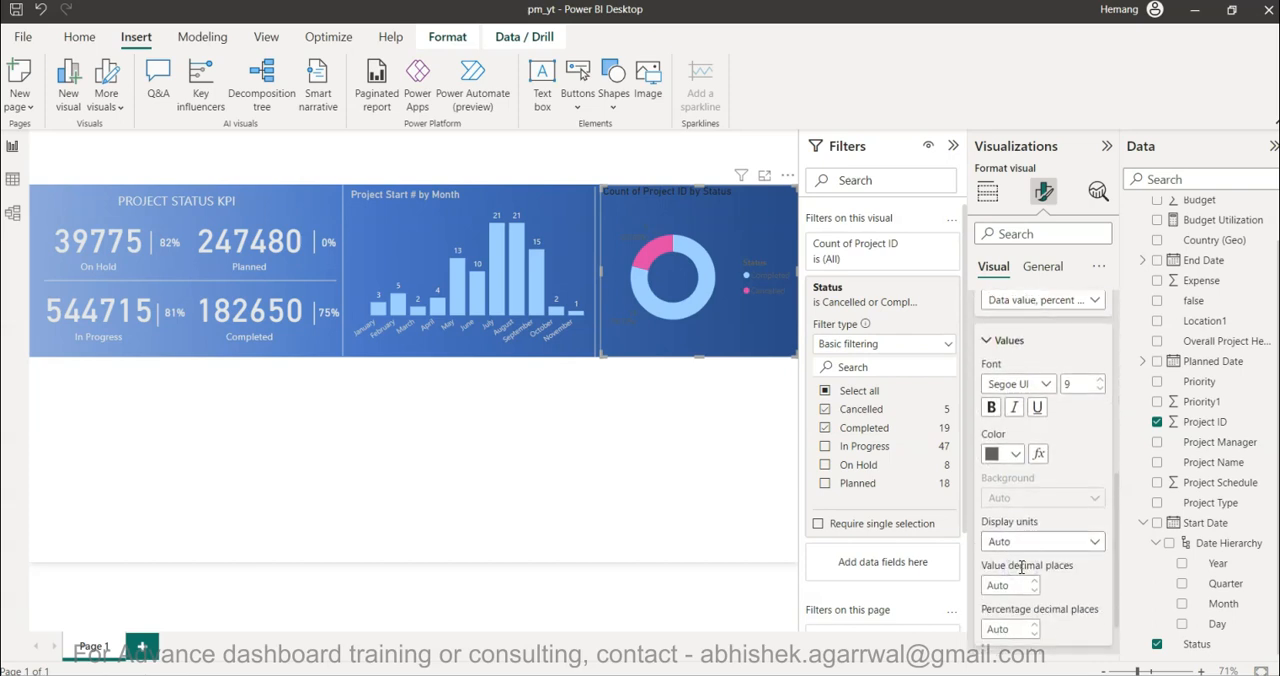
{"action": "left_click", "coordinate": [1004, 455]}
{"action": "left_click", "coordinate": [1004, 230]}
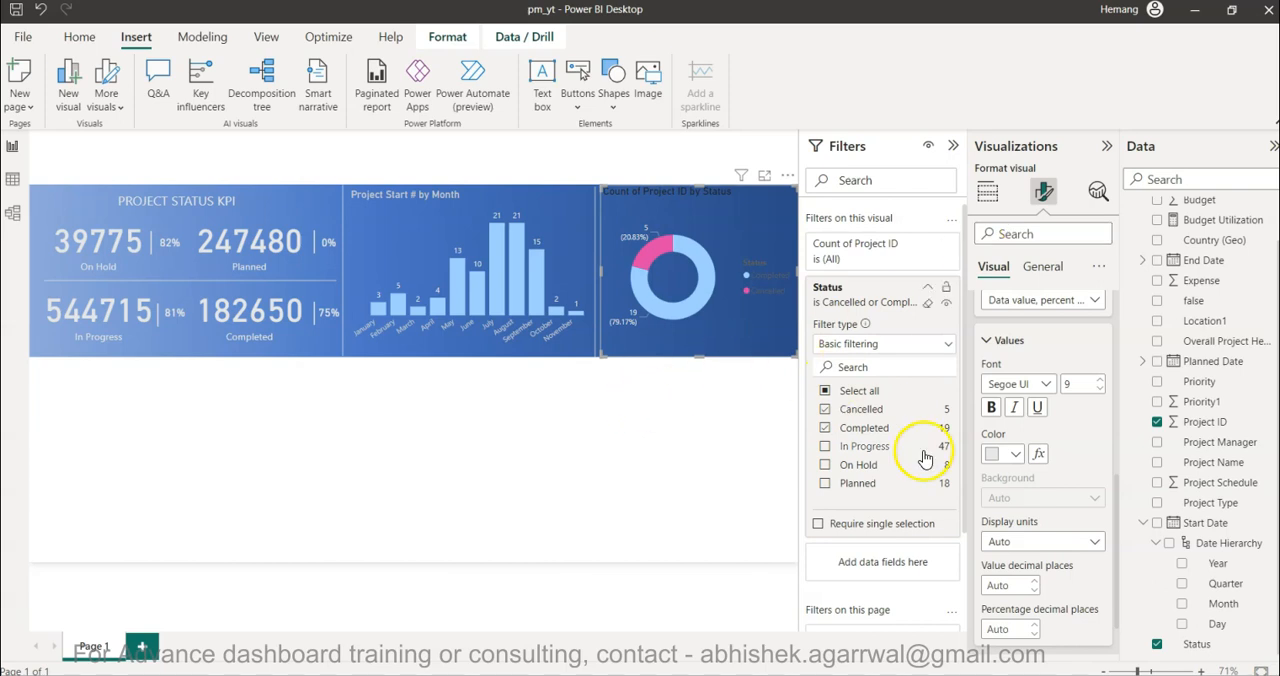
- Set the donut chart's legend text color to the lightest gray theme shade
{"action": "scroll", "coordinate": [1025, 462], "scroll_direction": "down", "scroll_amount": 1}
{"action": "scroll", "coordinate": [1025, 462], "scroll_direction": "up", "scroll_amount": 5}
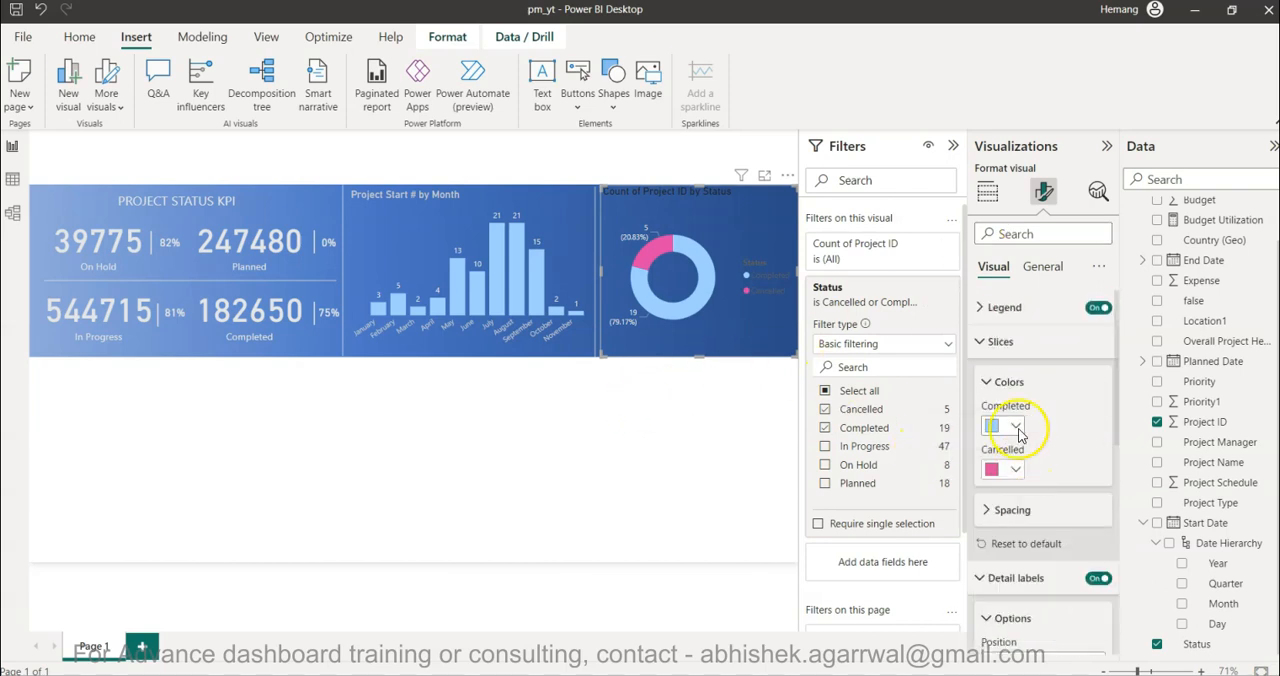
{"action": "left_click", "coordinate": [1003, 341]}
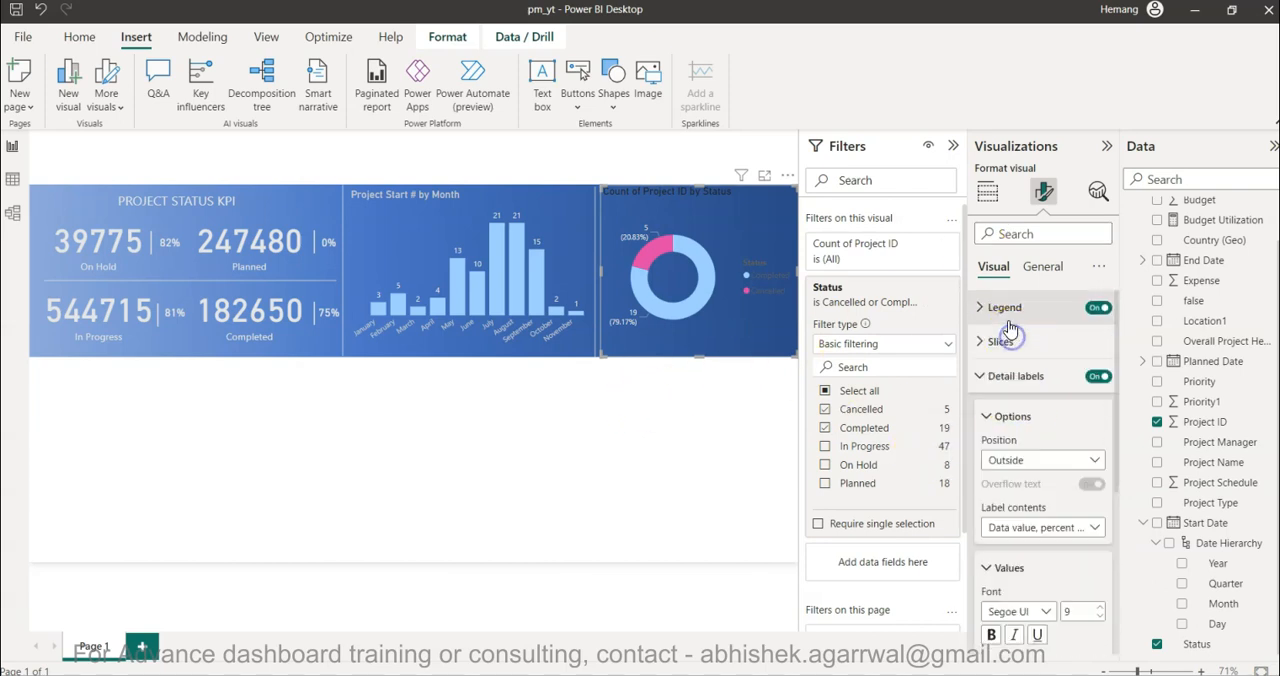
{"action": "left_click", "coordinate": [1005, 307]}
{"action": "left_click", "coordinate": [1005, 431]}
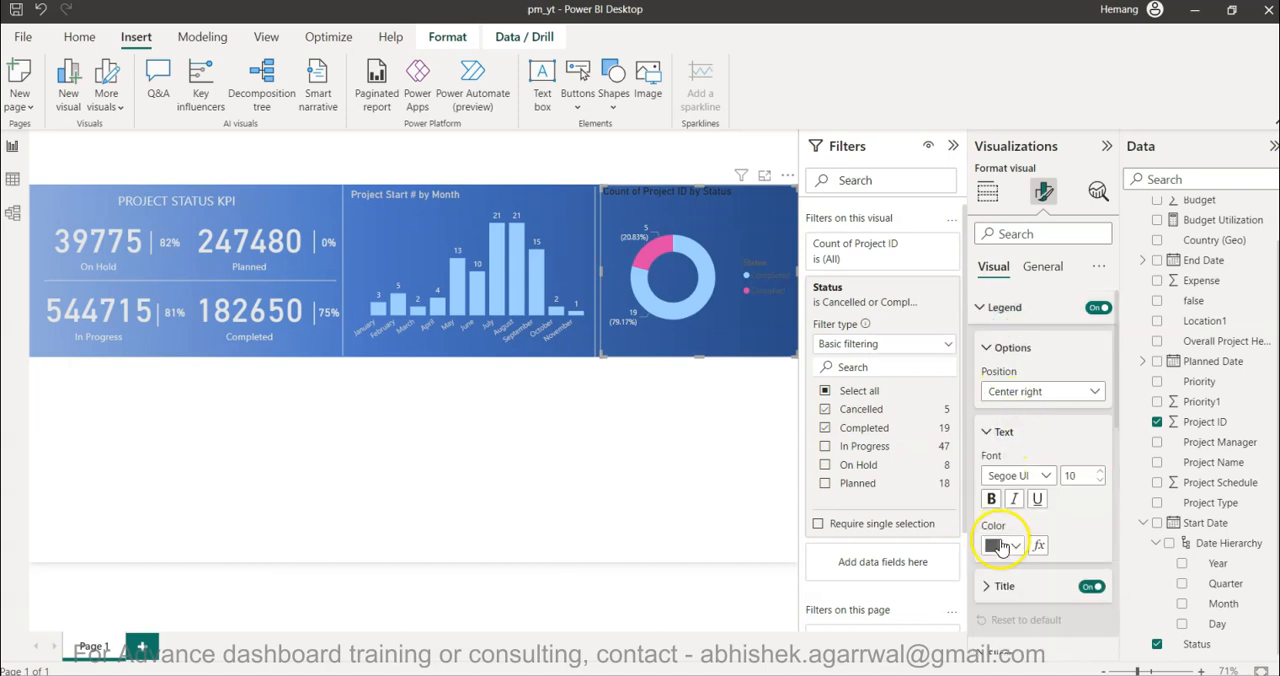
{"action": "left_click", "coordinate": [998, 545]}
{"action": "left_click", "coordinate": [1006, 328]}
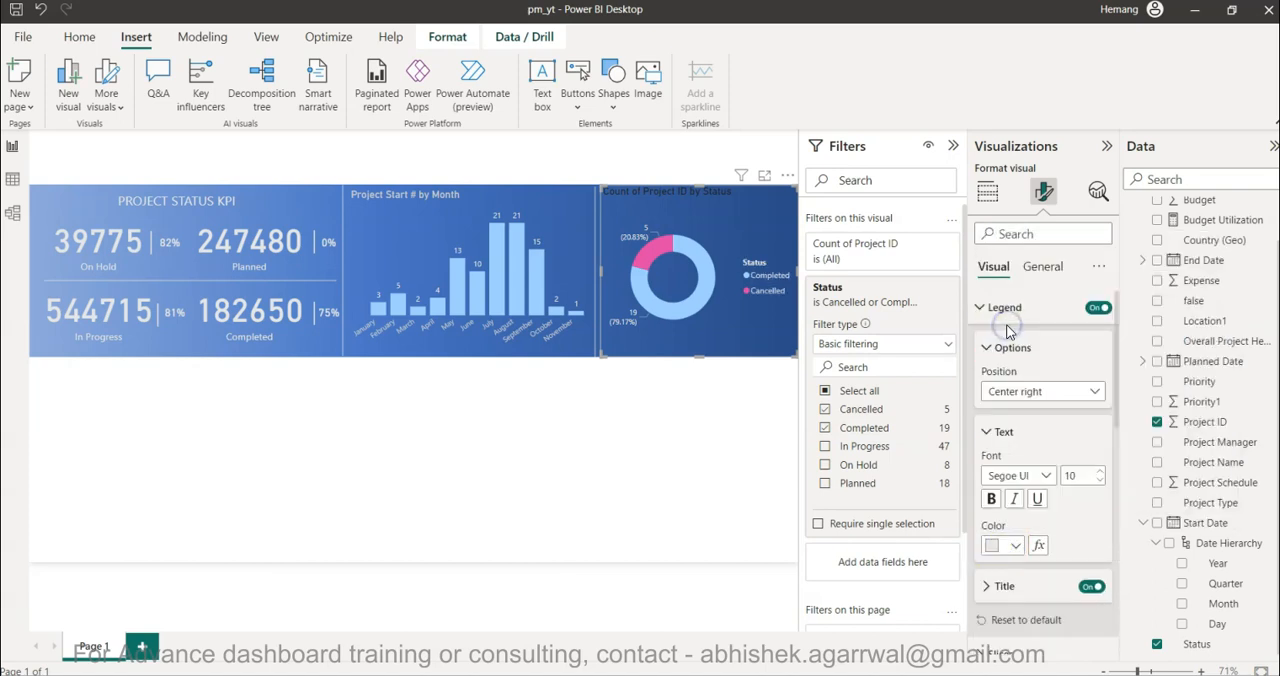
{"action": "left_click", "coordinate": [689, 448]}
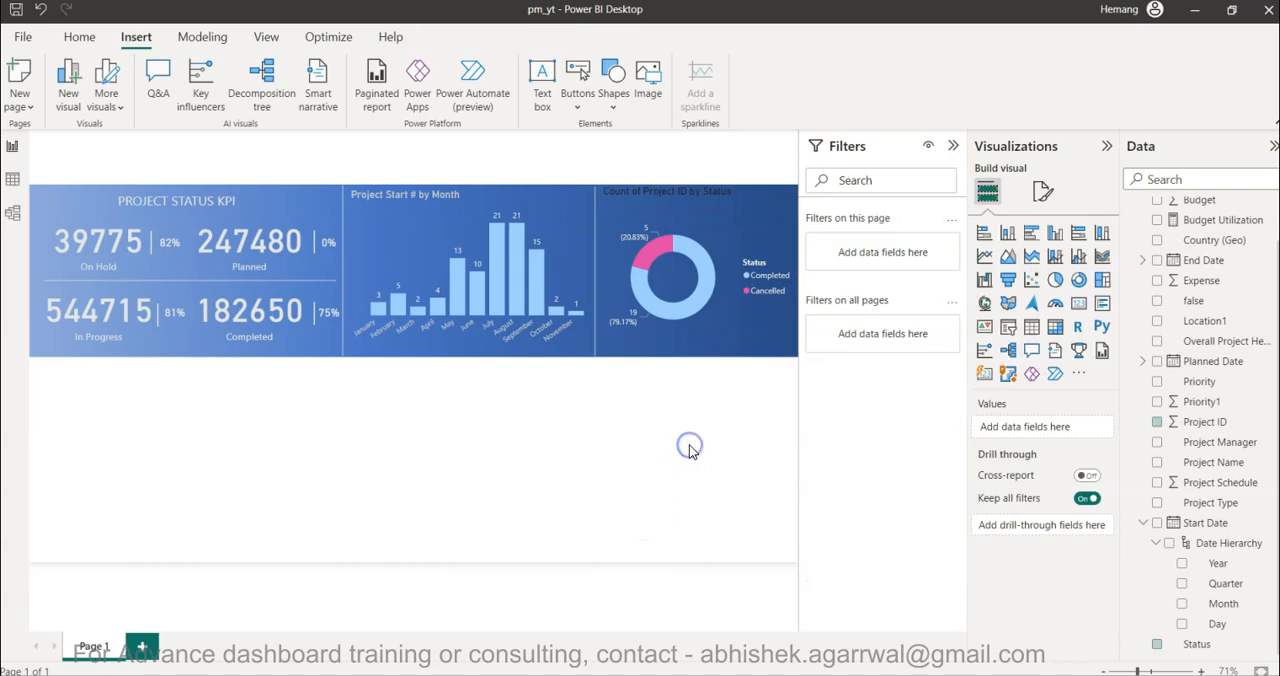
- Change the donut chart's title text to "Project Completion and Cancelled Status"
{"action": "left_click", "coordinate": [684, 196]}
{"action": "left_click", "coordinate": [1041, 191]}
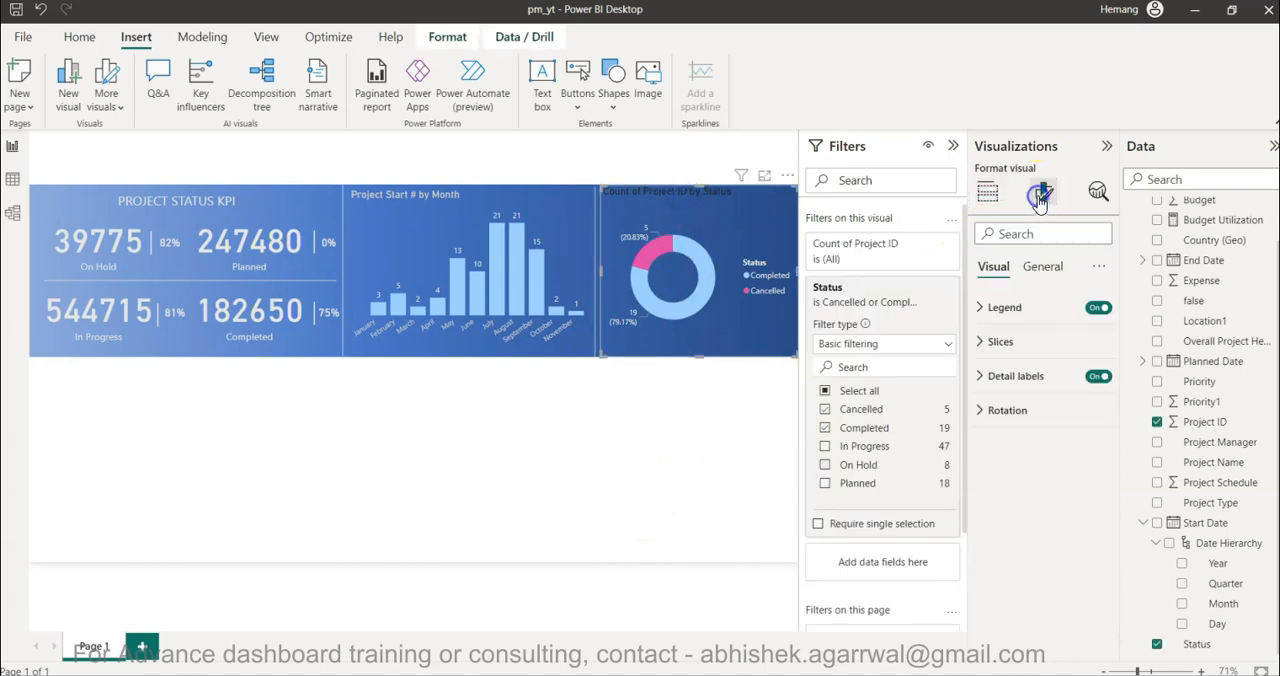
{"action": "left_click", "coordinate": [1042, 266]}
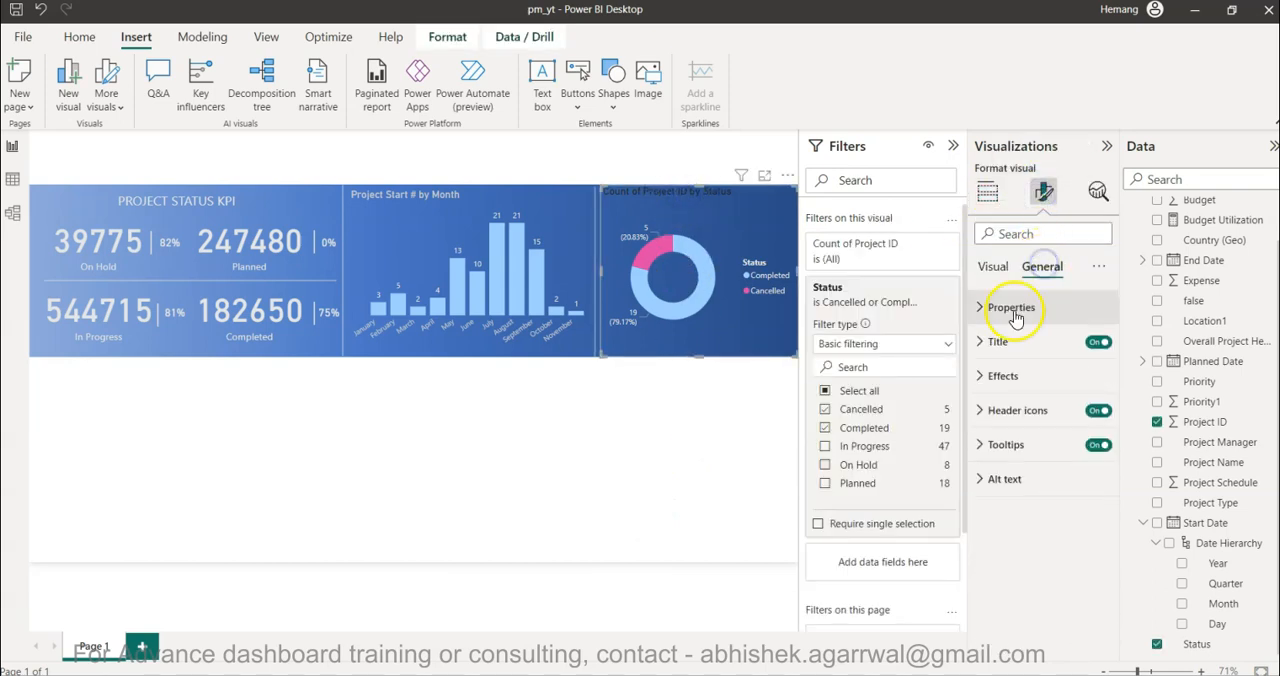
{"action": "left_click", "coordinate": [998, 341]}
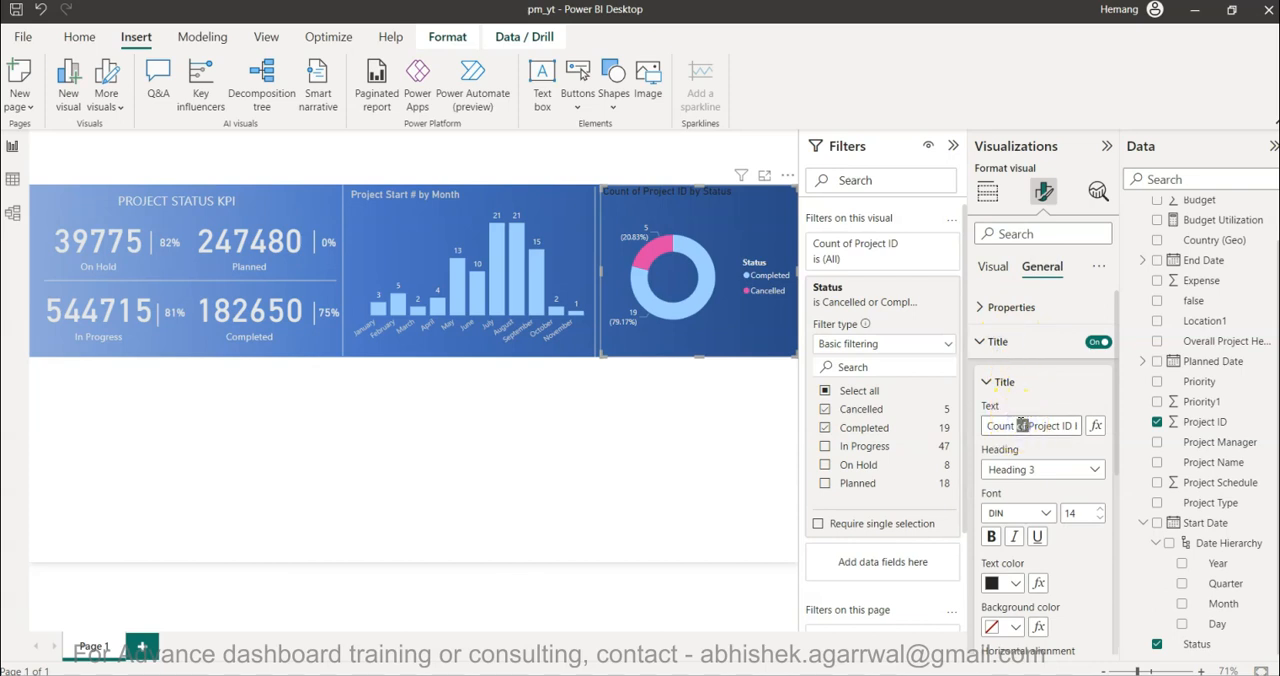
{"action": "triple_click", "coordinate": [1021, 425]}
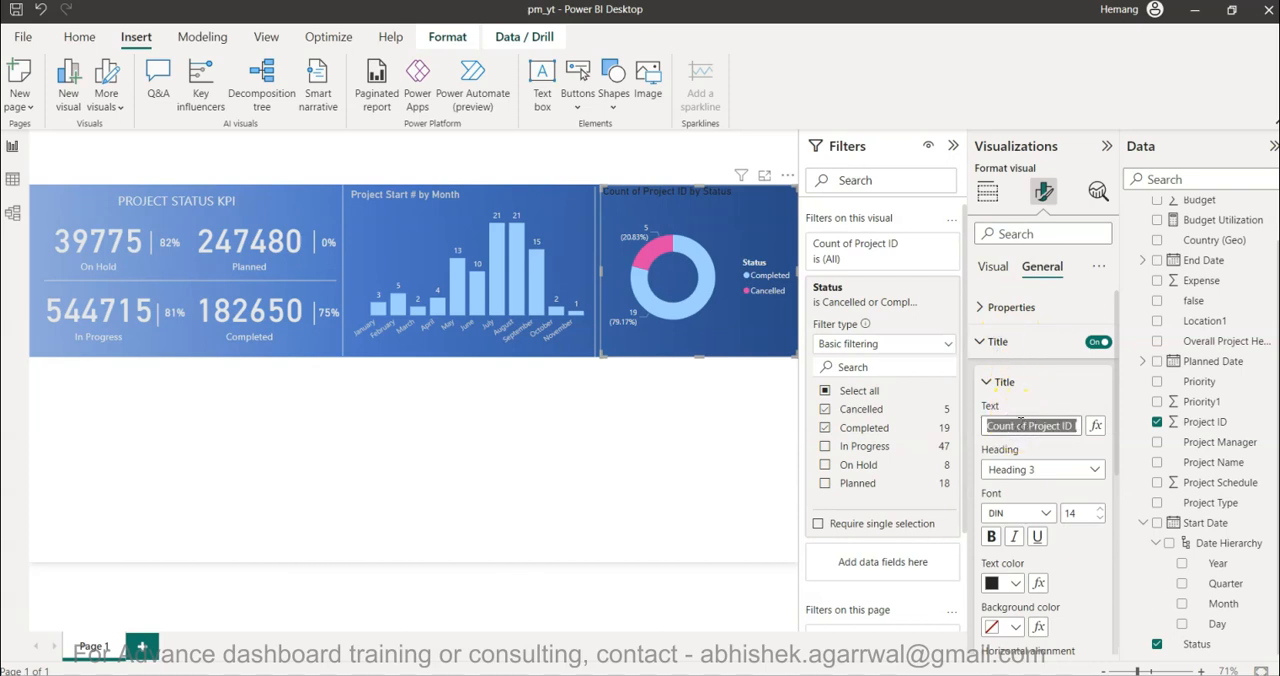
{"action": "type", "text": "Project C"}
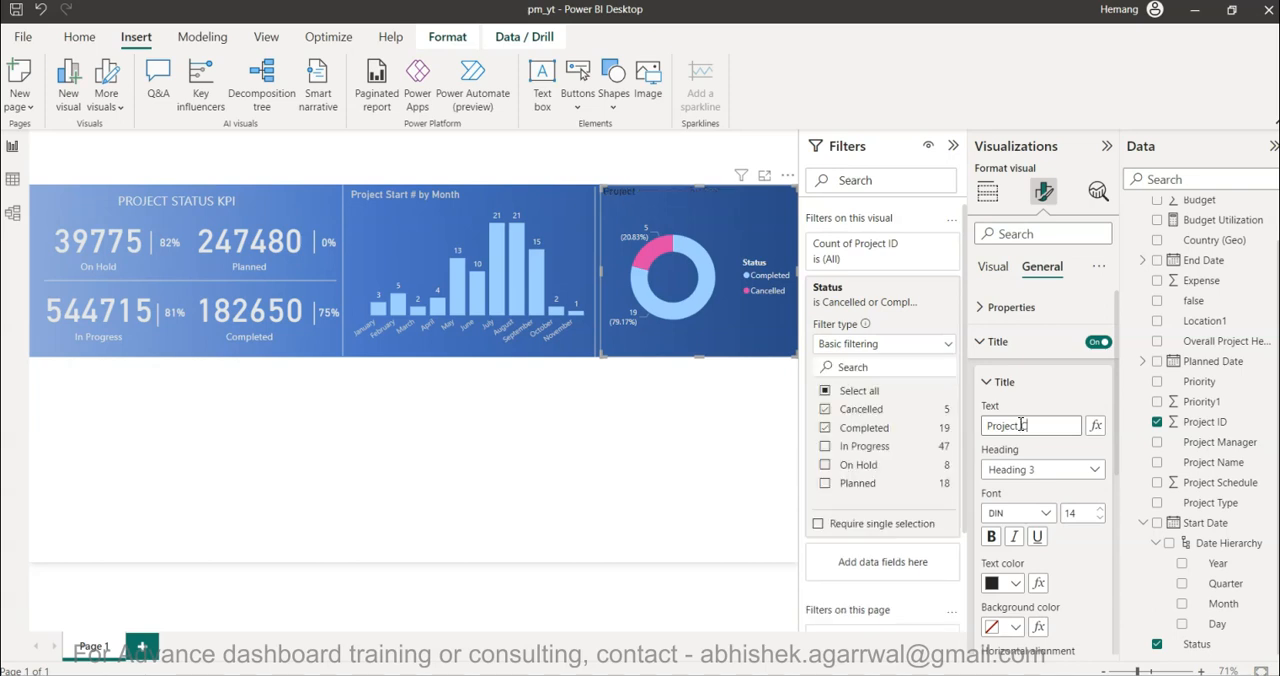
{"action": "type", "text": "ompletion "}
{"action": "type", "text": "and Cancelled St"}
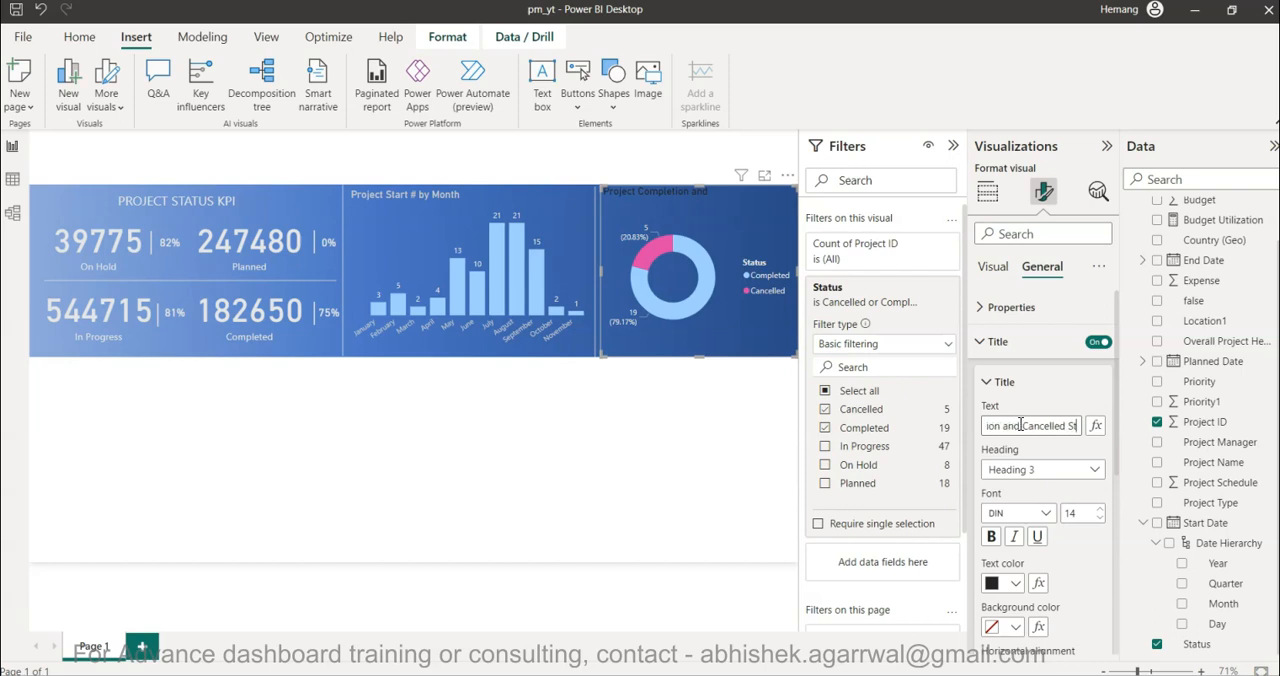
{"action": "key", "text": "BackSpace"}
{"action": "key", "text": "BackSpace"}
- Set the donut chart's title color to the second-lightest gray theme shade
{"action": "left_click", "coordinate": [995, 584]}
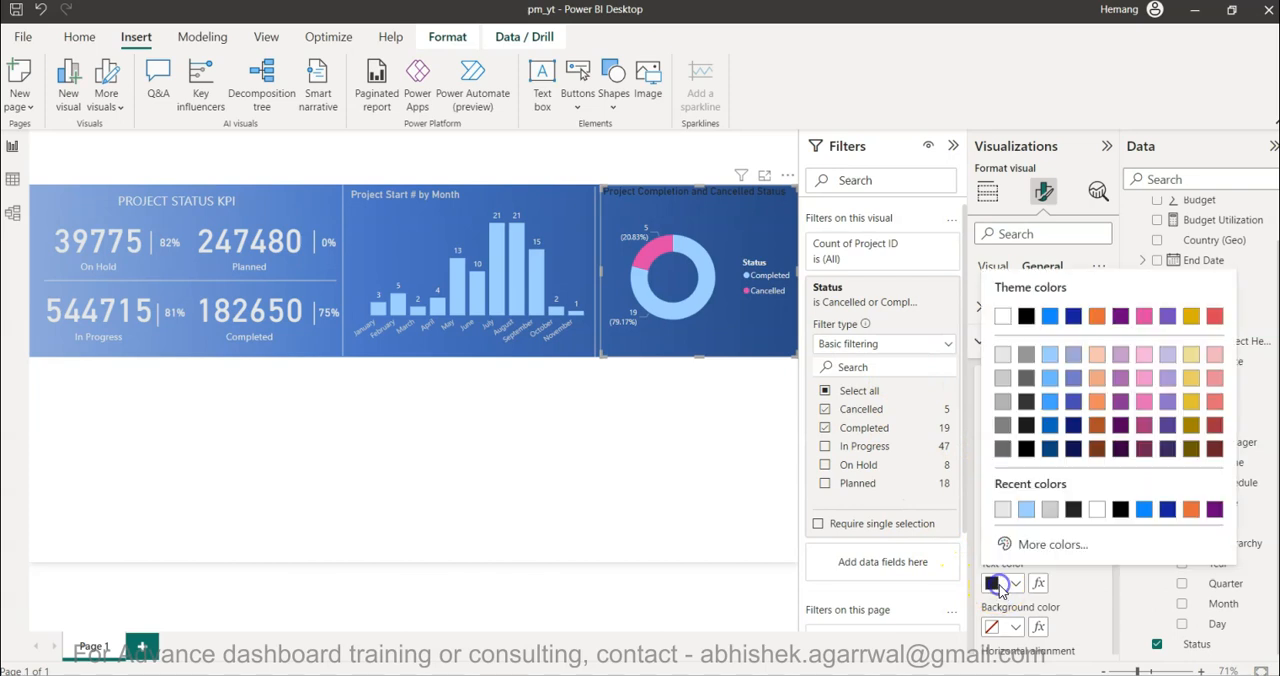
{"action": "left_click", "coordinate": [1003, 377]}
{"action": "left_click", "coordinate": [618, 492]}
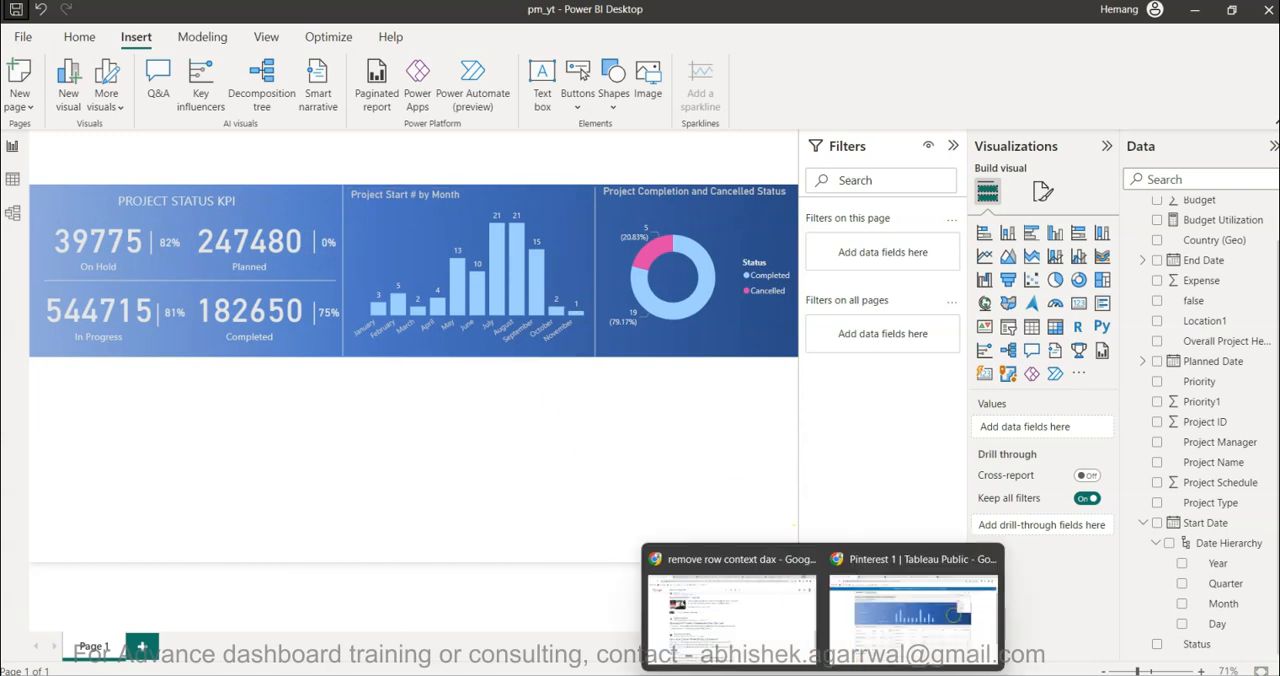
- Check the layout of the reference Project Management Dashboard on Tableau Public in the browser, and return to Power BI Desktop
{"action": "left_click", "coordinate": [880, 650]}
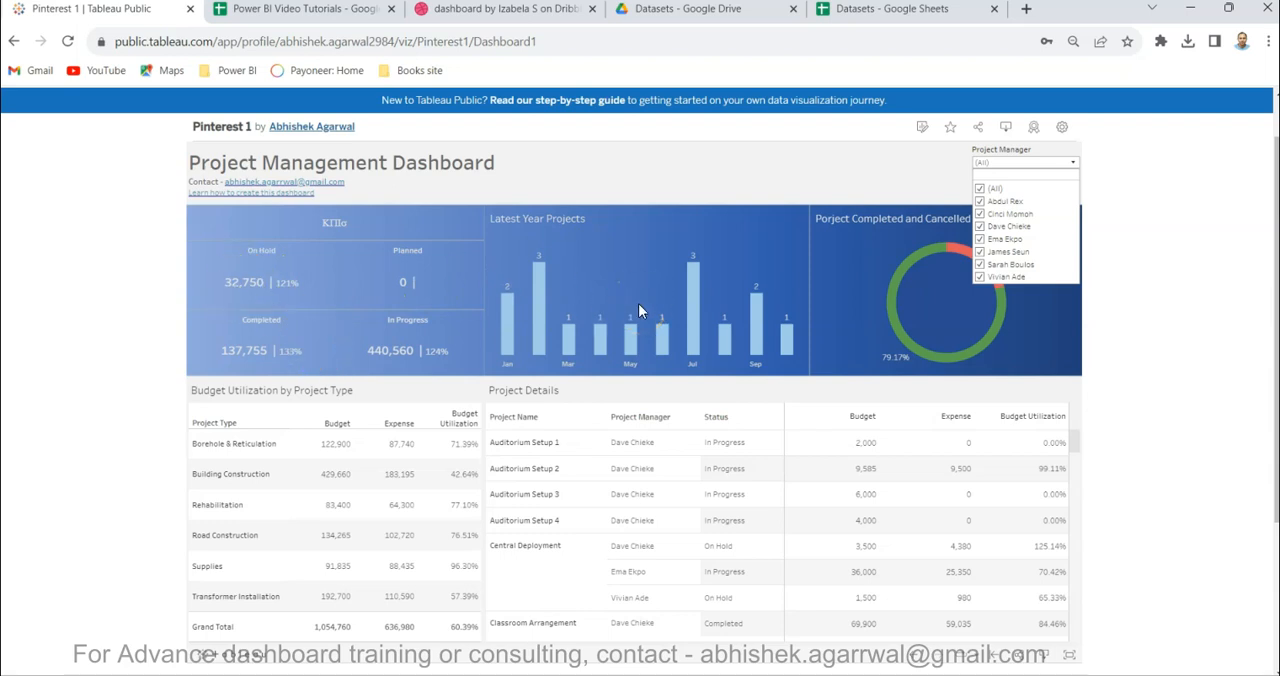
{"action": "key", "text": "alt+Tab"}
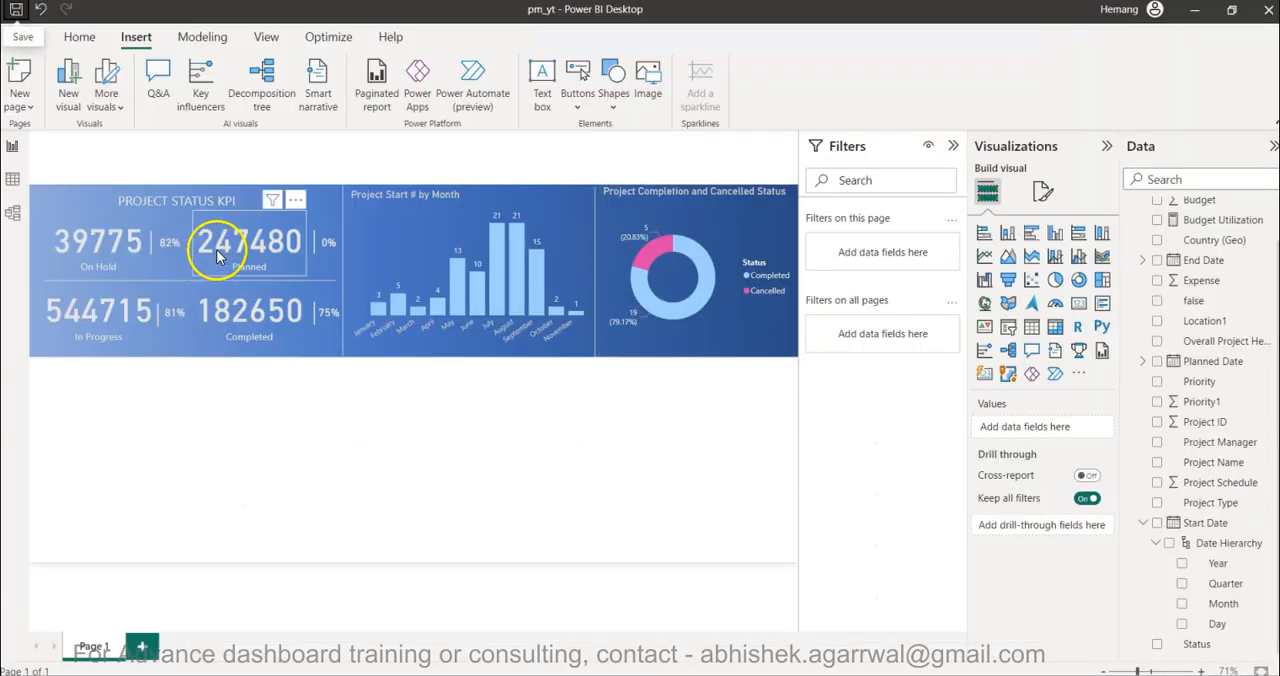
- Insert a table visual on the blank area below the banner and add the Project Type field as its column
{"action": "left_click", "coordinate": [312, 501]}
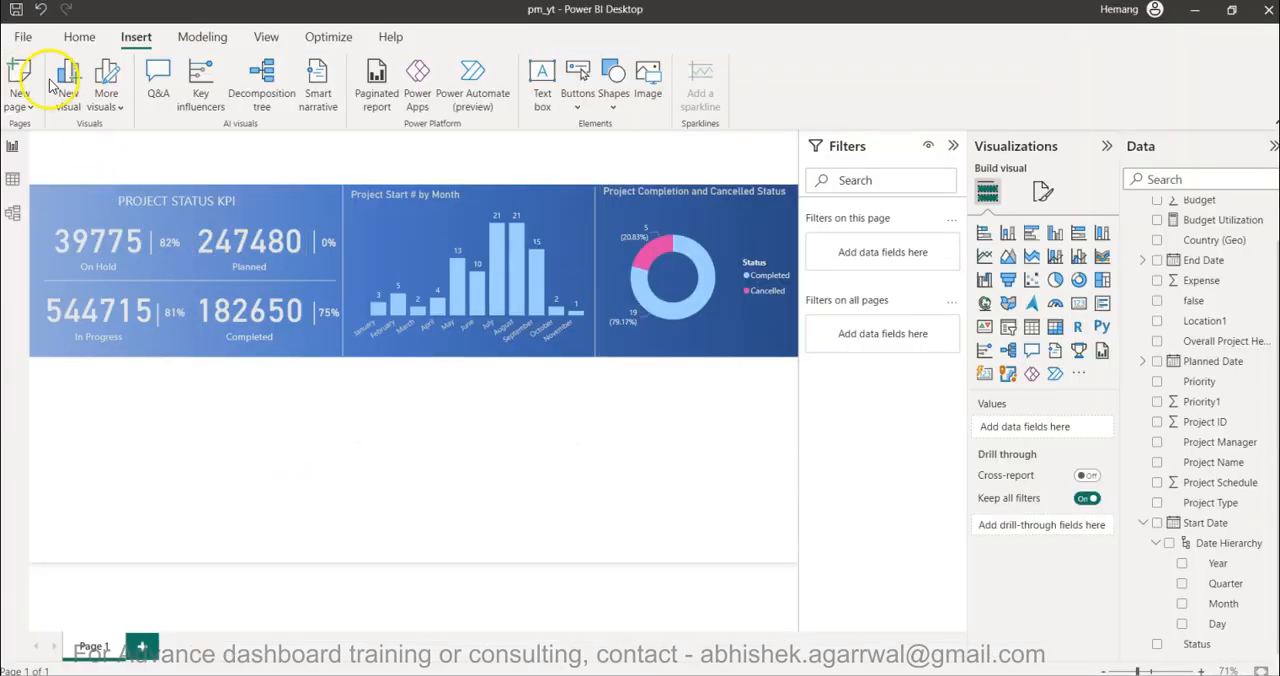
{"action": "left_click", "coordinate": [305, 428]}
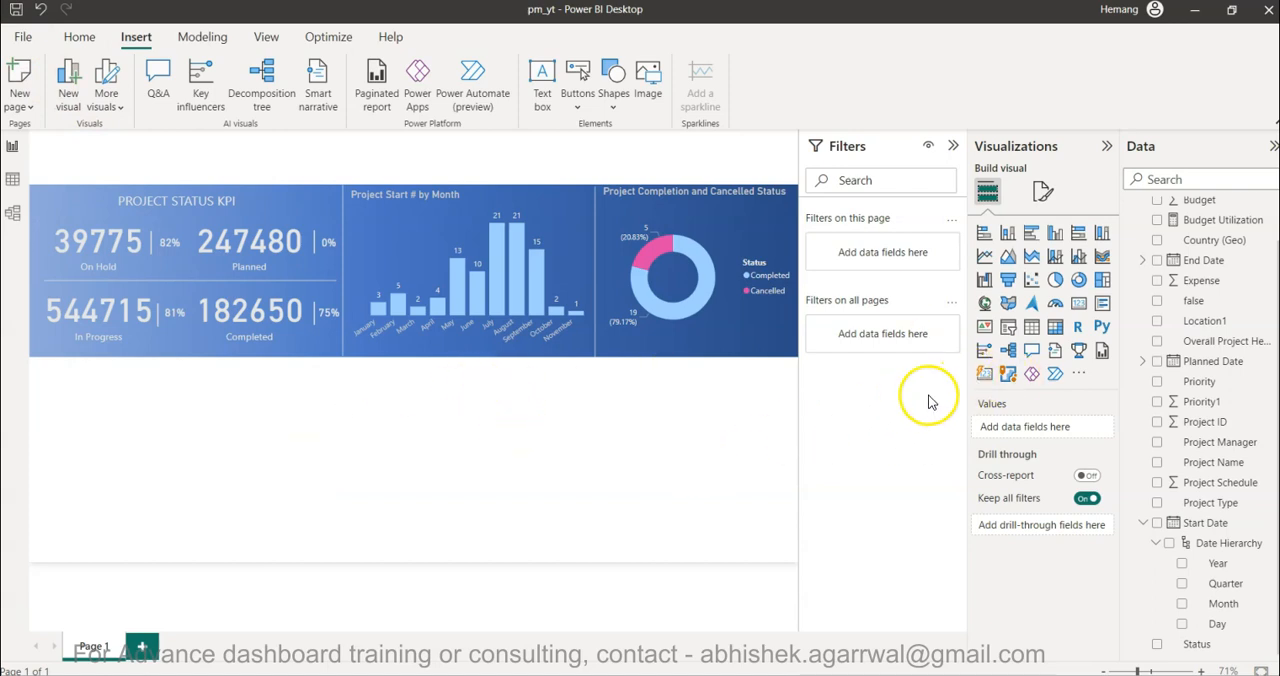
{"action": "left_click", "coordinate": [1032, 334]}
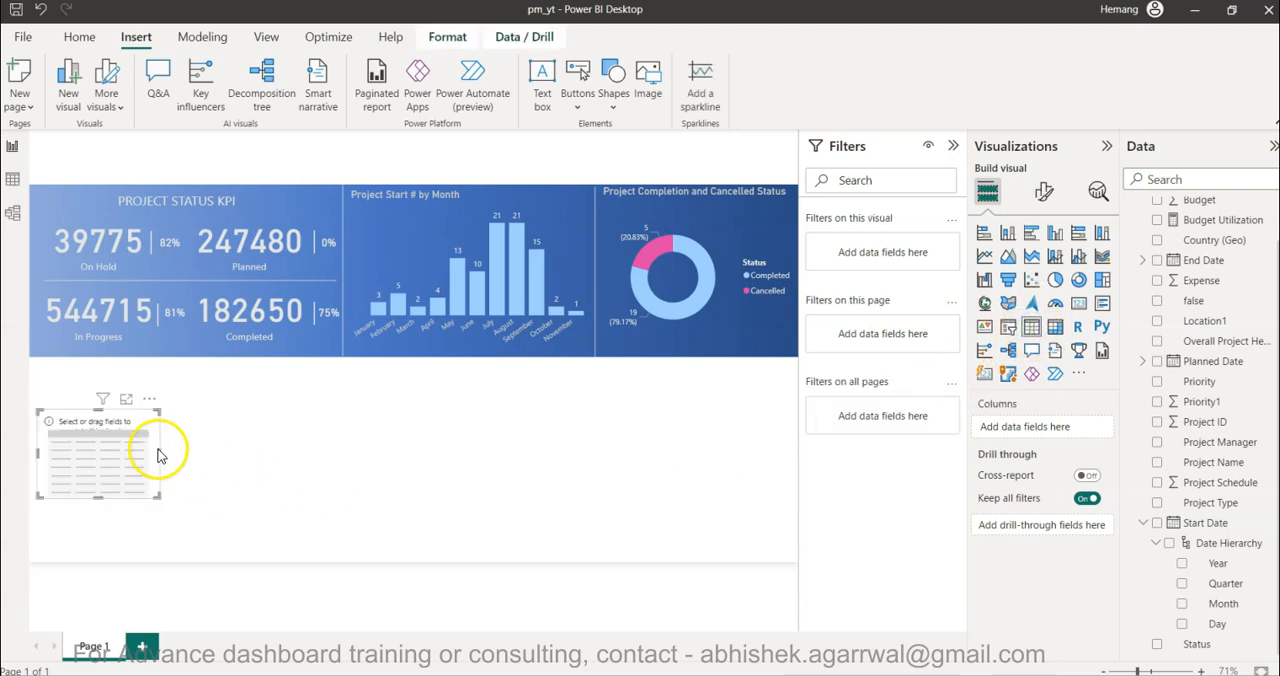
{"action": "left_click", "coordinate": [1150, 523]}
{"action": "left_click_drag", "start_coordinate": [1217, 558], "coordinate": [1038, 430]}
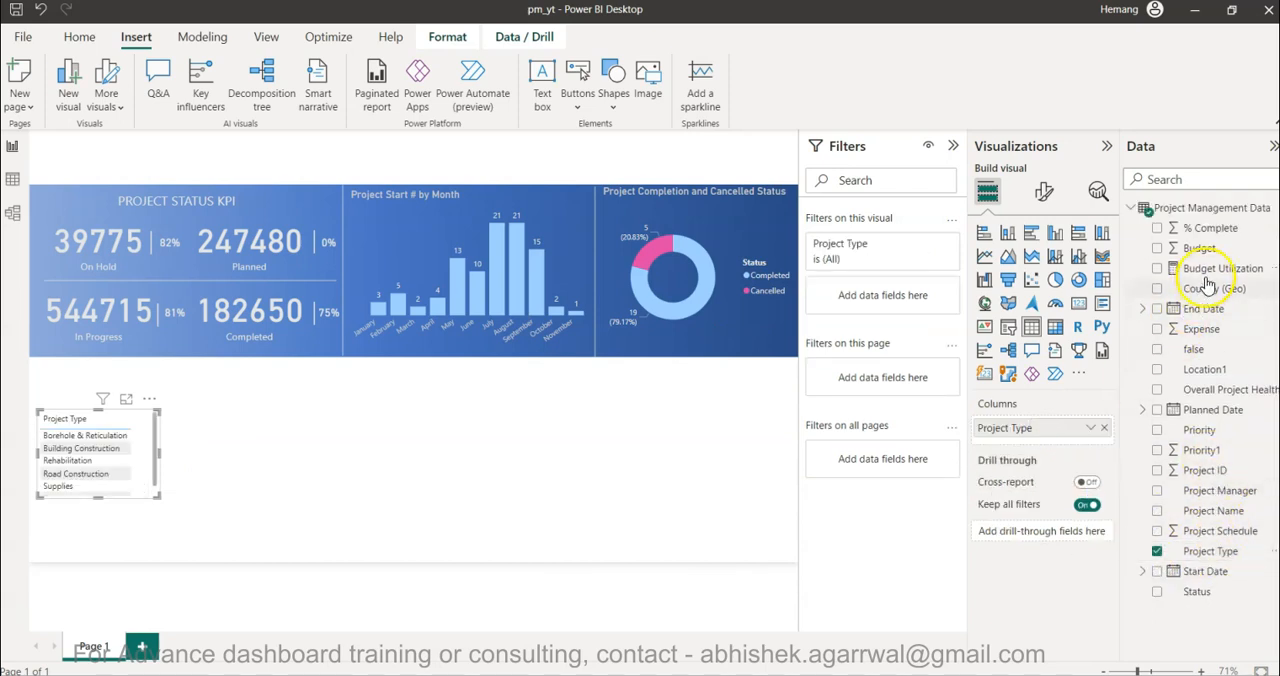
- Add Budget, Expense and Budget Utilization columns to the table and enlarge it so that all four columns fit
{"action": "left_click_drag", "start_coordinate": [1228, 332], "coordinate": [1049, 446]}
{"action": "left_click_drag", "start_coordinate": [1045, 443], "coordinate": [1045, 444]}
{"action": "left_click_drag", "start_coordinate": [1207, 258], "coordinate": [1068, 450]}
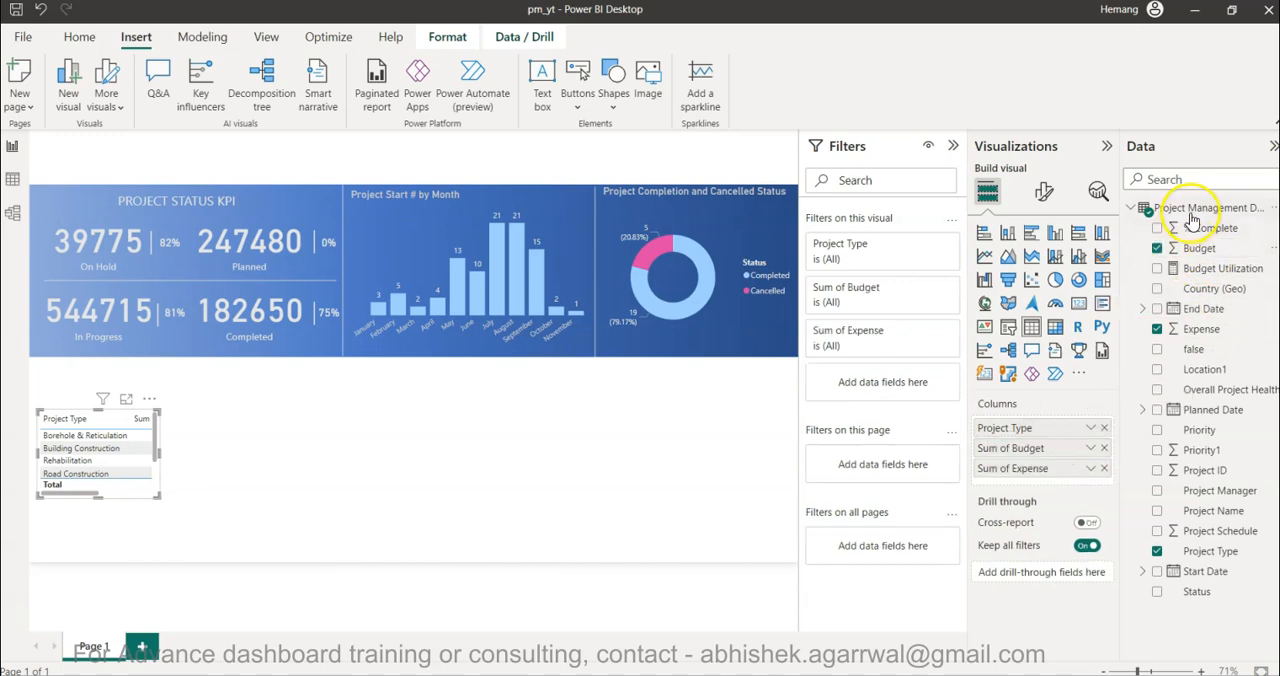
{"action": "left_click_drag", "start_coordinate": [1171, 270], "coordinate": [1036, 470]}
{"action": "left_click_drag", "start_coordinate": [156, 499], "coordinate": [188, 563]}
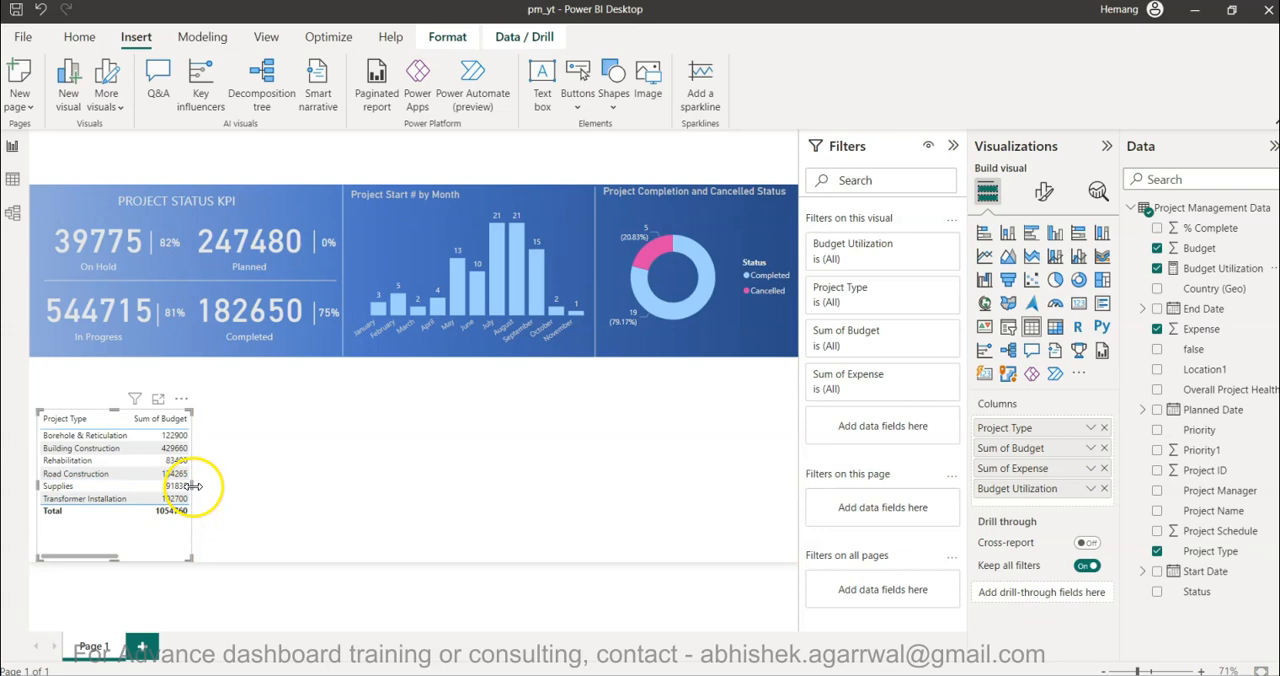
{"action": "left_click_drag", "start_coordinate": [193, 485], "coordinate": [332, 490]}
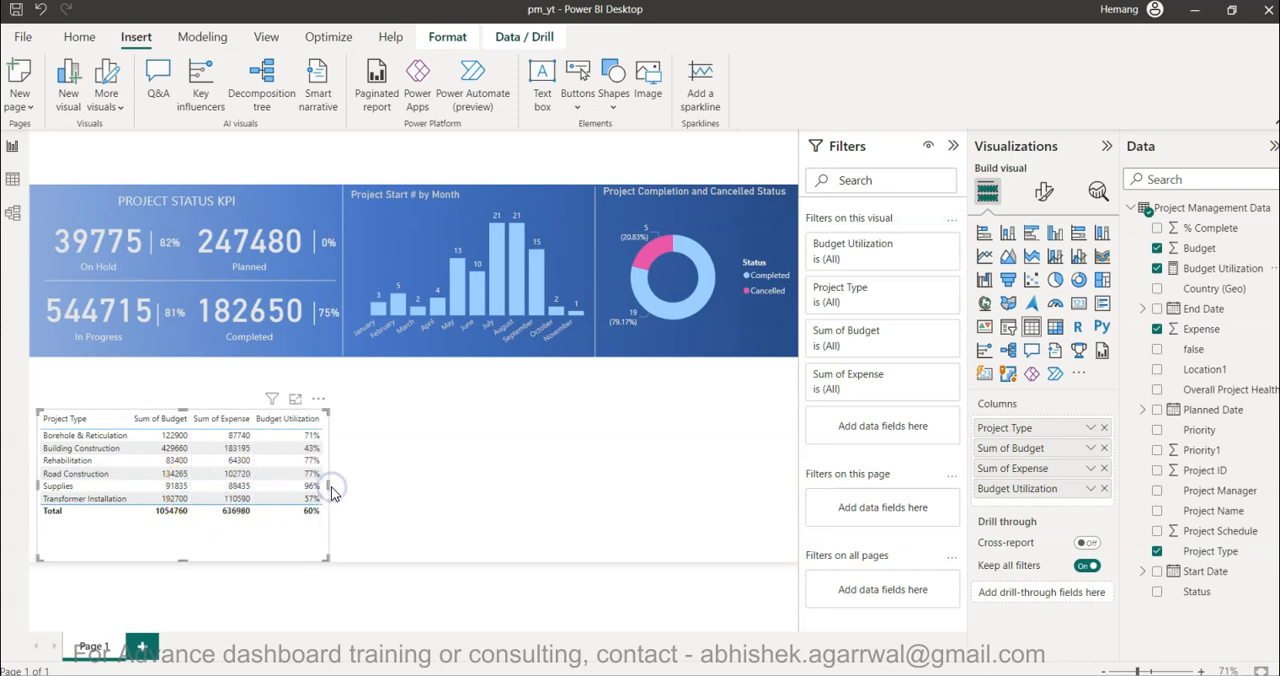
- Apply the Minimal style preset to the project type table
{"action": "left_click", "coordinate": [1044, 194]}
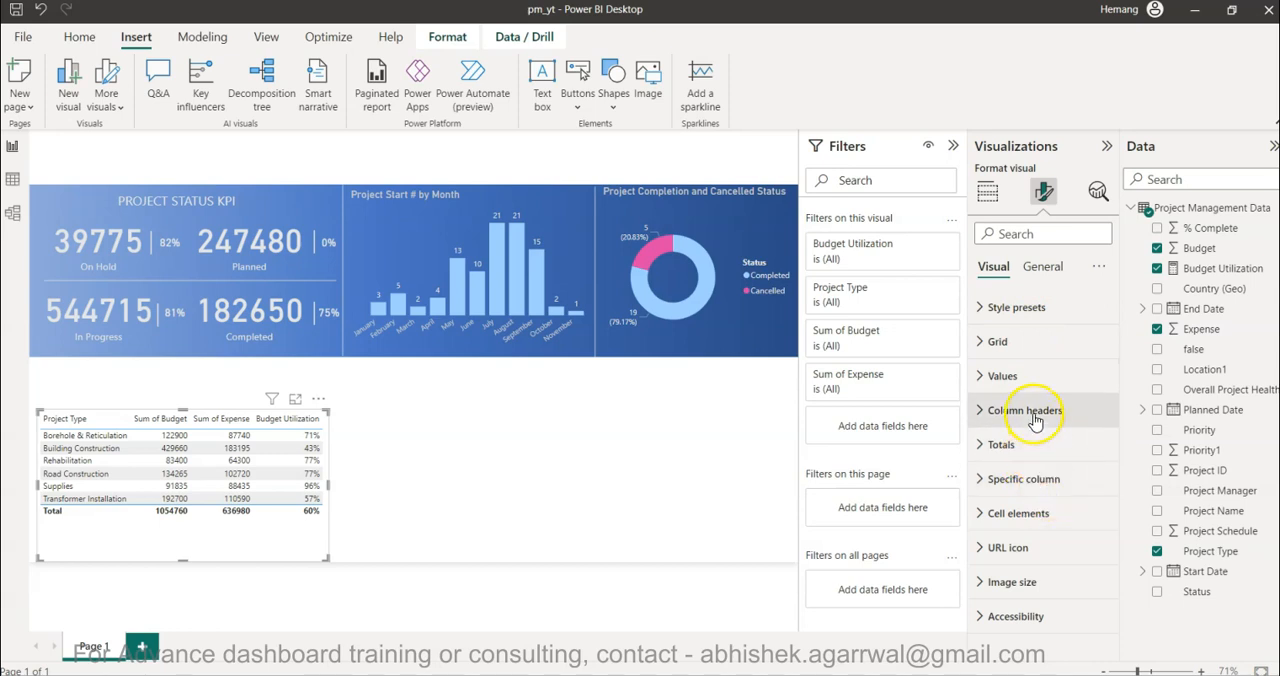
{"action": "left_click", "coordinate": [1014, 310]}
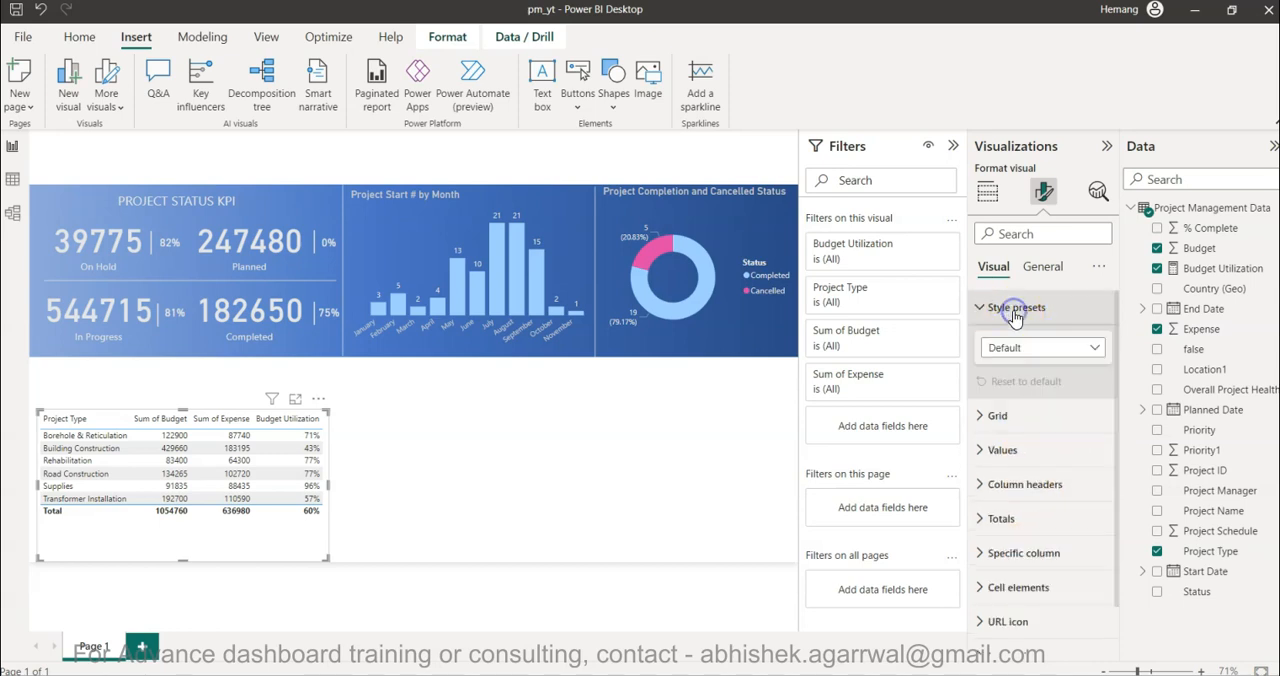
{"action": "left_click", "coordinate": [1014, 347]}
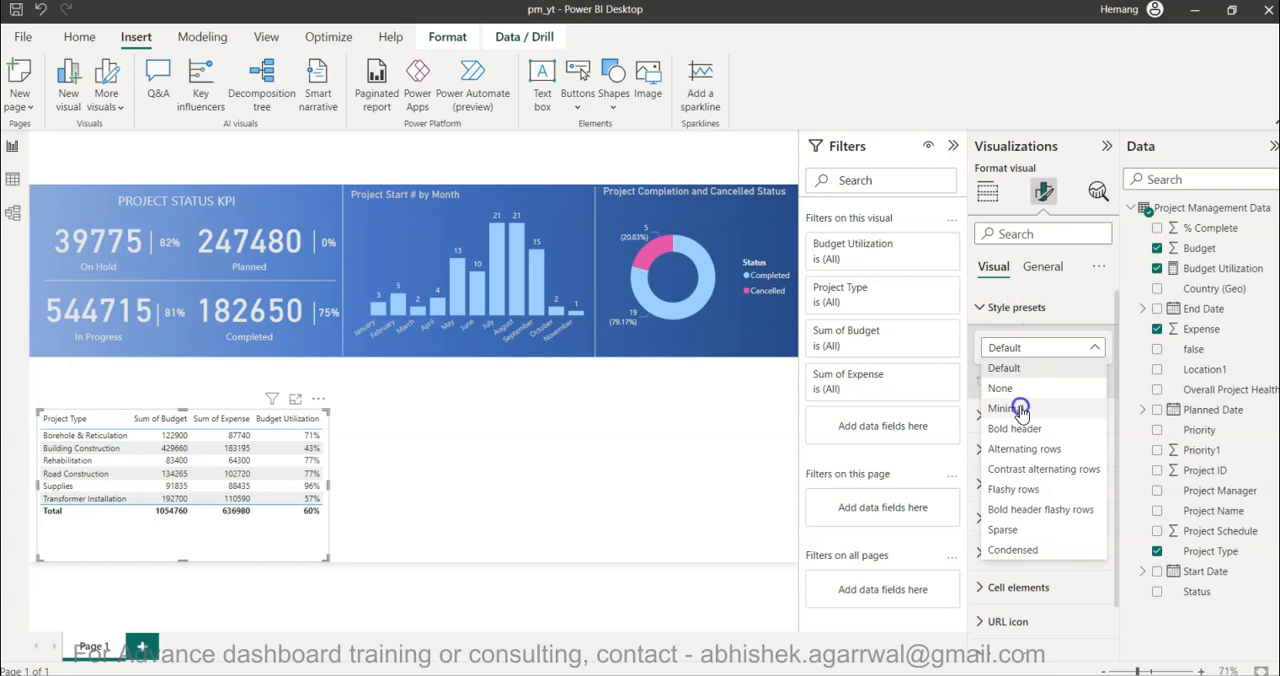
{"action": "left_click", "coordinate": [1020, 409]}
- Try the Bold header, Alternating rows, Flashy rows and None style presets on the table, and return it to Minimal
{"action": "left_click", "coordinate": [1025, 347]}
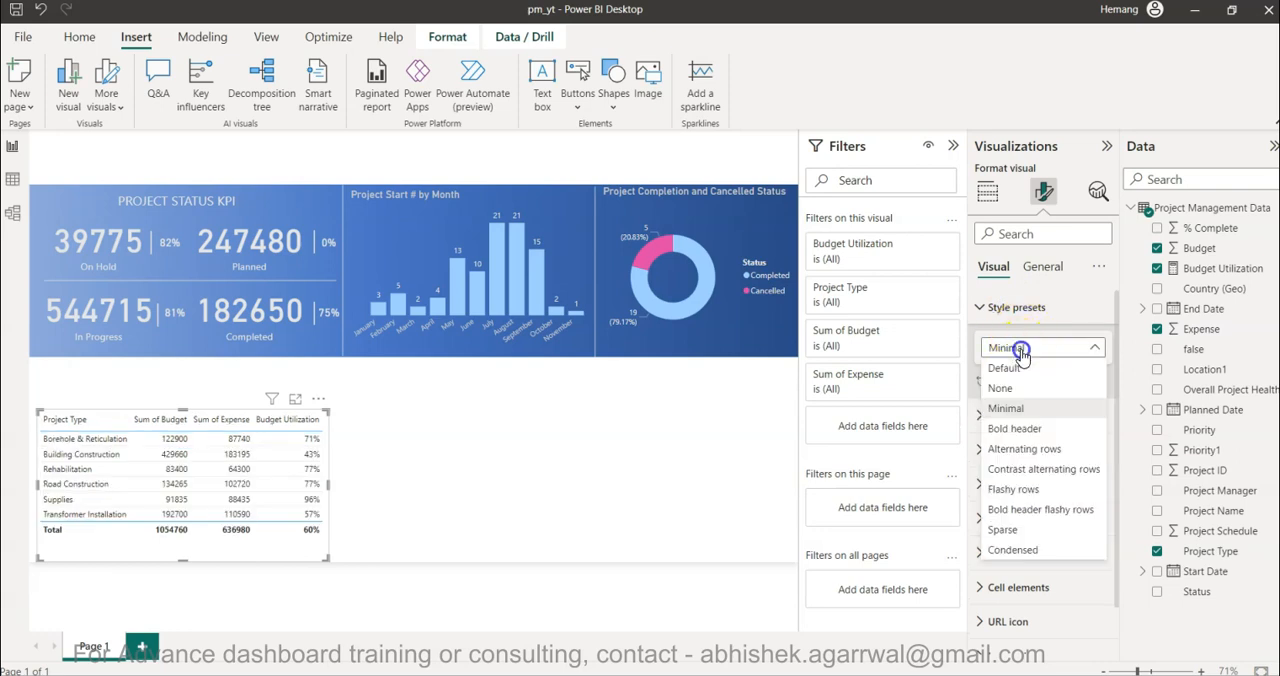
{"action": "left_click", "coordinate": [1022, 430]}
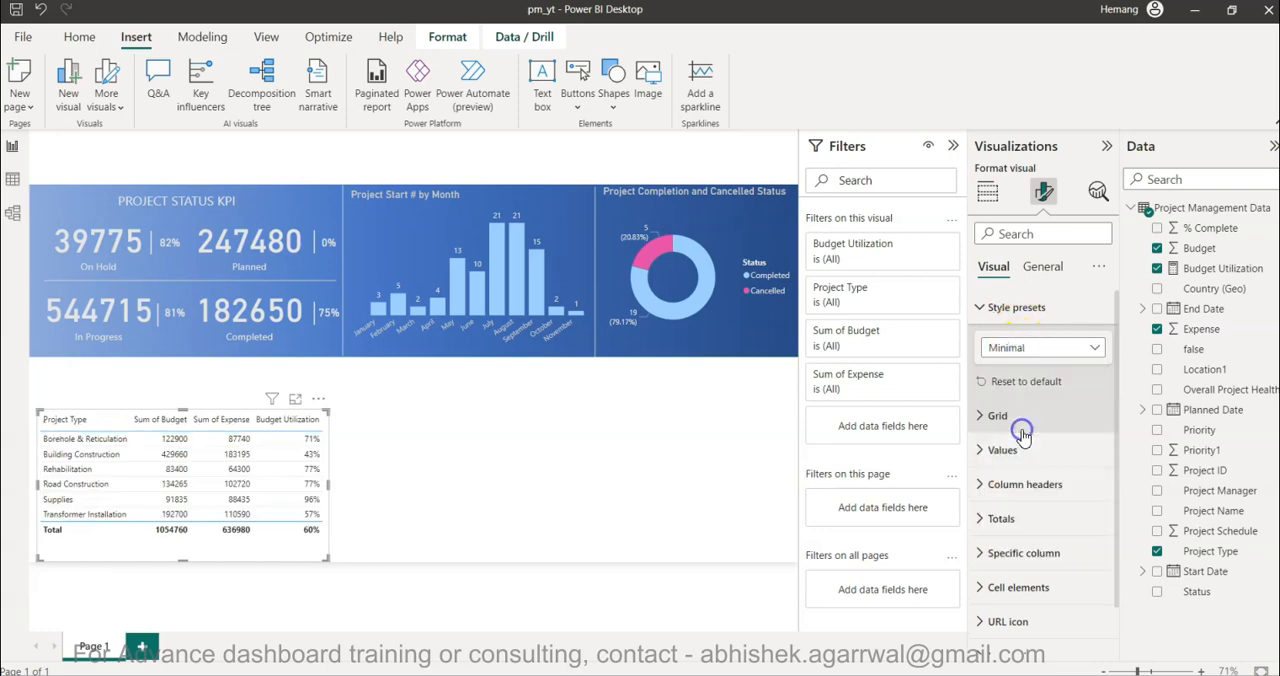
{"action": "left_click", "coordinate": [1070, 347]}
{"action": "left_click", "coordinate": [1025, 452]}
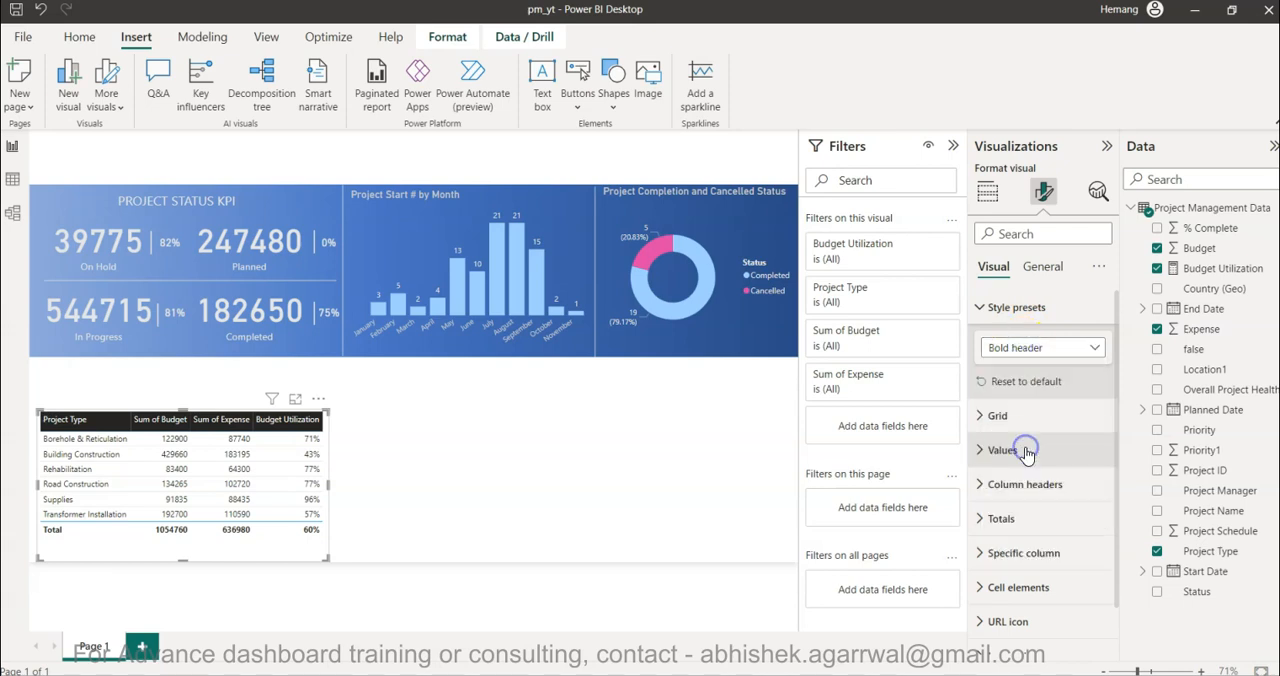
{"action": "left_click", "coordinate": [1028, 343]}
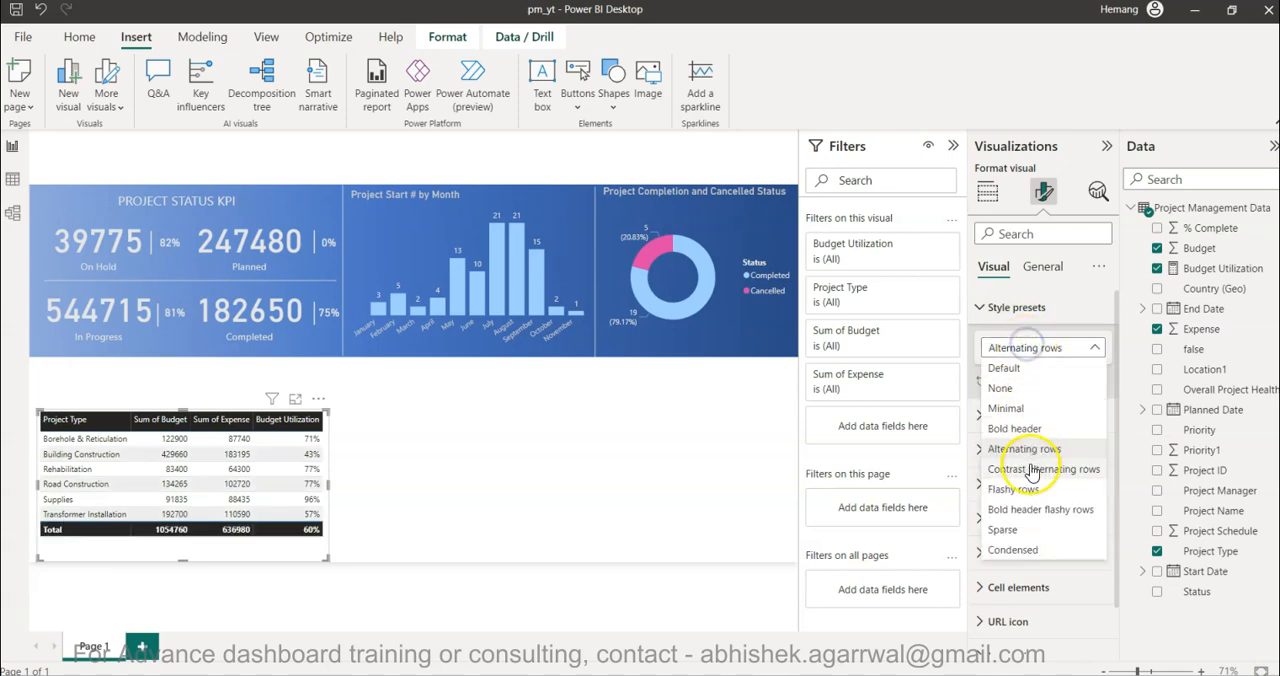
{"action": "left_click", "coordinate": [1031, 490]}
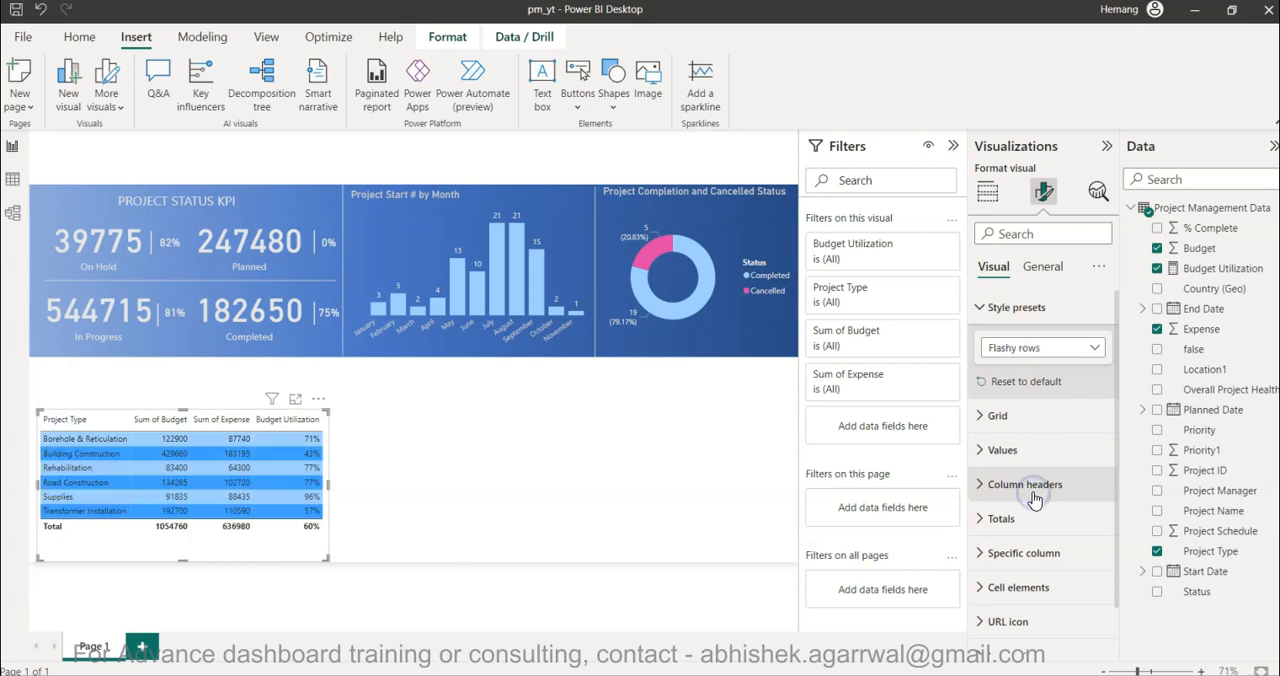
{"action": "left_click", "coordinate": [1016, 347]}
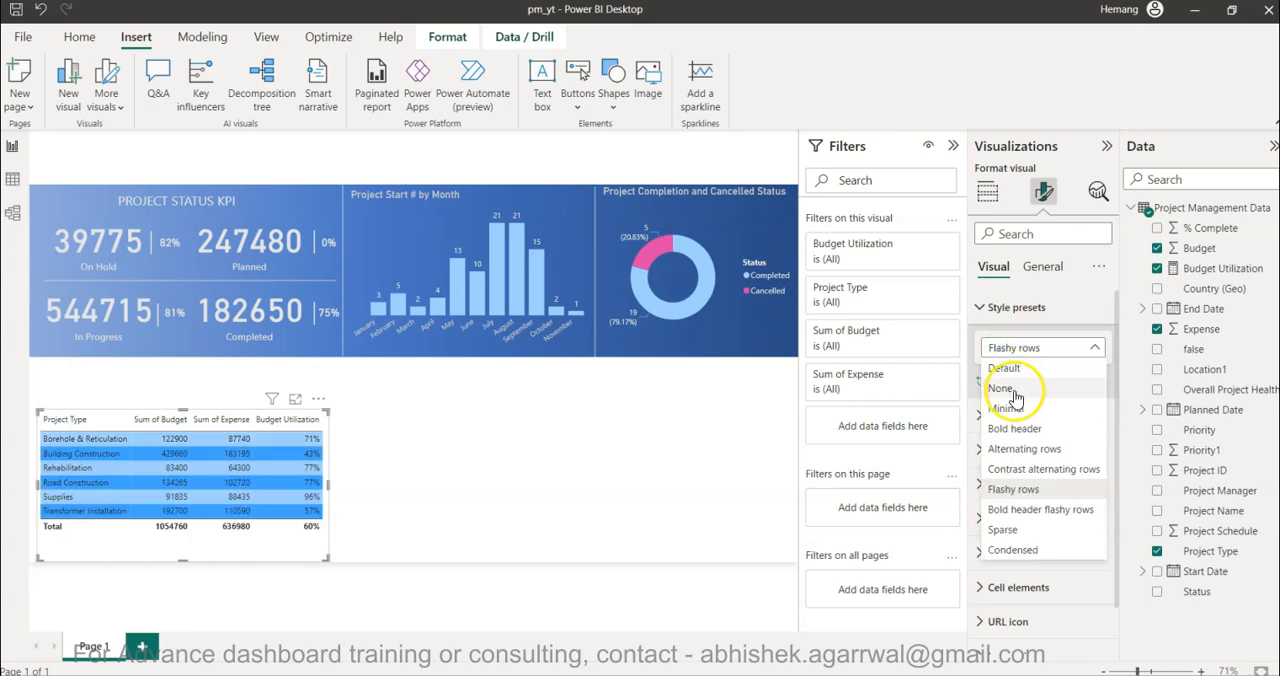
{"action": "left_click", "coordinate": [1002, 389]}
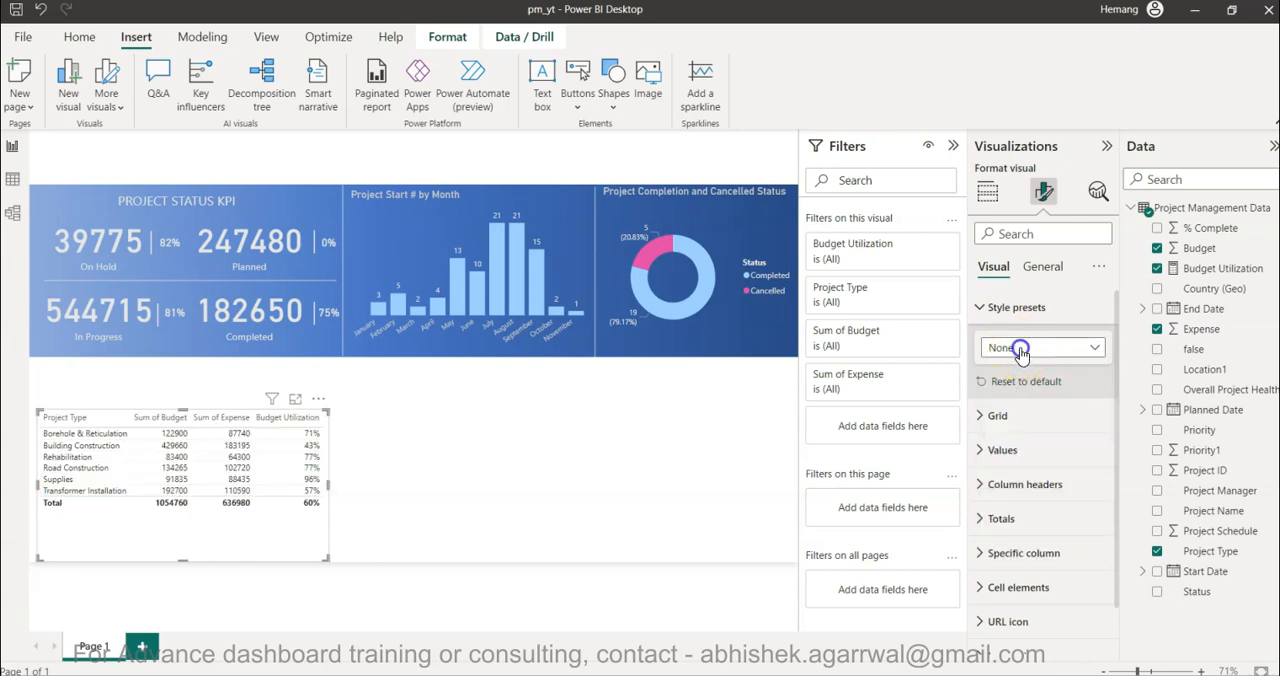
{"action": "left_click", "coordinate": [1020, 350]}
{"action": "left_click", "coordinate": [1020, 415]}
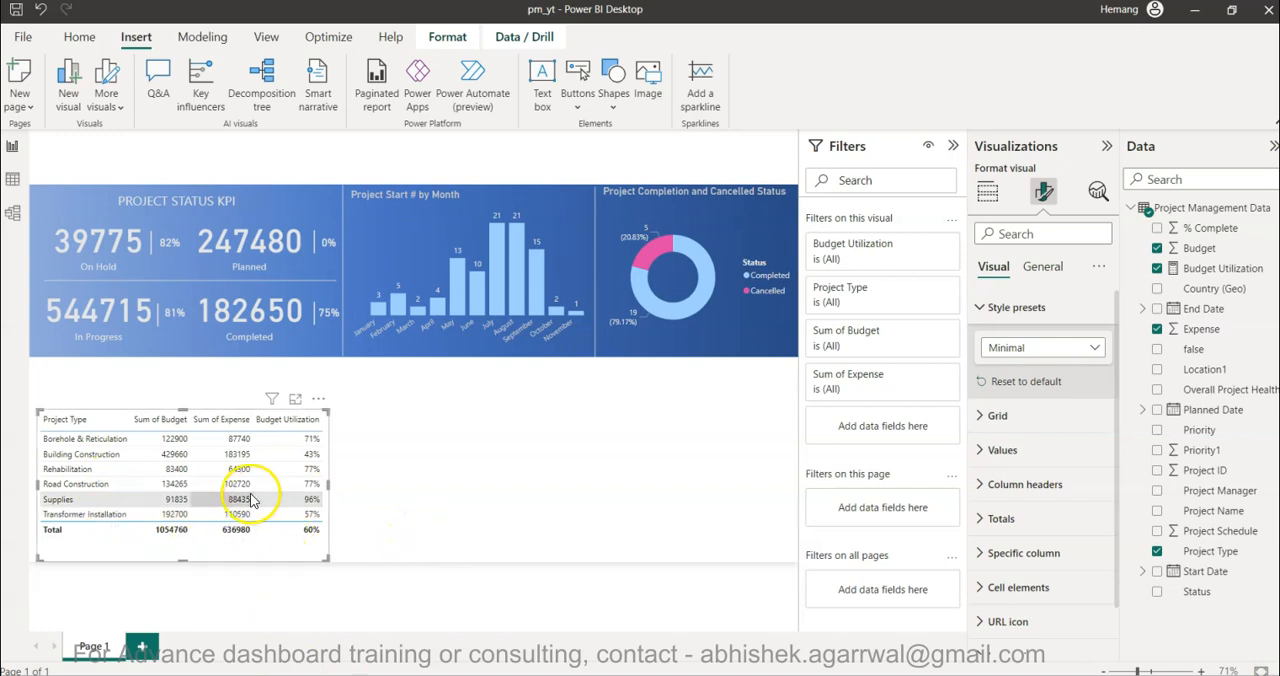
- Set the table's grid border color to light gray for the All section
{"action": "left_click", "coordinate": [984, 308]}
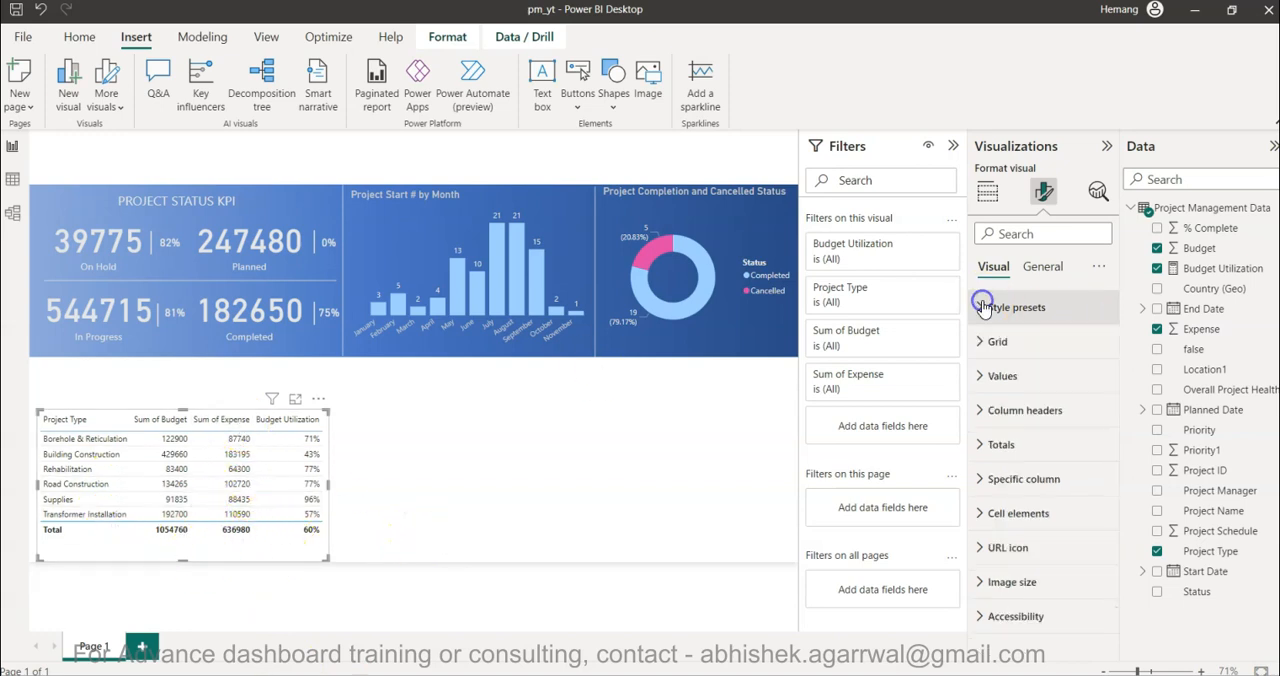
{"action": "left_click", "coordinate": [989, 340]}
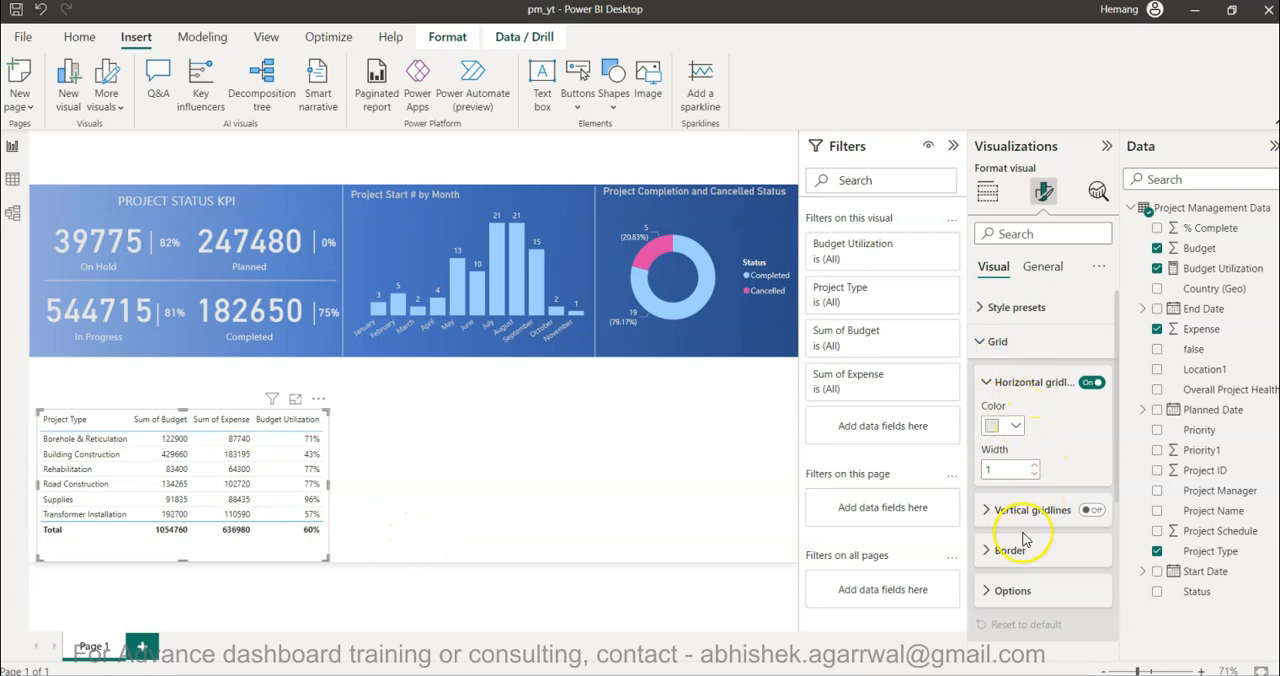
{"action": "left_click", "coordinate": [1010, 550]}
{"action": "scroll", "coordinate": [1012, 510], "scroll_direction": "down", "scroll_amount": 3}
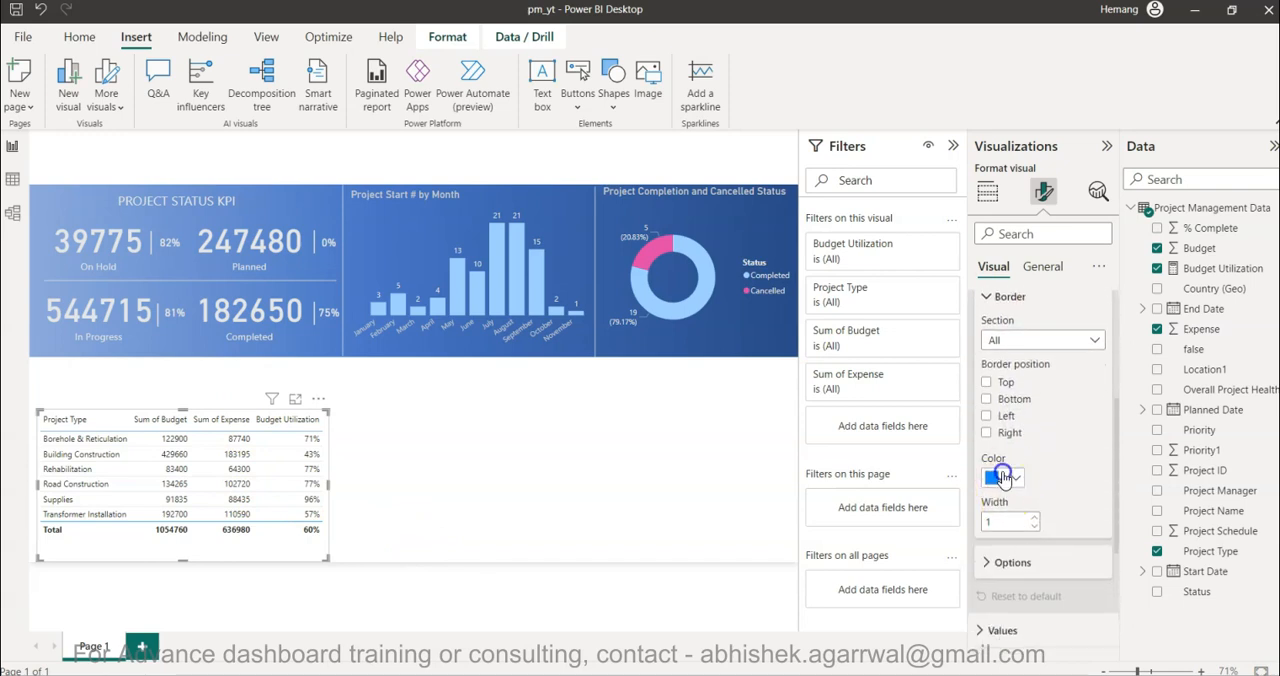
{"action": "left_click", "coordinate": [1003, 477]}
{"action": "left_click", "coordinate": [1002, 253]}
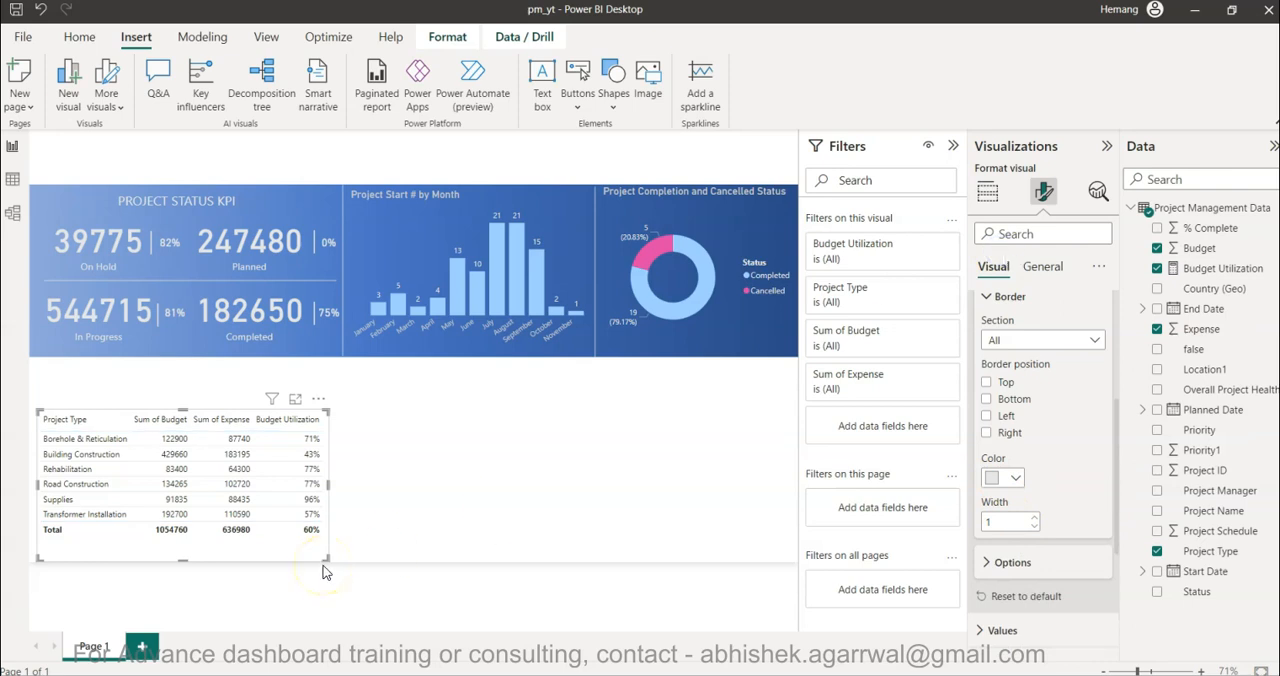
- Extend the table up to just below the blue banner and out to the left edge of the report page
{"action": "left_click_drag", "start_coordinate": [183, 410], "coordinate": [181, 372]}
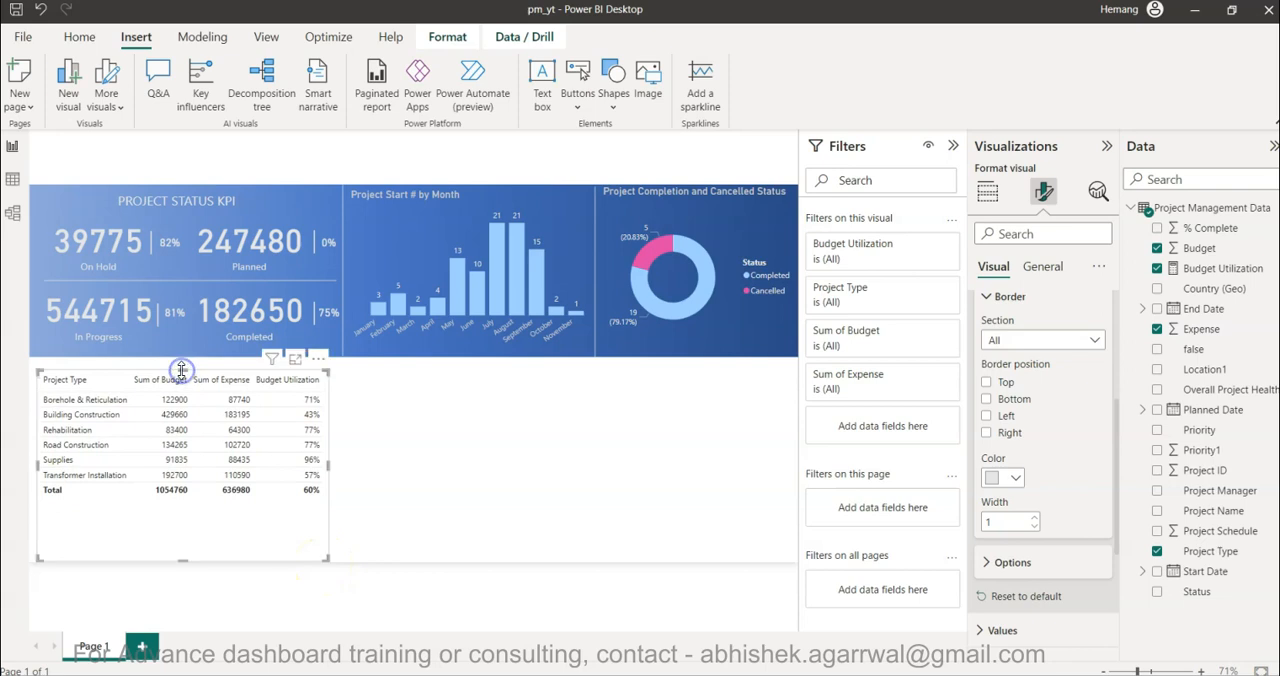
{"action": "left_click", "coordinate": [400, 450]}
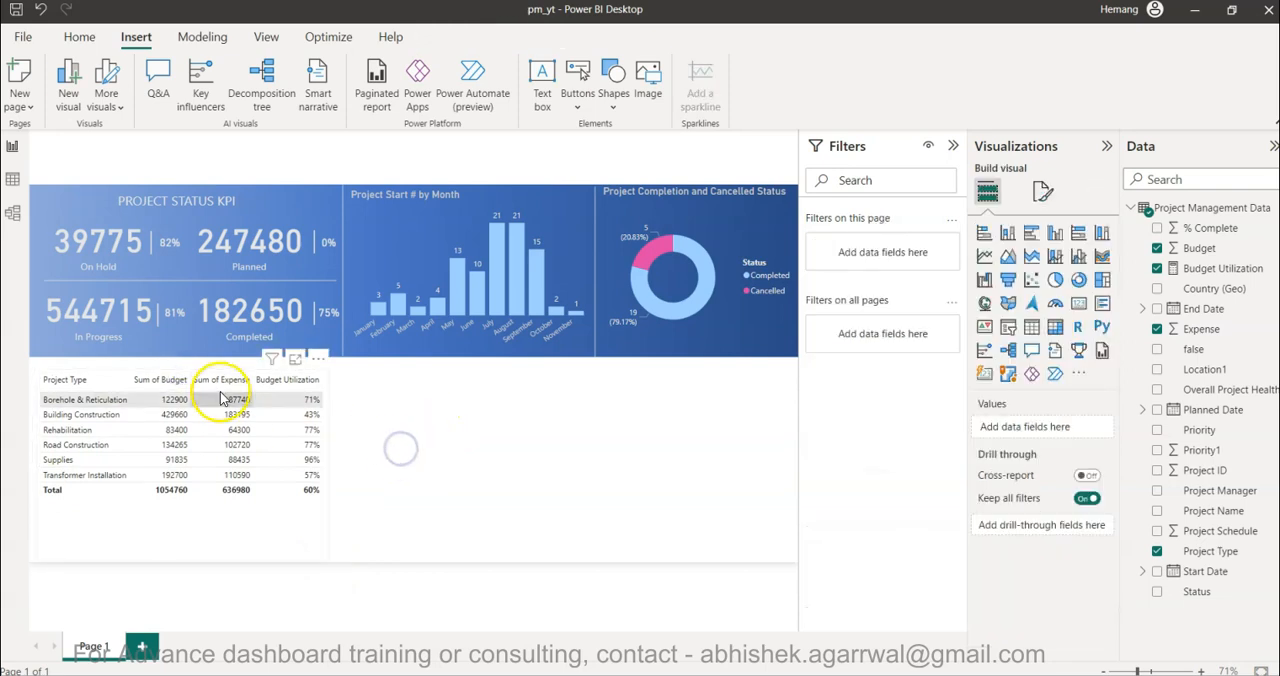
{"action": "left_click", "coordinate": [223, 522]}
{"action": "left_click_drag", "start_coordinate": [183, 370], "coordinate": [182, 362]}
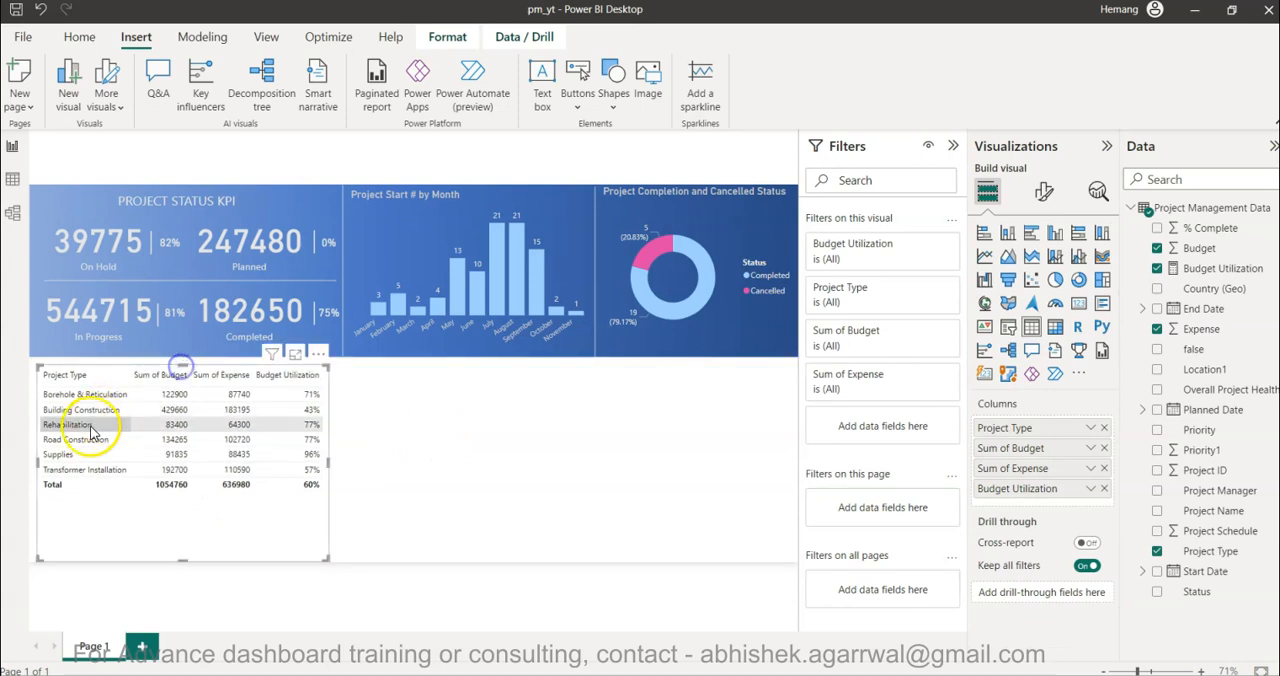
{"action": "left_click_drag", "start_coordinate": [37, 461], "coordinate": [28, 463]}
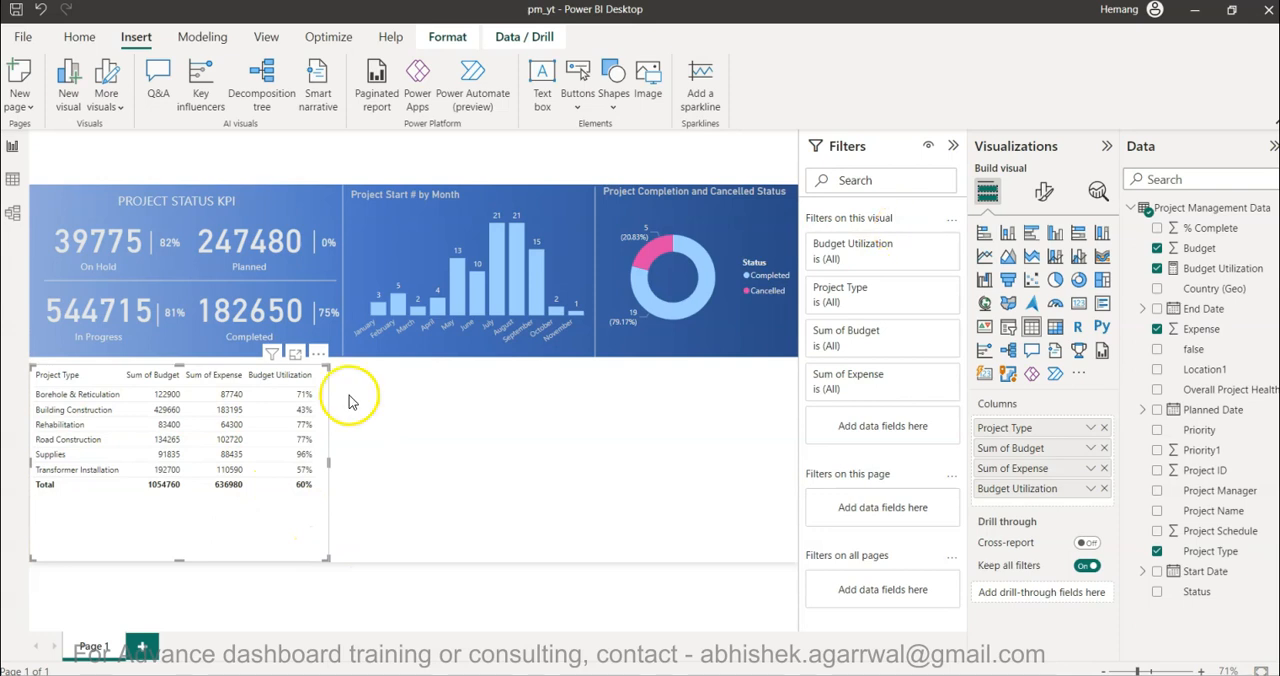
- Turn on the table's title and set its text to "Budget Utilization by Project Type"
{"action": "left_click", "coordinate": [1040, 198]}
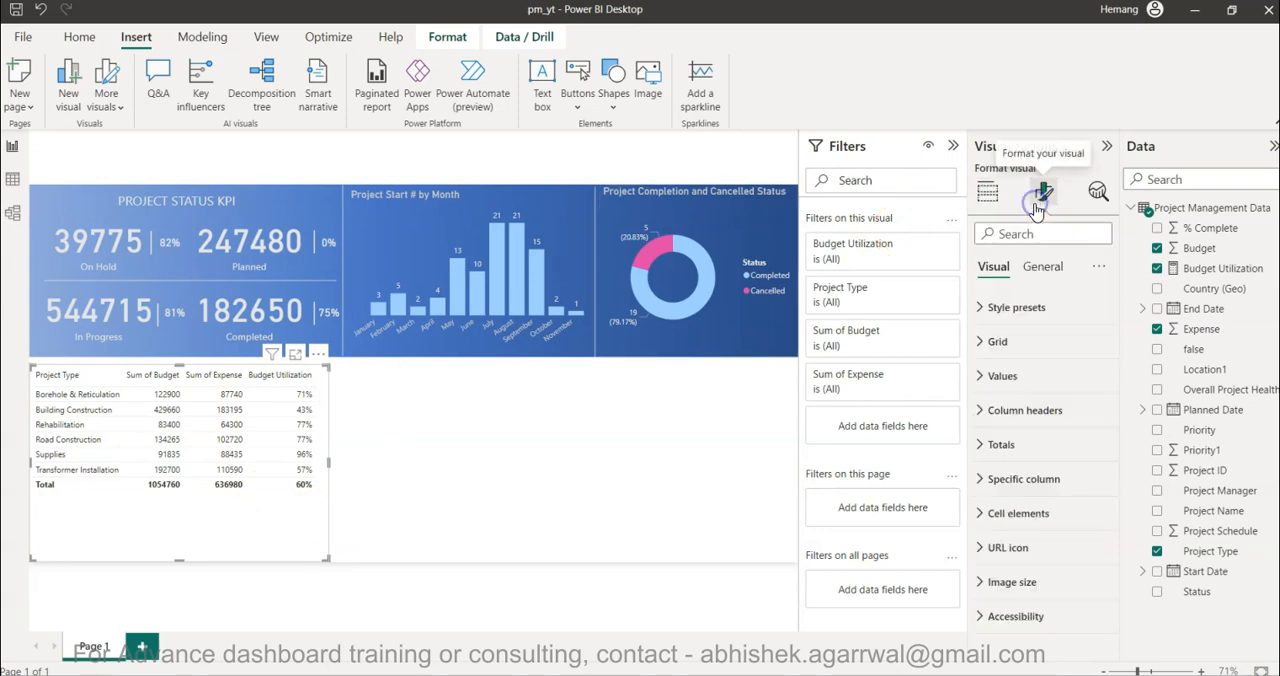
{"action": "left_click", "coordinate": [1040, 267]}
{"action": "left_click", "coordinate": [1027, 343]}
{"action": "left_click", "coordinate": [1098, 341]}
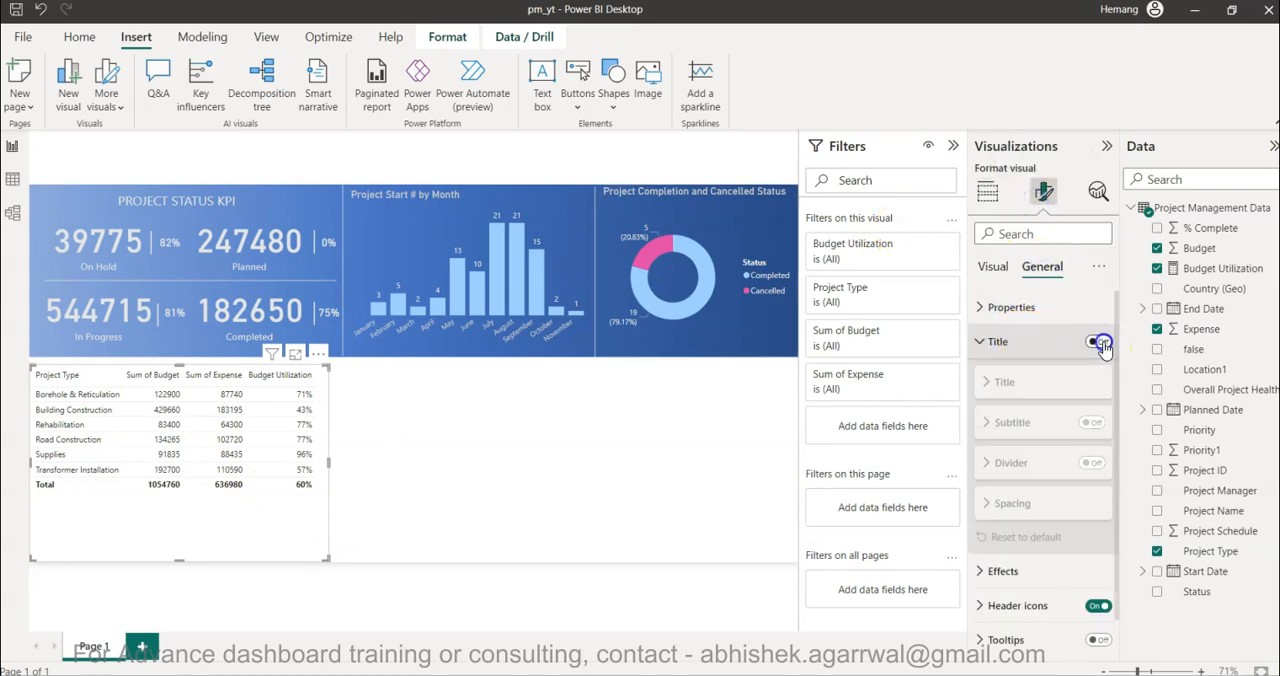
{"action": "left_click", "coordinate": [1014, 383]}
{"action": "left_click", "coordinate": [1015, 384]}
{"action": "left_click", "coordinate": [1016, 388]}
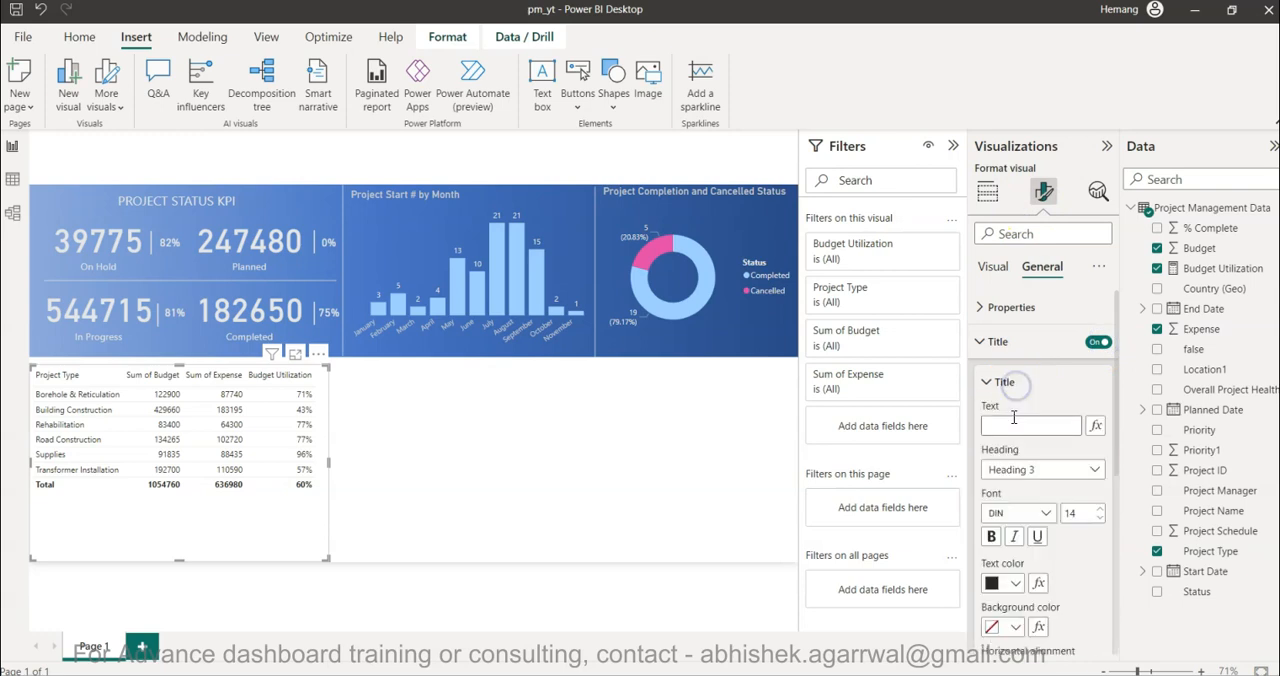
{"action": "left_click", "coordinate": [1013, 418]}
{"action": "type", "text": "Bud"}
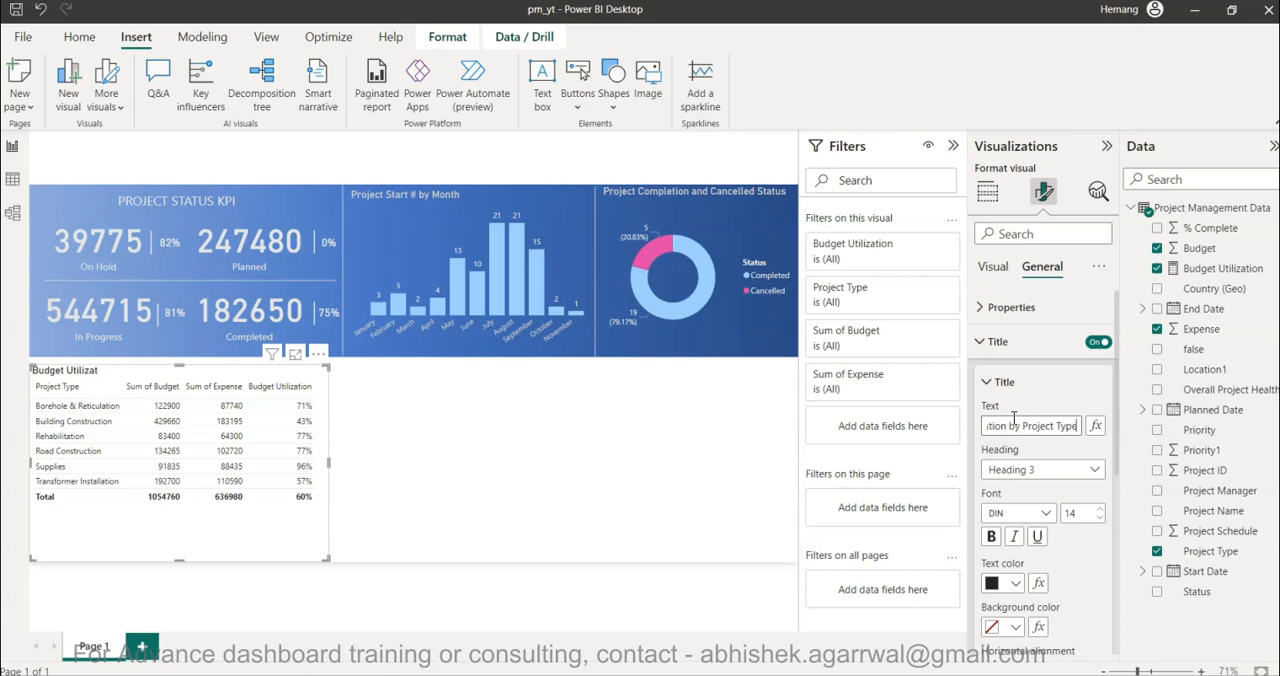
{"action": "left_click", "coordinate": [368, 463]}
- Set the background color of the budget utilization table to light gray
{"action": "left_click", "coordinate": [316, 513]}
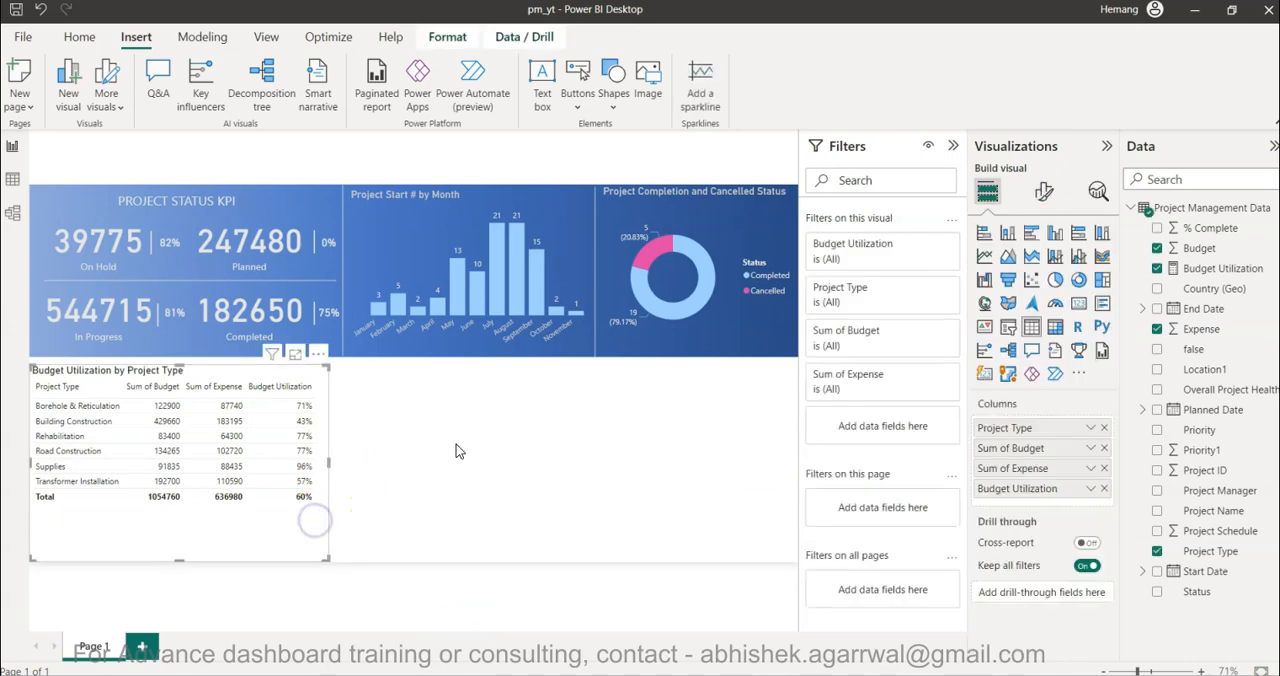
{"action": "left_click", "coordinate": [1044, 197]}
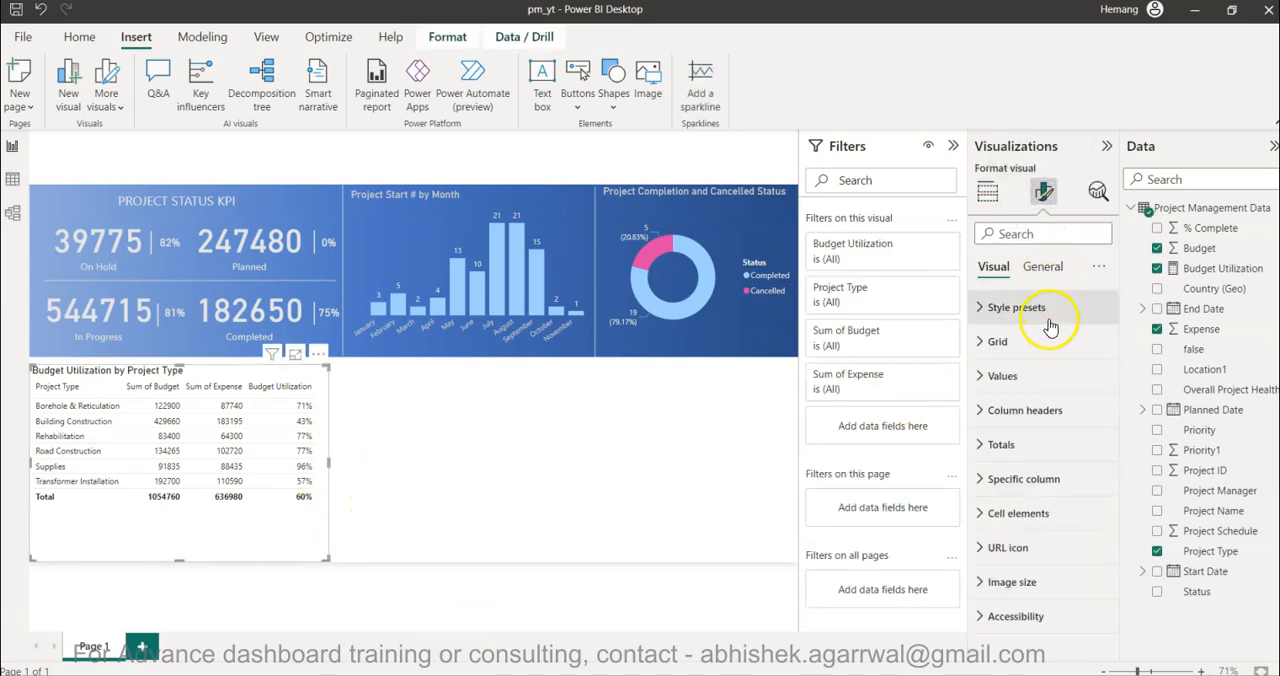
{"action": "left_click", "coordinate": [1042, 266]}
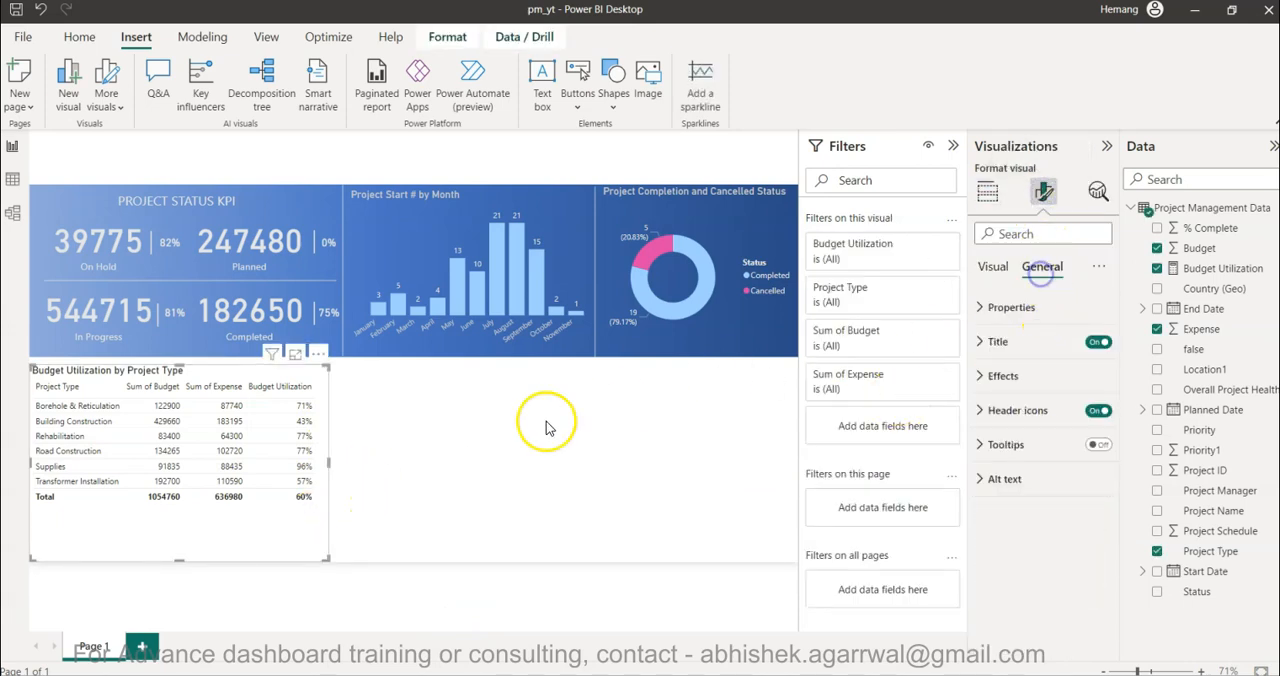
{"action": "left_click", "coordinate": [1045, 372]}
{"action": "left_click", "coordinate": [1004, 459]}
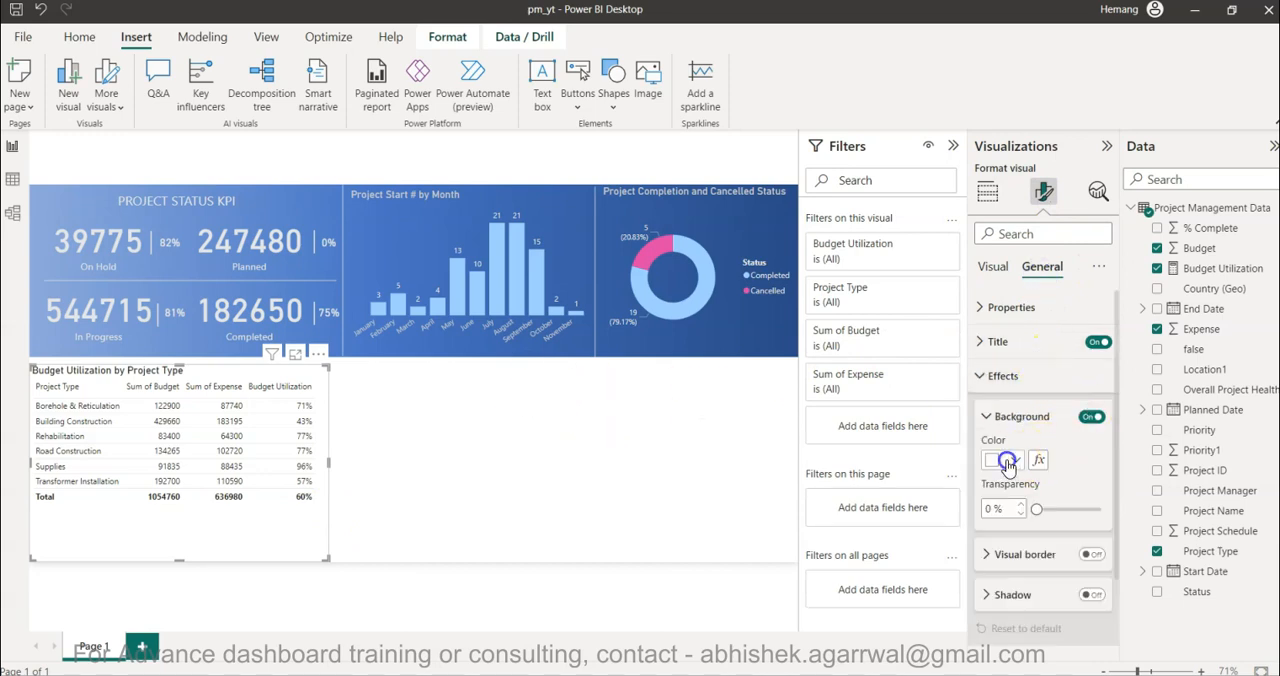
{"action": "left_click", "coordinate": [1003, 233]}
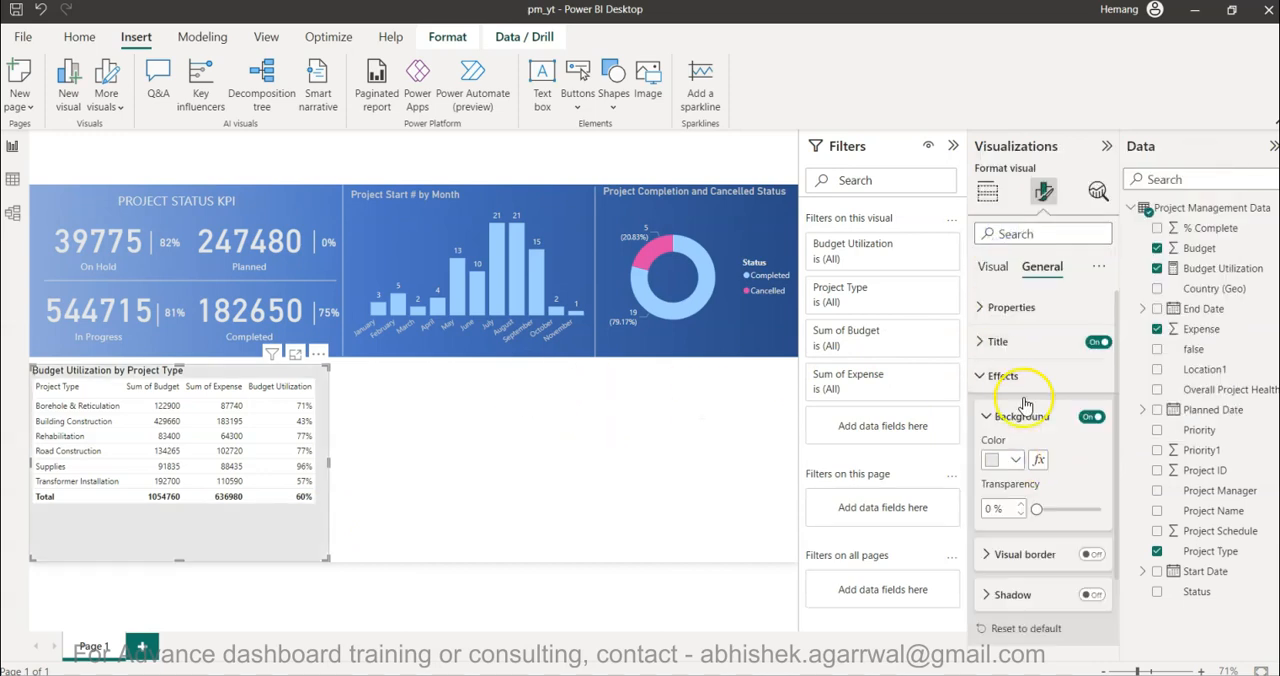
- Set the budget utilization table's background transparency to 70% and slightly shorten the table from its lower edge
{"action": "left_click_drag", "start_coordinate": [1037, 508], "coordinate": [1043, 510]}
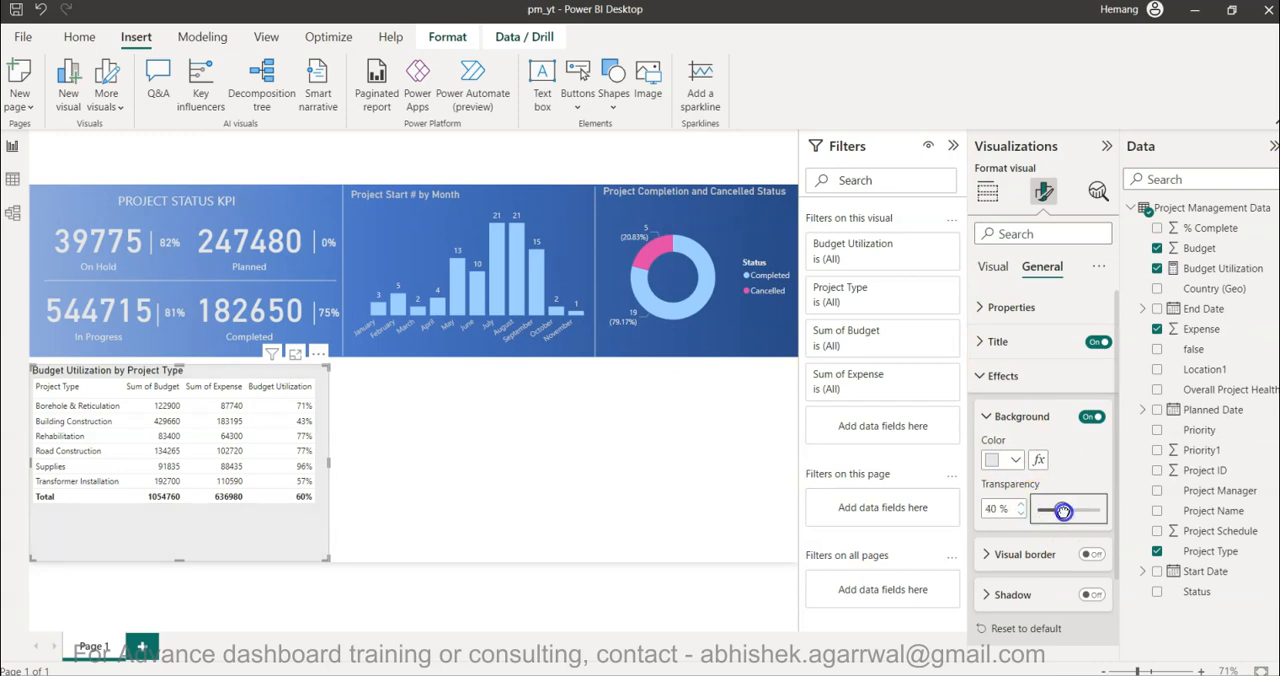
{"action": "double_click", "coordinate": [988, 510]}
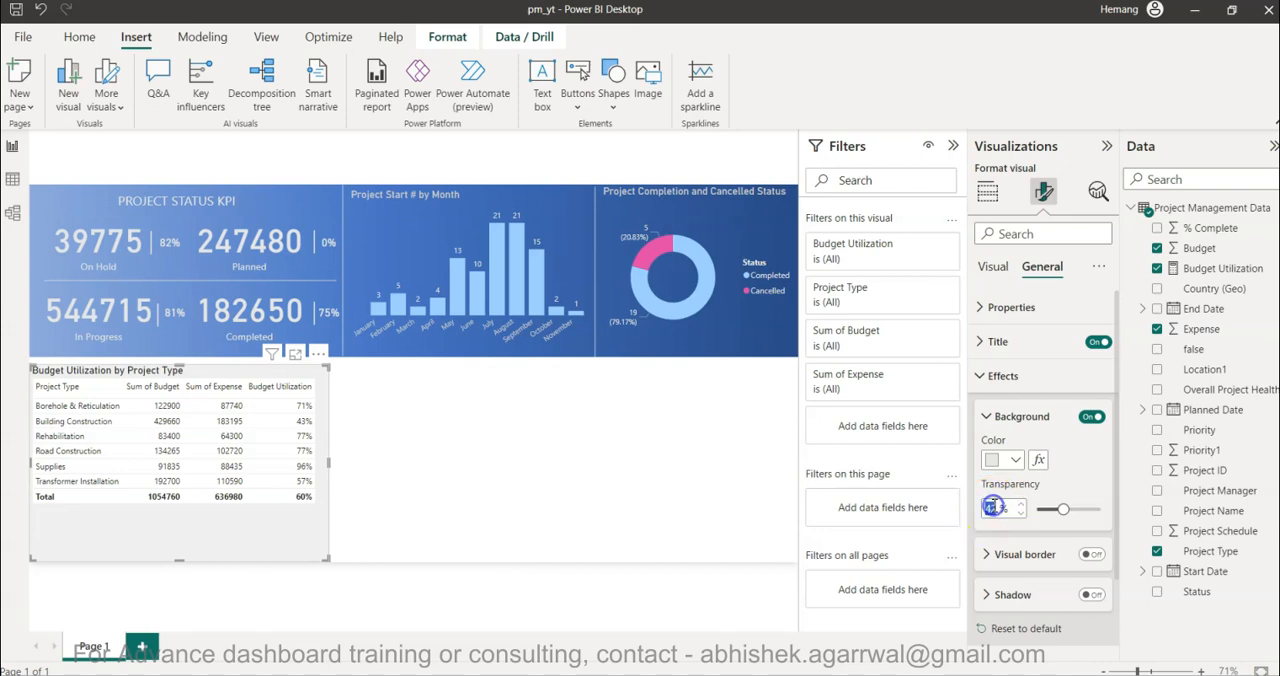
{"action": "type", "text": "50"}
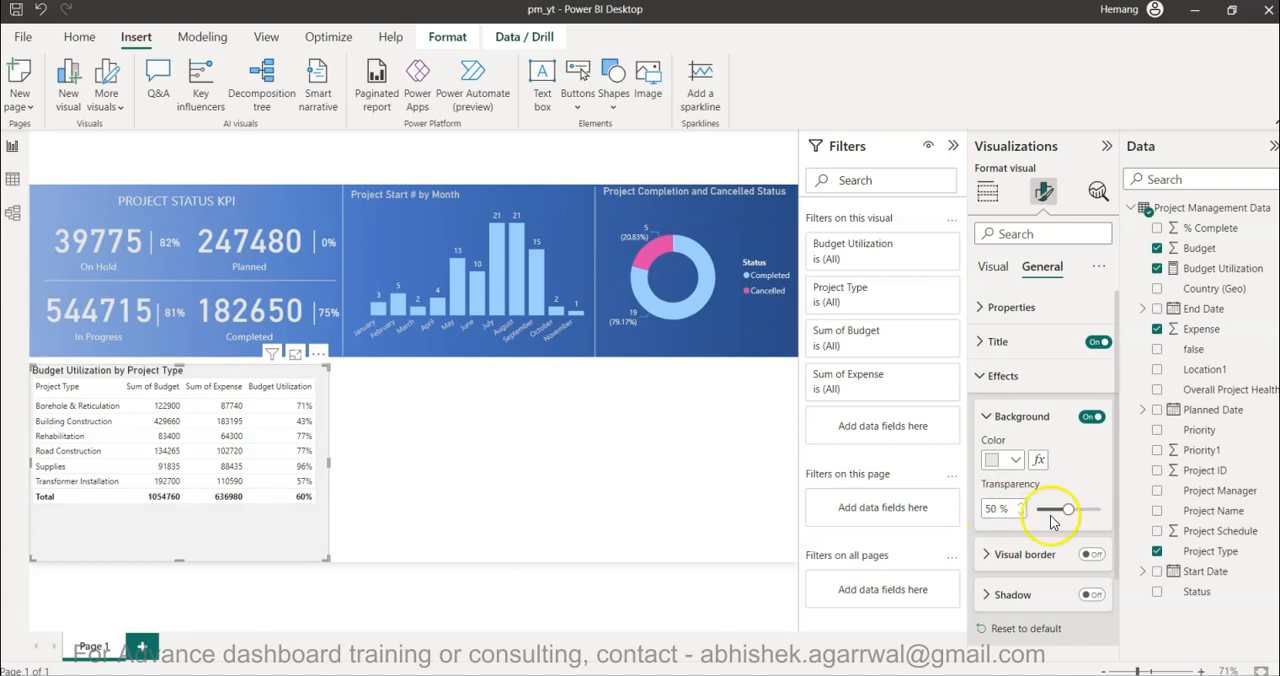
{"action": "key", "text": "BackSpace"}
{"action": "type", "text": "100"}
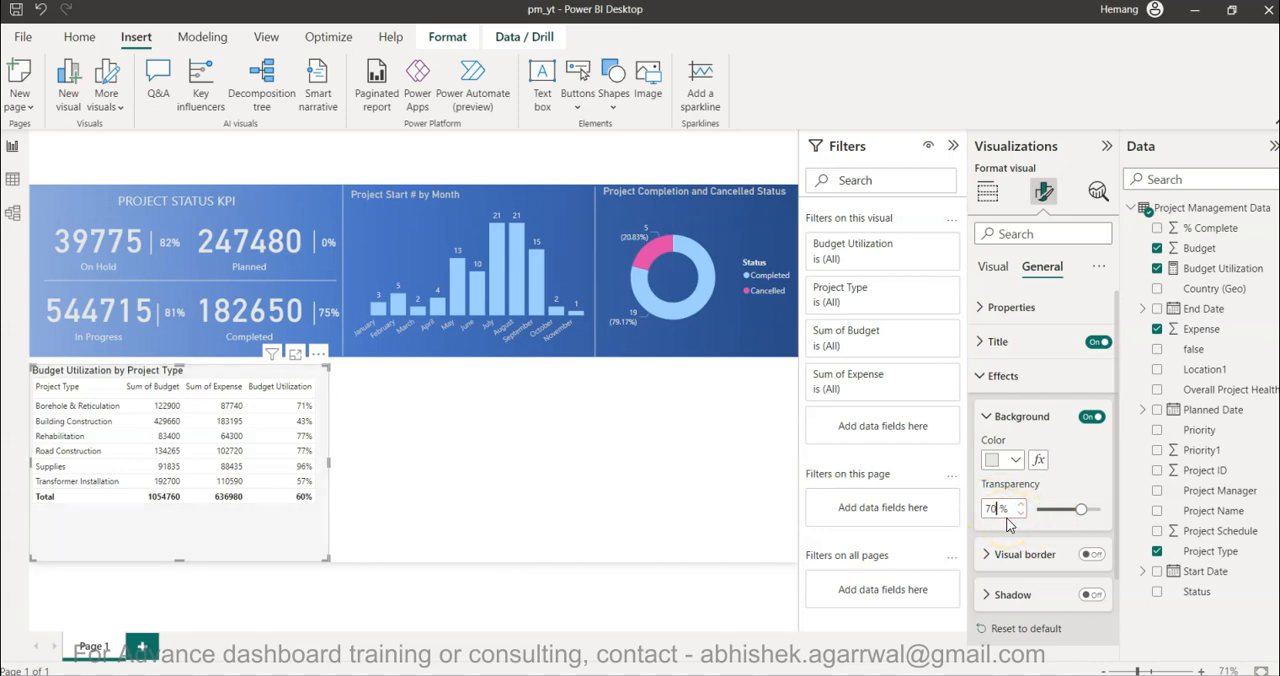
{"action": "left_click", "coordinate": [590, 460]}
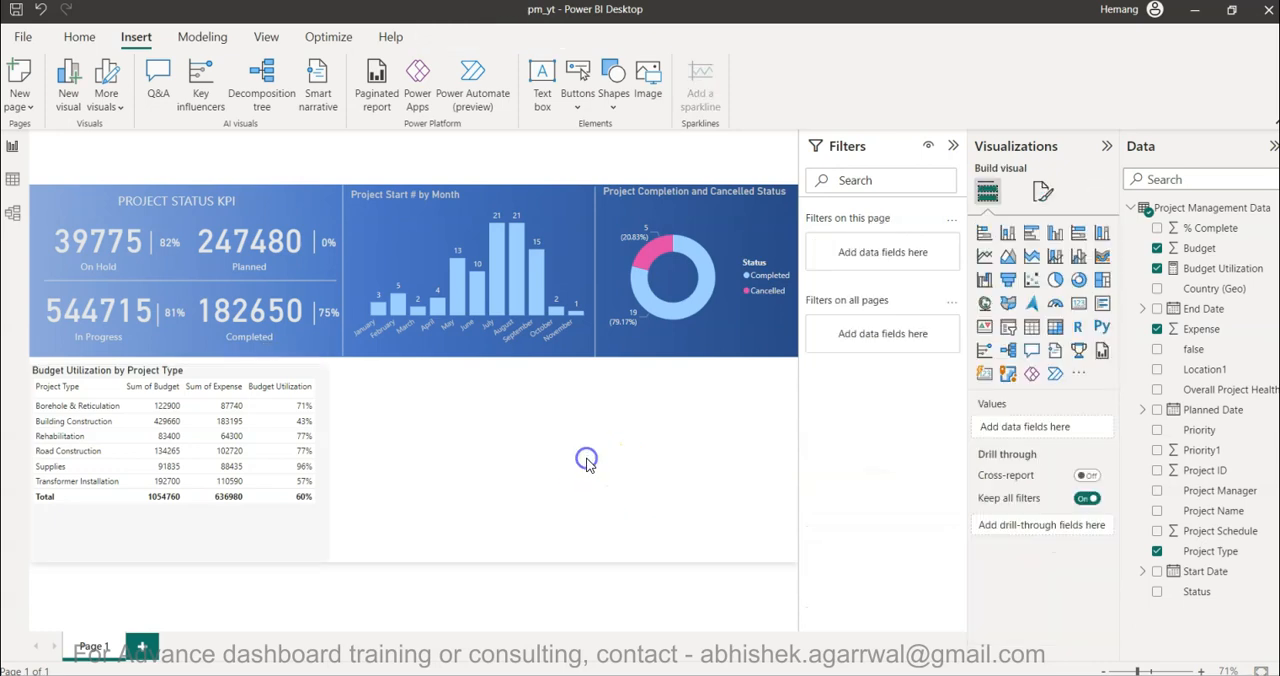
{"action": "left_click", "coordinate": [305, 547]}
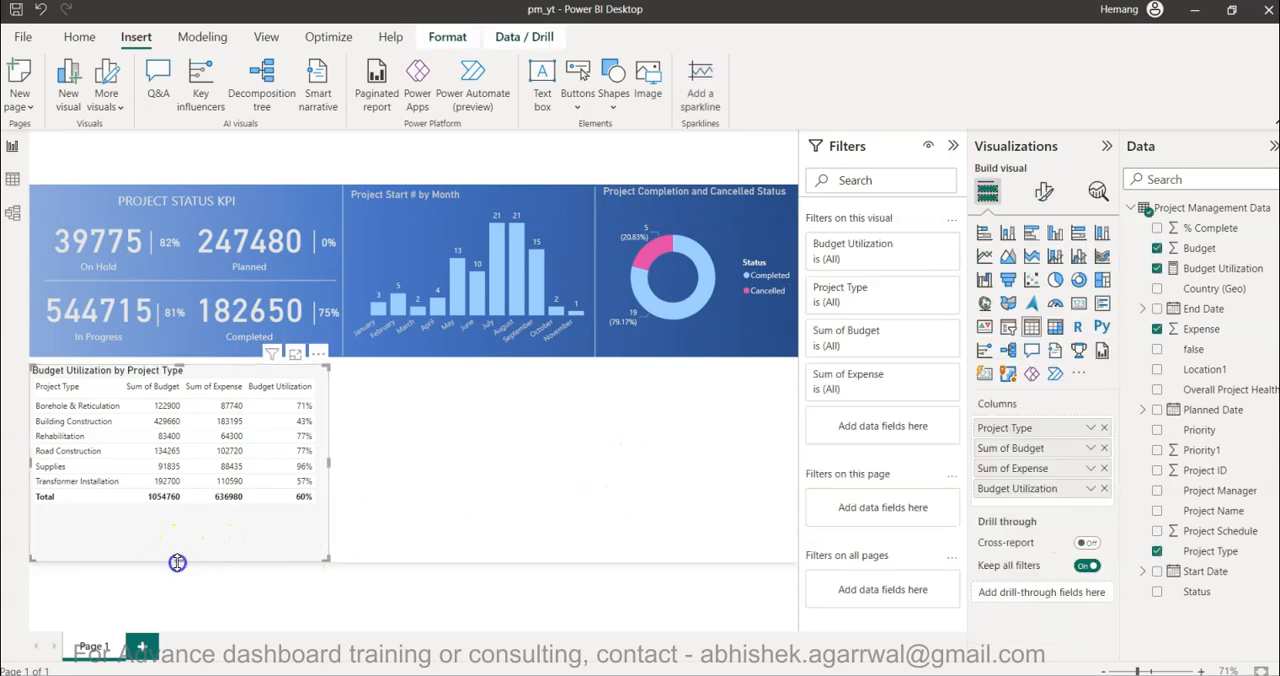
{"action": "left_click", "coordinate": [481, 488]}
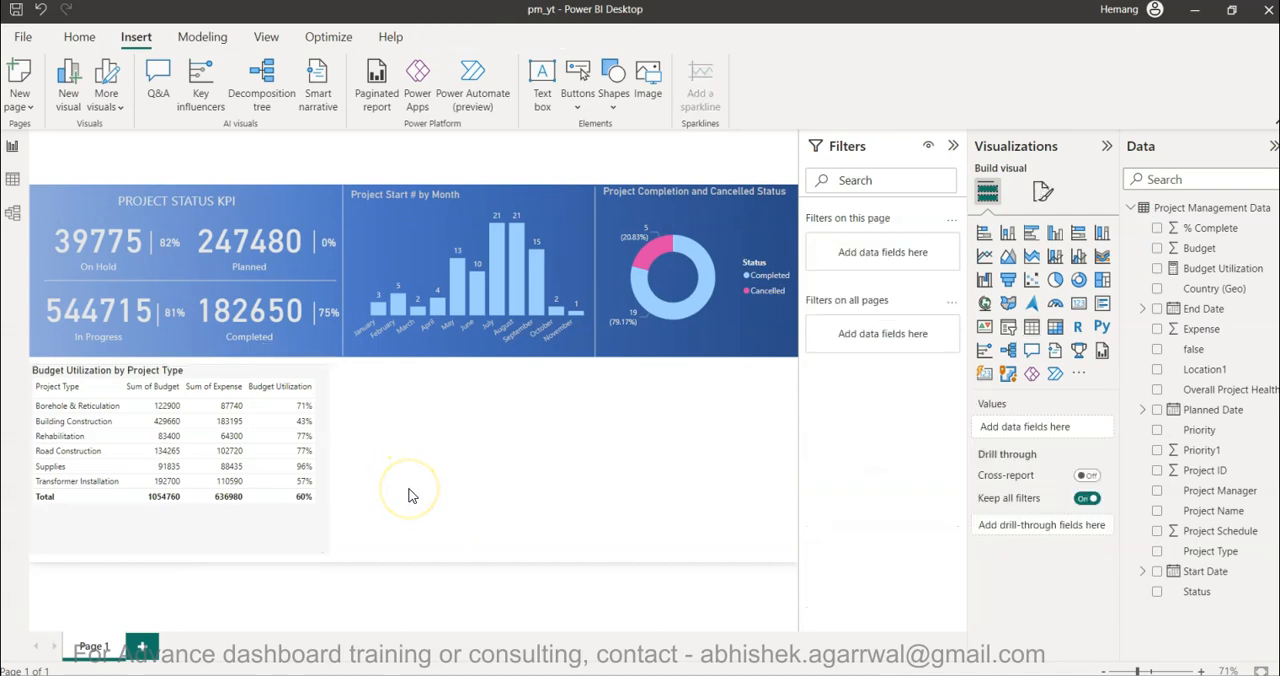
- Duplicate the budget utilization table, place the copy beside the original, and widen it to just short of the page's right edge
{"action": "left_click", "coordinate": [303, 546]}
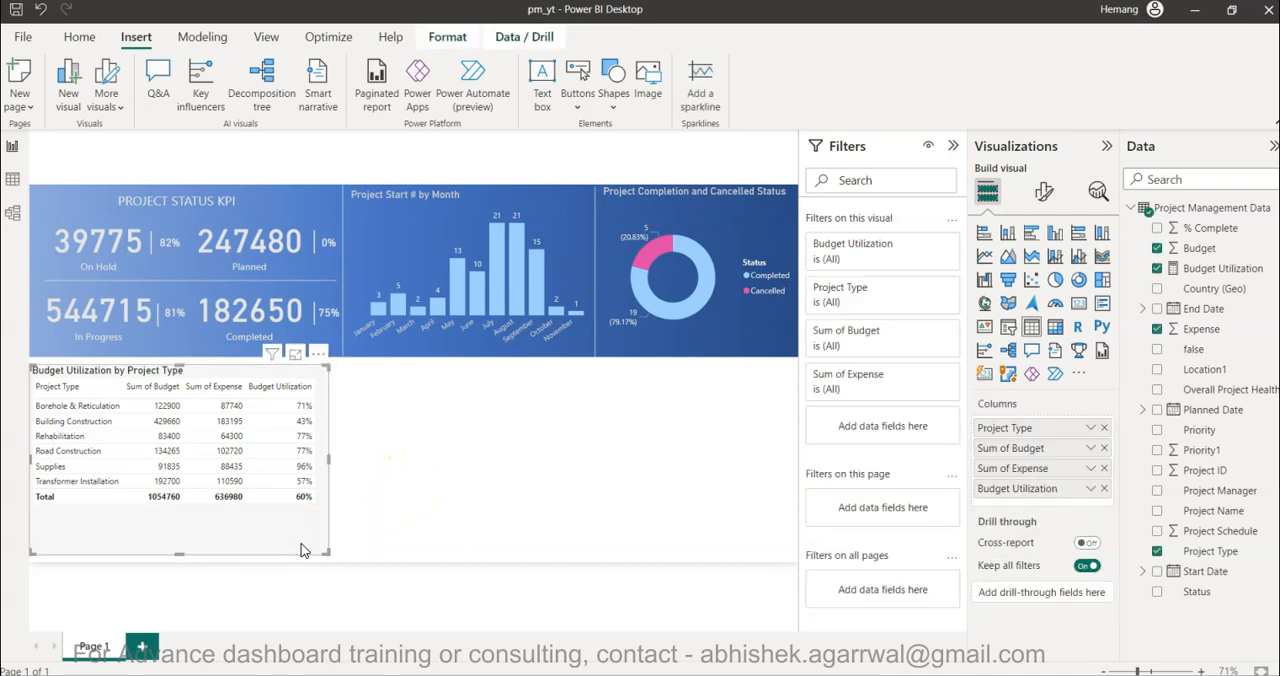
{"action": "key", "text": "ctrl+c"}
{"action": "key", "text": "ctrl+v"}
{"action": "left_click_drag", "start_coordinate": [314, 538], "coordinate": [612, 535]}
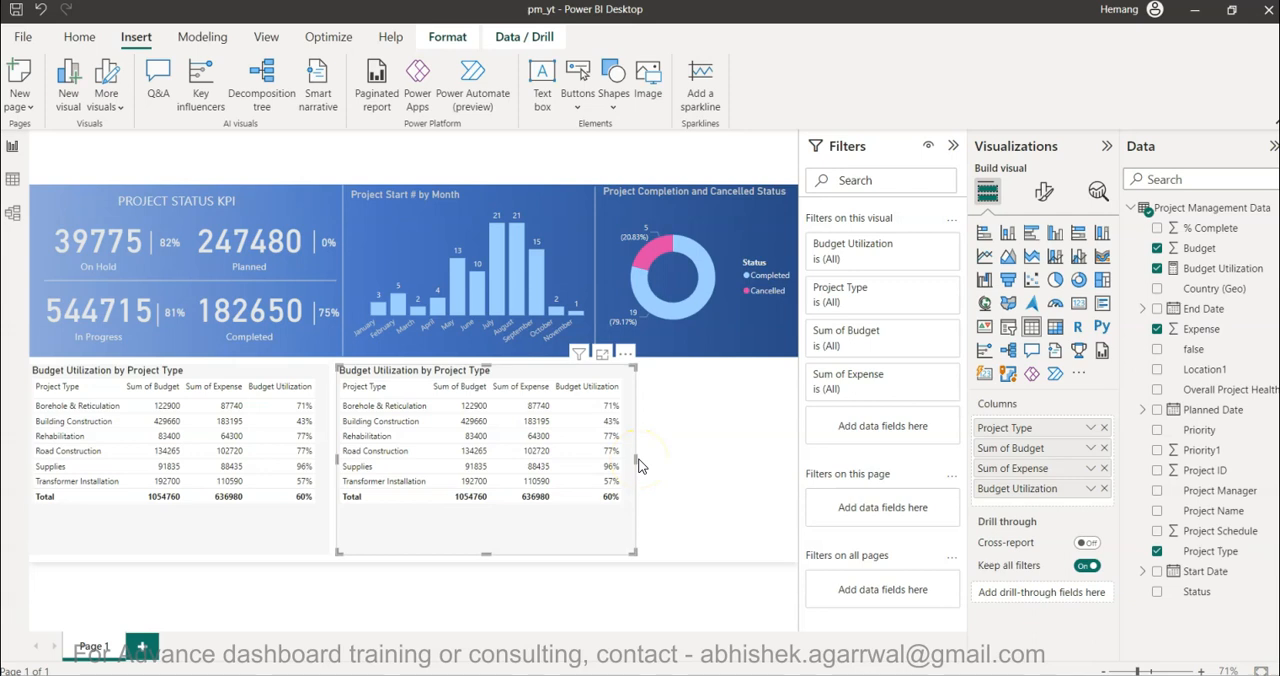
{"action": "left_click_drag", "start_coordinate": [635, 460], "coordinate": [776, 464]}
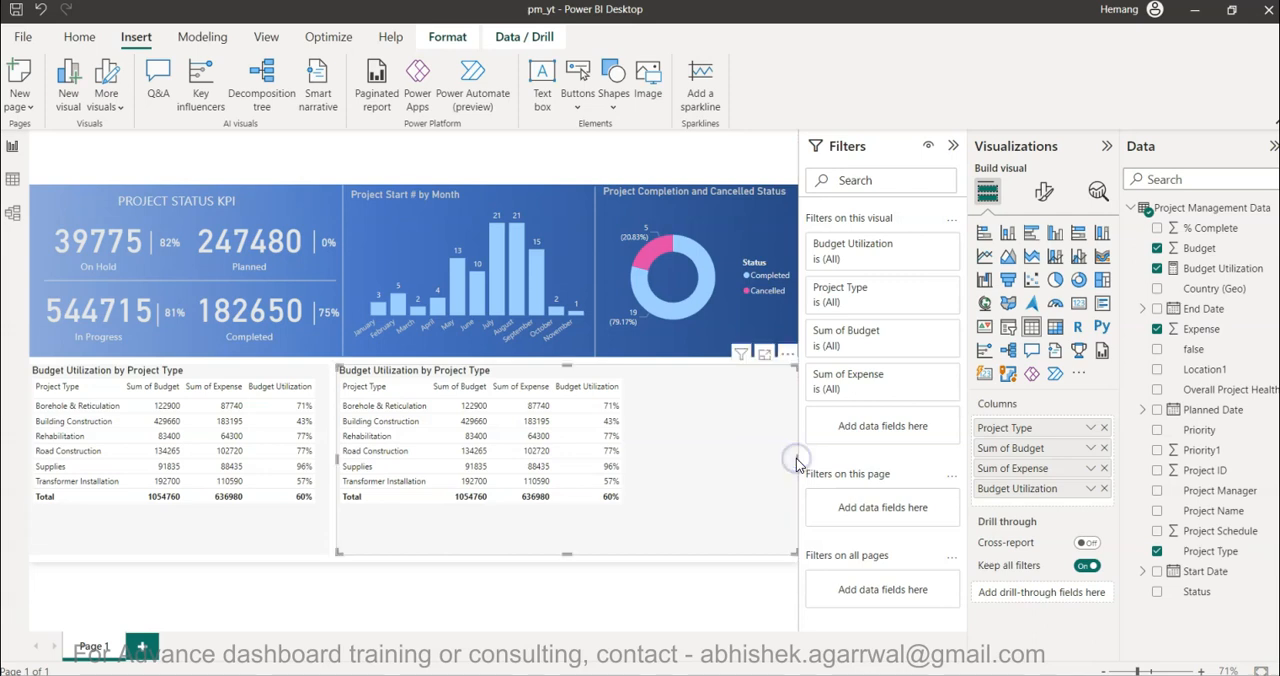
{"action": "left_click_drag", "start_coordinate": [793, 457], "coordinate": [791, 458]}
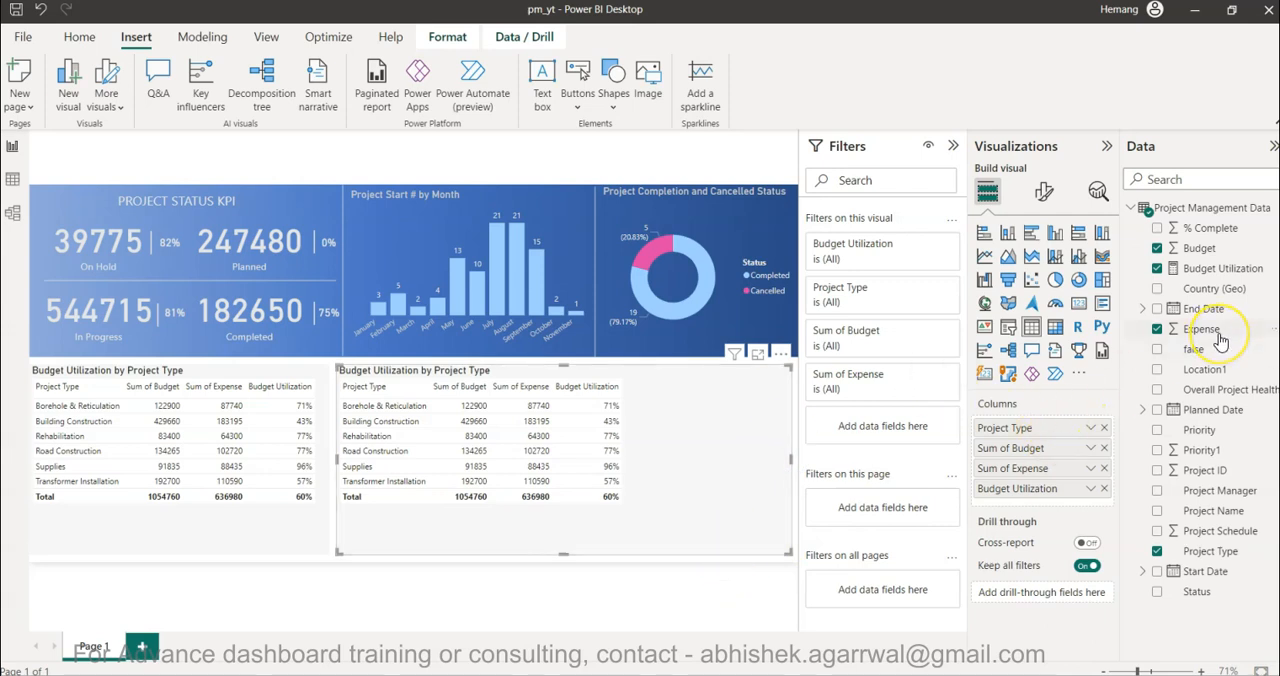
- Replace Project Type with Project Name as the first column of the copied table
{"action": "left_click_drag", "start_coordinate": [1210, 392], "coordinate": [1066, 419]}
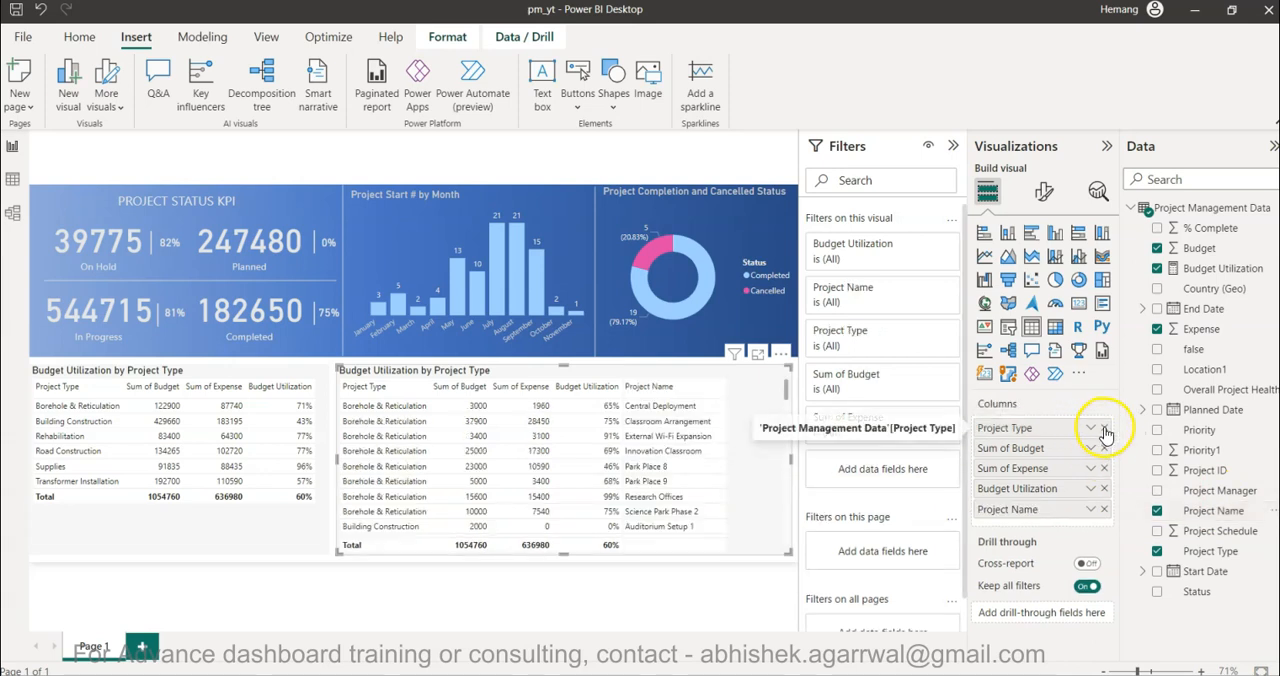
{"action": "left_click", "coordinate": [1104, 427]}
{"action": "left_click_drag", "start_coordinate": [1037, 490], "coordinate": [1030, 422]}
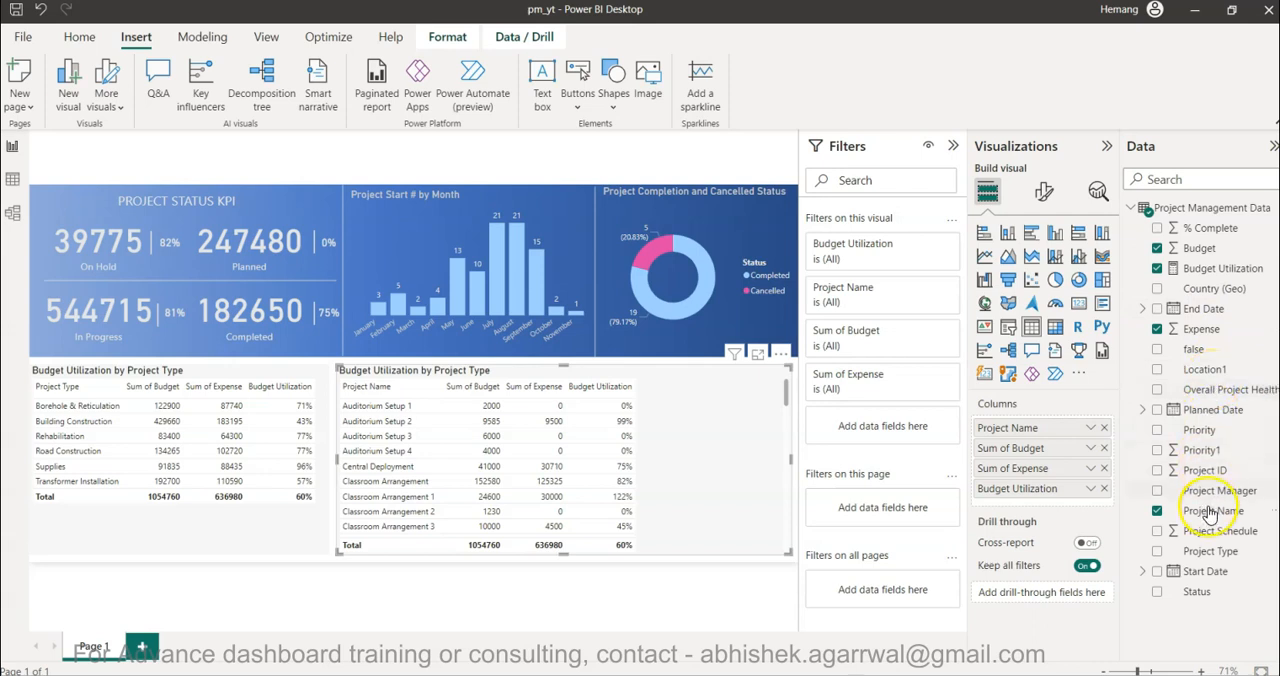
{"action": "left_click_drag", "start_coordinate": [1216, 520], "coordinate": [1032, 443]}
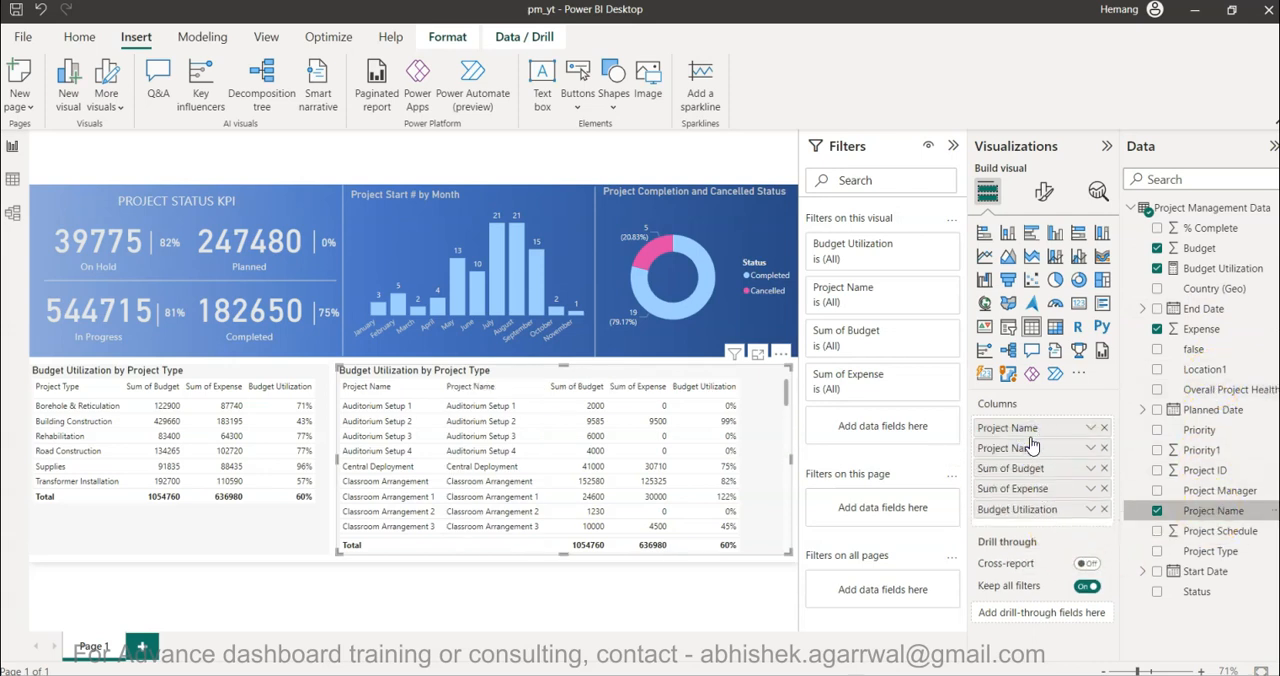
{"action": "left_click", "coordinate": [1034, 490]}
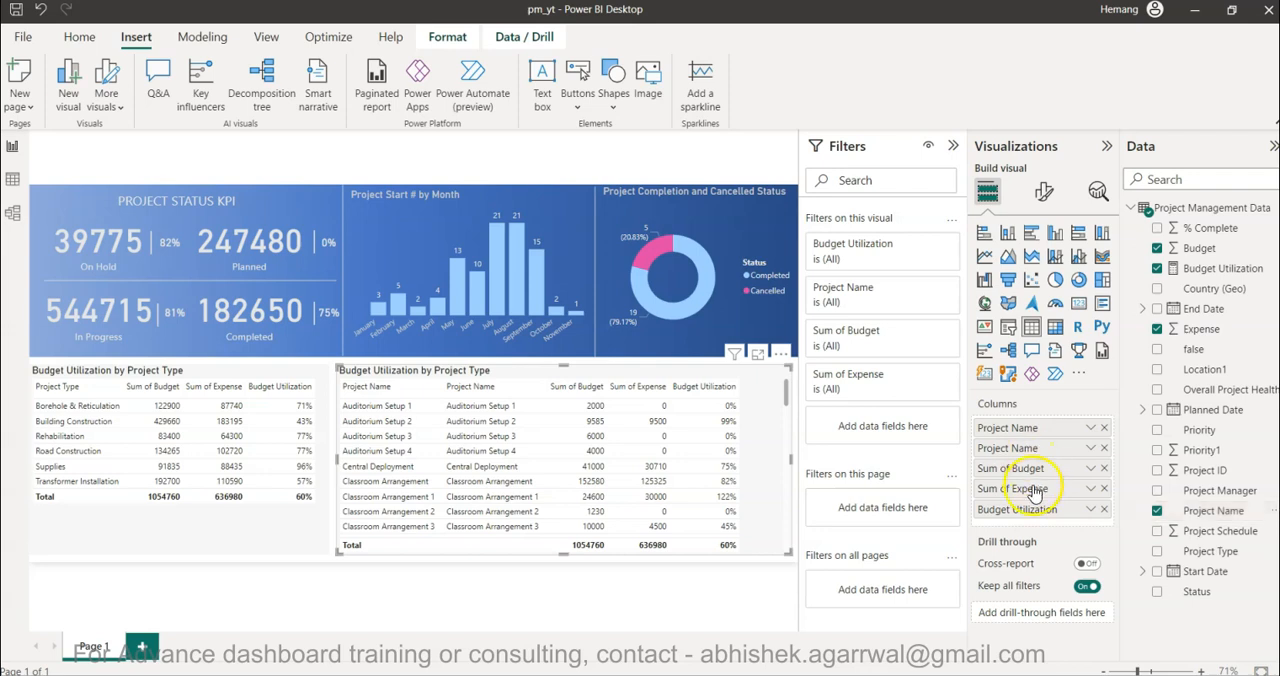
{"action": "left_click", "coordinate": [1103, 448]}
- Add Project Manager and Status as the columns following Project Name in the copied table, matching the Tableau dashboard's Project Details table
{"action": "left_click_drag", "start_coordinate": [1218, 490], "coordinate": [1046, 438]}
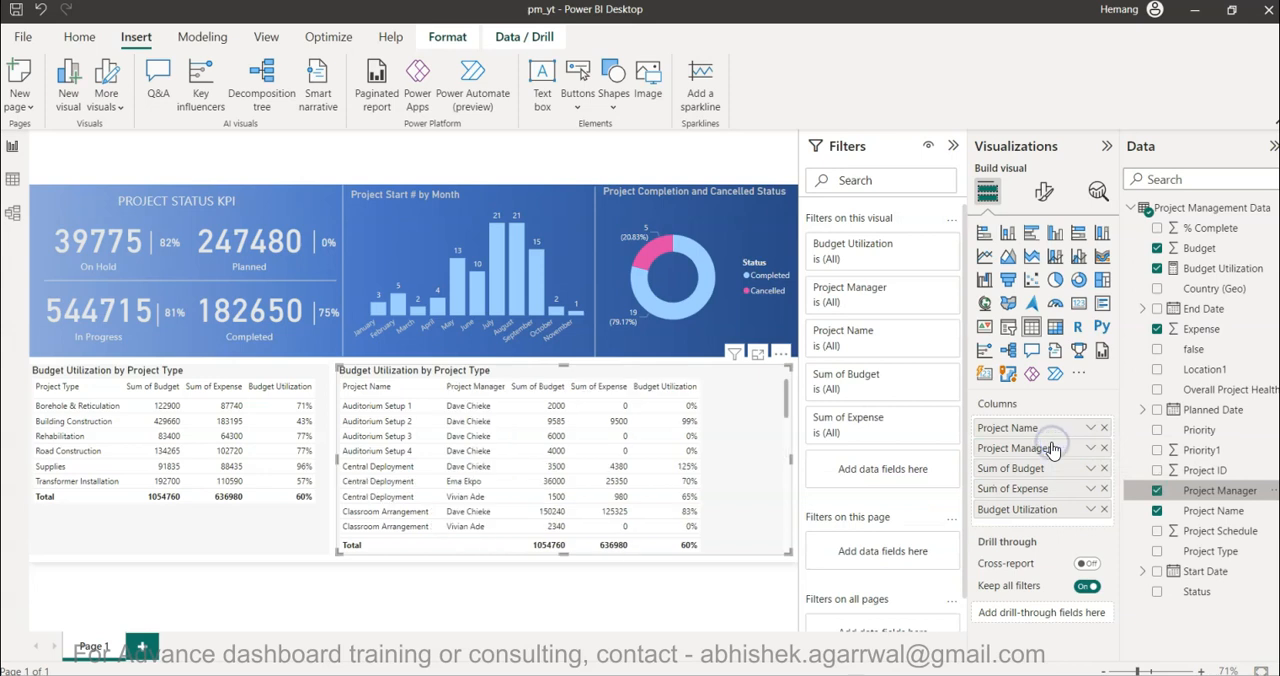
{"action": "mouse_move", "coordinate": [857, 651]}
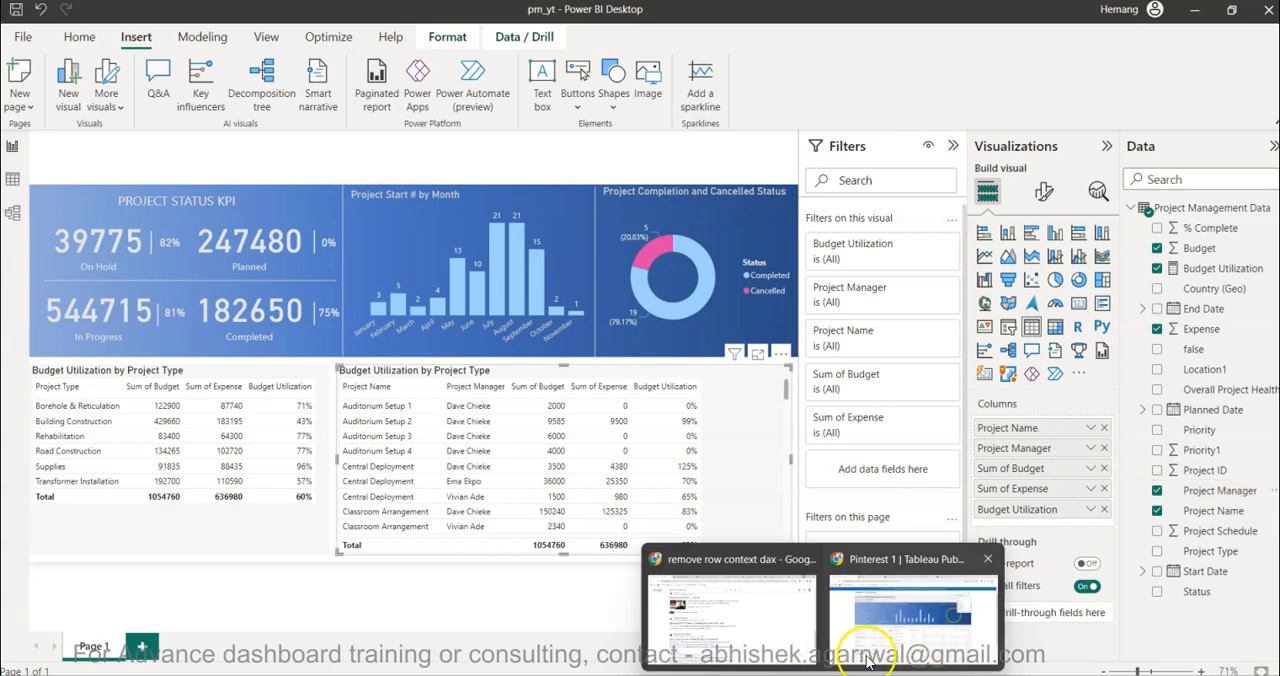
{"action": "left_click", "coordinate": [890, 630]}
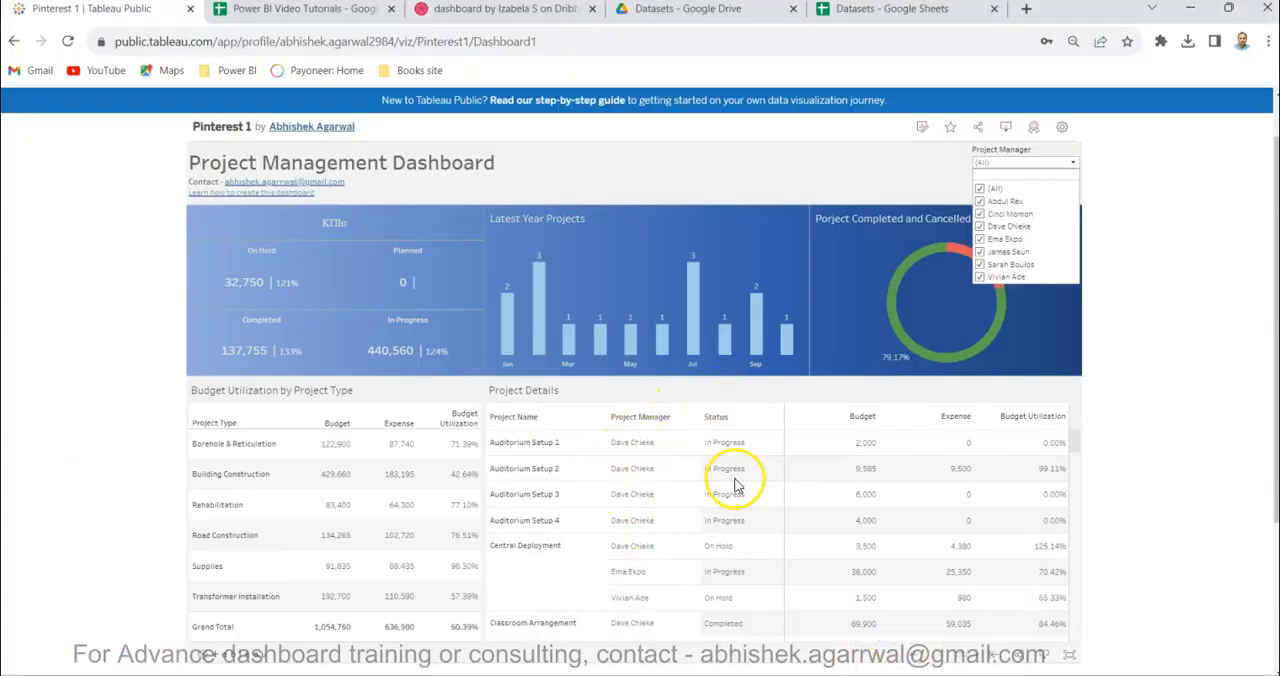
{"action": "left_click", "coordinate": [660, 660]}
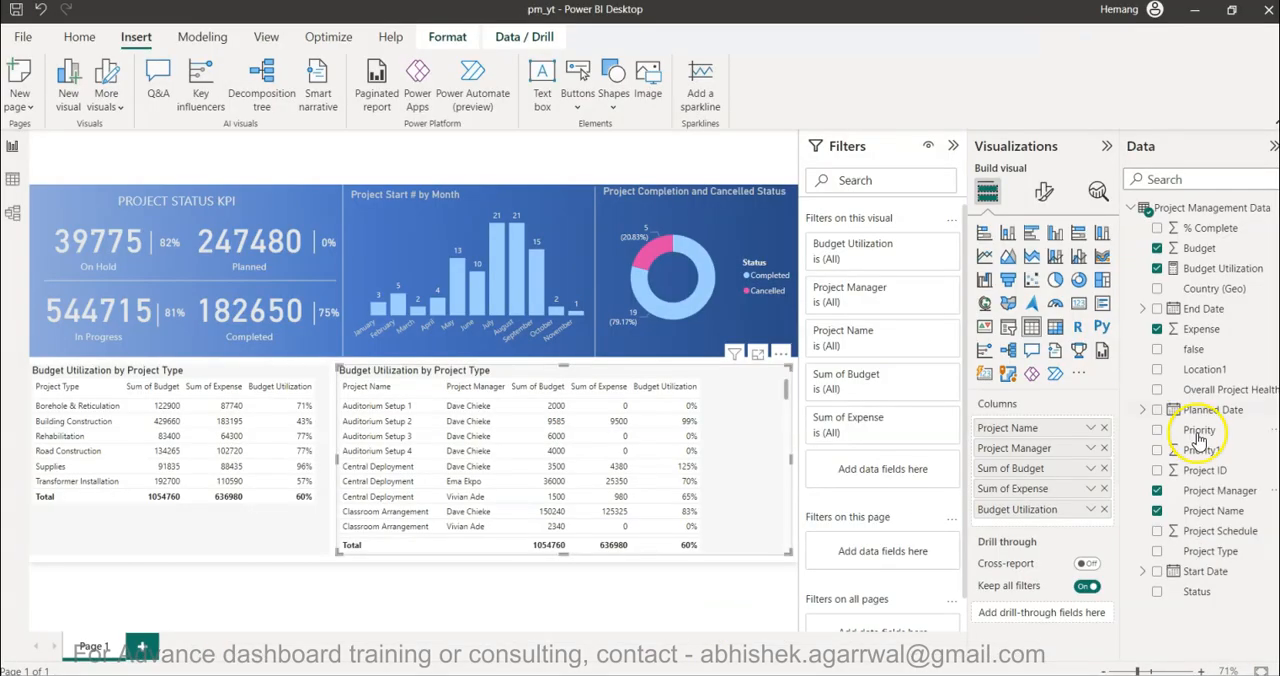
{"action": "left_click_drag", "start_coordinate": [1198, 591], "coordinate": [1040, 472]}
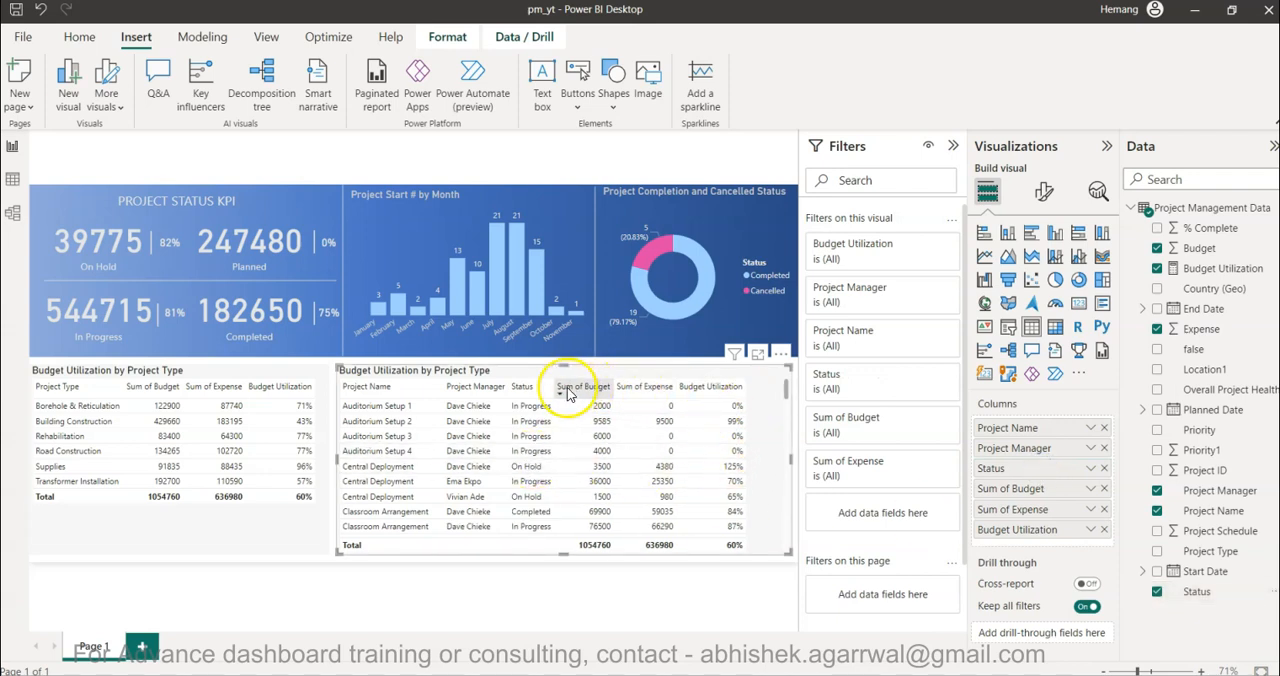
- Widen the Project Name, Status, Sum of Budget and Sum of Expense columns so the project table fills its frame
{"action": "mouse_move", "coordinate": [550, 386]}
{"action": "left_mouse_down"}
{"action": "mouse_move", "coordinate": [508, 386]}
{"action": "mouse_move", "coordinate": [562, 386]}
{"action": "left_mouse_up"}
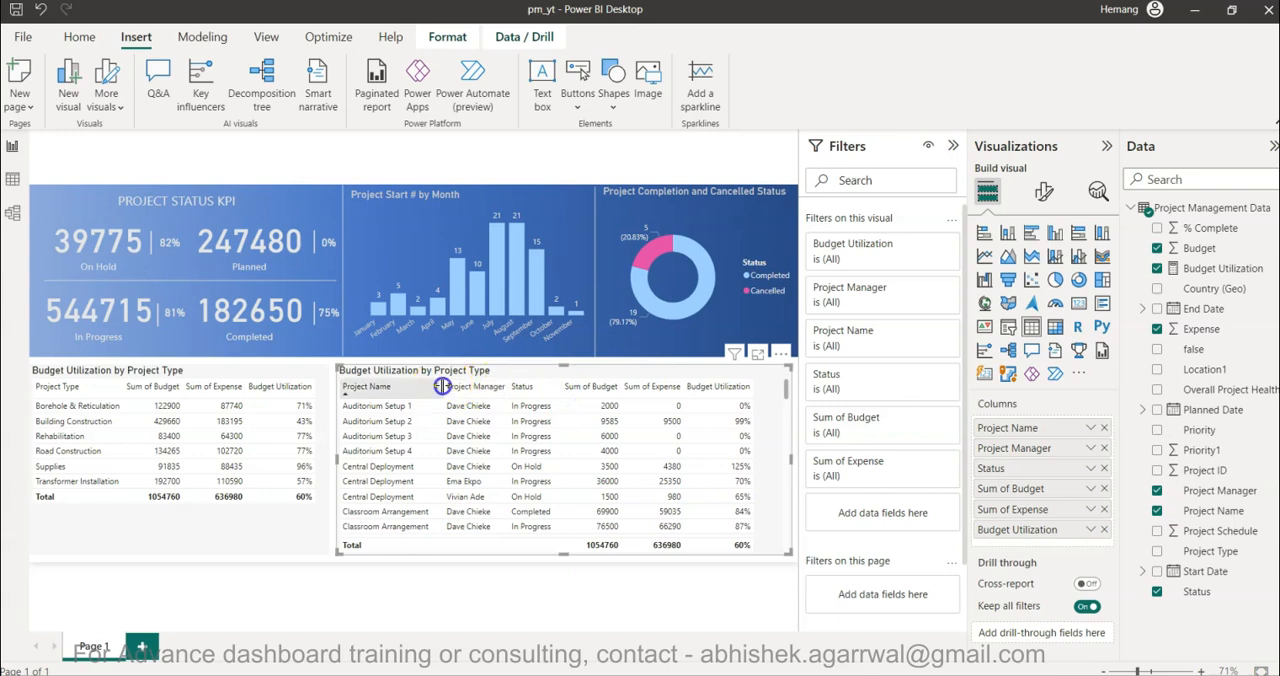
{"action": "left_click_drag", "start_coordinate": [442, 386], "coordinate": [451, 386]}
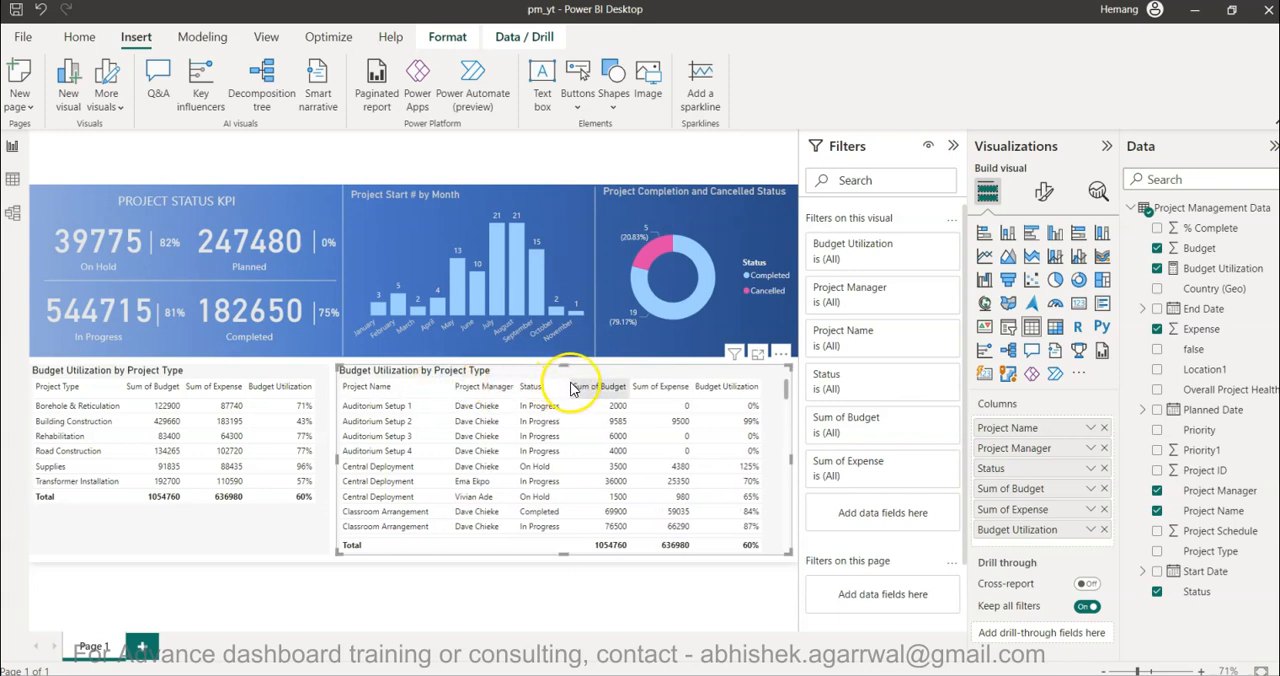
{"action": "left_click_drag", "start_coordinate": [631, 386], "coordinate": [707, 386]}
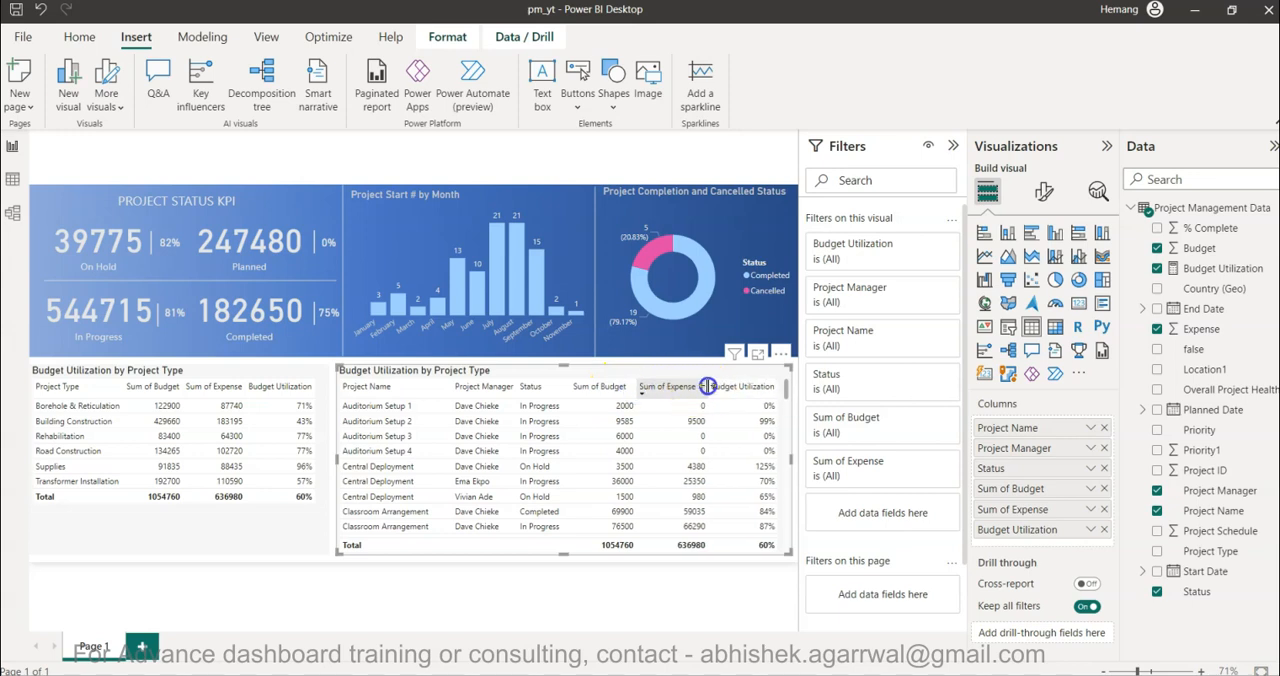
{"action": "left_click", "coordinate": [757, 603]}
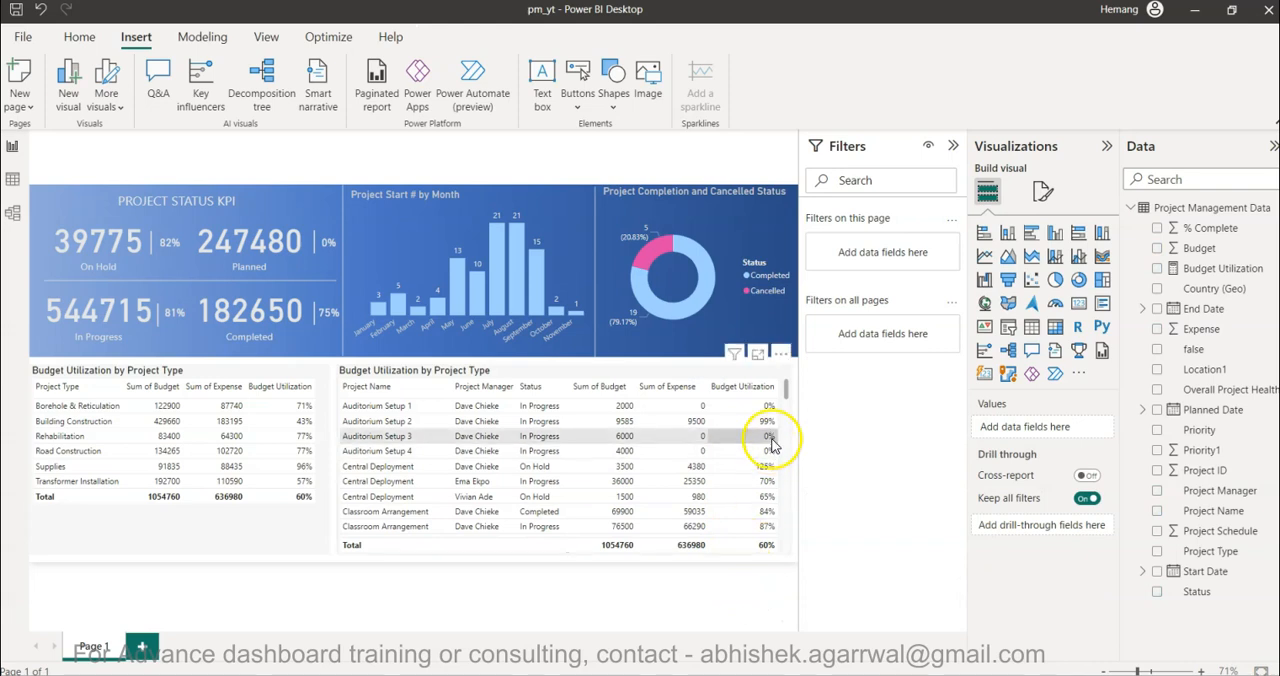
{"action": "left_click", "coordinate": [778, 382]}
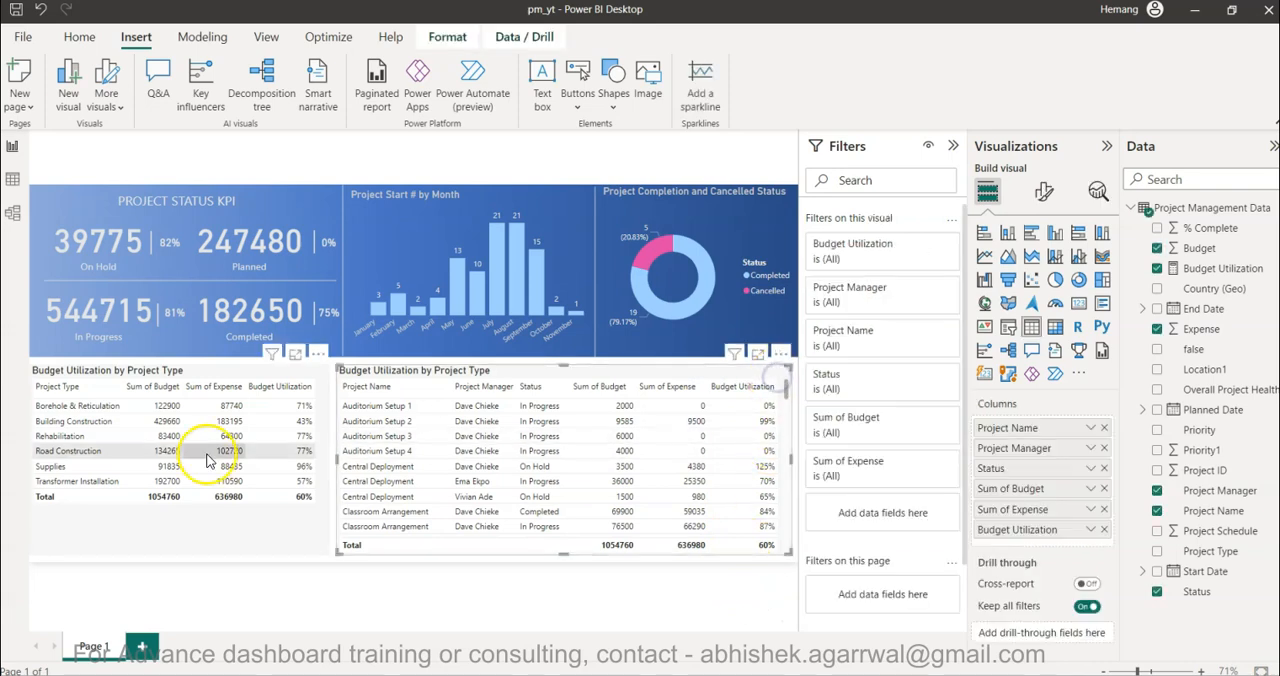
{"action": "left_click", "coordinate": [264, 537]}
{"action": "scroll", "coordinate": [476, 507], "scroll_direction": "down", "scroll_amount": 15}
{"action": "scroll", "coordinate": [476, 507], "scroll_direction": "up", "scroll_amount": 15}
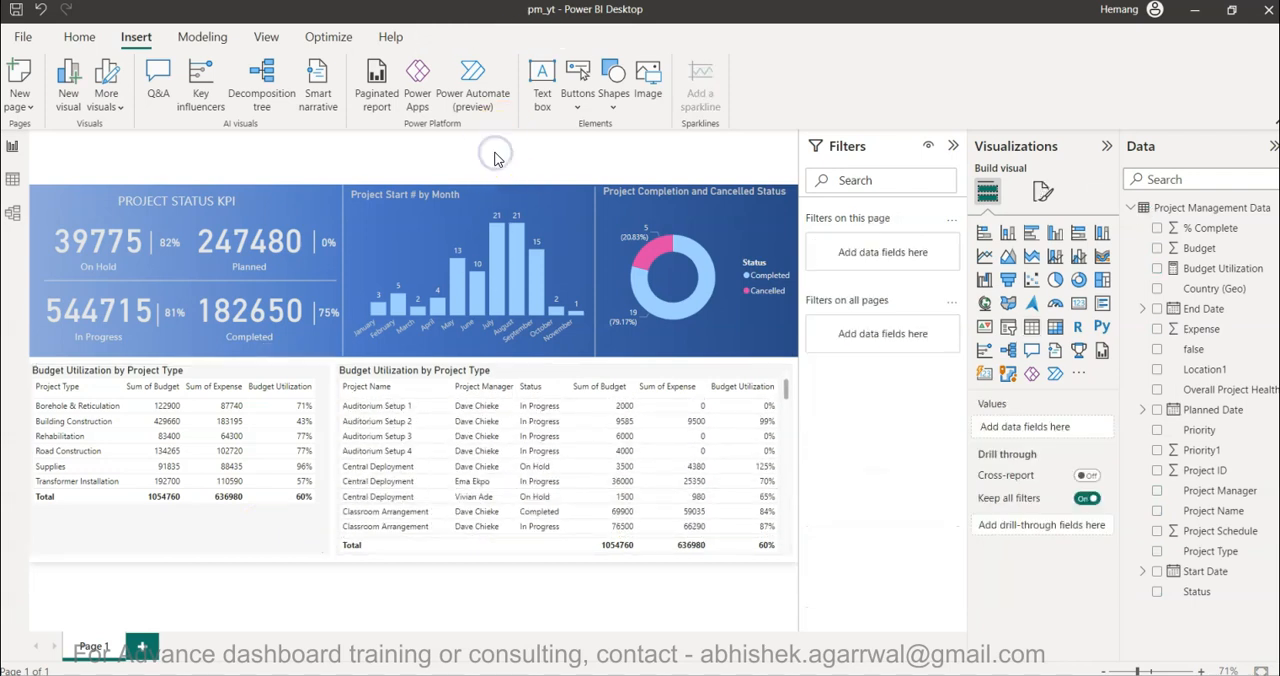
{"action": "left_click", "coordinate": [594, 238]}
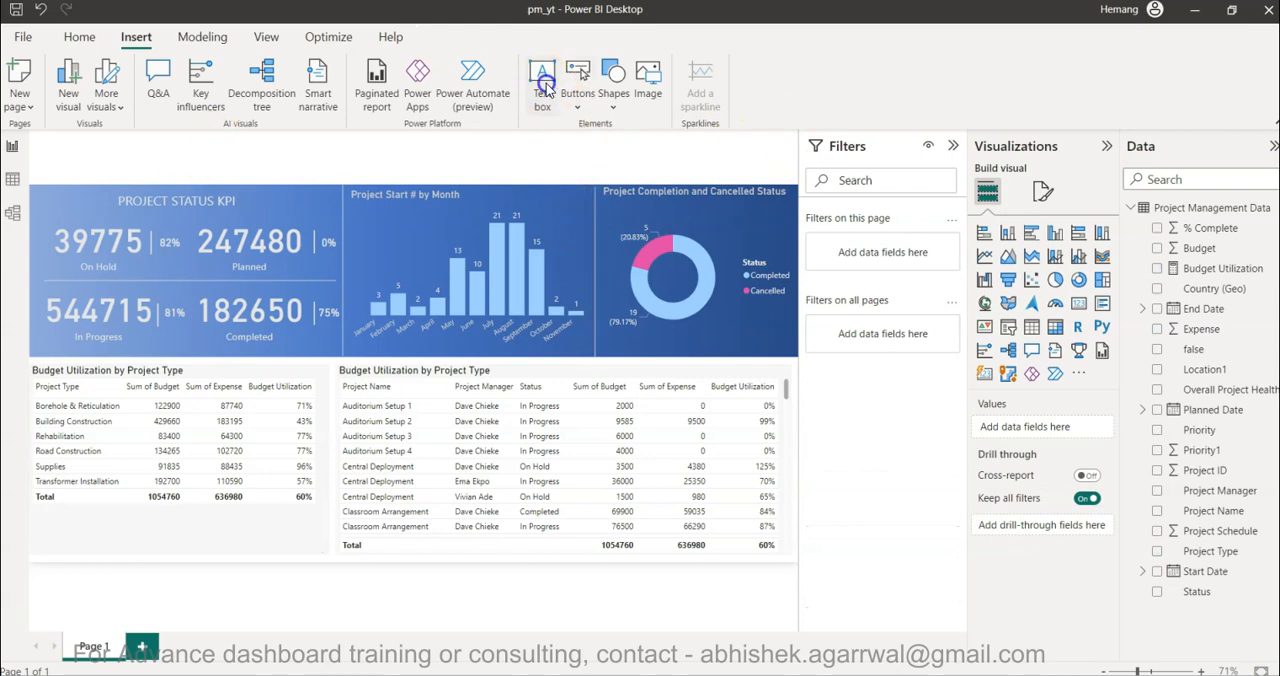
- Insert a text box at the upper-left corner of the report page with the text "PROJECT MANAGEMENT DASHOARD"
{"action": "left_click", "coordinate": [543, 85]}
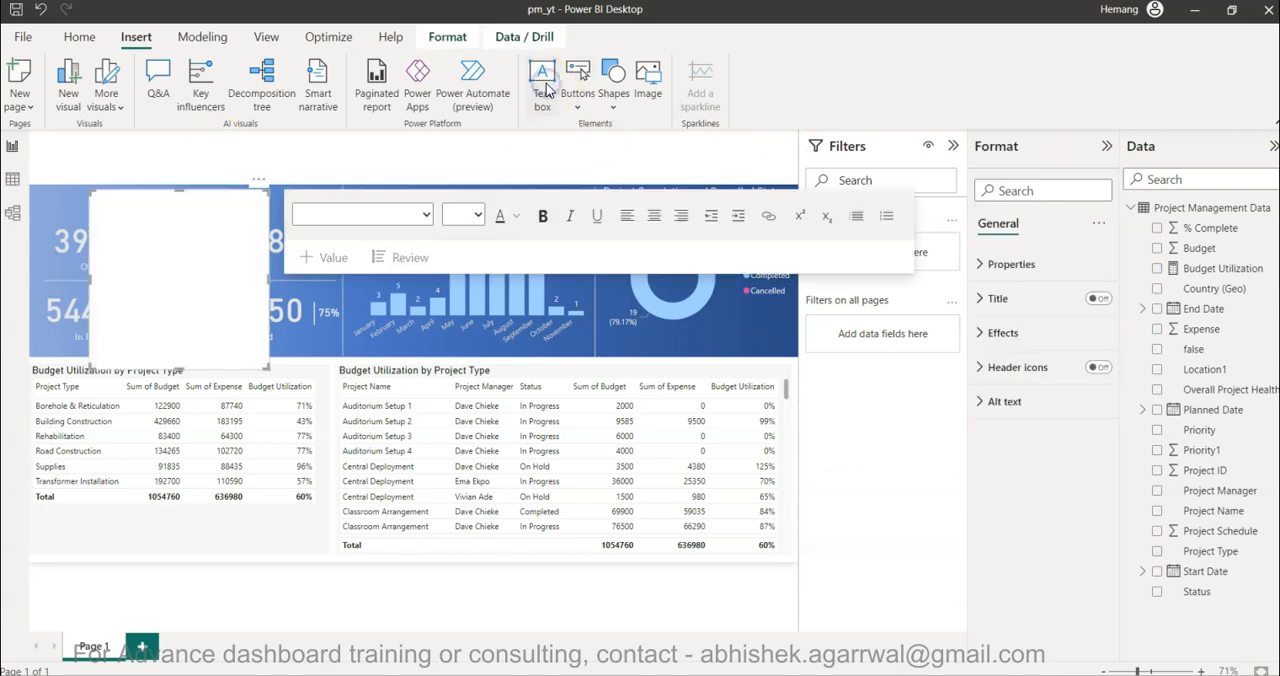
{"action": "left_click", "coordinate": [167, 248]}
{"action": "left_click_drag", "start_coordinate": [151, 180], "coordinate": [107, 138]}
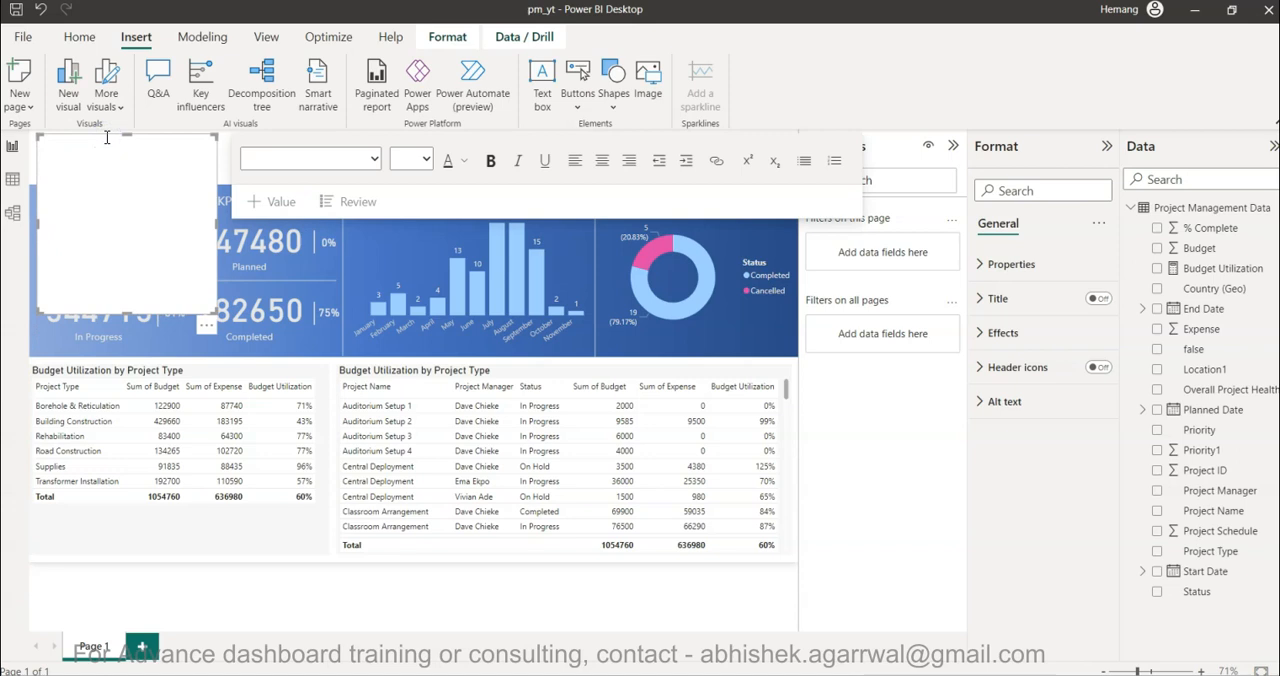
{"action": "type", "text": "PROJECT MANAGEMENT DASHO"}
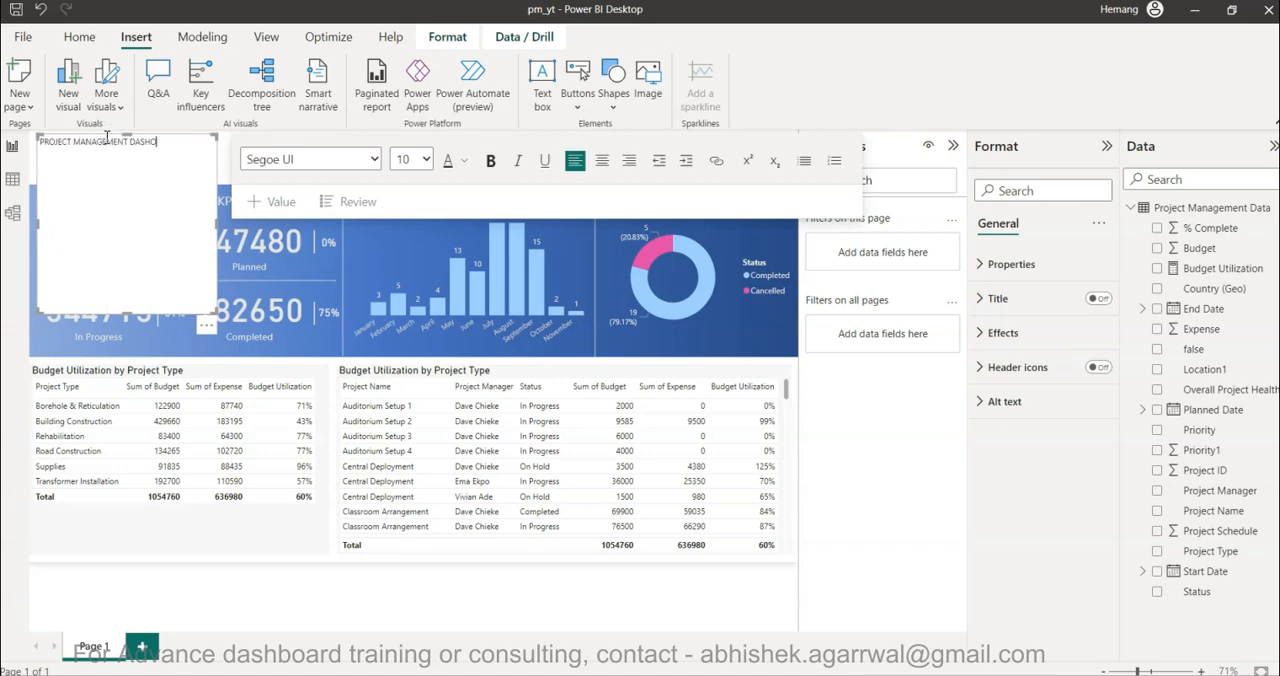
{"action": "type", "text": "OARD"}
- Set the dashboard title's font size to 24 and resize its text box to a wide single-line strip above the blue banner
{"action": "key", "text": "ctrl+a"}
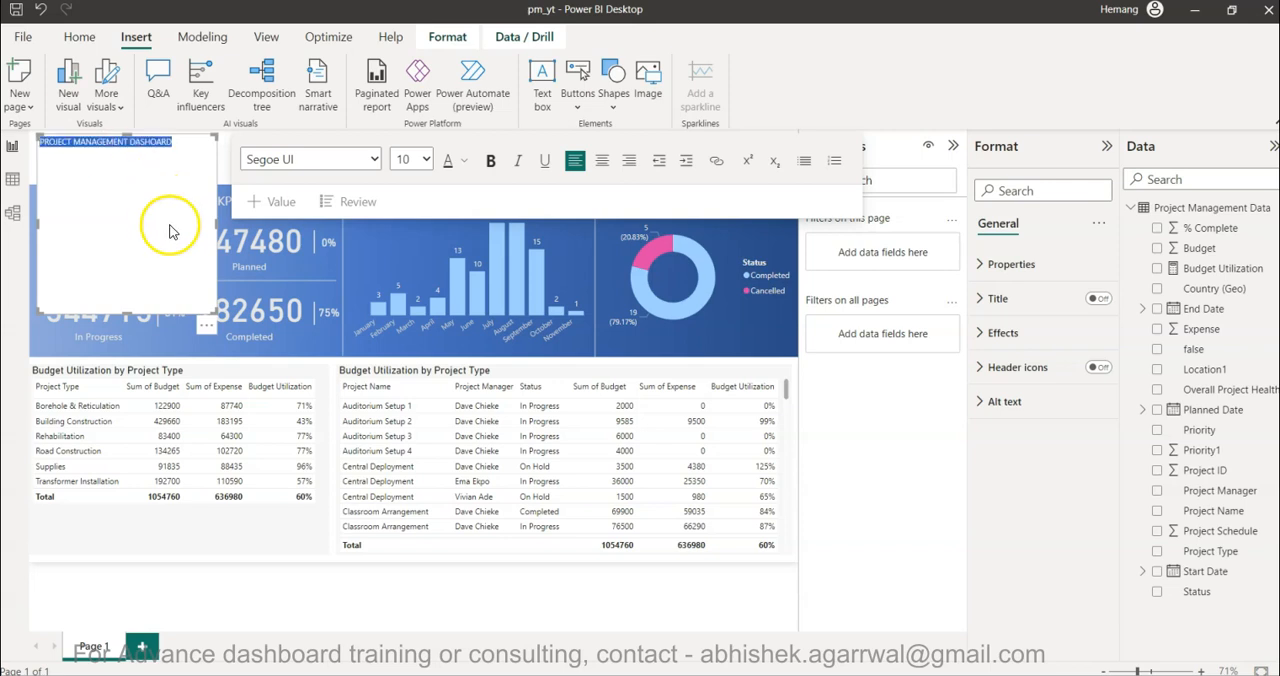
{"action": "left_click", "coordinate": [428, 160]}
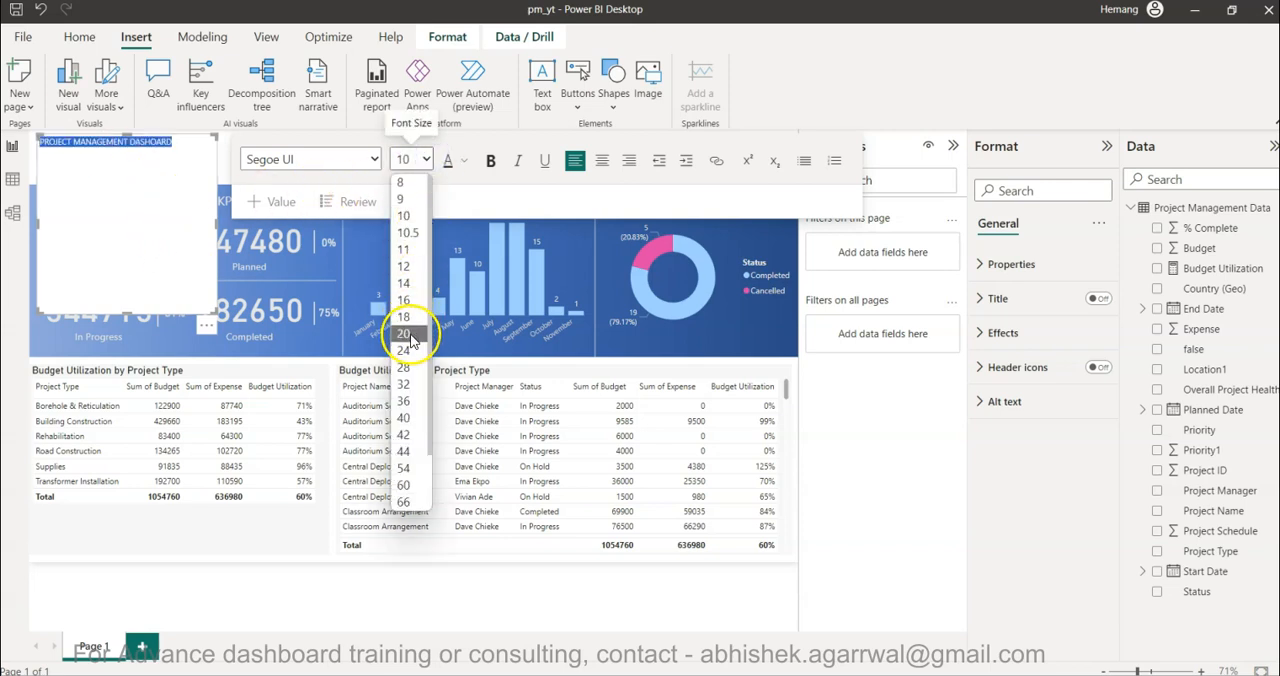
{"action": "left_click", "coordinate": [410, 335]}
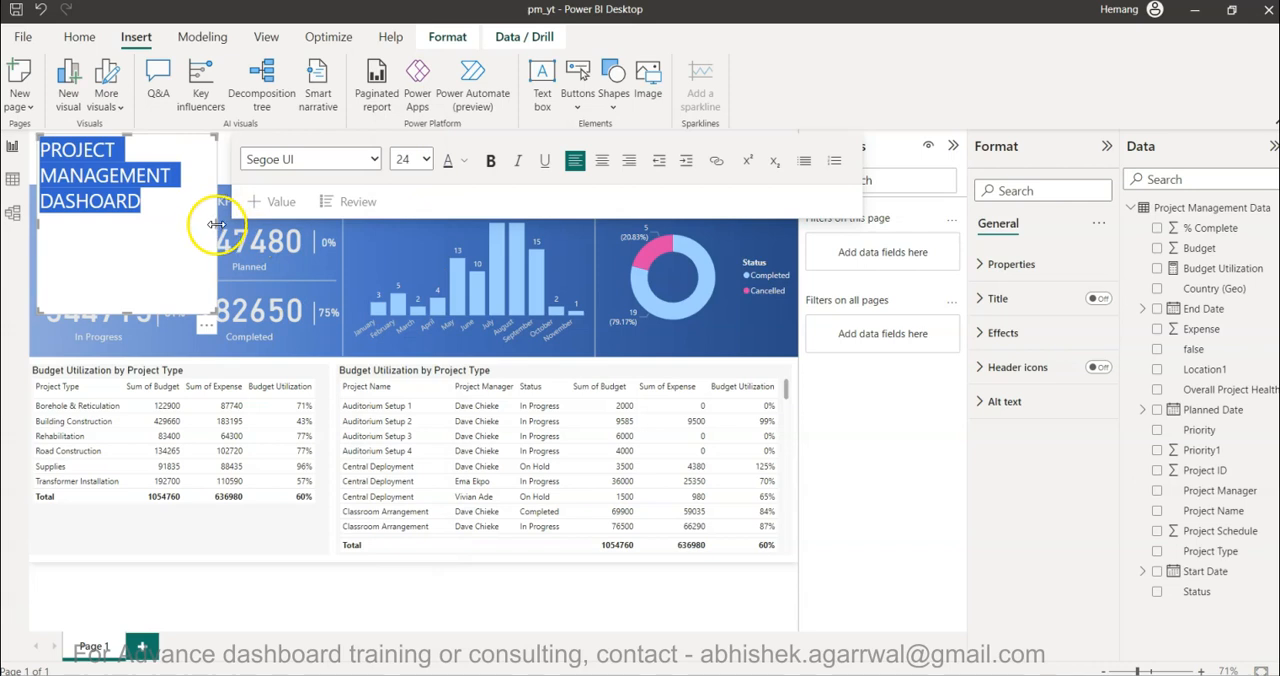
{"action": "left_click_drag", "start_coordinate": [216, 222], "coordinate": [476, 221]}
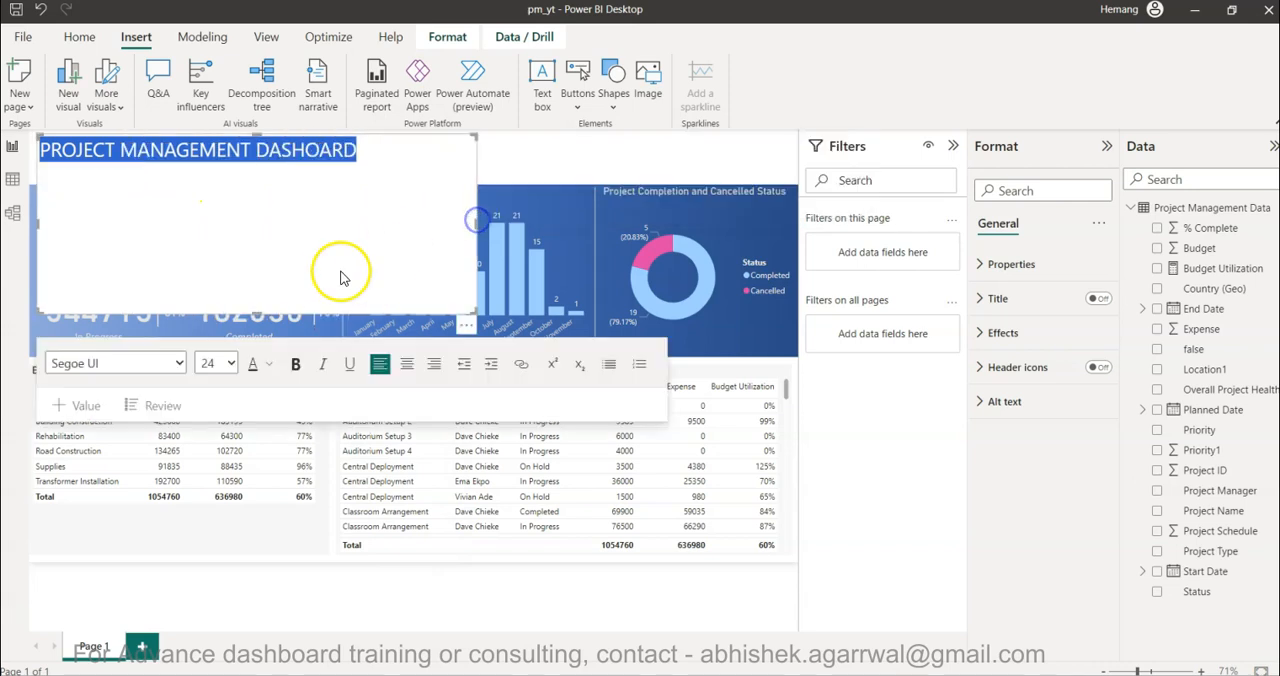
{"action": "left_click_drag", "start_coordinate": [257, 311], "coordinate": [304, 177]}
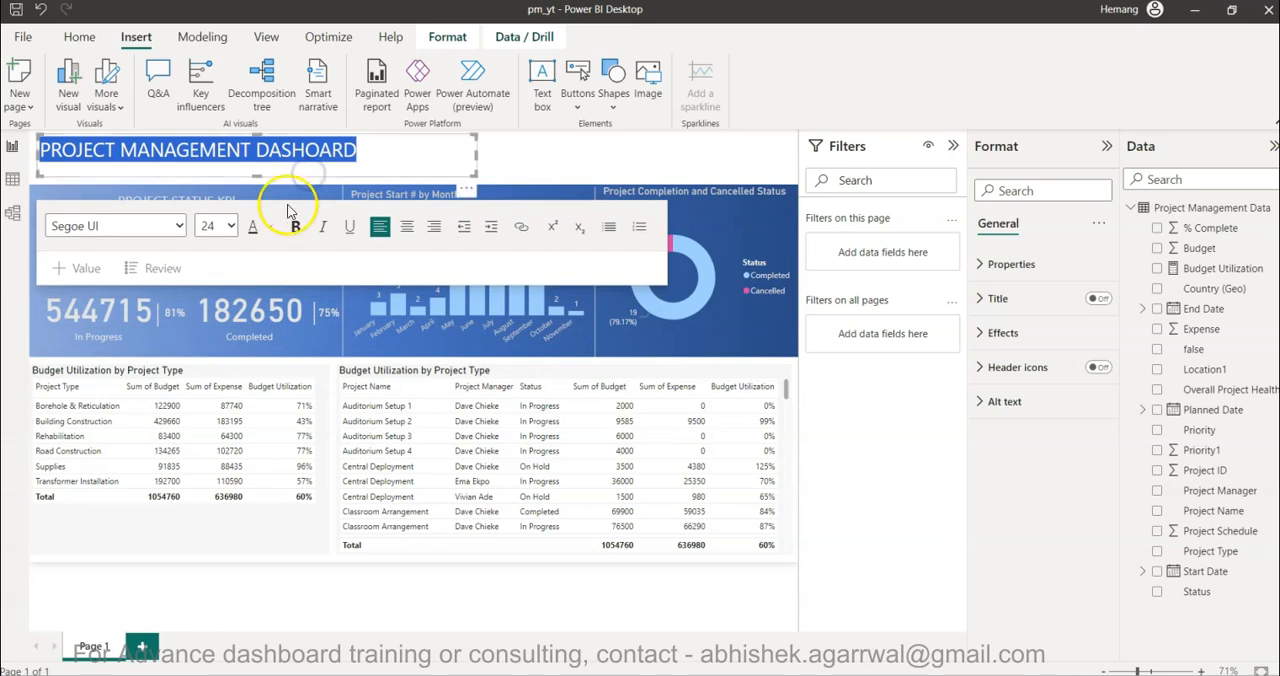
- Increase the dashboard title's font size to 32
{"action": "left_click", "coordinate": [230, 226]}
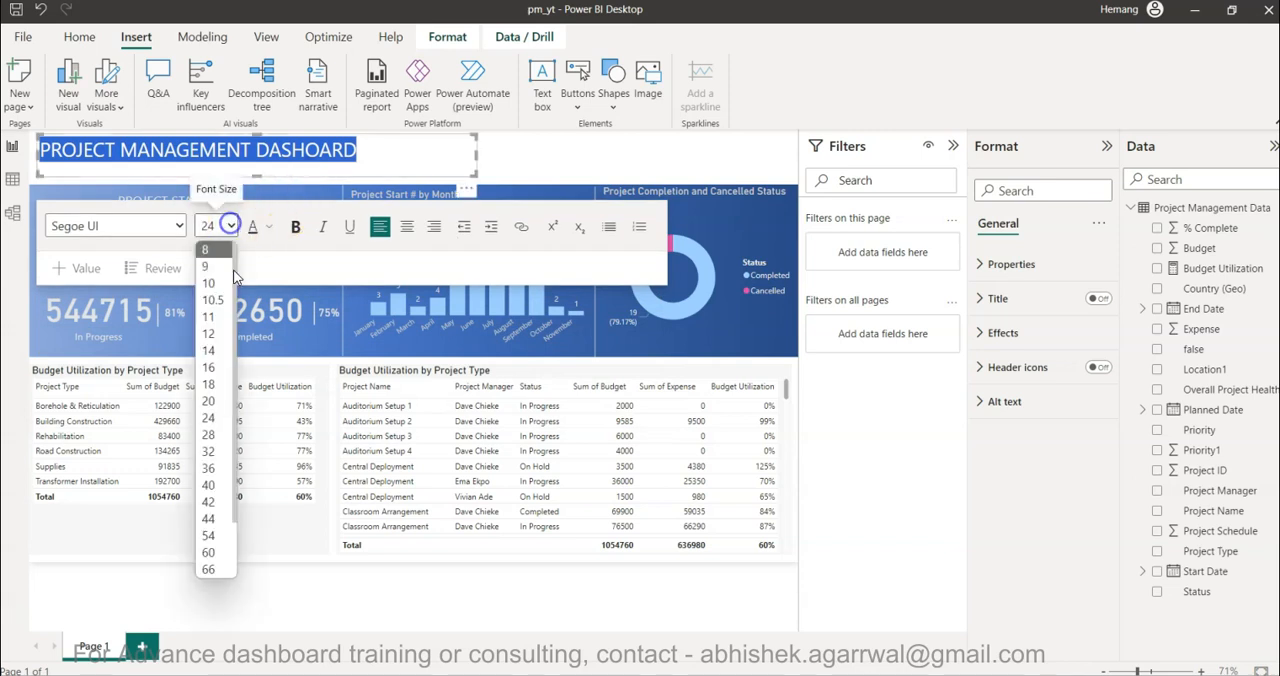
{"action": "left_click", "coordinate": [215, 451]}
{"action": "left_click", "coordinate": [530, 157]}
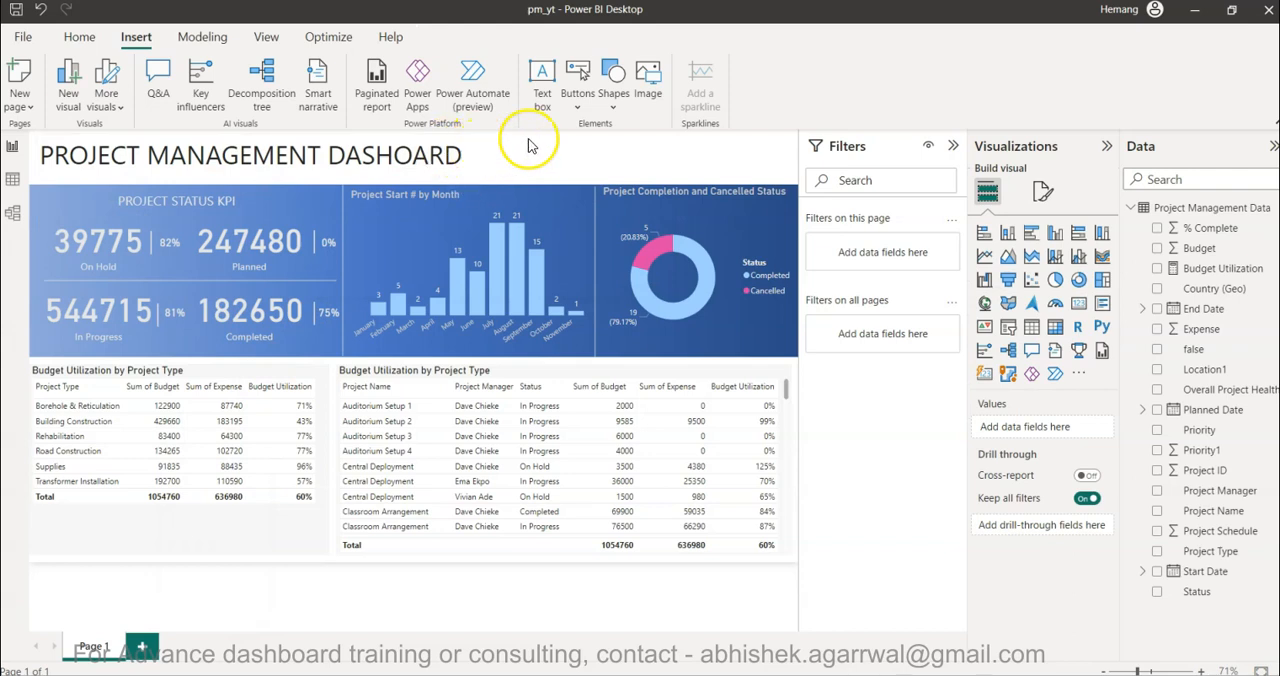
{"action": "left_click", "coordinate": [512, 156]}
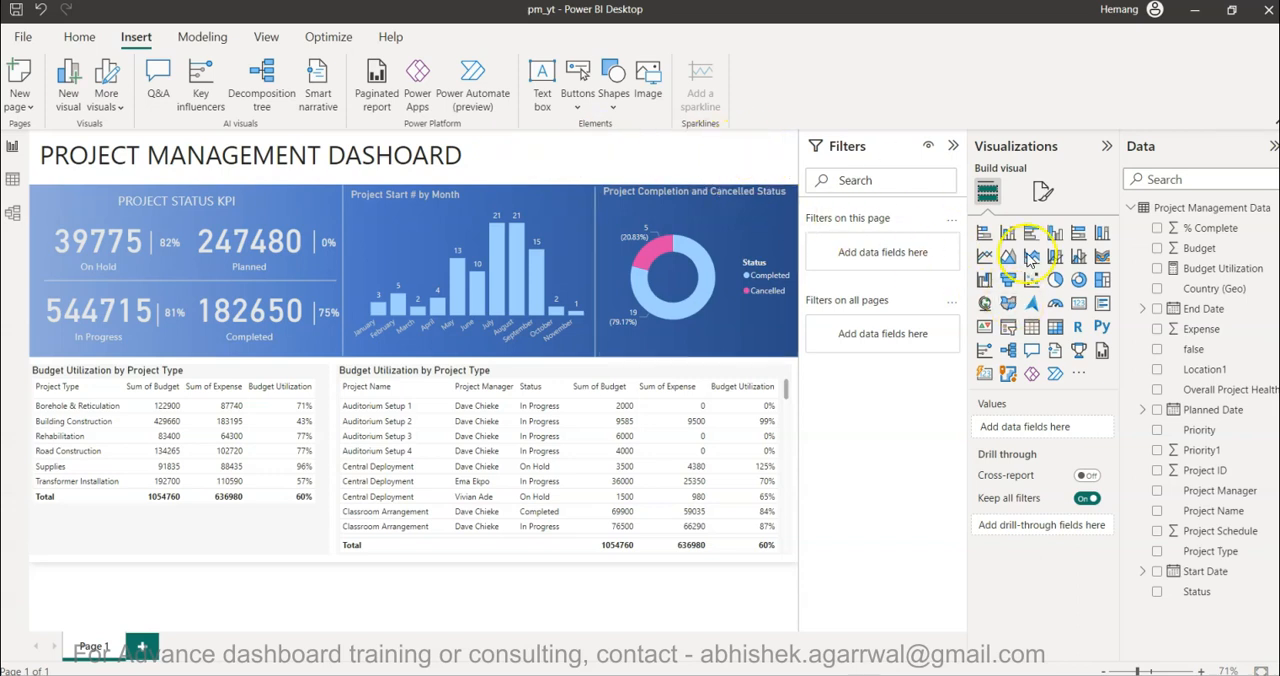
- Add a slicer on the Project Manager field to the report page and set its style to Dropdown
{"action": "left_click", "coordinate": [1008, 327]}
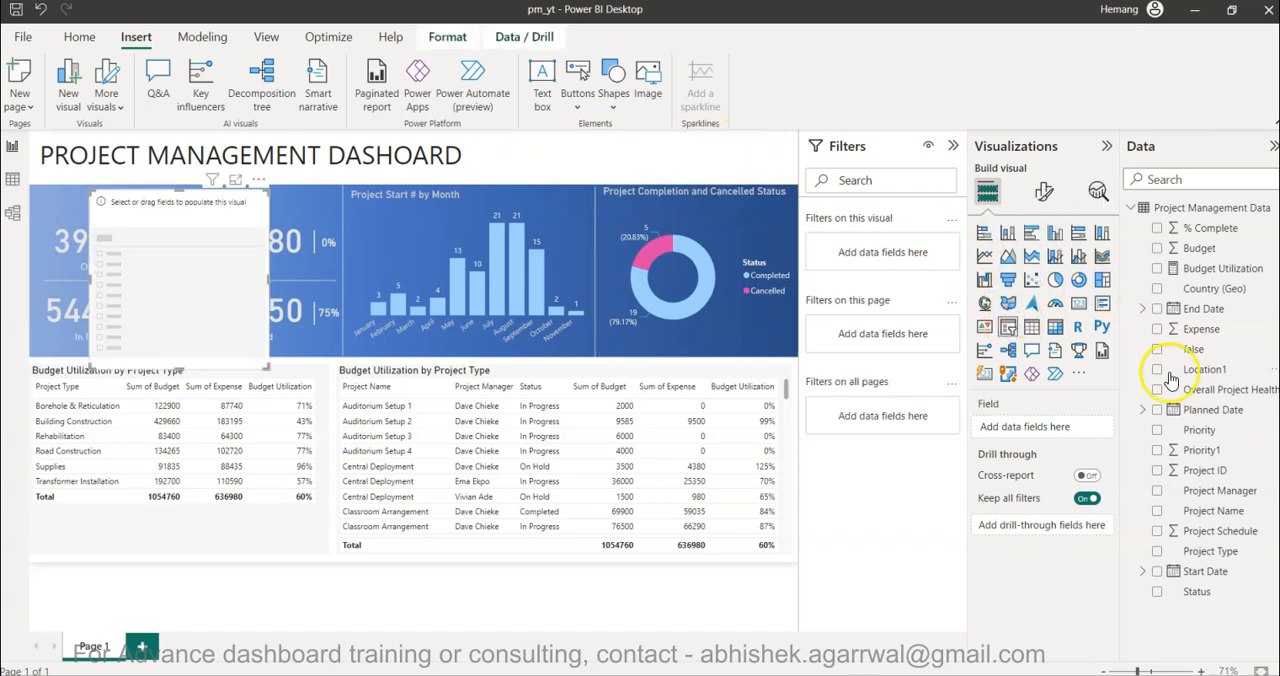
{"action": "left_click", "coordinate": [1157, 491]}
{"action": "left_click", "coordinate": [1044, 191]}
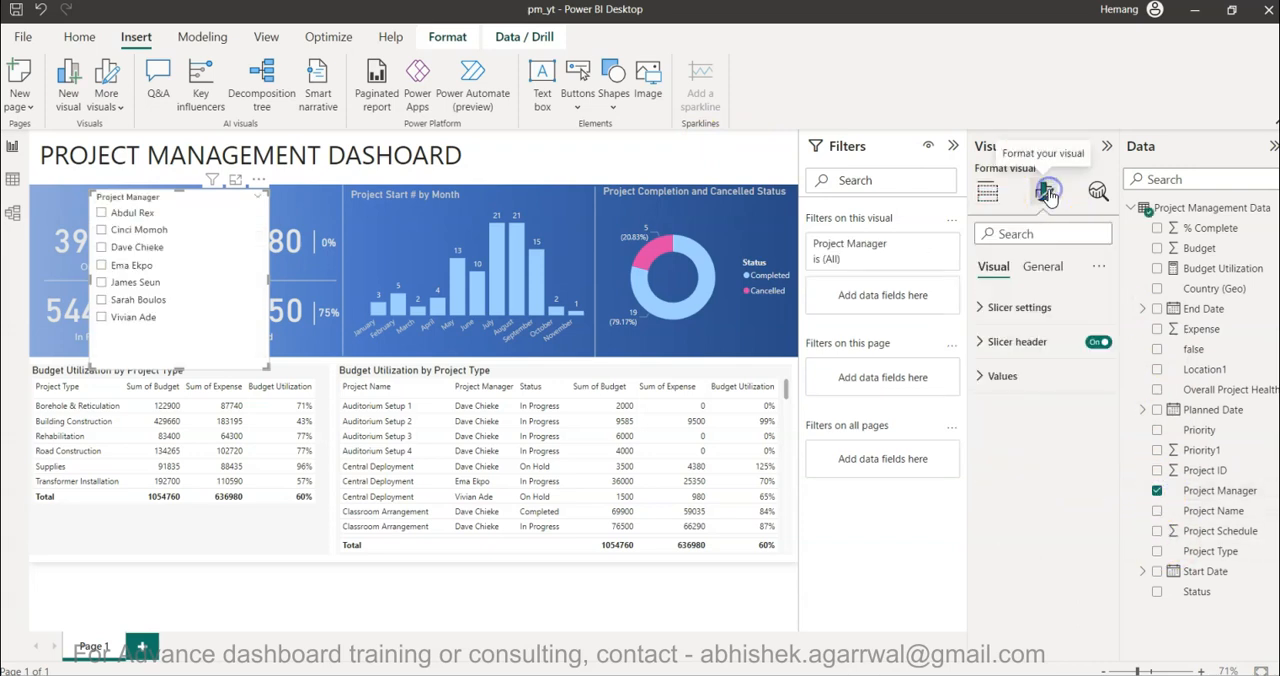
{"action": "left_click", "coordinate": [1022, 309]}
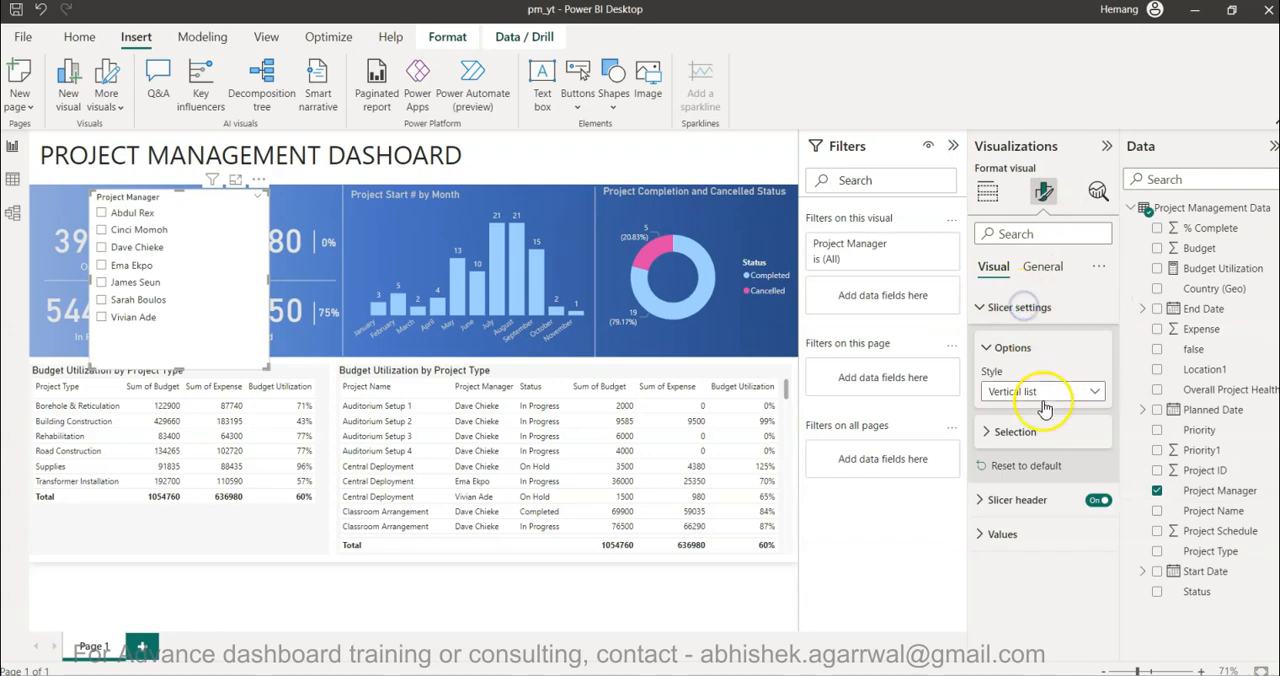
{"action": "left_click", "coordinate": [1048, 392]}
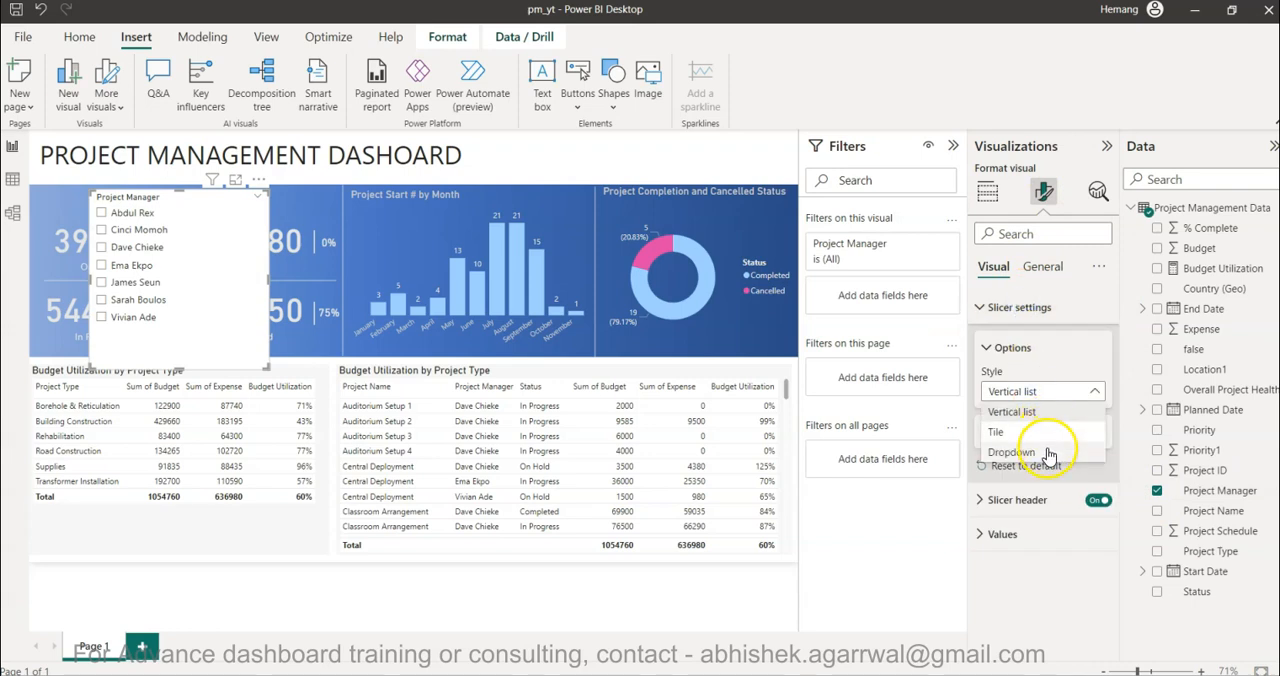
{"action": "left_click", "coordinate": [1048, 449]}
- Shrink the Project Manager slicer to fit above the donut chart in line with the title, and collapse the Filters, Visualizations and Data panes
{"action": "left_click_drag", "start_coordinate": [177, 362], "coordinate": [190, 232]}
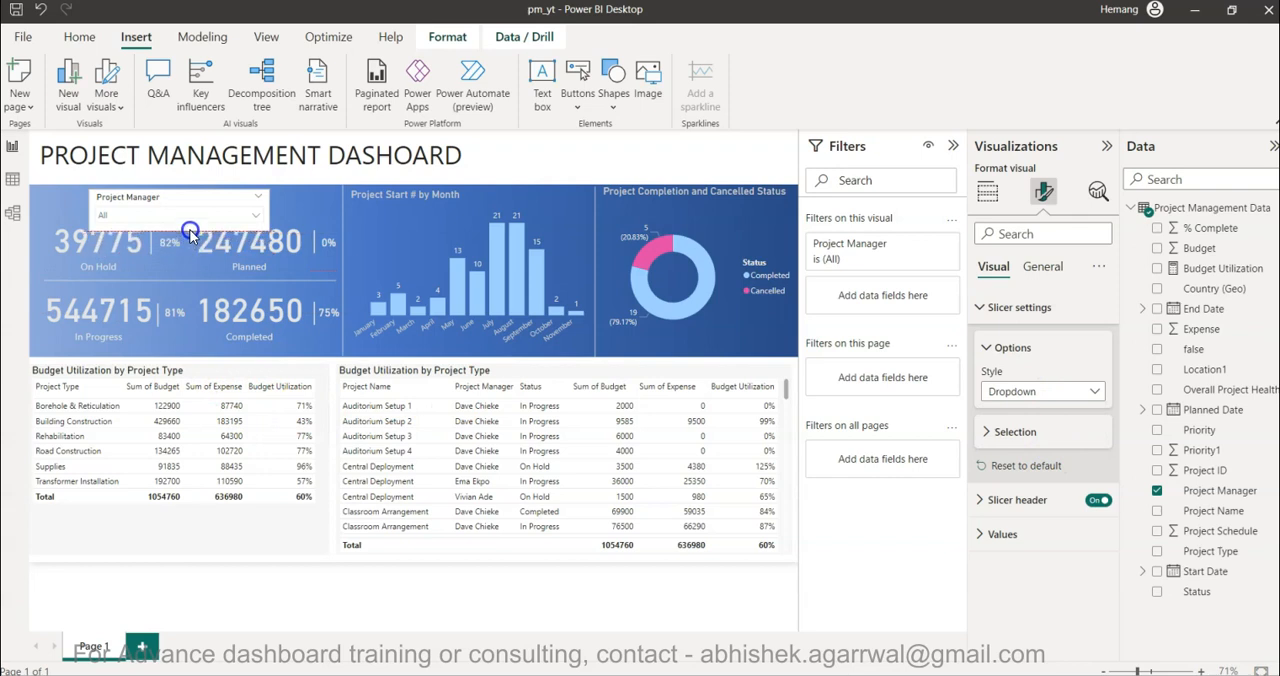
{"action": "left_click_drag", "start_coordinate": [183, 201], "coordinate": [714, 150]}
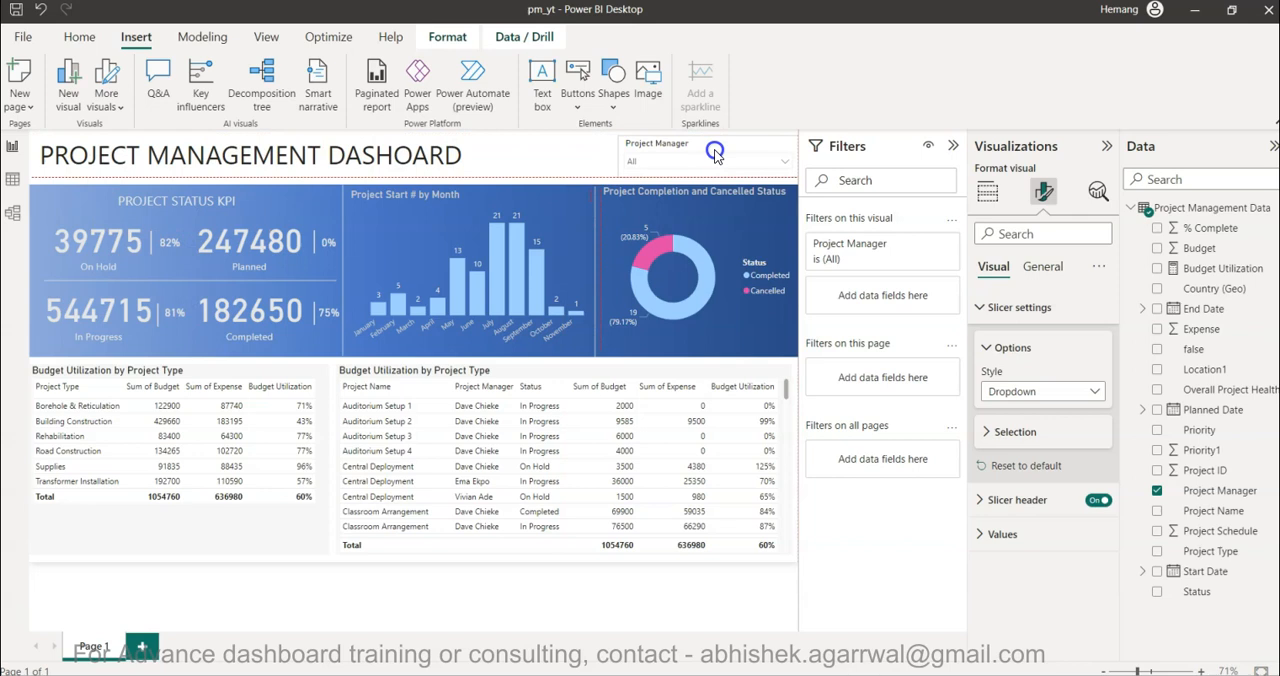
{"action": "left_click", "coordinate": [953, 146]}
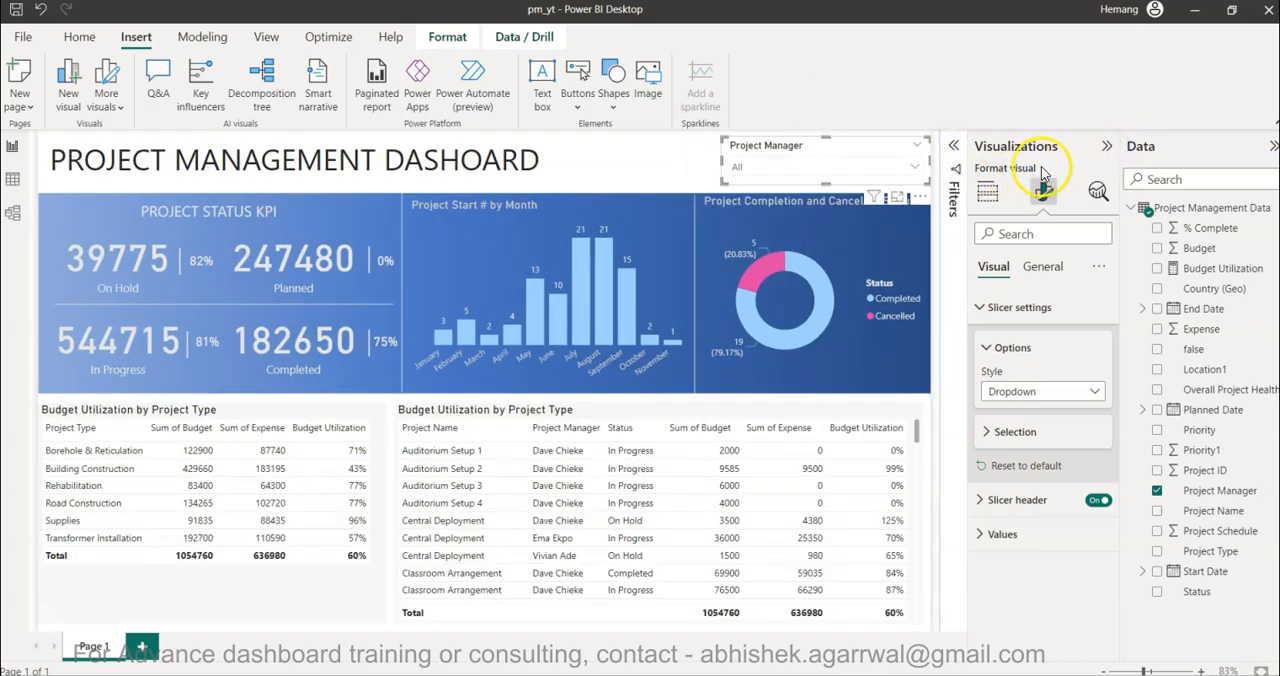
{"action": "left_click", "coordinate": [1103, 147]}
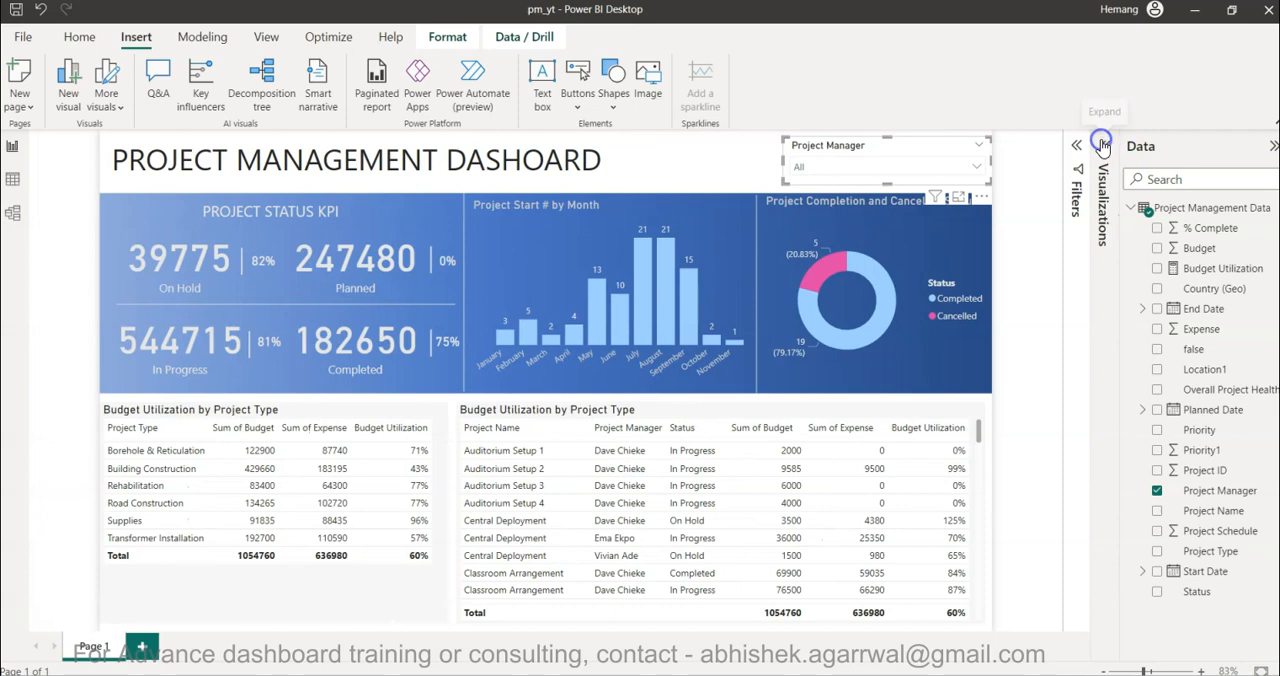
{"action": "left_click", "coordinate": [1270, 147]}
{"action": "left_click_drag", "start_coordinate": [962, 146], "coordinate": [954, 148]}
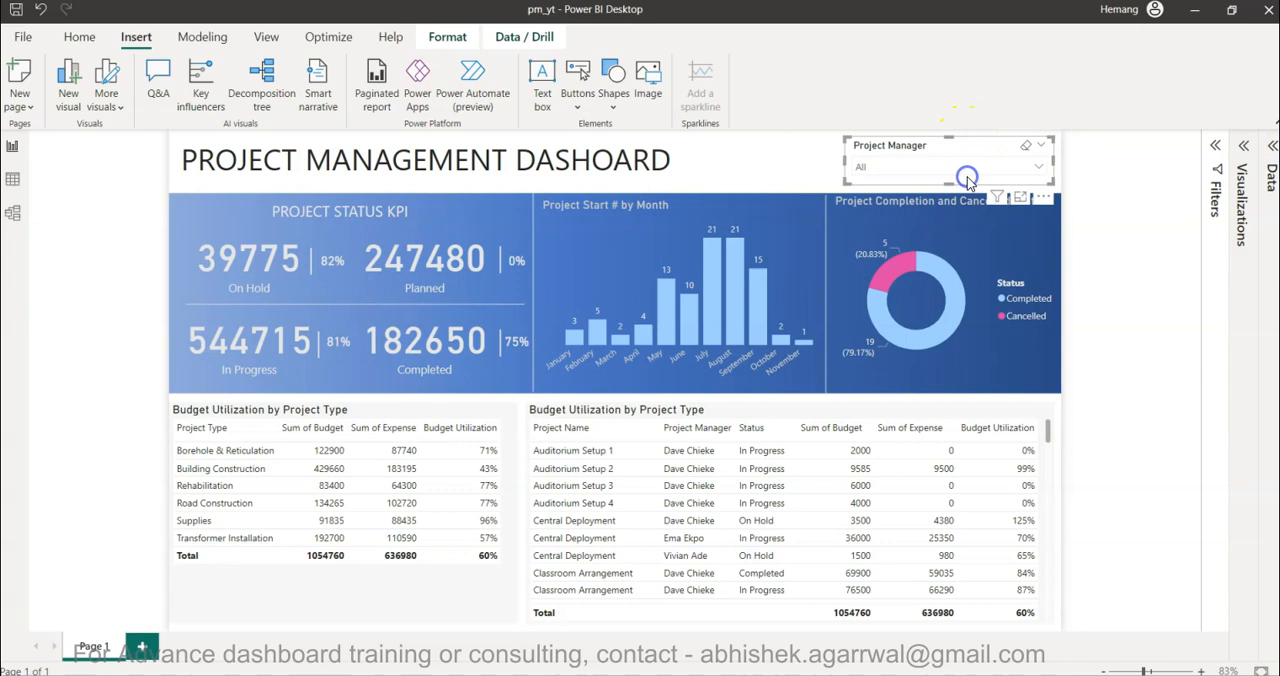
- Test the Project Manager slicer by filtering the dashboard by individual managers, ending with the fourth manager in the list selected
{"action": "left_click", "coordinate": [883, 170]}
{"action": "left_click", "coordinate": [868, 187]}
{"action": "left_click", "coordinate": [866, 207]}
{"action": "left_click", "coordinate": [866, 228]}
{"action": "left_click", "coordinate": [866, 247]}
{"action": "left_click", "coordinate": [866, 267]}
{"action": "left_click", "coordinate": [865, 287]}
{"action": "left_click", "coordinate": [866, 247]}
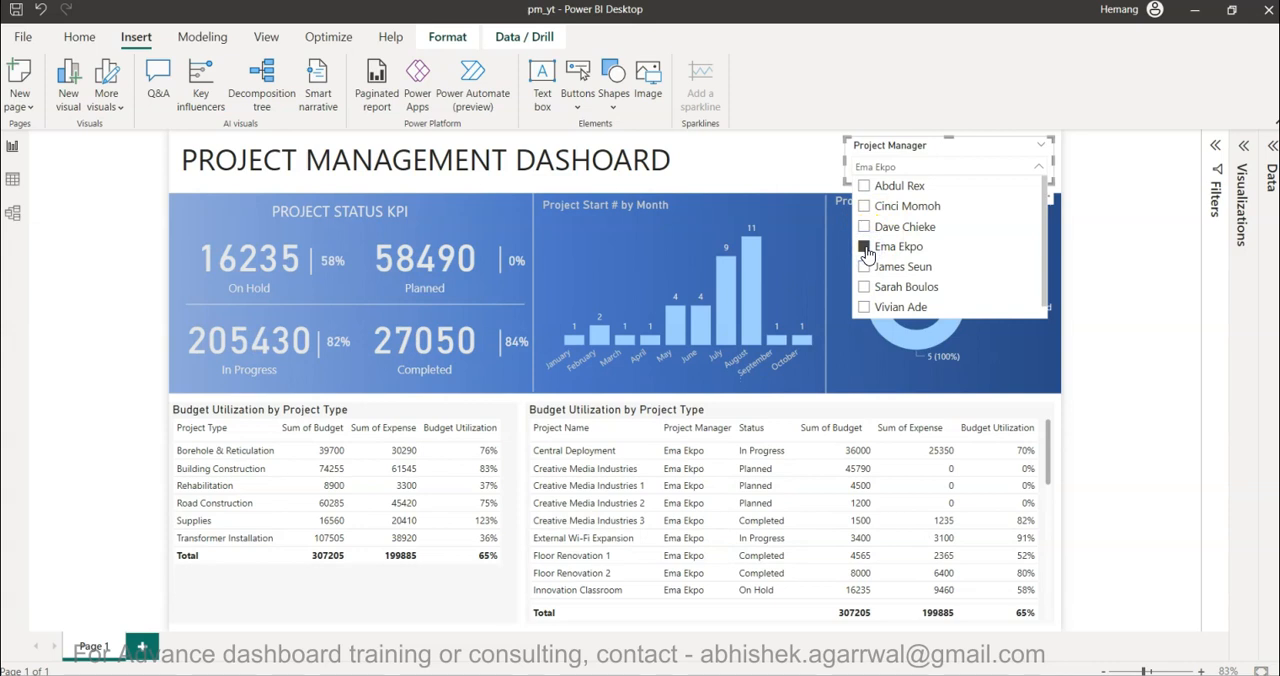
{"action": "left_click", "coordinate": [1108, 310]}
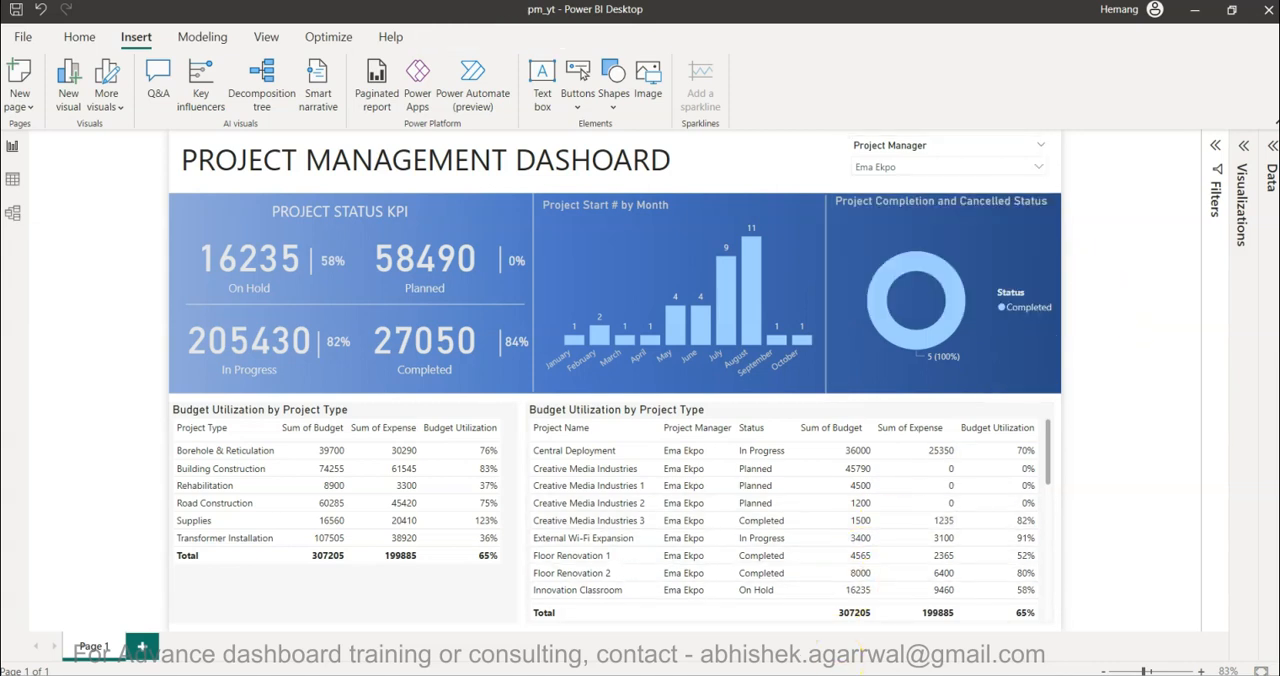
- Switch to the browser to compare the report with the Tableau dashboard and the Dribbble reference design, and return to Power BI
{"action": "left_click", "coordinate": [875, 647]}
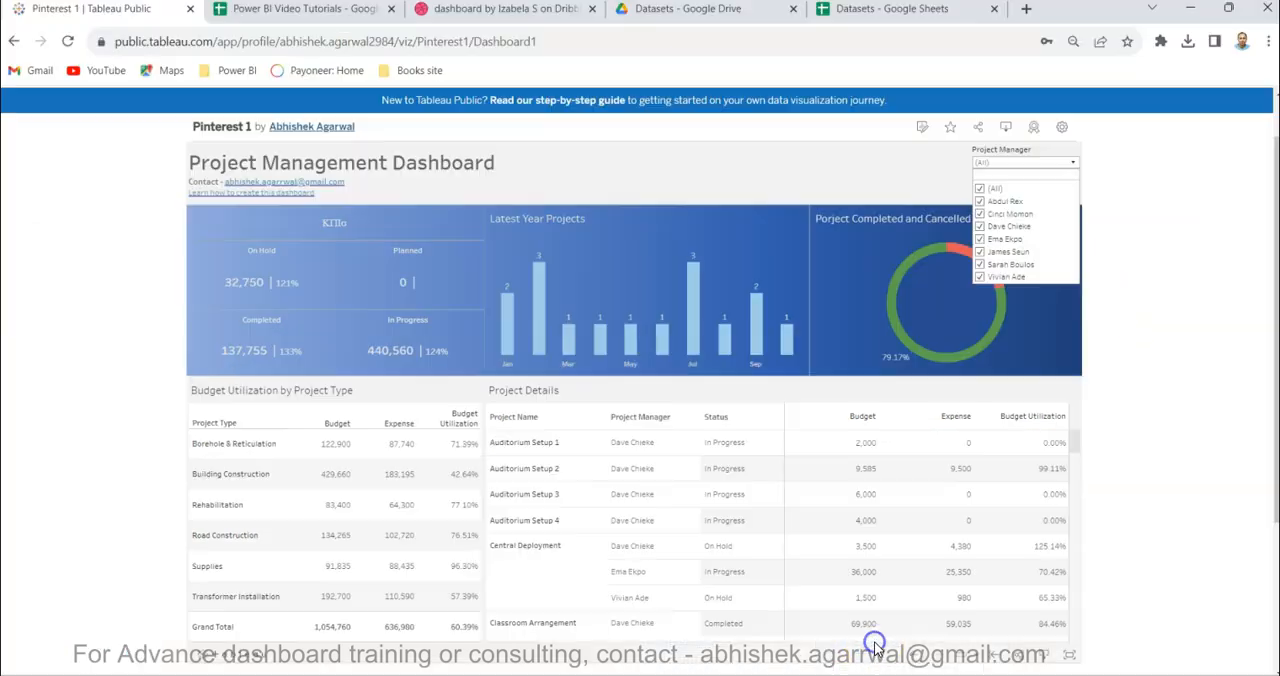
{"action": "left_click", "coordinate": [500, 12]}
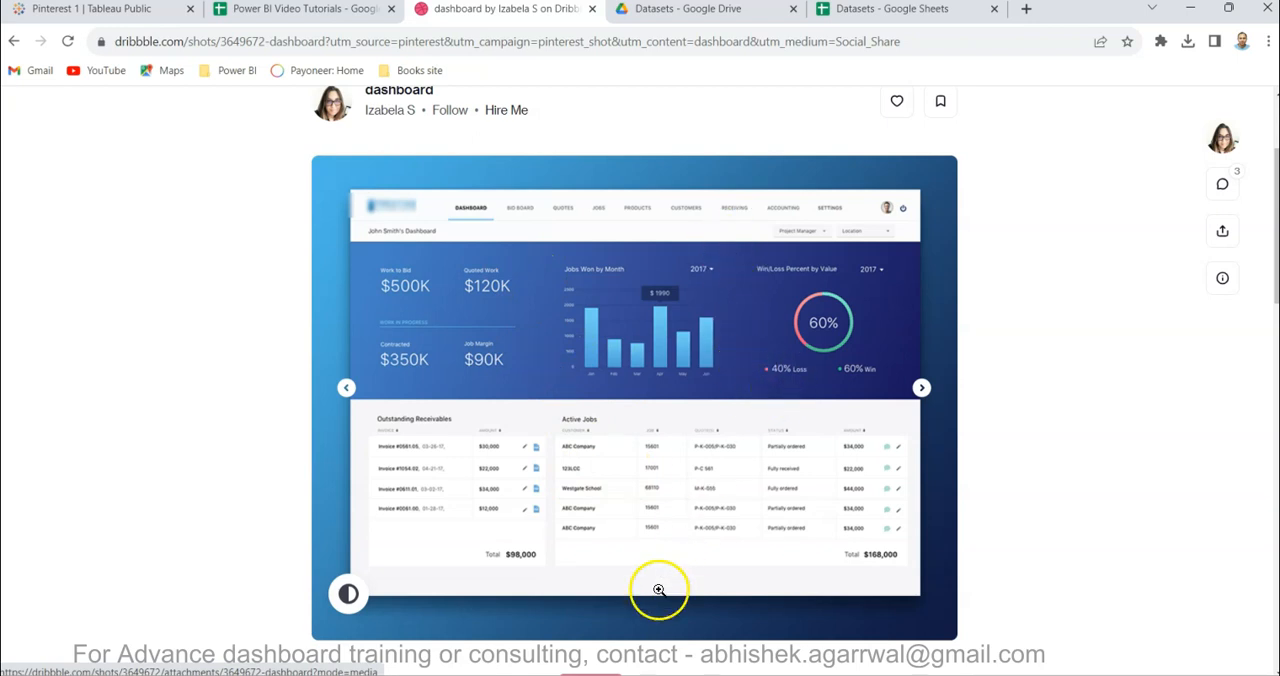
{"action": "left_click", "coordinate": [619, 545]}
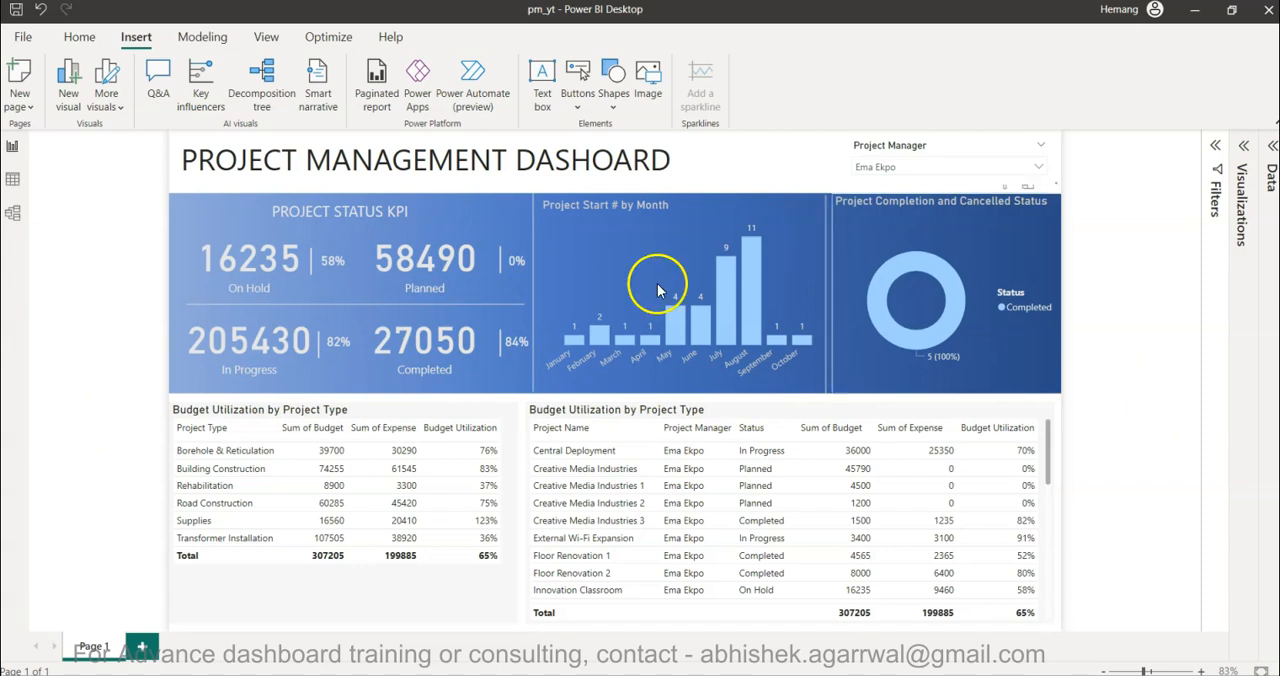
- Examine the callout value formatting options of the Planned KPI card and collapse the Visualizations pane again
{"action": "left_click", "coordinate": [420, 256]}
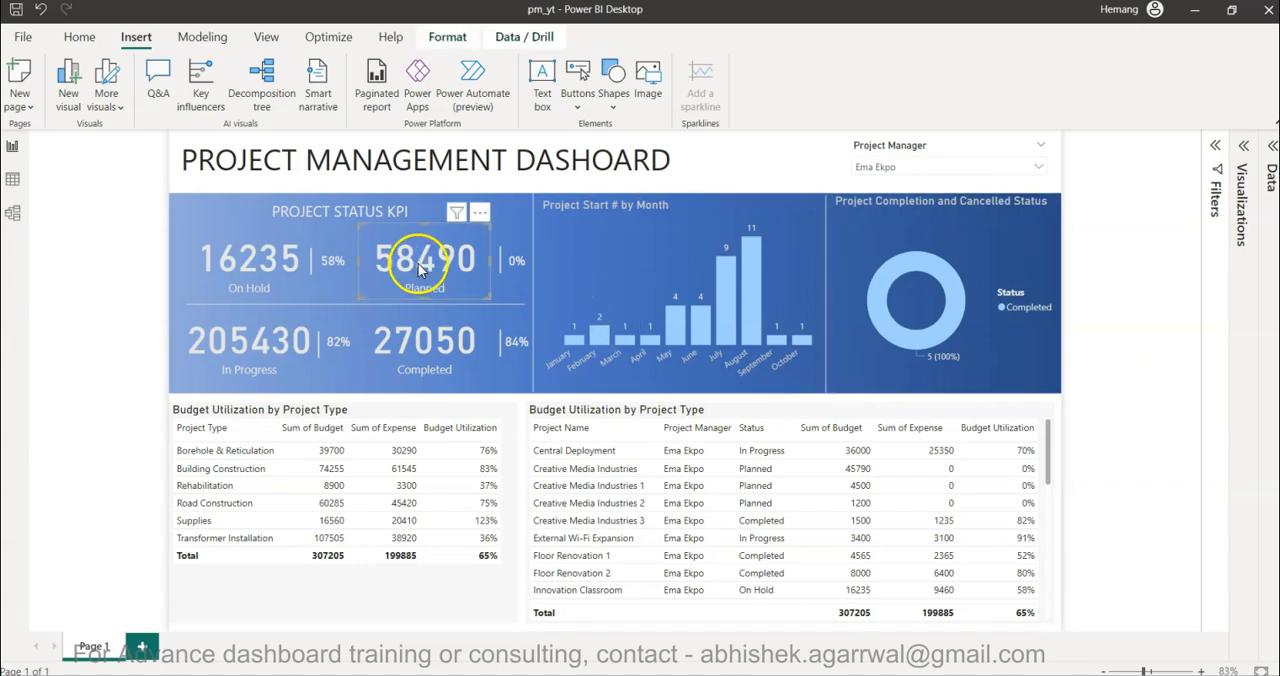
{"action": "left_click", "coordinate": [1240, 157]}
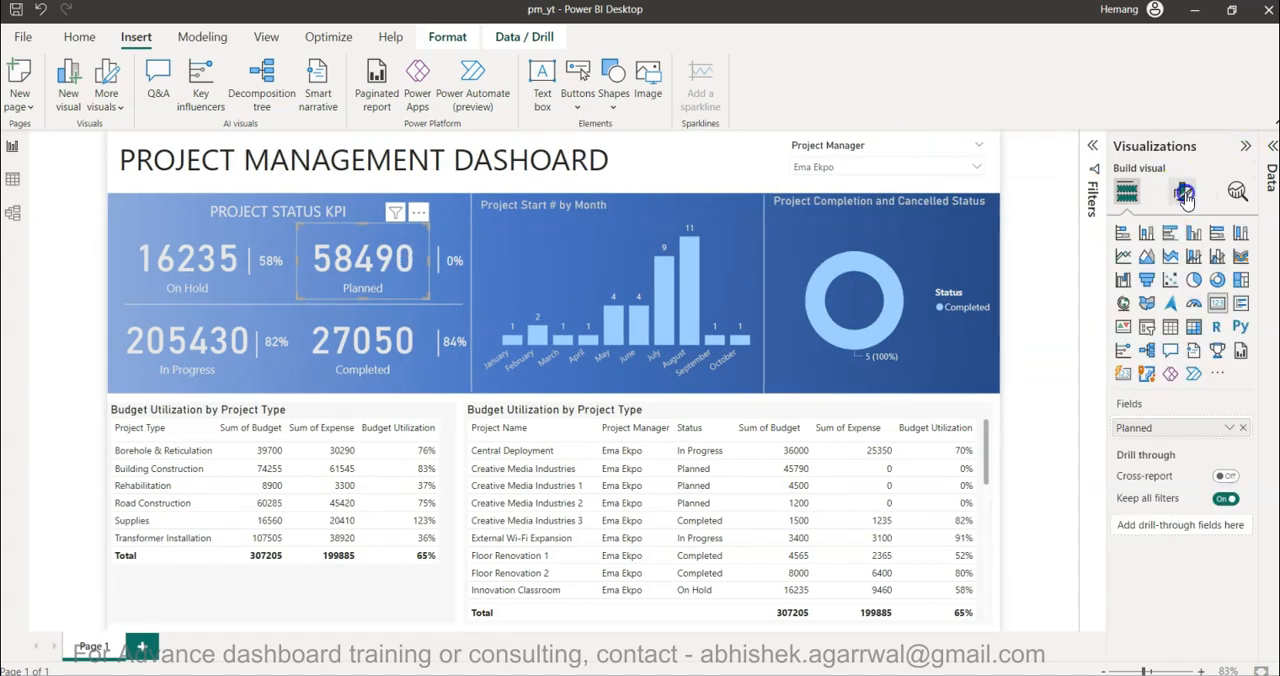
{"action": "left_click", "coordinate": [1182, 192]}
{"action": "left_click", "coordinate": [1160, 307]}
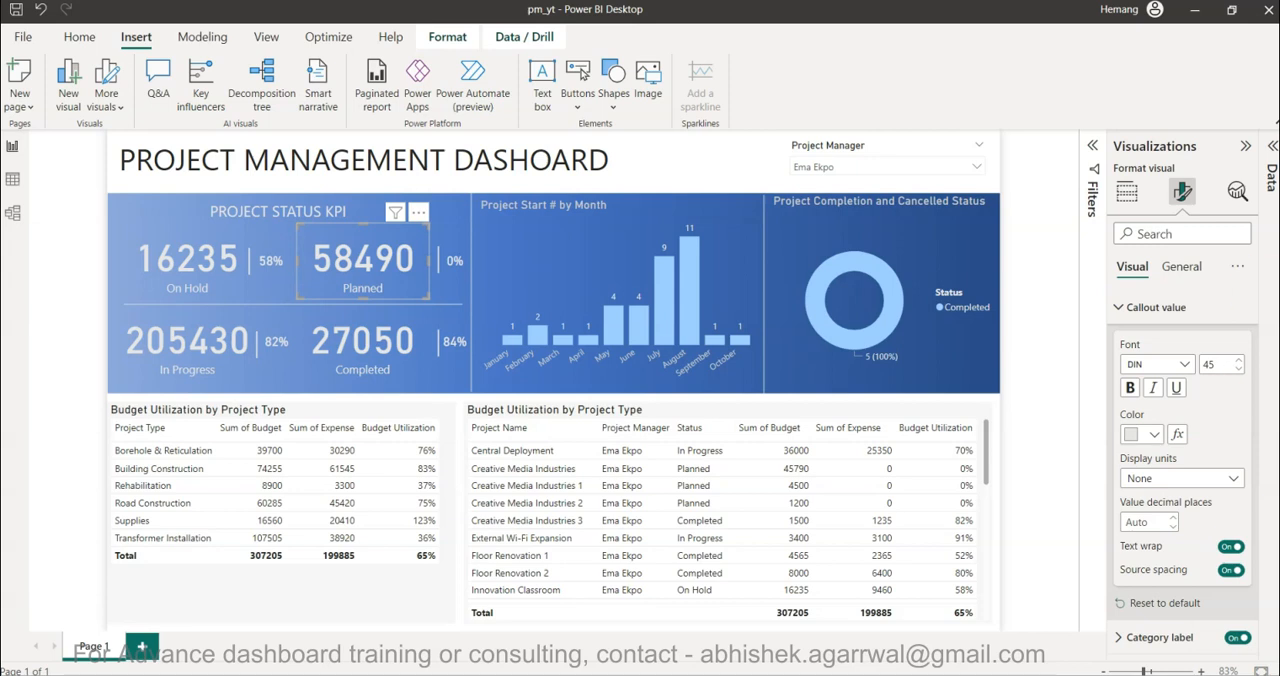
{"action": "left_click", "coordinate": [1055, 416]}
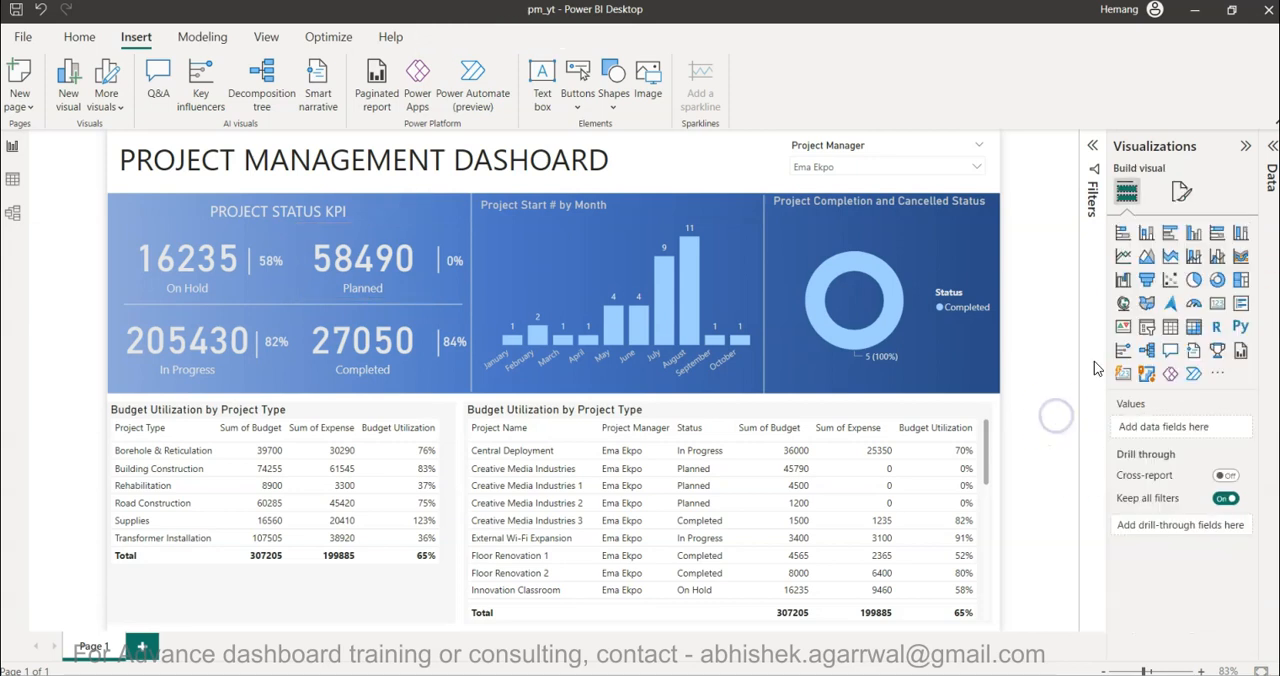
{"action": "left_click", "coordinate": [1242, 152]}
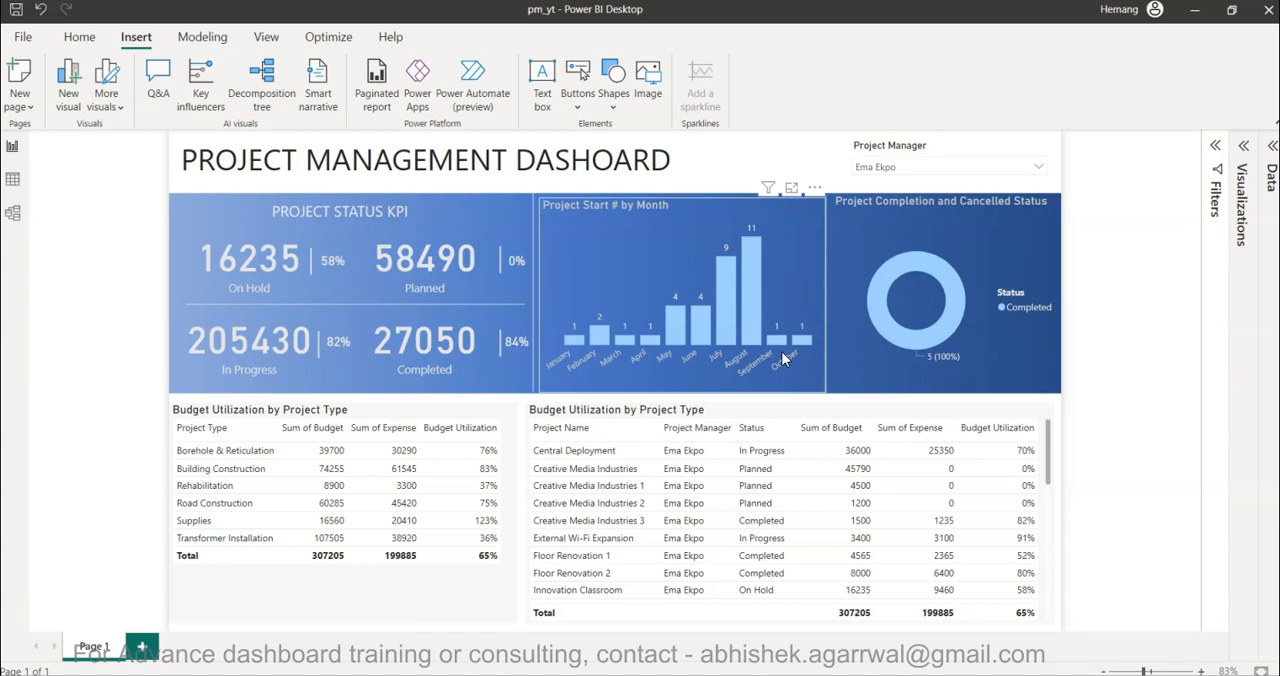
{"action": "mouse_move", "coordinate": [731, 226]}
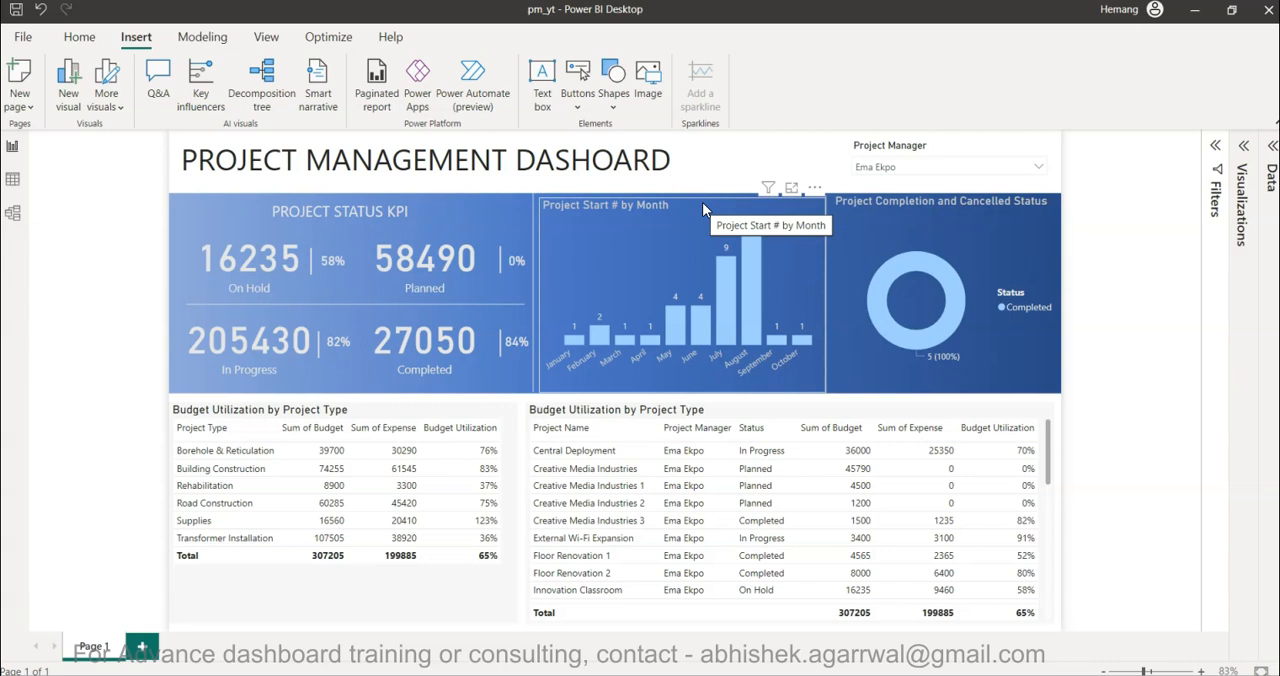
{"action": "mouse_move", "coordinate": [750, 313]}
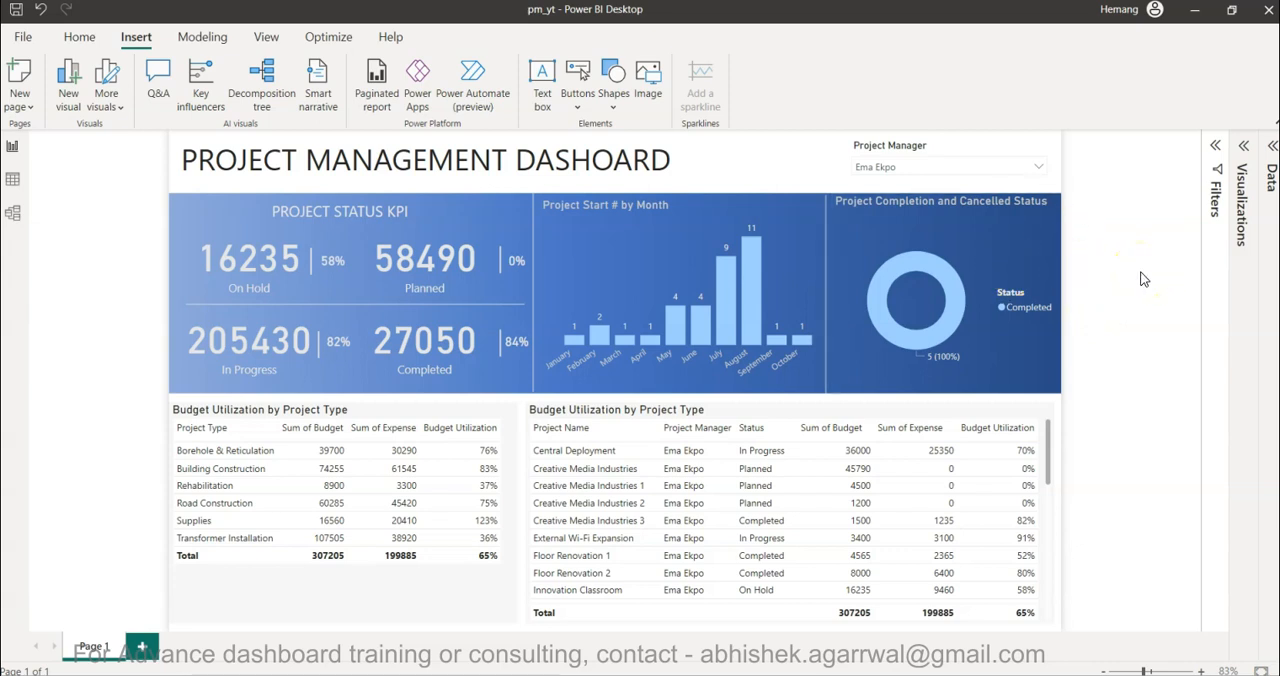
{"action": "left_click", "coordinate": [974, 268]}
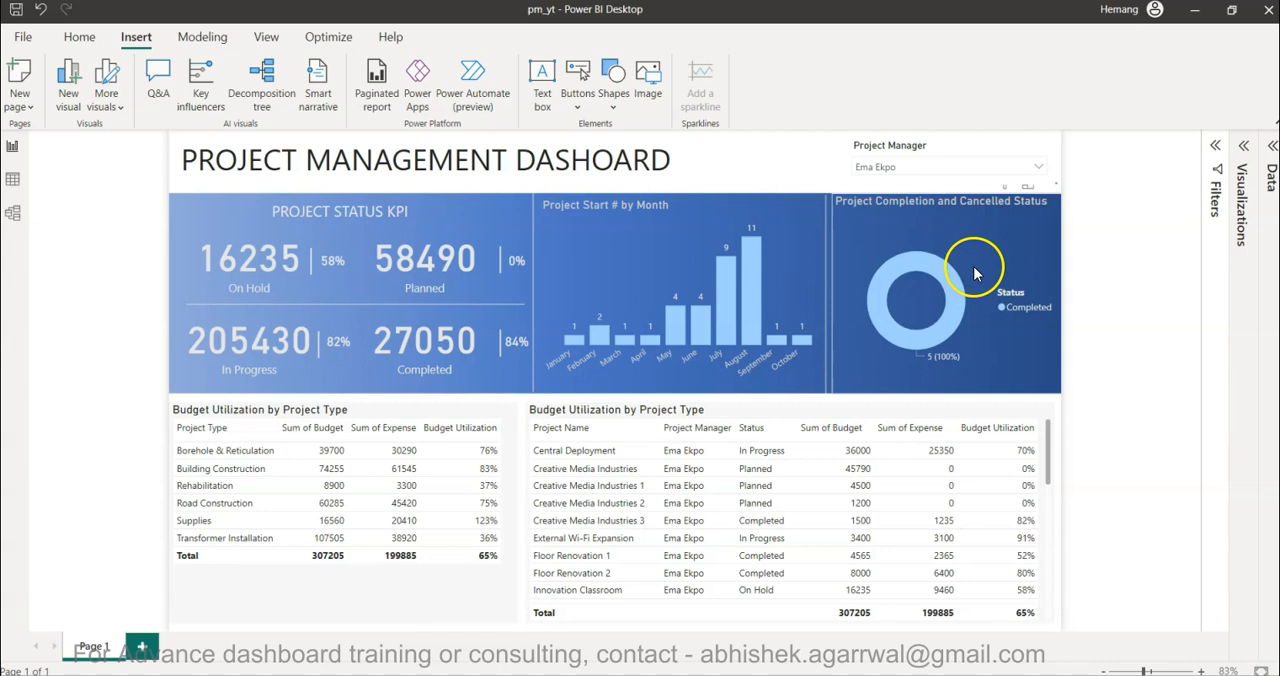
- Review the fields used by the project table and examine the Budget Utilization values across the rows of both tables
{"action": "left_click", "coordinate": [1272, 146]}
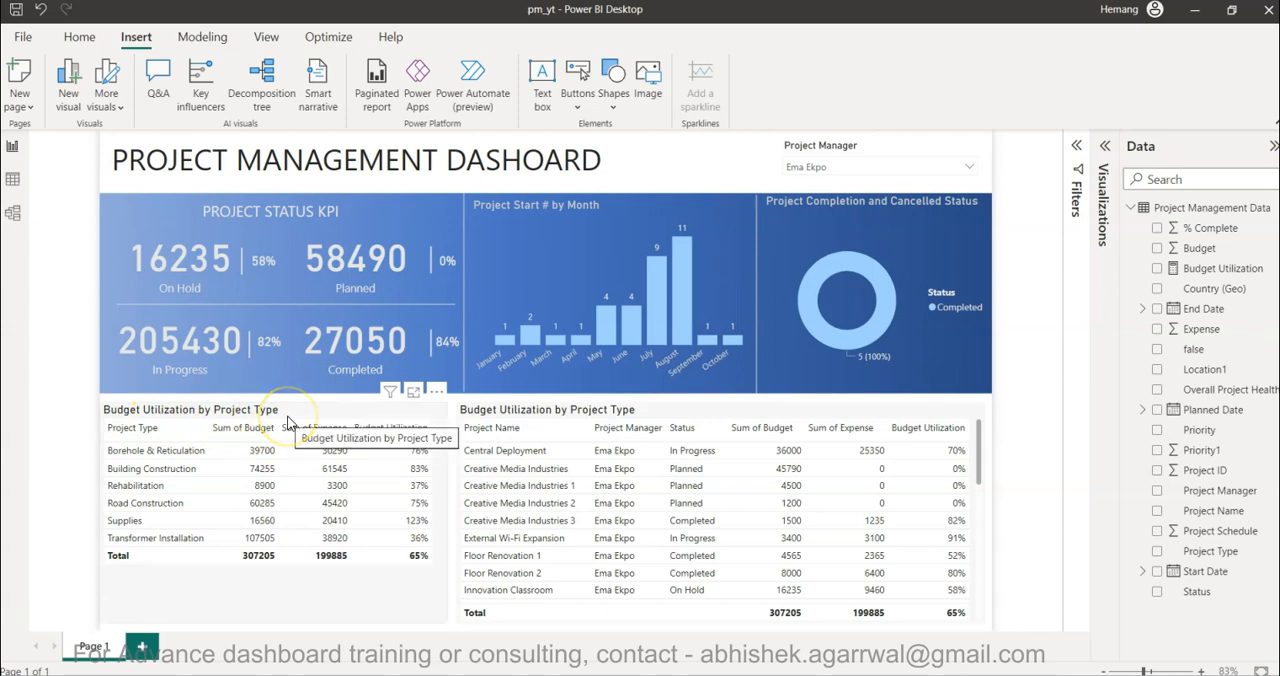
{"action": "left_click", "coordinate": [503, 415]}
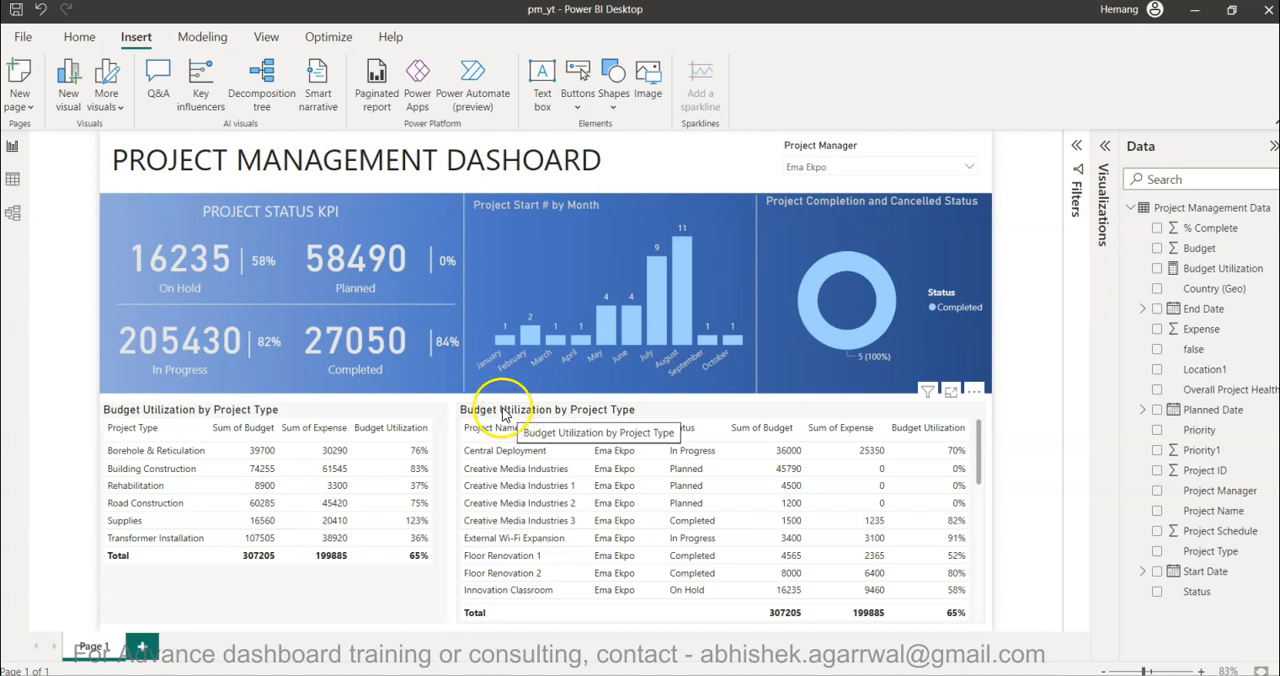
{"action": "left_click", "coordinate": [30, 440]}
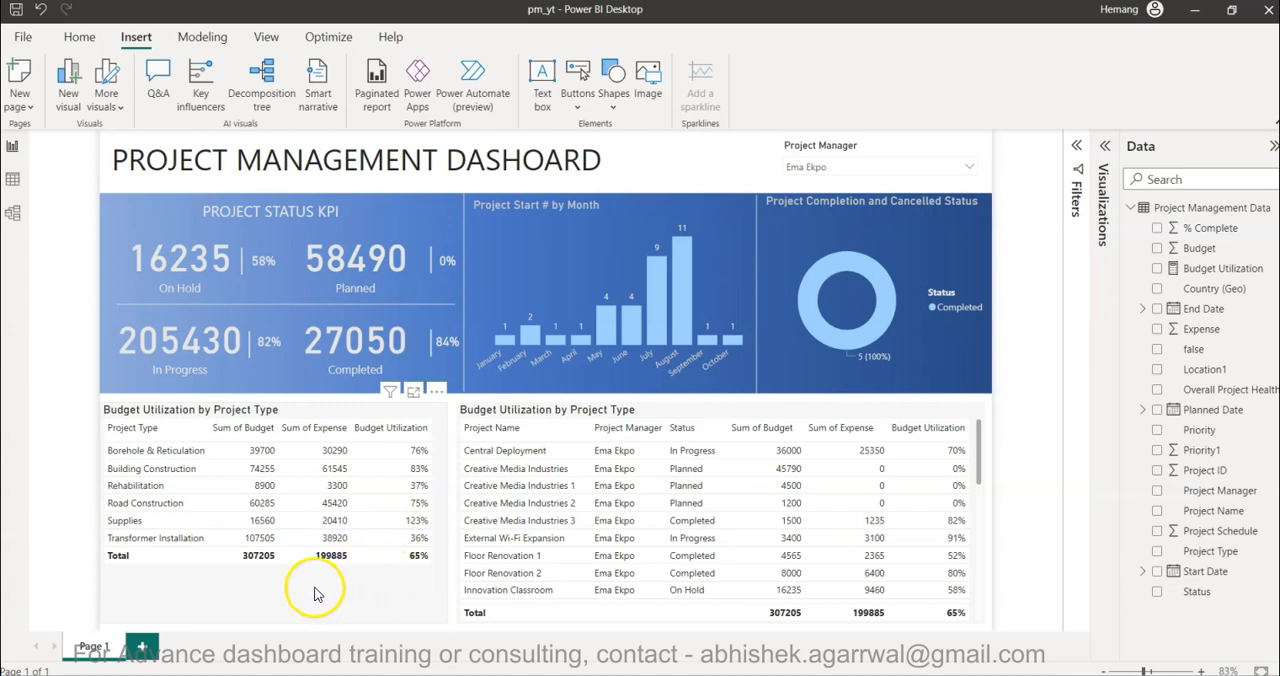
{"action": "left_click", "coordinate": [421, 529]}
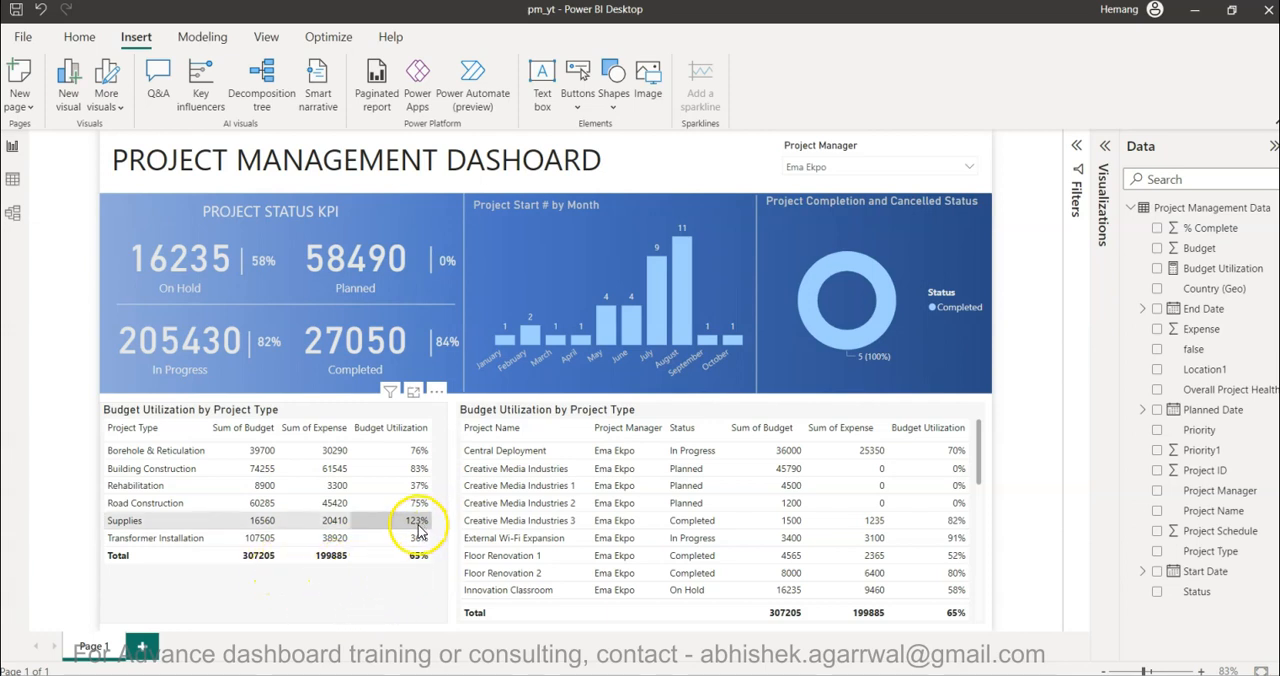
{"action": "scroll", "coordinate": [875, 550], "scroll_direction": "down", "scroll_amount": 8}
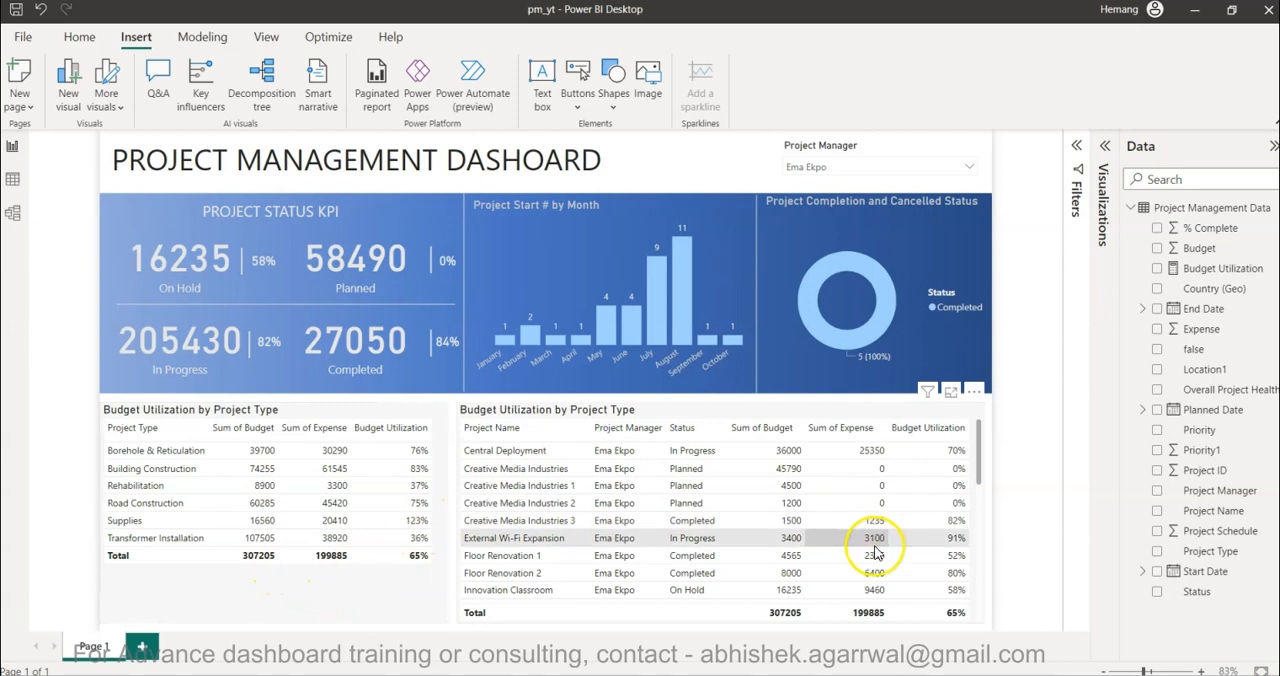
{"action": "scroll", "coordinate": [875, 550], "scroll_direction": "down", "scroll_amount": 2}
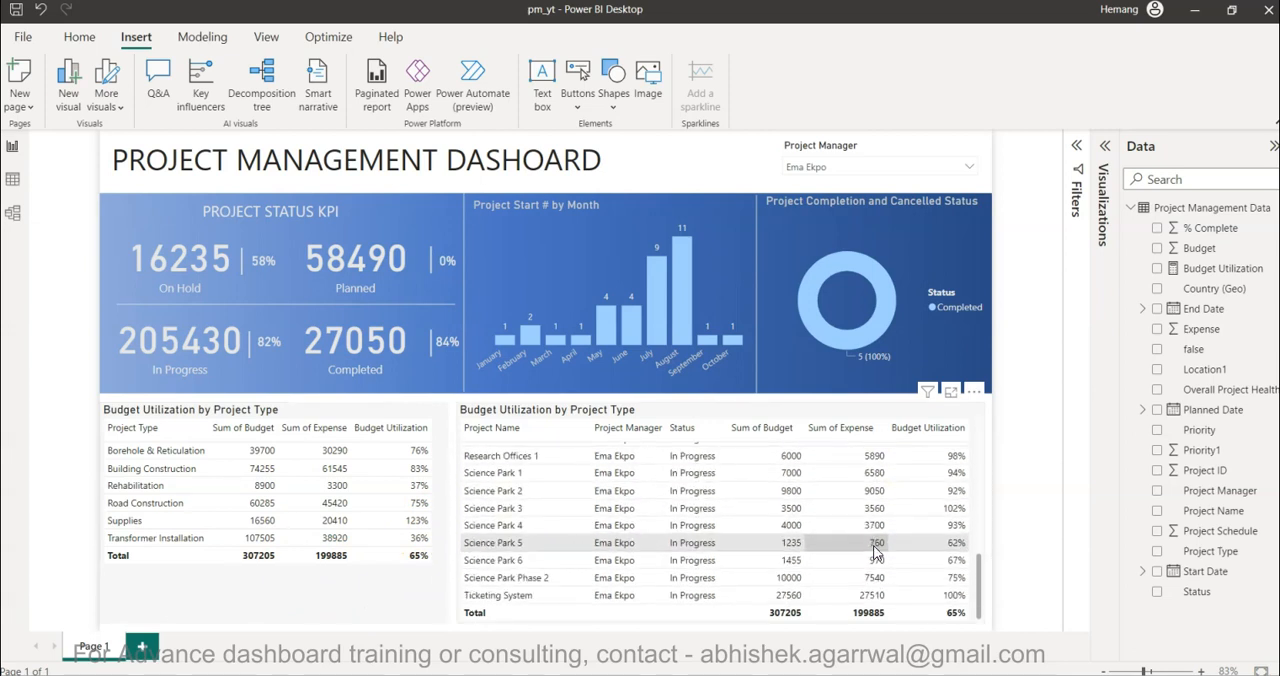
{"action": "scroll", "coordinate": [875, 550], "scroll_direction": "up", "scroll_amount": 10}
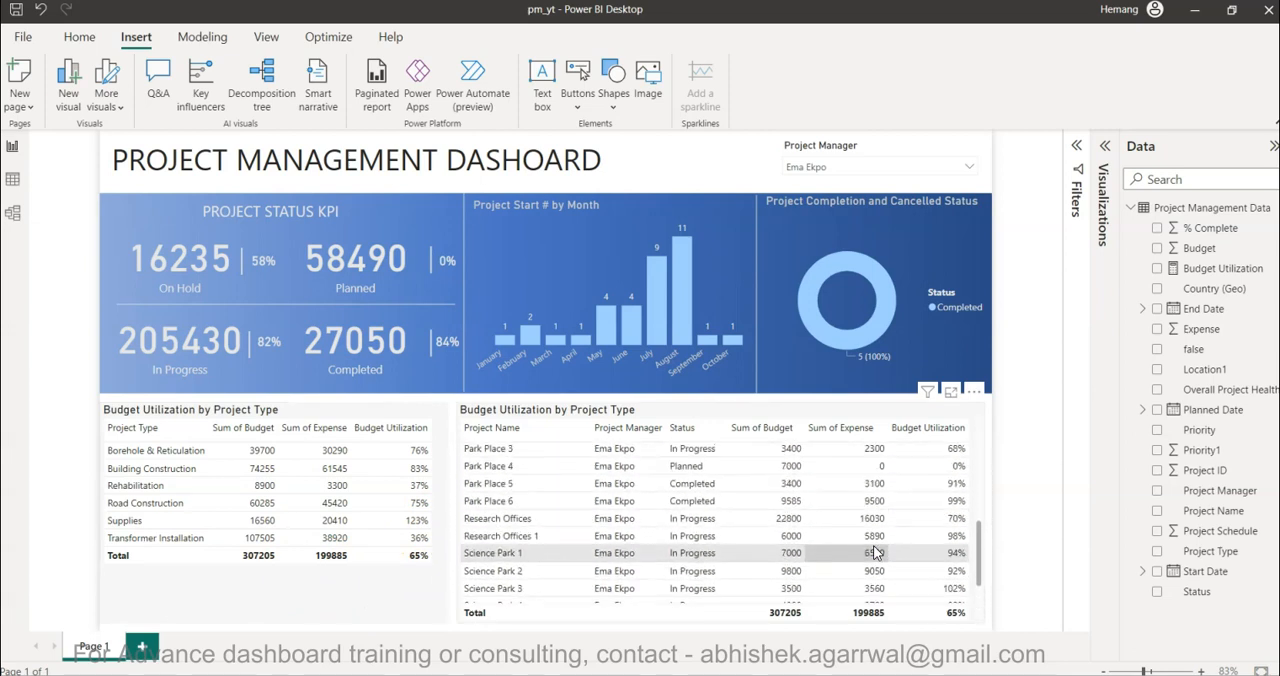
{"action": "scroll", "coordinate": [875, 550], "scroll_direction": "up", "scroll_amount": 3}
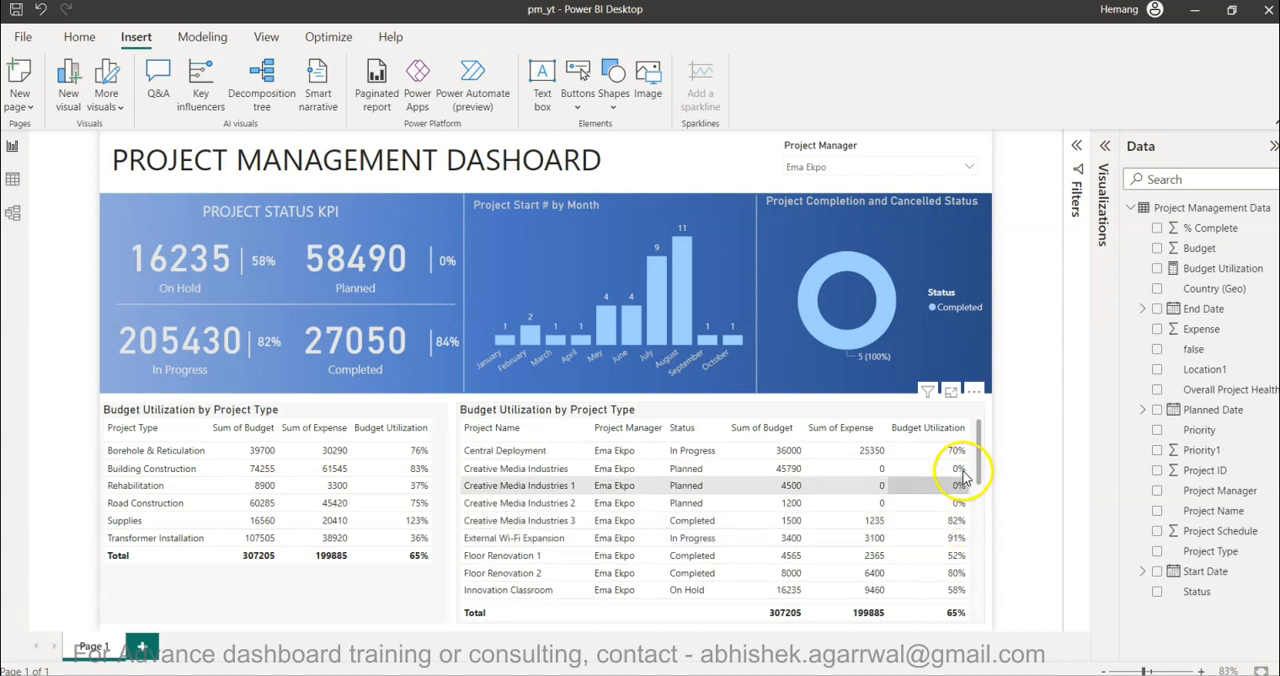